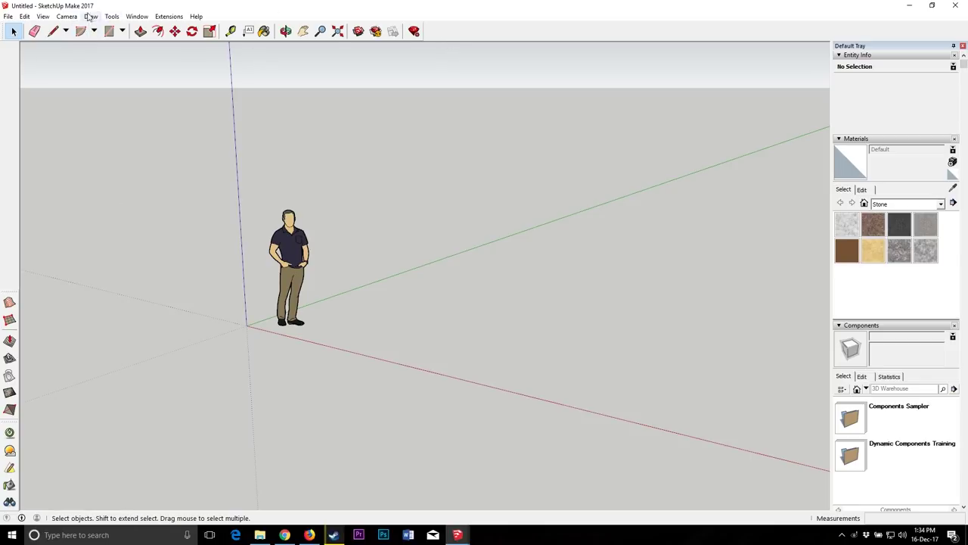
Step: Replace the Getting Started toolbar with the Large Tool Set and shift the Sandbox toolbar down to make all its tools accessible
{"action": "left_click", "coordinate": [42, 16]}
{"action": "left_click", "coordinate": [59, 27]}
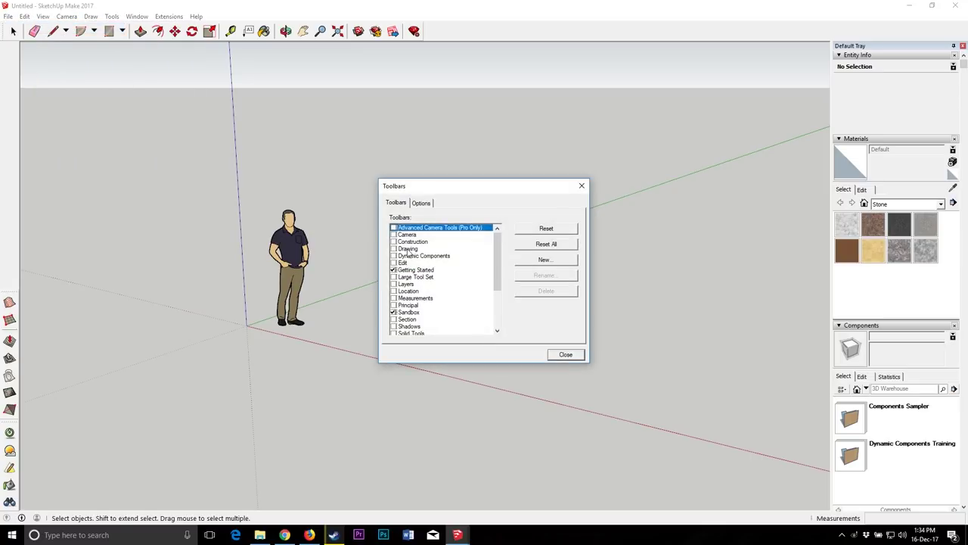
{"action": "left_click", "coordinate": [393, 270]}
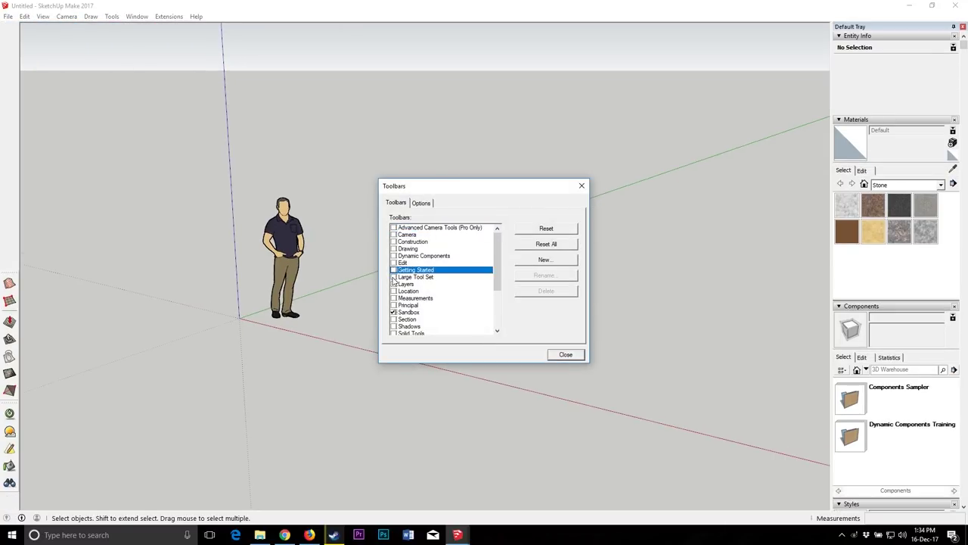
{"action": "left_click", "coordinate": [393, 277]}
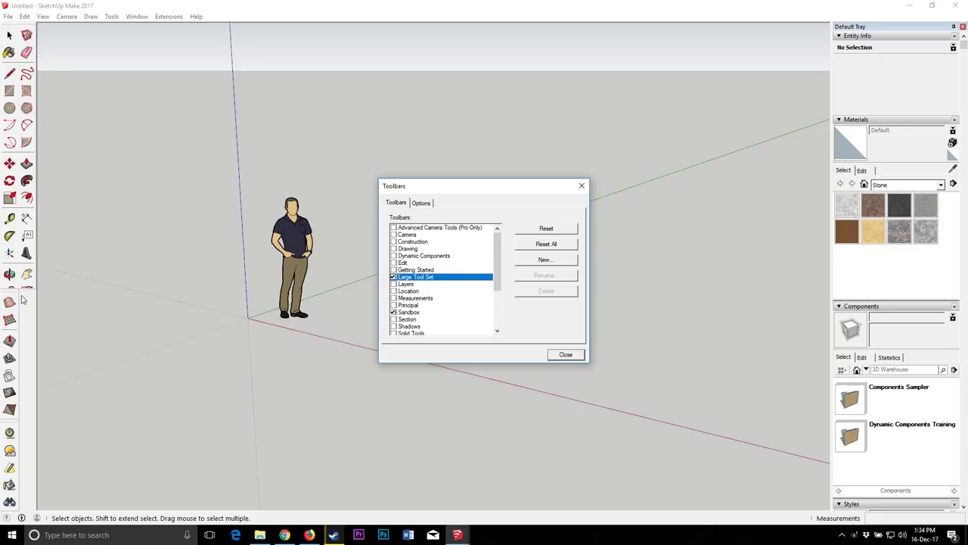
{"action": "left_click_drag", "start_coordinate": [12, 301], "coordinate": [12, 406]}
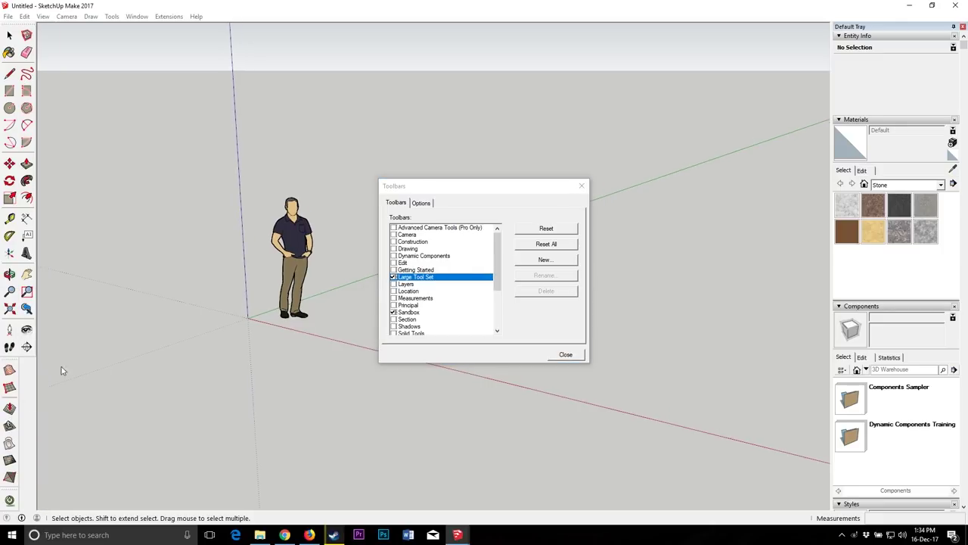
{"action": "left_click", "coordinate": [565, 356]}
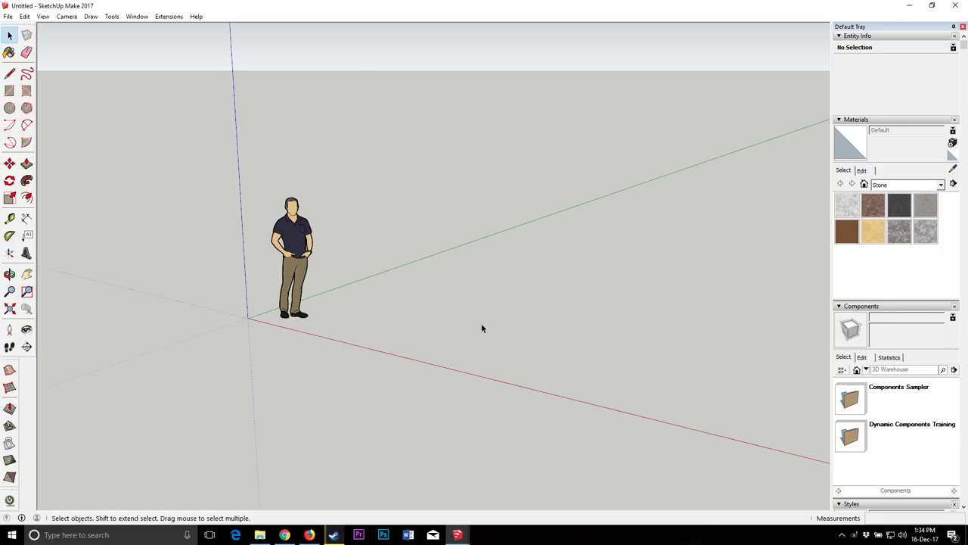
{"action": "left_click", "coordinate": [10, 274]}
{"action": "left_click_drag", "start_coordinate": [325, 394], "coordinate": [360, 344]}
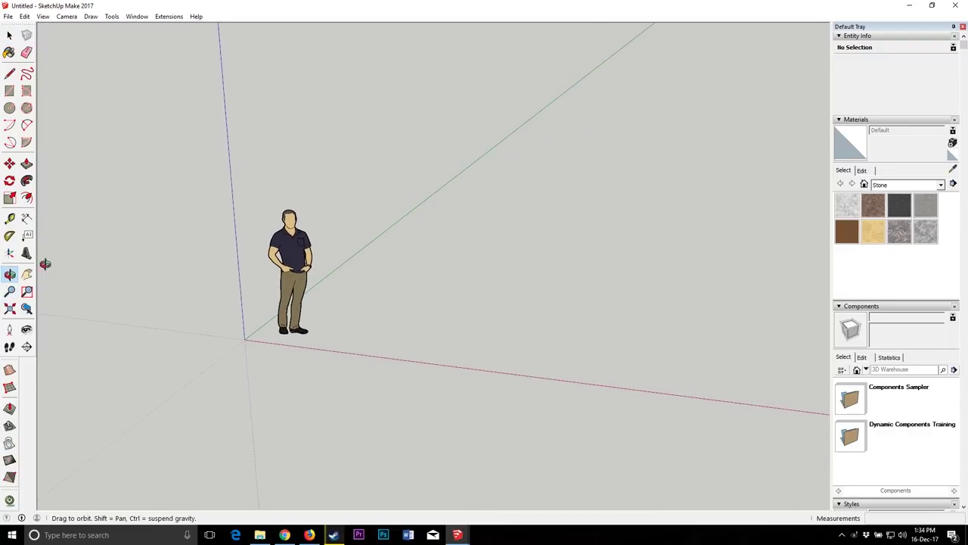
{"action": "left_click_drag", "start_coordinate": [392, 273], "coordinate": [290, 362]}
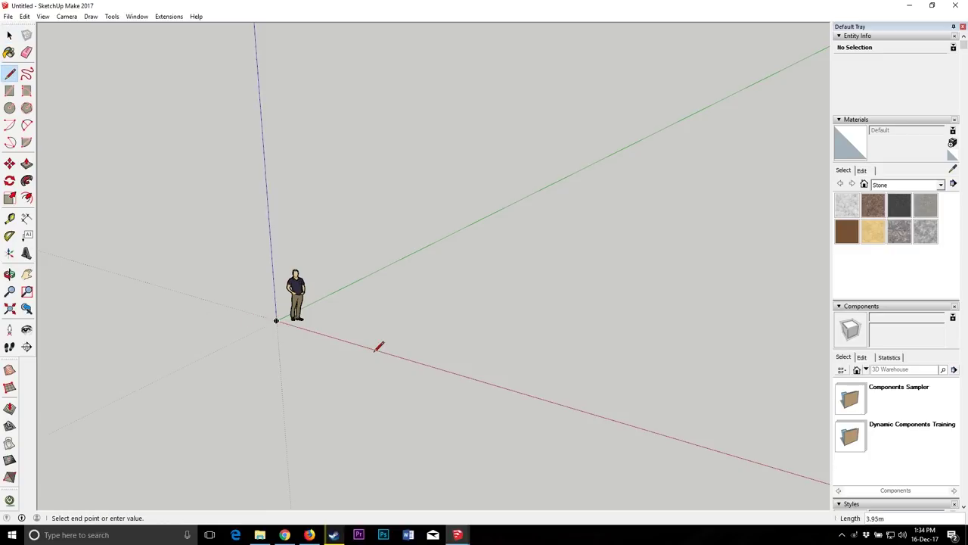
{"action": "scroll", "coordinate": [256, 285], "scroll_direction": "up", "scroll_amount": 4}
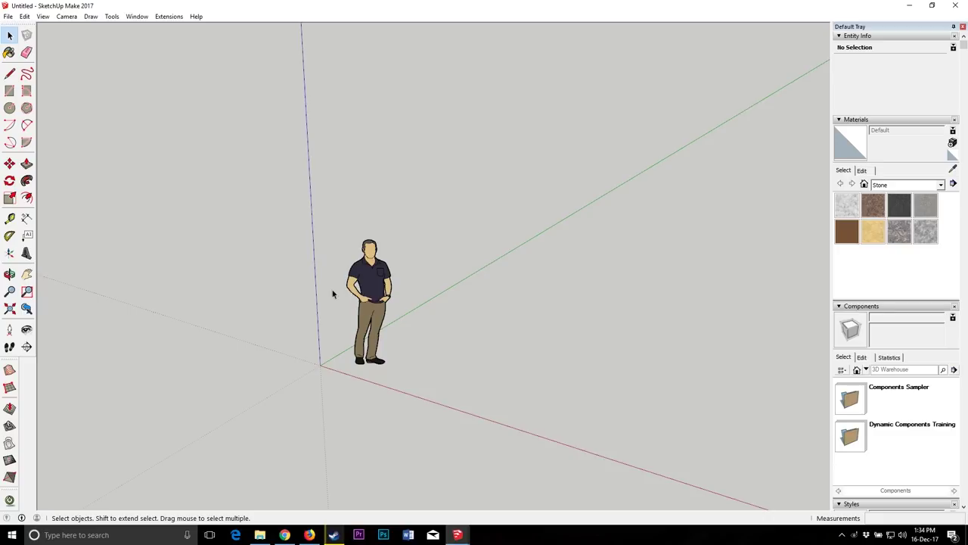
Step: Switch to the Shad sword collections model and look over the row of swords
{"action": "mouse_move", "coordinate": [458, 535]}
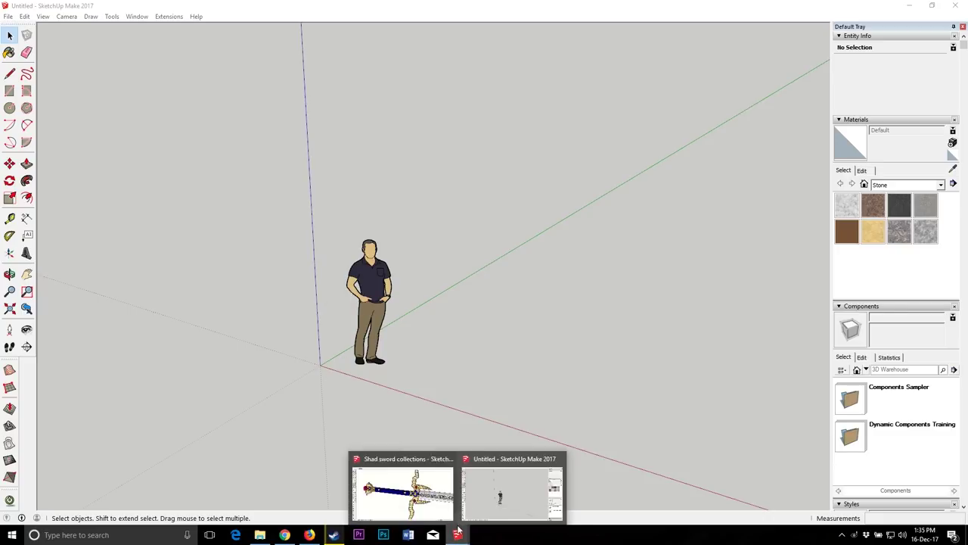
{"action": "left_click", "coordinate": [402, 491]}
{"action": "middle_click_drag", "start_coordinate": [463, 404], "coordinate": [560, 364]}
{"action": "scroll", "coordinate": [542, 304], "scroll_direction": "up", "scroll_amount": 4}
{"action": "scroll", "coordinate": [538, 136], "scroll_direction": "down", "scroll_amount": 2}
{"action": "scroll", "coordinate": [560, 362], "scroll_direction": "up", "scroll_amount": 3}
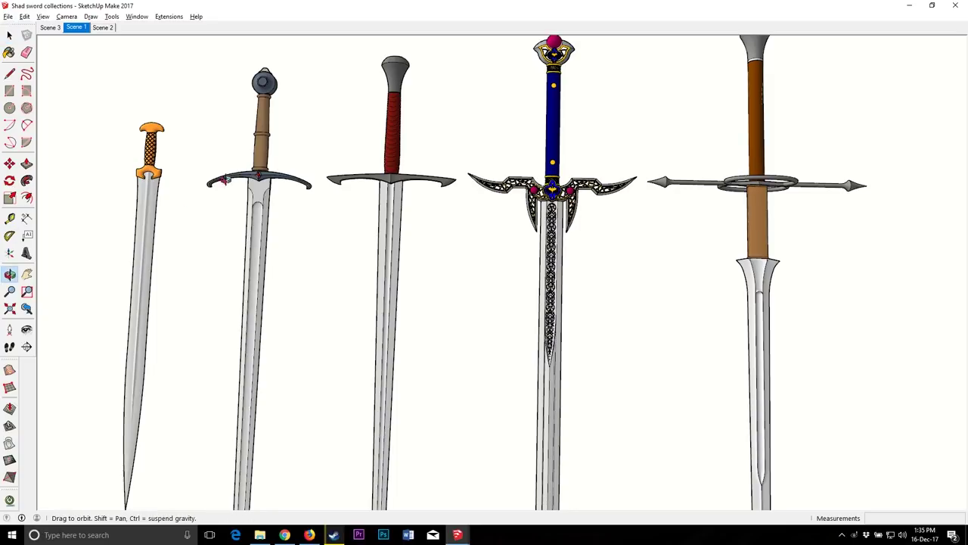
Step: Examine the guard and the engraved scrollwork on the blue-handled sword's blade up close
{"action": "scroll", "coordinate": [577, 178], "scroll_direction": "up", "scroll_amount": 6}
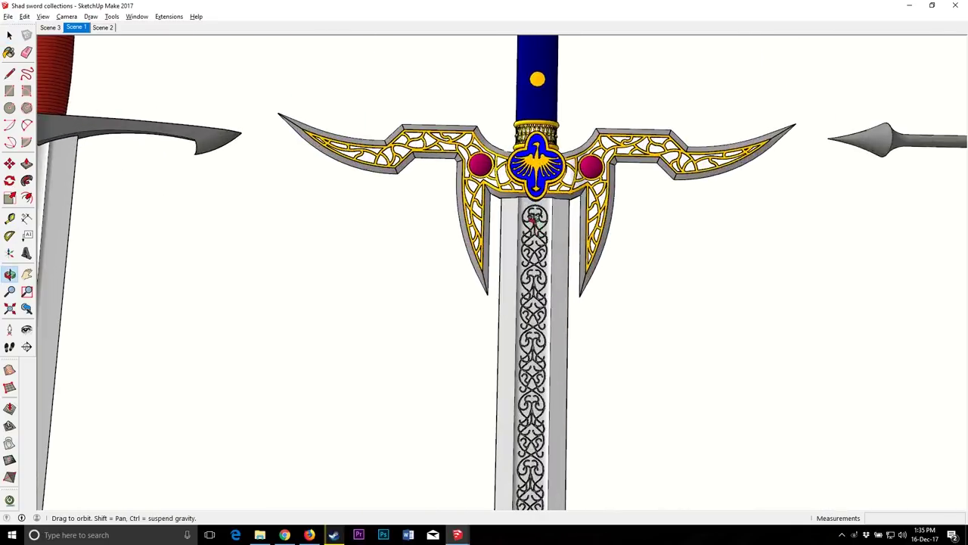
{"action": "middle_click_drag", "start_coordinate": [550, 216], "coordinate": [674, 313]}
{"action": "scroll", "coordinate": [516, 211], "scroll_direction": "up", "scroll_amount": 4}
{"action": "scroll", "coordinate": [516, 211], "scroll_direction": "up", "scroll_amount": 3}
{"action": "middle_click_drag", "start_coordinate": [516, 211], "coordinate": [264, 69]}
{"action": "scroll", "coordinate": [515, 222], "scroll_direction": "up", "scroll_amount": 4}
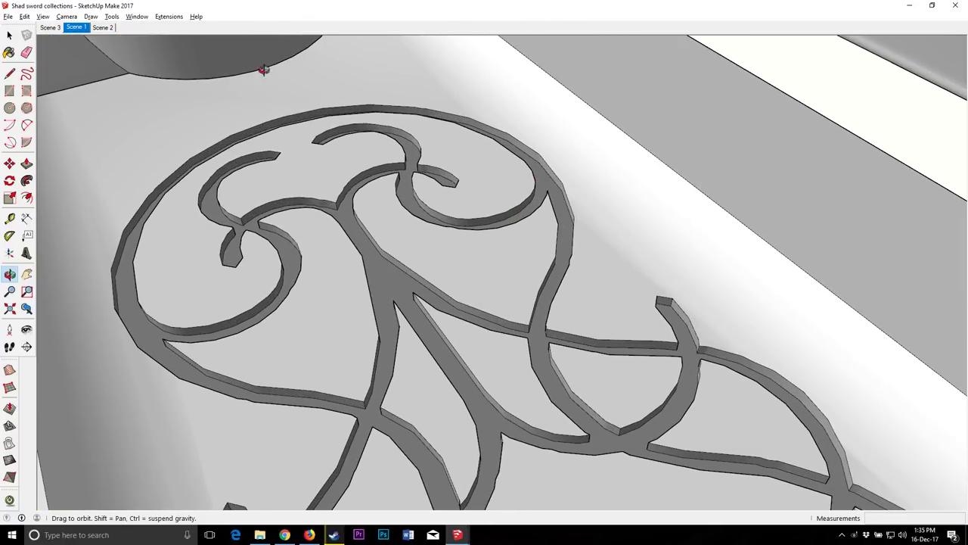
Step: Select all connected geometry of the blue-handled sword's blade and examine the edges of its engraving
{"action": "triple_click", "coordinate": [412, 195]}
{"action": "scroll", "coordinate": [424, 188], "scroll_direction": "down", "scroll_amount": 2}
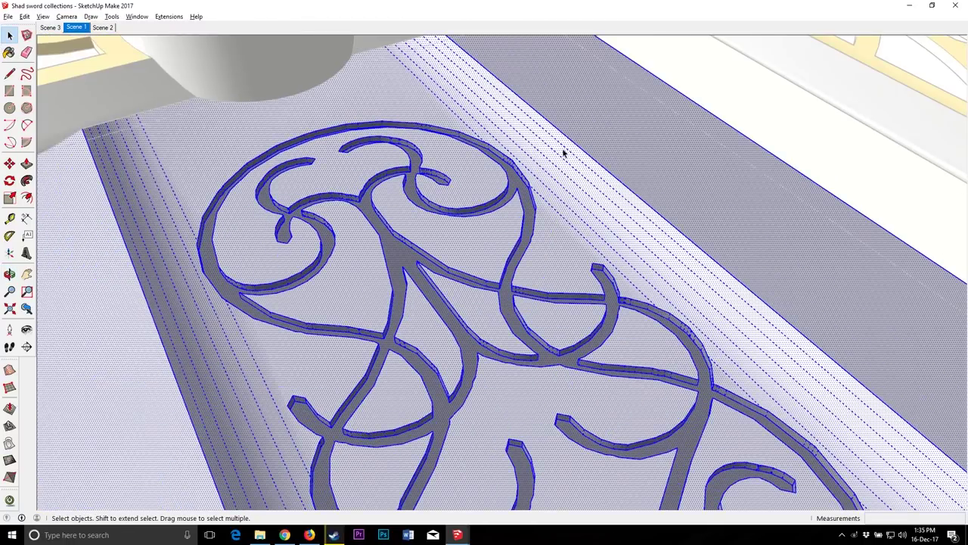
{"action": "scroll", "coordinate": [554, 168], "scroll_direction": "up", "scroll_amount": 5}
{"action": "left_click", "coordinate": [10, 275]}
{"action": "left_click_drag", "start_coordinate": [227, 299], "coordinate": [371, 239]}
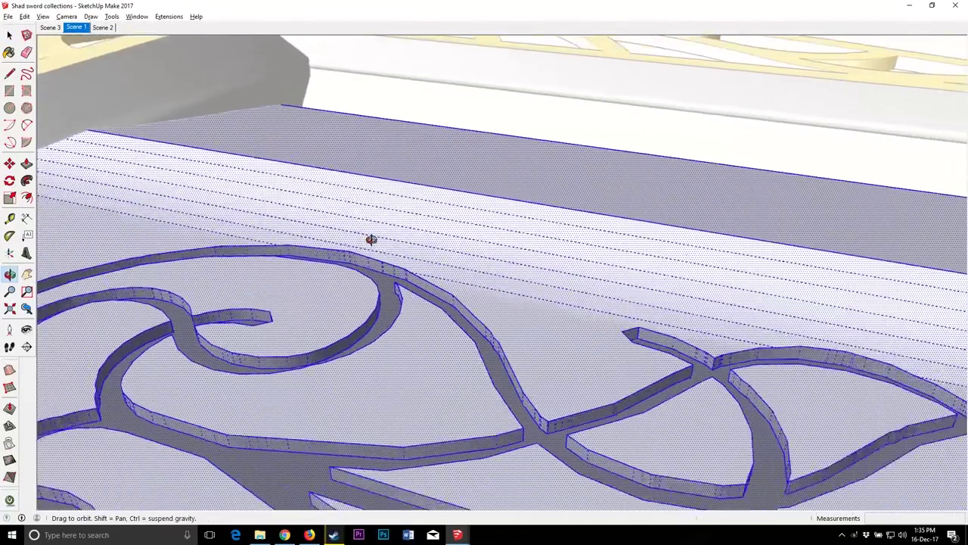
{"action": "scroll", "coordinate": [371, 240], "scroll_direction": "down", "scroll_amount": 3}
{"action": "middle_click_drag", "start_coordinate": [372, 239], "coordinate": [542, 318]}
{"action": "scroll", "coordinate": [379, 302], "scroll_direction": "down", "scroll_amount": 3}
{"action": "middle_click_drag", "start_coordinate": [378, 303], "coordinate": [447, 320]}
{"action": "scroll", "coordinate": [171, 253], "scroll_direction": "down", "scroll_amount": 2}
{"action": "scroll", "coordinate": [181, 261], "scroll_direction": "down", "scroll_amount": 2}
{"action": "middle_click_drag", "start_coordinate": [171, 252], "coordinate": [245, 302]}
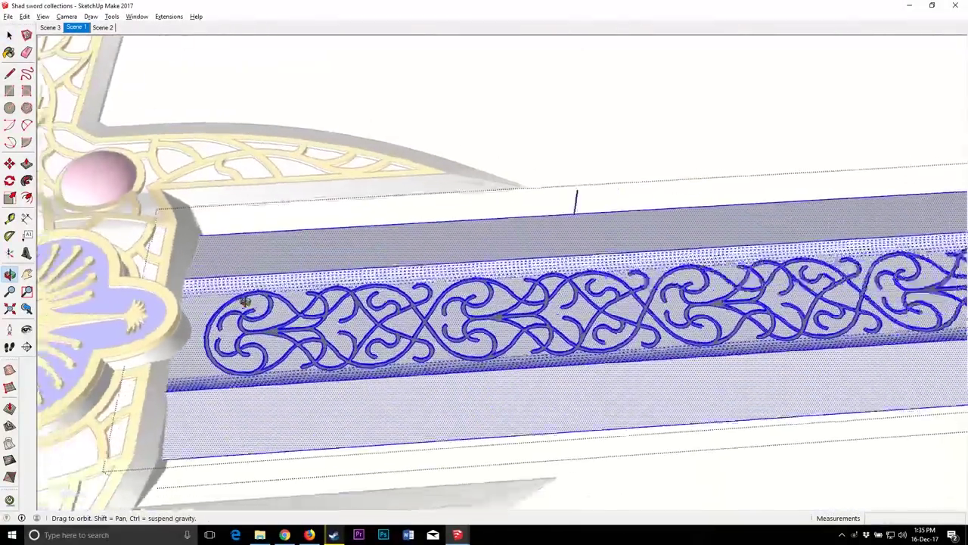
Step: Look along the full length of the selected engraved blade and leave the sword's nested groups
{"action": "scroll", "coordinate": [245, 301], "scroll_direction": "down", "scroll_amount": 5}
{"action": "middle_click_drag", "start_coordinate": [566, 313], "coordinate": [375, 260]}
{"action": "mouse_move", "coordinate": [751, 360]}
{"action": "middle_mouse_down"}
{"action": "mouse_move", "coordinate": [575, 356]}
{"action": "mouse_move", "coordinate": [413, 284]}
{"action": "middle_mouse_up"}
{"action": "scroll", "coordinate": [413, 284], "scroll_direction": "down", "scroll_amount": 2}
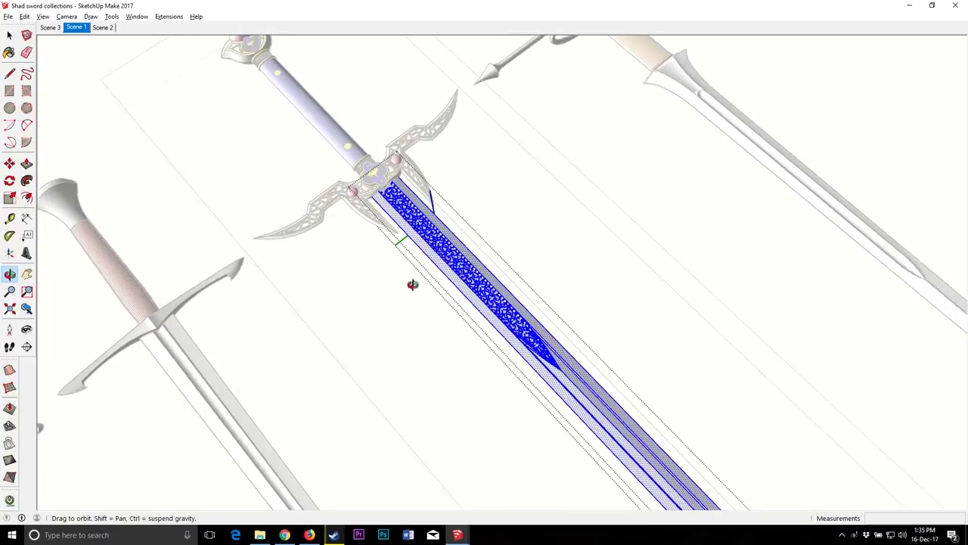
{"action": "left_click_drag", "start_coordinate": [413, 285], "coordinate": [401, 282]}
{"action": "left_click", "coordinate": [488, 188]}
{"action": "scroll", "coordinate": [387, 158], "scroll_direction": "down", "scroll_amount": 3}
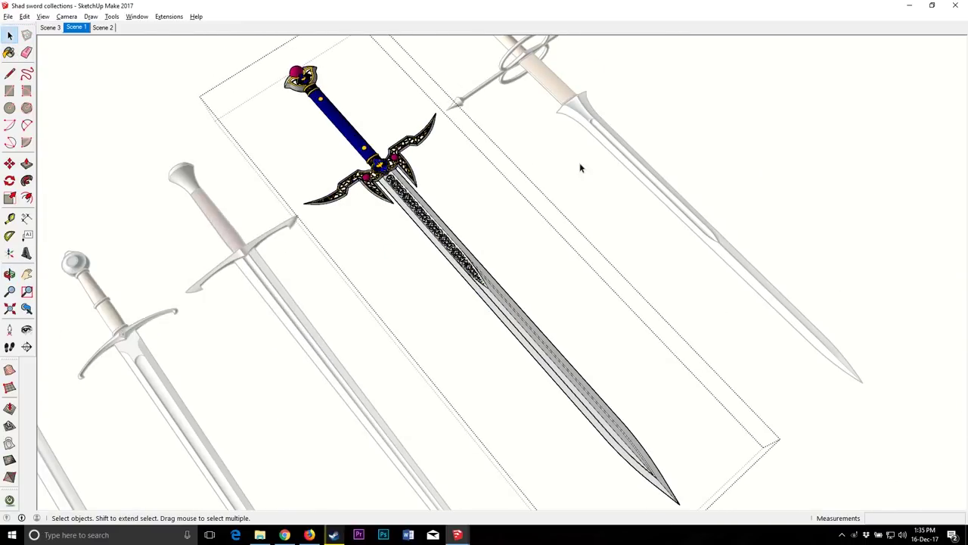
{"action": "left_click", "coordinate": [581, 166]}
Step: Compare the five swords side by side from different angles
{"action": "middle_click_drag", "start_coordinate": [481, 279], "coordinate": [397, 265]}
{"action": "scroll", "coordinate": [453, 118], "scroll_direction": "down", "scroll_amount": 3}
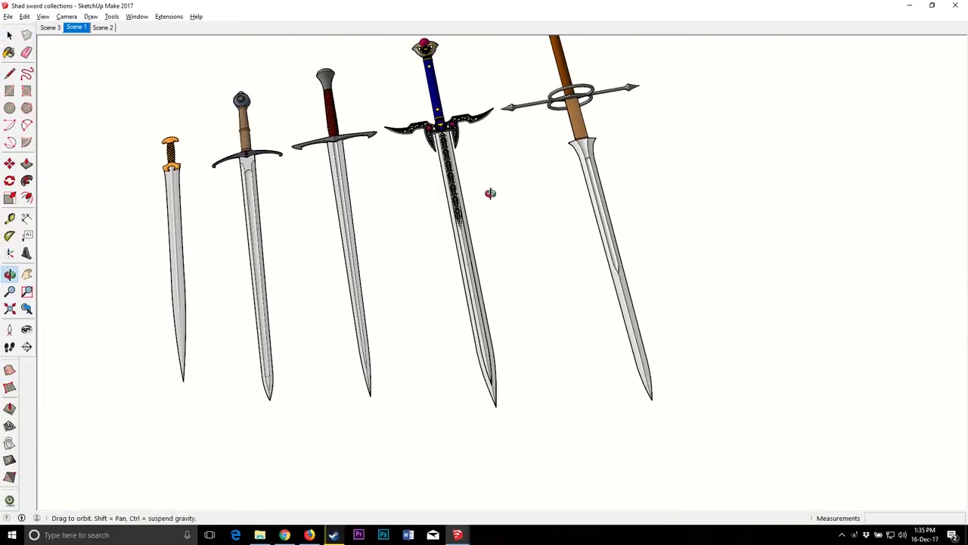
{"action": "left_click_drag", "start_coordinate": [456, 255], "coordinate": [439, 264]}
{"action": "scroll", "coordinate": [503, 285], "scroll_direction": "down", "scroll_amount": 3}
{"action": "scroll", "coordinate": [335, 267], "scroll_direction": "up", "scroll_amount": 3}
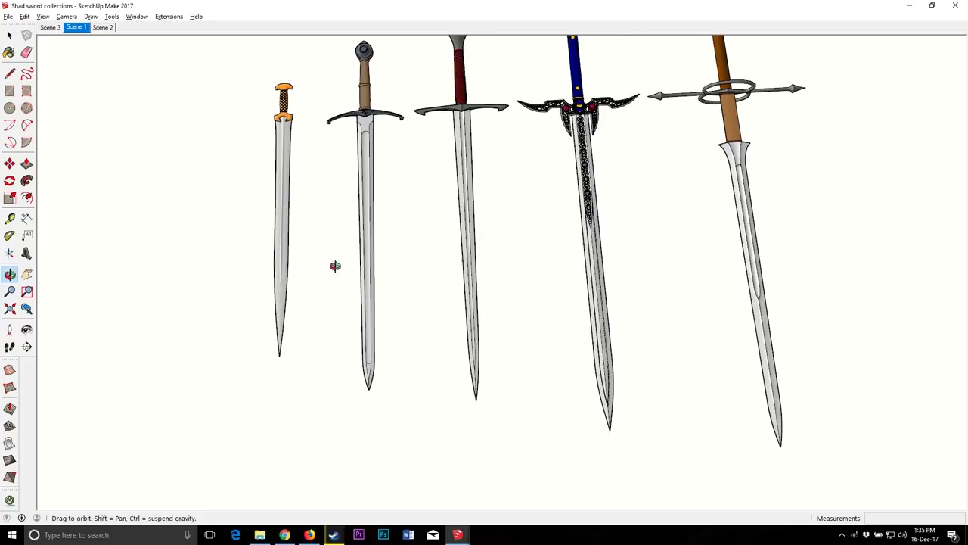
{"action": "middle_click_drag", "start_coordinate": [437, 144], "coordinate": [556, 101]}
{"action": "middle_click_drag", "start_coordinate": [581, 146], "coordinate": [809, 389]}
Step: Open the group of the sword with the brown grip and round pommel and select all of its blade geometry
{"action": "double_click", "coordinate": [464, 316]}
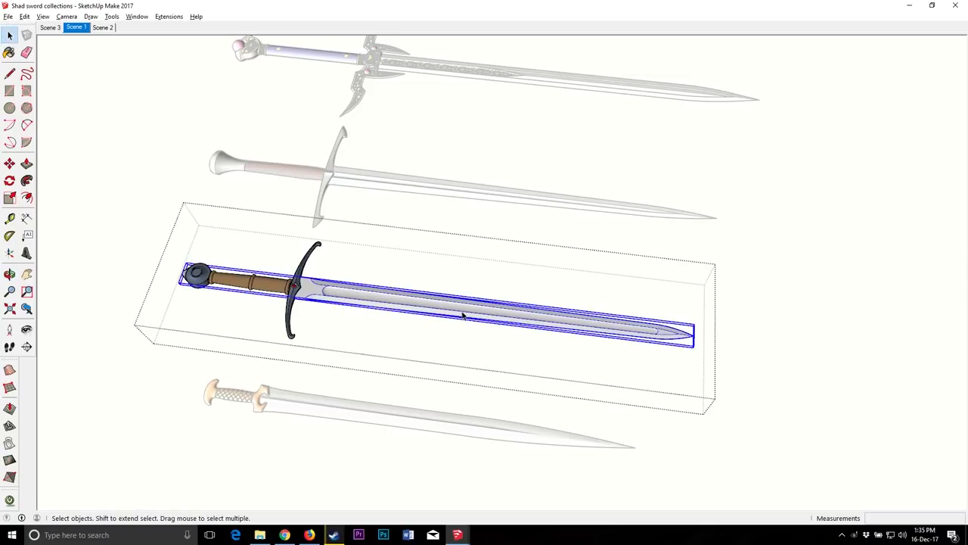
{"action": "left_click", "coordinate": [9, 273]}
{"action": "scroll", "coordinate": [436, 366], "scroll_direction": "up", "scroll_amount": 15}
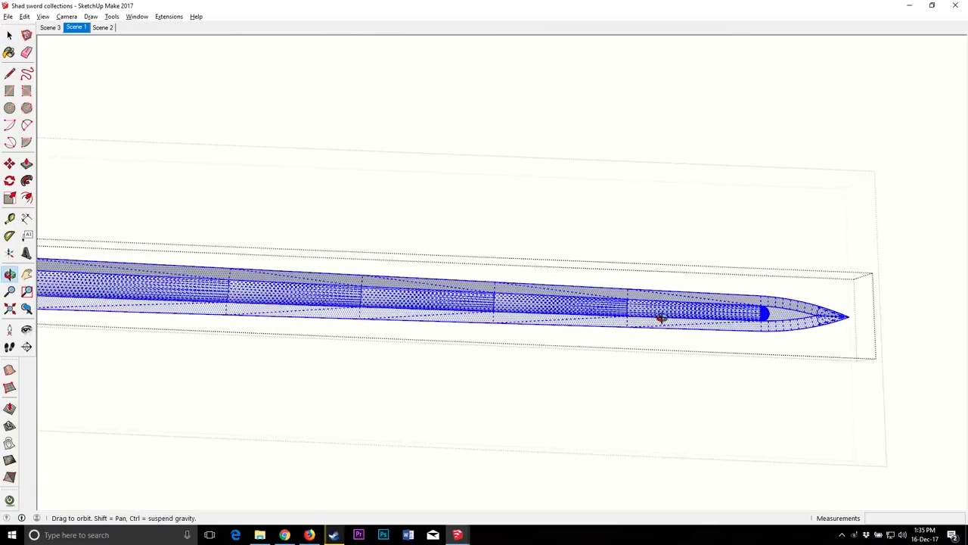
{"action": "left_click_drag", "start_coordinate": [361, 282], "coordinate": [196, 226]}
Step: Examine the hidden edges of the blade's fuller segments and the fuller's rounded end near the guard
{"action": "left_click", "coordinate": [11, 73]}
{"action": "scroll", "coordinate": [583, 258], "scroll_direction": "down", "scroll_amount": 2}
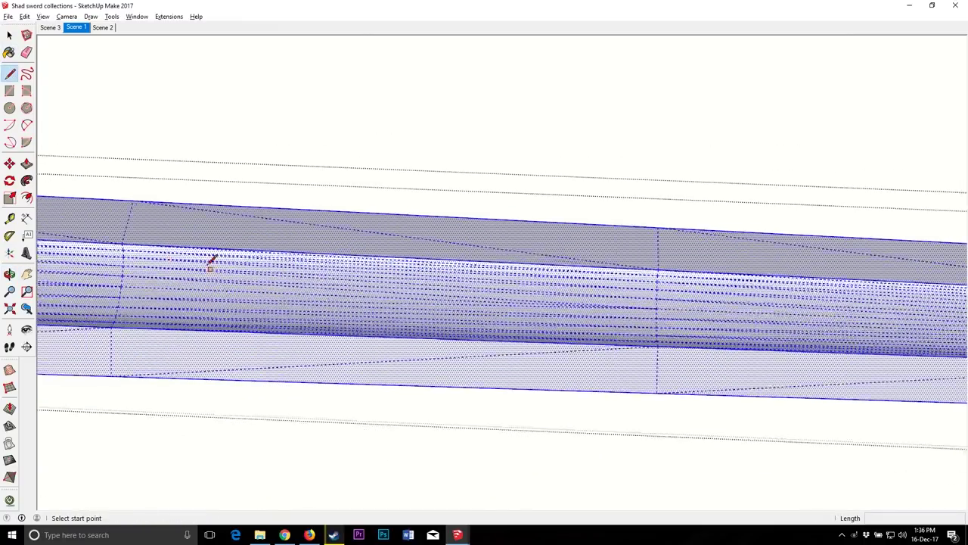
{"action": "scroll", "coordinate": [204, 264], "scroll_direction": "up", "scroll_amount": 2}
{"action": "scroll", "coordinate": [664, 302], "scroll_direction": "down", "scroll_amount": 6}
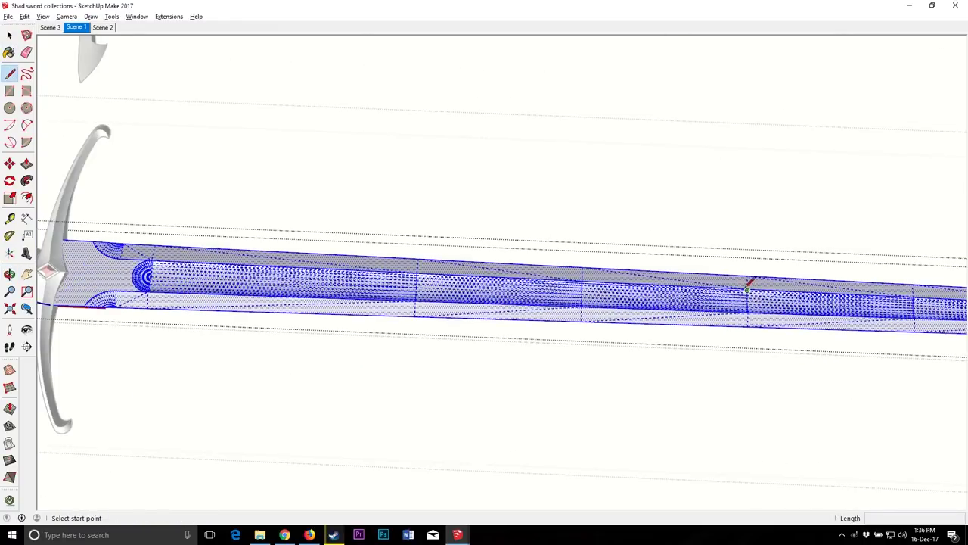
{"action": "scroll", "coordinate": [255, 261], "scroll_direction": "up", "scroll_amount": 3}
{"action": "scroll", "coordinate": [258, 253], "scroll_direction": "up", "scroll_amount": 5}
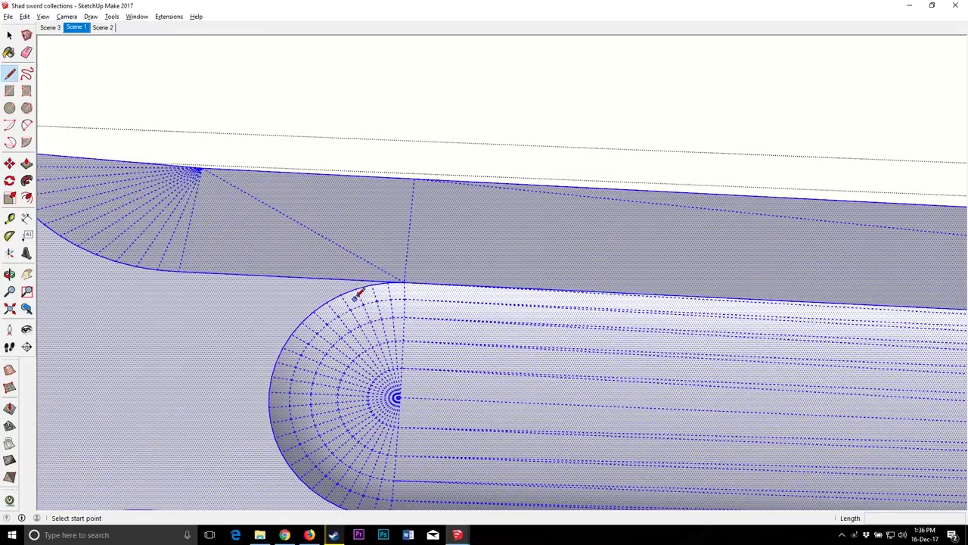
{"action": "scroll", "coordinate": [352, 303], "scroll_direction": "up", "scroll_amount": 3}
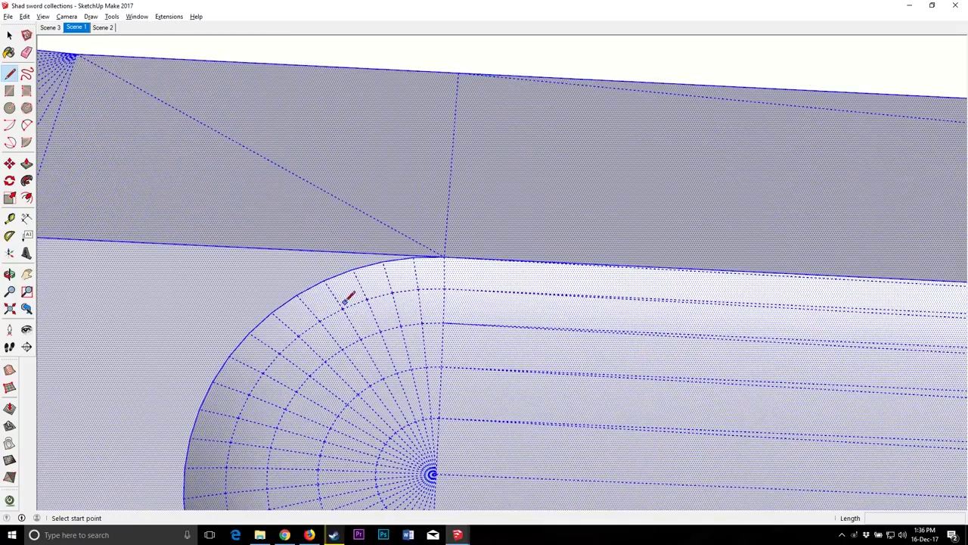
{"action": "scroll", "coordinate": [336, 254], "scroll_direction": "down", "scroll_amount": 4}
{"action": "scroll", "coordinate": [229, 171], "scroll_direction": "up", "scroll_amount": 4}
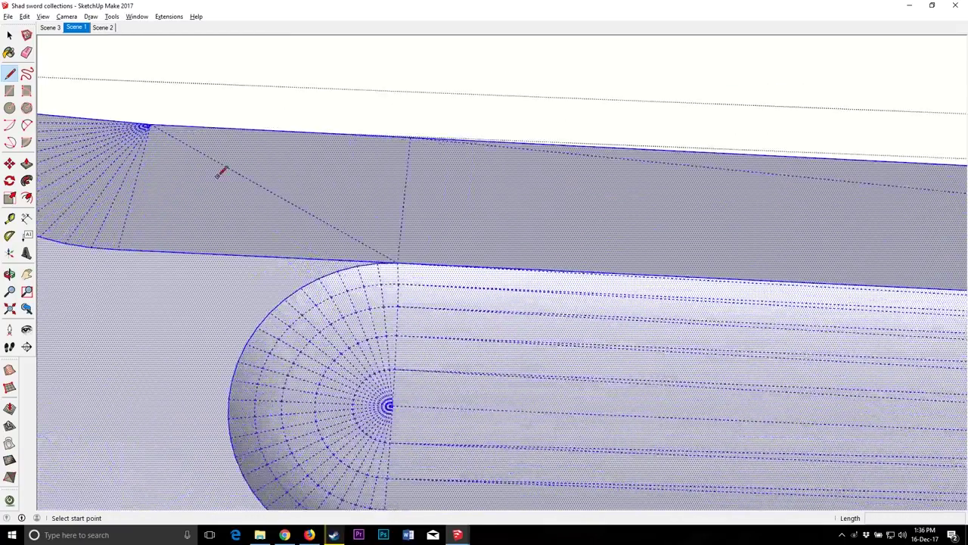
{"action": "scroll", "coordinate": [658, 322], "scroll_direction": "down", "scroll_amount": 2}
Step: Examine the long edge where the blade's bevel meets the fuller, from the guard towards the tip
{"action": "left_click", "coordinate": [9, 35]}
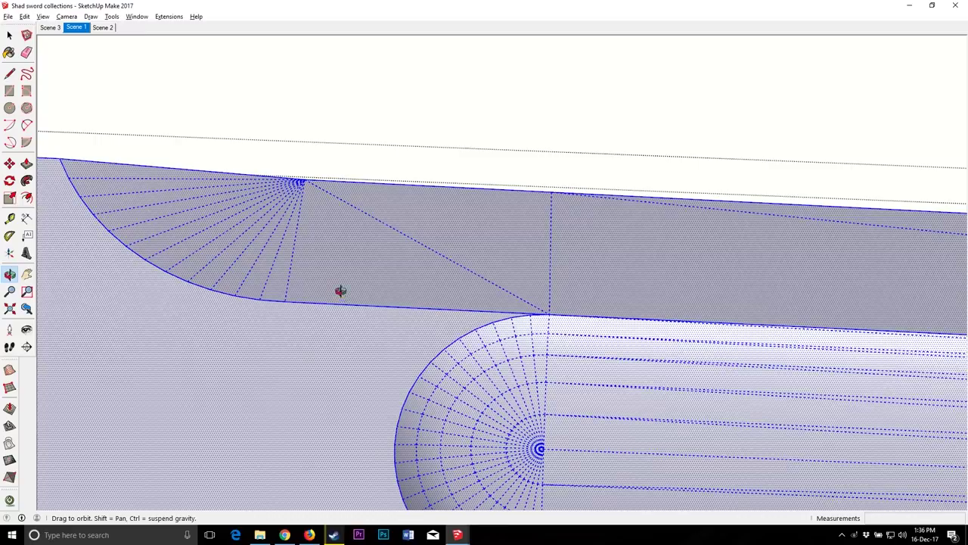
{"action": "scroll", "coordinate": [181, 201], "scroll_direction": "down", "scroll_amount": 8}
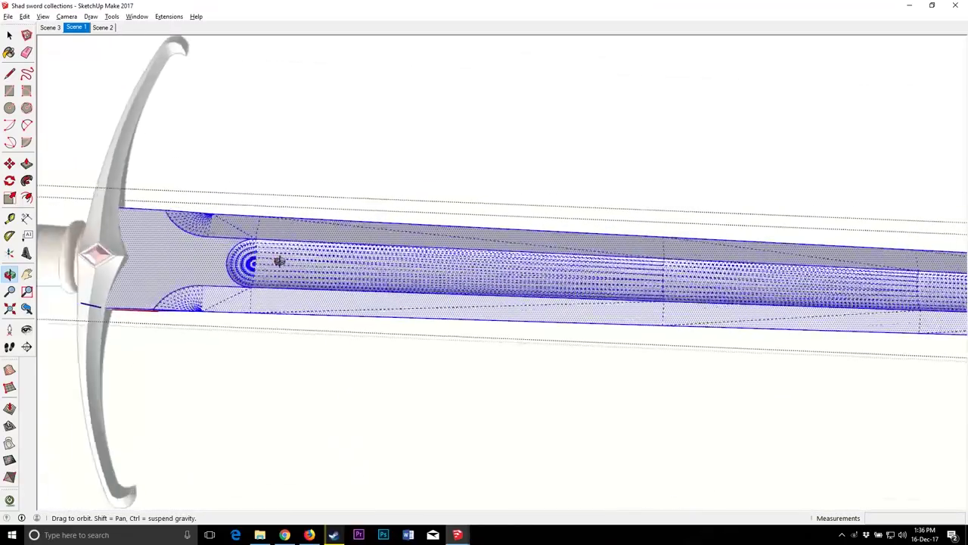
{"action": "scroll", "coordinate": [676, 280], "scroll_direction": "up", "scroll_amount": 7}
{"action": "scroll", "coordinate": [482, 242], "scroll_direction": "up", "scroll_amount": 5}
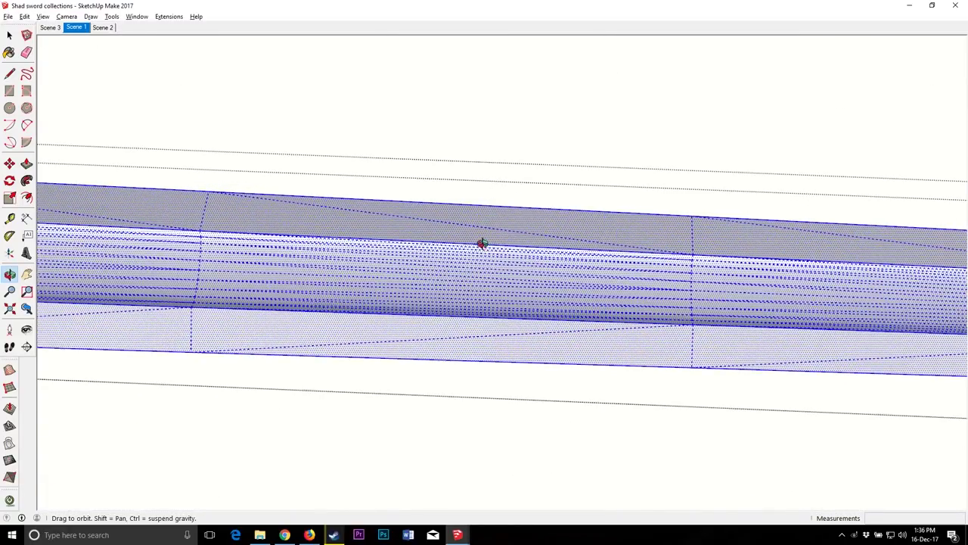
{"action": "scroll", "coordinate": [378, 255], "scroll_direction": "down", "scroll_amount": 1}
{"action": "scroll", "coordinate": [358, 240], "scroll_direction": "up", "scroll_amount": 2}
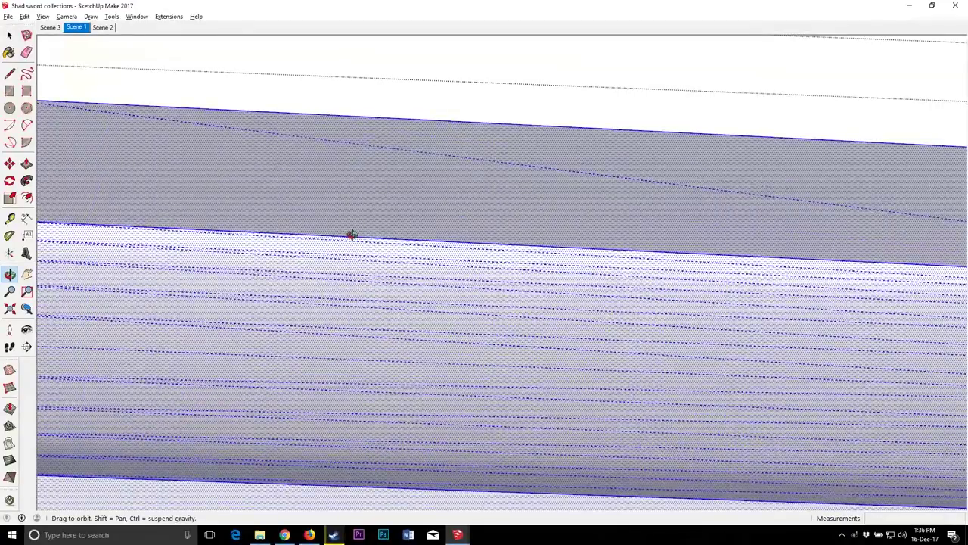
{"action": "scroll", "coordinate": [355, 238], "scroll_direction": "up", "scroll_amount": 2}
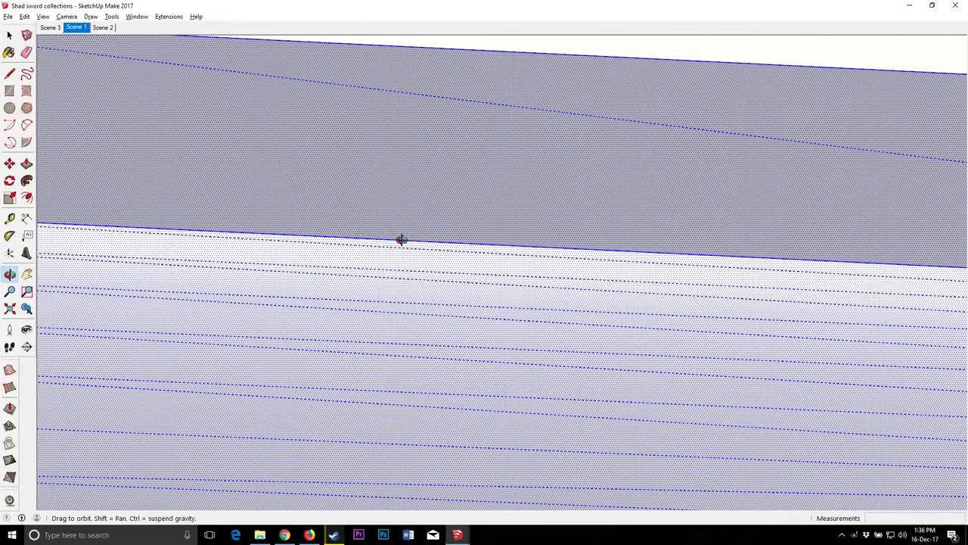
{"action": "scroll", "coordinate": [401, 237], "scroll_direction": "down", "scroll_amount": 2}
{"action": "scroll", "coordinate": [409, 227], "scroll_direction": "down", "scroll_amount": 8}
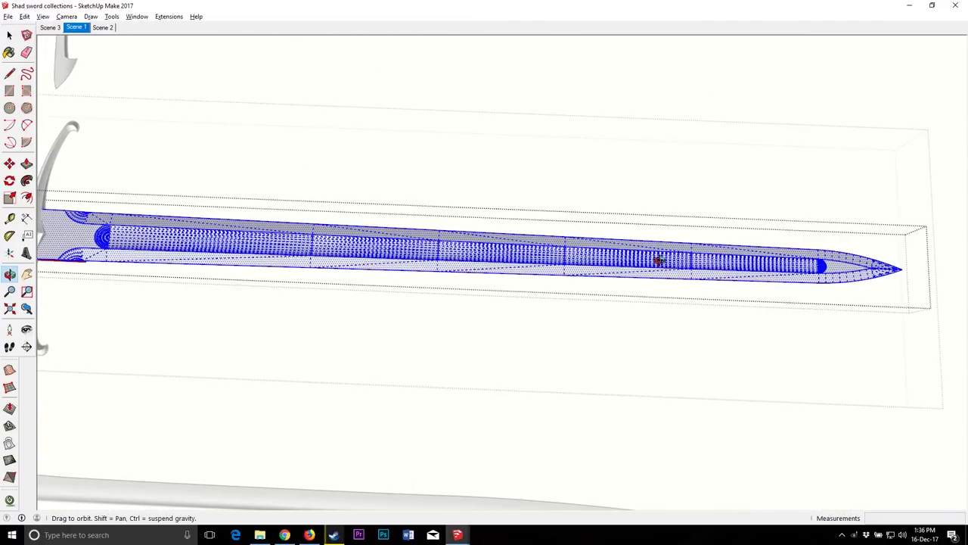
Step: Deselect the blade geometry and leave the sword's nested groups
{"action": "scroll", "coordinate": [638, 249], "scroll_direction": "down", "scroll_amount": 3}
{"action": "key", "text": "space"}
{"action": "left_click", "coordinate": [454, 135]}
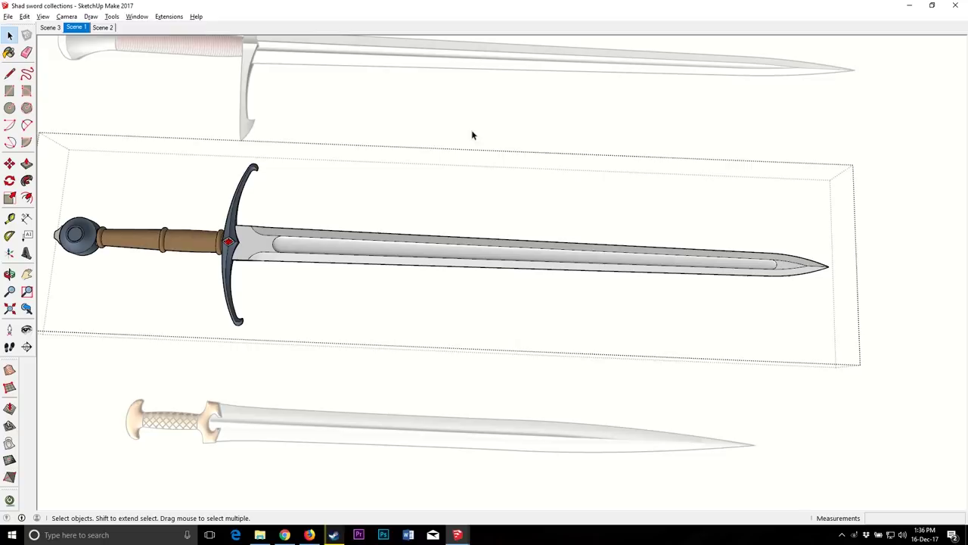
{"action": "left_click", "coordinate": [454, 133]}
Step: Measure the length of the short orange-hilted sword's blade to its tip with the Line tool, leaving no line drawn
{"action": "left_click", "coordinate": [10, 274]}
{"action": "scroll", "coordinate": [484, 227], "scroll_direction": "down", "scroll_amount": 3}
{"action": "left_click_drag", "start_coordinate": [518, 221], "coordinate": [476, 222]}
{"action": "scroll", "coordinate": [473, 243], "scroll_direction": "up", "scroll_amount": 5}
{"action": "left_click_drag", "start_coordinate": [439, 265], "coordinate": [547, 270]}
{"action": "scroll", "coordinate": [534, 269], "scroll_direction": "down", "scroll_amount": 3}
{"action": "left_click", "coordinate": [10, 75]}
{"action": "left_click", "coordinate": [245, 201]}
{"action": "key", "text": "Escape"}
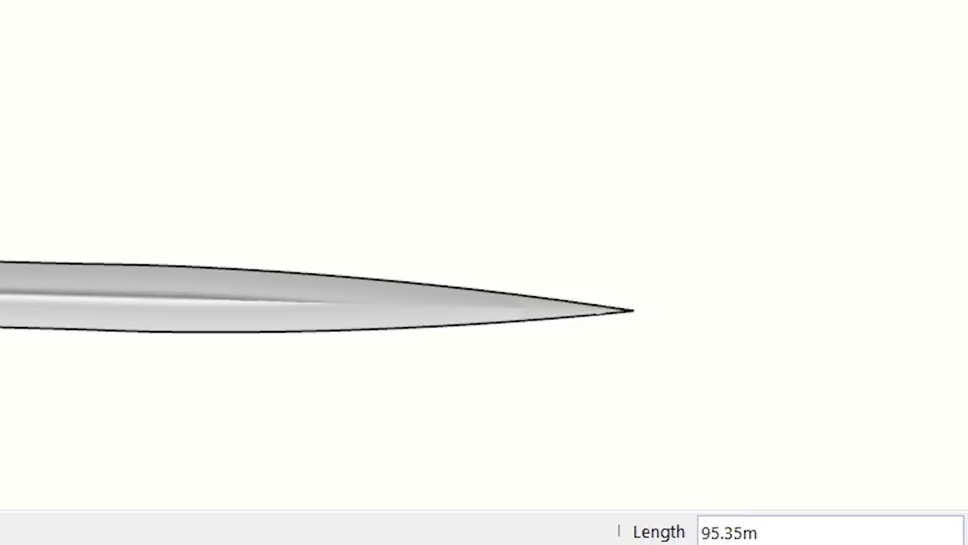
Step: Measure the brown-gripped, round-pommelled sword up to its blade tip with the Line tool, leaving no line drawn
{"action": "left_click", "coordinate": [260, 270]}
{"action": "scroll", "coordinate": [260, 270], "scroll_direction": "down", "scroll_amount": 5}
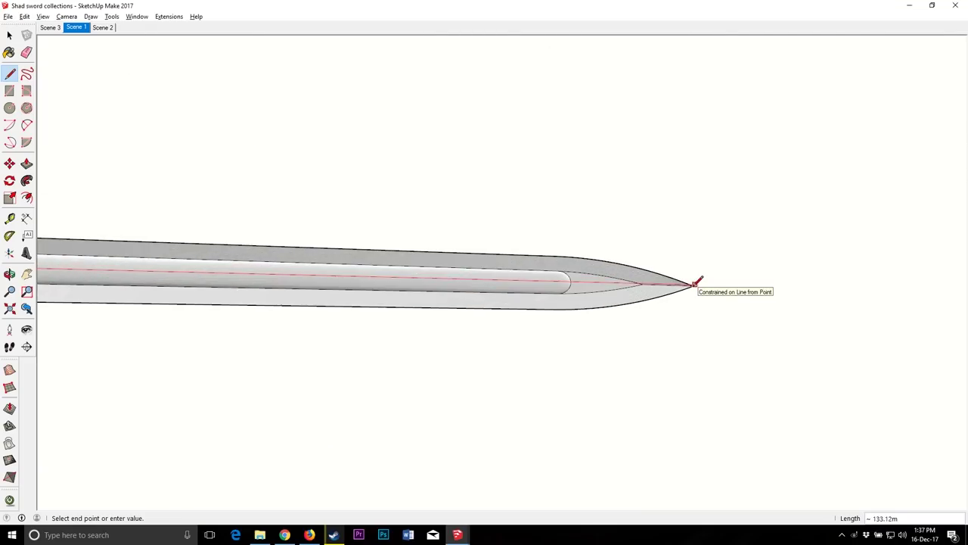
{"action": "scroll", "coordinate": [696, 283], "scroll_direction": "down", "scroll_amount": 3}
{"action": "key", "text": "Escape"}
Step: Examine the whole row of finished swords together from several angles
{"action": "left_click", "coordinate": [9, 274]}
{"action": "left_click_drag", "start_coordinate": [325, 302], "coordinate": [392, 56]}
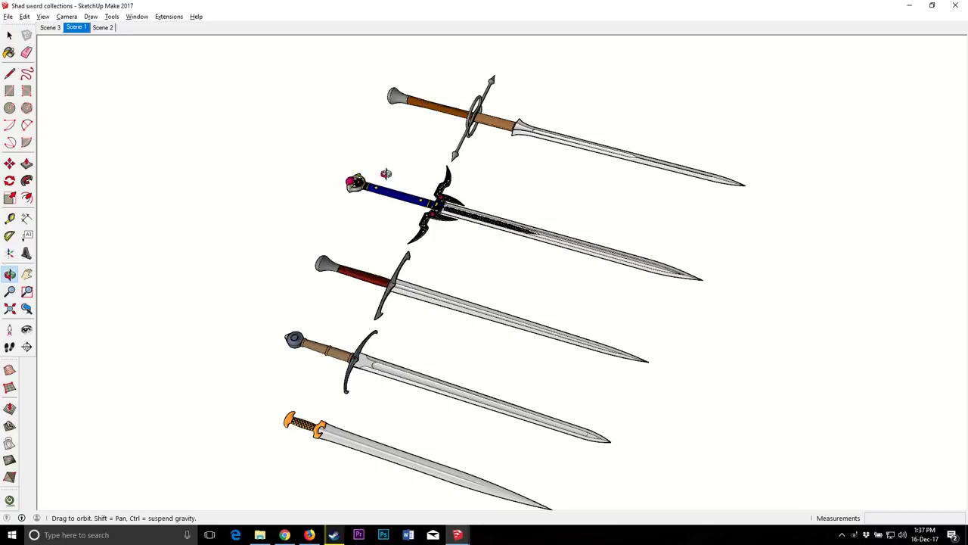
{"action": "scroll", "coordinate": [386, 174], "scroll_direction": "down", "scroll_amount": 2}
{"action": "scroll", "coordinate": [323, 296], "scroll_direction": "up", "scroll_amount": 6}
{"action": "left_click_drag", "start_coordinate": [339, 275], "coordinate": [414, 264]}
{"action": "scroll", "coordinate": [420, 307], "scroll_direction": "up", "scroll_amount": 2}
{"action": "left_click_drag", "start_coordinate": [385, 322], "coordinate": [526, 179]}
{"action": "scroll", "coordinate": [586, 401], "scroll_direction": "down", "scroll_amount": 4}
{"action": "left_click_drag", "start_coordinate": [590, 410], "coordinate": [405, 435]}
{"action": "scroll", "coordinate": [448, 291], "scroll_direction": "down", "scroll_amount": 3}
{"action": "left_click_drag", "start_coordinate": [454, 261], "coordinate": [467, 301]}
{"action": "scroll", "coordinate": [539, 146], "scroll_direction": "up", "scroll_amount": 3}
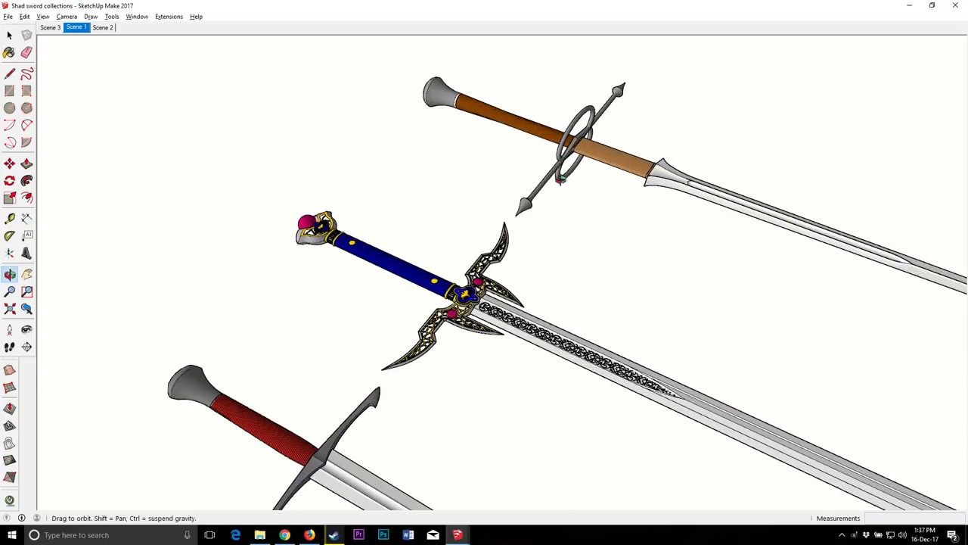
Step: Examine the ornate blue-gripped sword's guard and emblem close up, and the hilt of the brown-gripped, round-pommelled sword
{"action": "scroll", "coordinate": [451, 313], "scroll_direction": "up", "scroll_amount": 6}
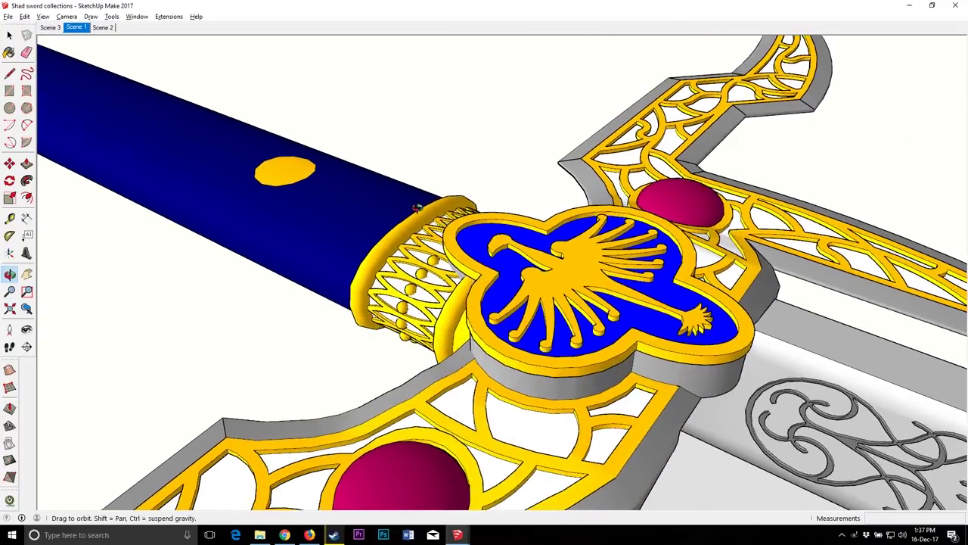
{"action": "scroll", "coordinate": [540, 253], "scroll_direction": "down", "scroll_amount": 8}
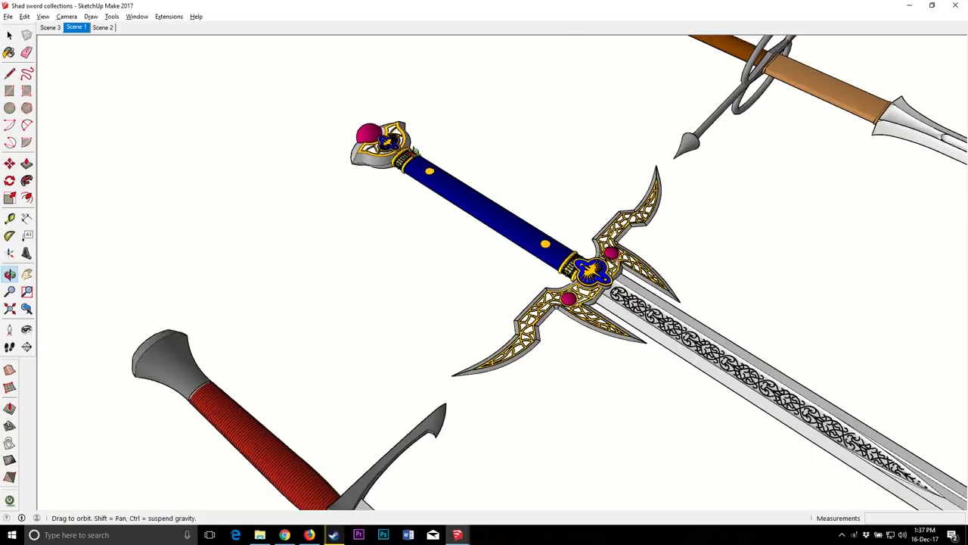
{"action": "scroll", "coordinate": [505, 110], "scroll_direction": "down", "scroll_amount": 5}
{"action": "scroll", "coordinate": [481, 269], "scroll_direction": "up", "scroll_amount": 10}
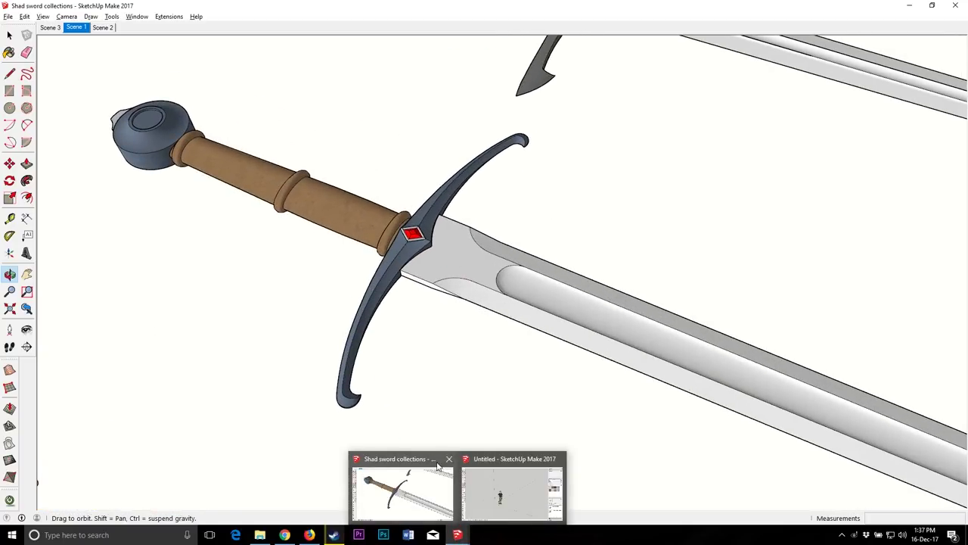
{"action": "scroll", "coordinate": [376, 258], "scroll_direction": "down", "scroll_amount": 3}
{"action": "scroll", "coordinate": [380, 251], "scroll_direction": "up", "scroll_amount": 4}
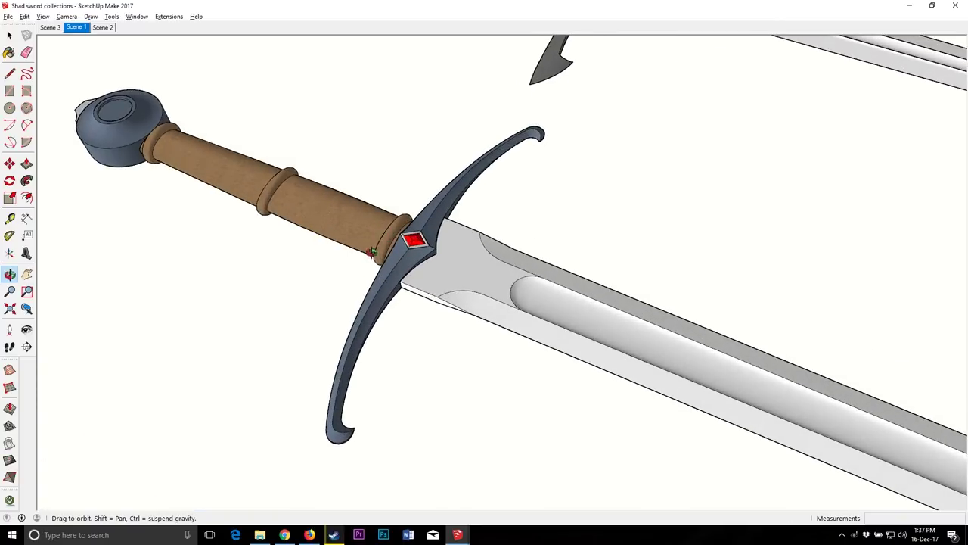
{"action": "key", "text": "l"}
{"action": "scroll", "coordinate": [348, 253], "scroll_direction": "down", "scroll_amount": 3}
{"action": "left_click", "coordinate": [555, 224]}
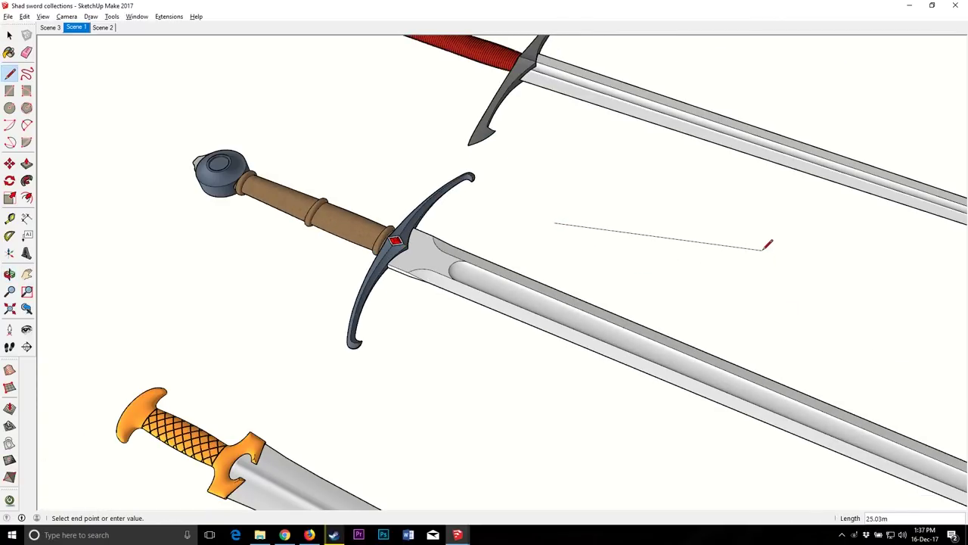
{"action": "key", "text": "Escape"}
{"action": "scroll", "coordinate": [437, 254], "scroll_direction": "down", "scroll_amount": 4}
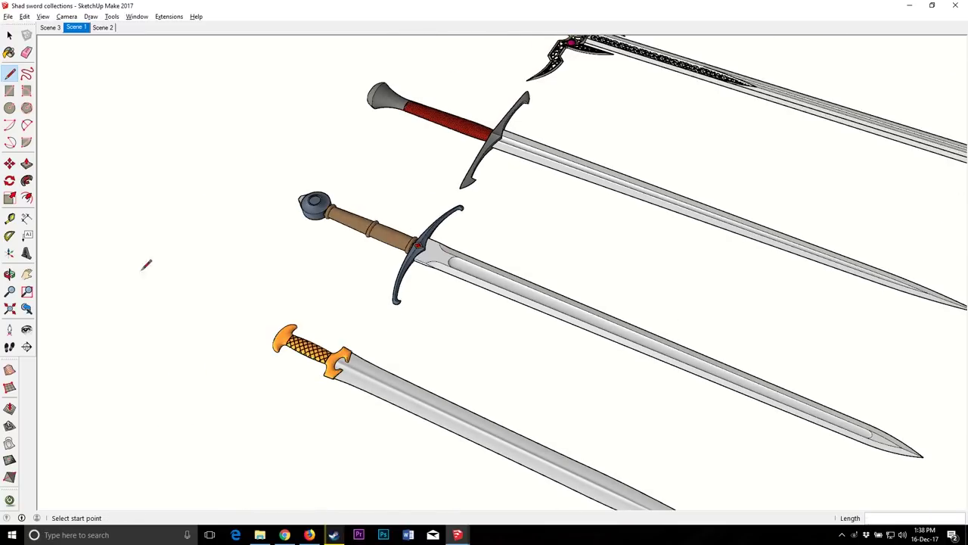
Step: Measure the full length of the round-pommelled sword from pommel end to blade tip with the Line tool, without drawing a line
{"action": "left_click", "coordinate": [10, 274]}
{"action": "left_click_drag", "start_coordinate": [302, 333], "coordinate": [392, 378]}
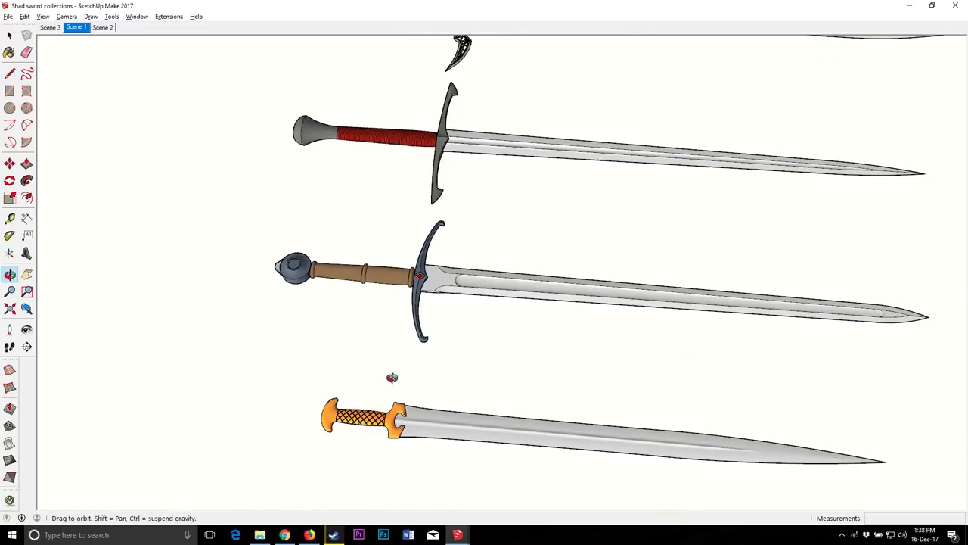
{"action": "left_click", "coordinate": [9, 73]}
{"action": "left_click", "coordinate": [278, 267]}
{"action": "scroll", "coordinate": [278, 267], "scroll_direction": "up", "scroll_amount": 3}
{"action": "scroll", "coordinate": [276, 268], "scroll_direction": "down", "scroll_amount": 5}
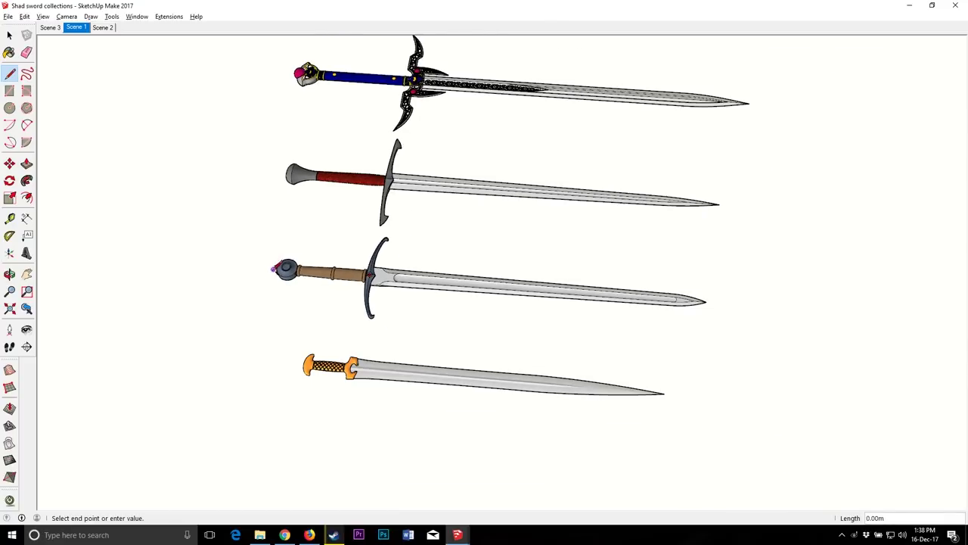
{"action": "scroll", "coordinate": [711, 294], "scroll_direction": "up", "scroll_amount": 4}
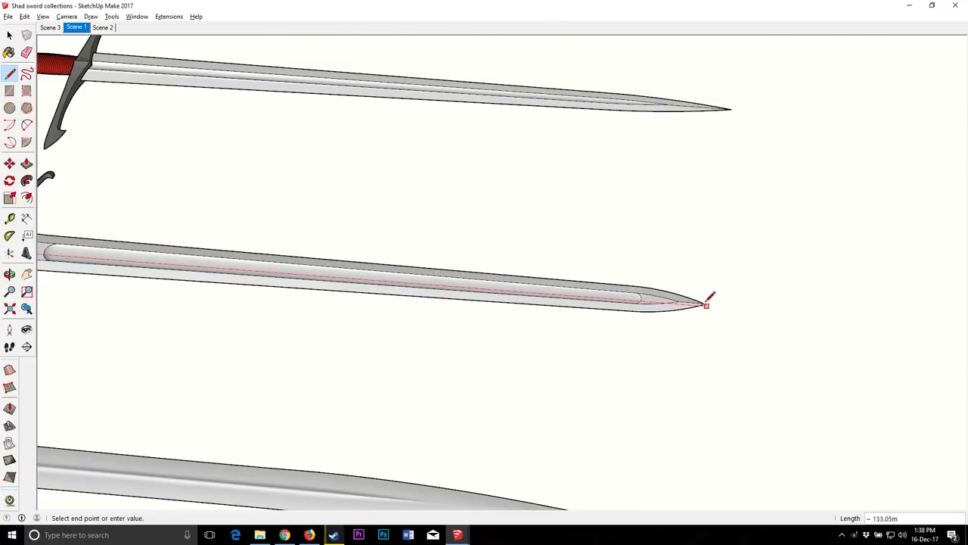
{"action": "scroll", "coordinate": [711, 298], "scroll_direction": "down", "scroll_amount": 2}
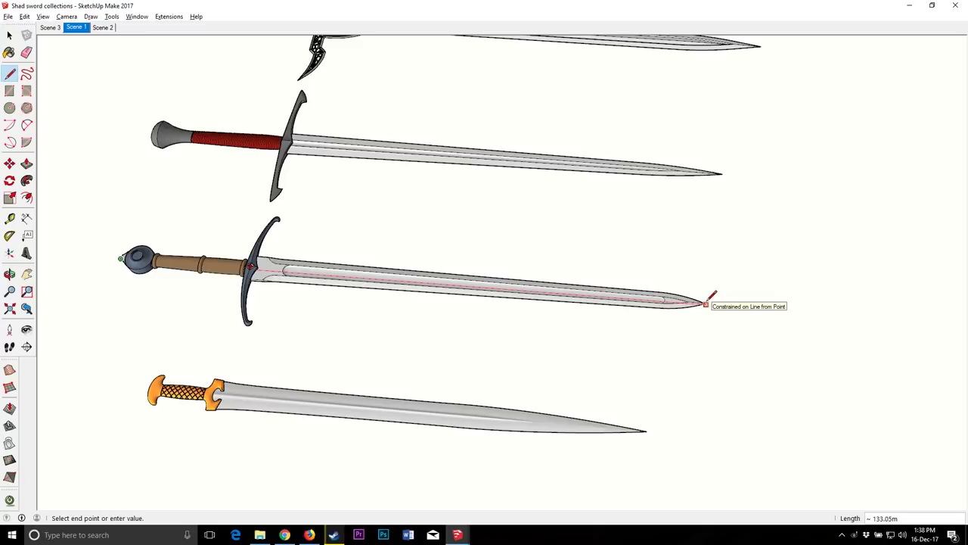
{"action": "scroll", "coordinate": [707, 302], "scroll_direction": "down", "scroll_amount": 3}
{"action": "scroll", "coordinate": [566, 95], "scroll_direction": "up", "scroll_amount": 2}
{"action": "key", "text": "Escape"}
Step: Switch to the untitled SketchUp model and select the standing human scale figure
{"action": "left_click", "coordinate": [9, 309]}
{"action": "left_click", "coordinate": [9, 274]}
{"action": "mouse_move", "coordinate": [242, 307]}
{"action": "left_mouse_down"}
{"action": "mouse_move", "coordinate": [227, 402]}
{"action": "mouse_move", "coordinate": [544, 273]}
{"action": "mouse_move", "coordinate": [582, 365]}
{"action": "mouse_move", "coordinate": [686, 294]}
{"action": "mouse_move", "coordinate": [530, 318]}
{"action": "mouse_move", "coordinate": [592, 301]}
{"action": "mouse_move", "coordinate": [593, 330]}
{"action": "mouse_move", "coordinate": [584, 291]}
{"action": "left_mouse_up"}
{"action": "scroll", "coordinate": [585, 272], "scroll_direction": "up", "scroll_amount": 1}
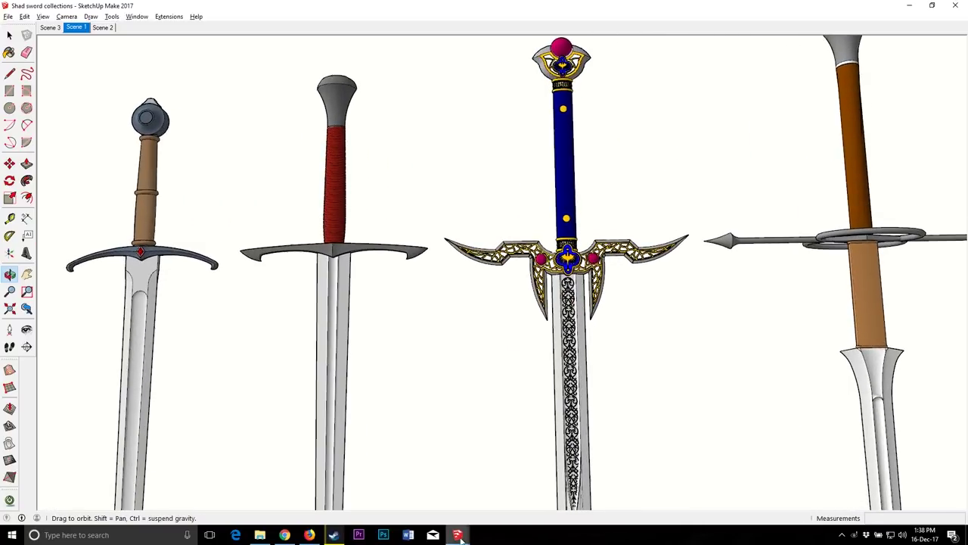
{"action": "left_click", "coordinate": [459, 535]}
{"action": "left_click", "coordinate": [495, 463]}
{"action": "scroll", "coordinate": [264, 331], "scroll_direction": "down", "scroll_amount": 2}
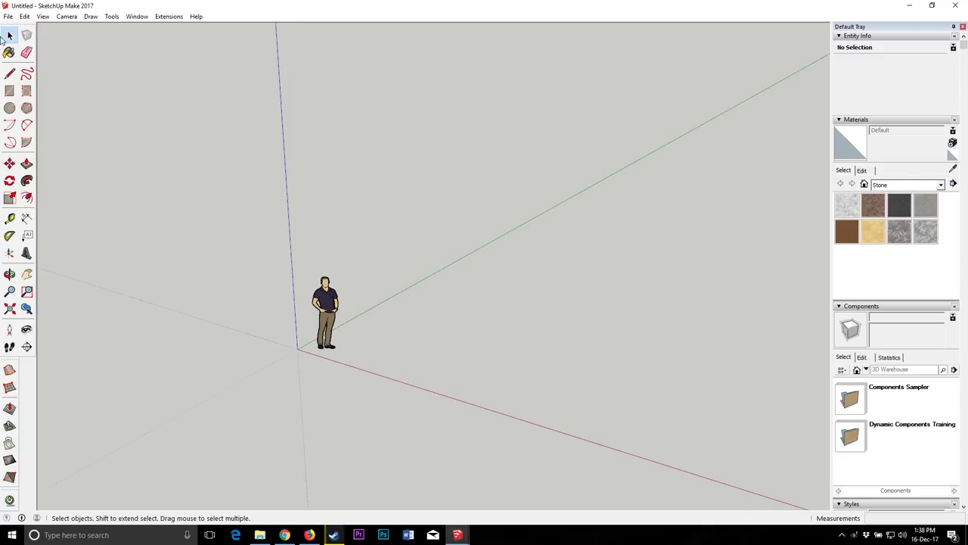
{"action": "left_click", "coordinate": [325, 307]}
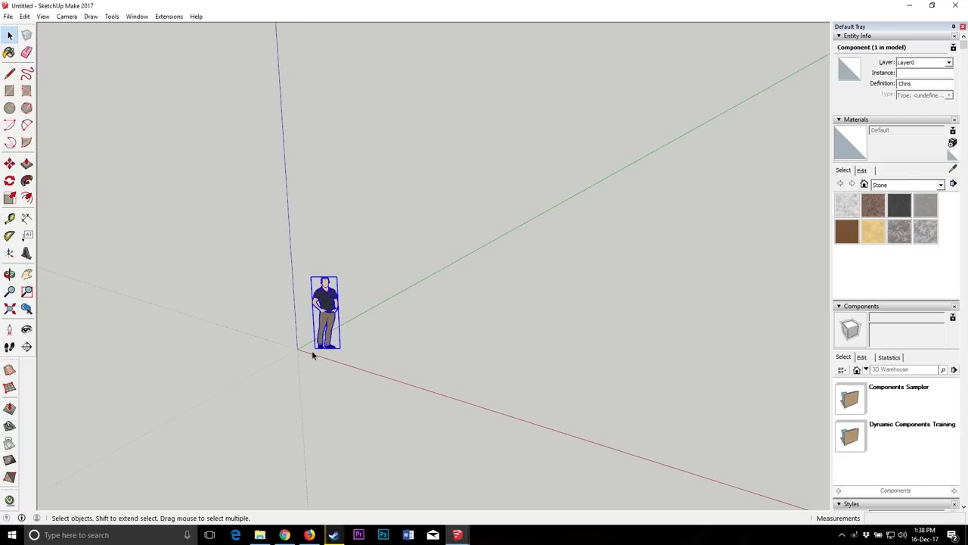
{"action": "scroll", "coordinate": [341, 375], "scroll_direction": "up", "scroll_amount": 2}
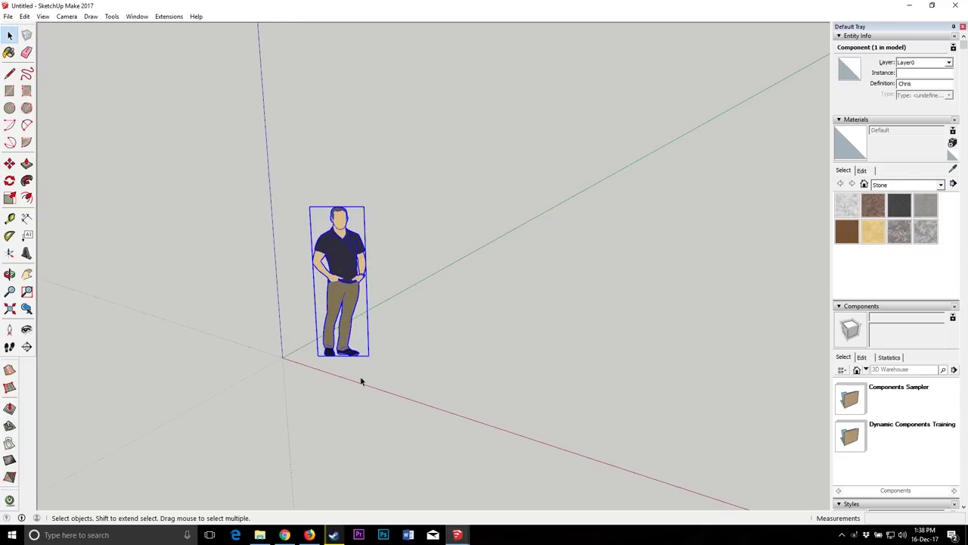
Step: Try a 1 m line starting at the origin beside the human figure, and undo it
{"action": "left_click", "coordinate": [9, 74]}
{"action": "left_click", "coordinate": [282, 357]}
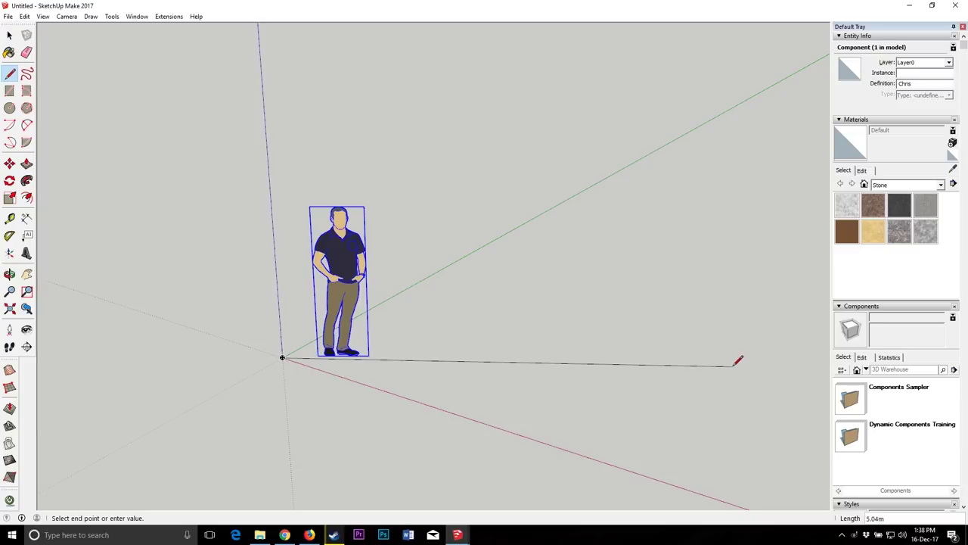
{"action": "type", "text": "1"}
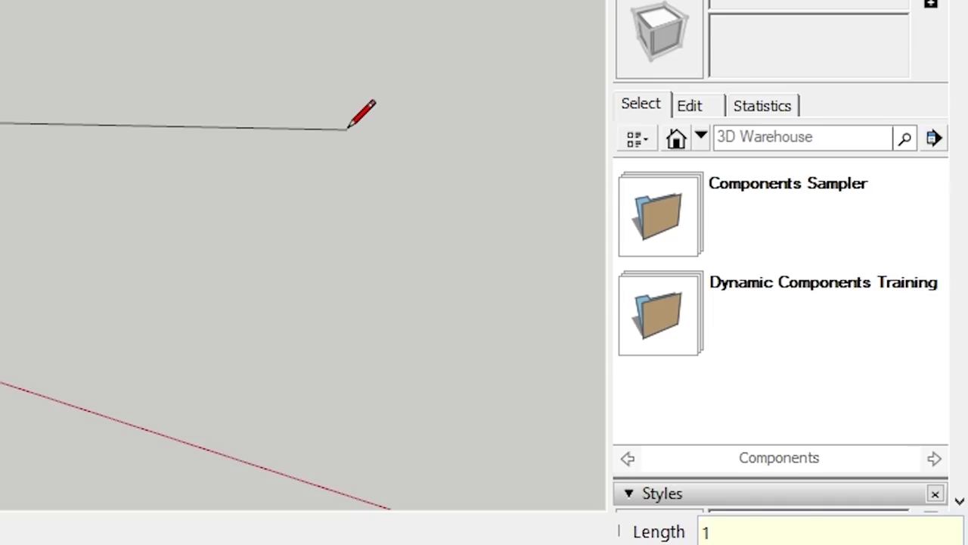
{"action": "type", "text": "111111"}
{"action": "type", "text": "1"}
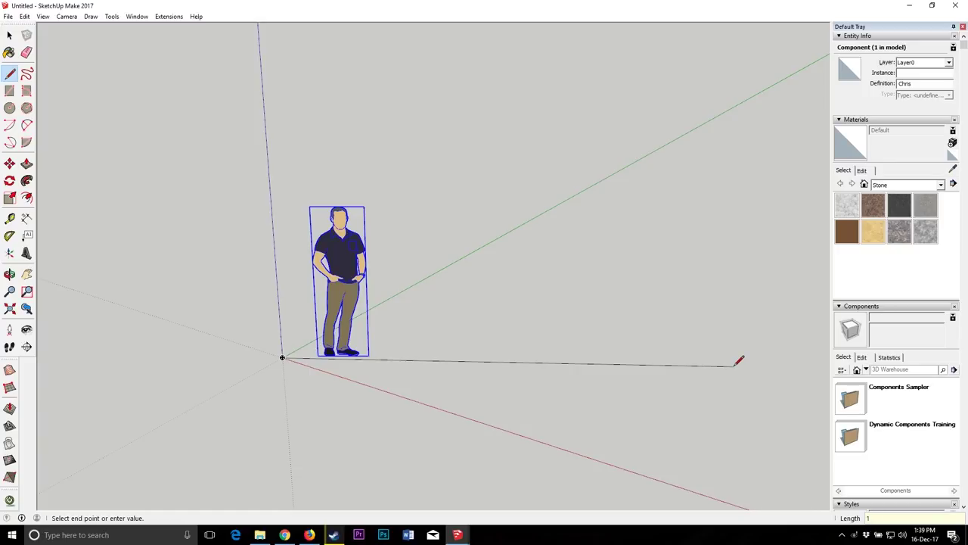
{"action": "key", "text": "Return"}
{"action": "scroll", "coordinate": [344, 367], "scroll_direction": "up", "scroll_amount": 3}
{"action": "key", "text": "ctrl+z"}
{"action": "scroll", "coordinate": [225, 354], "scroll_direction": "down", "scroll_amount": 5}
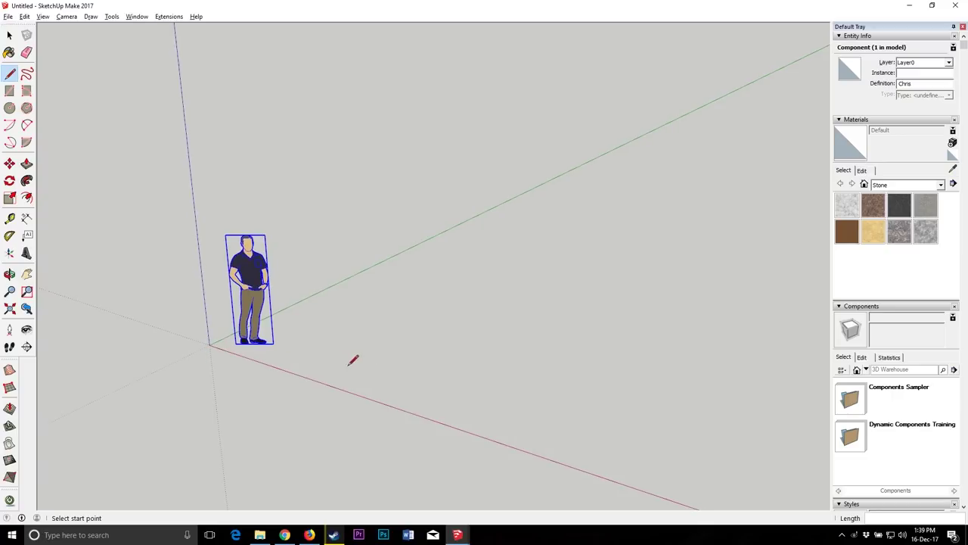
{"action": "scroll", "coordinate": [324, 340], "scroll_direction": "down", "scroll_amount": 3}
{"action": "scroll", "coordinate": [303, 344], "scroll_direction": "down", "scroll_amount": 2}
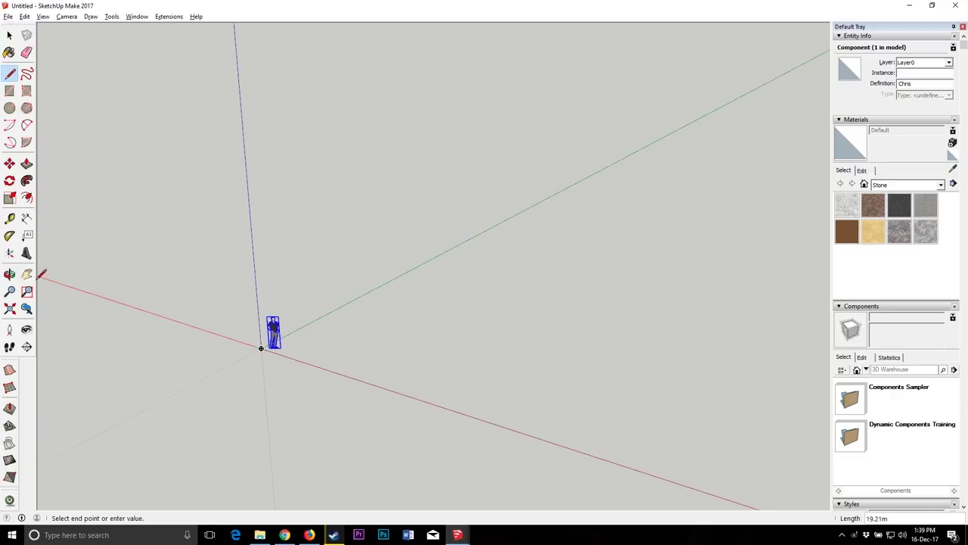
{"action": "left_click", "coordinate": [9, 273]}
{"action": "left_click_drag", "start_coordinate": [291, 287], "coordinate": [572, 413]}
{"action": "key", "text": "r"}
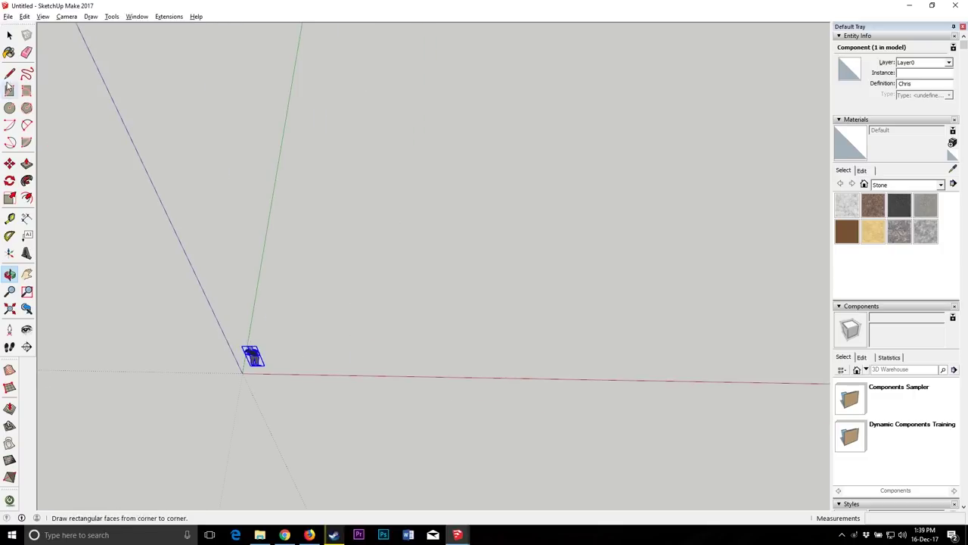
{"action": "key", "text": "l"}
{"action": "left_click", "coordinate": [242, 373]}
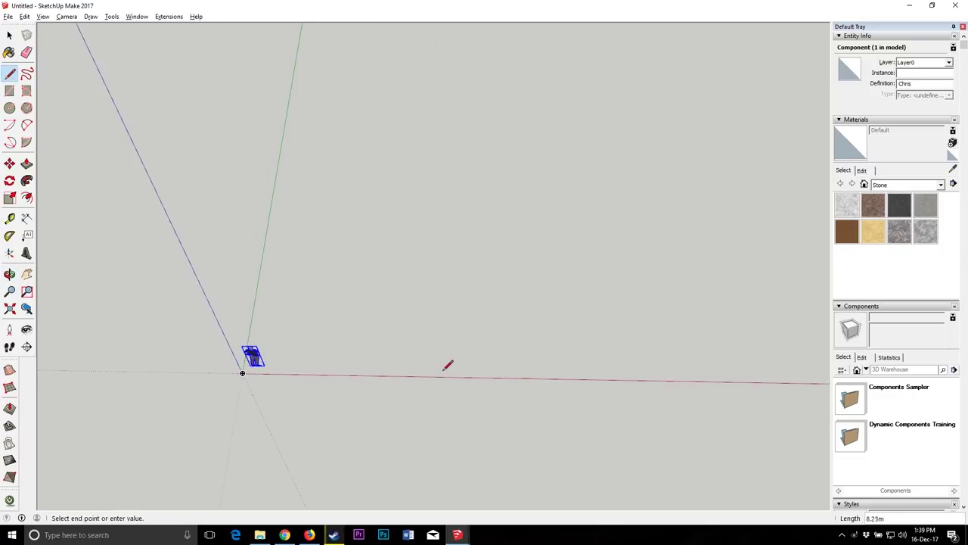
{"action": "key", "text": "Escape"}
Step: Draw a 120 m line parallel to the red axis, starting near the origin
{"action": "left_click", "coordinate": [292, 317]}
{"action": "type", "text": "120"}
{"action": "key", "text": "Return"}
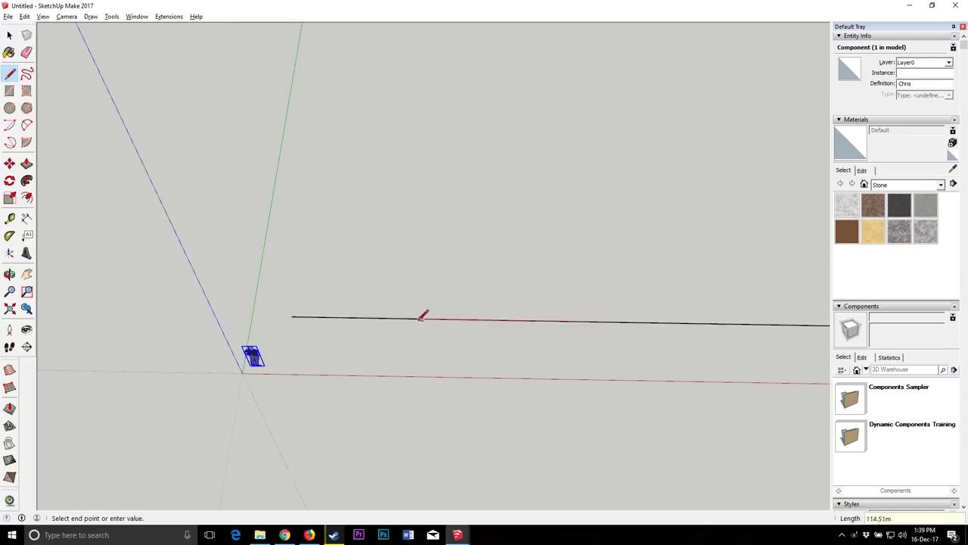
{"action": "scroll", "coordinate": [279, 333], "scroll_direction": "down", "scroll_amount": 7}
{"action": "key", "text": "Escape"}
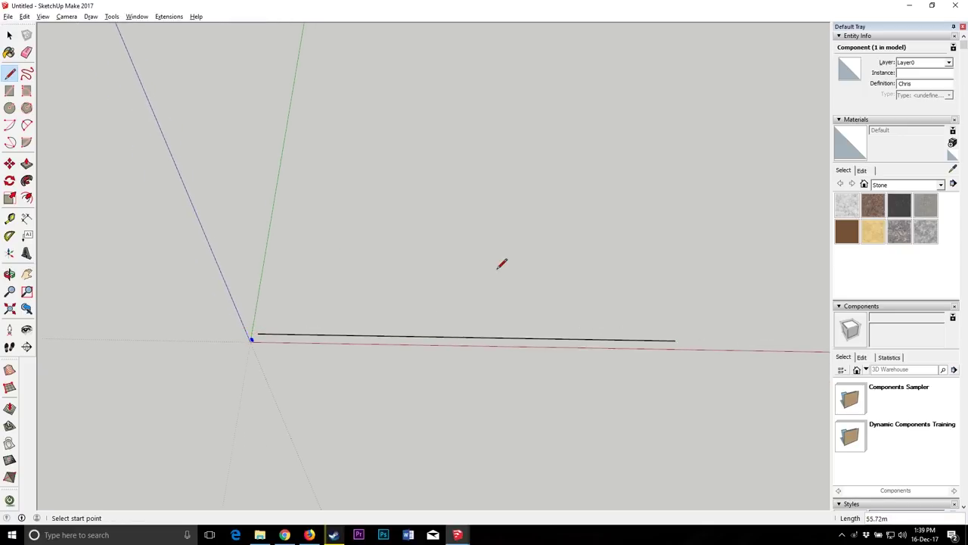
Step: Delete the human scale figure from the model
{"action": "left_click", "coordinate": [9, 35]}
{"action": "scroll", "coordinate": [270, 424], "scroll_direction": "up", "scroll_amount": 3}
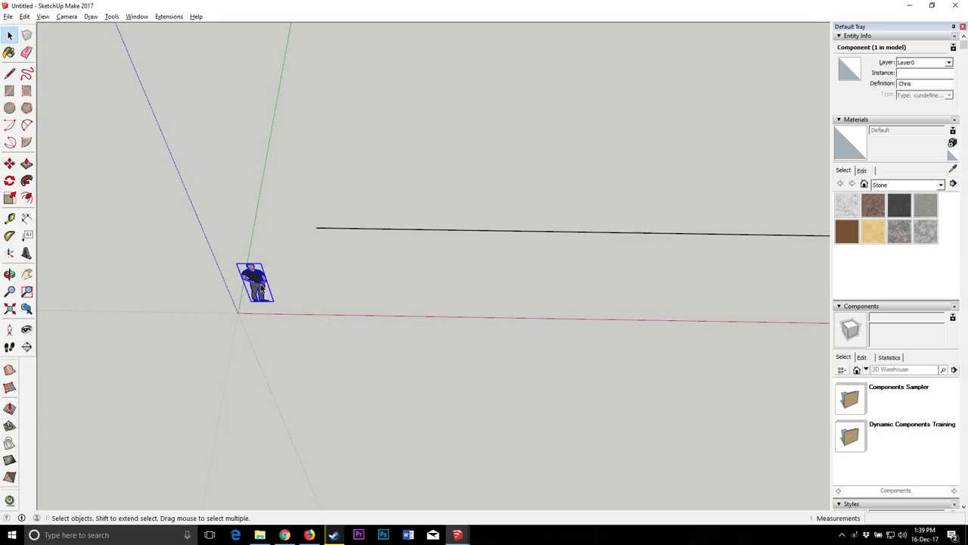
{"action": "key", "text": "Delete"}
Step: Draw a 20 m edge along the green axis from the line's start and close a 120 m by 20 m rectangular face
{"action": "scroll", "coordinate": [173, 335], "scroll_direction": "down", "scroll_amount": 4}
{"action": "left_click", "coordinate": [9, 275]}
{"action": "left_click_drag", "start_coordinate": [242, 318], "coordinate": [514, 219]}
{"action": "scroll", "coordinate": [513, 219], "scroll_direction": "up", "scroll_amount": 3}
{"action": "left_click_drag", "start_coordinate": [568, 376], "coordinate": [497, 383]}
{"action": "left_click", "coordinate": [9, 73]}
{"action": "left_click", "coordinate": [200, 365]}
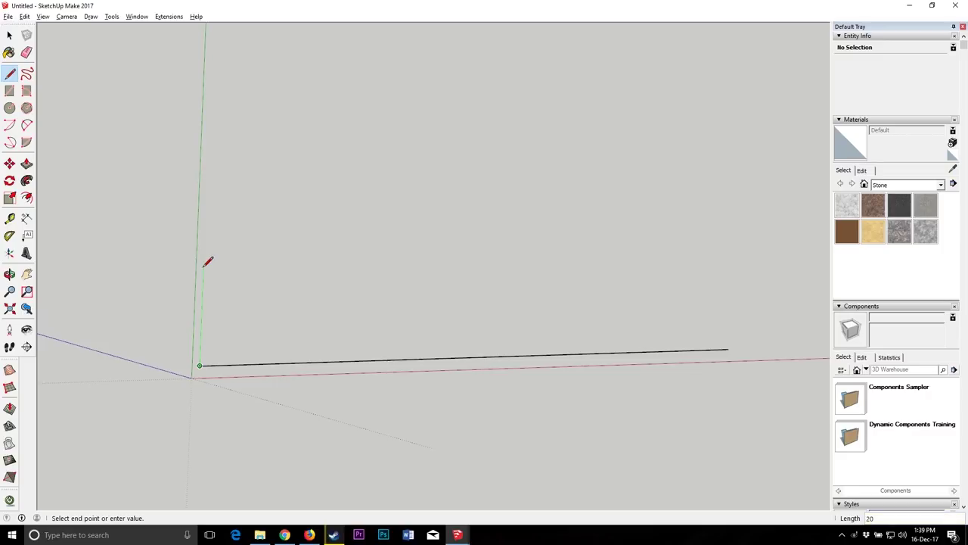
{"action": "scroll", "coordinate": [208, 261], "scroll_direction": "down", "scroll_amount": 1}
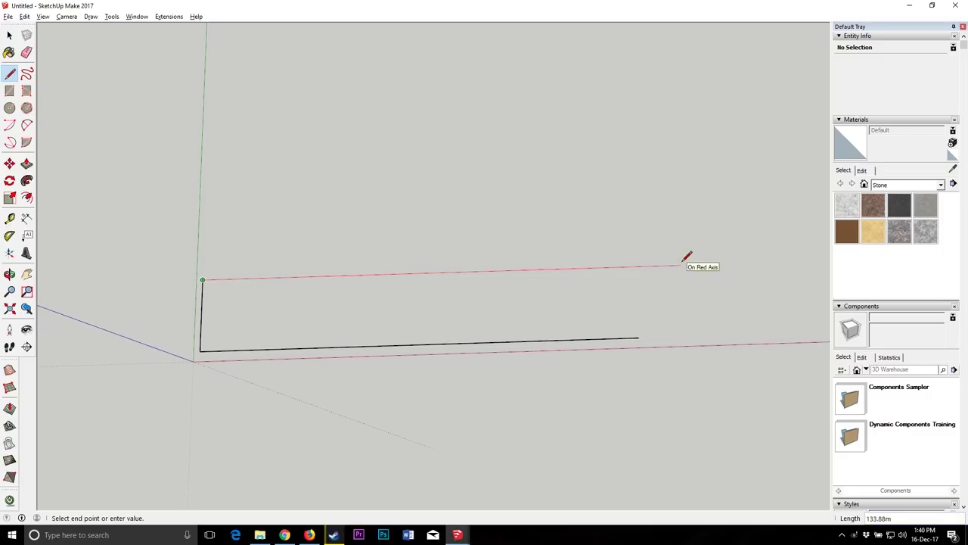
{"action": "key", "text": "Return"}
{"action": "left_click", "coordinate": [640, 338]}
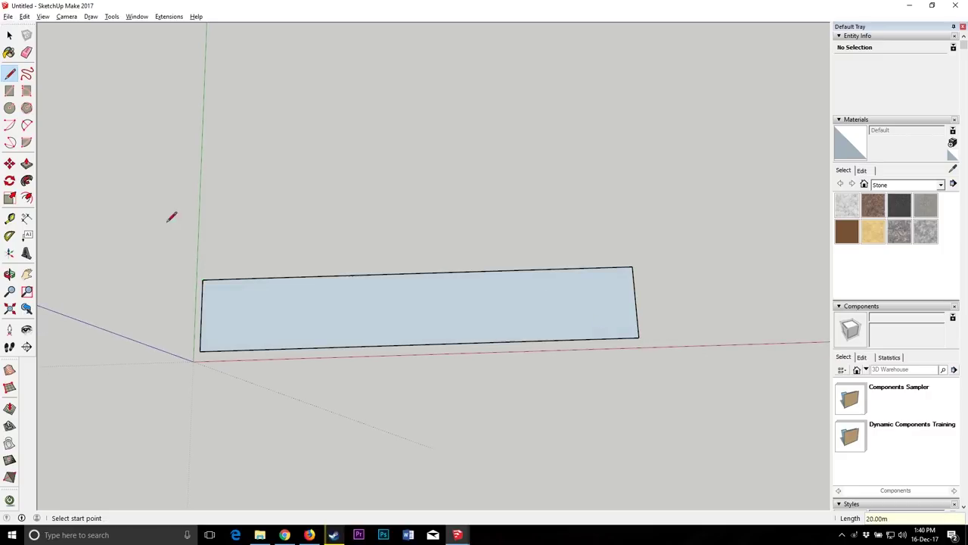
Step: Draw a centre line along the rectangle's length between the midpoints of its two short edges
{"action": "left_click", "coordinate": [10, 275]}
{"action": "scroll", "coordinate": [606, 348], "scroll_direction": "down", "scroll_amount": 2}
{"action": "left_click_drag", "start_coordinate": [606, 348], "coordinate": [203, 312]}
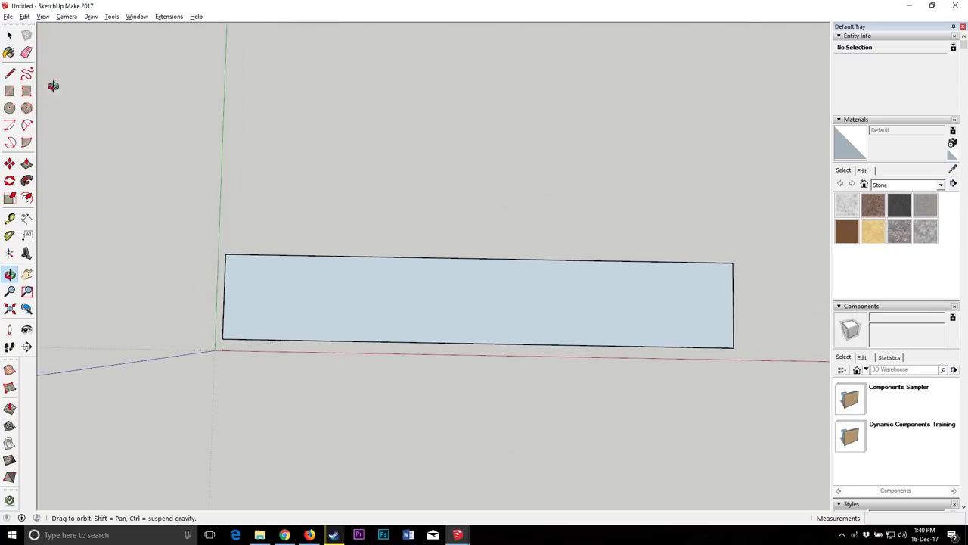
{"action": "left_click", "coordinate": [9, 73]}
{"action": "scroll", "coordinate": [475, 289], "scroll_direction": "up", "scroll_amount": 1}
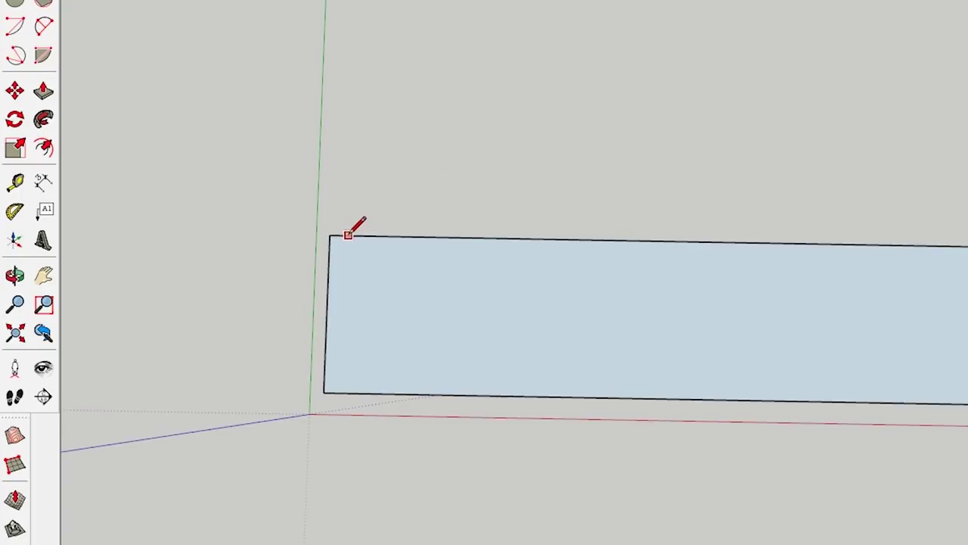
{"action": "scroll", "coordinate": [328, 285], "scroll_direction": "up", "scroll_amount": 4}
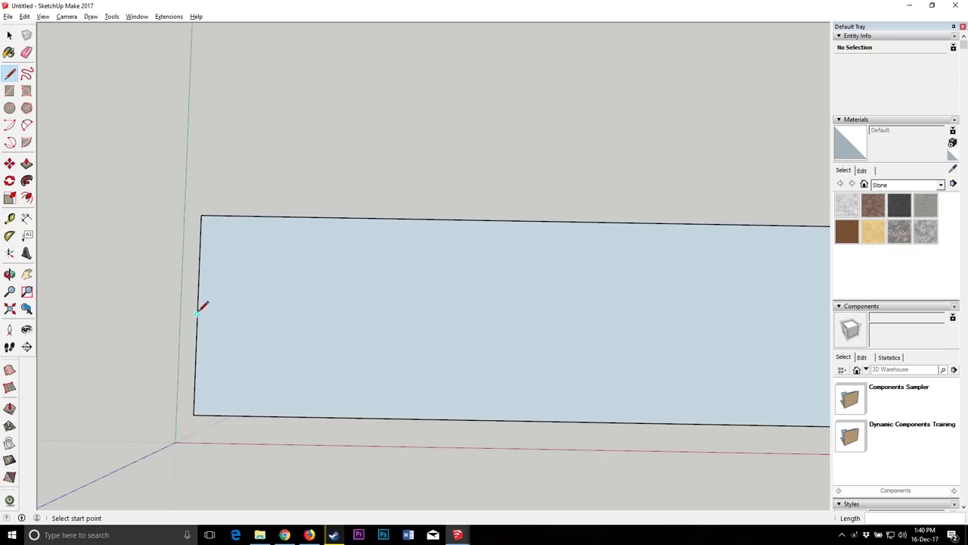
{"action": "left_click", "coordinate": [199, 314]}
{"action": "scroll", "coordinate": [404, 313], "scroll_direction": "down", "scroll_amount": 4}
{"action": "left_click", "coordinate": [627, 312]}
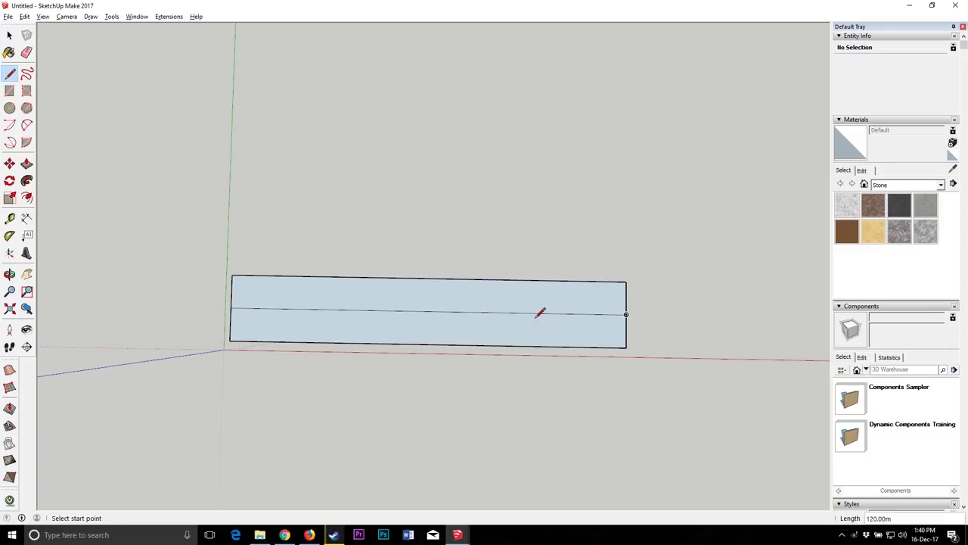
Step: Draw a 27 m line along the centre line, starting at the midpoint of the short edge nearest the origin
{"action": "left_click", "coordinate": [231, 306]}
{"action": "scroll", "coordinate": [230, 307], "scroll_direction": "up", "scroll_amount": 2}
{"action": "scroll", "coordinate": [352, 310], "scroll_direction": "down", "scroll_amount": 1}
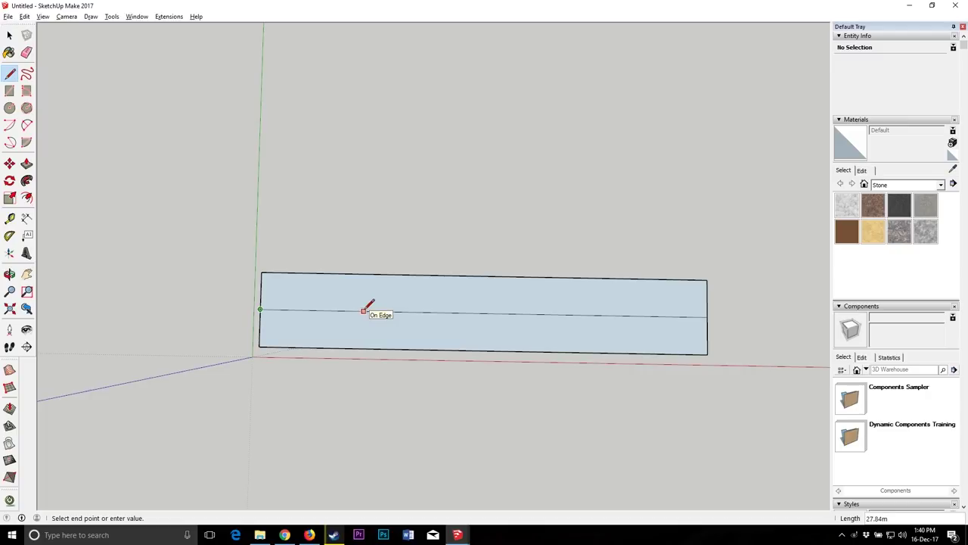
{"action": "key", "text": "Escape"}
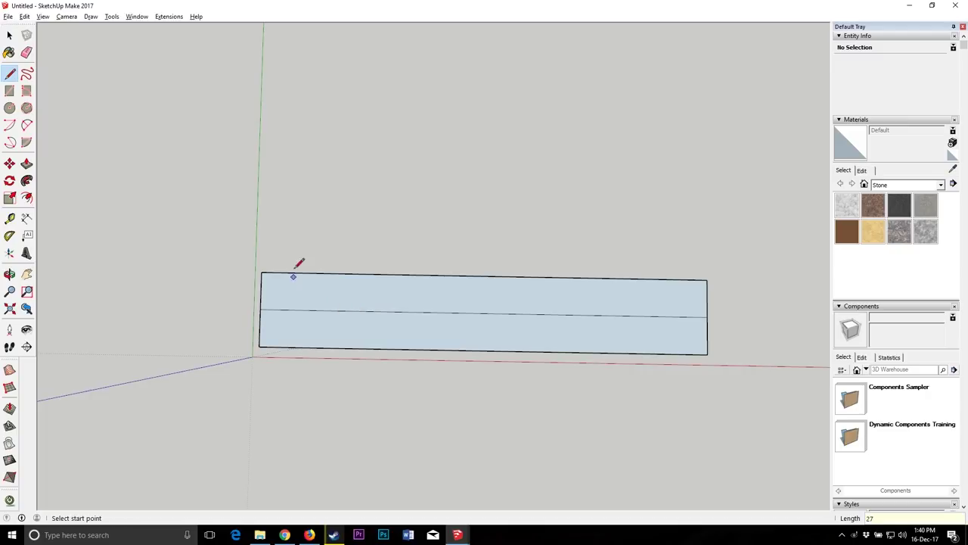
Step: Turn on endpoints and extensions in the edge settings of the Architectural Design Style
{"action": "key", "text": "o"}
{"action": "mouse_move", "coordinate": [408, 346]}
{"action": "left_mouse_down"}
{"action": "mouse_move", "coordinate": [448, 348]}
{"action": "mouse_move", "coordinate": [599, 316]}
{"action": "left_mouse_up"}
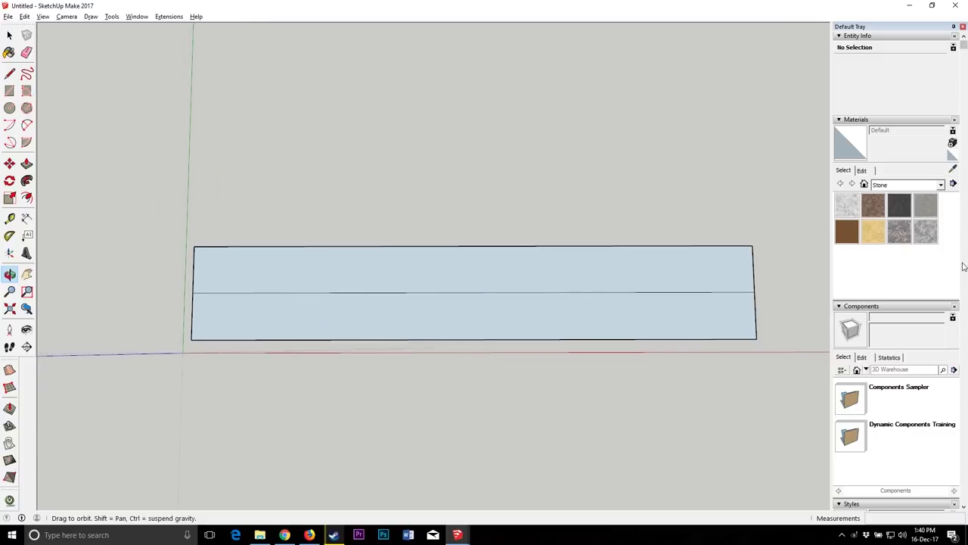
{"action": "scroll", "coordinate": [965, 265], "scroll_direction": "down", "scroll_amount": 3}
{"action": "scroll", "coordinate": [964, 263], "scroll_direction": "down", "scroll_amount": 2}
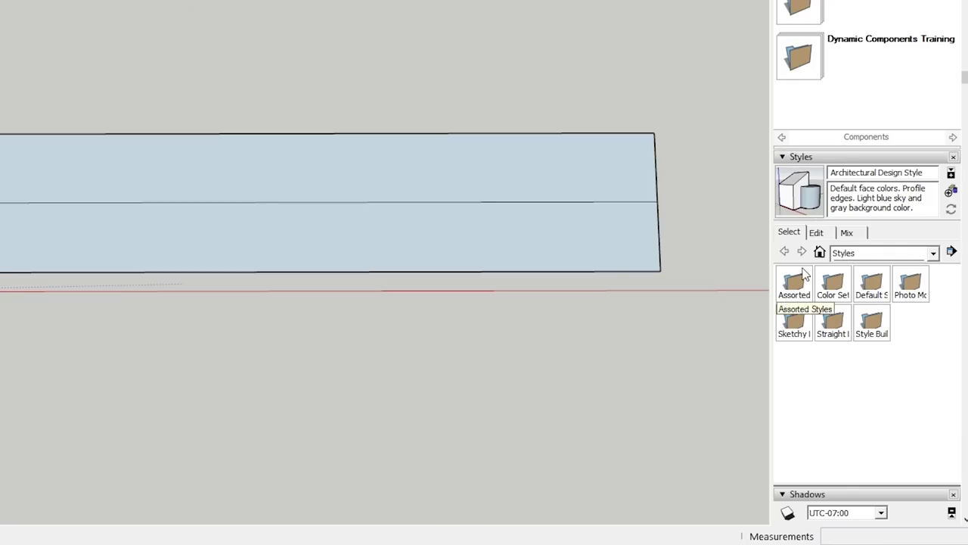
{"action": "left_click", "coordinate": [817, 233]}
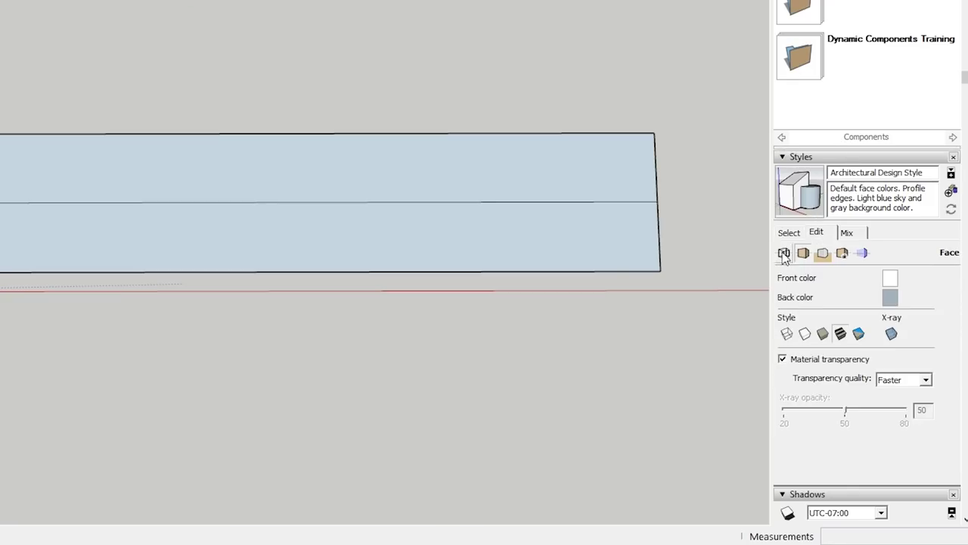
{"action": "left_click", "coordinate": [785, 256]}
{"action": "left_click", "coordinate": [840, 397]}
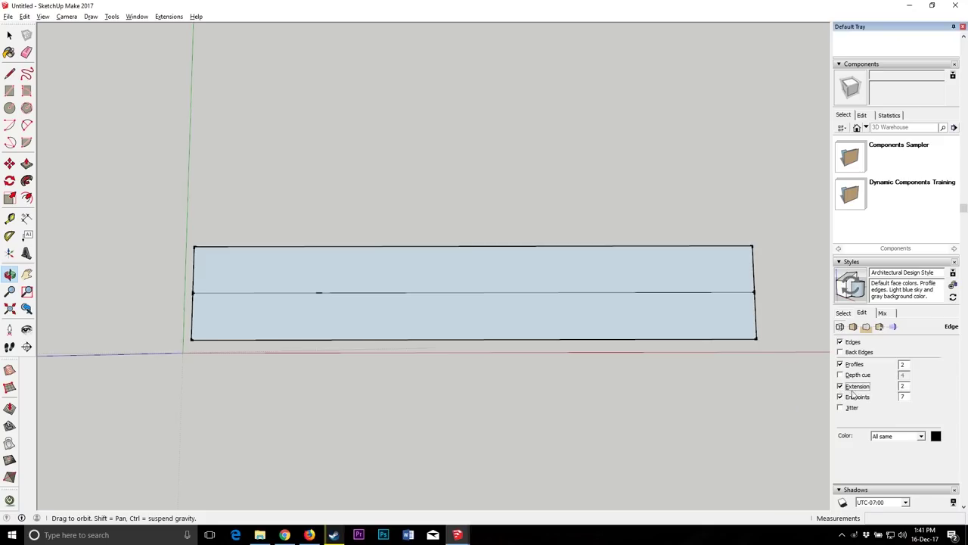
{"action": "scroll", "coordinate": [182, 272], "scroll_direction": "up", "scroll_amount": 10}
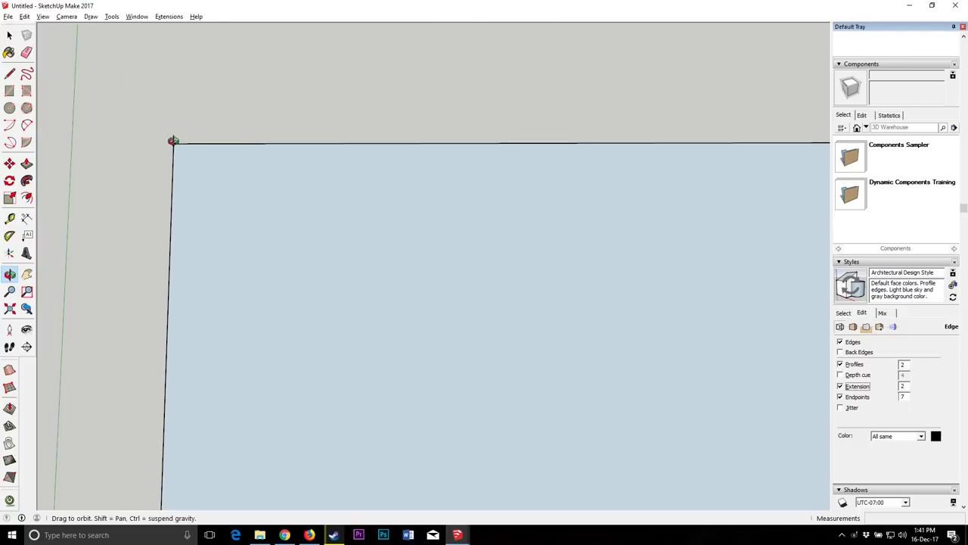
{"action": "scroll", "coordinate": [218, 261], "scroll_direction": "down", "scroll_amount": 10}
{"action": "scroll", "coordinate": [341, 276], "scroll_direction": "down", "scroll_amount": 2}
{"action": "scroll", "coordinate": [461, 241], "scroll_direction": "up", "scroll_amount": 2}
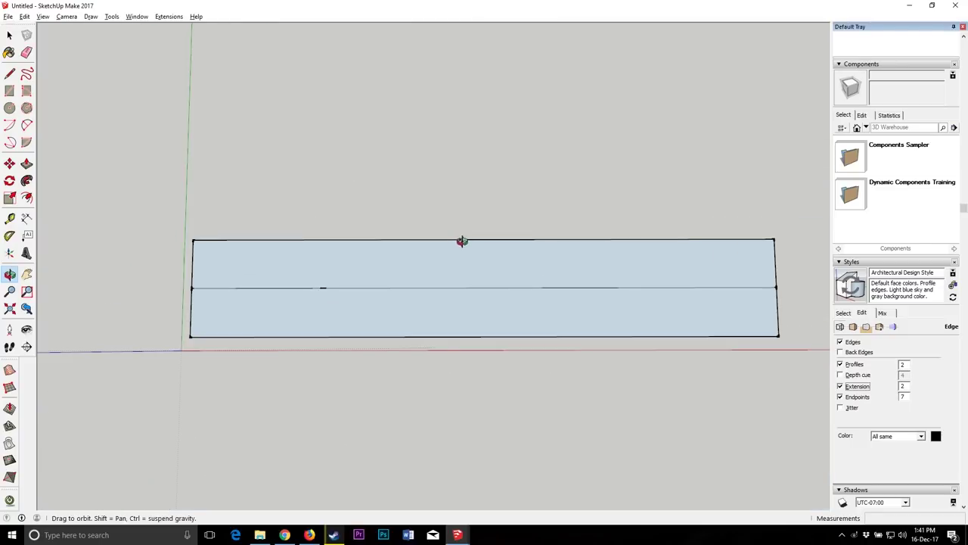
{"action": "left_click", "coordinate": [840, 386]}
{"action": "left_click", "coordinate": [840, 397]}
Step: Switch to the Shad sword collections model and show its Default Tray
{"action": "mouse_move", "coordinate": [459, 535]}
{"action": "left_click", "coordinate": [397, 492]}
{"action": "mouse_move", "coordinate": [73, 292]}
{"action": "left_mouse_down"}
{"action": "mouse_move", "coordinate": [657, 286]}
{"action": "mouse_move", "coordinate": [396, 272]}
{"action": "mouse_move", "coordinate": [219, 155]}
{"action": "left_mouse_up"}
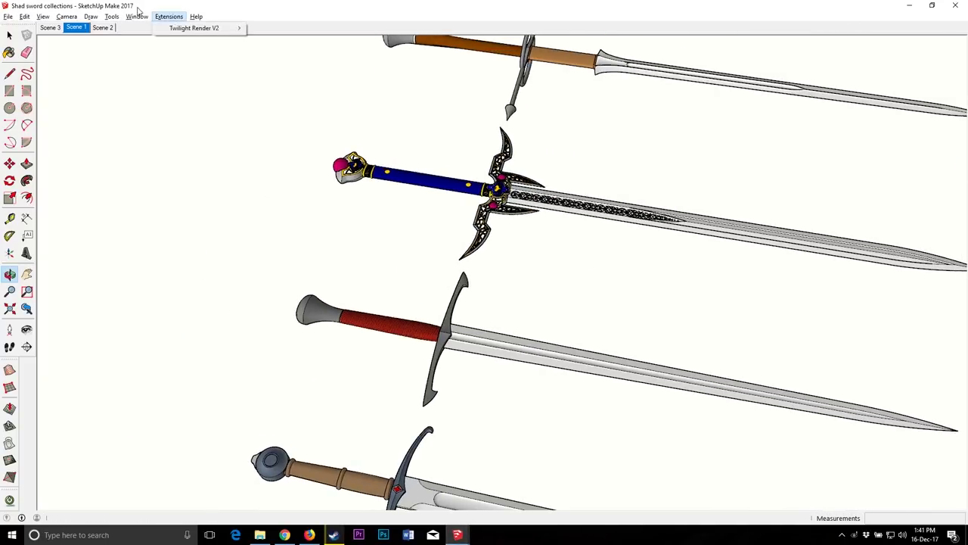
{"action": "left_click", "coordinate": [137, 16]}
{"action": "mouse_move", "coordinate": [174, 28]}
{"action": "left_click", "coordinate": [252, 28]}
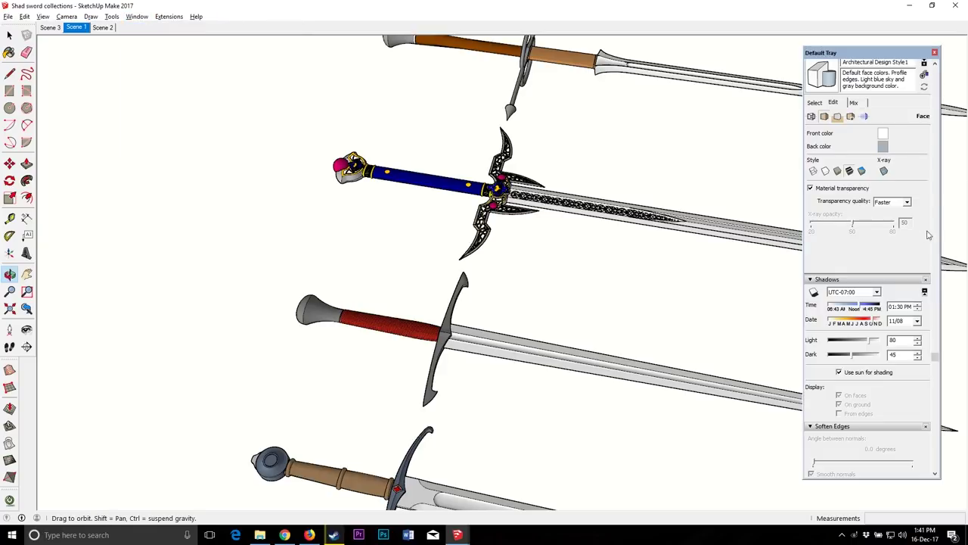
Step: Turn on edge endpoints in the sword collection's style and examine them on the blades and guards
{"action": "left_click", "coordinate": [811, 177]}
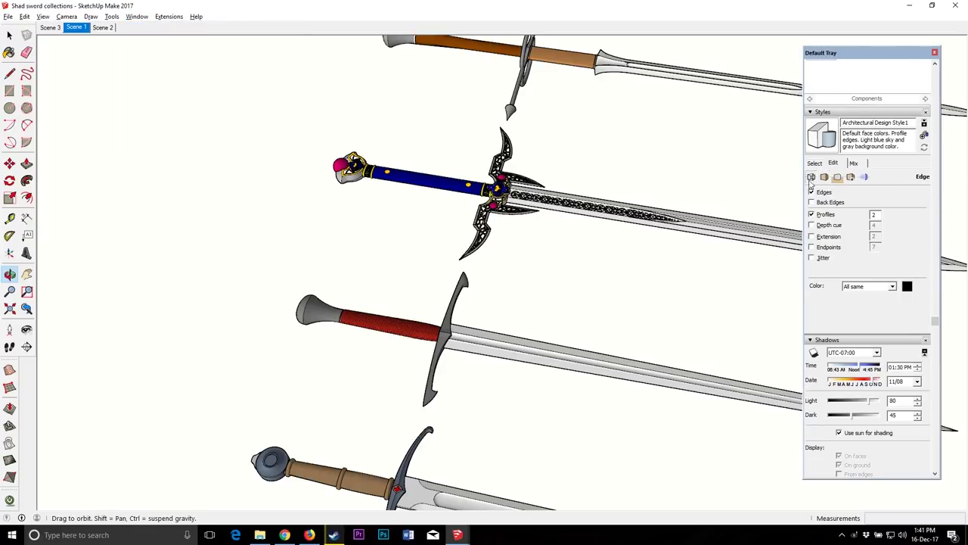
{"action": "left_click", "coordinate": [812, 248]}
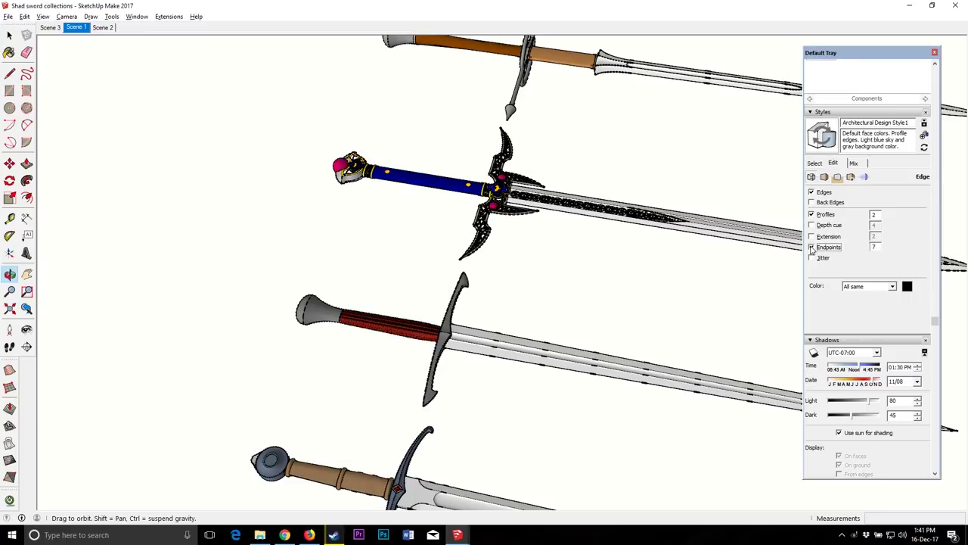
{"action": "scroll", "coordinate": [389, 178], "scroll_direction": "down", "scroll_amount": 2}
{"action": "scroll", "coordinate": [746, 351], "scroll_direction": "up", "scroll_amount": 3}
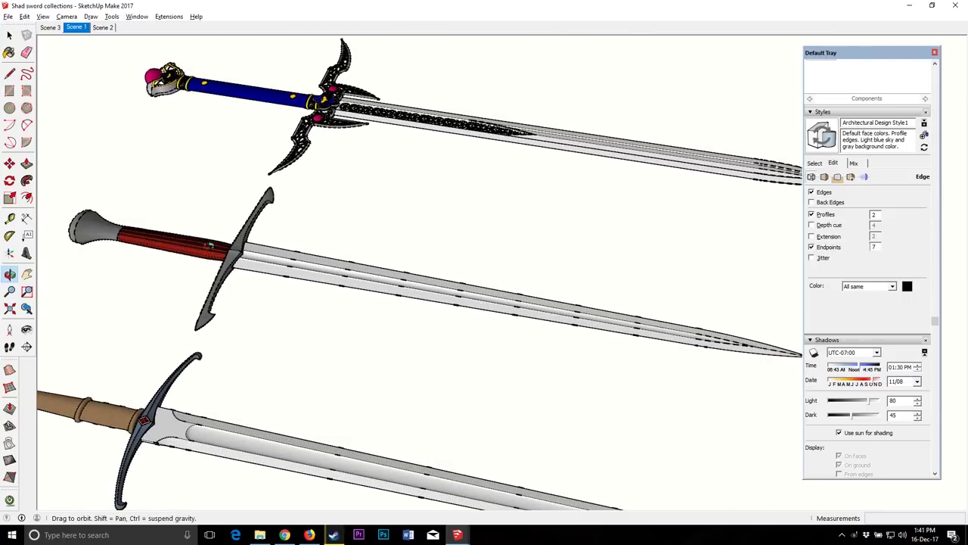
{"action": "left_click_drag", "start_coordinate": [448, 62], "coordinate": [476, 99]}
{"action": "scroll", "coordinate": [499, 159], "scroll_direction": "down", "scroll_amount": 5}
{"action": "scroll", "coordinate": [441, 439], "scroll_direction": "up", "scroll_amount": 4}
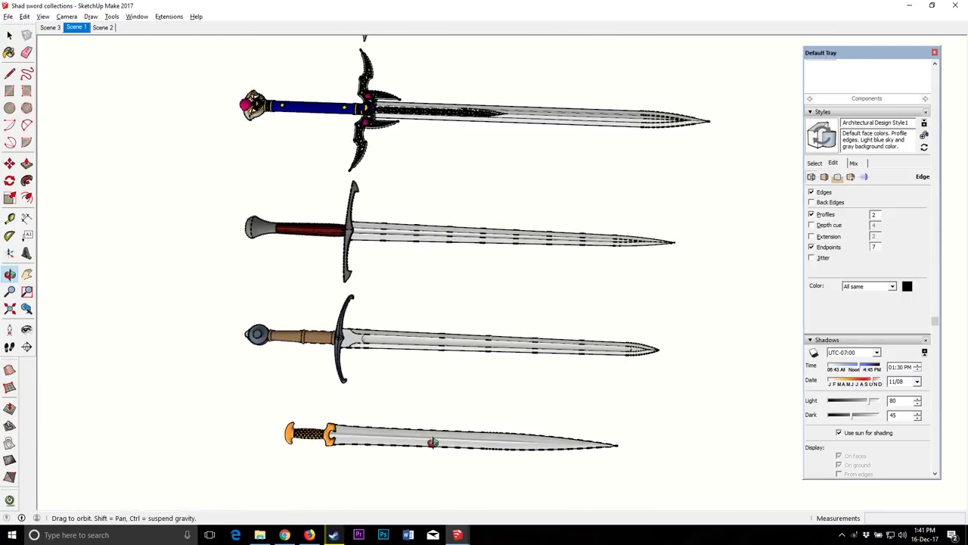
{"action": "scroll", "coordinate": [337, 235], "scroll_direction": "up", "scroll_amount": 10}
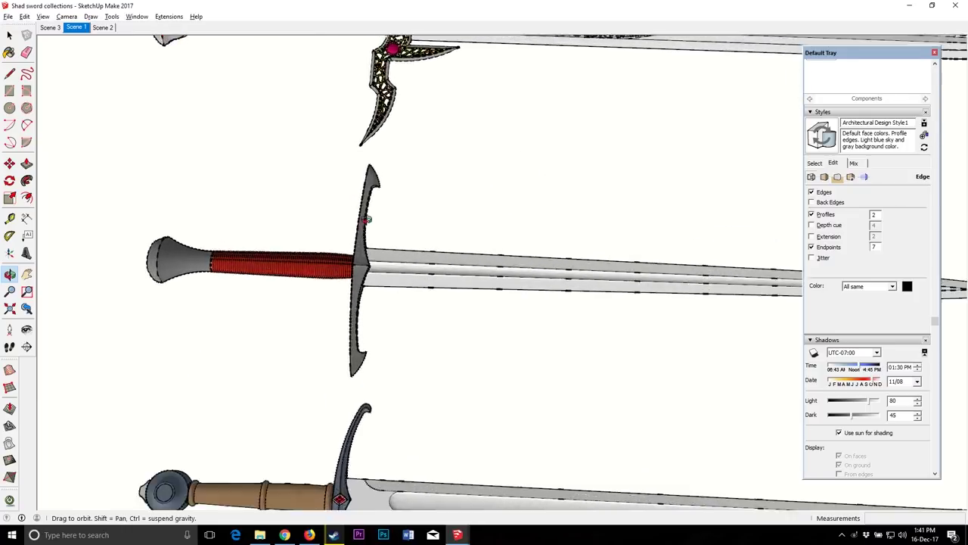
{"action": "scroll", "coordinate": [388, 385], "scroll_direction": "down", "scroll_amount": 6}
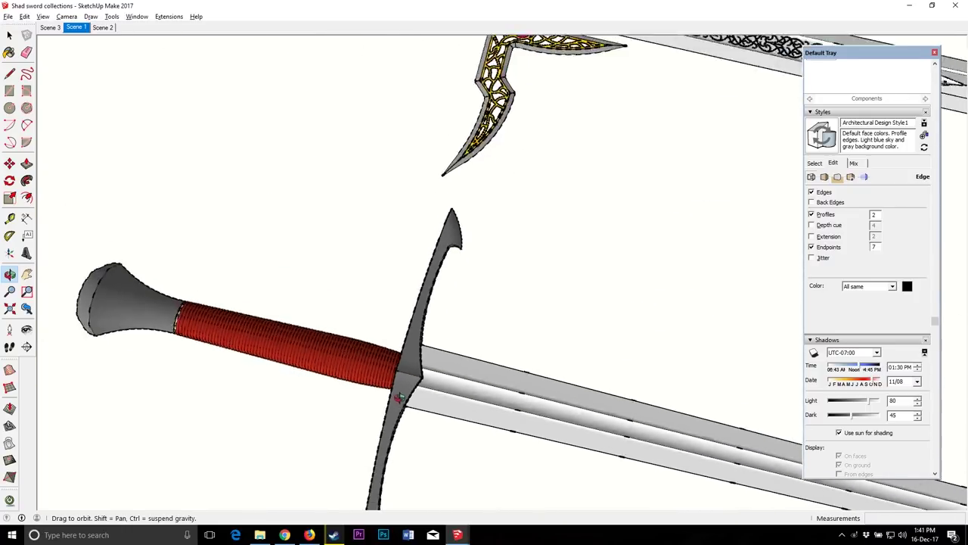
{"action": "scroll", "coordinate": [685, 241], "scroll_direction": "up", "scroll_amount": 6}
{"action": "scroll", "coordinate": [321, 222], "scroll_direction": "down", "scroll_amount": 3}
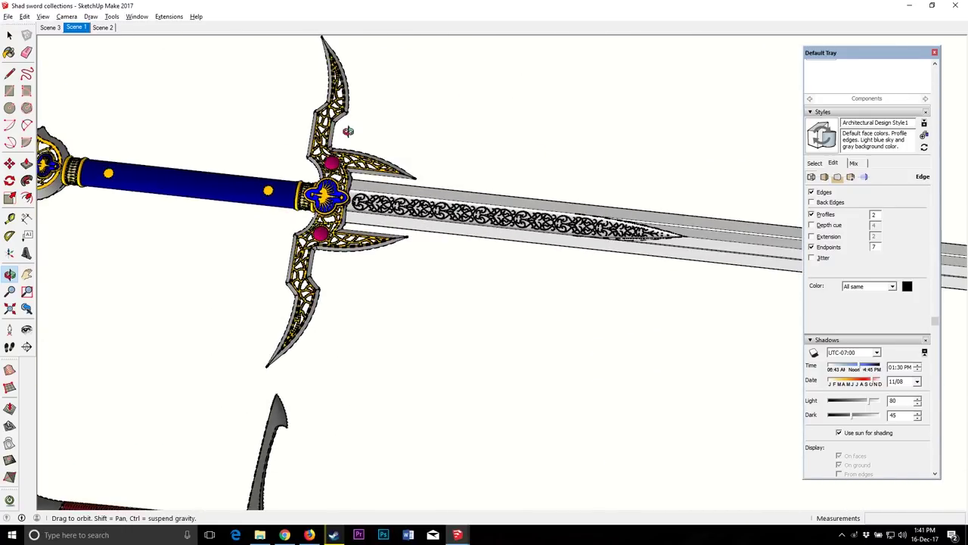
Step: Examine the blade scrollwork, guard, grip and pommel of the blue-handled sword up close
{"action": "scroll", "coordinate": [333, 171], "scroll_direction": "up", "scroll_amount": 6}
{"action": "left_click_drag", "start_coordinate": [385, 232], "coordinate": [294, 123]}
{"action": "scroll", "coordinate": [486, 304], "scroll_direction": "up", "scroll_amount": 4}
{"action": "scroll", "coordinate": [421, 211], "scroll_direction": "up", "scroll_amount": 4}
{"action": "left_click_drag", "start_coordinate": [421, 212], "coordinate": [590, 343]}
{"action": "scroll", "coordinate": [590, 343], "scroll_direction": "down", "scroll_amount": 5}
{"action": "scroll", "coordinate": [530, 367], "scroll_direction": "up", "scroll_amount": 5}
{"action": "left_click_drag", "start_coordinate": [408, 310], "coordinate": [475, 346]}
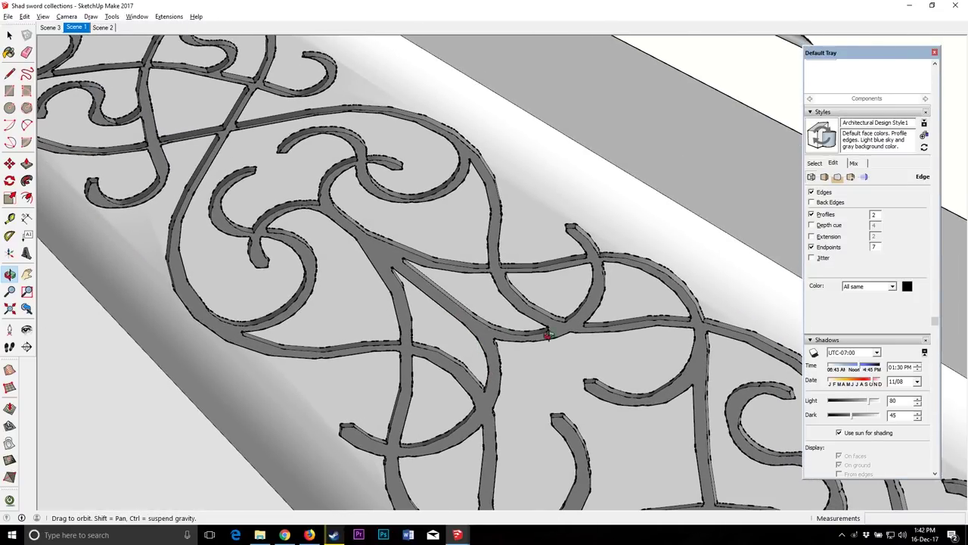
{"action": "scroll", "coordinate": [597, 378], "scroll_direction": "down", "scroll_amount": 8}
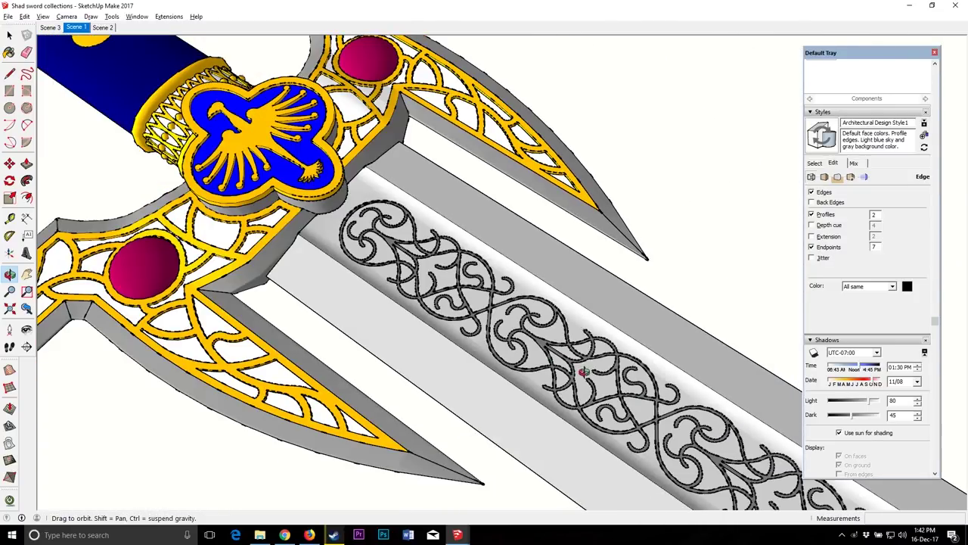
{"action": "scroll", "coordinate": [459, 293], "scroll_direction": "down", "scroll_amount": 2}
{"action": "left_click_drag", "start_coordinate": [459, 293], "coordinate": [522, 281]}
{"action": "scroll", "coordinate": [325, 246], "scroll_direction": "down", "scroll_amount": 7}
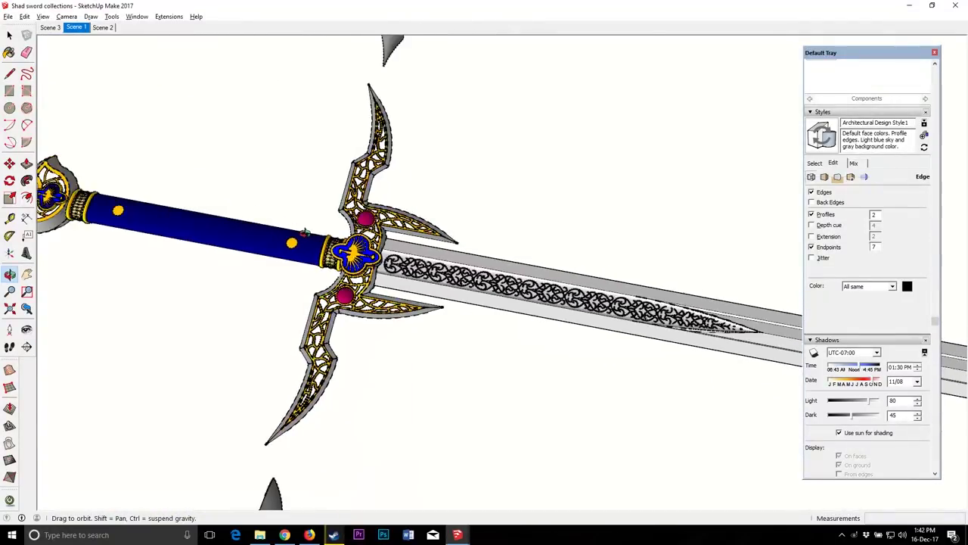
{"action": "scroll", "coordinate": [102, 236], "scroll_direction": "up", "scroll_amount": 5}
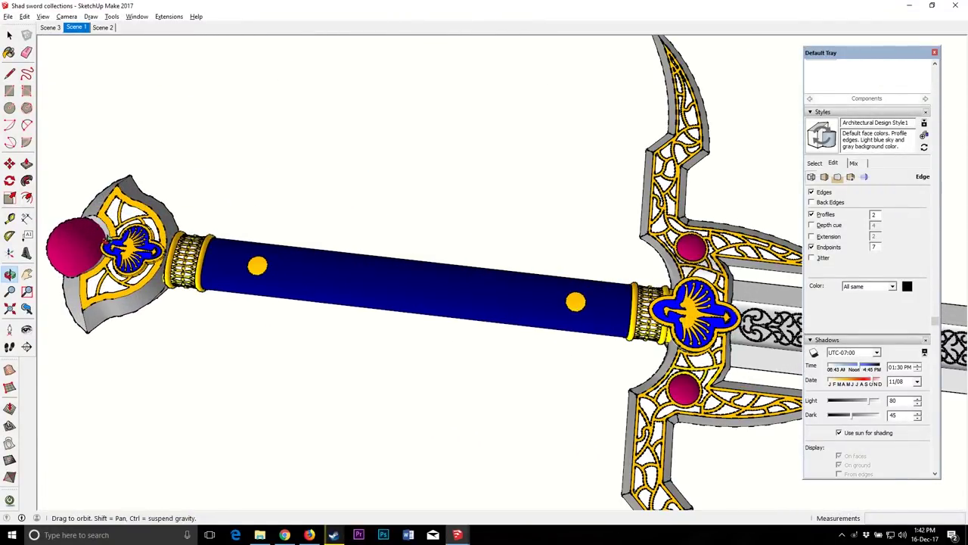
{"action": "scroll", "coordinate": [106, 233], "scroll_direction": "up", "scroll_amount": 4}
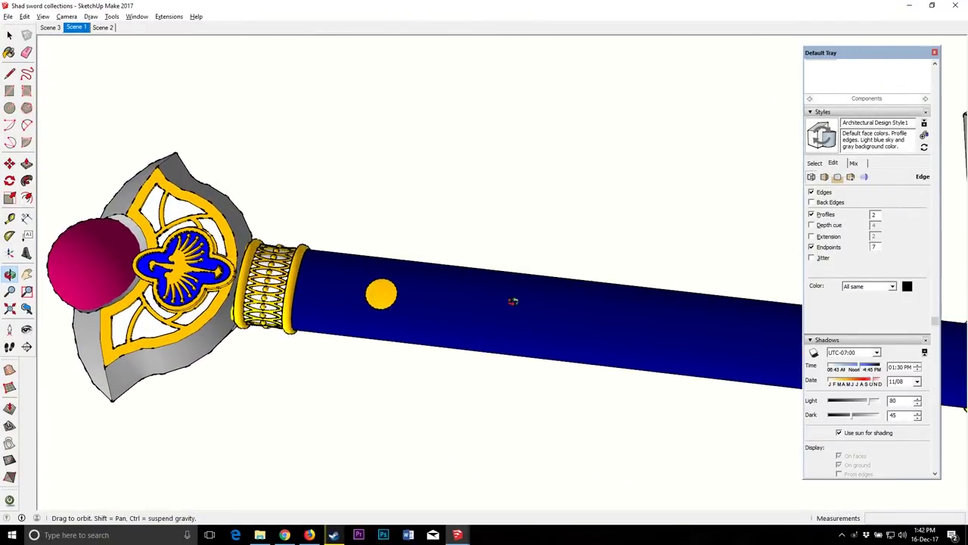
Step: Turn off edge endpoints in the sword collection's style
{"action": "scroll", "coordinate": [892, 219], "scroll_direction": "up", "scroll_amount": 3}
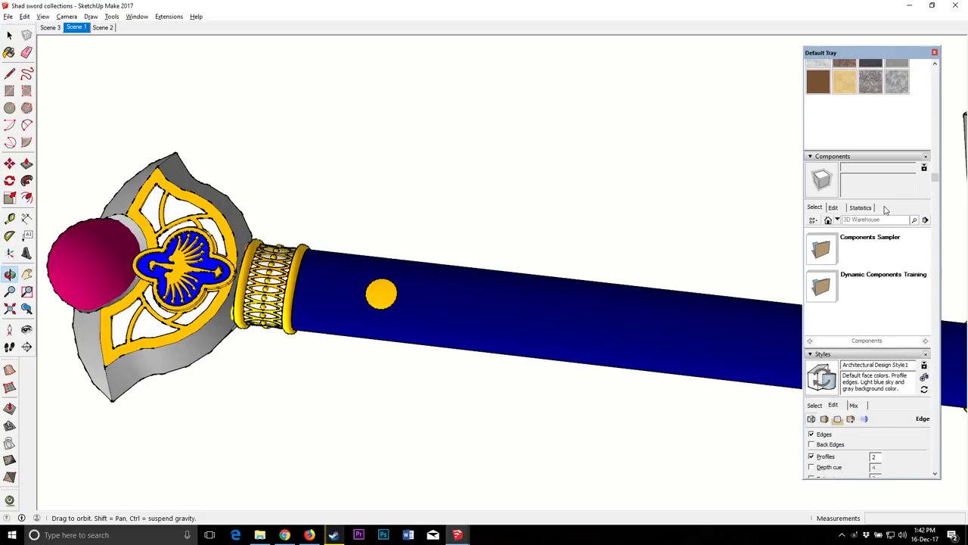
{"action": "scroll", "coordinate": [886, 211], "scroll_direction": "down", "scroll_amount": 3}
{"action": "left_click", "coordinate": [811, 307]}
{"action": "scroll", "coordinate": [225, 254], "scroll_direction": "down", "scroll_amount": 7}
{"action": "mouse_move", "coordinate": [412, 292]}
{"action": "left_mouse_down"}
{"action": "mouse_move", "coordinate": [464, 229]}
{"action": "mouse_move", "coordinate": [287, 259]}
{"action": "mouse_move", "coordinate": [460, 280]}
{"action": "left_mouse_up"}
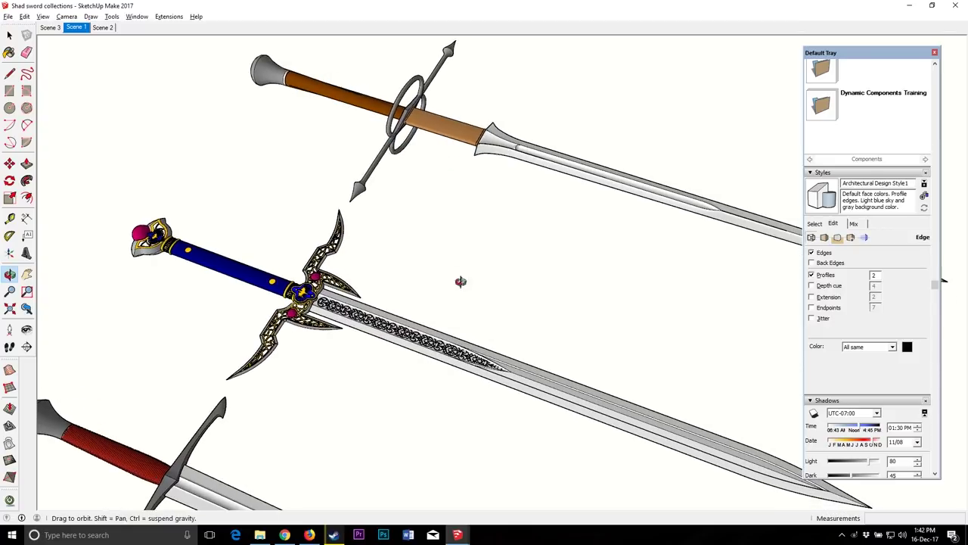
Step: Switch to the Untitled model and draw a 10 m line from the 27 m point on the centre line to the long edge farther from the red axis
{"action": "mouse_move", "coordinate": [474, 535]}
{"action": "left_click", "coordinate": [511, 492]}
{"action": "scroll", "coordinate": [315, 280], "scroll_direction": "up", "scroll_amount": 2}
{"action": "key", "text": "l"}
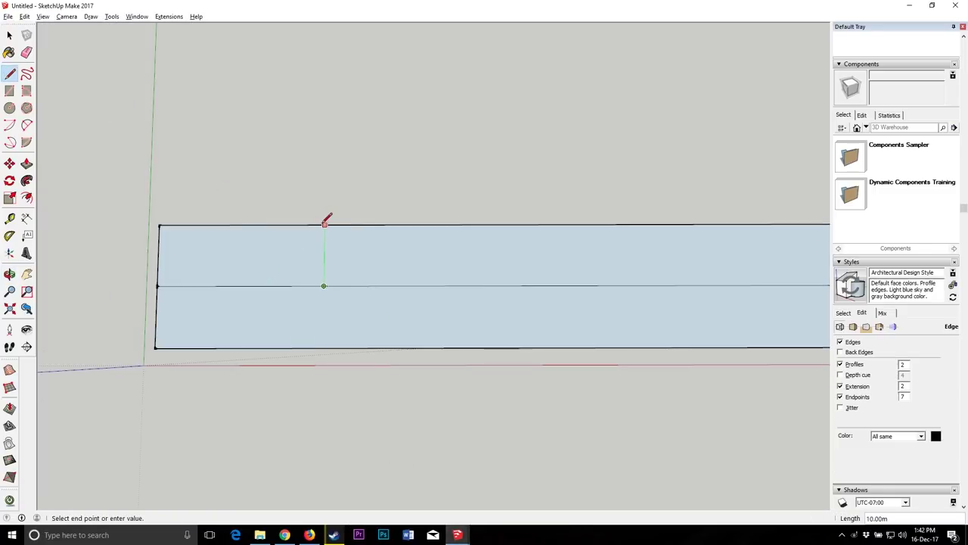
{"action": "key", "text": "Escape"}
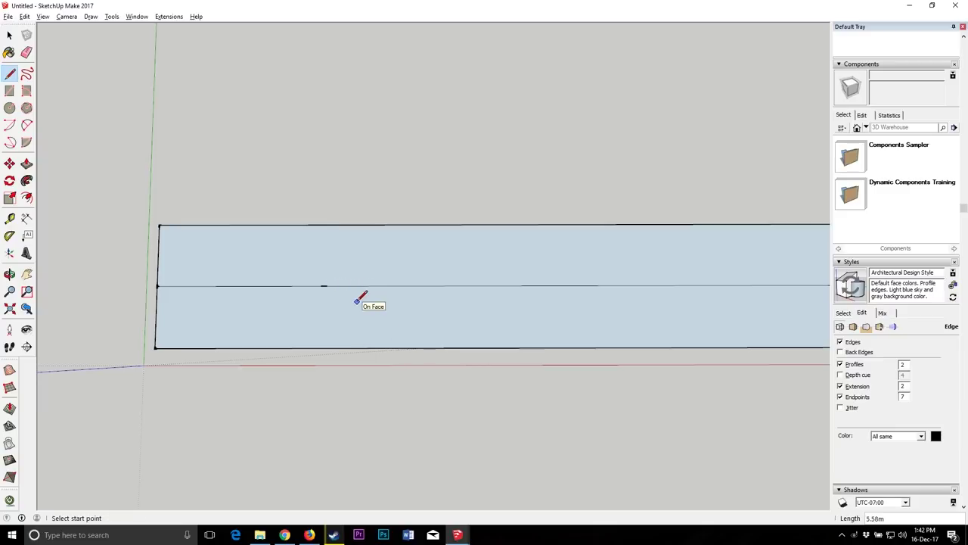
{"action": "left_click", "coordinate": [324, 285]}
{"action": "left_click", "coordinate": [324, 226]}
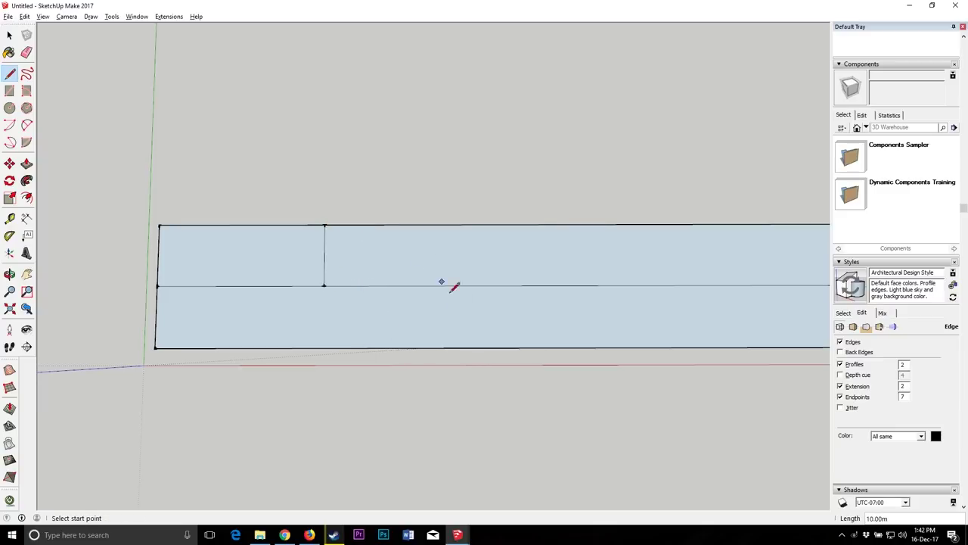
Step: Continue the cross line from the centre line to the long edge nearer the red axis
{"action": "left_click", "coordinate": [324, 225]}
{"action": "left_click", "coordinate": [323, 286]}
{"action": "left_click", "coordinate": [324, 286]}
{"action": "left_click", "coordinate": [323, 348]}
{"action": "left_click", "coordinate": [24, 16]}
{"action": "left_click", "coordinate": [39, 31]}
Step: Draw a 1 m line along the far long edge from the cross line's end toward the rectangle's origin end
{"action": "left_click", "coordinate": [9, 274]}
{"action": "scroll", "coordinate": [296, 280], "scroll_direction": "down", "scroll_amount": 3}
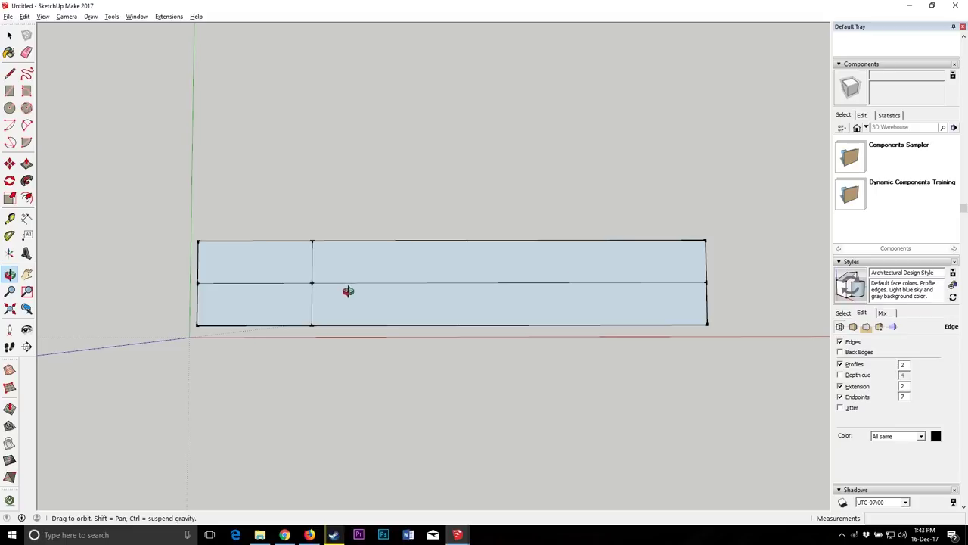
{"action": "scroll", "coordinate": [299, 255], "scroll_direction": "up", "scroll_amount": 2}
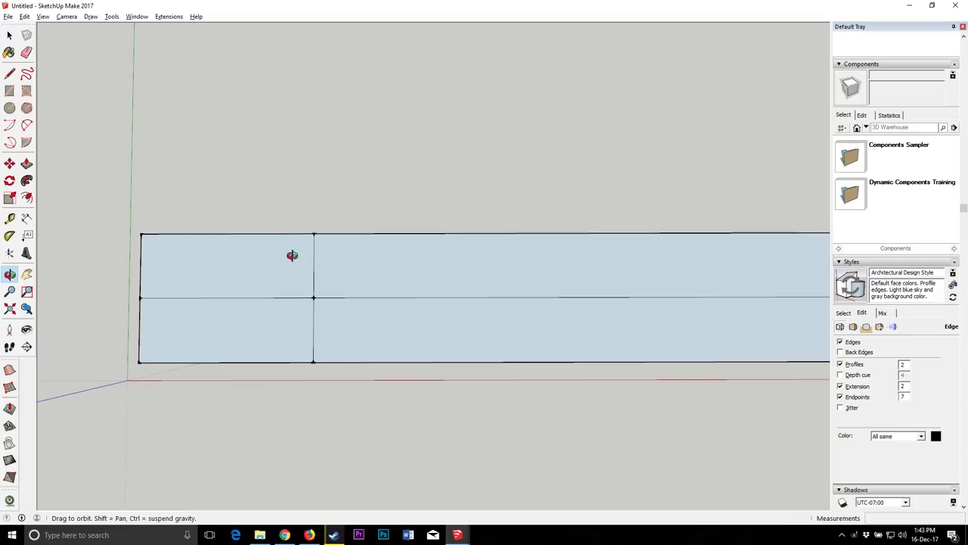
{"action": "key", "text": "l"}
{"action": "scroll", "coordinate": [314, 234], "scroll_direction": "up", "scroll_amount": 3}
{"action": "left_click", "coordinate": [318, 219]}
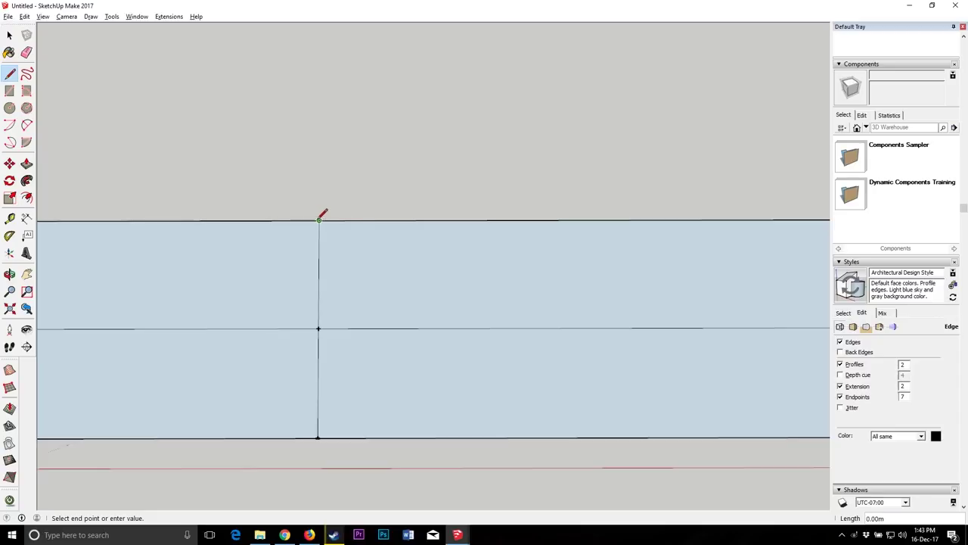
{"action": "scroll", "coordinate": [319, 220], "scroll_direction": "up", "scroll_amount": 2}
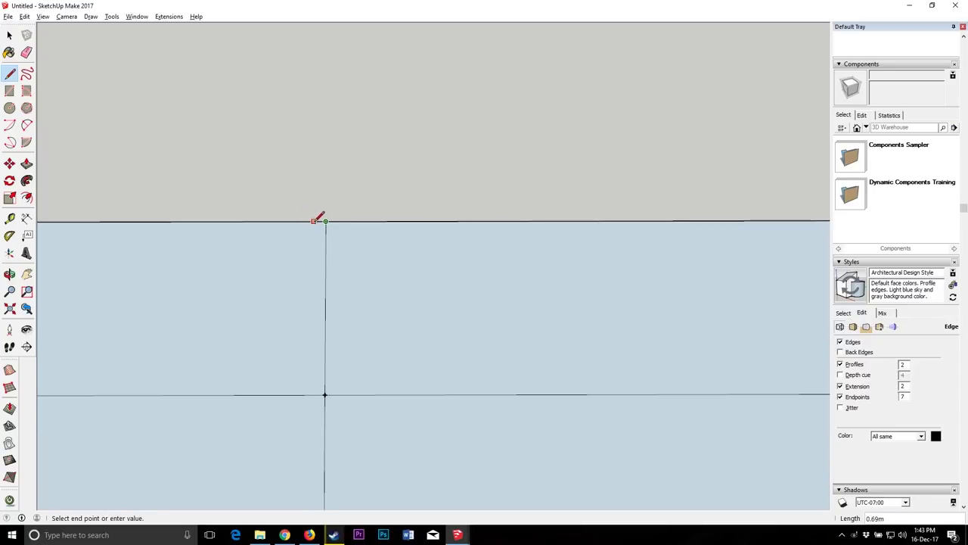
{"action": "type", "text": "1"}
{"action": "key", "text": "Return"}
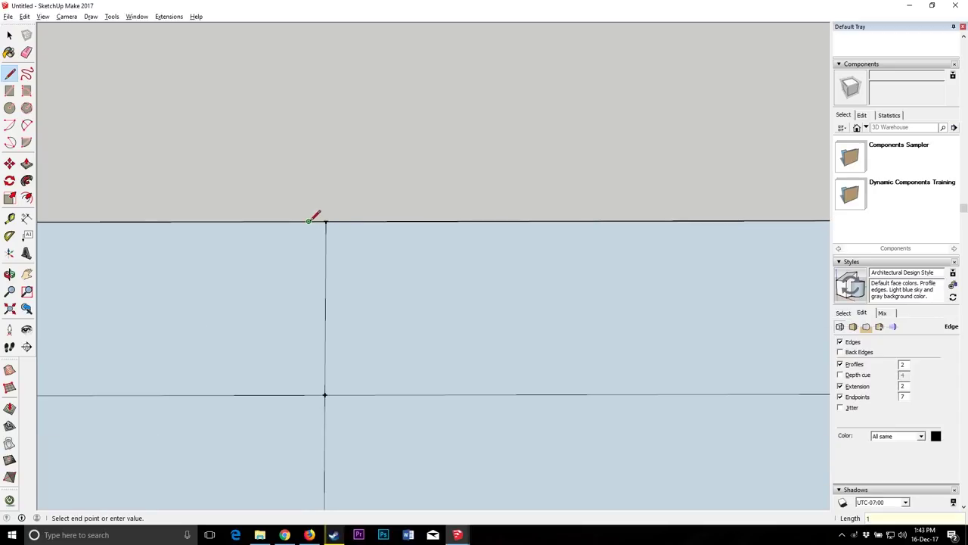
Step: Draw a parallel second cross line from the 1 m point to the opposite long edge and erase its overhang
{"action": "scroll", "coordinate": [309, 222], "scroll_direction": "down", "scroll_amount": 4}
{"action": "left_click", "coordinate": [306, 362]}
{"action": "scroll", "coordinate": [296, 370], "scroll_direction": "up", "scroll_amount": 4}
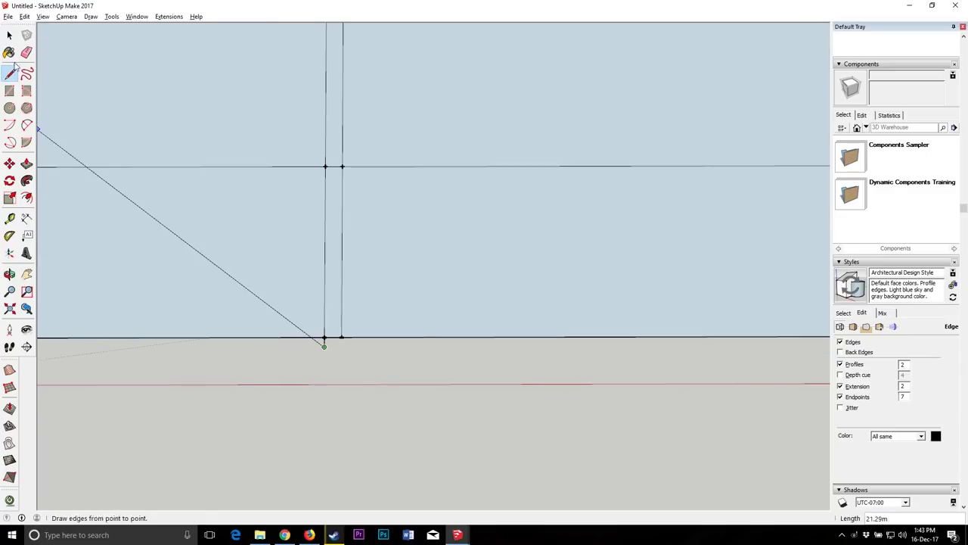
{"action": "left_click", "coordinate": [27, 53]}
{"action": "scroll", "coordinate": [327, 342], "scroll_direction": "down", "scroll_amount": 3}
Step: Mark the first cross line 2 m on each side of the centre line, using a 4 m line between the marks
{"action": "key", "text": "l"}
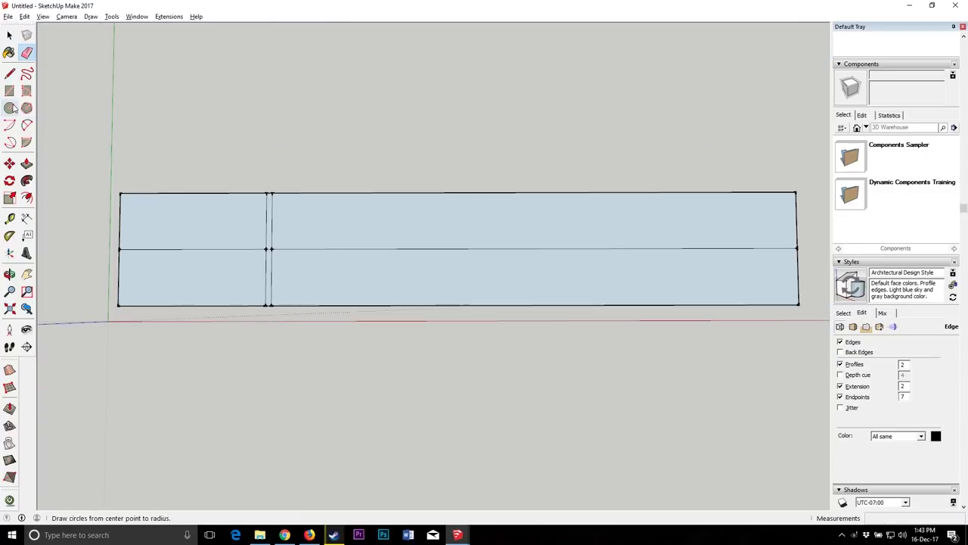
{"action": "scroll", "coordinate": [307, 261], "scroll_direction": "up", "scroll_amount": 3}
{"action": "left_click", "coordinate": [443, 243]}
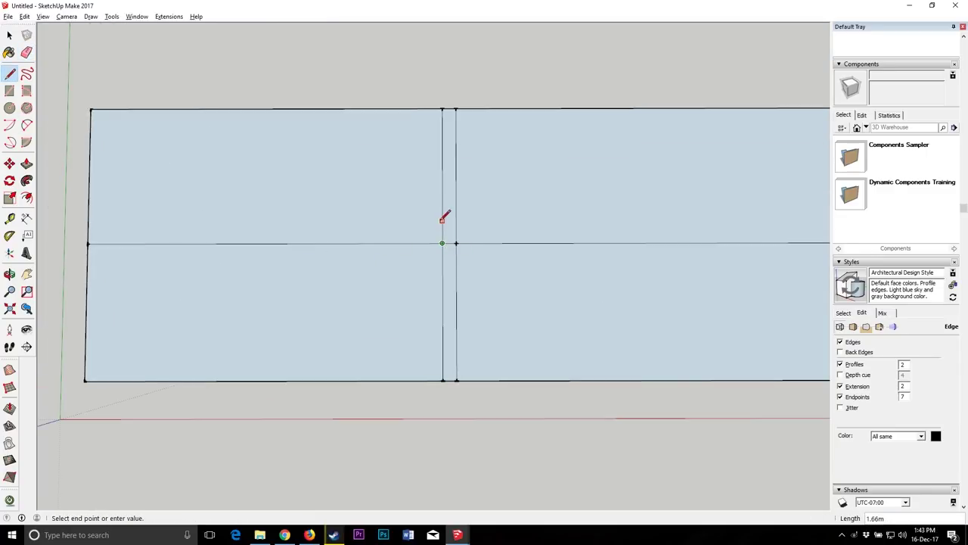
{"action": "key", "text": "Return"}
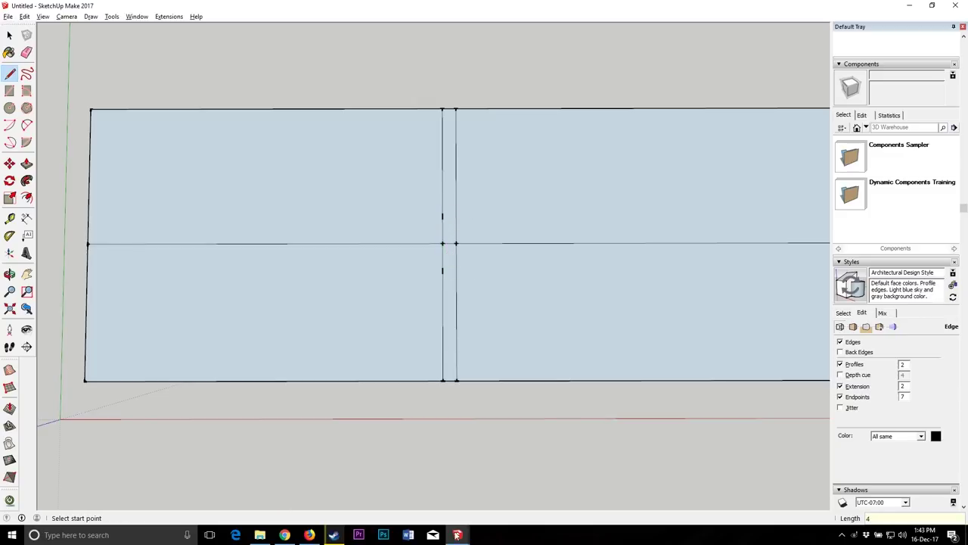
Step: Switch to the Shad sword collections model and examine the brown grip's collar beside the jewelled crossguard
{"action": "mouse_move", "coordinate": [457, 535]}
{"action": "left_click", "coordinate": [403, 475]}
{"action": "left_click_drag", "start_coordinate": [227, 227], "coordinate": [577, 374]}
{"action": "scroll", "coordinate": [577, 373], "scroll_direction": "up", "scroll_amount": 3}
{"action": "scroll", "coordinate": [516, 315], "scroll_direction": "down", "scroll_amount": 3}
{"action": "scroll", "coordinate": [627, 257], "scroll_direction": "up", "scroll_amount": 6}
{"action": "scroll", "coordinate": [575, 267], "scroll_direction": "up", "scroll_amount": 3}
{"action": "mouse_move", "coordinate": [583, 264]}
{"action": "left_mouse_down"}
{"action": "mouse_move", "coordinate": [556, 274]}
{"action": "mouse_move", "coordinate": [476, 223]}
{"action": "mouse_move", "coordinate": [377, 132]}
{"action": "left_mouse_up"}
{"action": "left_click", "coordinate": [10, 74]}
{"action": "left_click", "coordinate": [11, 275]}
{"action": "left_click", "coordinate": [10, 73]}
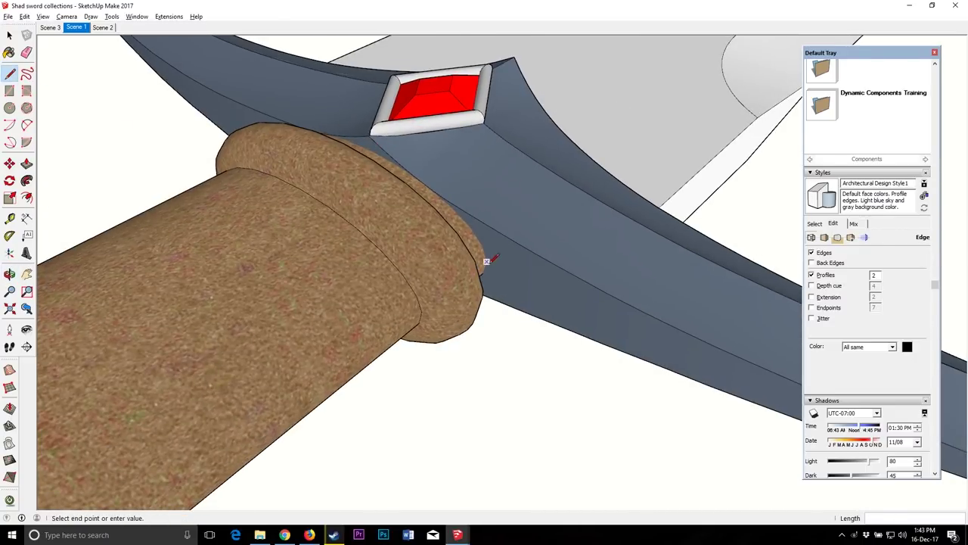
{"action": "key", "text": "Escape"}
Step: Measure across the brown grip's collar with the Line tool from the opposite side of the hilt
{"action": "left_click", "coordinate": [9, 275]}
{"action": "left_click_drag", "start_coordinate": [212, 216], "coordinate": [424, 287]}
{"action": "key", "text": "l"}
{"action": "left_click", "coordinate": [564, 220]}
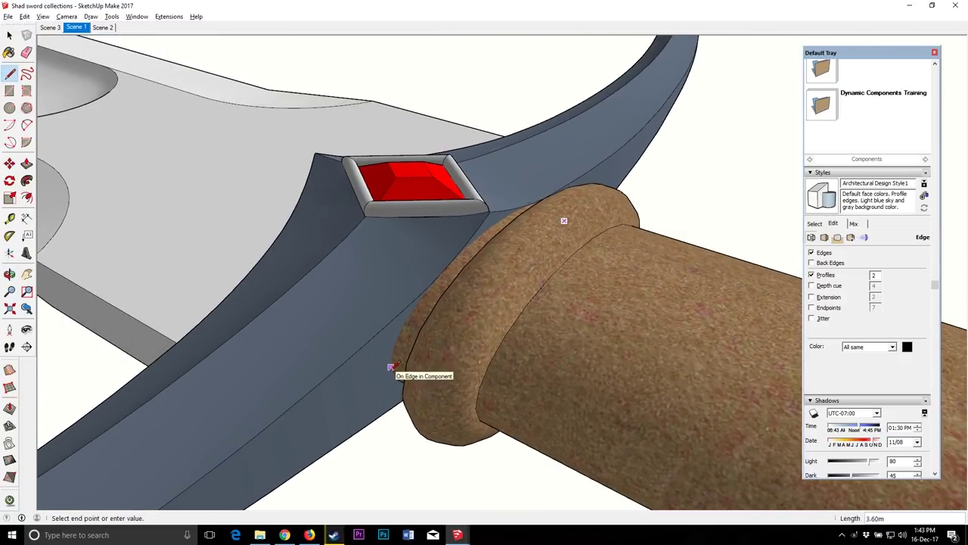
{"action": "key", "text": "o"}
{"action": "mouse_move", "coordinate": [390, 367]}
{"action": "left_mouse_down"}
{"action": "mouse_move", "coordinate": [309, 165]}
{"action": "mouse_move", "coordinate": [396, 376]}
{"action": "left_mouse_up"}
Step: Examine the brown-gripped sword's whole hilt, from pommel to crossguard, from above and at an angle
{"action": "left_click_drag", "start_coordinate": [385, 242], "coordinate": [506, 311]}
{"action": "left_click_drag", "start_coordinate": [532, 267], "coordinate": [503, 278]}
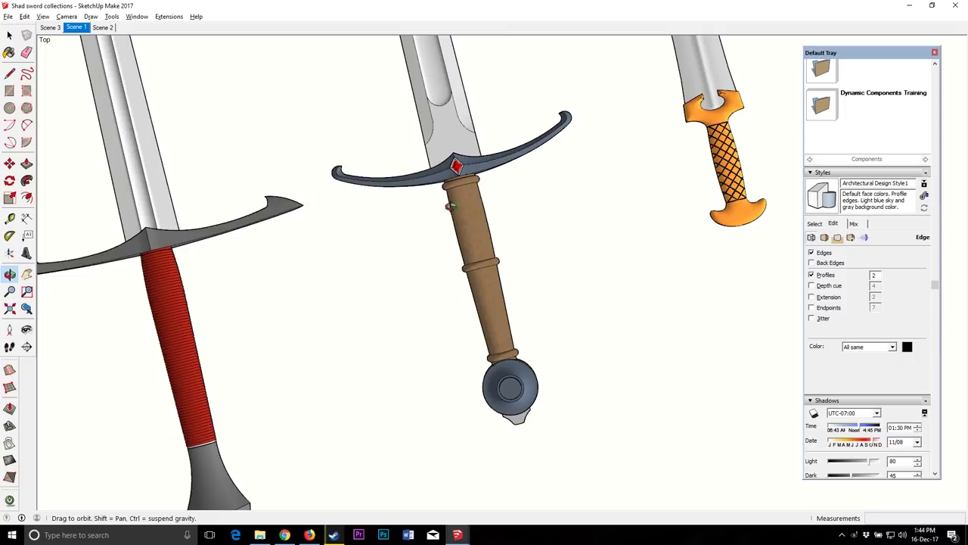
{"action": "left_click_drag", "start_coordinate": [485, 223], "coordinate": [292, 205]}
{"action": "scroll", "coordinate": [355, 243], "scroll_direction": "up", "scroll_amount": 4}
{"action": "scroll", "coordinate": [95, 178], "scroll_direction": "up", "scroll_amount": 1}
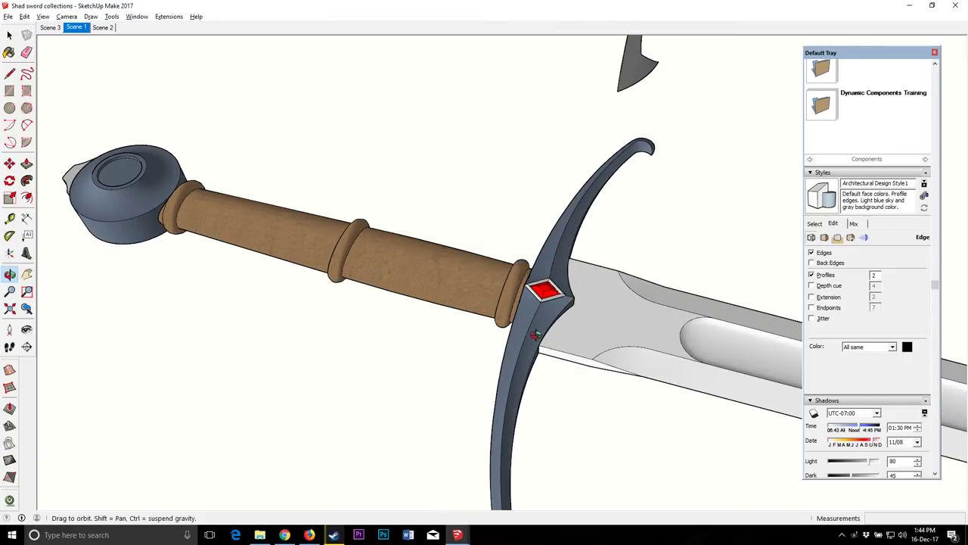
{"action": "left_click_drag", "start_coordinate": [532, 336], "coordinate": [514, 287]}
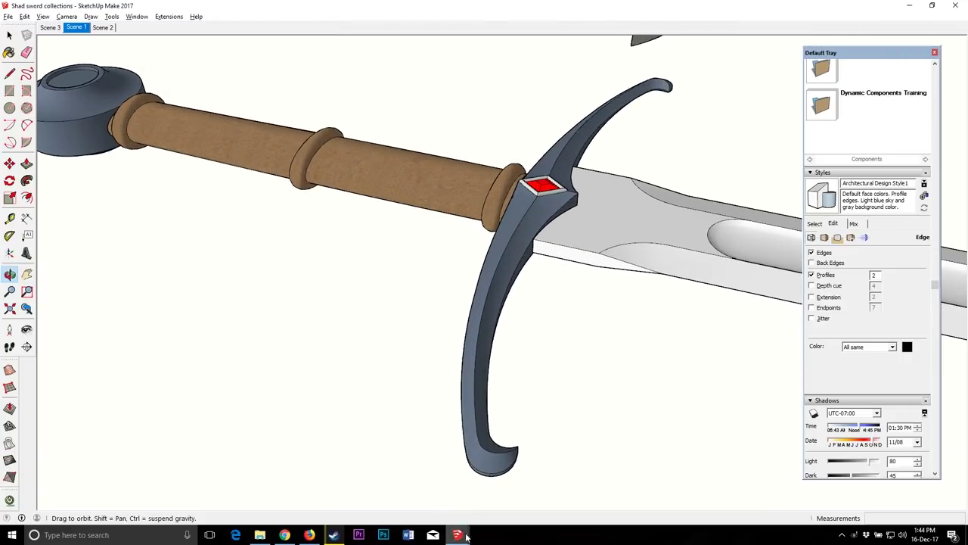
Step: Switch to the Untitled model and draw two grip lines from the marks on the first cross line to the short edge nearest the origin
{"action": "mouse_move", "coordinate": [457, 534]}
{"action": "left_click", "coordinate": [515, 488]}
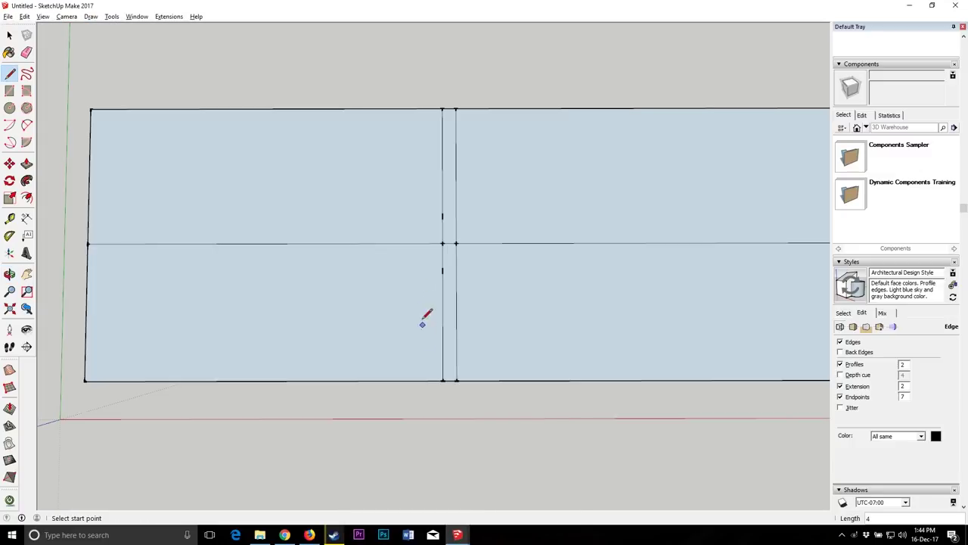
{"action": "left_click", "coordinate": [443, 215]}
{"action": "left_click", "coordinate": [89, 216]}
{"action": "left_click", "coordinate": [443, 270]}
{"action": "left_click", "coordinate": [87, 270]}
Step: Draw two blade lines parallel to the centre line, from the second cross line to the far short edge, in line with the grip lines
{"action": "scroll", "coordinate": [129, 227], "scroll_direction": "down", "scroll_amount": 3}
{"action": "key", "text": "o"}
{"action": "scroll", "coordinate": [514, 285], "scroll_direction": "down", "scroll_amount": 2}
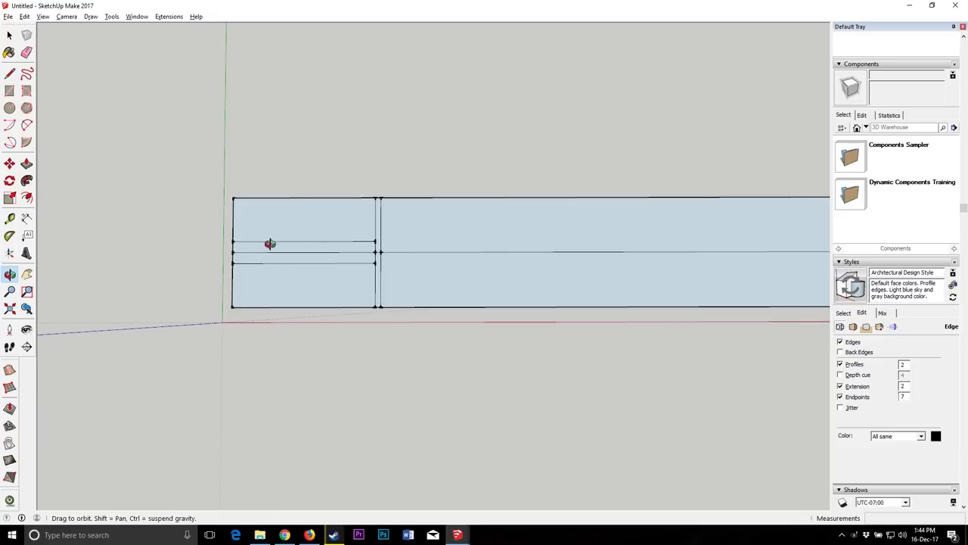
{"action": "scroll", "coordinate": [265, 240], "scroll_direction": "down", "scroll_amount": 2}
{"action": "scroll", "coordinate": [473, 241], "scroll_direction": "up", "scroll_amount": 2}
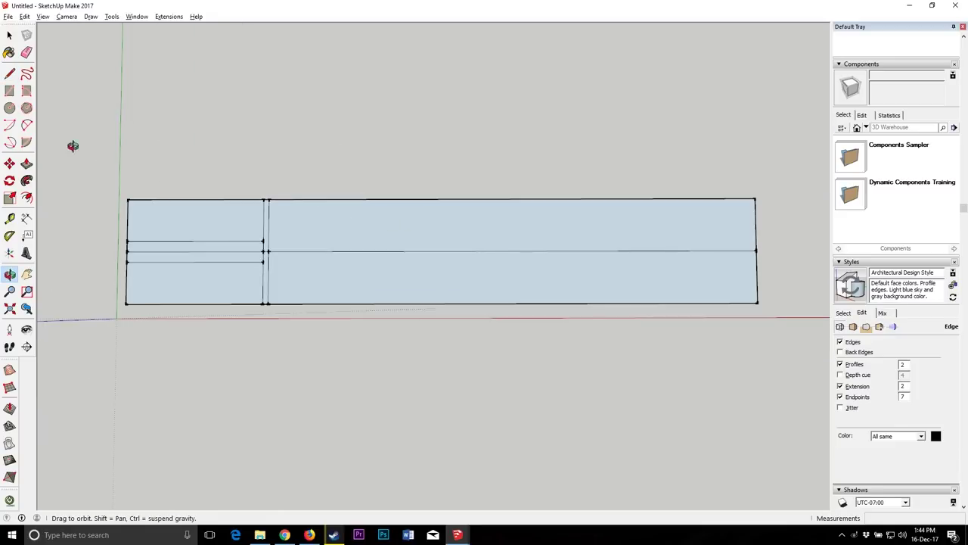
{"action": "left_click", "coordinate": [9, 72]}
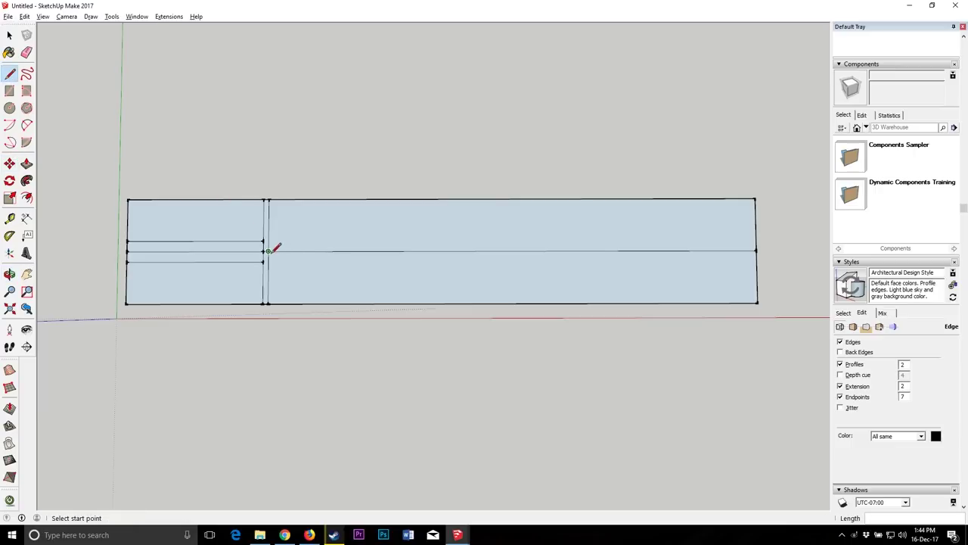
{"action": "scroll", "coordinate": [268, 261], "scroll_direction": "up", "scroll_amount": 2}
{"action": "left_click", "coordinate": [269, 239]}
{"action": "left_click", "coordinate": [269, 270]}
{"action": "scroll", "coordinate": [269, 270], "scroll_direction": "down", "scroll_amount": 5}
{"action": "left_click", "coordinate": [718, 269]}
{"action": "left_click", "coordinate": [265, 251]}
{"action": "left_click", "coordinate": [718, 251]}
{"action": "scroll", "coordinate": [550, 265], "scroll_direction": "down", "scroll_amount": 1}
{"action": "scroll", "coordinate": [303, 249], "scroll_direction": "up", "scroll_amount": 4}
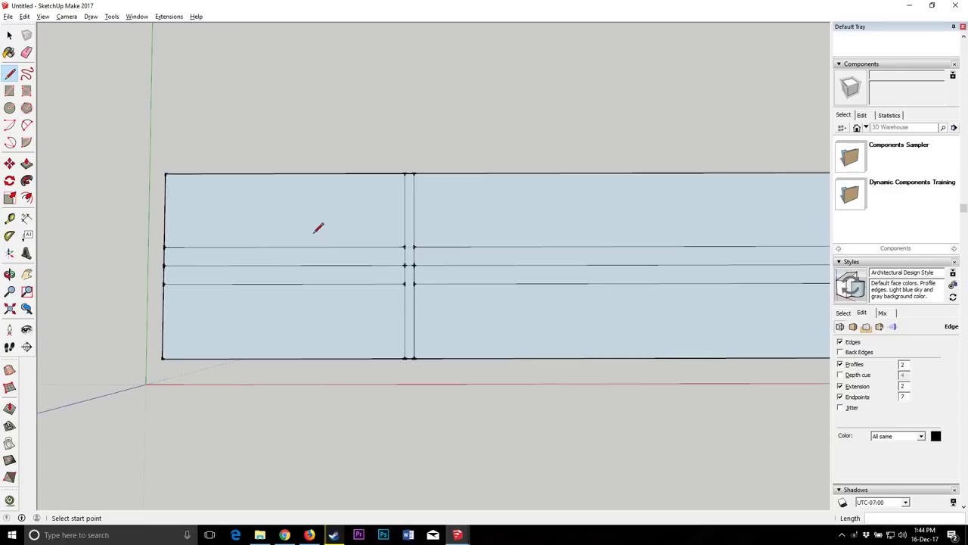
{"action": "scroll", "coordinate": [279, 243], "scroll_direction": "down", "scroll_amount": 2}
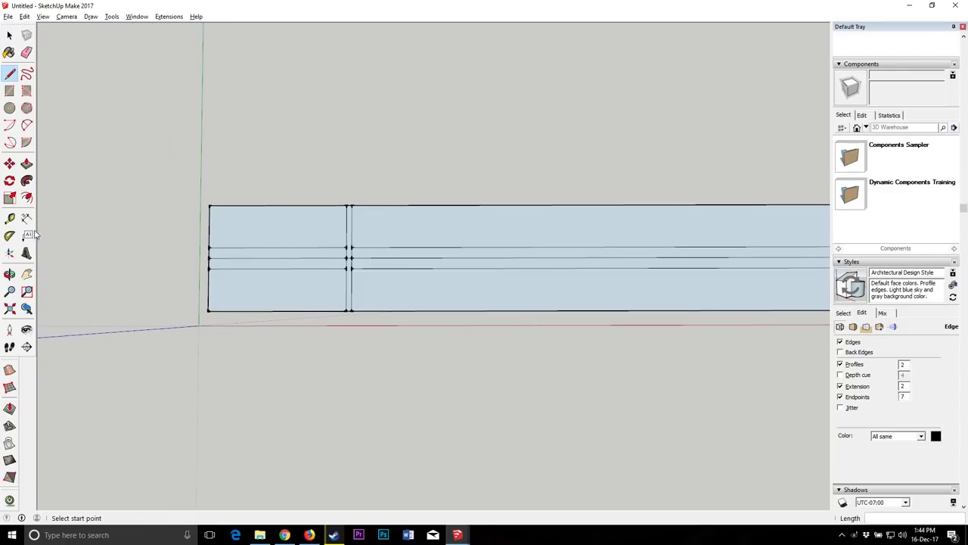
{"action": "key", "text": "o"}
{"action": "left_click_drag", "start_coordinate": [348, 258], "coordinate": [445, 222]}
{"action": "key", "text": "l"}
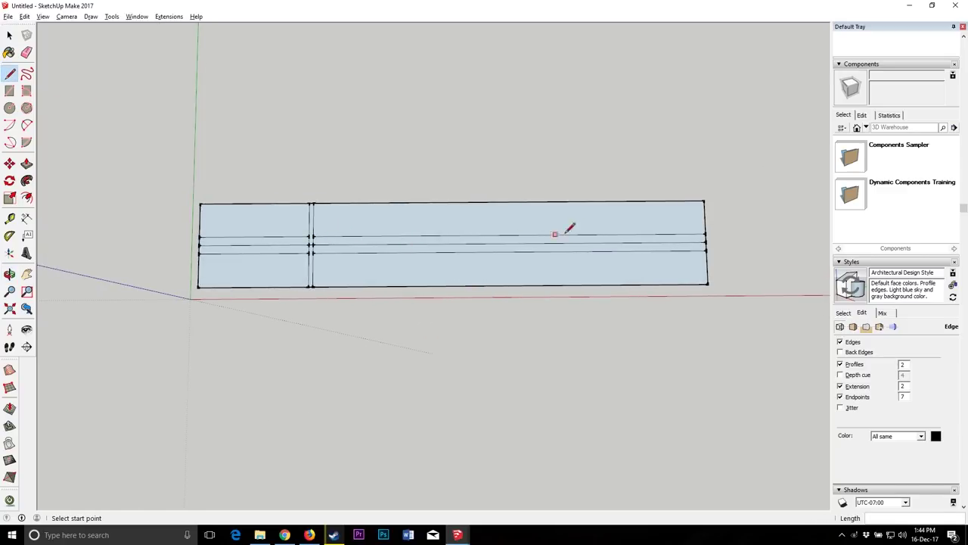
Step: Switch to the Shad sword collections model and compare the blades of the red-gripped and brown-gripped swords
{"action": "left_click", "coordinate": [458, 534]}
{"action": "left_click", "coordinate": [404, 488]}
{"action": "middle_click_drag", "start_coordinate": [408, 288], "coordinate": [431, 264]}
{"action": "left_click", "coordinate": [9, 277]}
{"action": "scroll", "coordinate": [209, 259], "scroll_direction": "down", "scroll_amount": 6}
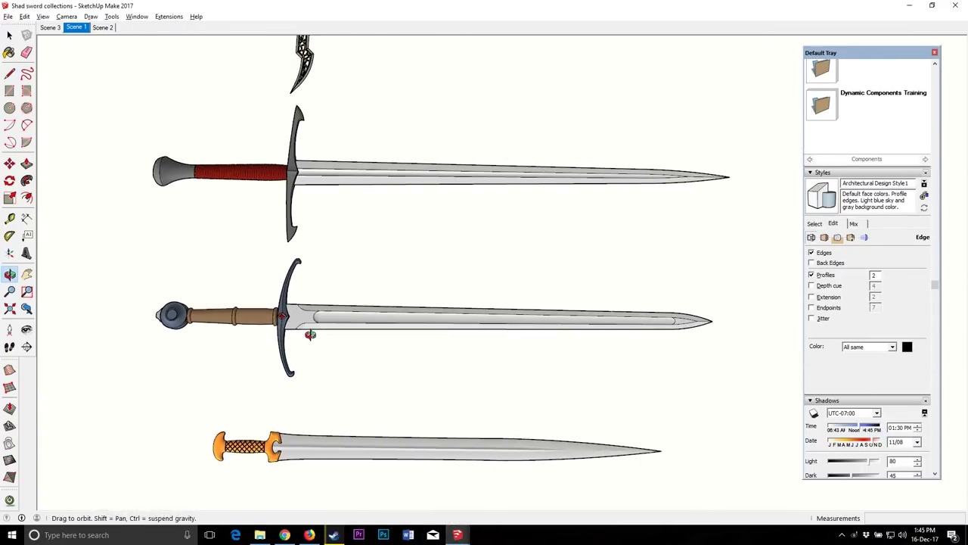
{"action": "left_click", "coordinate": [9, 35]}
{"action": "left_click", "coordinate": [652, 177]}
{"action": "scroll", "coordinate": [445, 185], "scroll_direction": "up", "scroll_amount": 2}
{"action": "left_click", "coordinate": [9, 274]}
{"action": "scroll", "coordinate": [302, 228], "scroll_direction": "down", "scroll_amount": 3}
{"action": "left_click", "coordinate": [9, 35]}
{"action": "left_click", "coordinate": [278, 396]}
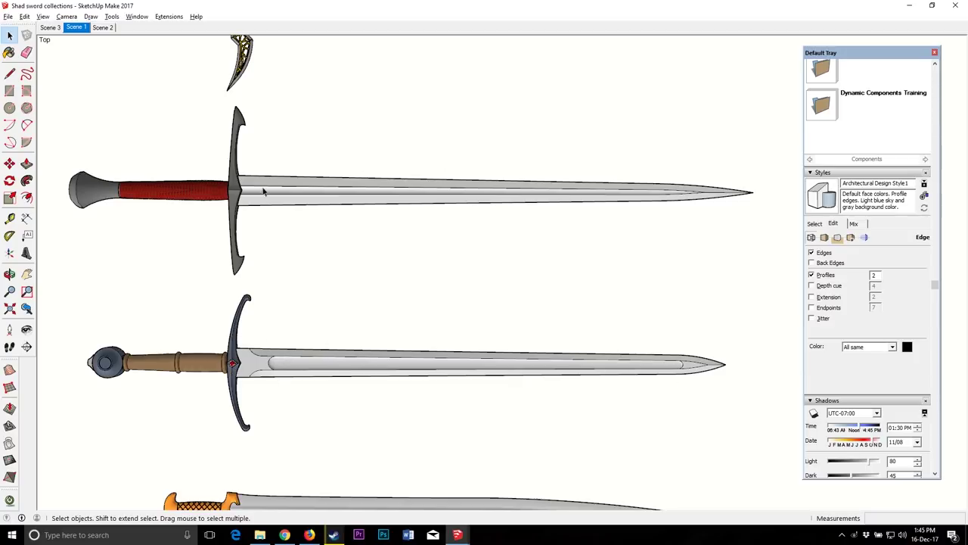
Step: Open the red-gripped sword down to its blade geometry and select all of the blade's connected faces and edges
{"action": "scroll", "coordinate": [270, 198], "scroll_direction": "up", "scroll_amount": 2}
{"action": "key", "text": "o"}
{"action": "left_click_drag", "start_coordinate": [396, 192], "coordinate": [233, 90]}
{"action": "left_click", "coordinate": [75, 27]}
{"action": "left_click", "coordinate": [9, 34]}
{"action": "double_click", "coordinate": [388, 190]}
{"action": "left_click", "coordinate": [387, 191]}
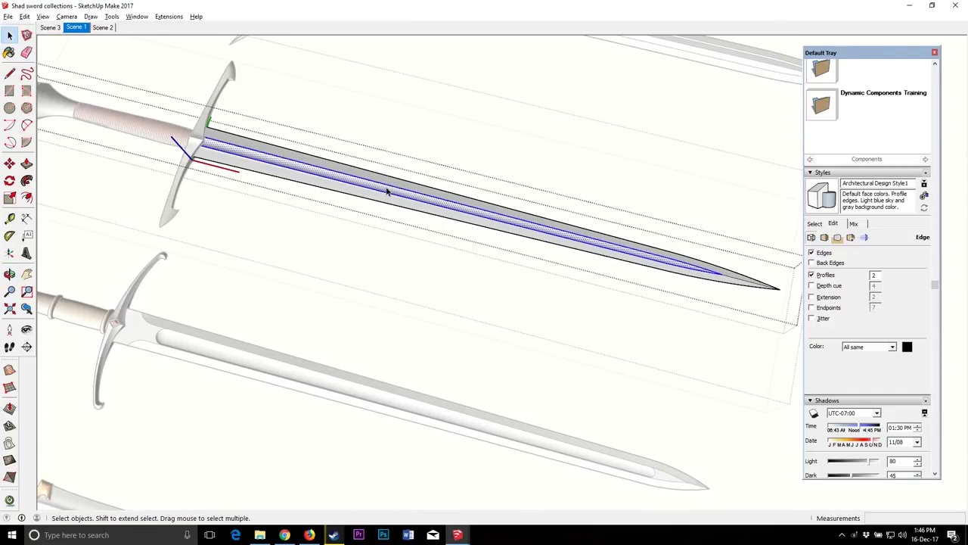
{"action": "double_click", "coordinate": [389, 190]}
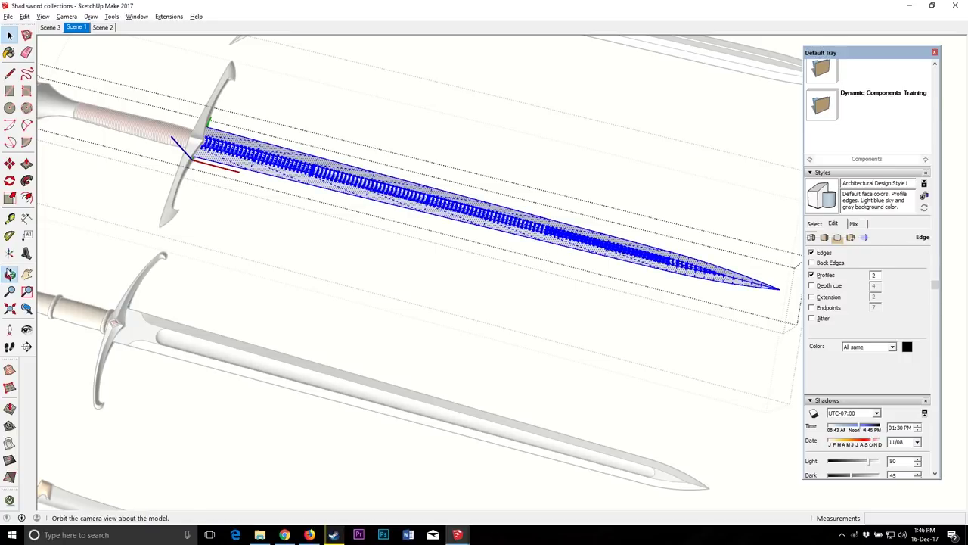
Step: Examine how the selected blade's hidden edges divide its groove, bevels and tapering tip
{"action": "left_click", "coordinate": [9, 275]}
{"action": "left_click_drag", "start_coordinate": [75, 274], "coordinate": [165, 206]}
{"action": "scroll", "coordinate": [534, 196], "scroll_direction": "up", "scroll_amount": 3}
{"action": "left_click_drag", "start_coordinate": [538, 238], "coordinate": [571, 242]}
{"action": "scroll", "coordinate": [564, 218], "scroll_direction": "down", "scroll_amount": 4}
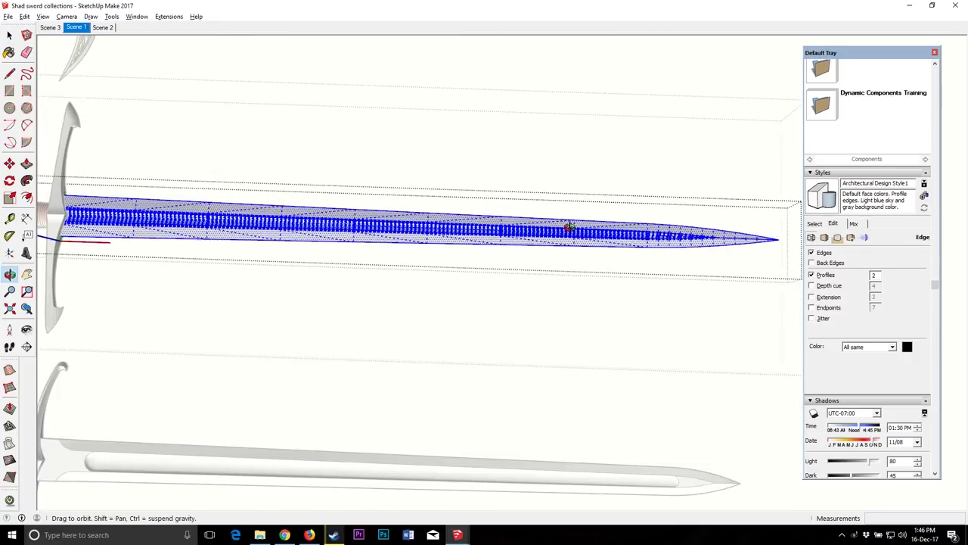
{"action": "scroll", "coordinate": [408, 212], "scroll_direction": "up", "scroll_amount": 2}
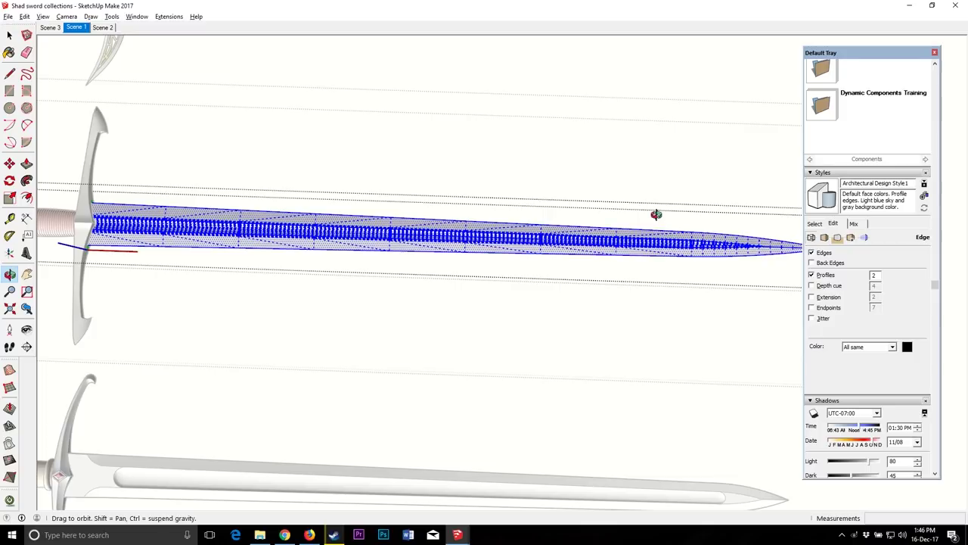
{"action": "scroll", "coordinate": [130, 221], "scroll_direction": "up", "scroll_amount": 2}
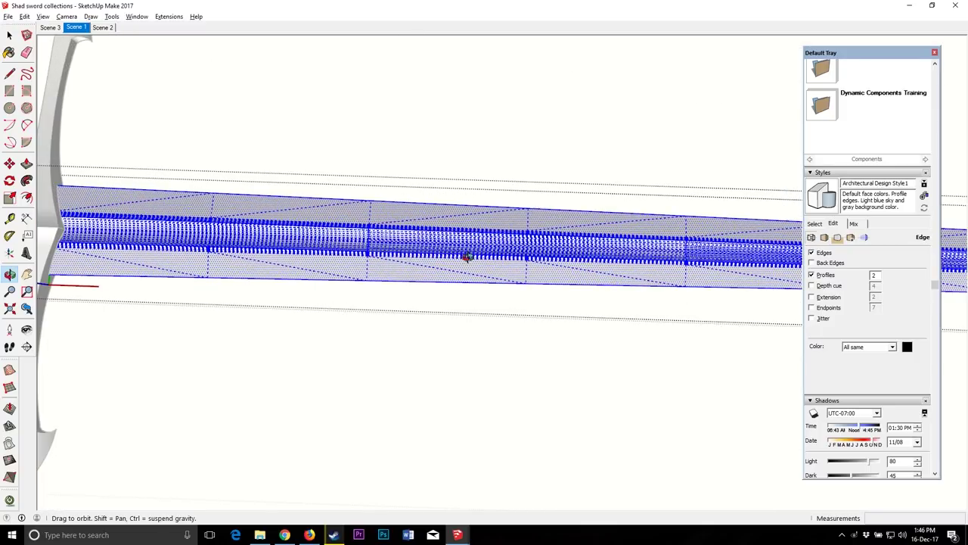
{"action": "scroll", "coordinate": [195, 243], "scroll_direction": "down", "scroll_amount": 3}
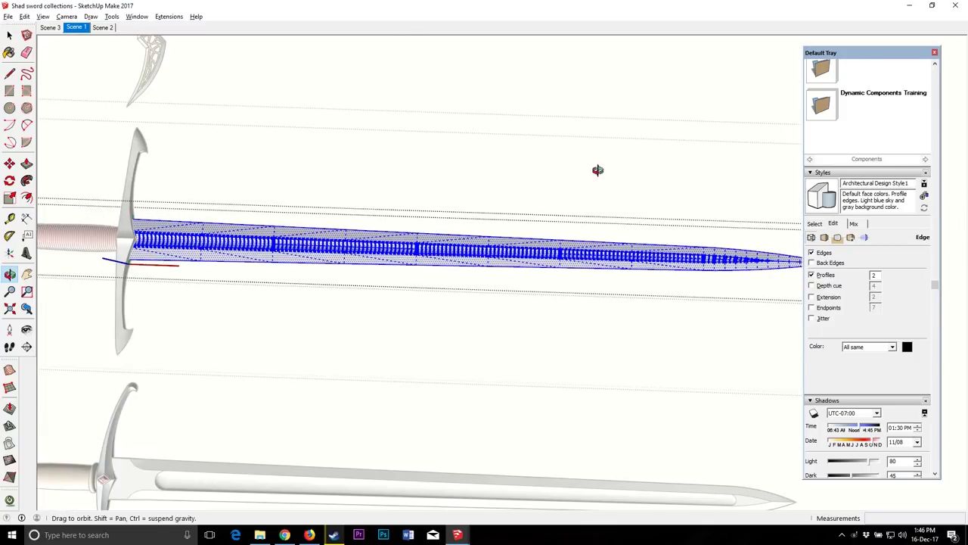
{"action": "scroll", "coordinate": [487, 255], "scroll_direction": "down", "scroll_amount": 3}
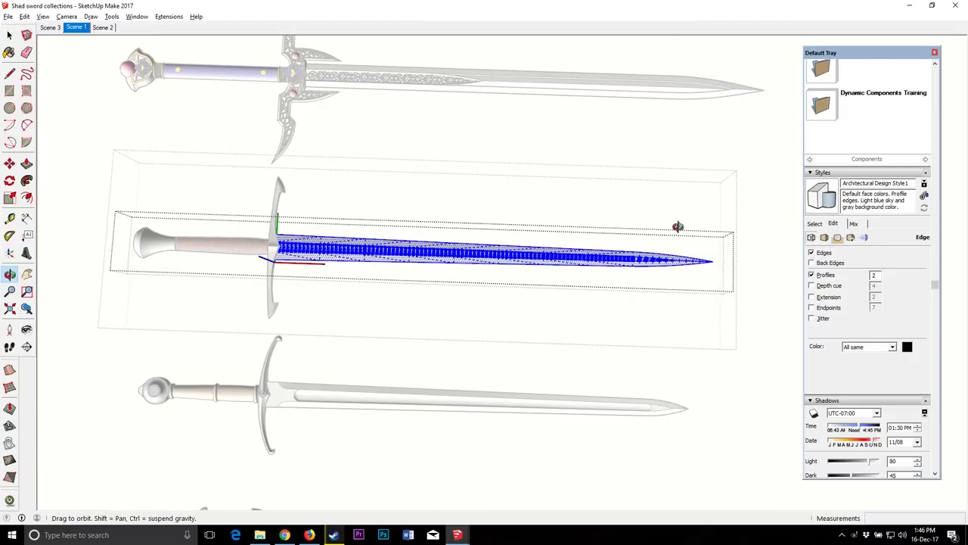
Step: Leave the blade's geometry and close the red-gripped sword for editing after viewing its full length
{"action": "left_click", "coordinate": [10, 36]}
{"action": "left_click", "coordinate": [421, 188]}
{"action": "scroll", "coordinate": [395, 261], "scroll_direction": "up", "scroll_amount": 2}
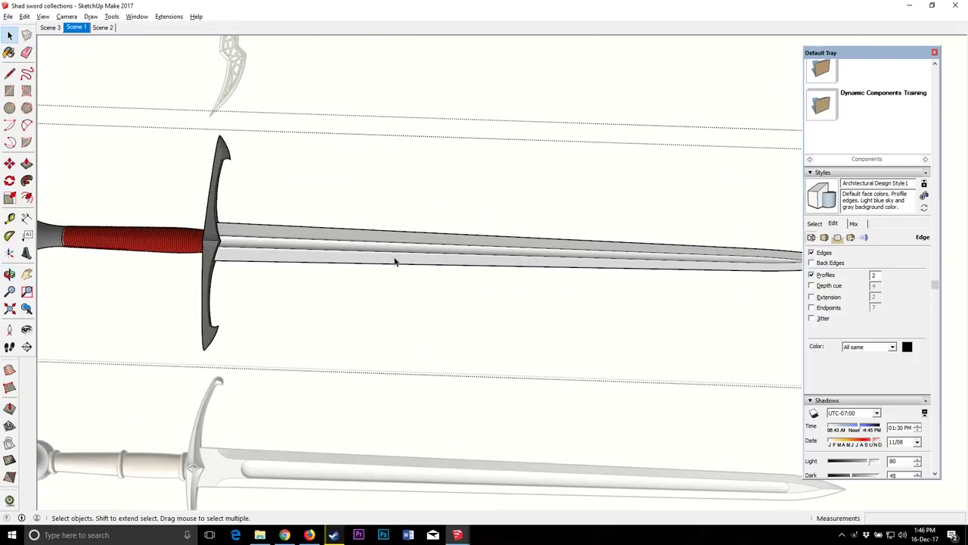
{"action": "scroll", "coordinate": [342, 239], "scroll_direction": "down", "scroll_amount": 3}
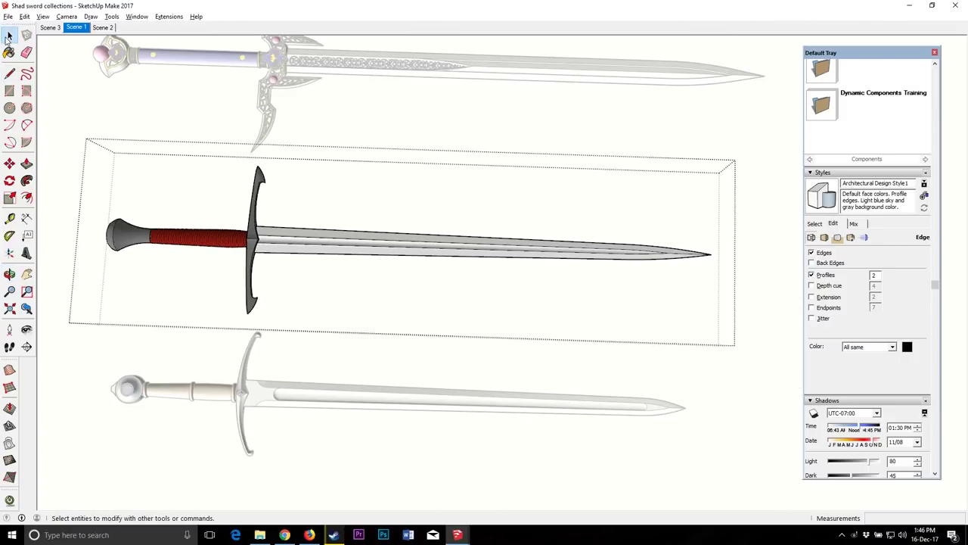
{"action": "key", "text": "Escape"}
Step: Switch to the Untitled model and draw a line about 10 m long along the centre line from the far short edge toward the hilt
{"action": "mouse_move", "coordinate": [457, 535]}
{"action": "left_click", "coordinate": [510, 493]}
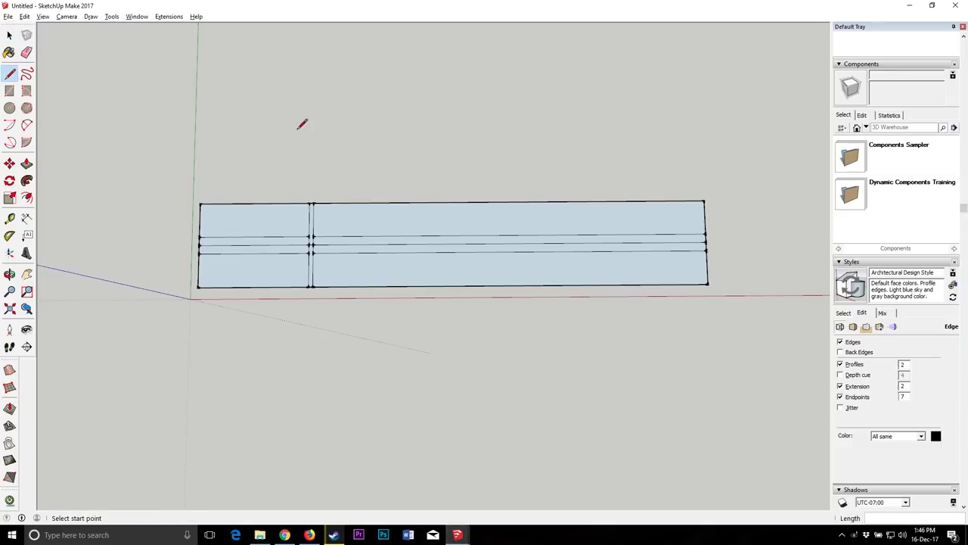
{"action": "scroll", "coordinate": [739, 270], "scroll_direction": "up", "scroll_amount": 3}
{"action": "scroll", "coordinate": [736, 274], "scroll_direction": "down", "scroll_amount": 3}
{"action": "scroll", "coordinate": [349, 274], "scroll_direction": "up", "scroll_amount": 1}
{"action": "scroll", "coordinate": [649, 262], "scroll_direction": "down", "scroll_amount": 2}
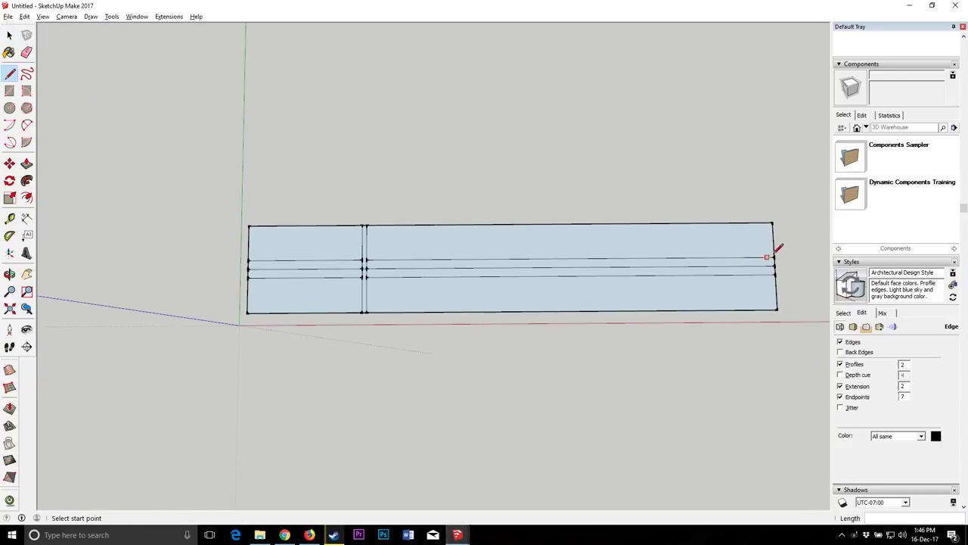
{"action": "left_click", "coordinate": [10, 274]}
{"action": "left_click_drag", "start_coordinate": [482, 276], "coordinate": [535, 245]}
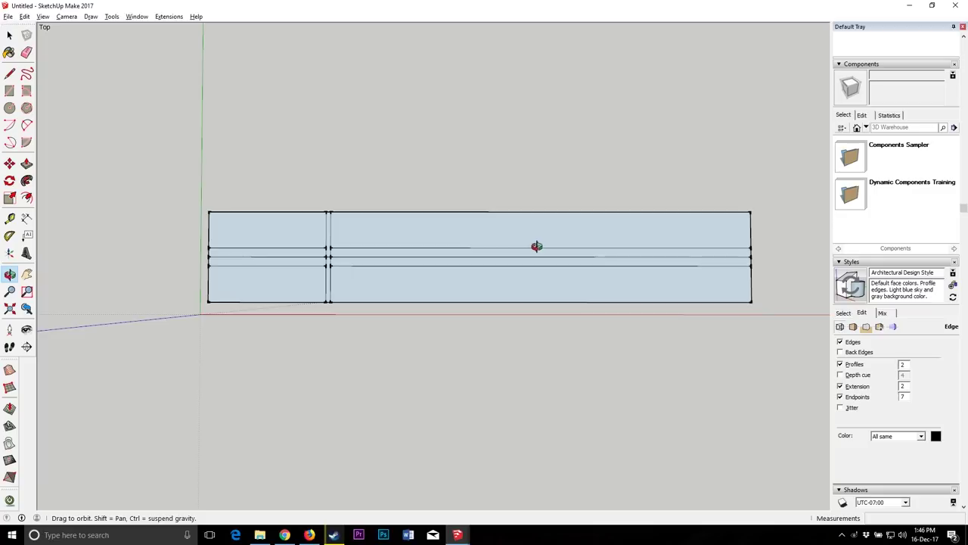
{"action": "left_click", "coordinate": [9, 72]}
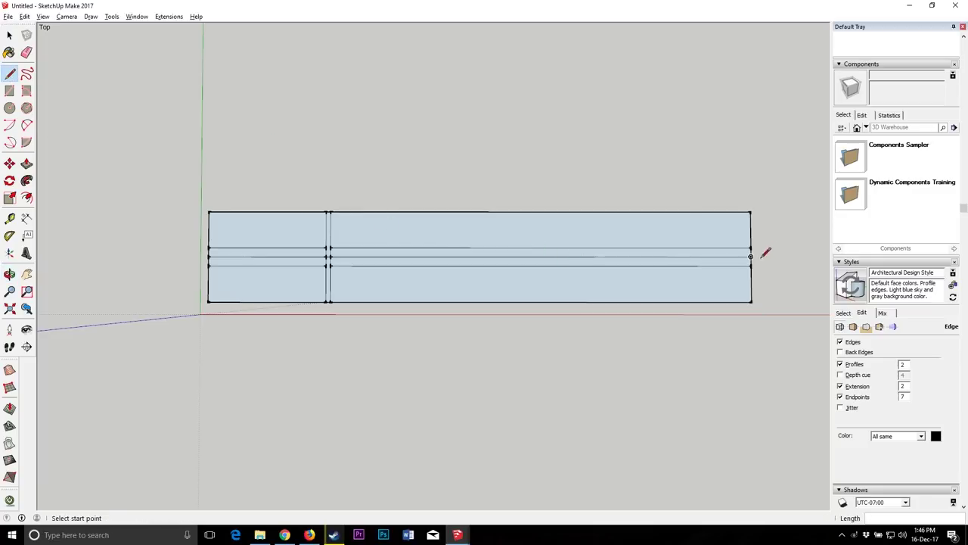
{"action": "scroll", "coordinate": [755, 245], "scroll_direction": "up", "scroll_amount": 2}
{"action": "left_click", "coordinate": [747, 257]}
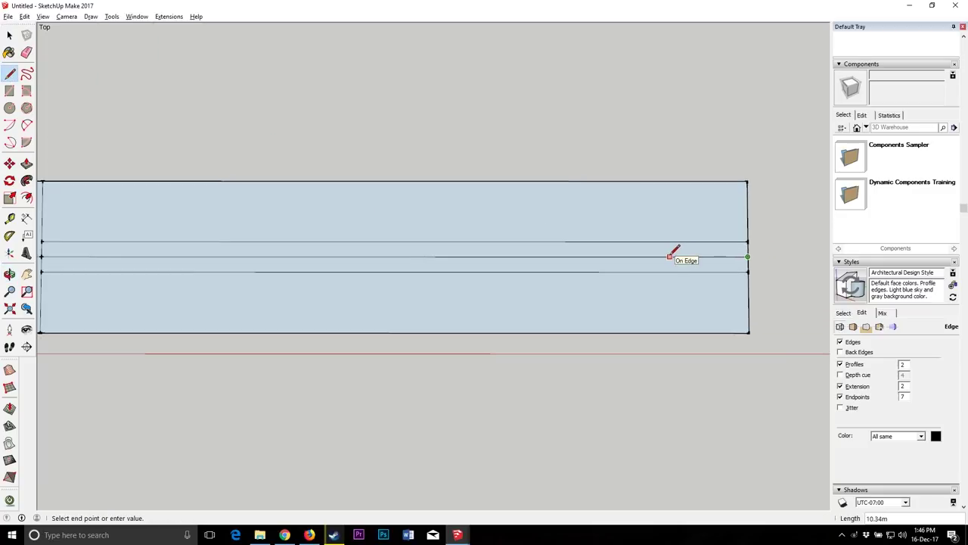
{"action": "key", "text": "Return"}
Step: Draw short cross lines from the new point on the centre line to the parallel blade lines on both sides
{"action": "left_click", "coordinate": [672, 257]}
{"action": "left_click", "coordinate": [672, 243]}
{"action": "left_click", "coordinate": [672, 256]}
{"action": "left_click", "coordinate": [672, 272]}
{"action": "scroll", "coordinate": [681, 257], "scroll_direction": "up", "scroll_amount": 2}
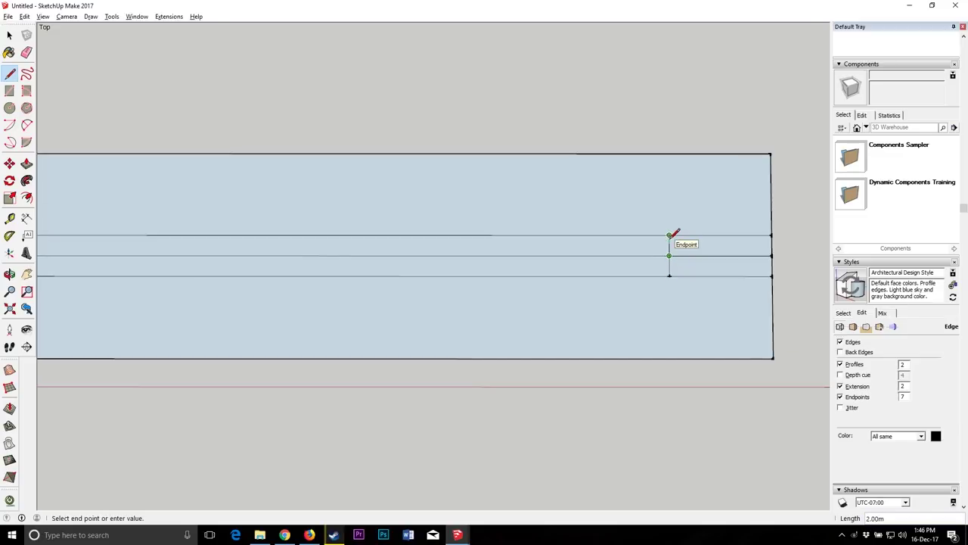
{"action": "scroll", "coordinate": [643, 225], "scroll_direction": "down", "scroll_amount": 2}
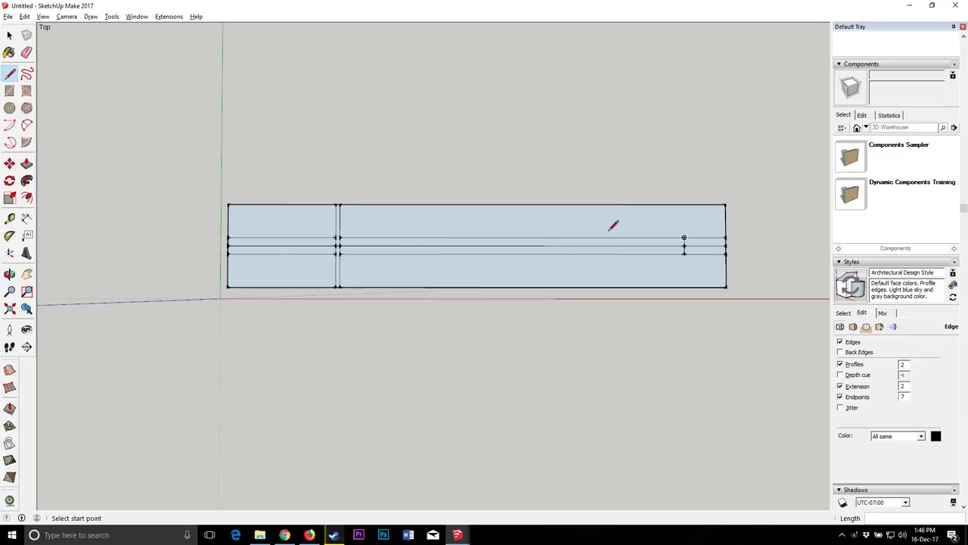
Step: Draw a 1 m segment along the guard line outward from one parallel blade line, and a taper line from its end to the tip's cross line
{"action": "left_click", "coordinate": [720, 237]}
{"action": "scroll", "coordinate": [348, 236], "scroll_direction": "up", "scroll_amount": 3}
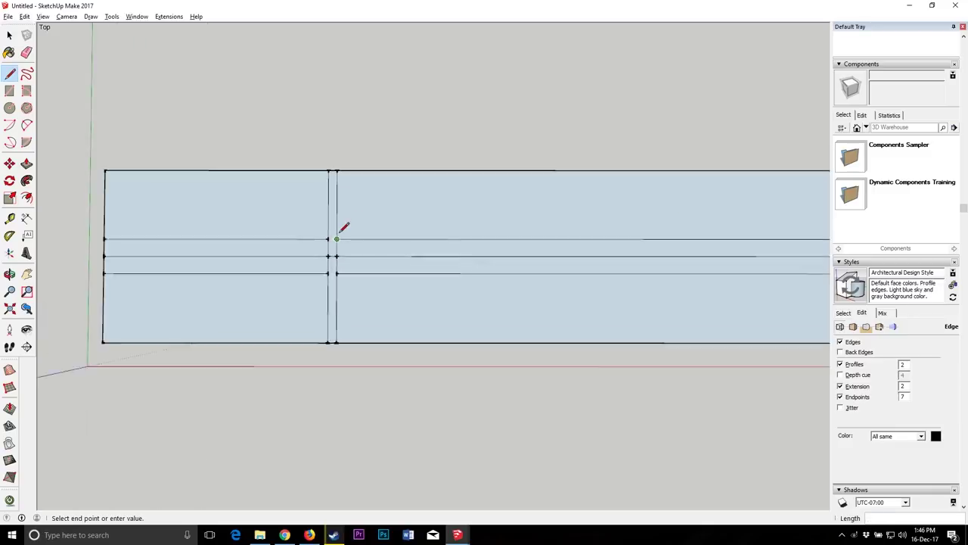
{"action": "type", "text": "1"}
{"action": "key", "text": "Return"}
{"action": "left_click", "coordinate": [336, 229]}
{"action": "scroll", "coordinate": [338, 228], "scroll_direction": "down", "scroll_amount": 5}
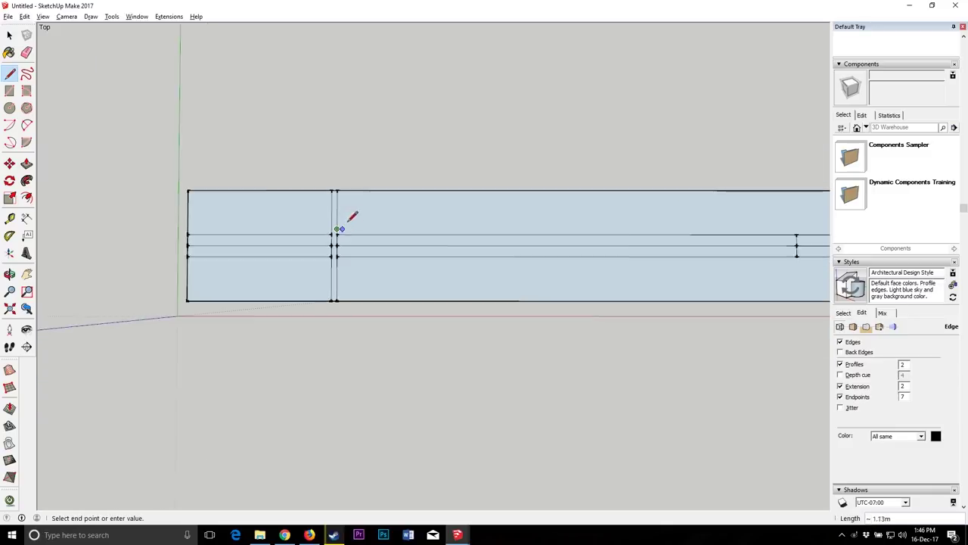
{"action": "left_click", "coordinate": [627, 230]}
Step: Add the matching outward segment on the guard line's other side and a taper line about 83 m long to the cross line's opposite end
{"action": "scroll", "coordinate": [342, 244], "scroll_direction": "up", "scroll_amount": 3}
{"action": "scroll", "coordinate": [342, 242], "scroll_direction": "up", "scroll_amount": 2}
{"action": "left_click", "coordinate": [324, 236]}
{"action": "type", "text": "1.88m"}
{"action": "key", "text": "Return"}
{"action": "left_click", "coordinate": [326, 246]}
{"action": "scroll", "coordinate": [319, 240], "scroll_direction": "down", "scroll_amount": 3}
{"action": "left_click", "coordinate": [700, 237]}
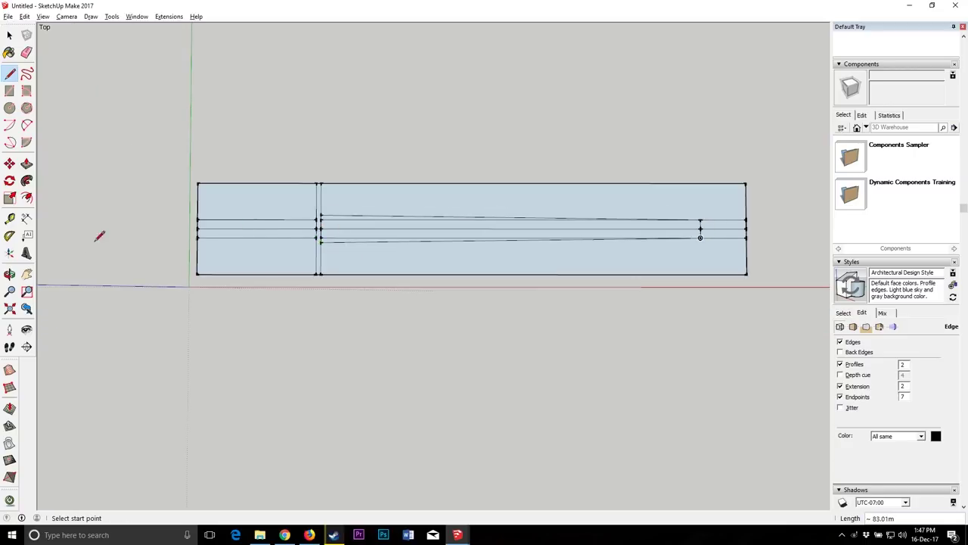
Step: Erase the two original parallel blade lines between the guard and the tip's cross line, keeping the centre line and taper lines
{"action": "left_click", "coordinate": [27, 53]}
{"action": "scroll", "coordinate": [333, 220], "scroll_direction": "up", "scroll_amount": 2}
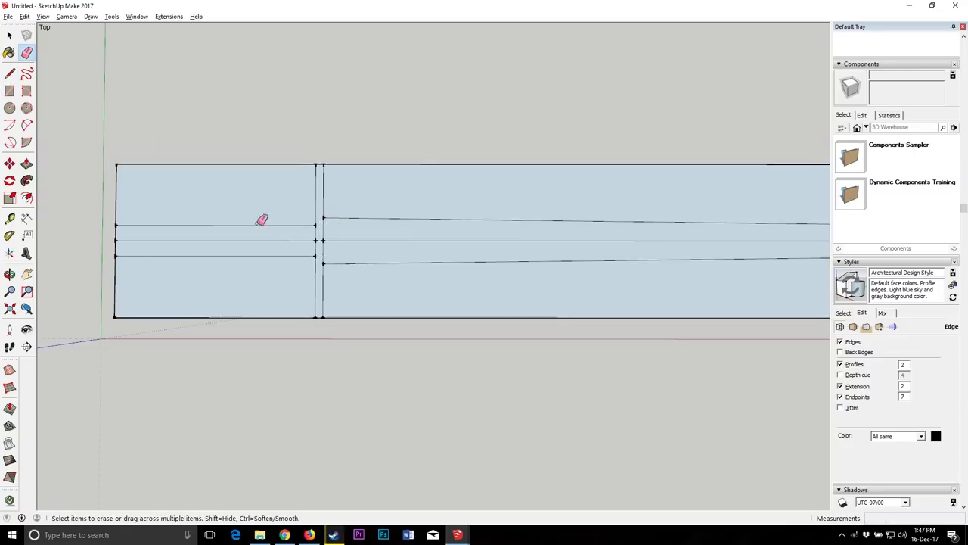
{"action": "scroll", "coordinate": [230, 219], "scroll_direction": "down", "scroll_amount": 2}
{"action": "scroll", "coordinate": [648, 222], "scroll_direction": "up", "scroll_amount": 3}
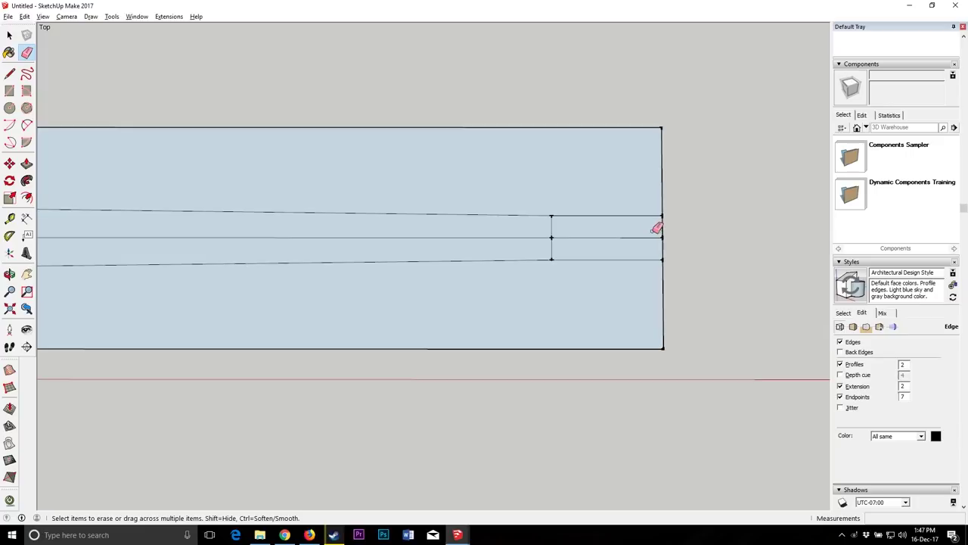
{"action": "left_click", "coordinate": [10, 73]}
{"action": "scroll", "coordinate": [563, 162], "scroll_direction": "down", "scroll_amount": 2}
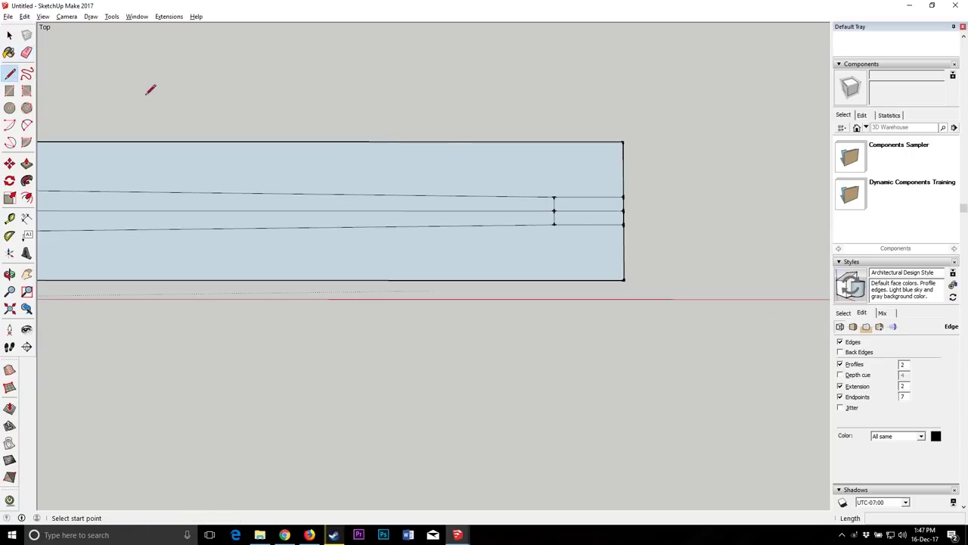
{"action": "scroll", "coordinate": [352, 197], "scroll_direction": "down", "scroll_amount": 3}
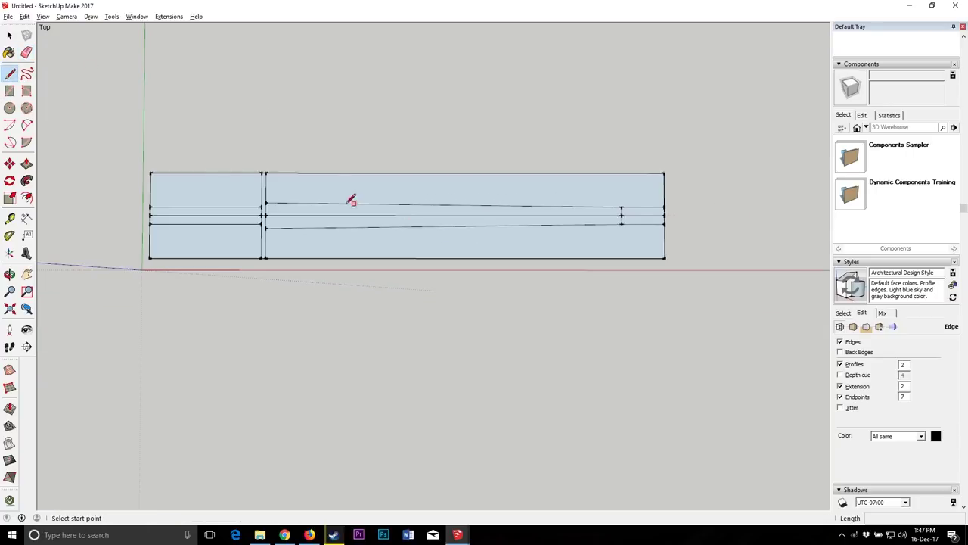
{"action": "scroll", "coordinate": [301, 181], "scroll_direction": "up", "scroll_amount": 2}
{"action": "scroll", "coordinate": [396, 186], "scroll_direction": "down", "scroll_amount": 2}
{"action": "scroll", "coordinate": [544, 201], "scroll_direction": "up", "scroll_amount": 2}
Step: Try two-point arcs between one end of the tip's cross line and the centre line's endpoint on the far short edge
{"action": "scroll", "coordinate": [539, 201], "scroll_direction": "up", "scroll_amount": 5}
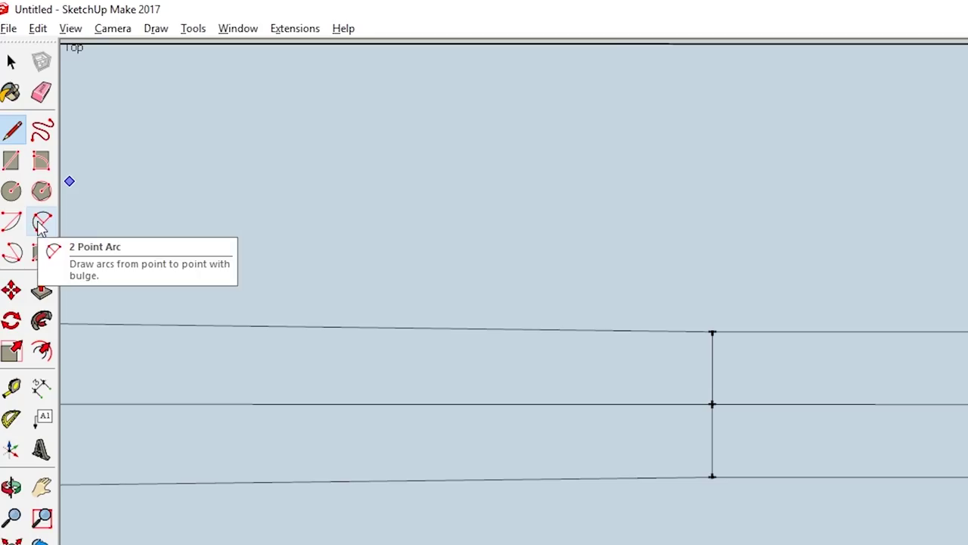
{"action": "left_click", "coordinate": [41, 223]}
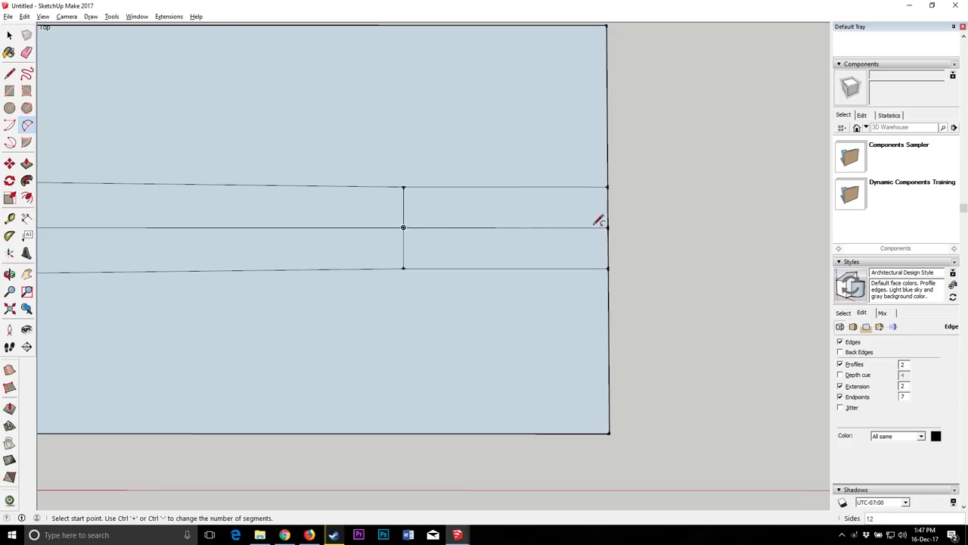
{"action": "left_click", "coordinate": [404, 186]}
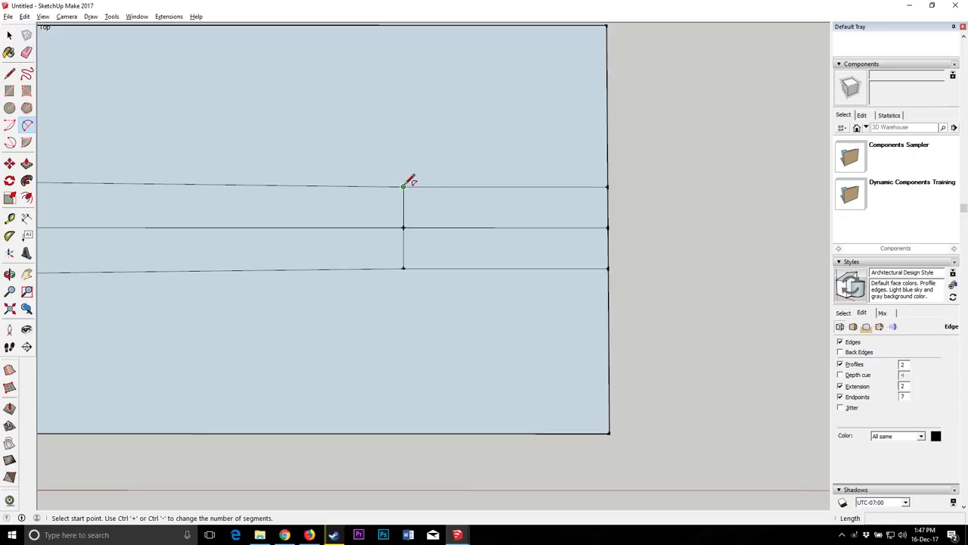
{"action": "left_click", "coordinate": [608, 226]}
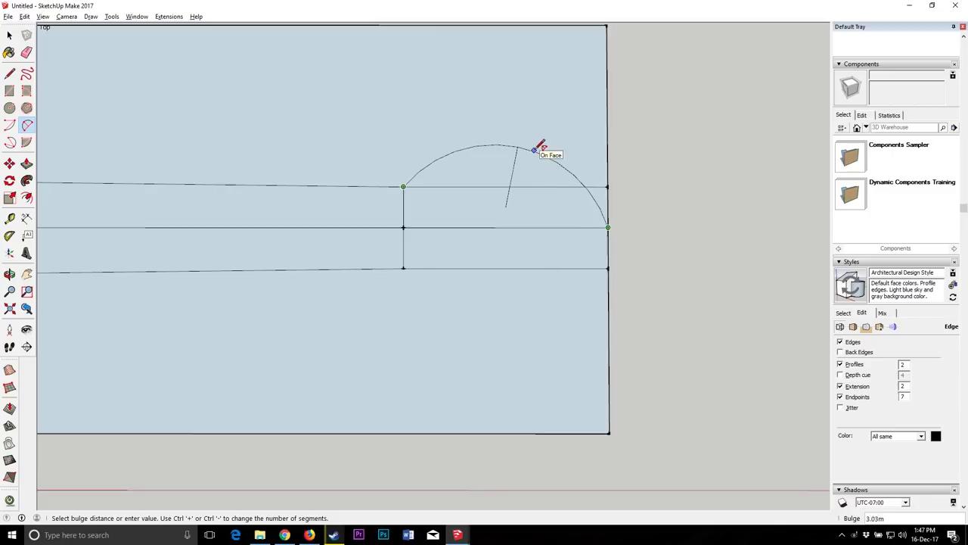
{"action": "key", "text": "Escape"}
{"action": "scroll", "coordinate": [480, 205], "scroll_direction": "up", "scroll_amount": 2}
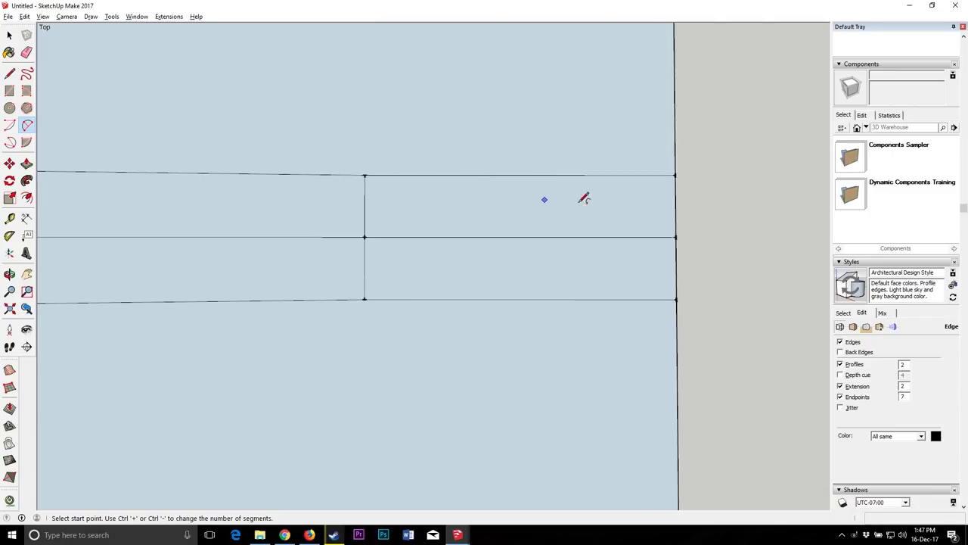
{"action": "left_click", "coordinate": [676, 236]}
{"action": "left_click", "coordinate": [365, 175]}
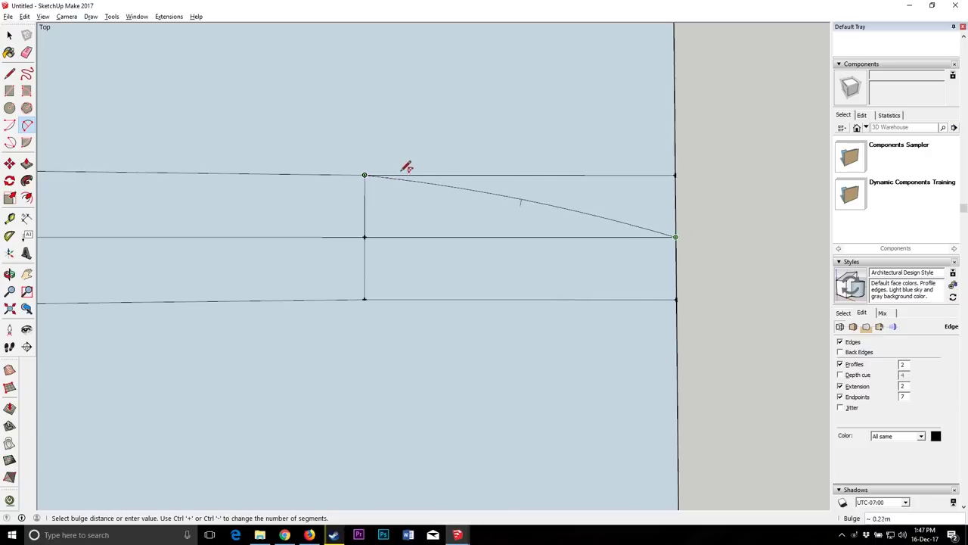
{"action": "key", "text": "Escape"}
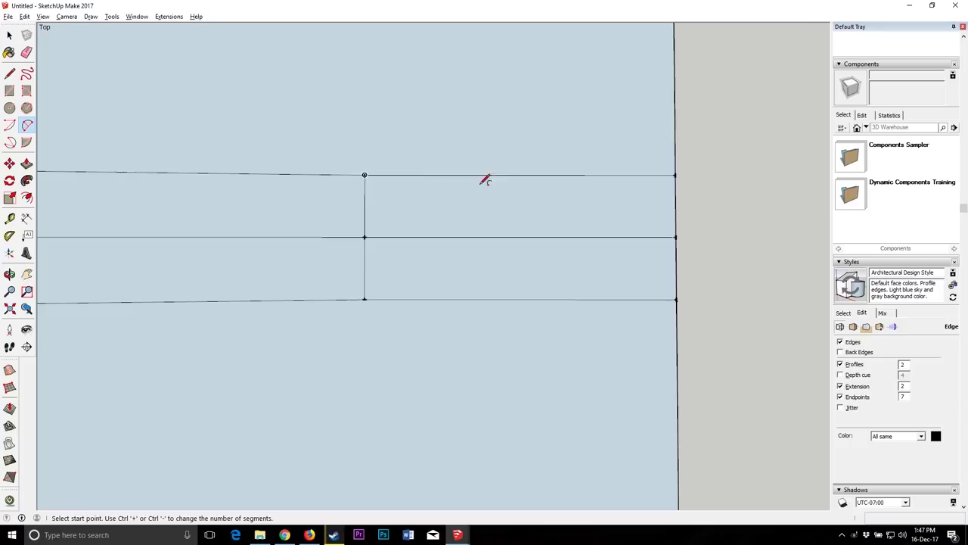
Step: Try a 12-segment two-point arc along the rectangle's long edge, from the guard line to the far corner at the blade tip
{"action": "scroll", "coordinate": [557, 214], "scroll_direction": "down", "scroll_amount": 5}
{"action": "scroll", "coordinate": [191, 152], "scroll_direction": "up", "scroll_amount": 2}
{"action": "scroll", "coordinate": [348, 218], "scroll_direction": "down", "scroll_amount": 2}
{"action": "scroll", "coordinate": [595, 201], "scroll_direction": "up", "scroll_amount": 1}
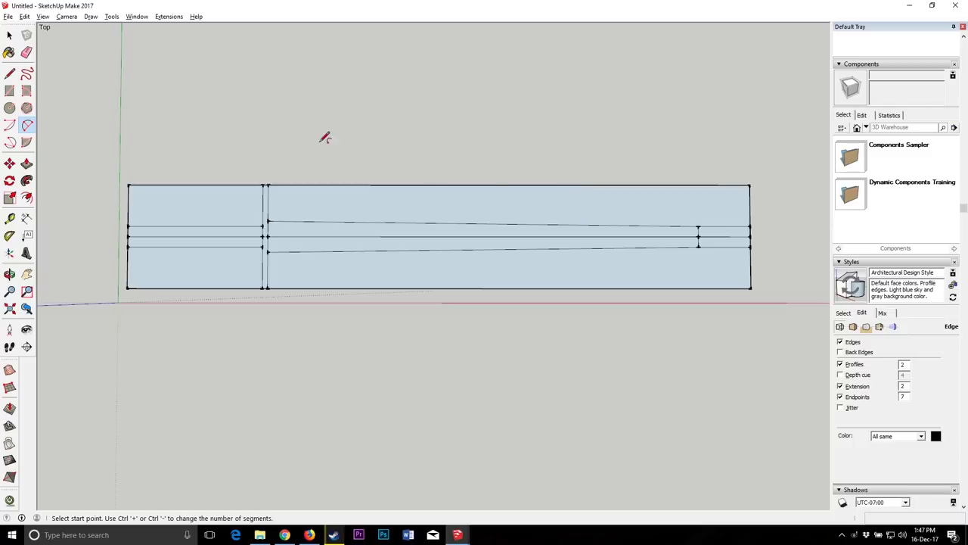
{"action": "left_click", "coordinate": [26, 107]}
{"action": "type", "text": "12"}
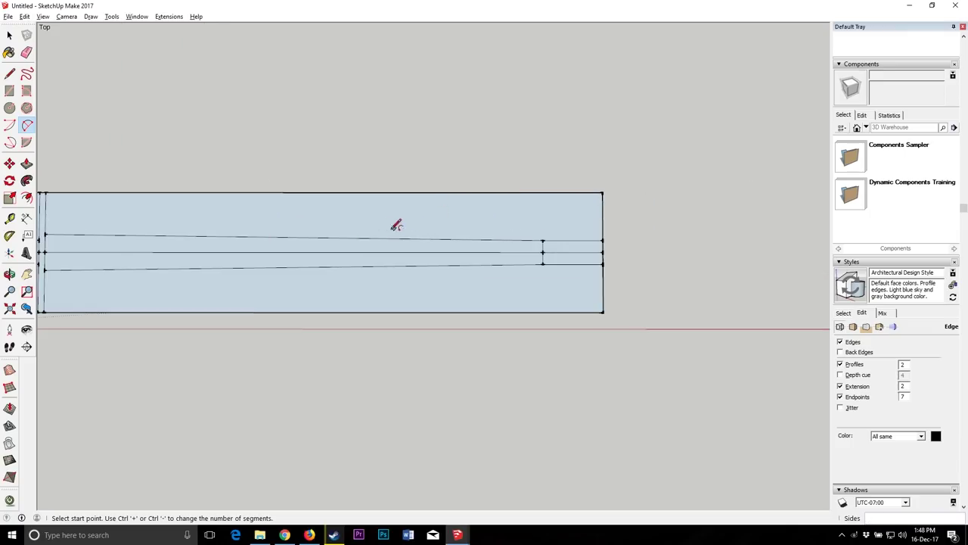
{"action": "scroll", "coordinate": [299, 195], "scroll_direction": "down", "scroll_amount": 2}
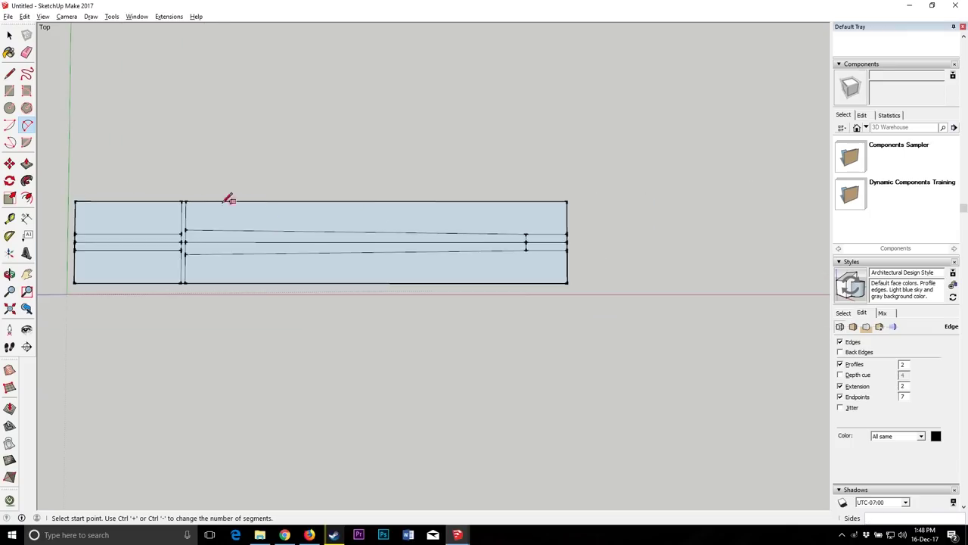
{"action": "left_click", "coordinate": [182, 201]}
{"action": "left_click", "coordinate": [567, 202]}
{"action": "scroll", "coordinate": [536, 277], "scroll_direction": "down", "scroll_amount": 2}
{"action": "scroll", "coordinate": [537, 278], "scroll_direction": "down", "scroll_amount": 1}
{"action": "scroll", "coordinate": [477, 121], "scroll_direction": "up", "scroll_amount": 4}
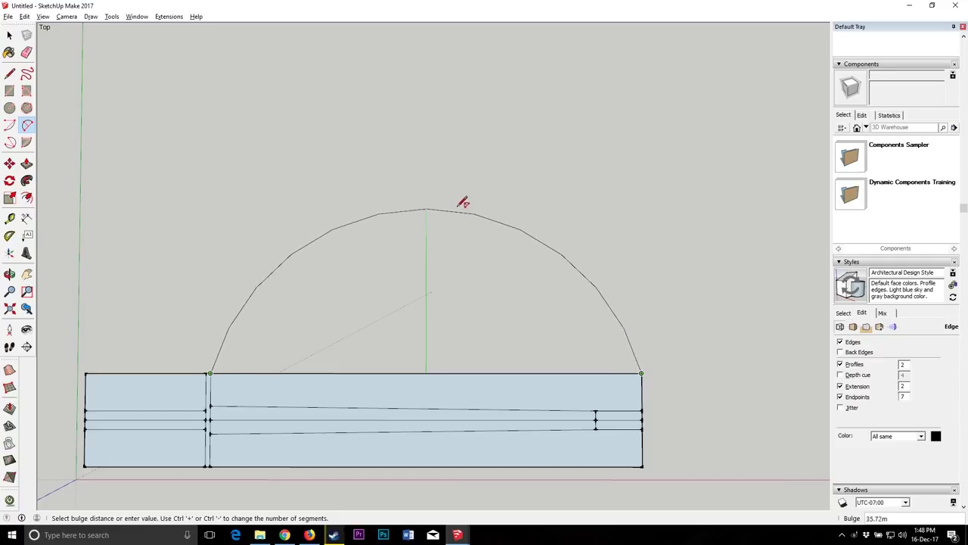
{"action": "key", "text": "Escape"}
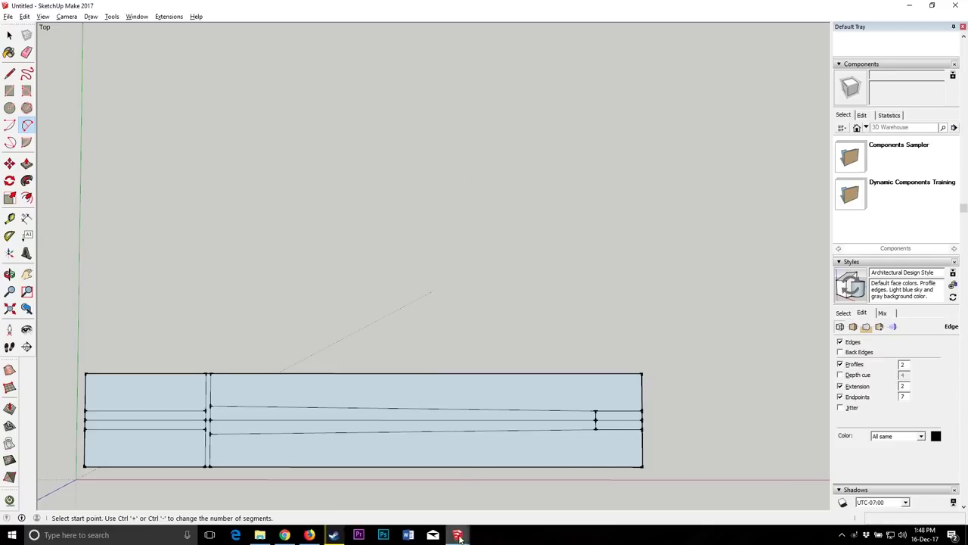
Step: Switch to the Shad sword collections model and open the brown-gripped sword's blade, selecting all of its connected geometry
{"action": "mouse_move", "coordinate": [456, 534]}
{"action": "left_click", "coordinate": [403, 492]}
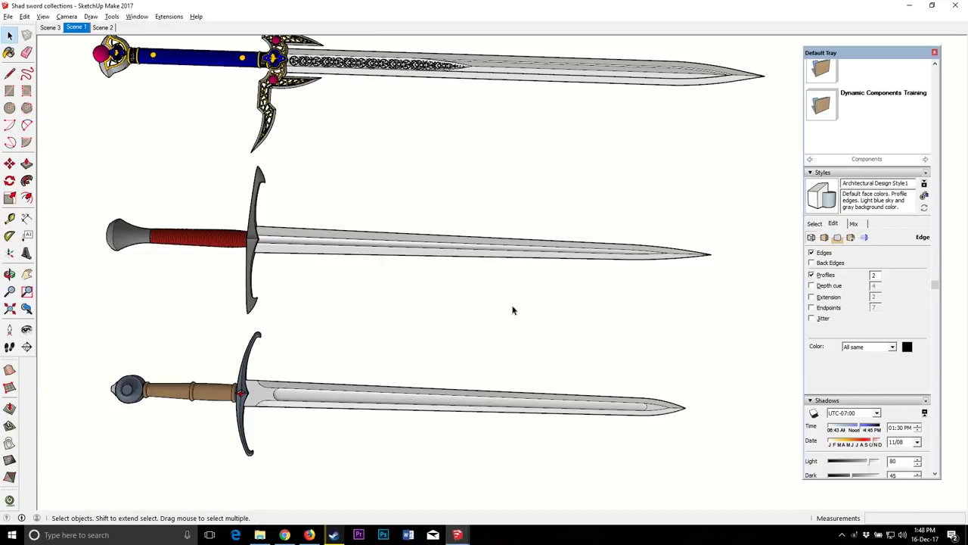
{"action": "scroll", "coordinate": [659, 400], "scroll_direction": "up", "scroll_amount": 5}
{"action": "double_click", "coordinate": [659, 394]}
{"action": "double_click", "coordinate": [659, 394]}
{"action": "triple_click", "coordinate": [659, 394]}
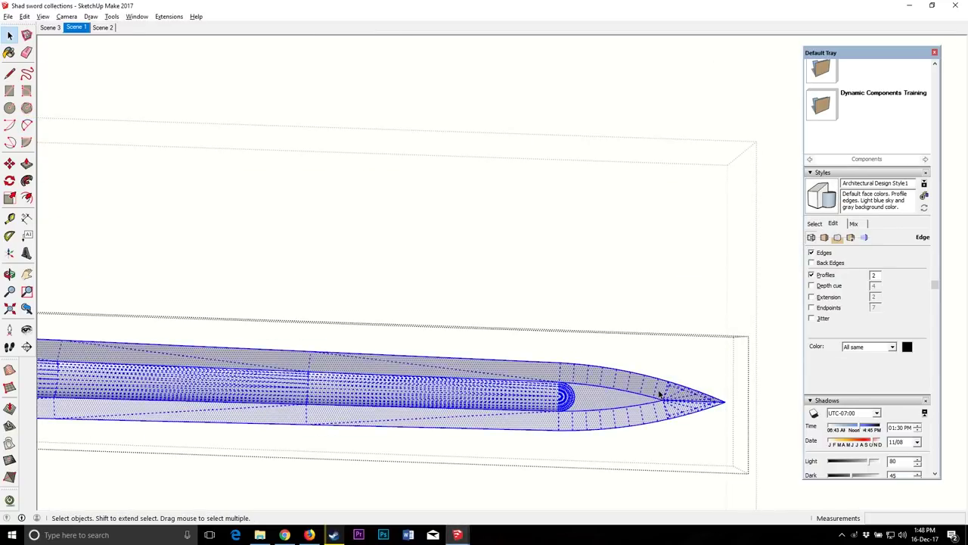
Step: Examine the segmented curves of the blade's tip and the full blade, and close the brown-gripped sword for editing
{"action": "scroll", "coordinate": [680, 392], "scroll_direction": "up", "scroll_amount": 3}
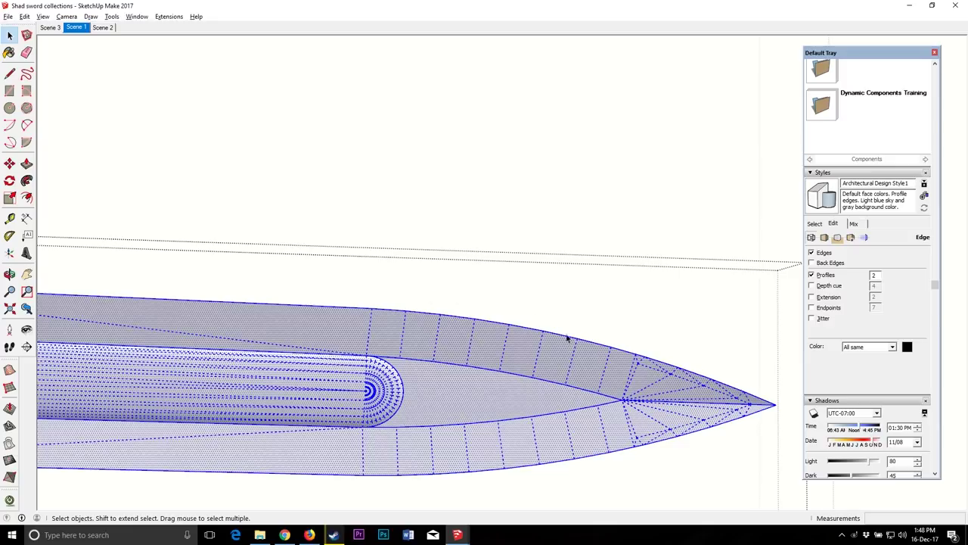
{"action": "mouse_move", "coordinate": [372, 323]}
{"action": "middle_mouse_down"}
{"action": "mouse_move", "coordinate": [459, 393]}
{"action": "mouse_move", "coordinate": [383, 201]}
{"action": "mouse_move", "coordinate": [368, 322]}
{"action": "middle_mouse_up"}
{"action": "scroll", "coordinate": [585, 394], "scroll_direction": "down", "scroll_amount": 10}
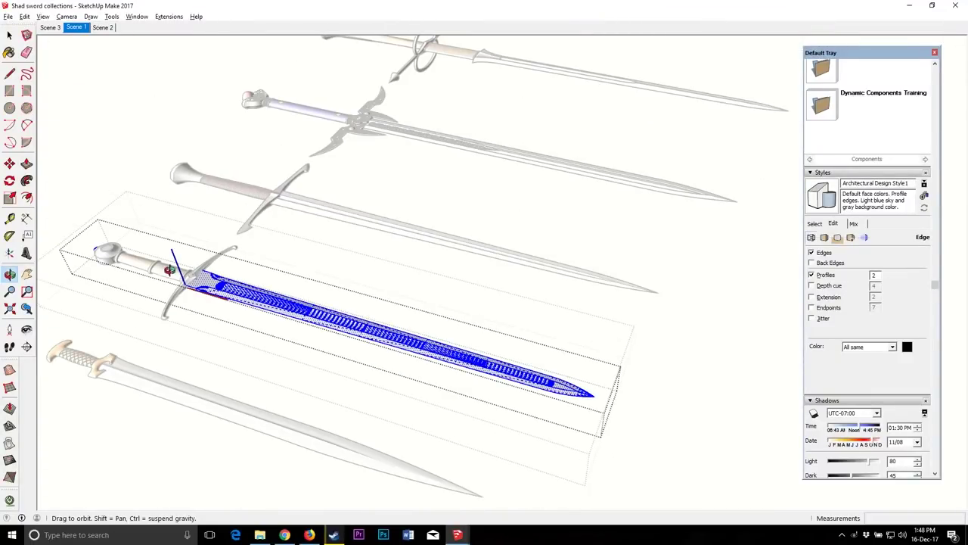
{"action": "middle_click_drag", "start_coordinate": [65, 136], "coordinate": [245, 356]}
{"action": "scroll", "coordinate": [244, 356], "scroll_direction": "up", "scroll_amount": 3}
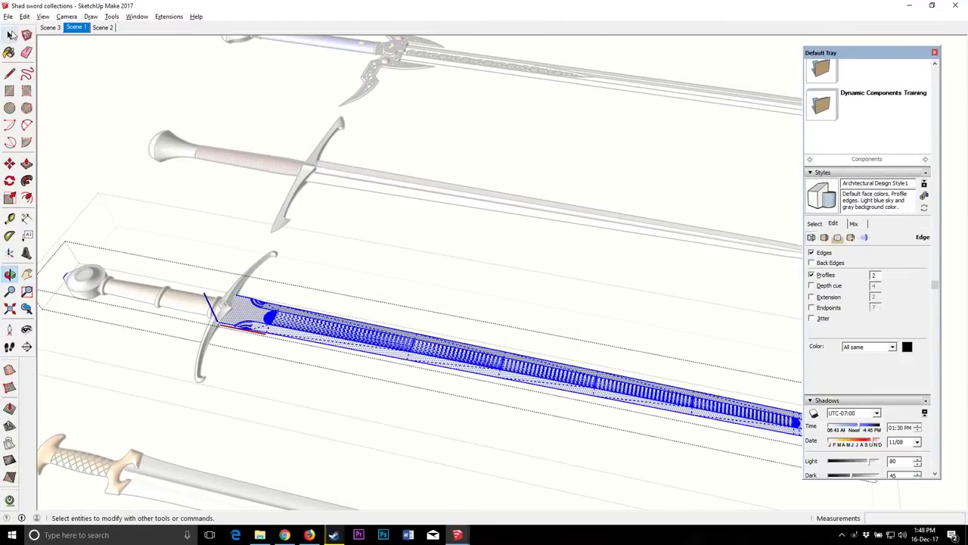
{"action": "left_click", "coordinate": [127, 195]}
{"action": "scroll", "coordinate": [114, 182], "scroll_direction": "down", "scroll_amount": 6}
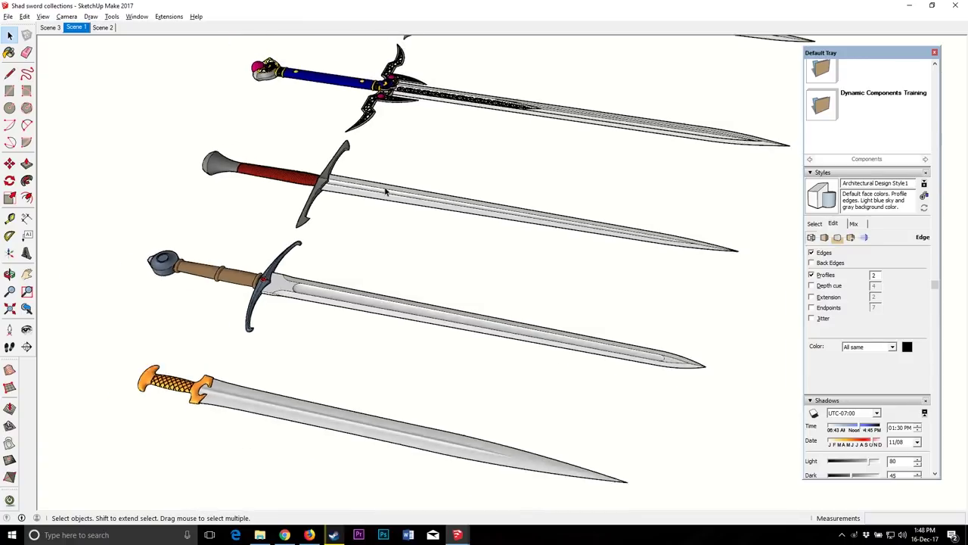
Step: Compare the proportions of the five finished swords with their hilts pointing up
{"action": "left_click", "coordinate": [9, 274]}
{"action": "left_click_drag", "start_coordinate": [364, 363], "coordinate": [410, 384]}
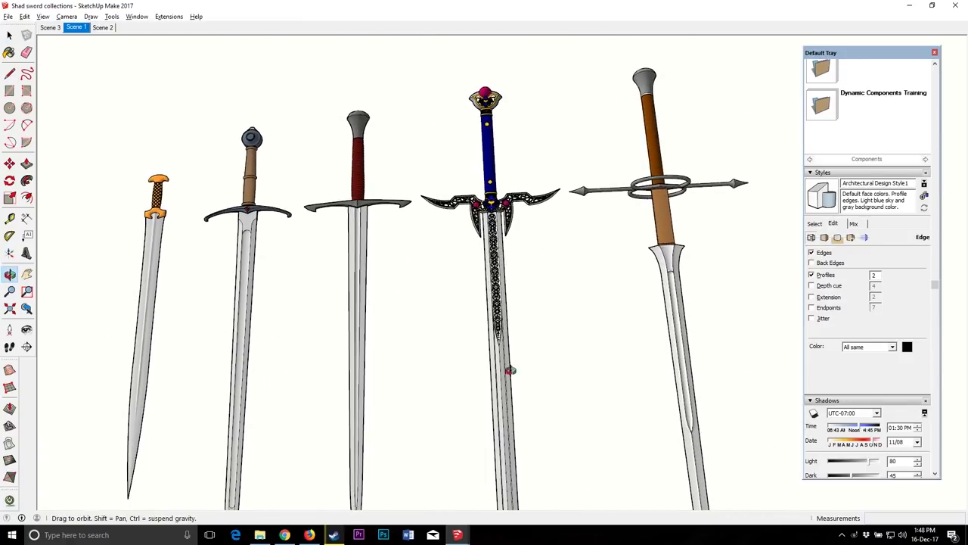
{"action": "left_click_drag", "start_coordinate": [515, 371], "coordinate": [491, 334]}
{"action": "scroll", "coordinate": [488, 185], "scroll_direction": "up", "scroll_amount": 4}
{"action": "scroll", "coordinate": [491, 221], "scroll_direction": "down", "scroll_amount": 3}
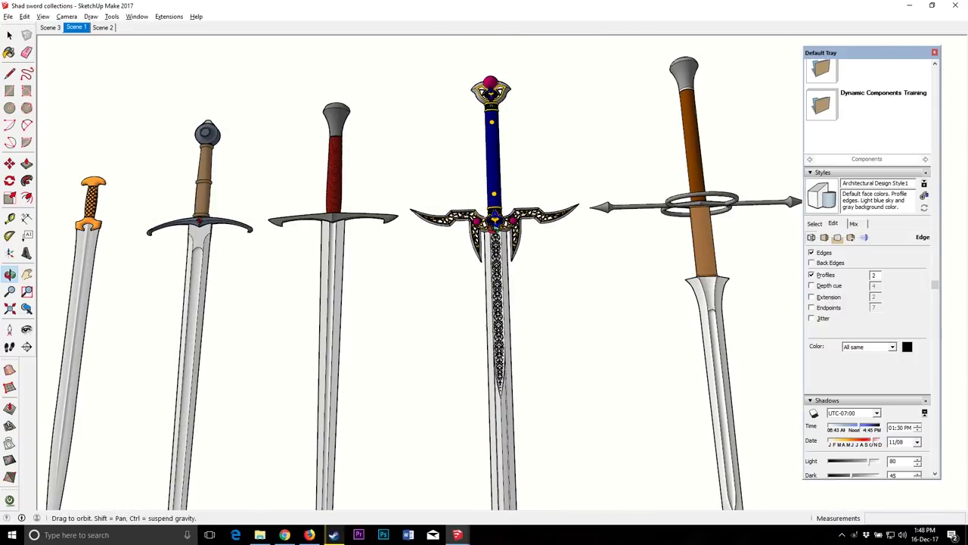
{"action": "scroll", "coordinate": [500, 253], "scroll_direction": "down", "scroll_amount": 3}
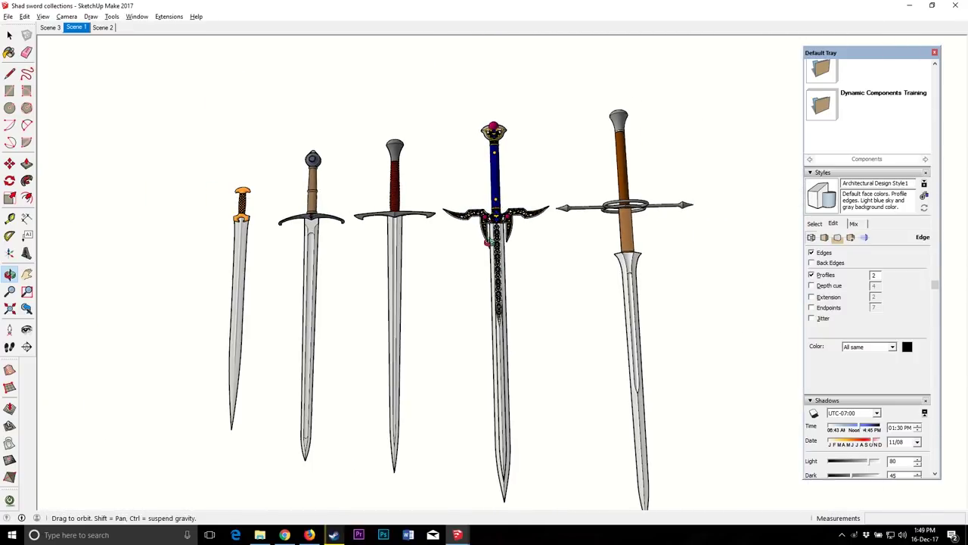
Step: Select the blue-gripped sword and examine its gold-inlaid guard, red gems and the ornament at the base of its blade
{"action": "scroll", "coordinate": [494, 247], "scroll_direction": "up", "scroll_amount": 6}
{"action": "left_click_drag", "start_coordinate": [485, 317], "coordinate": [459, 196]}
{"action": "scroll", "coordinate": [492, 141], "scroll_direction": "up", "scroll_amount": 2}
{"action": "left_click_drag", "start_coordinate": [493, 143], "coordinate": [451, 141]}
{"action": "left_click", "coordinate": [10, 38]}
{"action": "left_click", "coordinate": [452, 245]}
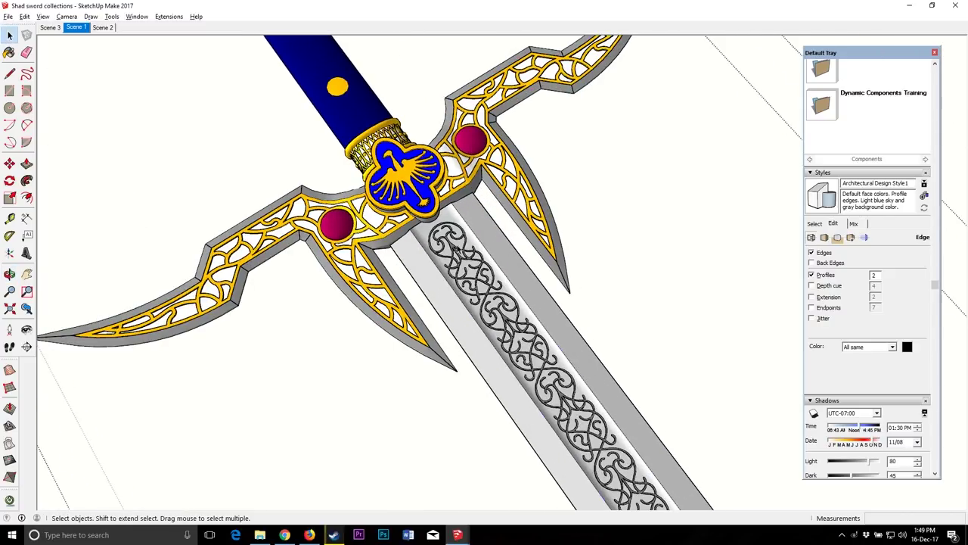
{"action": "scroll", "coordinate": [214, 162], "scroll_direction": "down", "scroll_amount": 4}
Step: Deselect the blue-gripped sword and view all five swords at full length from above
{"action": "scroll", "coordinate": [214, 162], "scroll_direction": "down", "scroll_amount": 3}
{"action": "left_click", "coordinate": [277, 189]}
{"action": "key", "text": "o"}
{"action": "left_click_drag", "start_coordinate": [277, 190], "coordinate": [445, 236]}
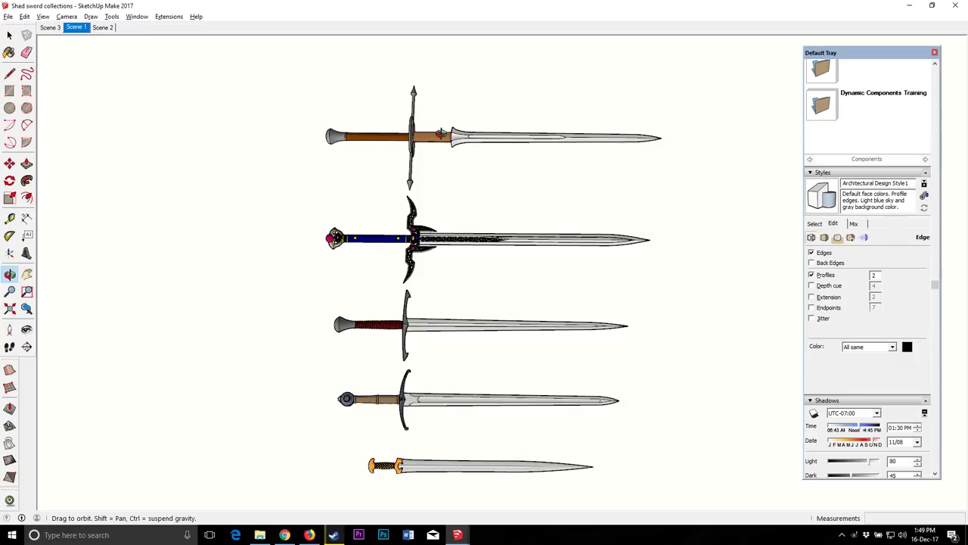
Step: Examine the scrollwork along the blue-gripped sword's blade groove up close from several angles, including the depth of its strands
{"action": "scroll", "coordinate": [441, 135], "scroll_direction": "up", "scroll_amount": 1}
{"action": "key", "text": "space"}
{"action": "scroll", "coordinate": [410, 257], "scroll_direction": "up", "scroll_amount": 2}
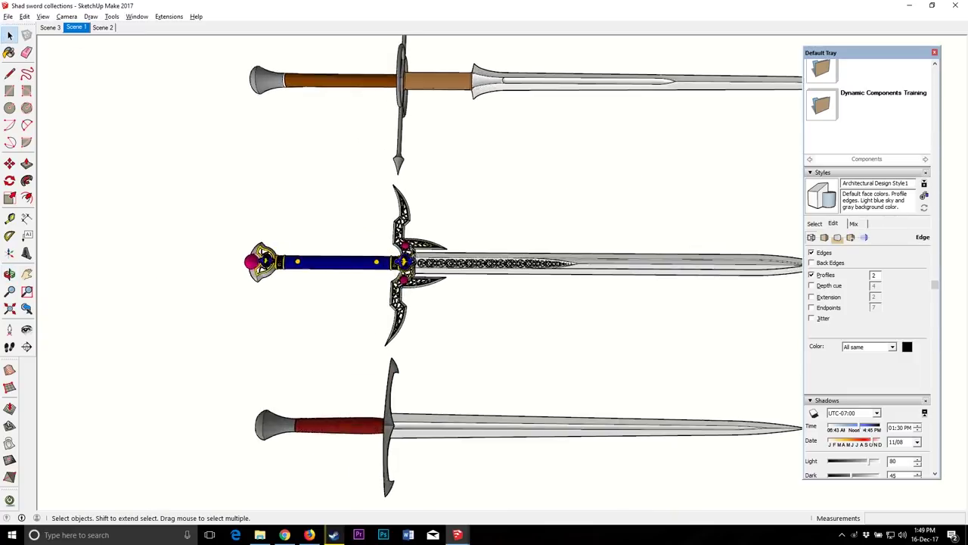
{"action": "scroll", "coordinate": [409, 250], "scroll_direction": "up", "scroll_amount": 2}
{"action": "scroll", "coordinate": [585, 272], "scroll_direction": "up", "scroll_amount": 3}
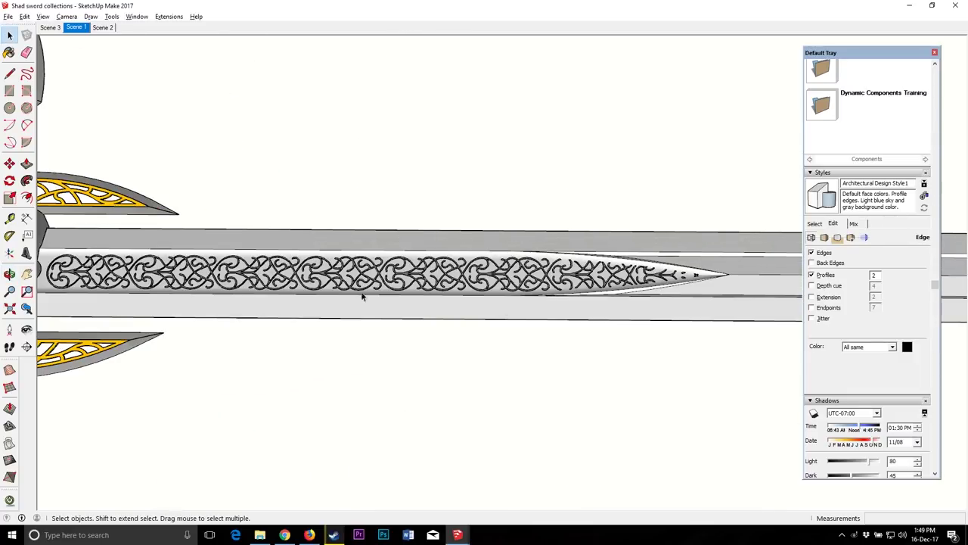
{"action": "left_click", "coordinate": [10, 274]}
{"action": "left_click_drag", "start_coordinate": [390, 298], "coordinate": [283, 246]}
{"action": "scroll", "coordinate": [393, 186], "scroll_direction": "up", "scroll_amount": 7}
{"action": "left_click_drag", "start_coordinate": [390, 249], "coordinate": [299, 236]}
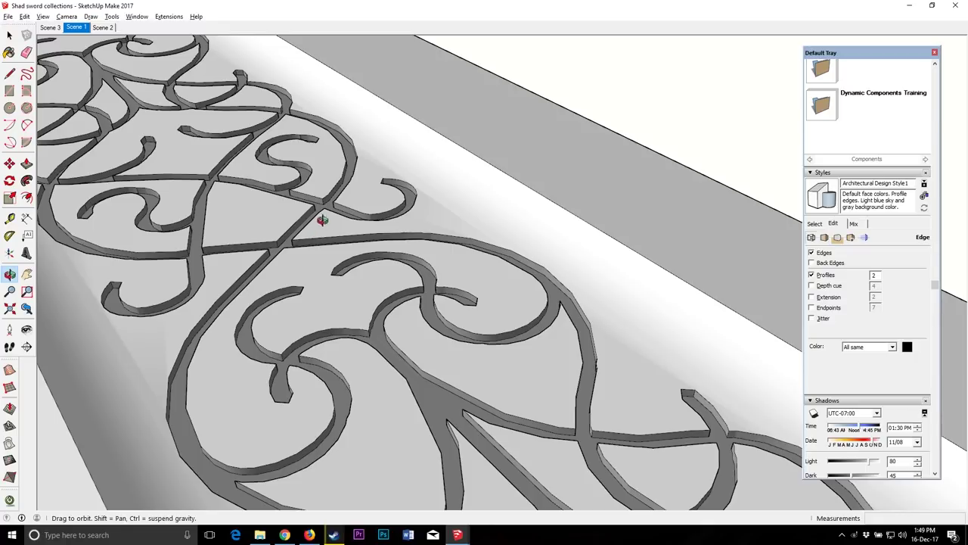
{"action": "scroll", "coordinate": [383, 257], "scroll_direction": "down", "scroll_amount": 3}
{"action": "left_click_drag", "start_coordinate": [384, 257], "coordinate": [360, 257]}
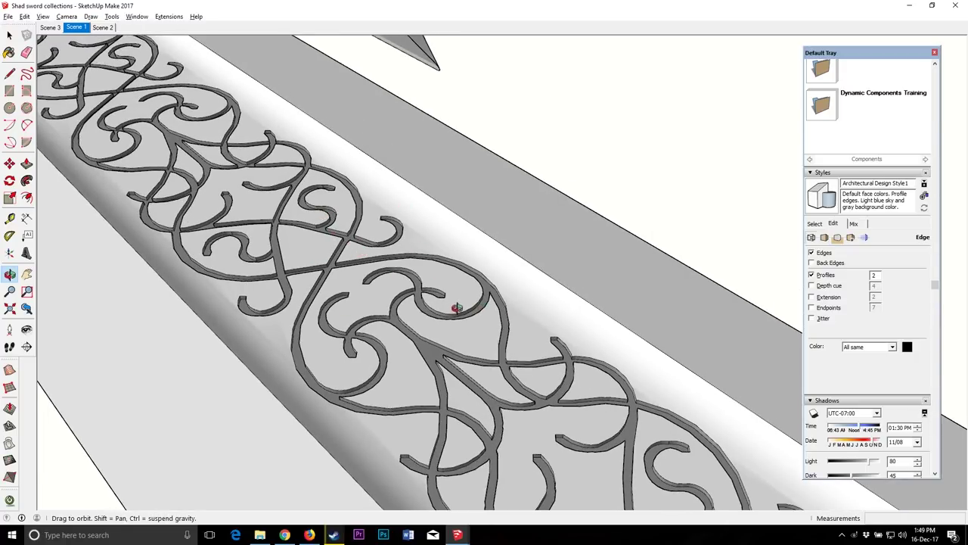
{"action": "scroll", "coordinate": [457, 307], "scroll_direction": "down", "scroll_amount": 8}
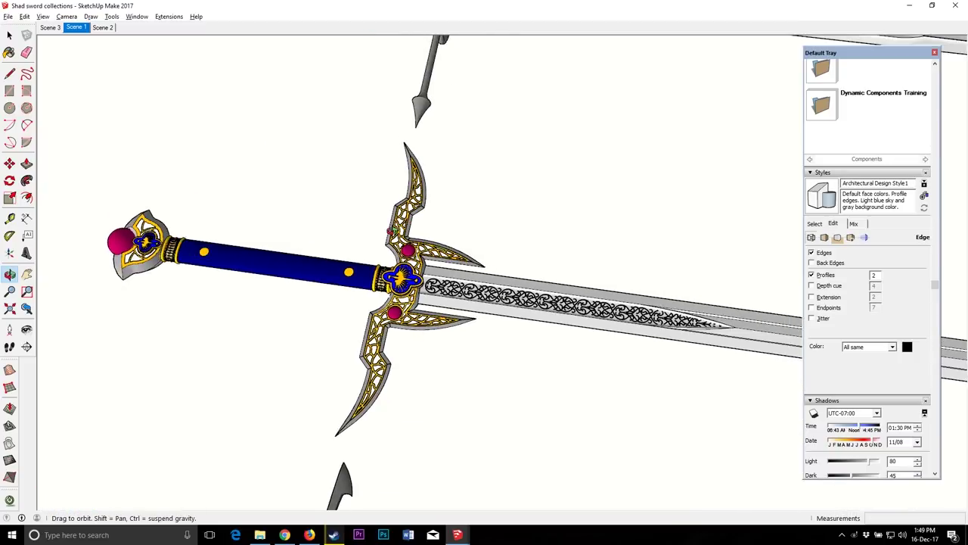
Step: Compare the full-length blade profiles around the blue-gripped sword, and return to the untitled sword drawing
{"action": "scroll", "coordinate": [385, 250], "scroll_direction": "down", "scroll_amount": 8}
{"action": "scroll", "coordinate": [474, 310], "scroll_direction": "up", "scroll_amount": 3}
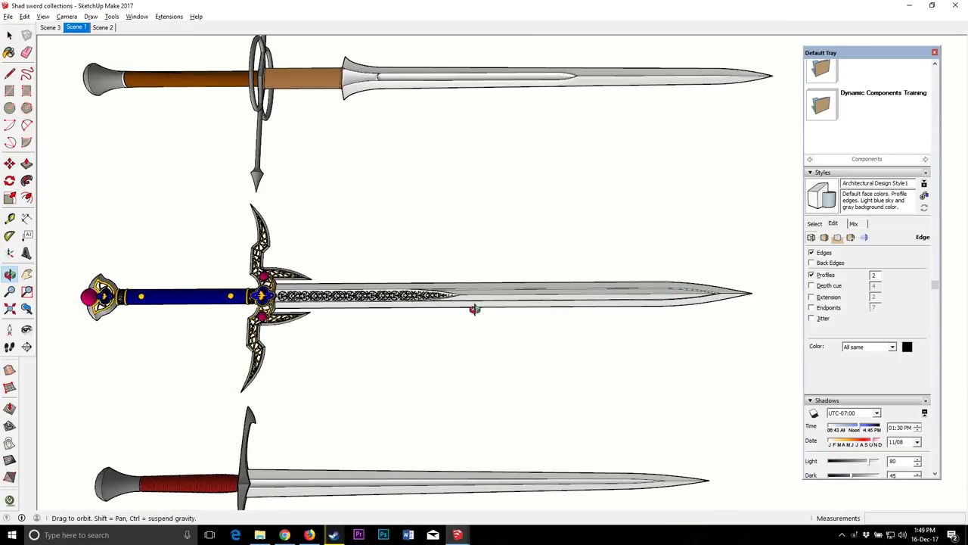
{"action": "mouse_move", "coordinate": [457, 535]}
{"action": "left_click", "coordinate": [505, 484]}
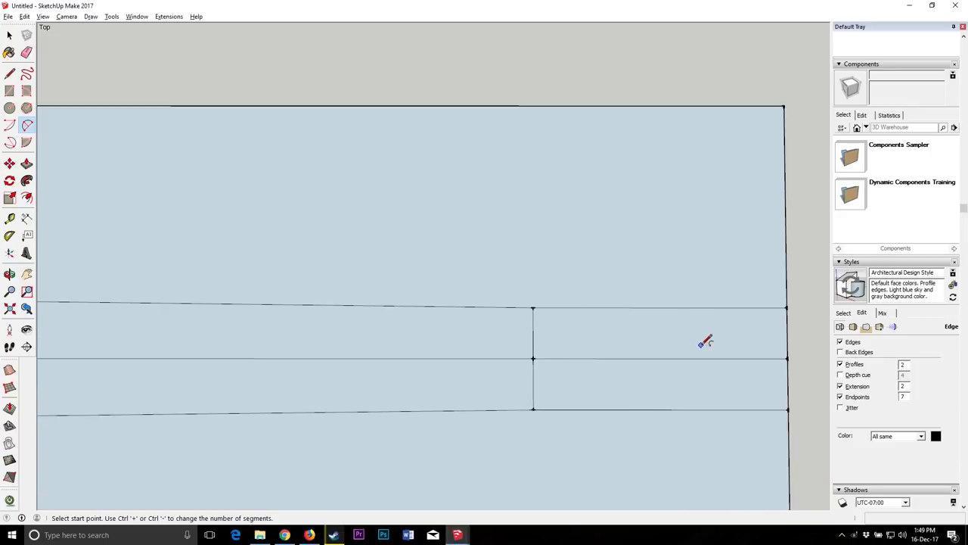
Step: Set the 2 Point Arc tool to 24 sides
{"action": "left_click", "coordinate": [9, 74]}
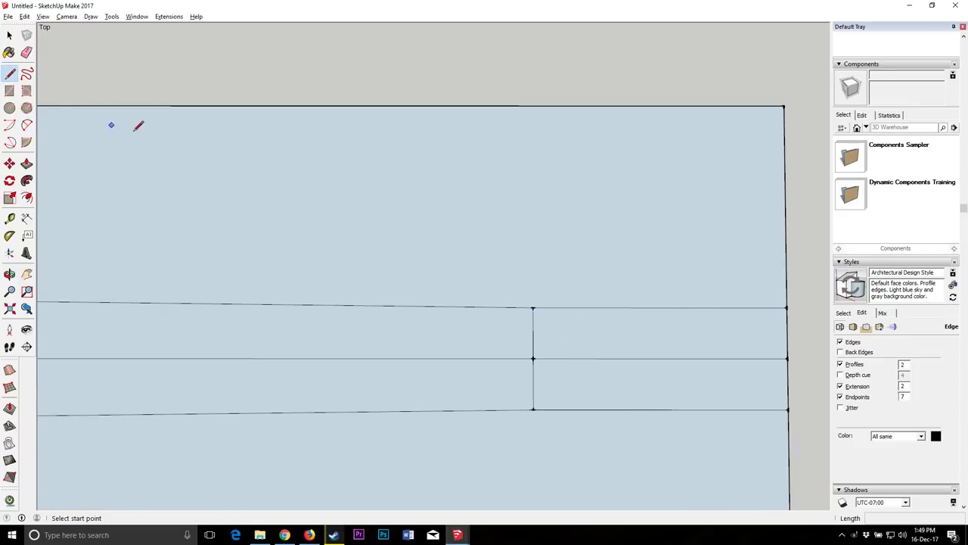
{"action": "left_click", "coordinate": [27, 125]}
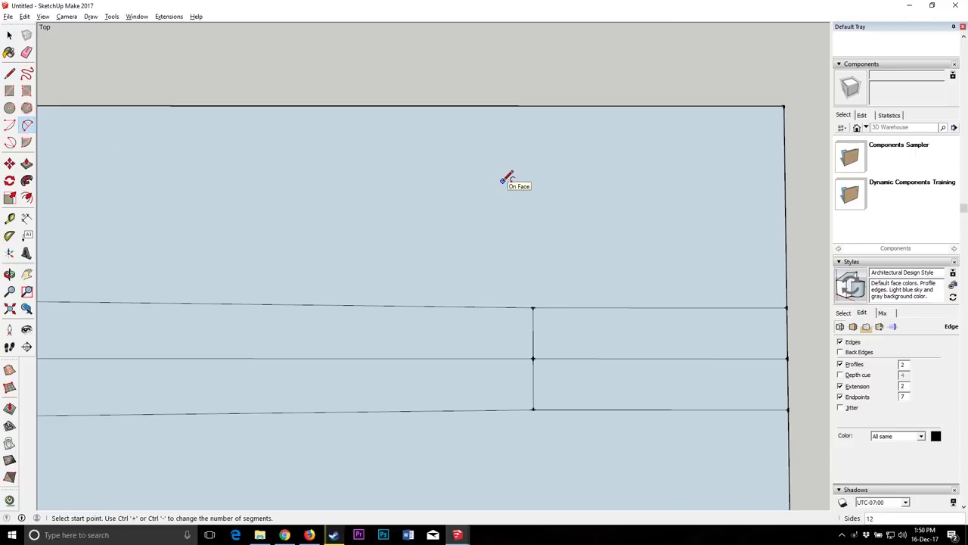
{"action": "type", "text": "2"}
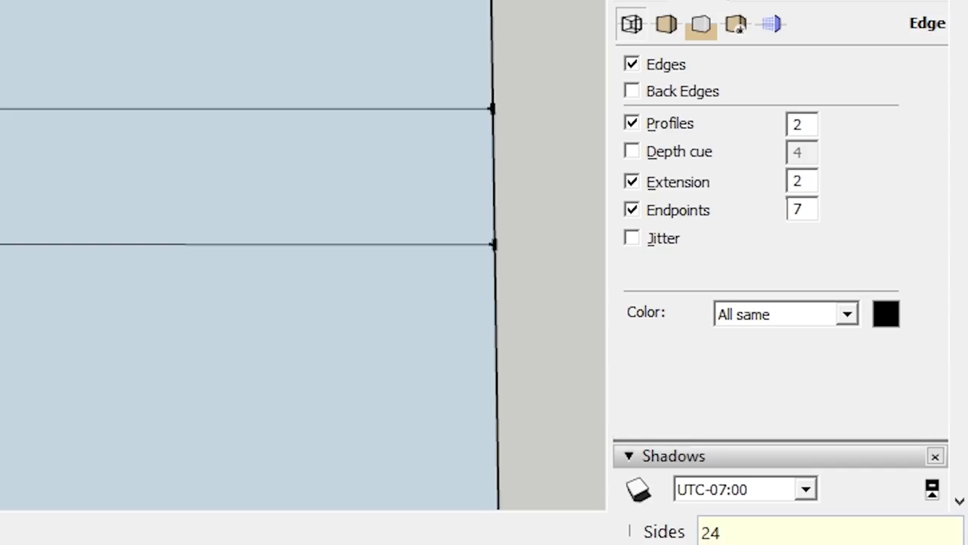
{"action": "type", "text": "4"}
{"action": "key", "text": "Return"}
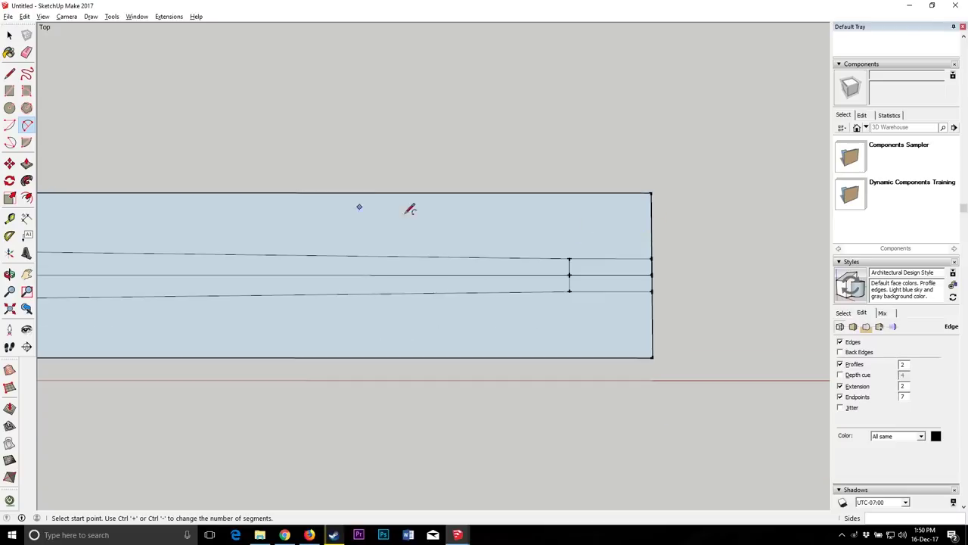
{"action": "scroll", "coordinate": [162, 199], "scroll_direction": "down", "scroll_amount": 1}
{"action": "left_click", "coordinate": [150, 209]}
{"action": "left_click", "coordinate": [582, 208]}
{"action": "scroll", "coordinate": [454, 227], "scroll_direction": "down", "scroll_amount": 2}
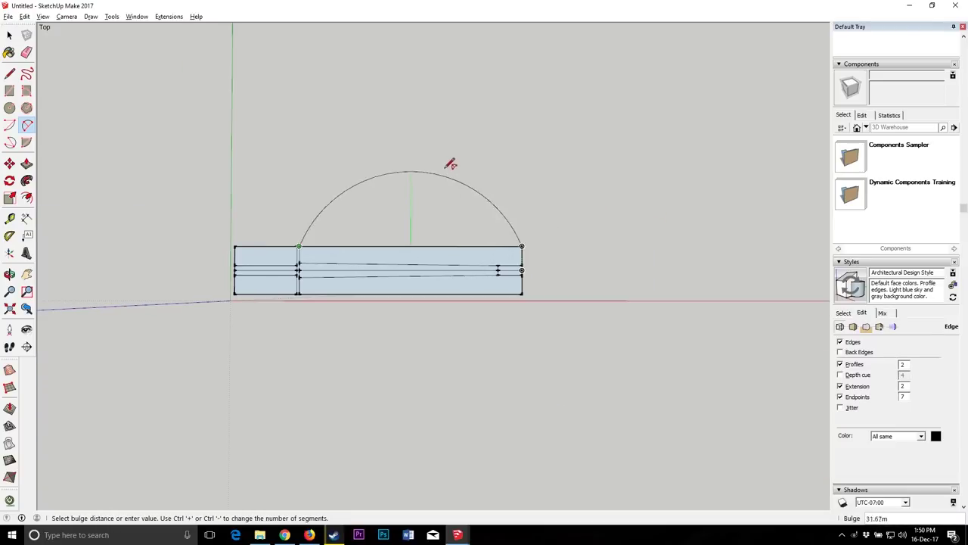
{"action": "scroll", "coordinate": [446, 108], "scroll_direction": "up", "scroll_amount": 1}
{"action": "scroll", "coordinate": [446, 107], "scroll_direction": "up", "scroll_amount": 1}
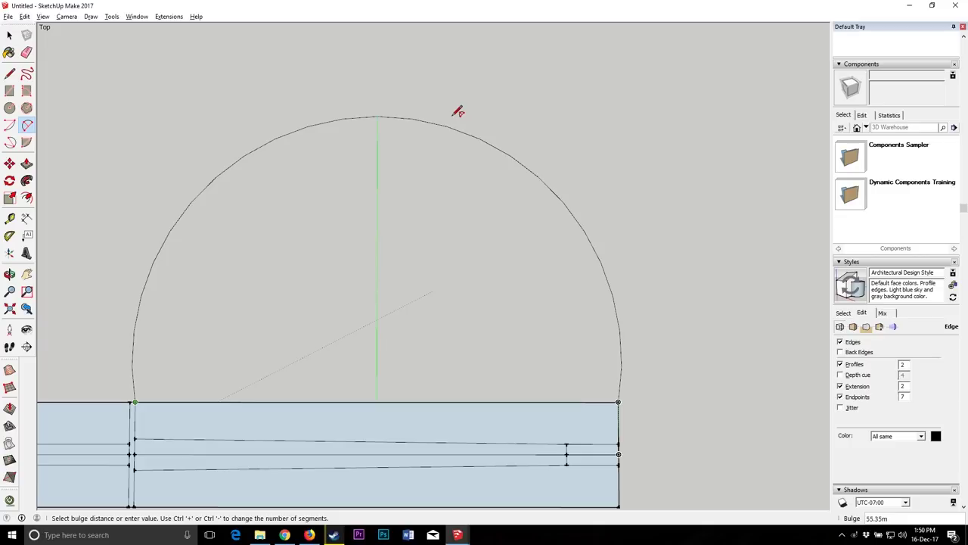
{"action": "key", "text": "Escape"}
{"action": "scroll", "coordinate": [636, 161], "scroll_direction": "down", "scroll_amount": 1}
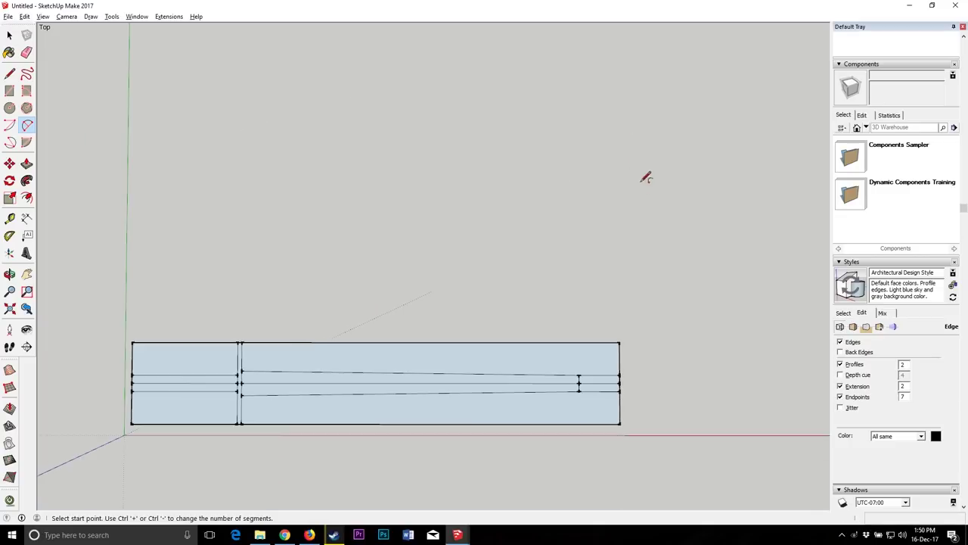
{"action": "scroll", "coordinate": [552, 369], "scroll_direction": "down", "scroll_amount": 2}
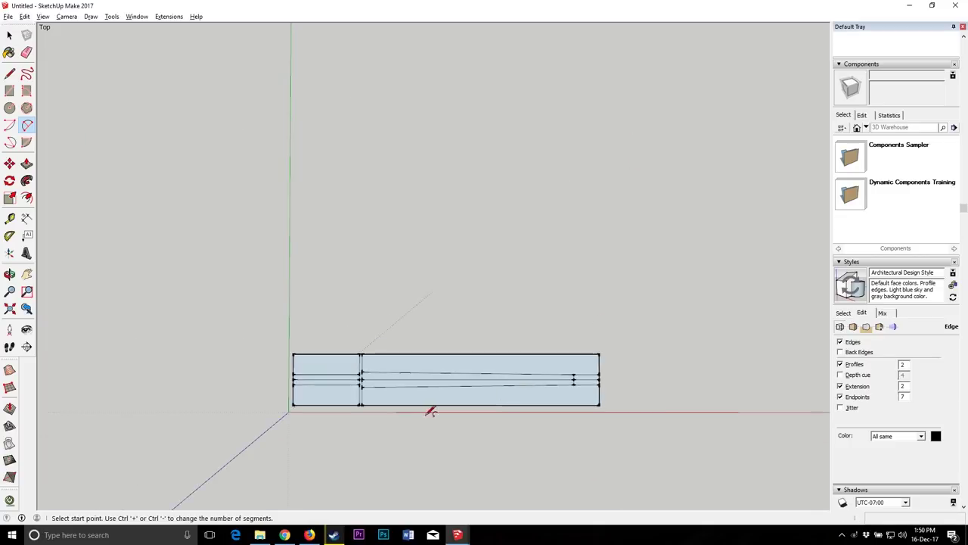
{"action": "scroll", "coordinate": [441, 404], "scroll_direction": "up", "scroll_amount": 3}
Step: Check the blade tips in the sword collection model, and return to the untitled sword drawing
{"action": "mouse_move", "coordinate": [457, 534]}
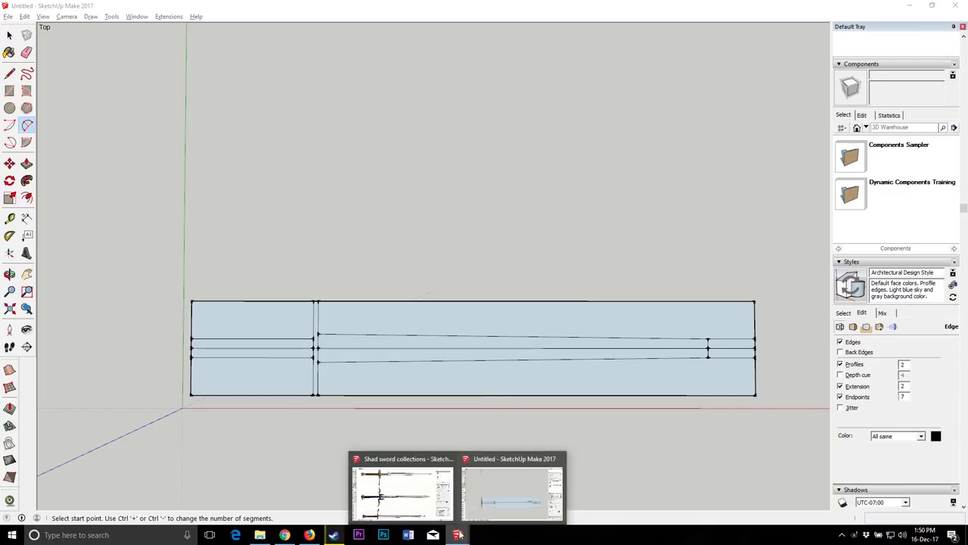
{"action": "left_click", "coordinate": [404, 500]}
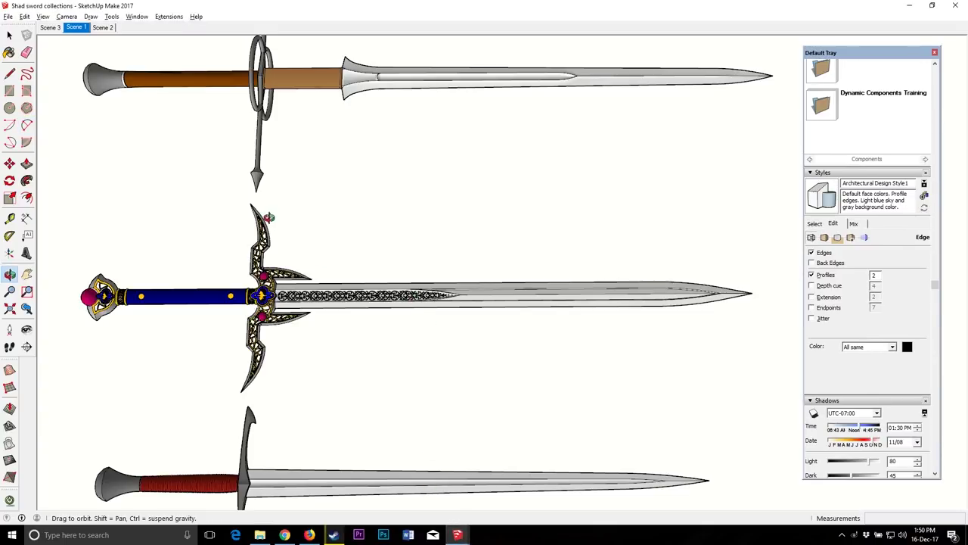
{"action": "mouse_move", "coordinate": [457, 535]}
{"action": "left_click", "coordinate": [512, 492]}
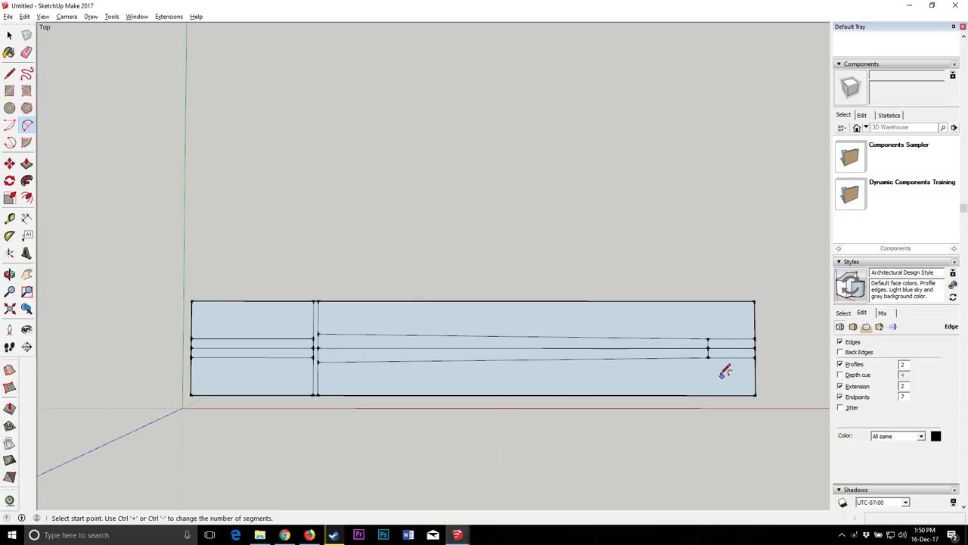
Step: Draw an arc bulging about 0.35 m from the centreline's end at the rectangle's edge to the blade's upper corner, forming the tip's upper half
{"action": "scroll", "coordinate": [760, 344], "scroll_direction": "up", "scroll_amount": 5}
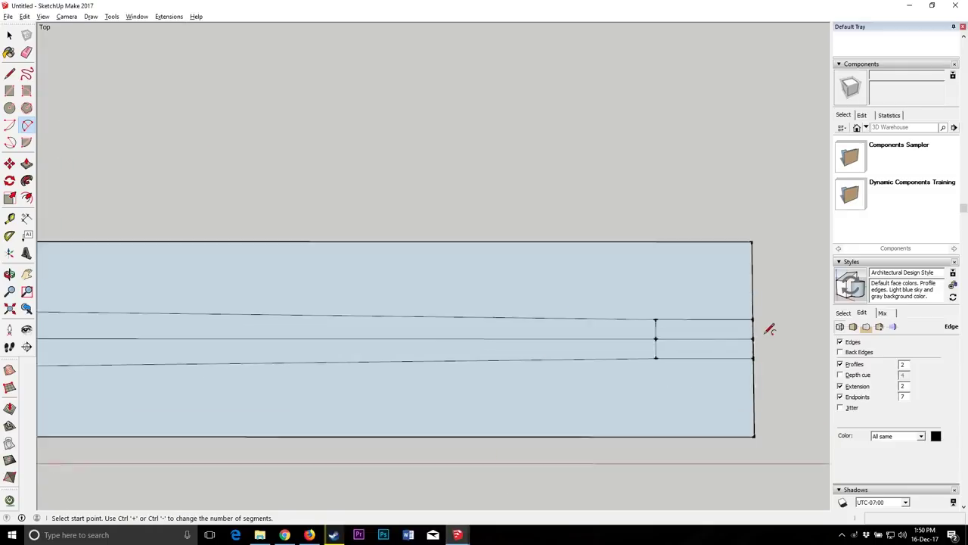
{"action": "left_click", "coordinate": [26, 124]}
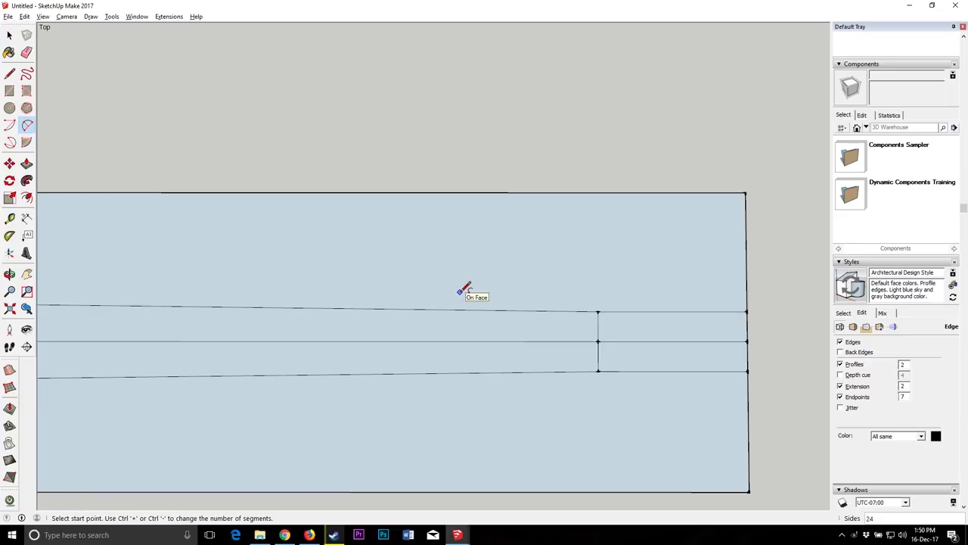
{"action": "left_click", "coordinate": [746, 341]}
{"action": "left_click", "coordinate": [597, 312]}
{"action": "scroll", "coordinate": [605, 314], "scroll_direction": "up", "scroll_amount": 2}
{"action": "scroll", "coordinate": [635, 309], "scroll_direction": "up", "scroll_amount": 1}
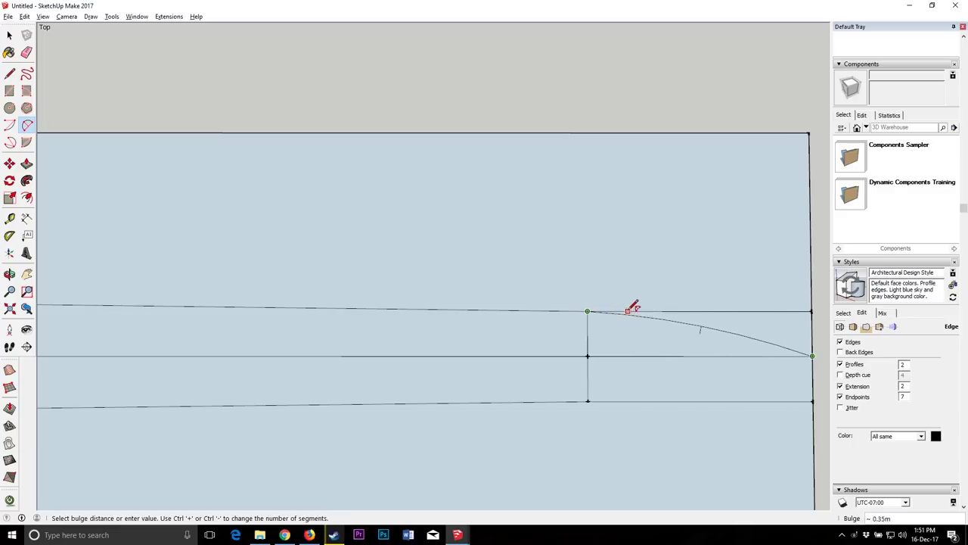
{"action": "left_click", "coordinate": [629, 310]}
Step: Draw a matching arc from the tip point to the blade's lower corner, completing the pointed end
{"action": "scroll", "coordinate": [643, 307], "scroll_direction": "down", "scroll_amount": 2}
{"action": "left_click", "coordinate": [708, 318]}
{"action": "left_click", "coordinate": [570, 346]}
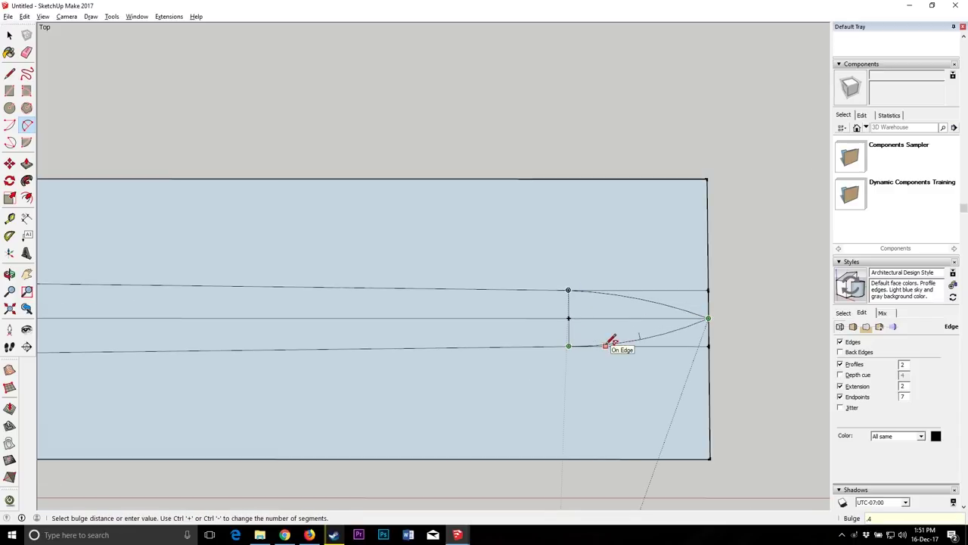
{"action": "left_click", "coordinate": [607, 344]}
{"action": "scroll", "coordinate": [692, 283], "scroll_direction": "down", "scroll_amount": 5}
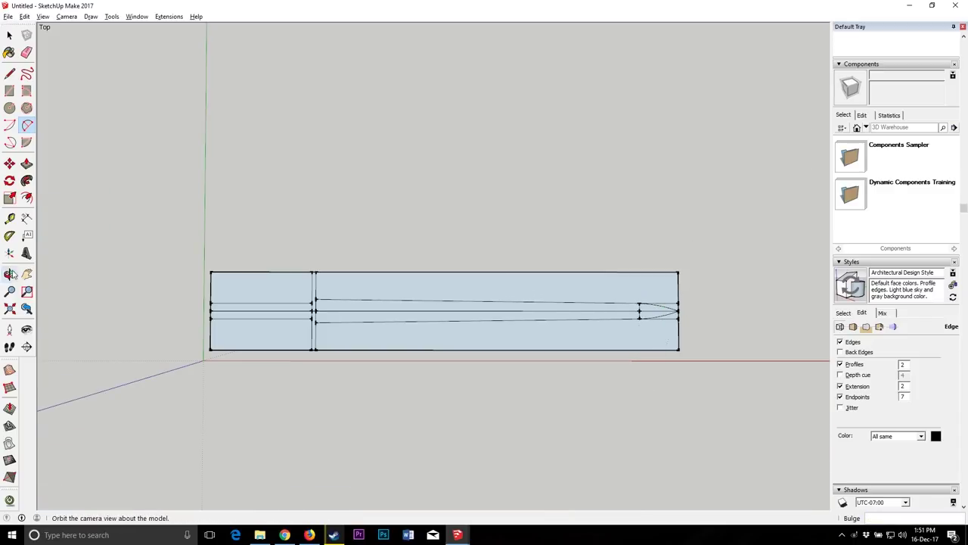
Step: Select the upper half of the blade tip and extend the selection to all connected geometry, then select only the face above the blade
{"action": "key", "text": "o"}
{"action": "left_click", "coordinate": [9, 35]}
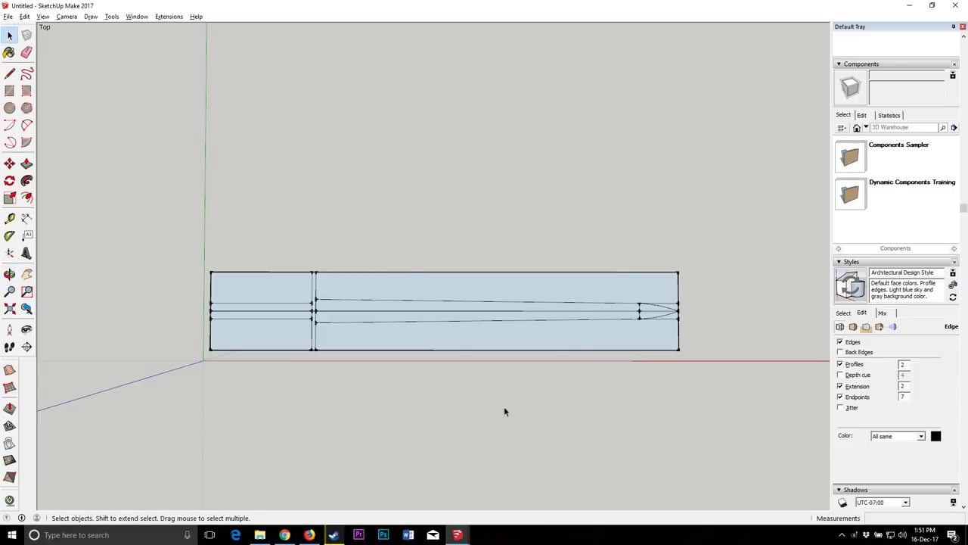
{"action": "scroll", "coordinate": [579, 330], "scroll_direction": "up", "scroll_amount": 2}
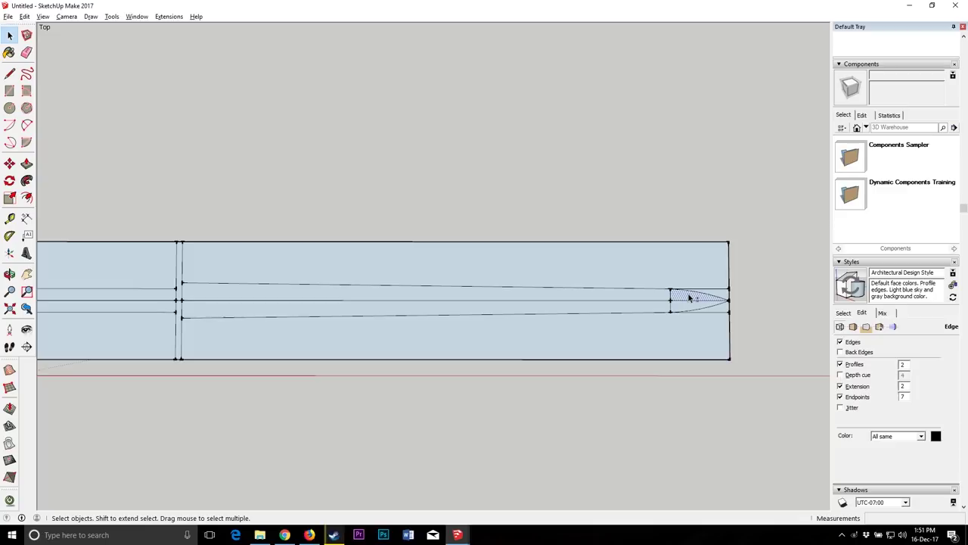
{"action": "scroll", "coordinate": [682, 307], "scroll_direction": "up", "scroll_amount": 2}
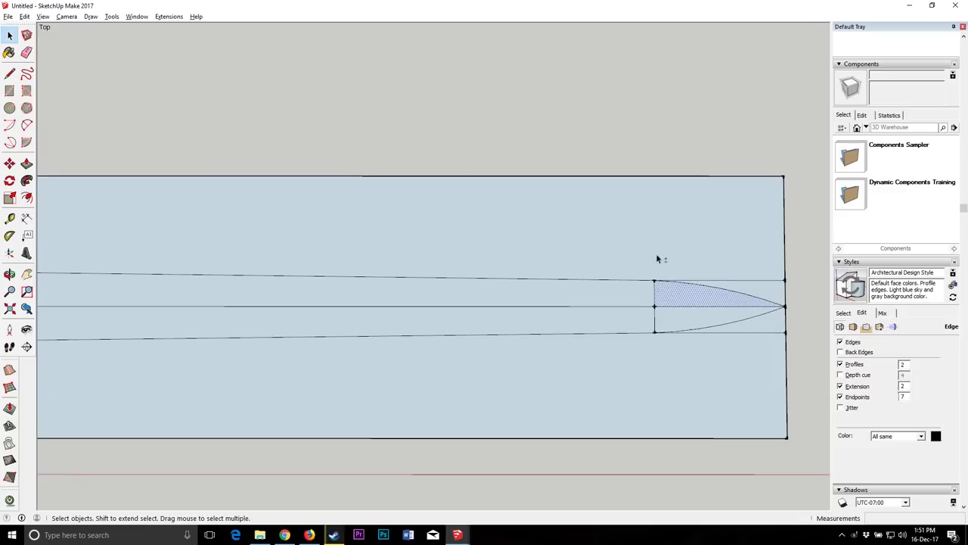
{"action": "left_click", "coordinate": [676, 296], "text": "shift"}
{"action": "left_click", "coordinate": [676, 300]}
{"action": "key", "text": "ctrl+shift+i"}
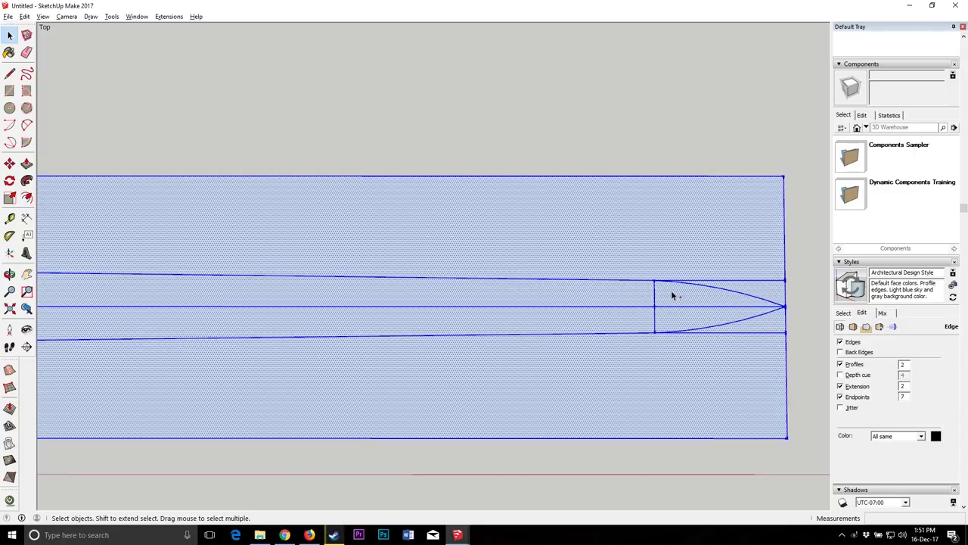
{"action": "left_click", "coordinate": [673, 235]}
Step: Select the four blade faces: both tip halves and both long tapered halves
{"action": "left_click", "coordinate": [665, 299]}
{"action": "left_click", "coordinate": [668, 323], "text": "ctrl"}
{"action": "left_click", "coordinate": [643, 321], "text": "ctrl"}
{"action": "left_click", "coordinate": [645, 297], "text": "ctrl"}
{"action": "scroll", "coordinate": [745, 298], "scroll_direction": "down", "scroll_amount": 3}
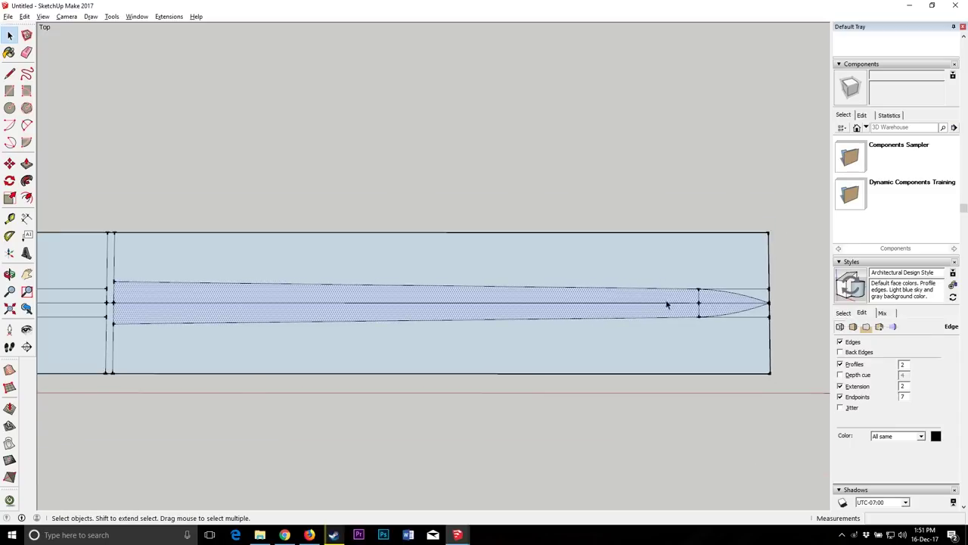
{"action": "scroll", "coordinate": [667, 305], "scroll_direction": "down", "scroll_amount": 2}
{"action": "left_click", "coordinate": [9, 164]}
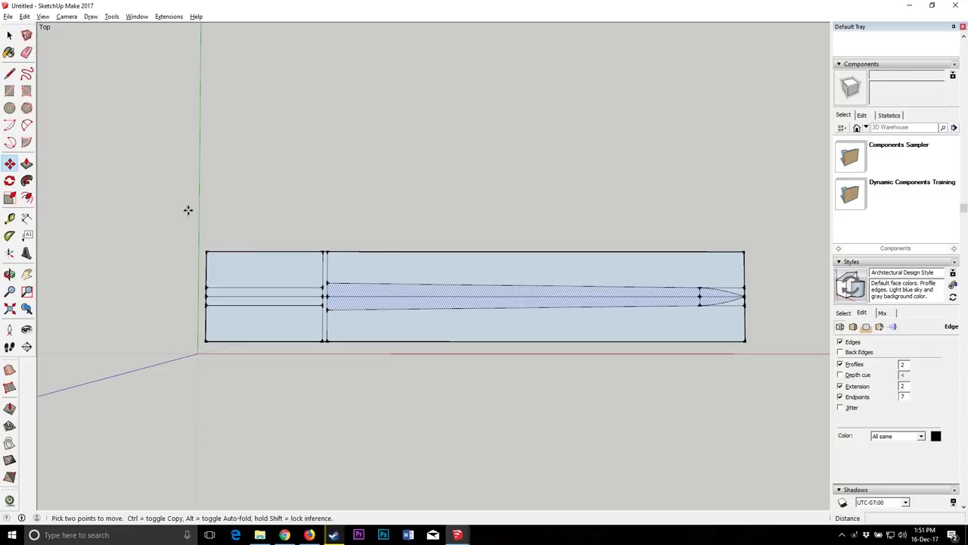
{"action": "scroll", "coordinate": [462, 279], "scroll_direction": "up", "scroll_amount": 1}
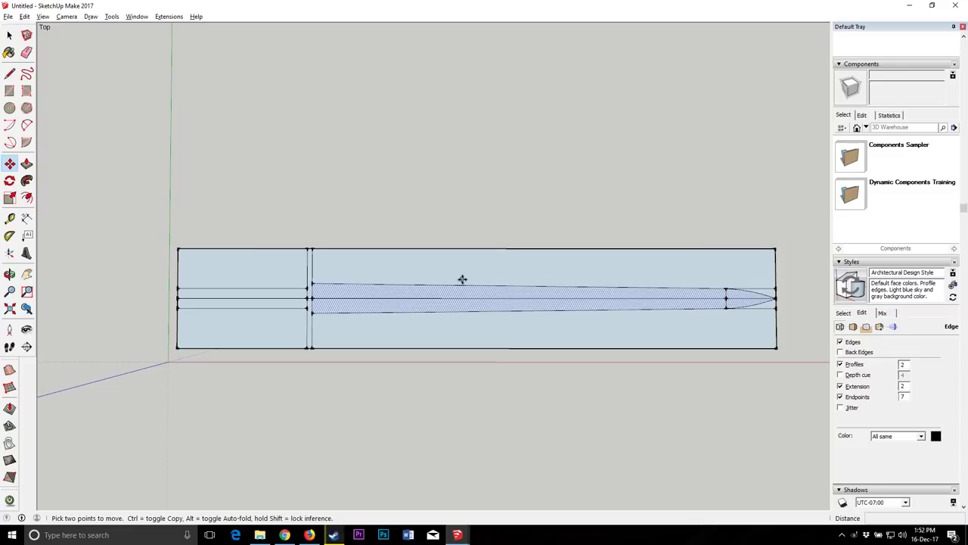
{"action": "left_click", "coordinate": [311, 313]}
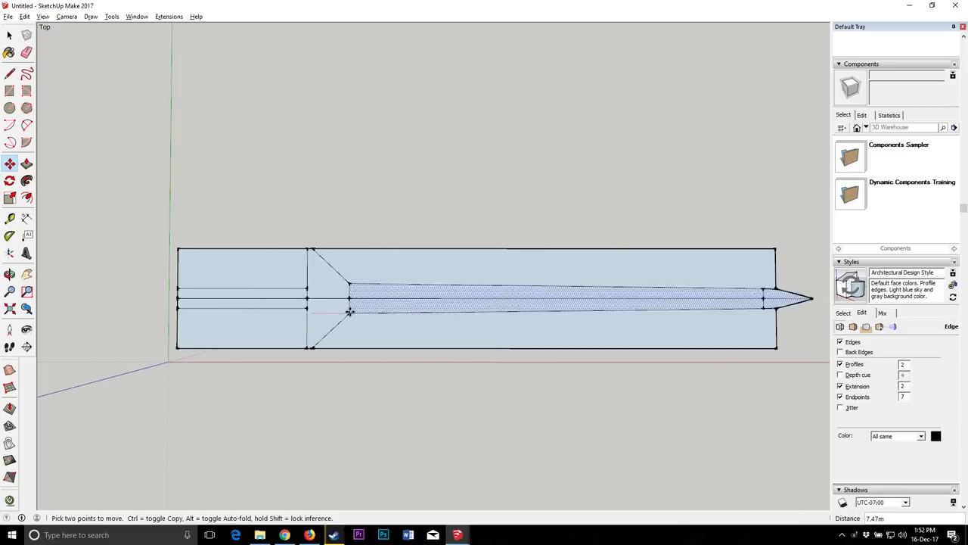
{"action": "key", "text": "Escape"}
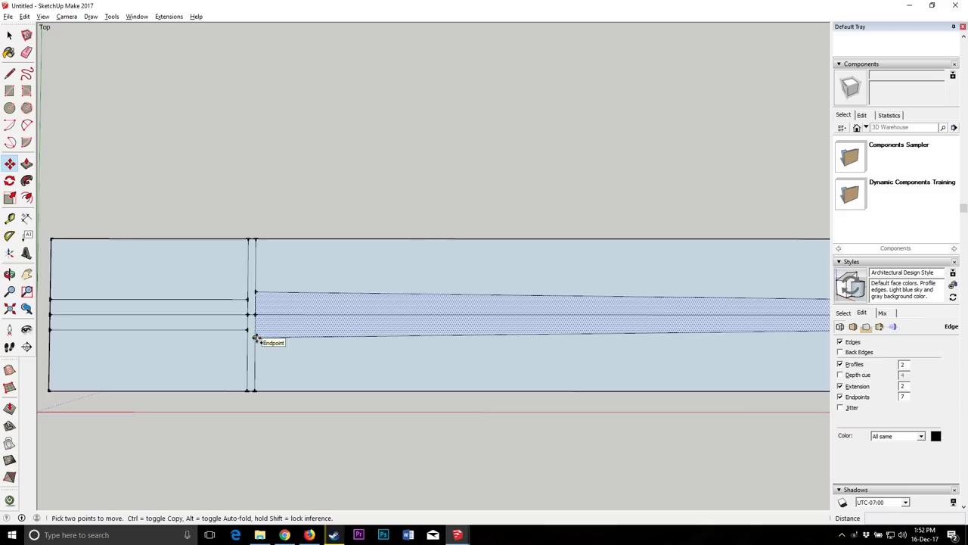
Step: Copy the four selected blade faces by their lower guard-side corner to the empty area beyond the rectangle's upper edge, and deselect them
{"action": "left_click", "coordinate": [256, 338]}
{"action": "scroll", "coordinate": [255, 276], "scroll_direction": "down", "scroll_amount": 3}
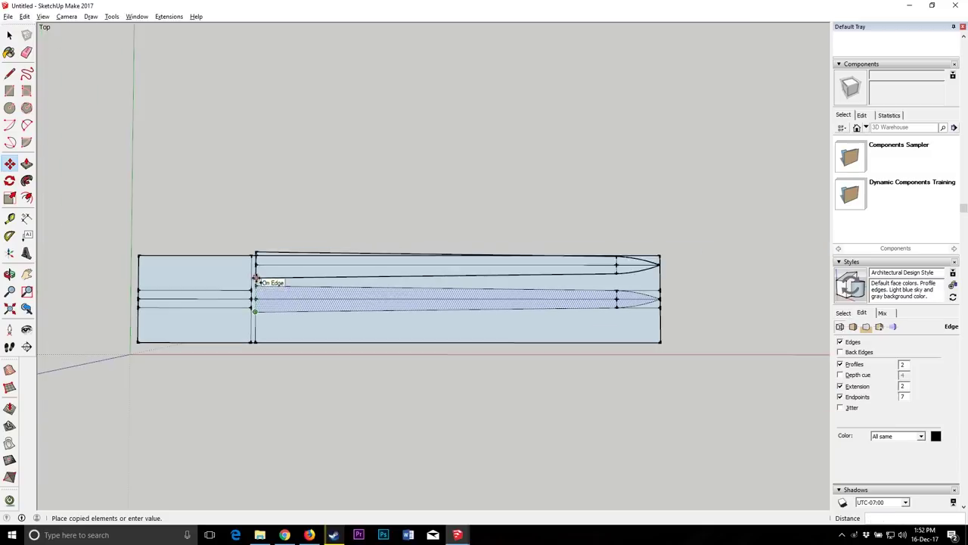
{"action": "left_click", "coordinate": [252, 110]}
{"action": "scroll", "coordinate": [355, 301], "scroll_direction": "down", "scroll_amount": 2}
{"action": "middle_click_drag", "start_coordinate": [355, 300], "coordinate": [306, 190]}
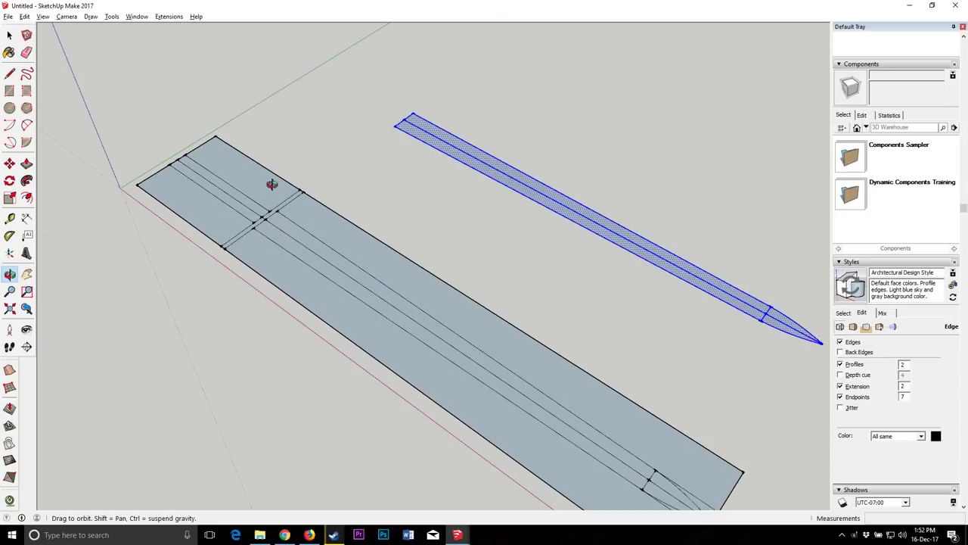
{"action": "scroll", "coordinate": [418, 322], "scroll_direction": "down", "scroll_amount": 3}
{"action": "middle_click_drag", "start_coordinate": [189, 272], "coordinate": [418, 323]}
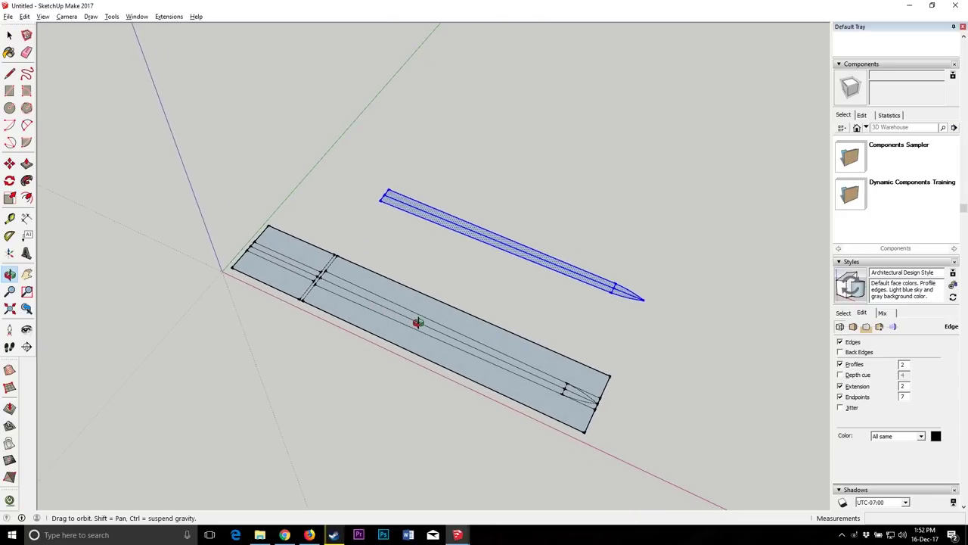
{"action": "left_click", "coordinate": [9, 36]}
{"action": "left_click", "coordinate": [305, 180]}
Step: Select the whole copied blade and move it onto the rectangle so that it overlaps the grip, guard and original blade lines
{"action": "left_click", "coordinate": [9, 275]}
{"action": "left_click_drag", "start_coordinate": [383, 310], "coordinate": [416, 314]}
{"action": "left_click_drag", "start_coordinate": [432, 208], "coordinate": [334, 323]}
{"action": "left_click_drag", "start_coordinate": [389, 411], "coordinate": [43, 69]}
{"action": "key", "text": "space"}
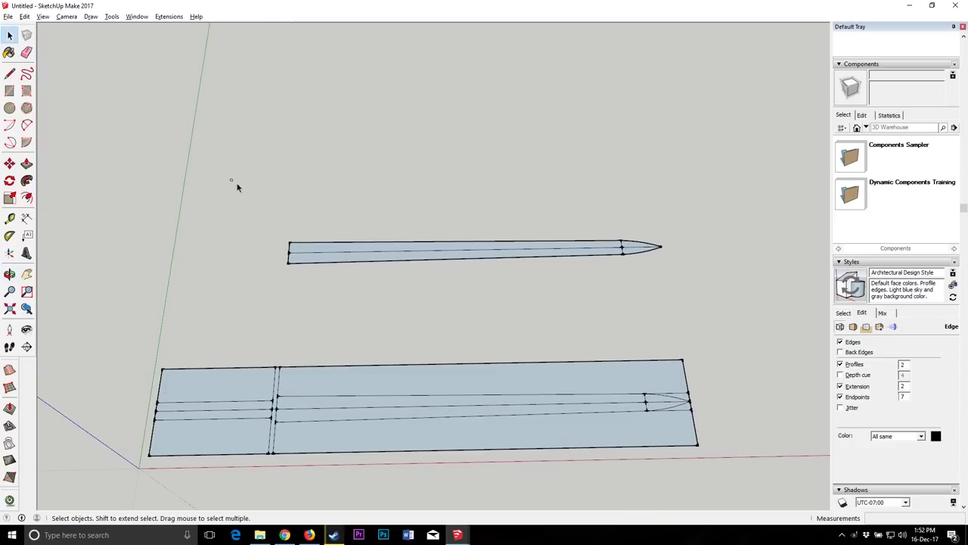
{"action": "left_click_drag", "start_coordinate": [237, 187], "coordinate": [717, 304]}
{"action": "left_click", "coordinate": [9, 164]}
{"action": "left_click", "coordinate": [289, 263]}
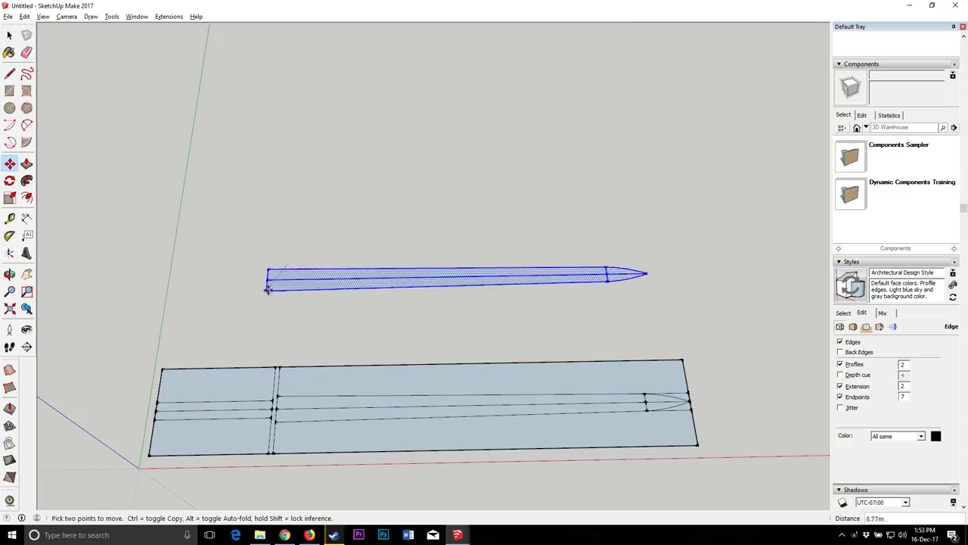
{"action": "left_click", "coordinate": [212, 408]}
{"action": "scroll", "coordinate": [568, 374], "scroll_direction": "down", "scroll_amount": 3}
{"action": "scroll", "coordinate": [416, 403], "scroll_direction": "up", "scroll_amount": 3}
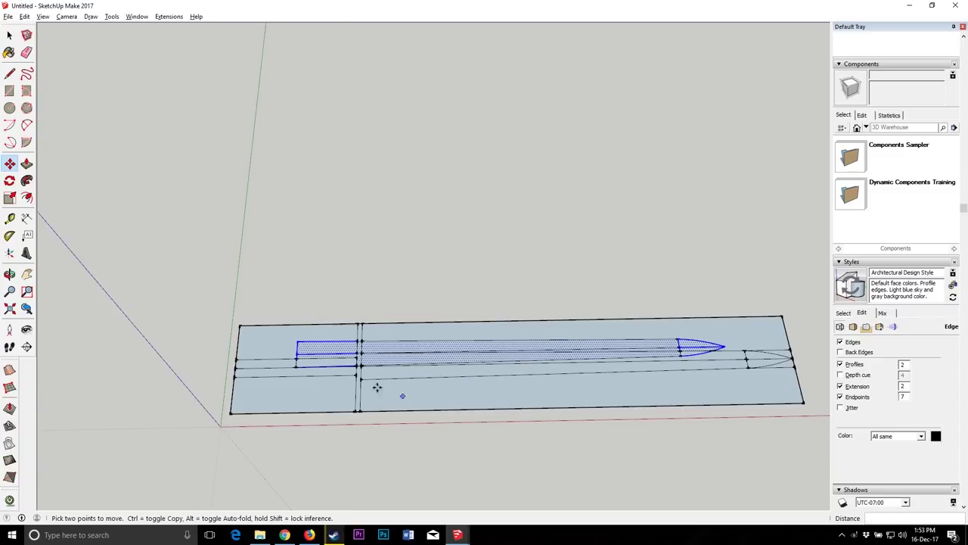
Step: Try to move the overlapping blade copy away from the original blade lines, and clear the selection
{"action": "left_click", "coordinate": [433, 398]}
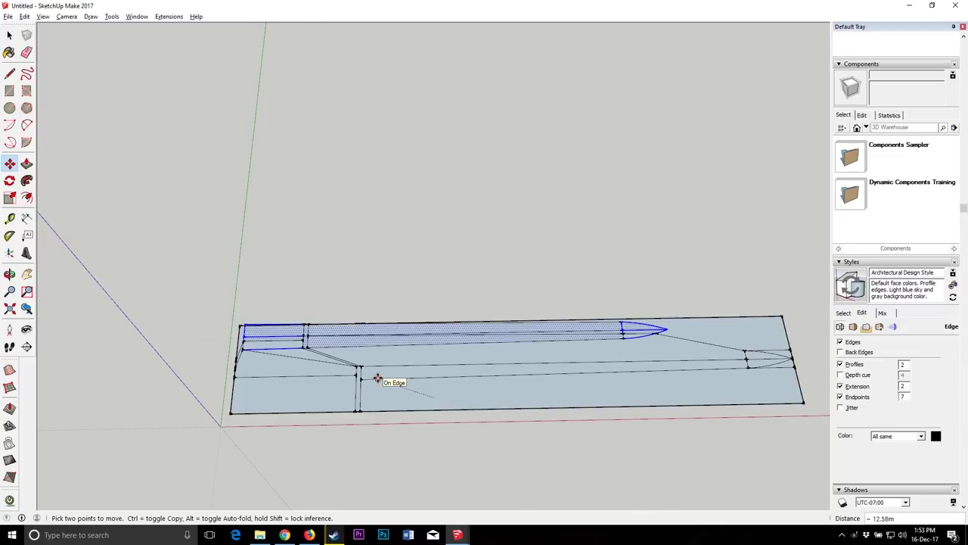
{"action": "scroll", "coordinate": [397, 370], "scroll_direction": "up", "scroll_amount": 2}
{"action": "left_click", "coordinate": [9, 36]}
{"action": "left_click", "coordinate": [246, 272]}
Step: Try to erase the overlapping blade copy's edges at its tip and along its length on the rectangle
{"action": "scroll", "coordinate": [278, 331], "scroll_direction": "down", "scroll_amount": 3}
{"action": "scroll", "coordinate": [636, 315], "scroll_direction": "up", "scroll_amount": 2}
{"action": "left_click", "coordinate": [26, 52]}
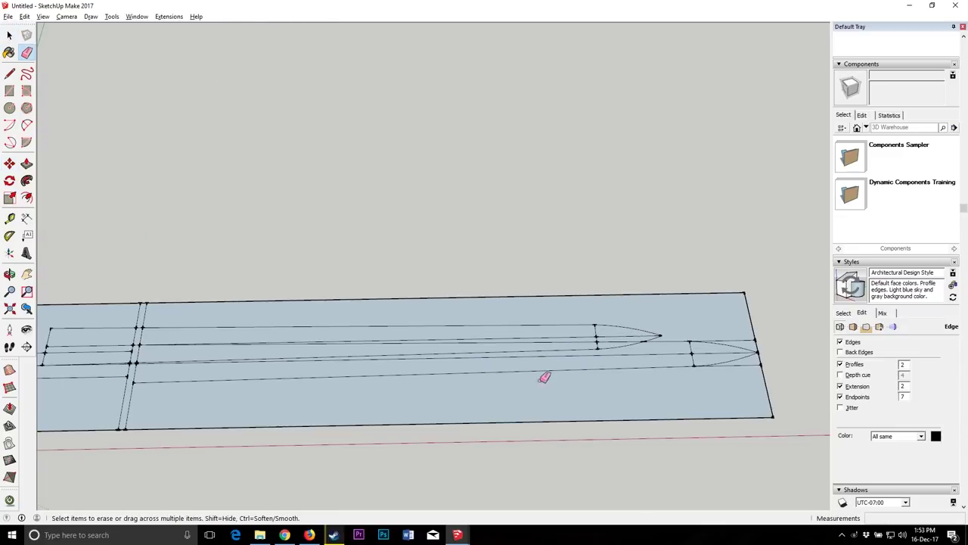
{"action": "scroll", "coordinate": [670, 329], "scroll_direction": "up", "scroll_amount": 4}
{"action": "left_click", "coordinate": [629, 340]}
{"action": "left_click", "coordinate": [496, 344]}
{"action": "left_click", "coordinate": [474, 312]}
{"action": "scroll", "coordinate": [611, 393], "scroll_direction": "down", "scroll_amount": 5}
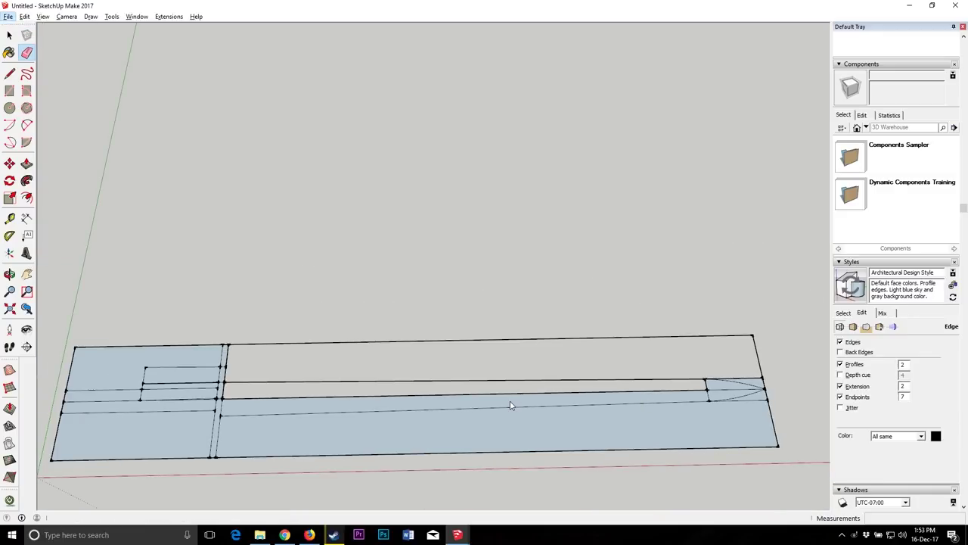
Step: Undo the edge erasures and the blade copy's move onto the rectangle
{"action": "key", "text": "ctrl+z"}
{"action": "key", "text": "ctrl+z"}
{"action": "key", "text": "ctrl+z"}
{"action": "key", "text": "ctrl+z"}
{"action": "key", "text": "ctrl+z"}
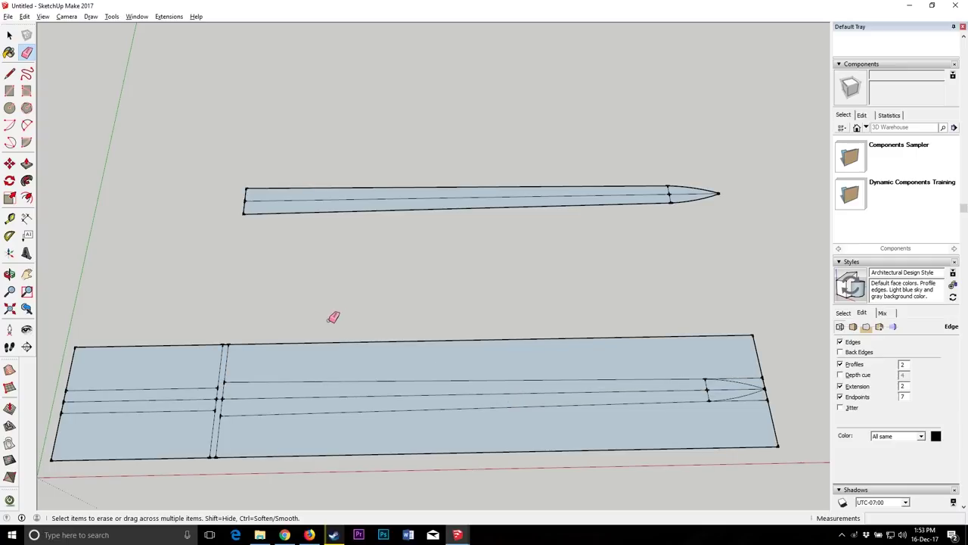
Step: Select the entire blade copy beyond the rectangle and make it a group
{"action": "scroll", "coordinate": [402, 202], "scroll_direction": "down", "scroll_amount": 1}
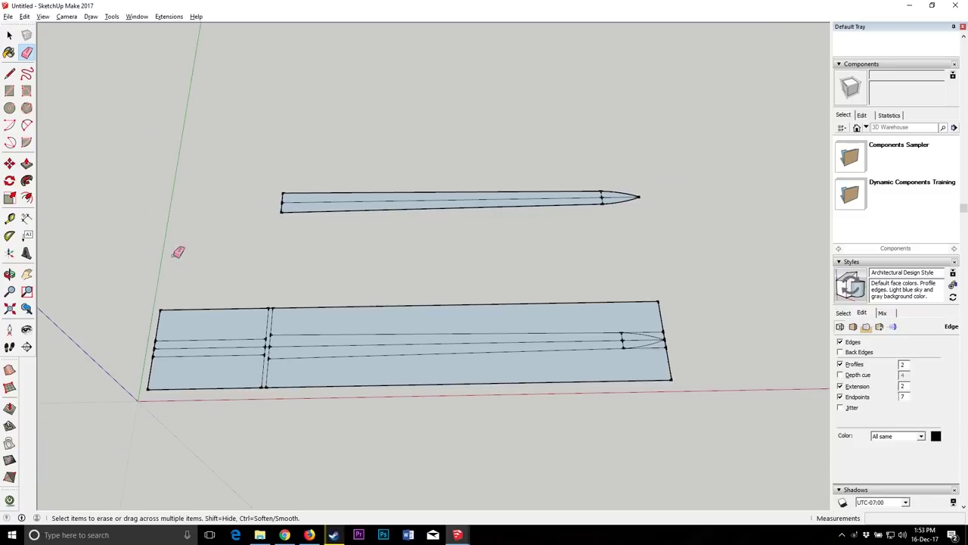
{"action": "left_click", "coordinate": [9, 274]}
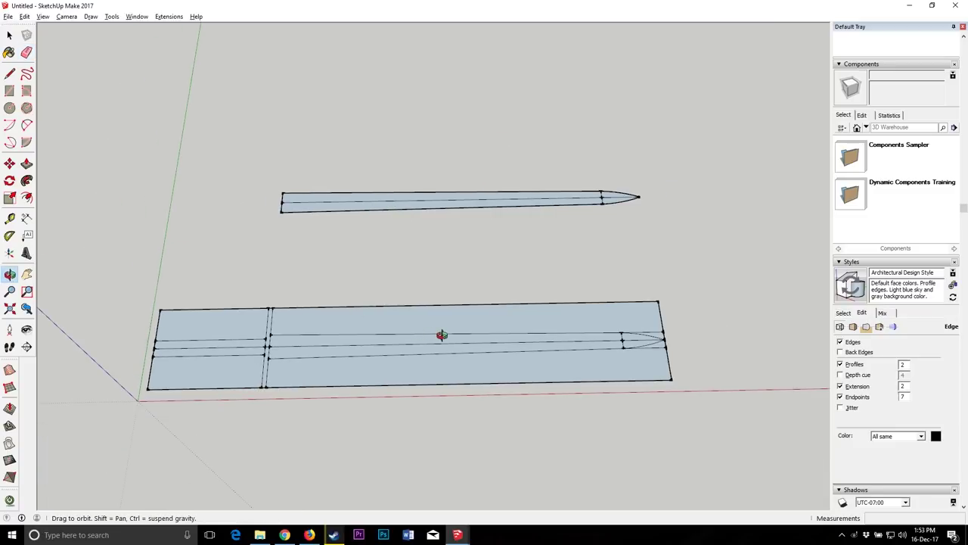
{"action": "left_click_drag", "start_coordinate": [444, 337], "coordinate": [525, 348]}
{"action": "left_click", "coordinate": [9, 35]}
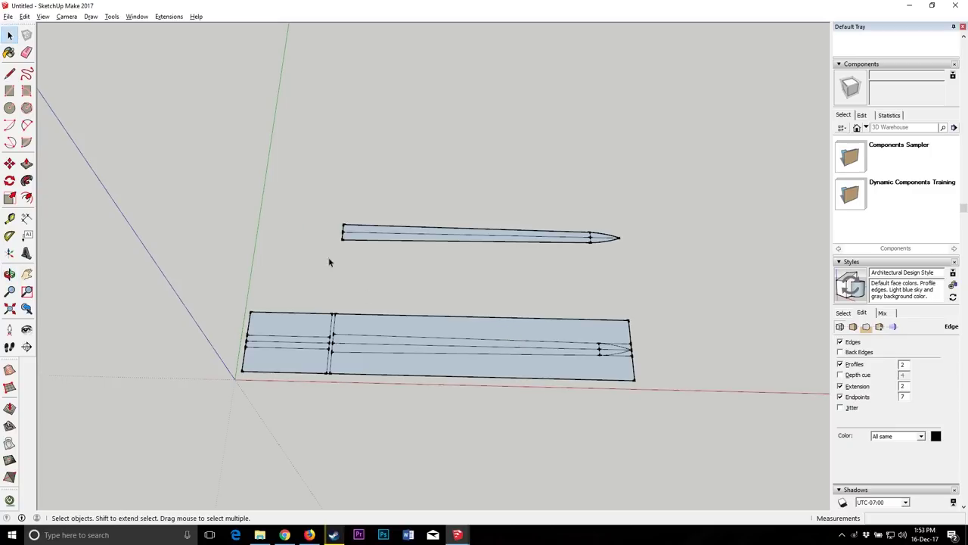
{"action": "left_click_drag", "start_coordinate": [302, 165], "coordinate": [624, 251]}
{"action": "scroll", "coordinate": [514, 231], "scroll_direction": "up", "scroll_amount": 3}
{"action": "right_click", "coordinate": [291, 231]}
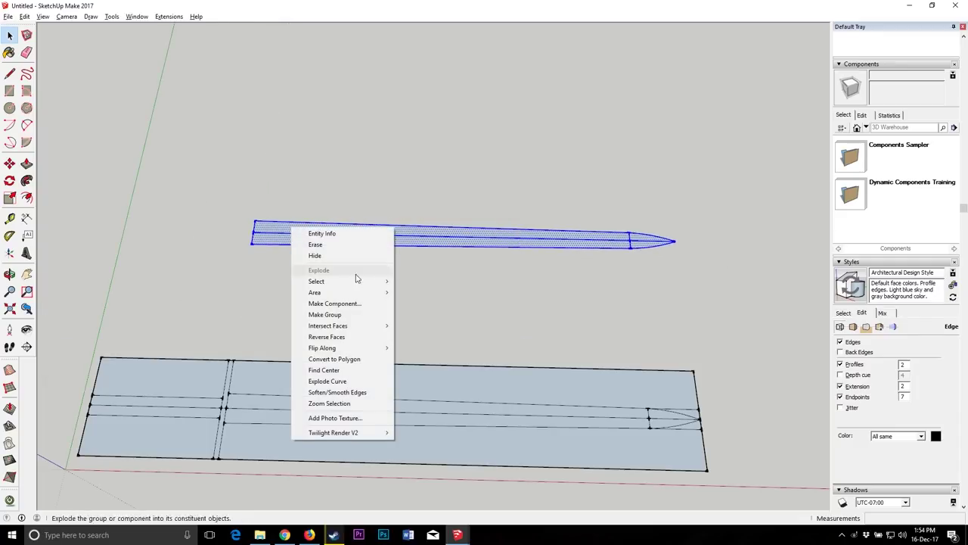
{"action": "left_click", "coordinate": [349, 320]}
Step: Move the grouped blade by its guard-side corner onto the rectangle, over the original blade lines
{"action": "scroll", "coordinate": [670, 240], "scroll_direction": "up", "scroll_amount": 3}
{"action": "scroll", "coordinate": [573, 257], "scroll_direction": "down", "scroll_amount": 1}
{"action": "left_click", "coordinate": [9, 274]}
{"action": "left_click_drag", "start_coordinate": [522, 249], "coordinate": [496, 129]}
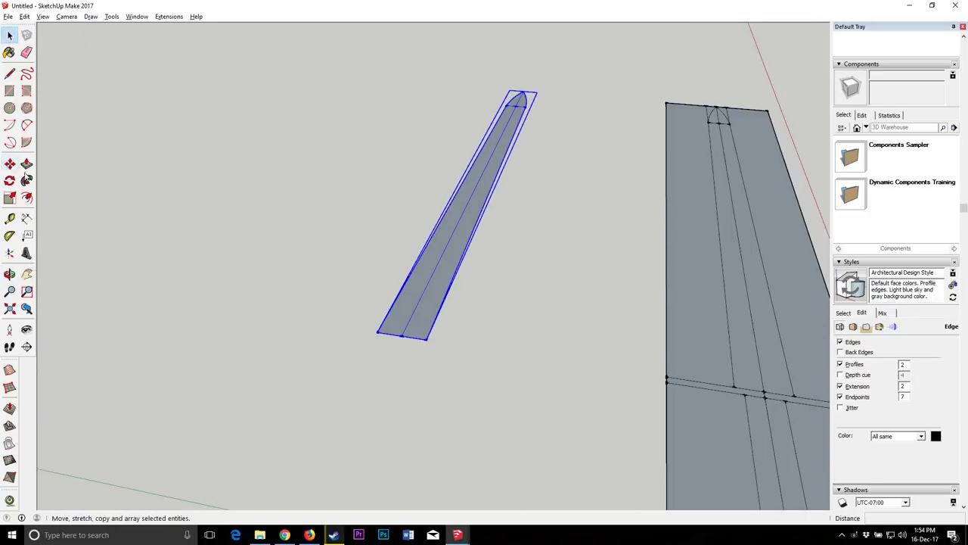
{"action": "left_click", "coordinate": [9, 162]}
{"action": "left_click", "coordinate": [376, 333]}
{"action": "middle_click_drag", "start_coordinate": [715, 367], "coordinate": [367, 348]}
{"action": "scroll", "coordinate": [373, 340], "scroll_direction": "down", "scroll_amount": 3}
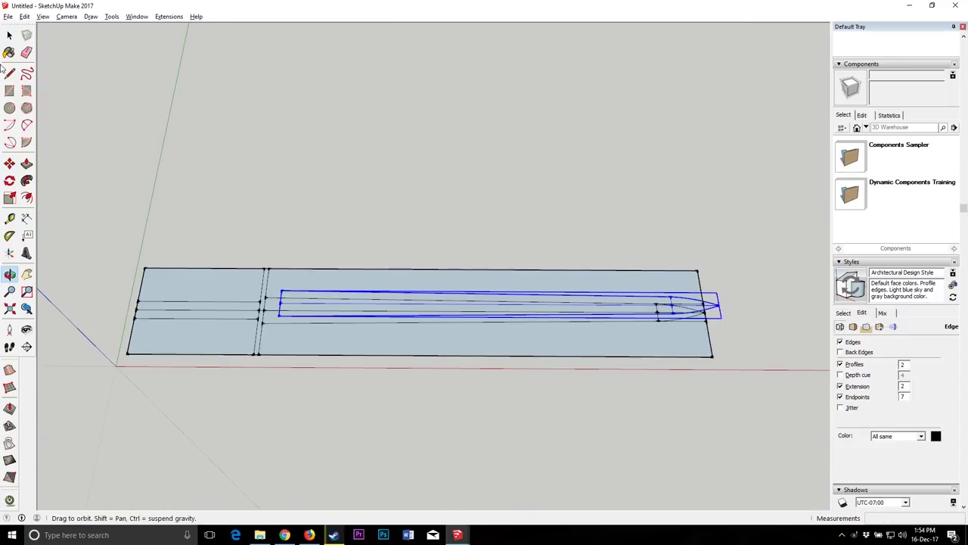
Step: Move the grouped blade back off the rectangle into the empty area beyond its upper edge, and deselect it
{"action": "left_click", "coordinate": [9, 164]}
{"action": "left_click", "coordinate": [374, 330]}
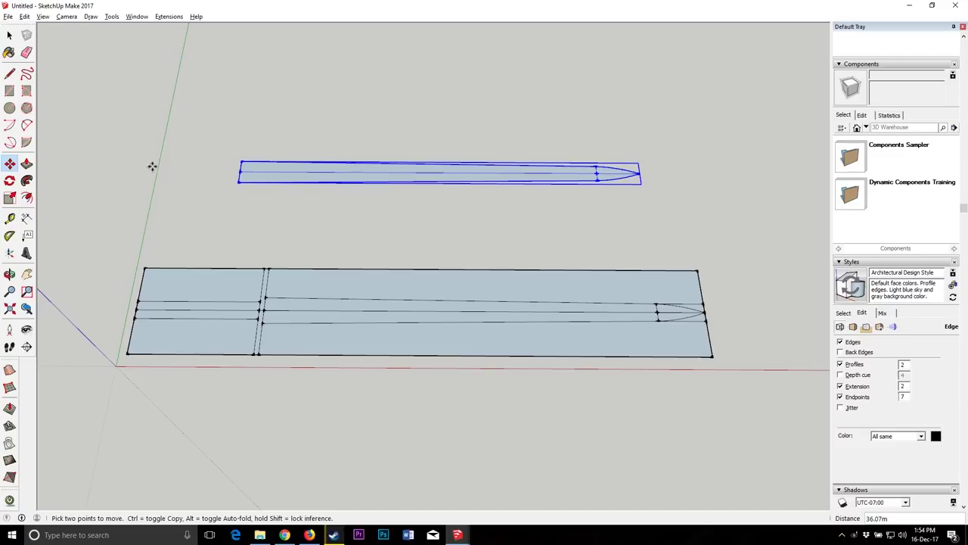
{"action": "left_click", "coordinate": [255, 315]}
{"action": "key", "text": "ctrl+z"}
{"action": "key", "text": "ctrl+z"}
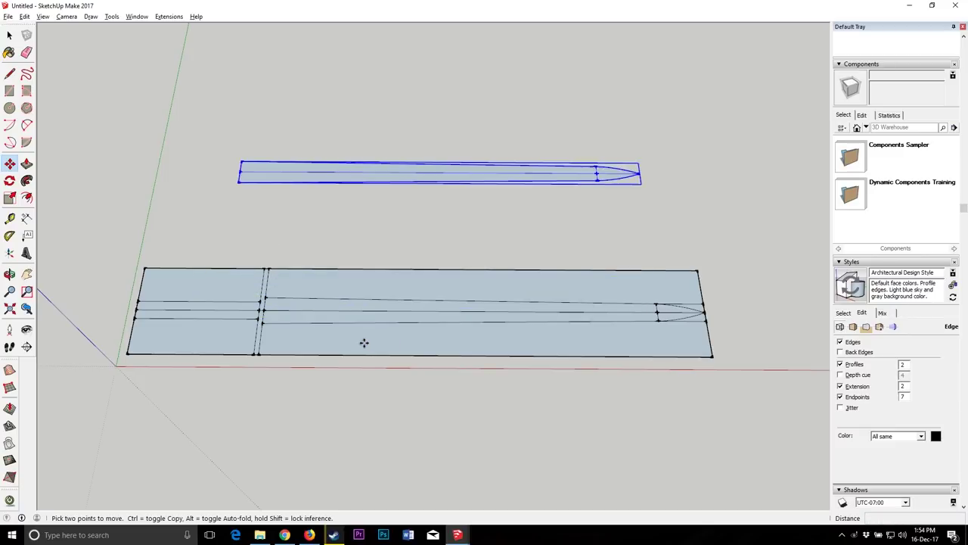
{"action": "key", "text": "ctrl+y"}
{"action": "left_click", "coordinate": [9, 35]}
{"action": "left_click", "coordinate": [230, 94]}
Step: Switch to the "Shad sword collections" model and select the sword with the brown grip and curved dark guard
{"action": "left_click", "coordinate": [458, 534]}
{"action": "left_click", "coordinate": [378, 495]}
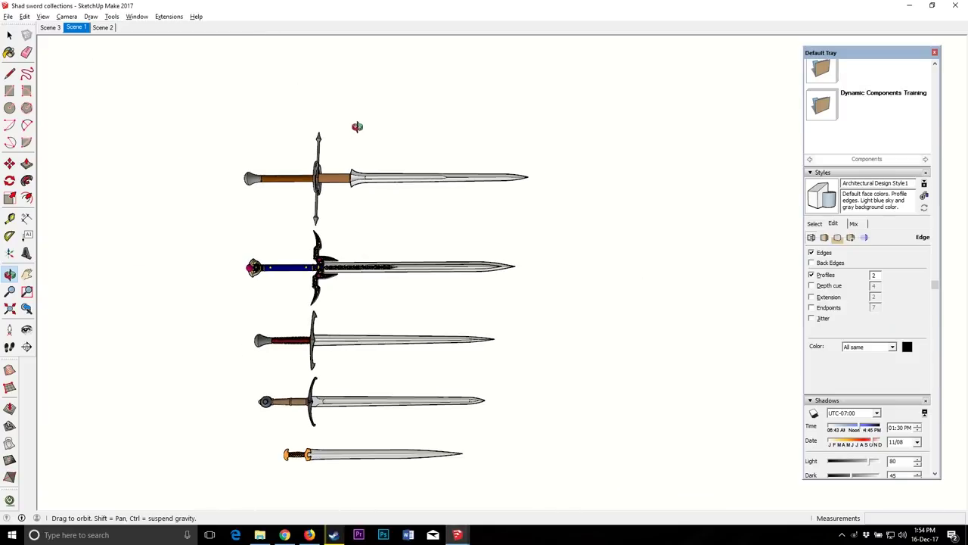
{"action": "scroll", "coordinate": [309, 399], "scroll_direction": "up", "scroll_amount": 5}
{"action": "key", "text": "space"}
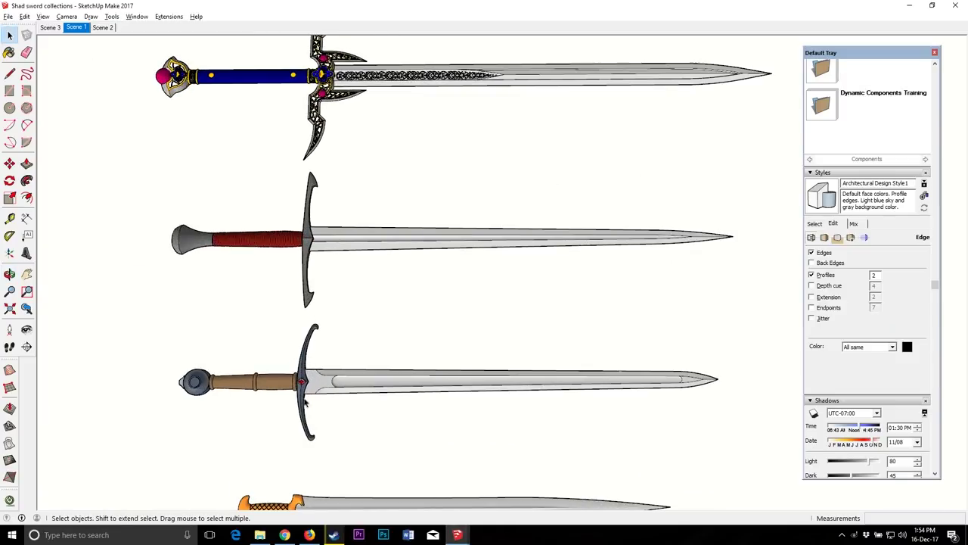
{"action": "left_click", "coordinate": [306, 401]}
{"action": "scroll", "coordinate": [422, 189], "scroll_direction": "down", "scroll_amount": 3}
{"action": "scroll", "coordinate": [379, 318], "scroll_direction": "up", "scroll_amount": 3}
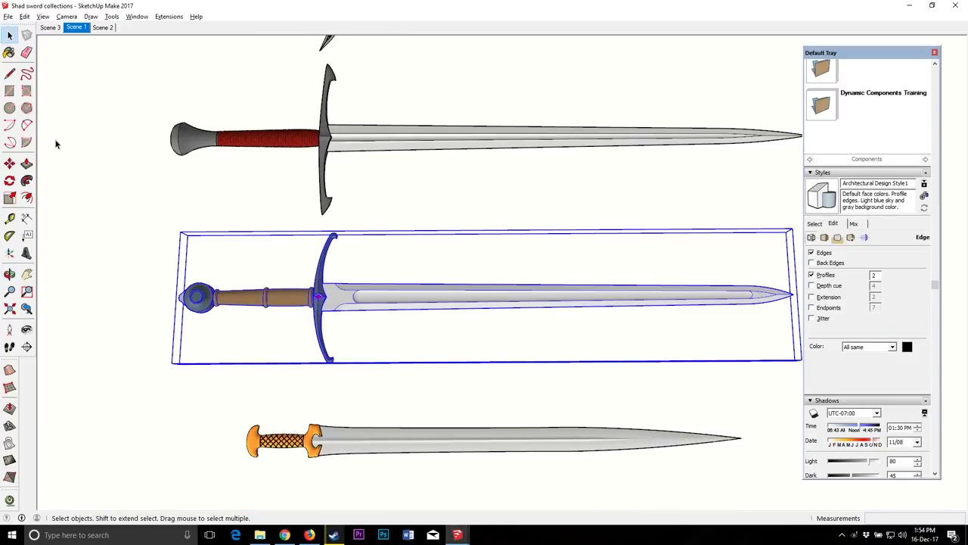
{"action": "left_click", "coordinate": [9, 163]}
{"action": "left_click", "coordinate": [96, 329]}
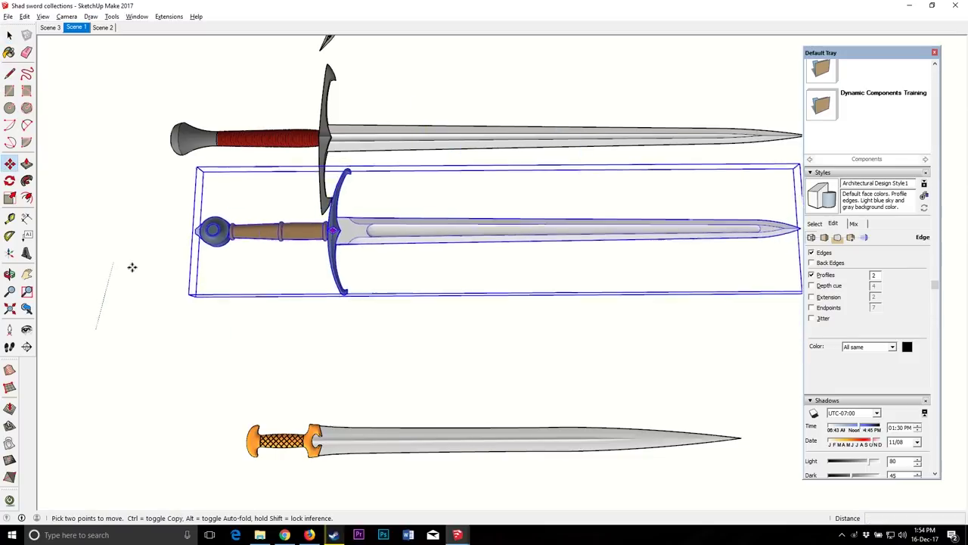
{"action": "key", "text": "Escape"}
{"action": "key", "text": "space"}
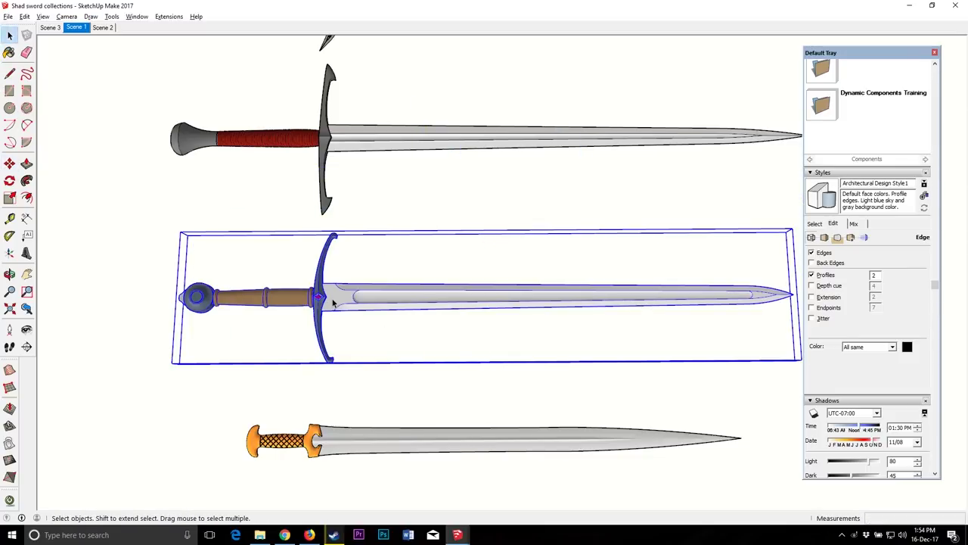
Step: Open the brown-gripped sword's group and select its guard, blade, grip and pommel in turn to examine its separate parts
{"action": "double_click", "coordinate": [333, 303]}
{"action": "scroll", "coordinate": [333, 303], "scroll_direction": "down", "scroll_amount": 2}
{"action": "left_click", "coordinate": [305, 297]}
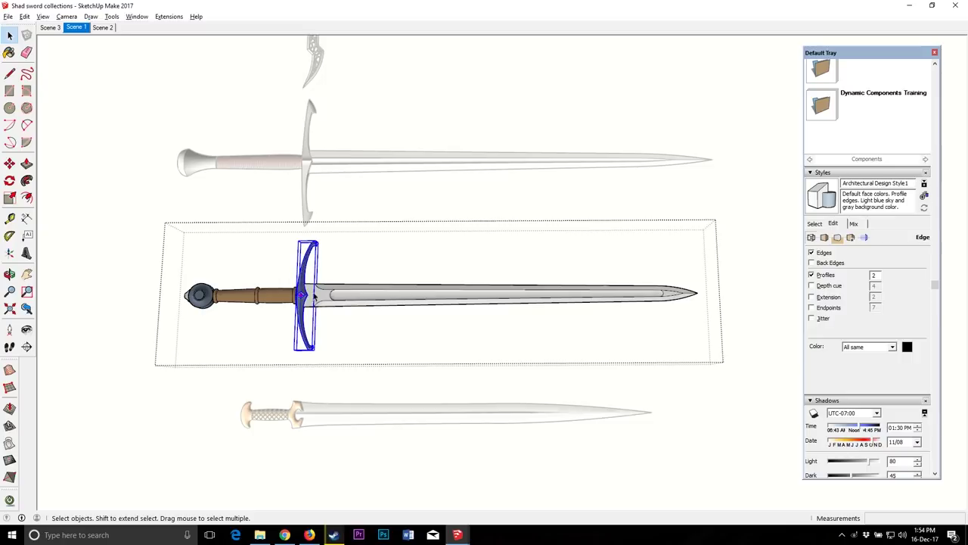
{"action": "scroll", "coordinate": [295, 333], "scroll_direction": "up", "scroll_amount": 1}
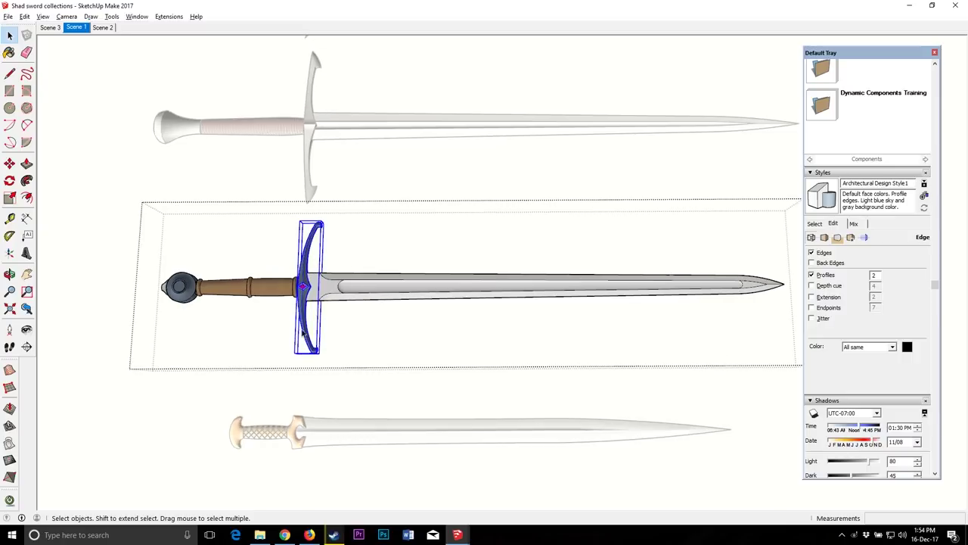
{"action": "left_click", "coordinate": [360, 289]}
{"action": "left_click", "coordinate": [238, 291]}
{"action": "left_click", "coordinate": [182, 297]}
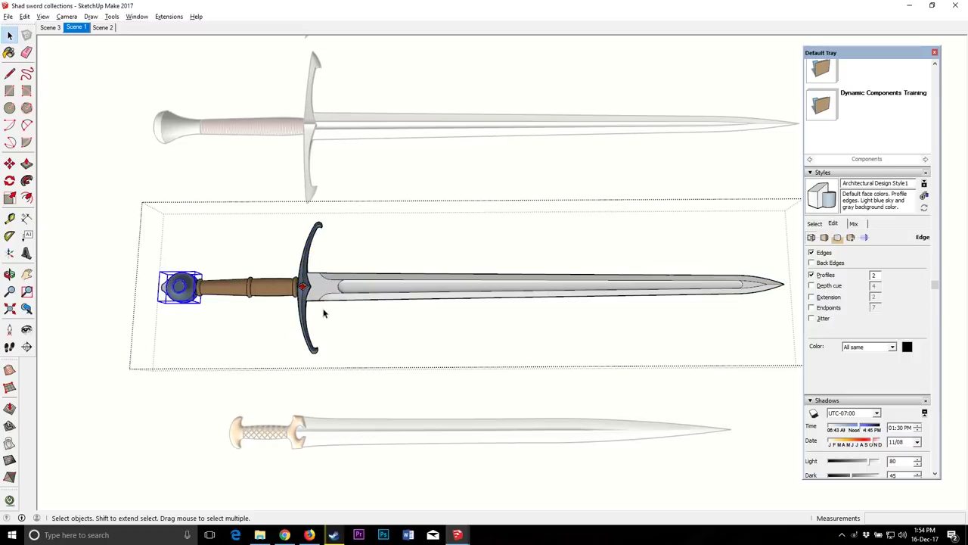
Step: Select the guard, grip and pommel together and move them sideways off the blade's tang
{"action": "left_click", "coordinate": [303, 286]}
{"action": "left_click", "coordinate": [236, 288], "text": "shift"}
{"action": "left_click", "coordinate": [182, 289], "text": "shift"}
{"action": "left_click", "coordinate": [10, 164]}
{"action": "left_click", "coordinate": [114, 321]}
{"action": "left_click", "coordinate": [121, 218]}
Step: Move the guard alone away from the grip, toward the blade's tip end
{"action": "key", "text": "space"}
{"action": "left_click", "coordinate": [308, 204]}
{"action": "key", "text": "m"}
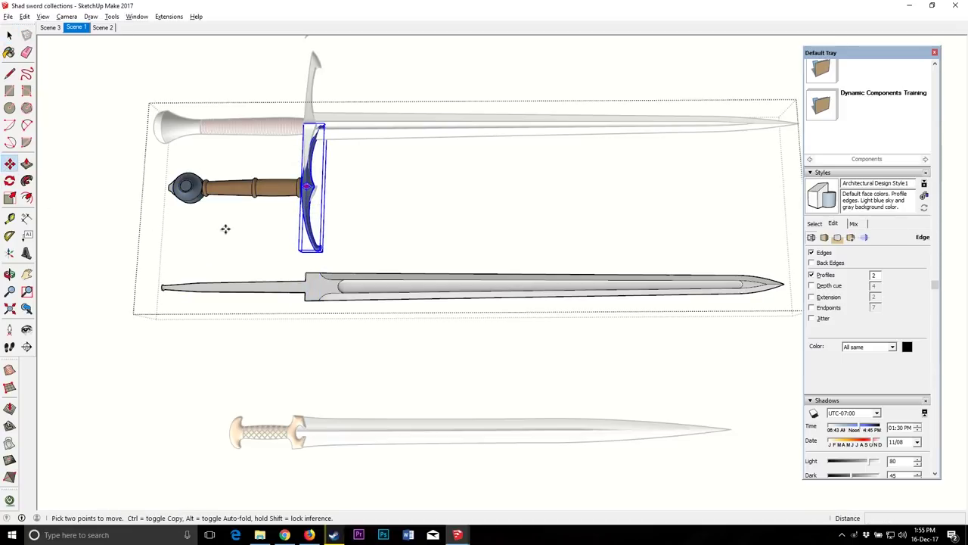
{"action": "left_click", "coordinate": [225, 227]}
{"action": "left_click", "coordinate": [281, 225]}
Step: Move the pommel alone away from the free end of the grip
{"action": "key", "text": "space"}
{"action": "left_click", "coordinate": [186, 188]}
{"action": "key", "text": "m"}
{"action": "left_click", "coordinate": [220, 219]}
{"action": "left_click", "coordinate": [183, 219]}
Step: Examine the exploded sword parts up close, selecting the guard, blade with tang, grip and pommel one by one
{"action": "left_click", "coordinate": [10, 274]}
{"action": "left_click_drag", "start_coordinate": [522, 257], "coordinate": [456, 121]}
{"action": "scroll", "coordinate": [469, 203], "scroll_direction": "up", "scroll_amount": 7}
{"action": "left_click_drag", "start_coordinate": [461, 197], "coordinate": [313, 197]}
{"action": "scroll", "coordinate": [313, 198], "scroll_direction": "down", "scroll_amount": 2}
{"action": "scroll", "coordinate": [385, 221], "scroll_direction": "up", "scroll_amount": 6}
{"action": "left_click_drag", "start_coordinate": [384, 221], "coordinate": [474, 389]}
{"action": "scroll", "coordinate": [492, 189], "scroll_direction": "down", "scroll_amount": 5}
{"action": "scroll", "coordinate": [310, 122], "scroll_direction": "up", "scroll_amount": 1}
{"action": "key", "text": "space"}
{"action": "left_click", "coordinate": [521, 312]}
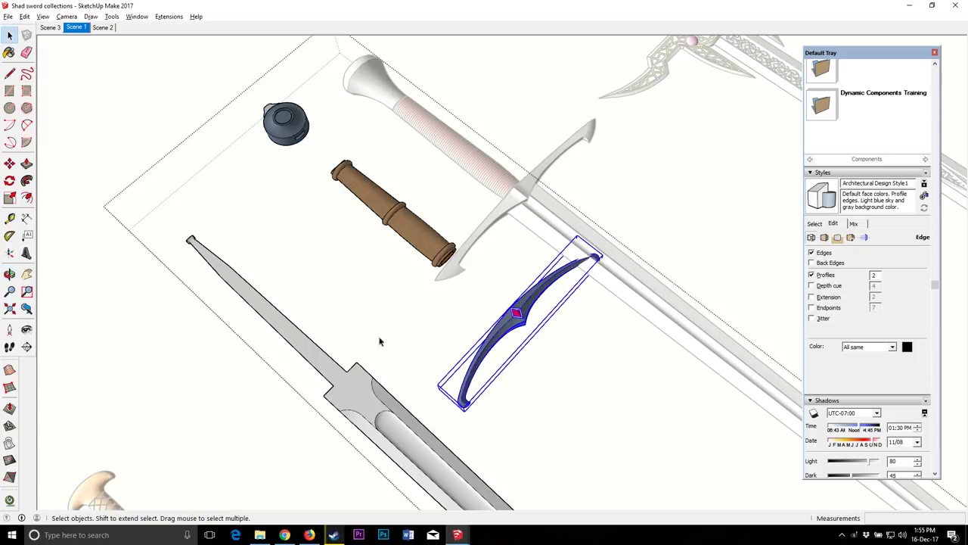
{"action": "left_click", "coordinate": [337, 386]}
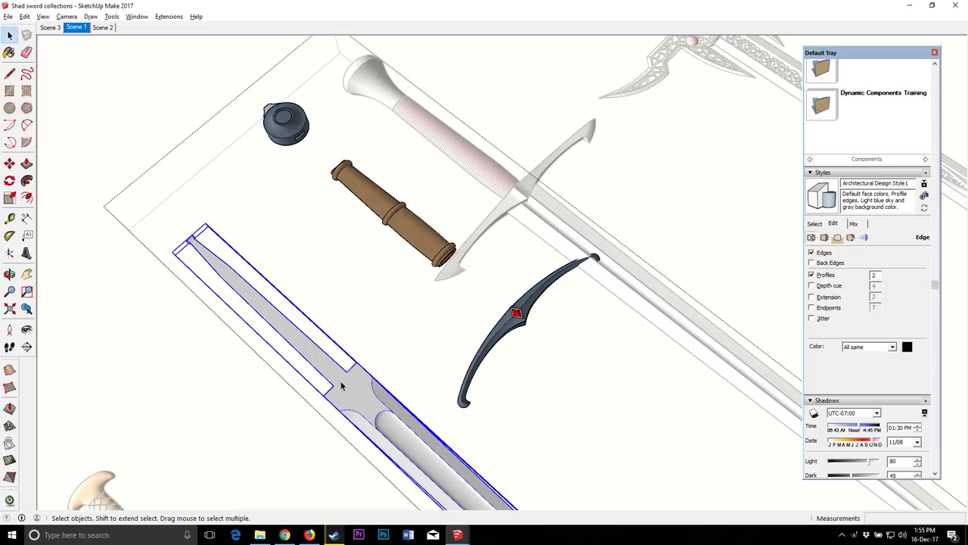
{"action": "left_click", "coordinate": [413, 243]}
{"action": "left_click", "coordinate": [286, 121]}
Step: Look over the whole exploded sword beside the other swords, and leave the selection
{"action": "key", "text": "o"}
{"action": "left_click_drag", "start_coordinate": [286, 121], "coordinate": [590, 307]}
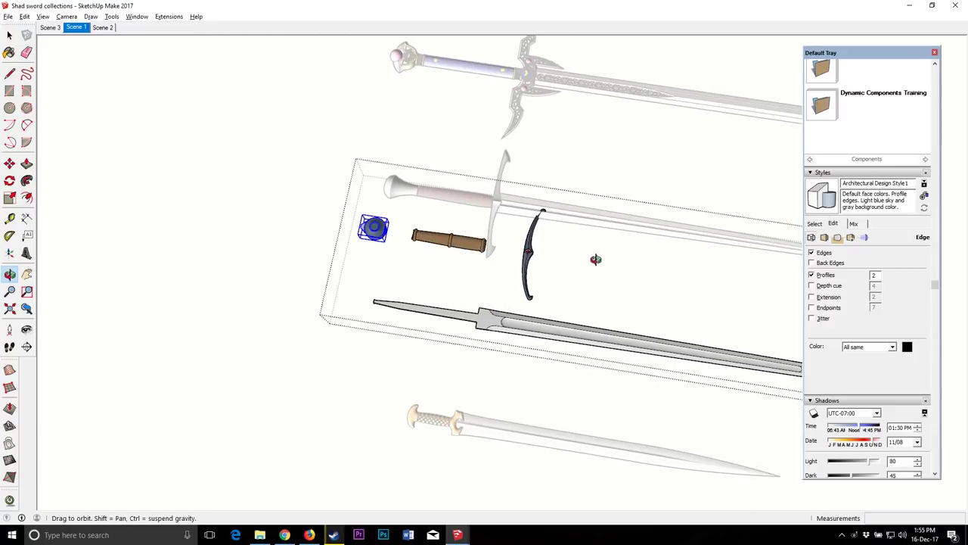
{"action": "scroll", "coordinate": [581, 281], "scroll_direction": "up", "scroll_amount": 2}
{"action": "left_click_drag", "start_coordinate": [390, 350], "coordinate": [596, 293]}
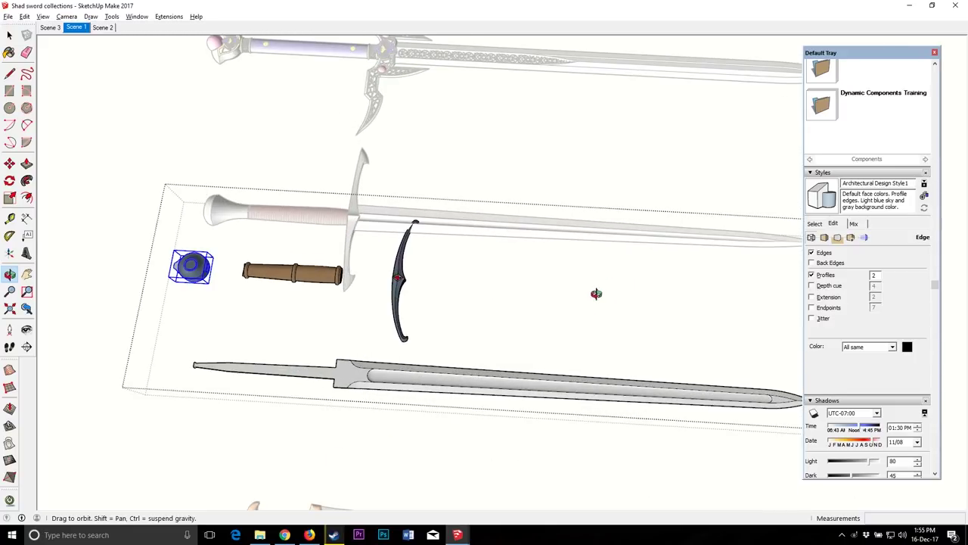
{"action": "left_click_drag", "start_coordinate": [605, 404], "coordinate": [696, 395]}
{"action": "key", "text": "space"}
{"action": "key", "text": "Escape"}
Step: Switch back to the Untitled model and draw a vertical line about 2 m high from the midpoint of the blade copy's guard-side end
{"action": "left_click", "coordinate": [462, 535]}
{"action": "left_click", "coordinate": [505, 496]}
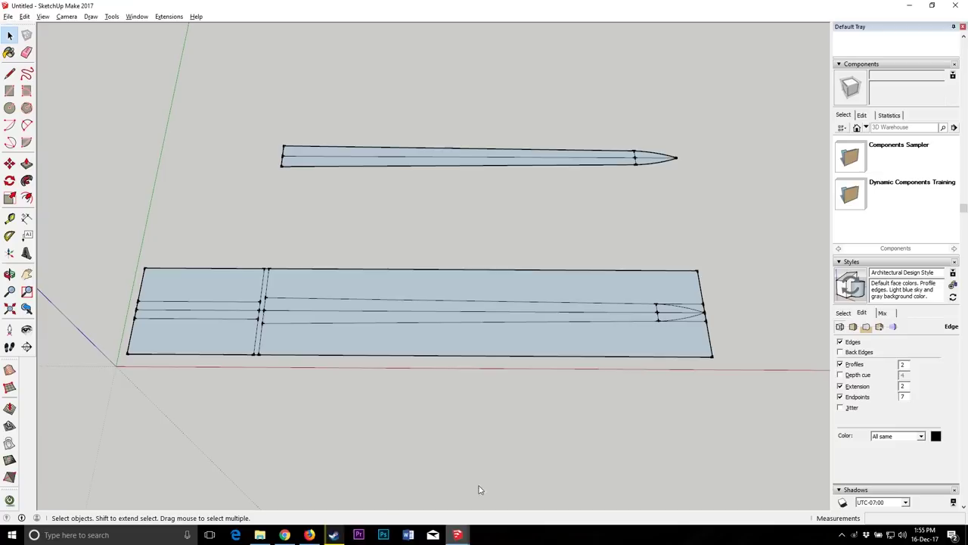
{"action": "left_click", "coordinate": [9, 275]}
{"action": "mouse_move", "coordinate": [412, 390]}
{"action": "left_mouse_down"}
{"action": "mouse_move", "coordinate": [416, 348]}
{"action": "mouse_move", "coordinate": [374, 346]}
{"action": "left_mouse_up"}
{"action": "scroll", "coordinate": [376, 346], "scroll_direction": "down", "scroll_amount": 3}
{"action": "scroll", "coordinate": [533, 240], "scroll_direction": "up", "scroll_amount": 4}
{"action": "left_click_drag", "start_coordinate": [494, 283], "coordinate": [459, 260]}
{"action": "scroll", "coordinate": [570, 246], "scroll_direction": "down", "scroll_amount": 2}
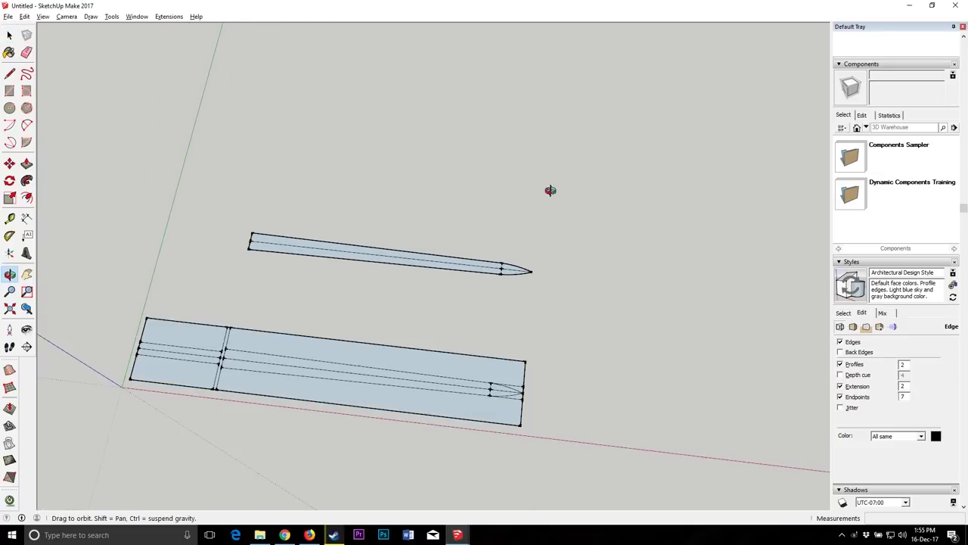
{"action": "scroll", "coordinate": [256, 220], "scroll_direction": "up", "scroll_amount": 3}
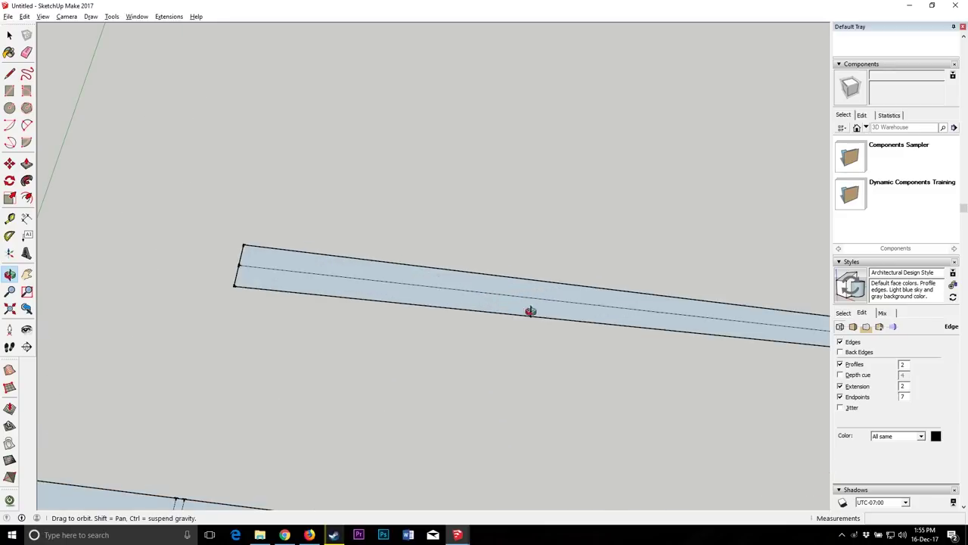
{"action": "left_click_drag", "start_coordinate": [233, 246], "coordinate": [126, 205]}
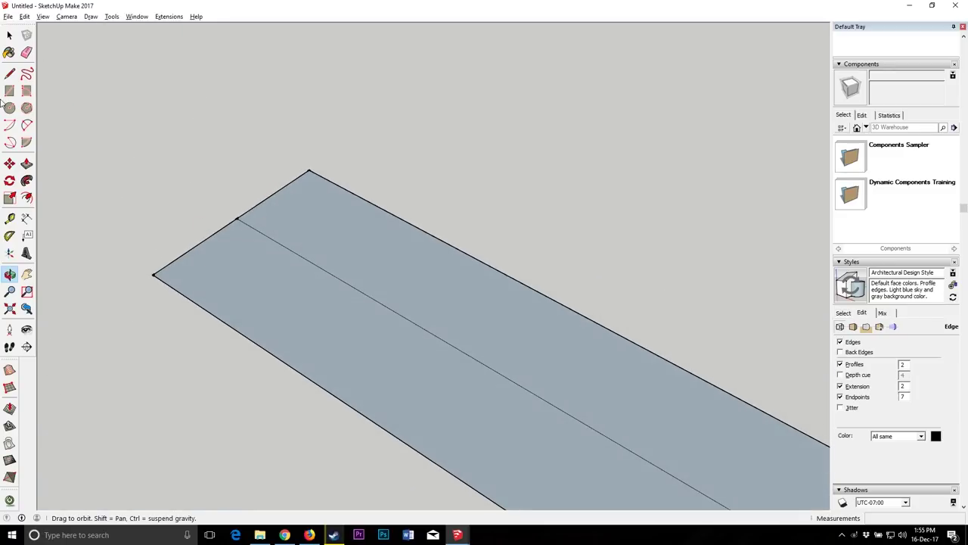
{"action": "left_click", "coordinate": [9, 74]}
{"action": "left_click", "coordinate": [237, 218]}
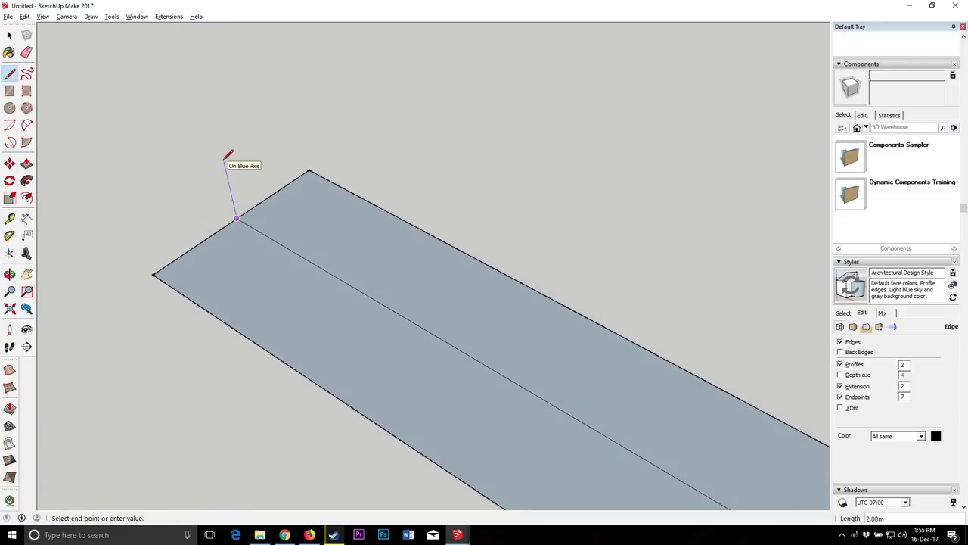
{"action": "left_click", "coordinate": [237, 217]}
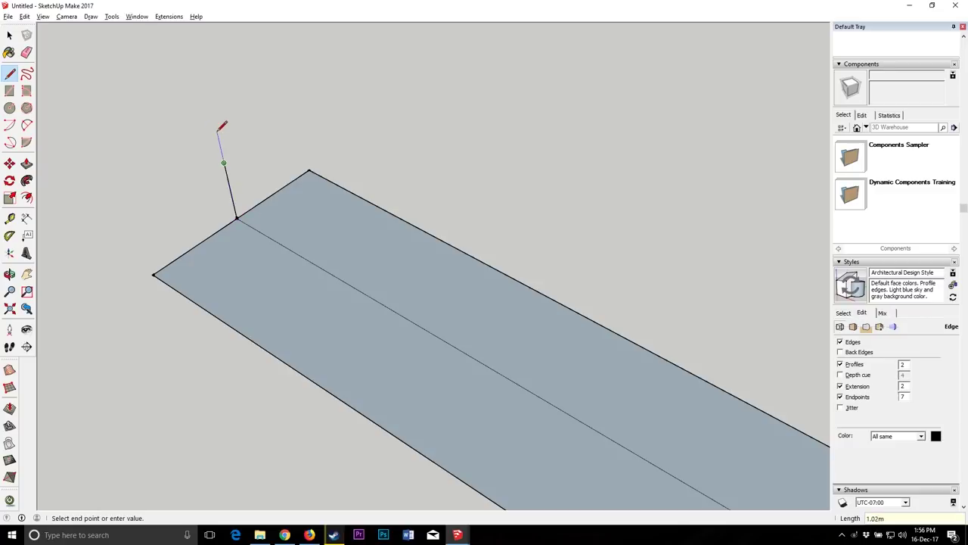
Step: Draw an upright rectangle 3 m wide over half of the blade copy's guard-side end, starting from the vertical line's upper end
{"action": "left_click", "coordinate": [9, 275]}
{"action": "scroll", "coordinate": [380, 215], "scroll_direction": "down", "scroll_amount": 8}
{"action": "left_click_drag", "start_coordinate": [377, 209], "coordinate": [473, 225]}
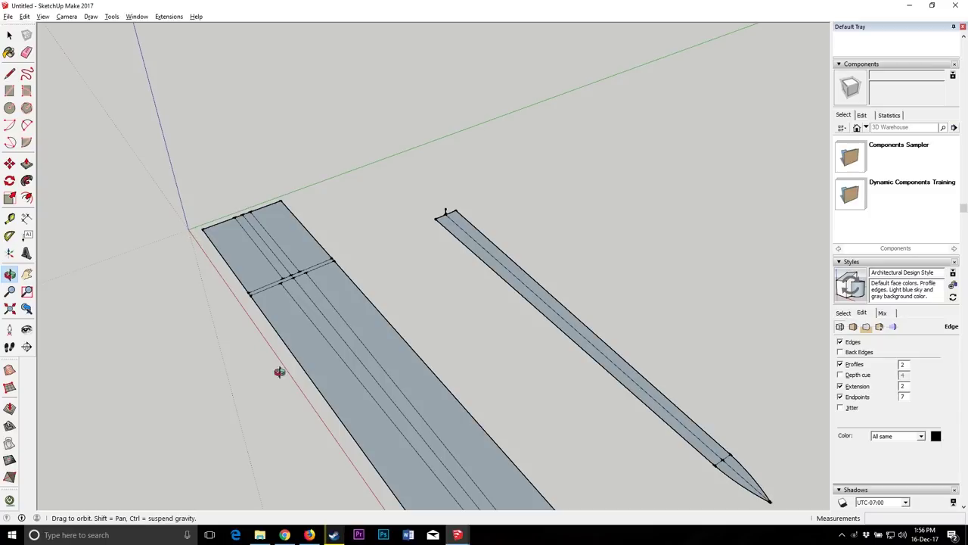
{"action": "scroll", "coordinate": [454, 212], "scroll_direction": "up", "scroll_amount": 10}
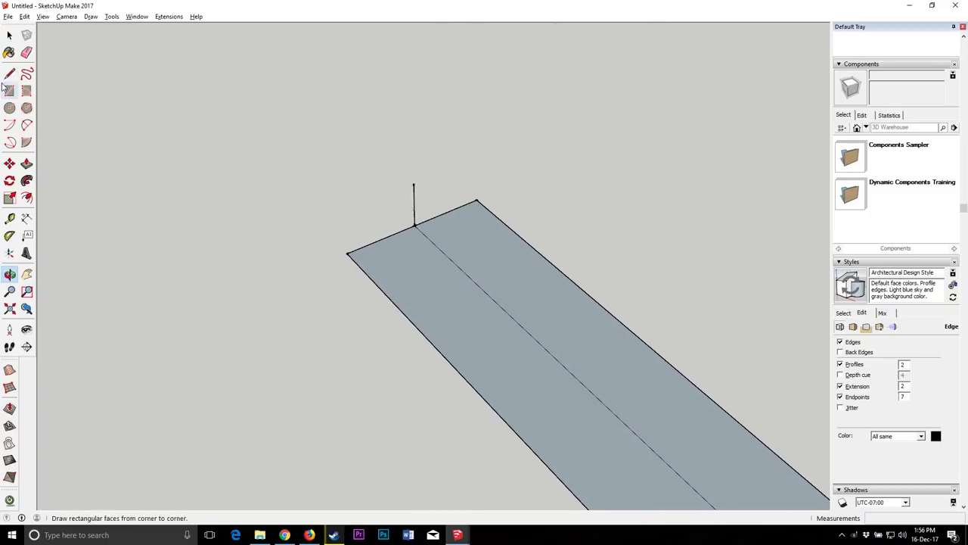
{"action": "left_click", "coordinate": [9, 74]}
{"action": "left_click", "coordinate": [413, 182]}
{"action": "scroll", "coordinate": [414, 185], "scroll_direction": "down", "scroll_amount": 8}
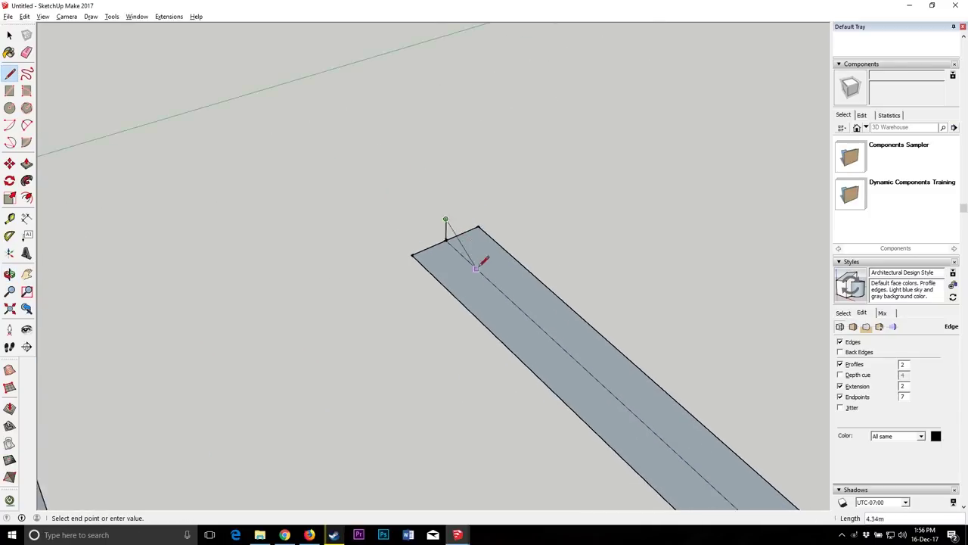
{"action": "scroll", "coordinate": [488, 261], "scroll_direction": "up", "scroll_amount": 8}
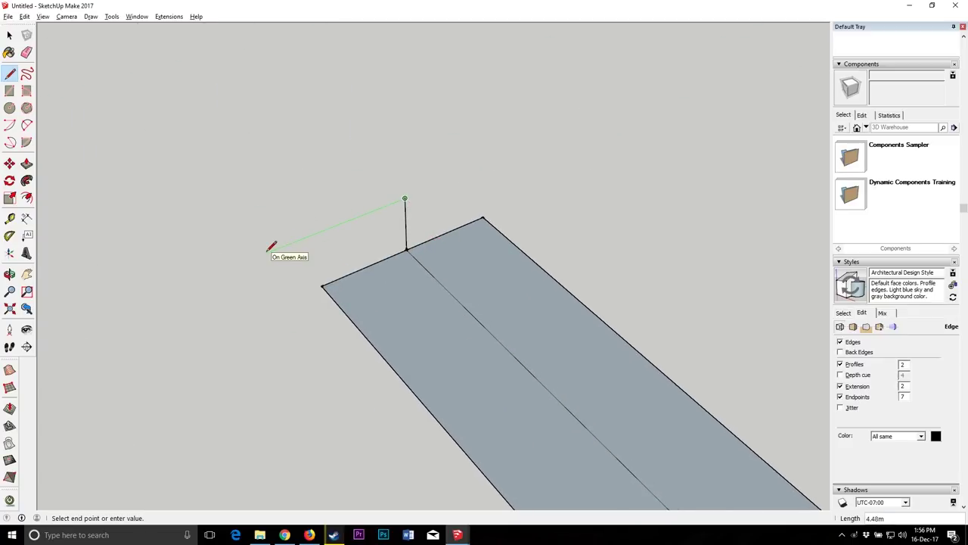
{"action": "key", "text": "Return"}
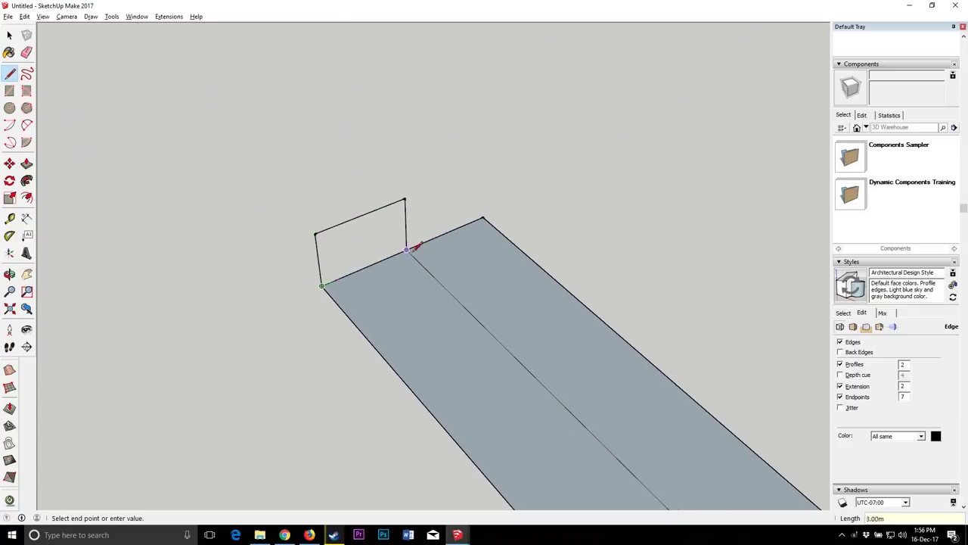
{"action": "left_click", "coordinate": [407, 249]}
{"action": "left_click", "coordinate": [9, 35]}
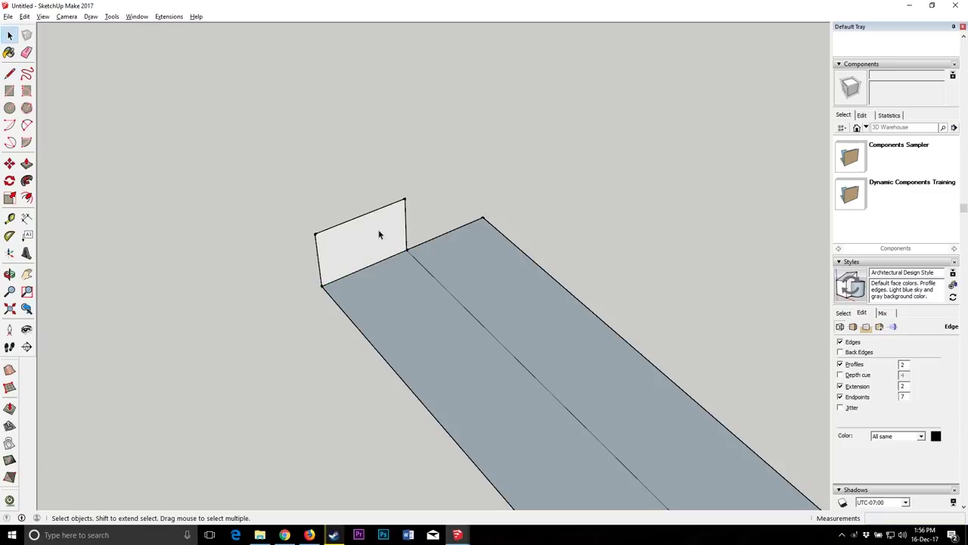
Step: Delete the upright rectangle's face and outline at the guard-side end of the blade copy
{"action": "left_click", "coordinate": [368, 236]}
{"action": "key", "text": "Delete"}
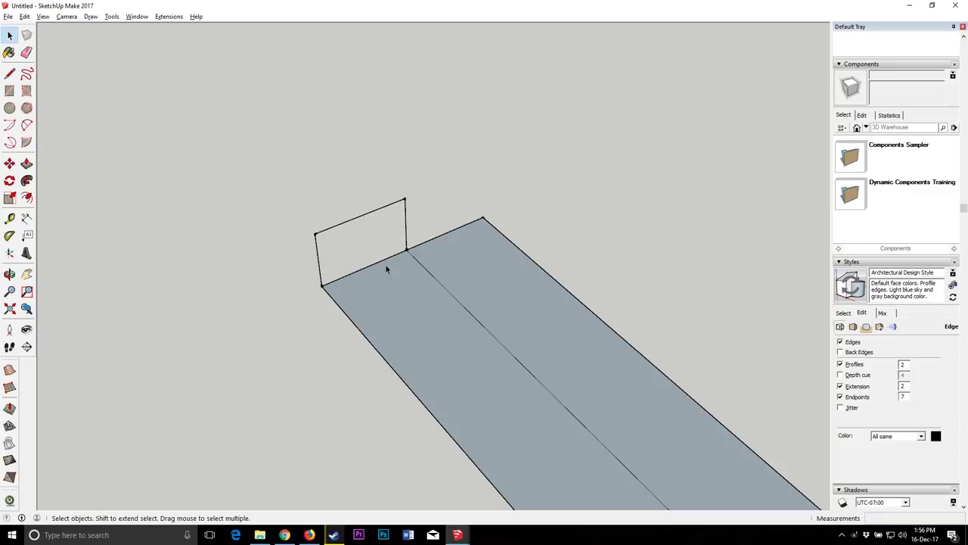
{"action": "double_click", "coordinate": [428, 262]}
{"action": "scroll", "coordinate": [451, 274], "scroll_direction": "down", "scroll_amount": 3}
{"action": "scroll", "coordinate": [450, 270], "scroll_direction": "down", "scroll_amount": 3}
{"action": "scroll", "coordinate": [439, 287], "scroll_direction": "up", "scroll_amount": 6}
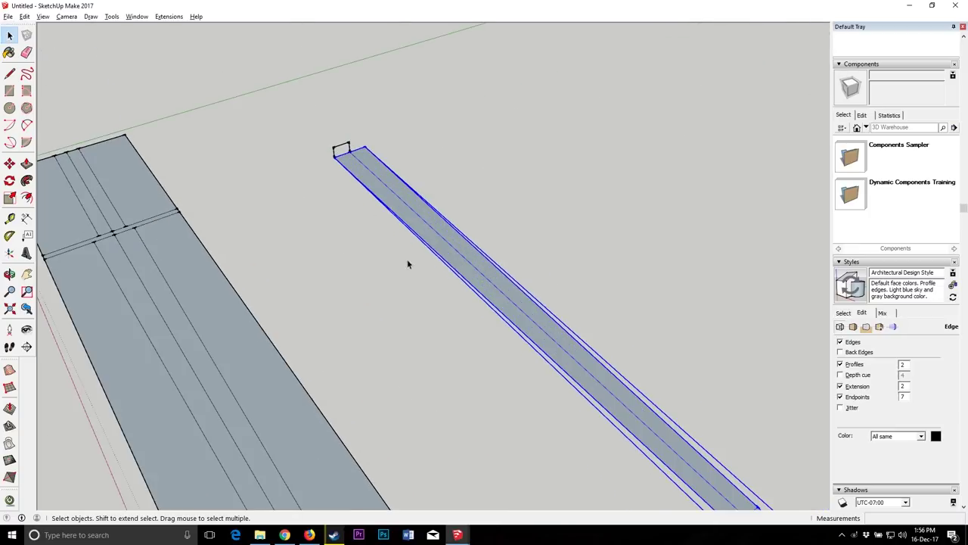
{"action": "scroll", "coordinate": [341, 130], "scroll_direction": "up", "scroll_amount": 1}
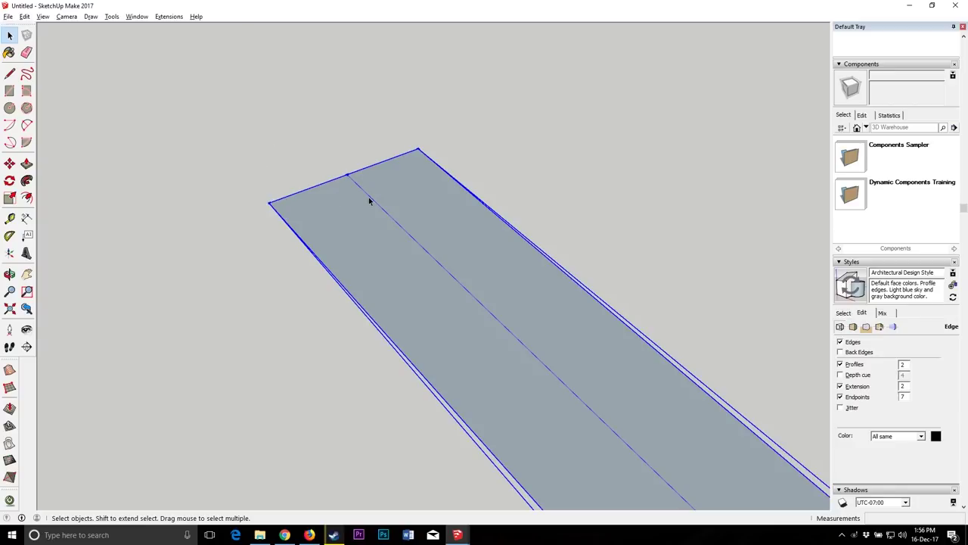
Step: Open the blade copy's group for editing and draw an upright rectangle 2 m high from the guard-side end's midpoint to its corner
{"action": "double_click", "coordinate": [387, 213]}
{"action": "scroll", "coordinate": [484, 253], "scroll_direction": "down", "scroll_amount": 3}
{"action": "middle_click_drag", "start_coordinate": [403, 208], "coordinate": [197, 312]}
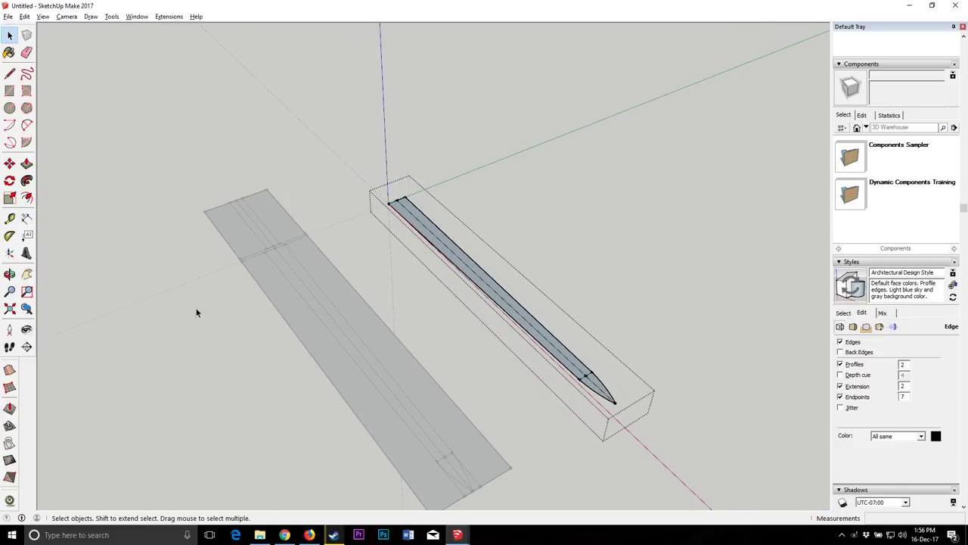
{"action": "scroll", "coordinate": [422, 227], "scroll_direction": "up", "scroll_amount": 10}
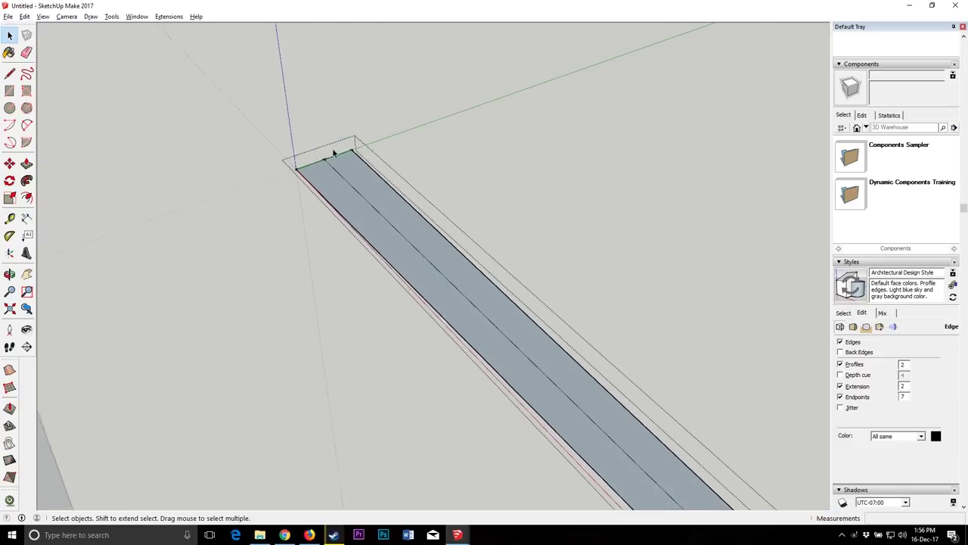
{"action": "left_click", "coordinate": [10, 73]}
{"action": "left_click", "coordinate": [291, 161]}
{"action": "scroll", "coordinate": [314, 158], "scroll_direction": "down", "scroll_amount": 3}
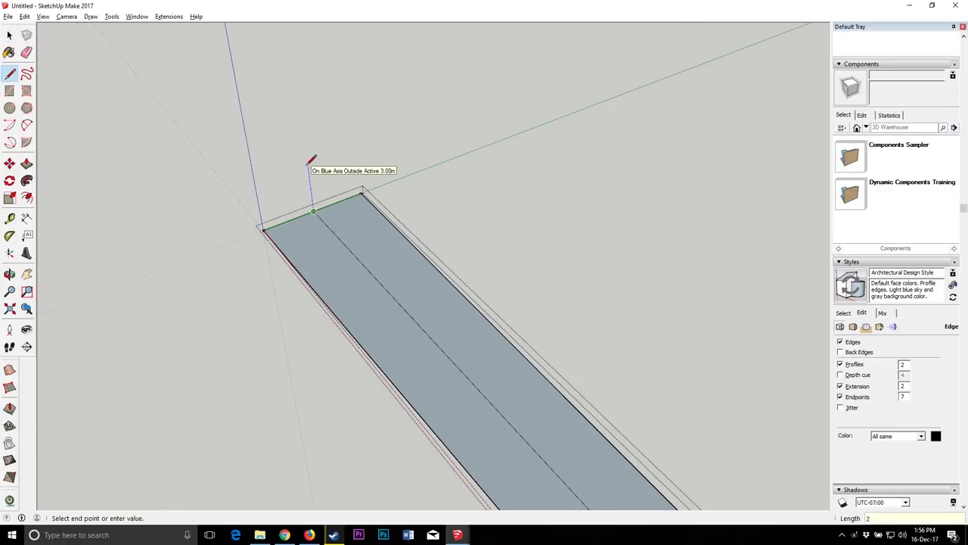
{"action": "left_click", "coordinate": [258, 200]}
{"action": "left_click", "coordinate": [264, 233]}
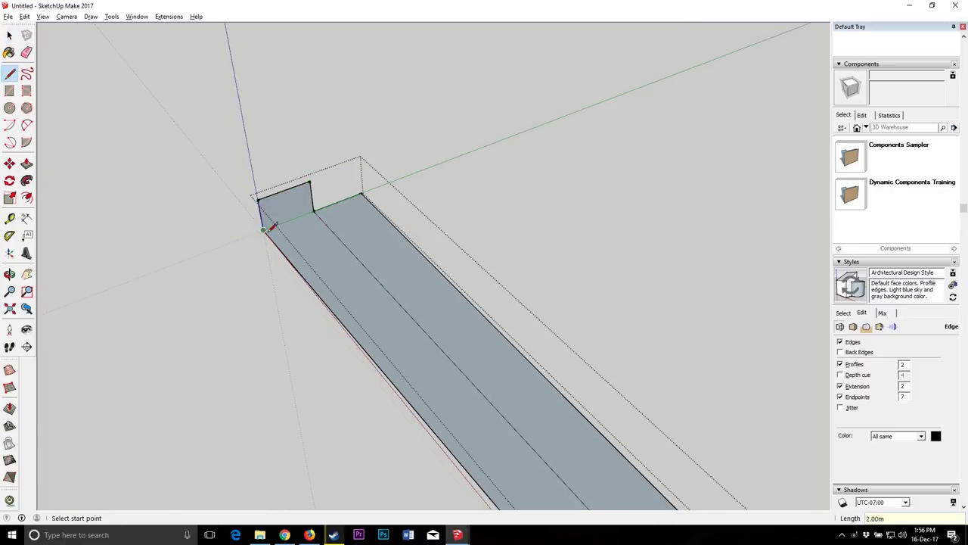
Step: Extend the upright face across the other half of the blade's end at the same height, and erase the overshooting line
{"action": "left_click", "coordinate": [10, 274]}
{"action": "left_click_drag", "start_coordinate": [386, 318], "coordinate": [503, 135]}
{"action": "scroll", "coordinate": [288, 231], "scroll_direction": "up", "scroll_amount": 10}
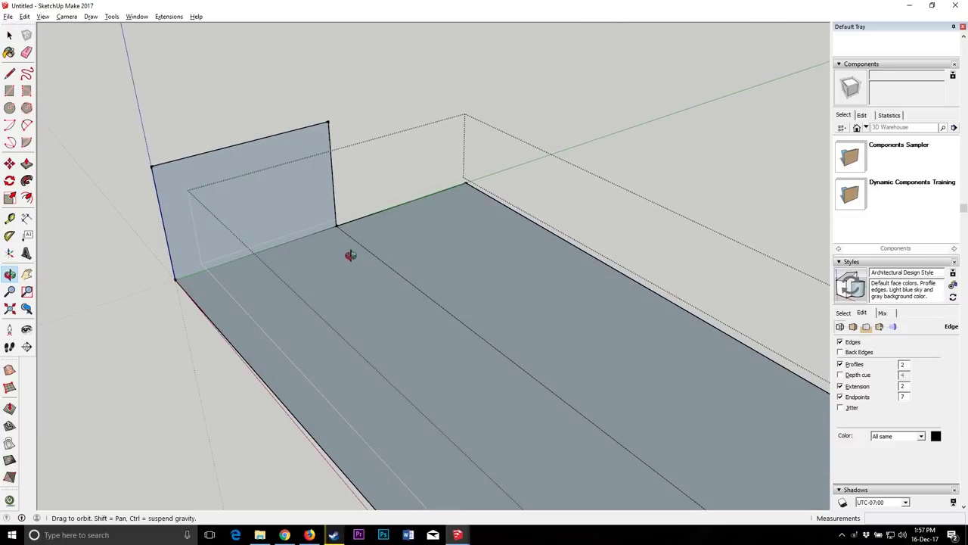
{"action": "left_click", "coordinate": [9, 35]}
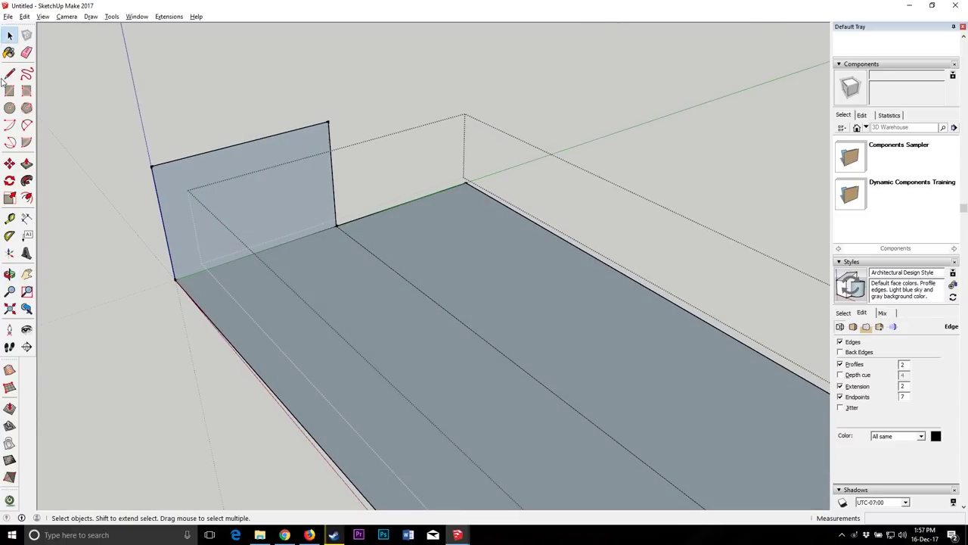
{"action": "key", "text": "l"}
{"action": "left_click", "coordinate": [329, 121]}
{"action": "left_click", "coordinate": [503, 76]}
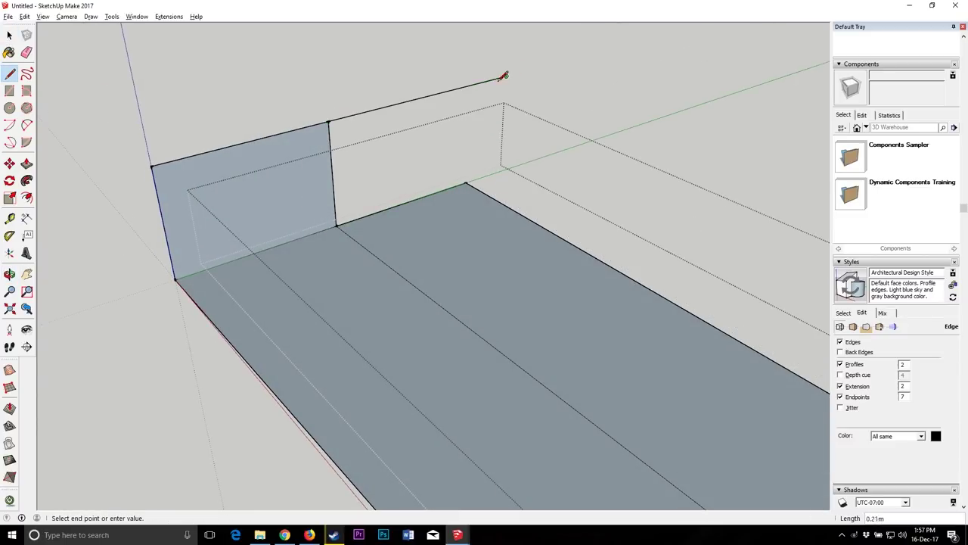
{"action": "left_click", "coordinate": [467, 87]}
{"action": "key", "text": "e"}
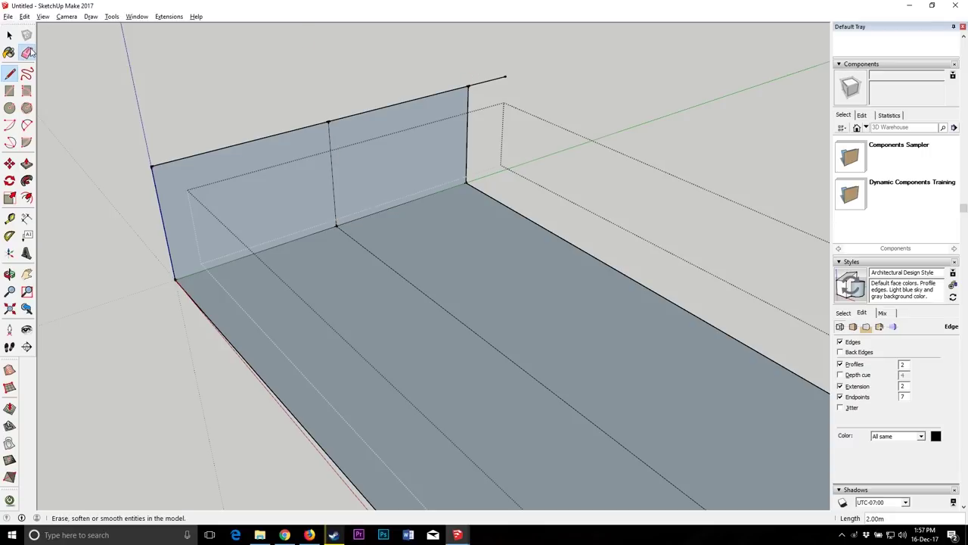
{"action": "left_click", "coordinate": [491, 80]}
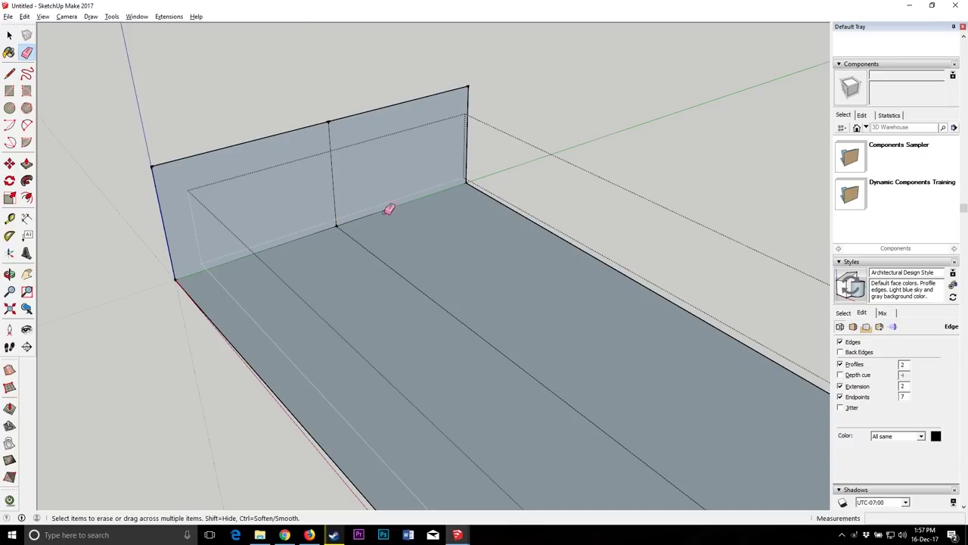
Step: Copy both halves of the upright end face 2 m straight down, below the blade plane, and clear the selection
{"action": "scroll", "coordinate": [468, 160], "scroll_direction": "down", "scroll_amount": 3}
{"action": "scroll", "coordinate": [338, 164], "scroll_direction": "up", "scroll_amount": 4}
{"action": "left_click", "coordinate": [9, 274]}
{"action": "left_click_drag", "start_coordinate": [584, 283], "coordinate": [351, 160]}
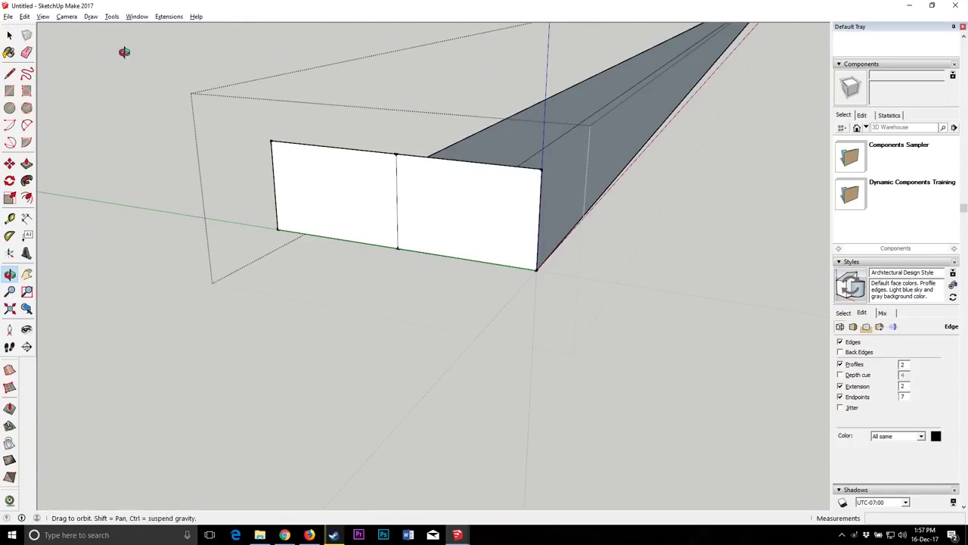
{"action": "key", "text": "space"}
{"action": "left_click", "coordinate": [294, 151]}
{"action": "left_click", "coordinate": [445, 215], "text": "shift"}
{"action": "key", "text": "m"}
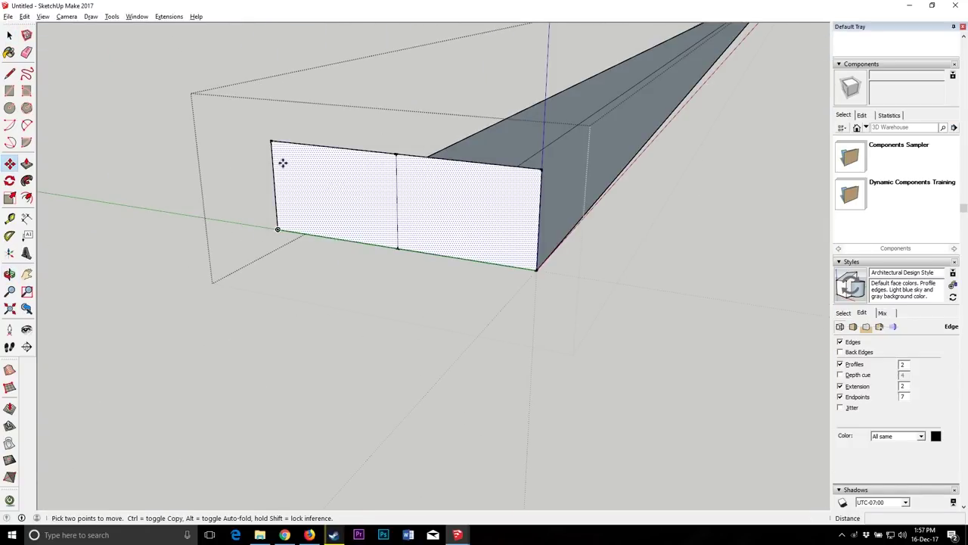
{"action": "left_click", "coordinate": [272, 140]}
{"action": "key", "text": "ctrl"}
{"action": "left_click", "coordinate": [275, 227]}
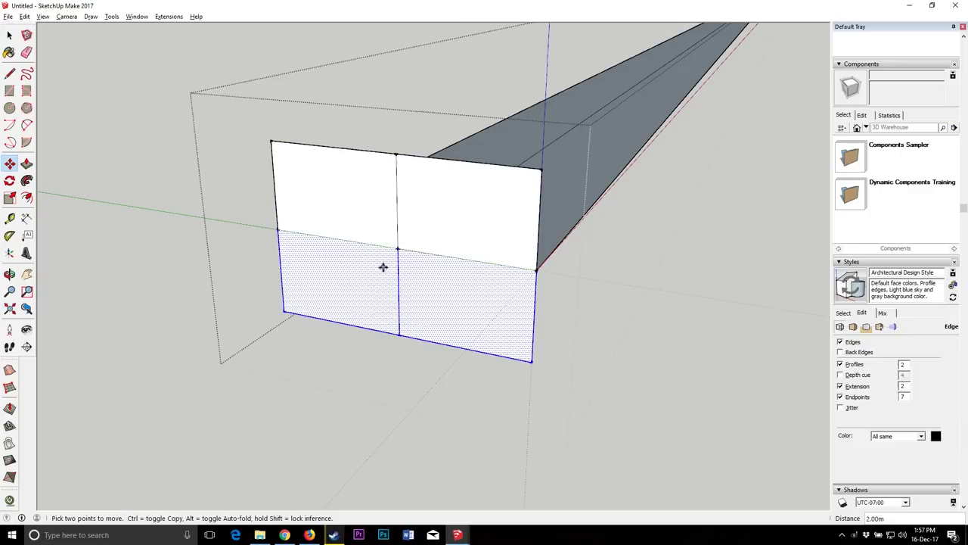
{"action": "key", "text": "space"}
{"action": "left_click", "coordinate": [230, 158]}
Step: Draw a horizontal line across the full end face 0.6 m above its centre line
{"action": "key", "text": "o"}
{"action": "left_click_drag", "start_coordinate": [429, 299], "coordinate": [428, 256]}
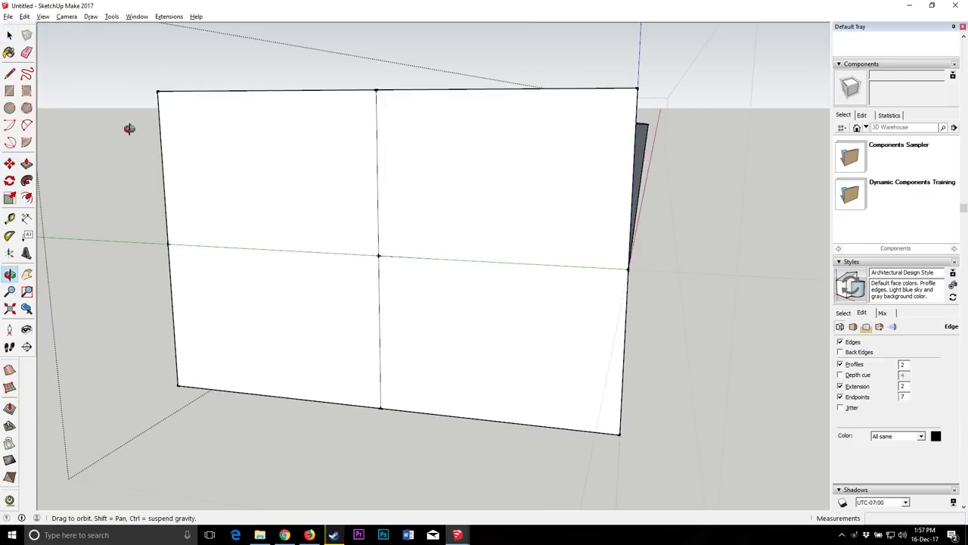
{"action": "key", "text": "l"}
{"action": "left_click", "coordinate": [377, 255]}
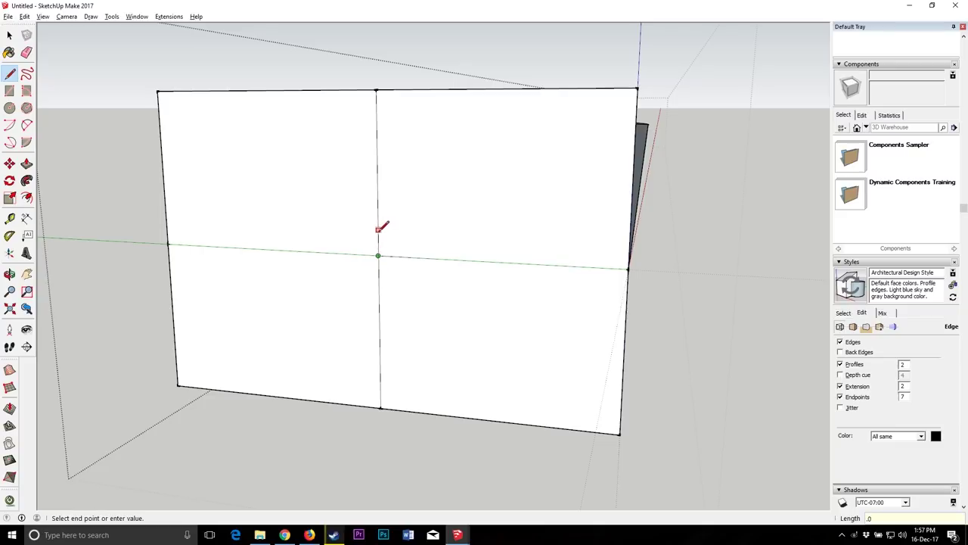
{"action": "key", "text": "Return"}
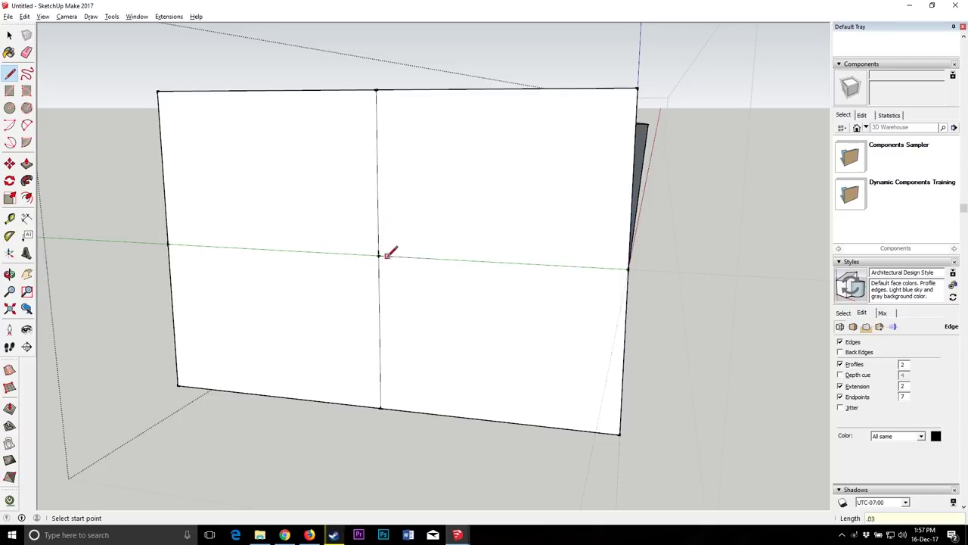
{"action": "left_click", "coordinate": [378, 256]}
{"action": "type", "text": ".6"}
{"action": "key", "text": "Return"}
{"action": "left_click", "coordinate": [377, 206]}
{"action": "left_click", "coordinate": [631, 217]}
{"action": "left_click", "coordinate": [378, 207]}
{"action": "left_click", "coordinate": [165, 198]}
Step: Draw a matching horizontal line across the full end face 0.6 m below its centre line
{"action": "left_click", "coordinate": [377, 255]}
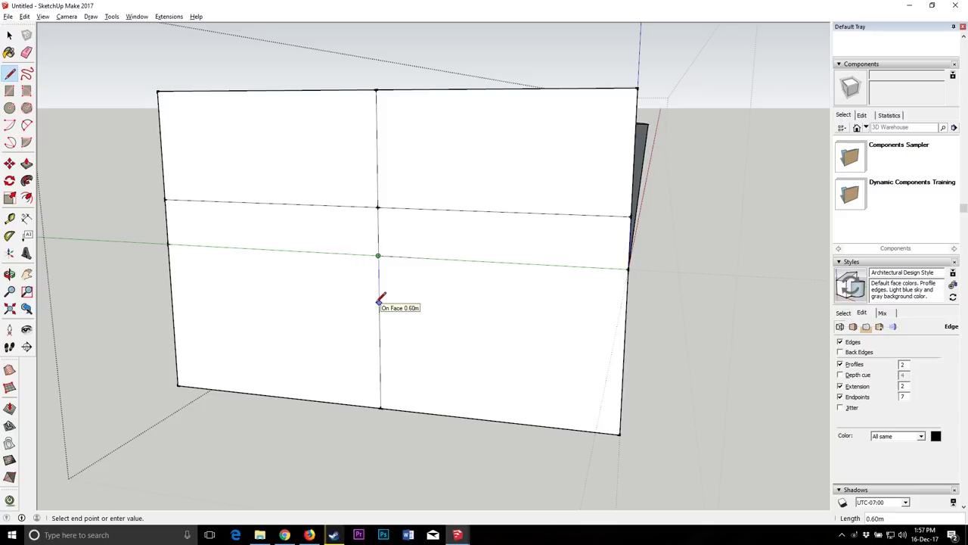
{"action": "left_click", "coordinate": [379, 301]}
{"action": "left_click", "coordinate": [379, 302]}
{"action": "left_click", "coordinate": [626, 319]}
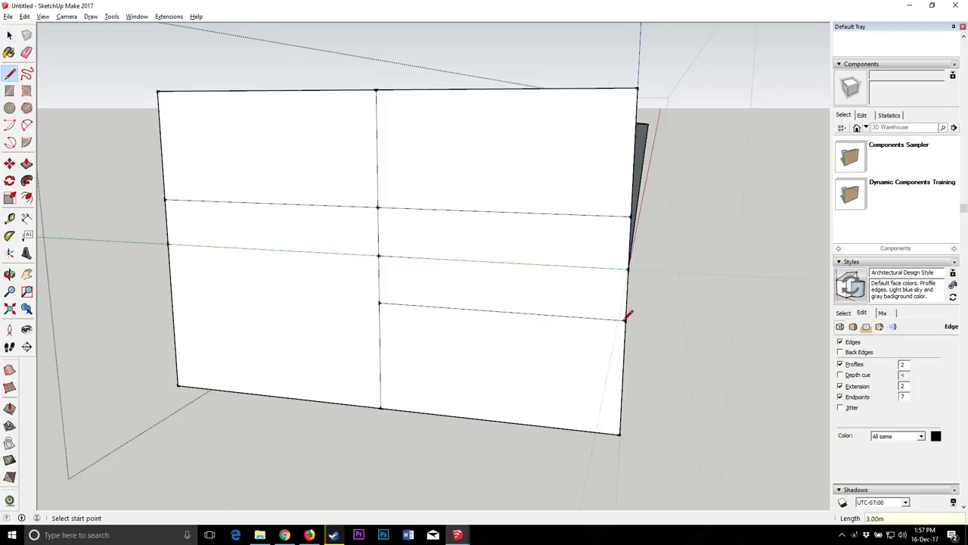
{"action": "left_click", "coordinate": [379, 302]}
{"action": "left_click", "coordinate": [171, 289]}
Step: Check the distances from both horizontal lines to the end face's centre with the Line tool
{"action": "left_click", "coordinate": [9, 274]}
{"action": "left_click_drag", "start_coordinate": [424, 242], "coordinate": [409, 297]}
{"action": "key", "text": "l"}
{"action": "left_click", "coordinate": [378, 305]}
{"action": "left_click", "coordinate": [378, 256]}
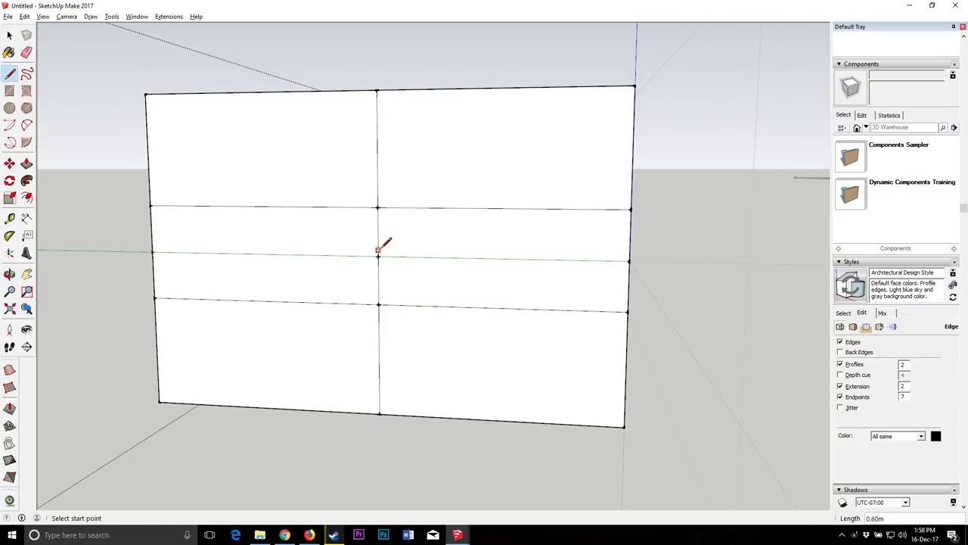
{"action": "left_click", "coordinate": [378, 206]}
{"action": "left_click", "coordinate": [378, 255]}
Step: Move both halves of the upper horizontal line about 0.3 m down towards the centre line
{"action": "left_click", "coordinate": [10, 35]}
{"action": "left_click", "coordinate": [304, 208]}
{"action": "left_click", "coordinate": [414, 210], "text": "shift"}
{"action": "key", "text": "m"}
{"action": "left_click", "coordinate": [151, 207]}
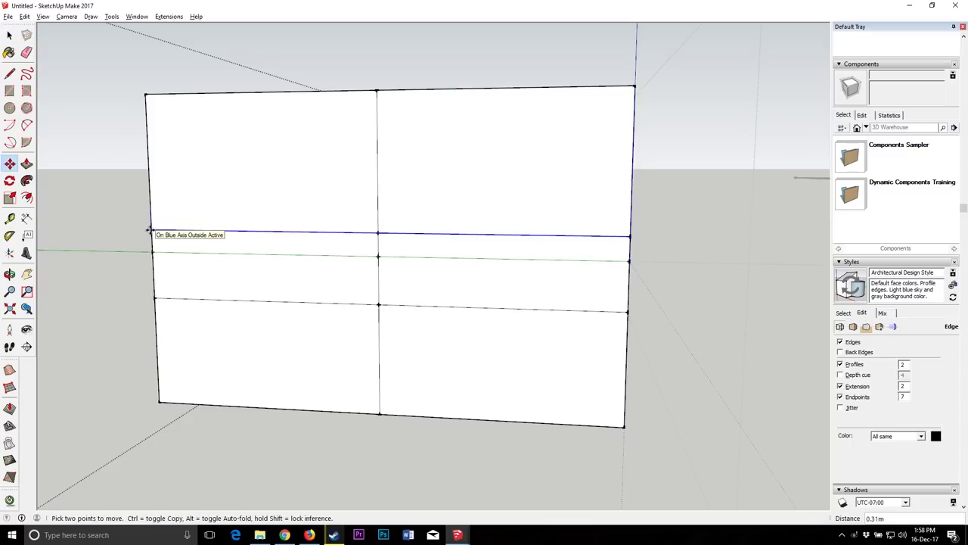
{"action": "left_click", "coordinate": [149, 229]}
Step: Move both halves of the lower horizontal line 0.3 m up towards the centre line, and clear the selection
{"action": "left_click", "coordinate": [9, 35]}
{"action": "left_click", "coordinate": [335, 303]}
{"action": "left_click", "coordinate": [409, 303], "text": "shift"}
{"action": "left_click", "coordinate": [407, 306], "text": "shift"}
{"action": "left_click", "coordinate": [403, 296], "text": "shift"}
{"action": "left_click", "coordinate": [9, 163]}
{"action": "left_click", "coordinate": [378, 306]}
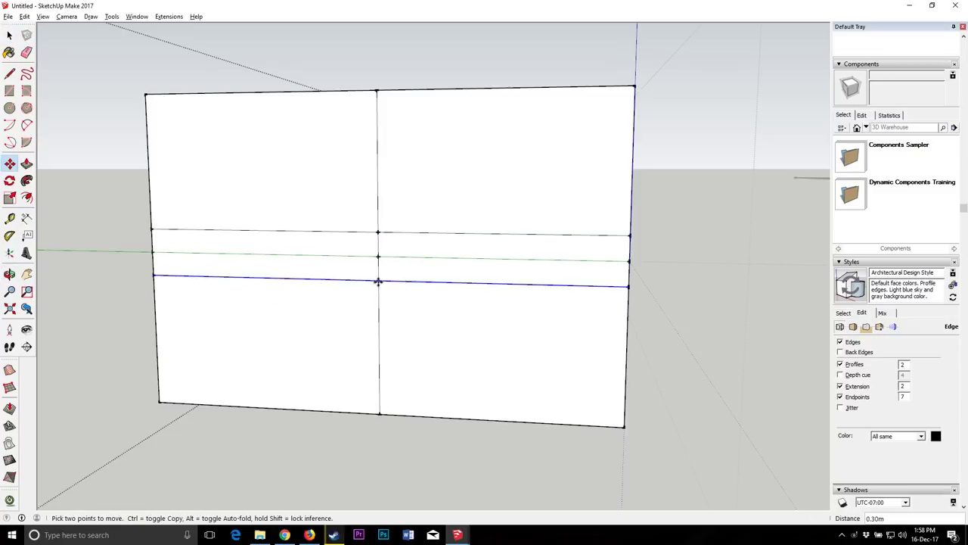
{"action": "type", "text": ".3"}
{"action": "key", "text": "Return"}
{"action": "left_click", "coordinate": [9, 34]}
{"action": "left_click", "coordinate": [106, 186]}
Step: Draw a pointed bevel from the centre line's end at the origin, with its vertical base about 1.81 m inward between the horizontal lines
{"action": "left_click", "coordinate": [9, 73]}
{"action": "left_click", "coordinate": [10, 76]}
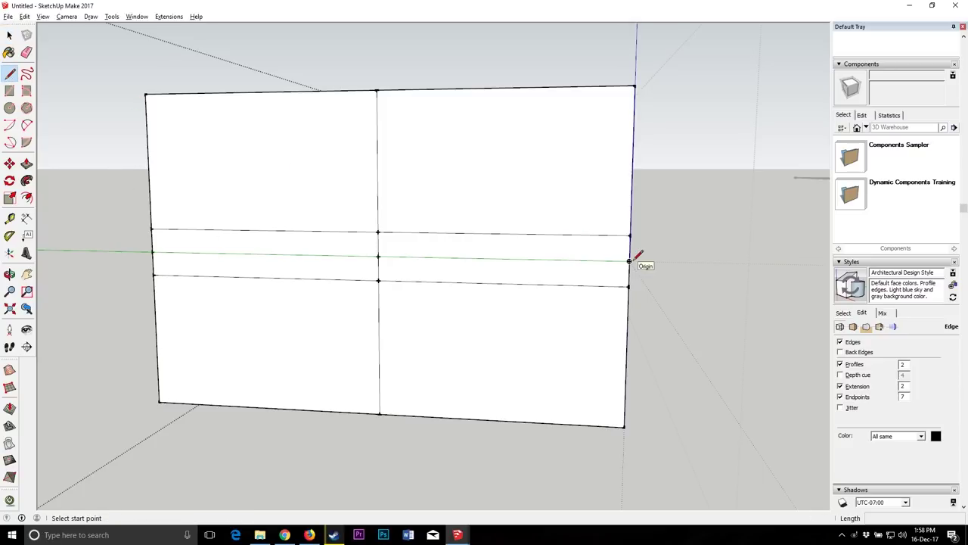
{"action": "left_click", "coordinate": [630, 235]}
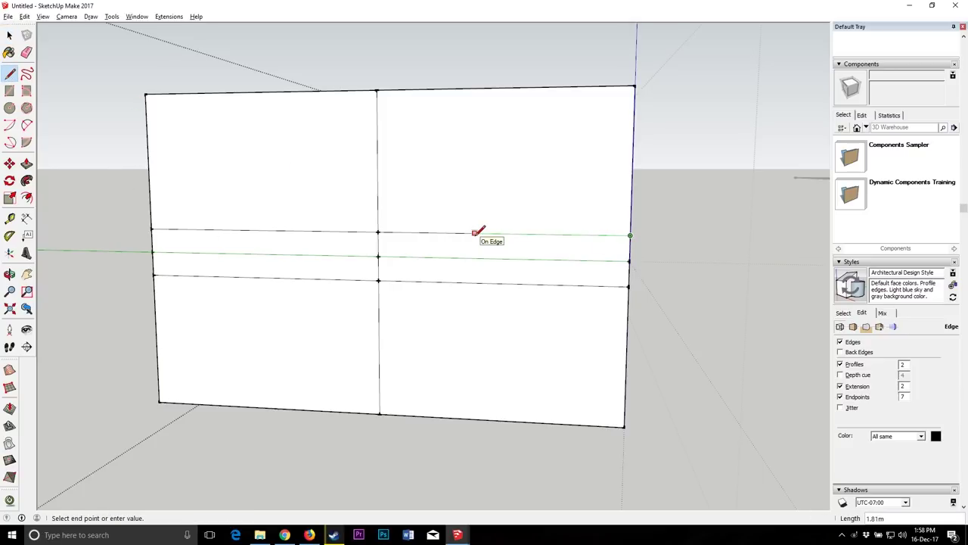
{"action": "left_click", "coordinate": [475, 232]}
{"action": "left_click", "coordinate": [629, 261]}
{"action": "left_click", "coordinate": [475, 232]}
{"action": "left_click", "coordinate": [475, 282]}
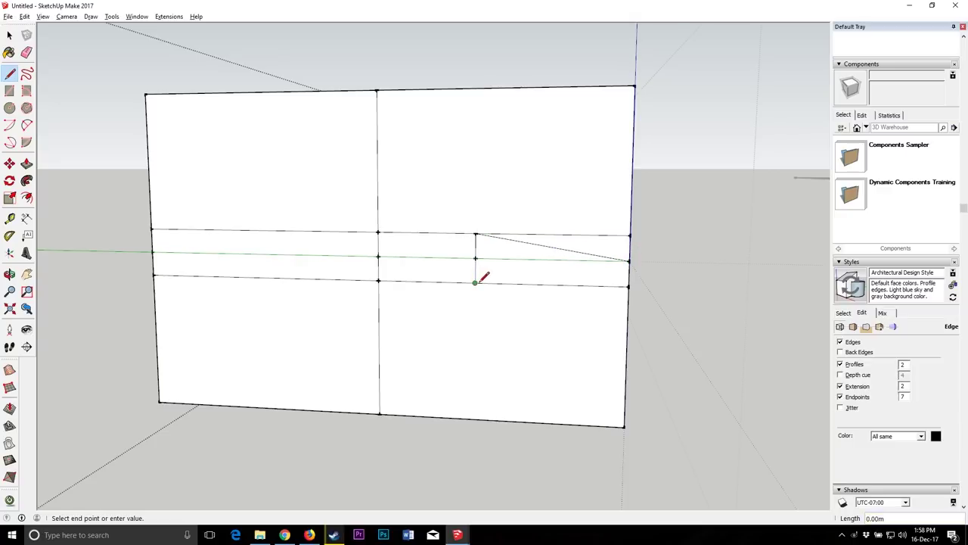
{"action": "left_click", "coordinate": [629, 261]}
Step: Erase the two sloping edges of the large bevel between its vertical base and the origin
{"action": "left_click", "coordinate": [9, 274]}
{"action": "left_click_drag", "start_coordinate": [257, 215], "coordinate": [460, 271]}
{"action": "scroll", "coordinate": [460, 270], "scroll_direction": "up", "scroll_amount": 5}
{"action": "scroll", "coordinate": [454, 272], "scroll_direction": "down", "scroll_amount": 3}
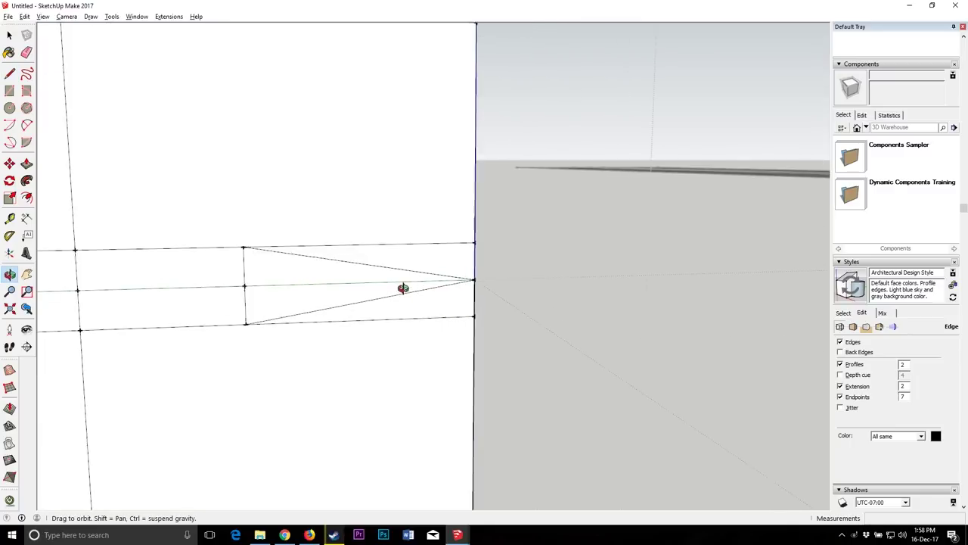
{"action": "scroll", "coordinate": [404, 288], "scroll_direction": "up", "scroll_amount": 3}
{"action": "scroll", "coordinate": [421, 281], "scroll_direction": "down", "scroll_amount": 2}
{"action": "scroll", "coordinate": [400, 257], "scroll_direction": "up", "scroll_amount": 2}
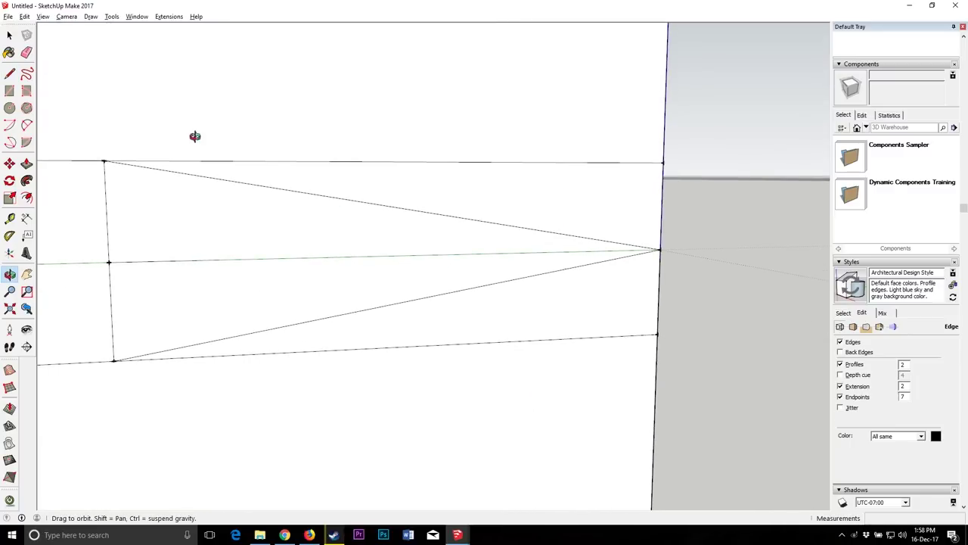
{"action": "left_click", "coordinate": [26, 52]}
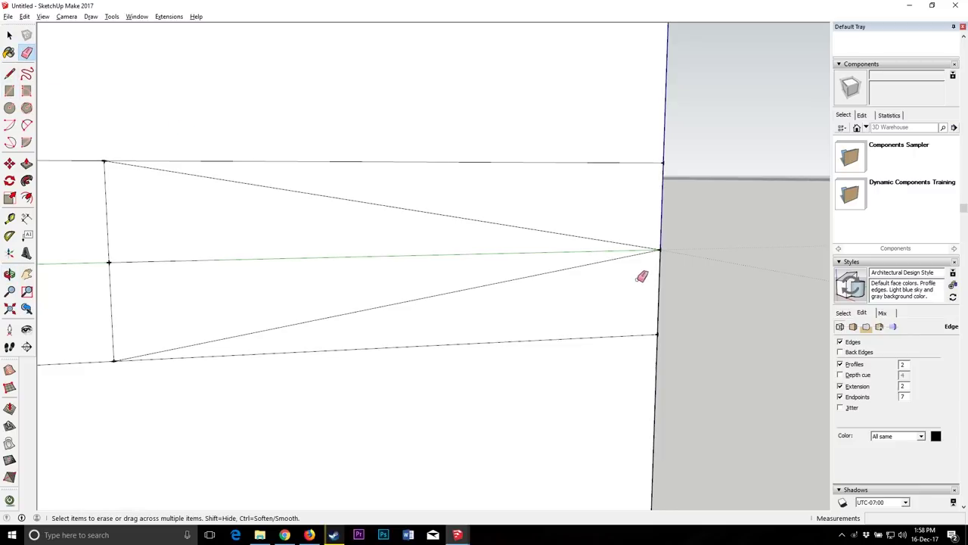
{"action": "left_click", "coordinate": [609, 241]}
{"action": "left_click", "coordinate": [569, 265]}
Step: Draw a small triangular tip above the centre line from the origin, with its 0.06 m vertical edge 0.15 m inward
{"action": "left_click", "coordinate": [9, 73]}
{"action": "left_click", "coordinate": [659, 249]}
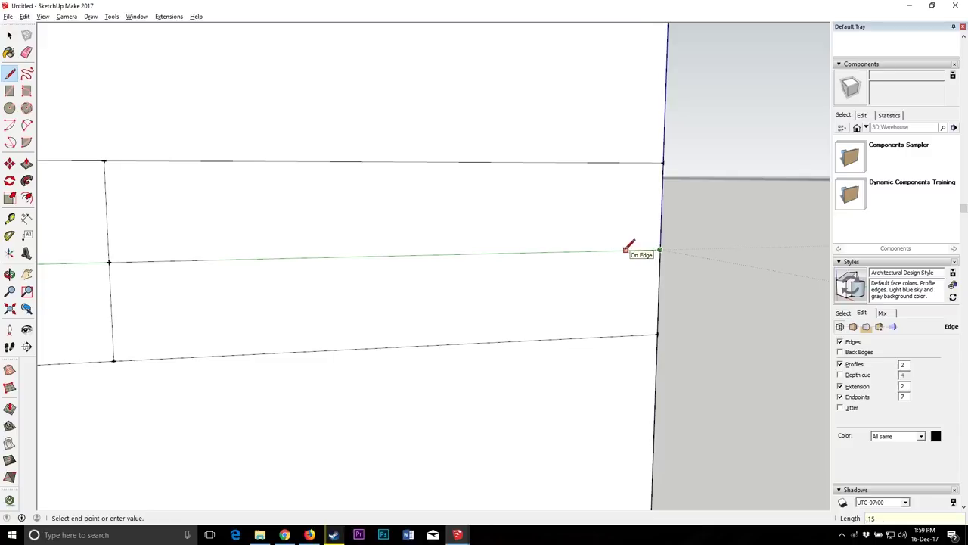
{"action": "left_click", "coordinate": [621, 251]}
{"action": "type", "text": ".07"}
{"action": "key", "text": "Return"}
{"action": "left_click", "coordinate": [661, 249]}
{"action": "left_click", "coordinate": [621, 233]}
{"action": "left_click", "coordinate": [620, 251]}
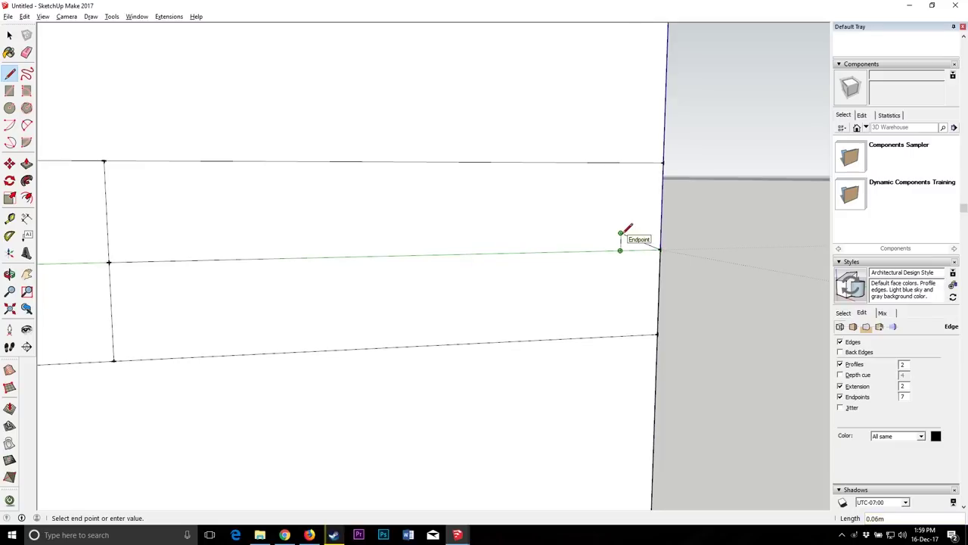
{"action": "left_click", "coordinate": [620, 233]}
{"action": "left_click", "coordinate": [621, 233]}
{"action": "scroll", "coordinate": [624, 223], "scroll_direction": "up", "scroll_amount": 4}
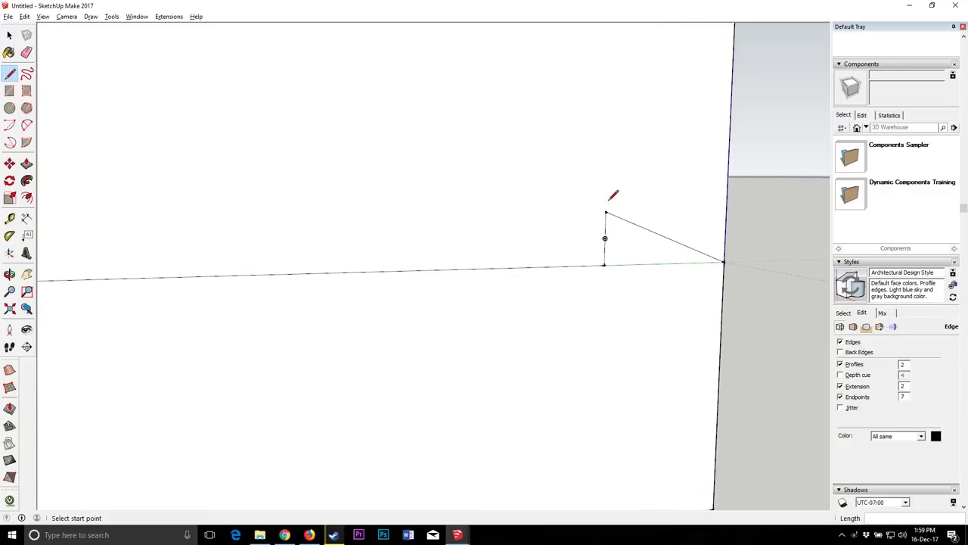
Step: Draw the matching tip half below the centre line with a 0.06 m vertical edge, closing it at the origin
{"action": "left_click", "coordinate": [604, 265]}
{"action": "scroll", "coordinate": [633, 201], "scroll_direction": "down", "scroll_amount": 3}
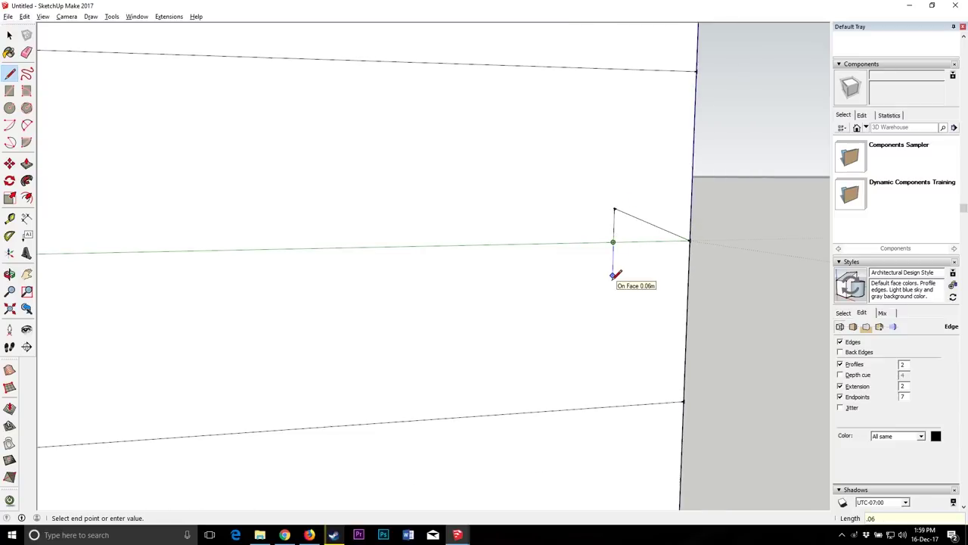
{"action": "scroll", "coordinate": [564, 219], "scroll_direction": "down", "scroll_amount": 2}
{"action": "scroll", "coordinate": [581, 226], "scroll_direction": "down", "scroll_amount": 3}
Step: Connect the upper and lower corners of the bevel's base to the matching corners of the small tip
{"action": "left_click", "coordinate": [334, 187]}
{"action": "left_click", "coordinate": [588, 241]}
{"action": "left_click", "coordinate": [335, 285]}
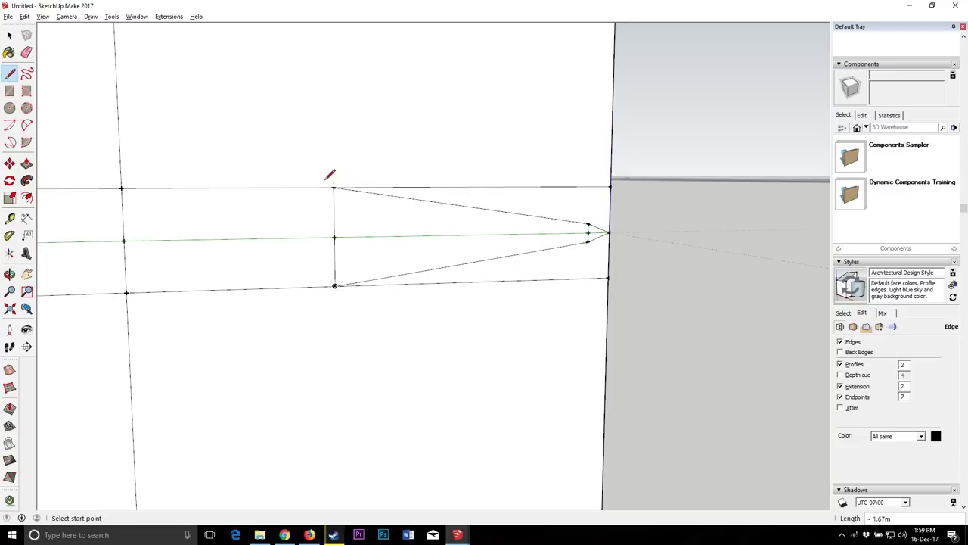
Step: Check the distance from the face's centre to the bevel's base, and draw a 1.2 m line the opposite way along the centre line
{"action": "scroll", "coordinate": [593, 228], "scroll_direction": "down", "scroll_amount": 4}
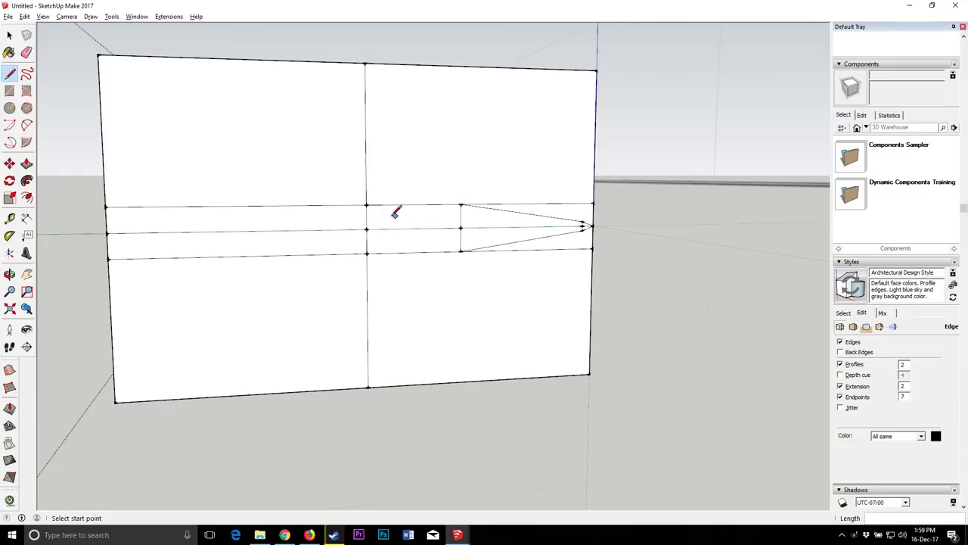
{"action": "scroll", "coordinate": [398, 217], "scroll_direction": "up", "scroll_amount": 2}
{"action": "left_click", "coordinate": [10, 274]}
{"action": "scroll", "coordinate": [516, 232], "scroll_direction": "down", "scroll_amount": 2}
{"action": "middle_click_drag", "start_coordinate": [516, 230], "coordinate": [463, 203]}
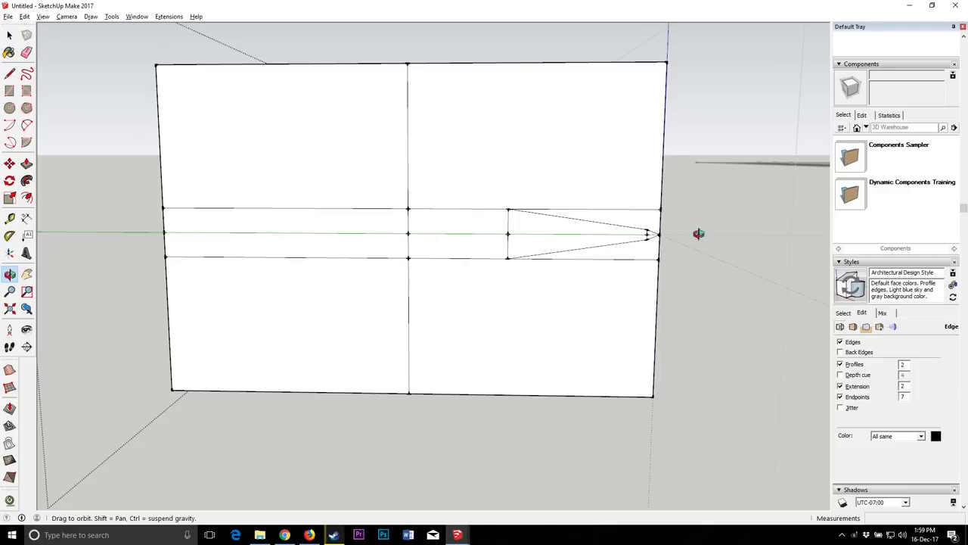
{"action": "left_click", "coordinate": [10, 74]}
{"action": "left_click", "coordinate": [407, 233]}
{"action": "left_click", "coordinate": [507, 233]}
{"action": "left_click", "coordinate": [409, 233]}
{"action": "type", "text": "1.2"}
{"action": "key", "text": "Return"}
Step: Draw vertical edges from the end of the 1.2 m line to the upper and lower horizontal lines
{"action": "left_click", "coordinate": [310, 233]}
{"action": "left_click", "coordinate": [309, 209]}
{"action": "left_click", "coordinate": [309, 233]}
{"action": "left_click", "coordinate": [309, 258]}
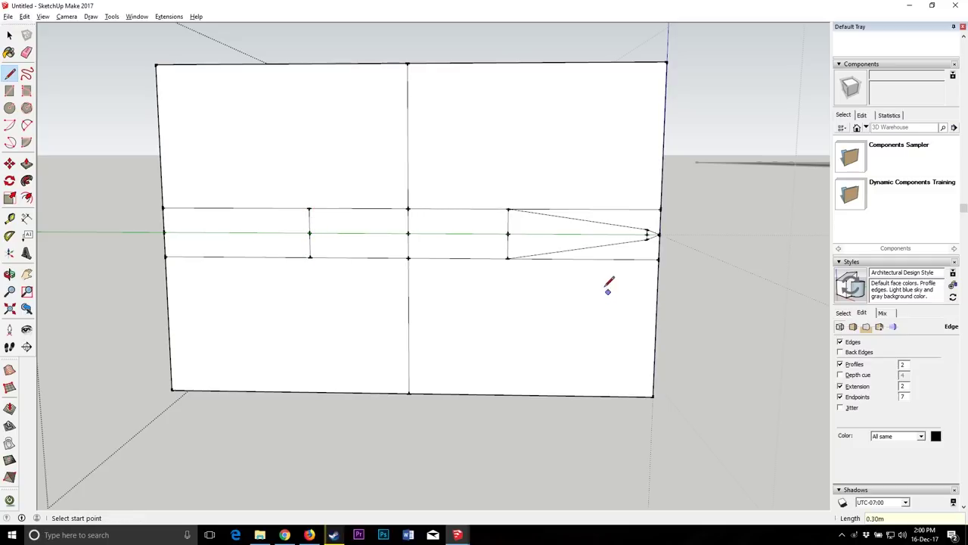
Step: Draw a 2 Point Arc between the upper ends of the two vertical base lines, bulging about 0.21 m towards the centre line
{"action": "scroll", "coordinate": [395, 213], "scroll_direction": "up", "scroll_amount": 3}
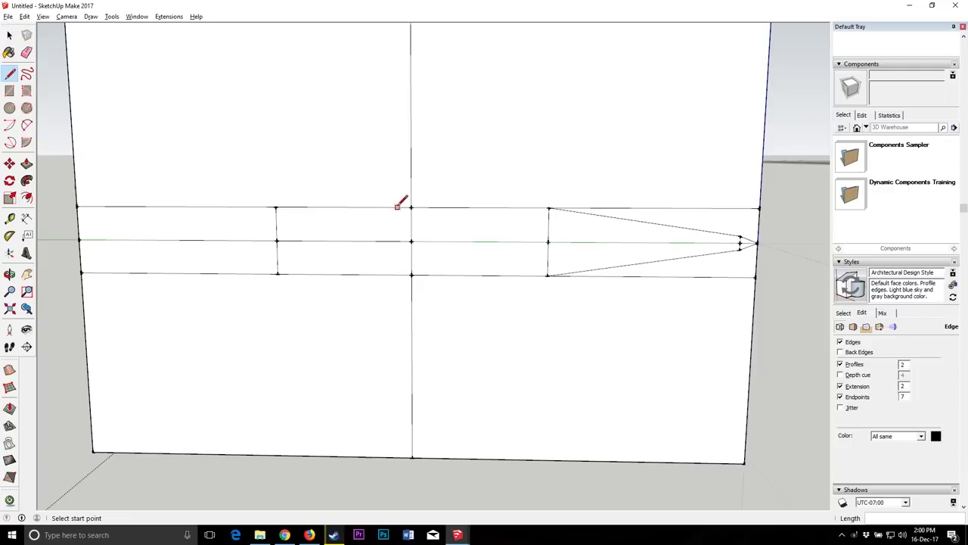
{"action": "left_click", "coordinate": [27, 124]}
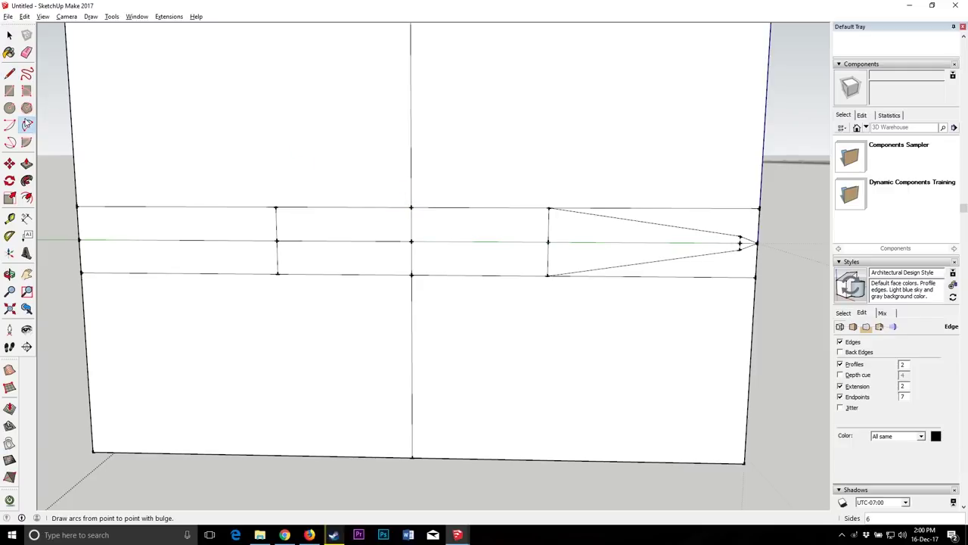
{"action": "left_click", "coordinate": [275, 207]}
{"action": "left_click", "coordinate": [548, 208]}
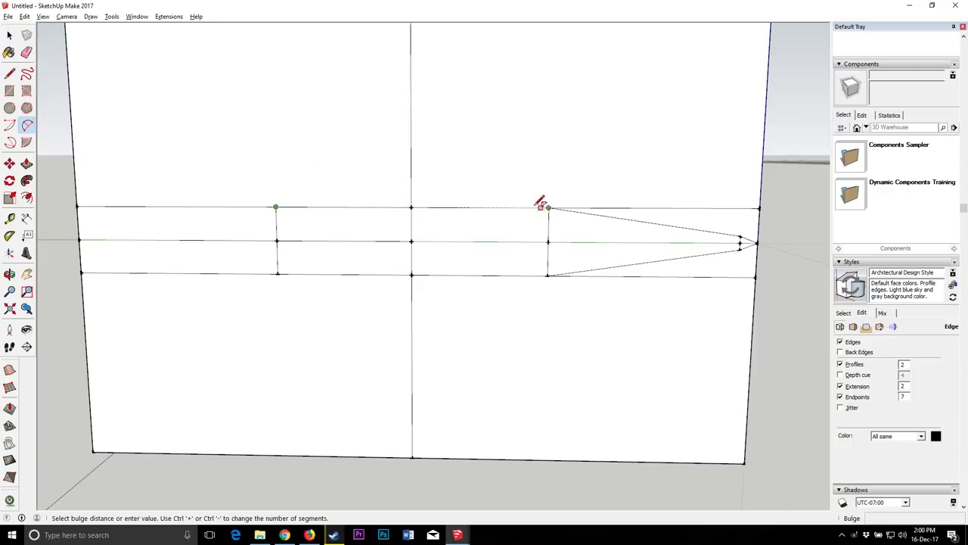
{"action": "left_click", "coordinate": [419, 225]}
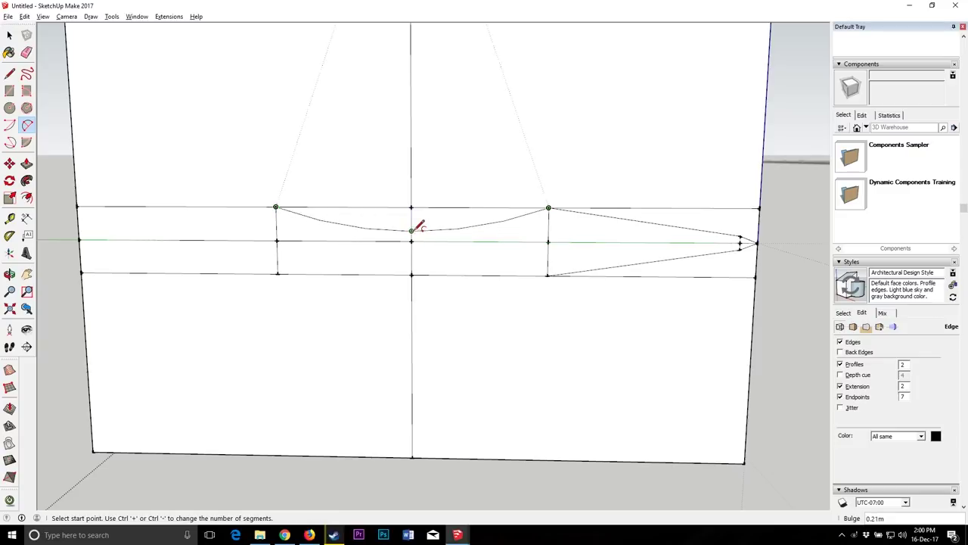
{"action": "scroll", "coordinate": [356, 234], "scroll_direction": "up", "scroll_amount": 2}
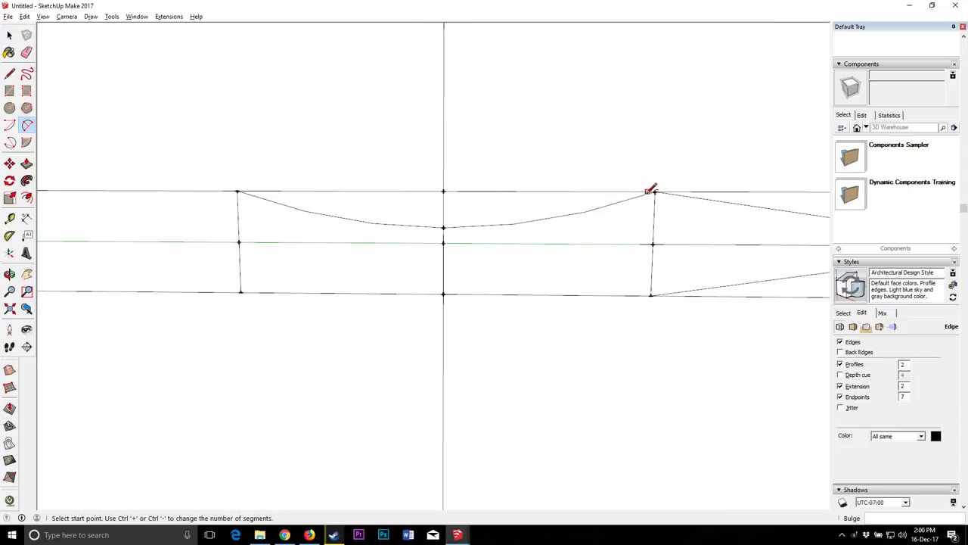
Step: Switch to the sword collections model, examine the fuller and guard end of the lower sword's blade, and return to the untitled model
{"action": "mouse_move", "coordinate": [457, 535]}
{"action": "left_click", "coordinate": [399, 489]}
{"action": "left_click", "coordinate": [9, 274]}
{"action": "scroll", "coordinate": [314, 379], "scroll_direction": "up", "scroll_amount": 4}
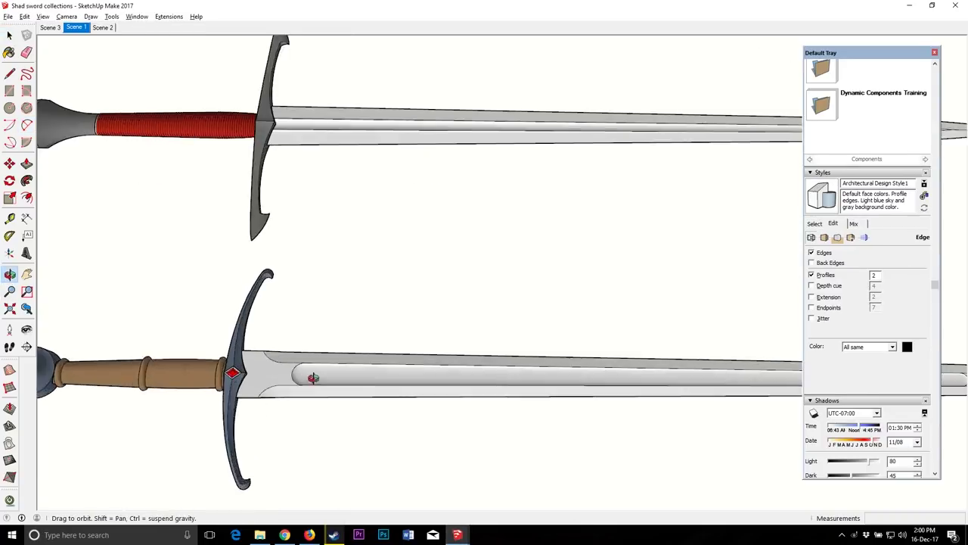
{"action": "left_click_drag", "start_coordinate": [314, 378], "coordinate": [262, 279]}
{"action": "middle_click_drag", "start_coordinate": [263, 279], "coordinate": [432, 406]}
{"action": "scroll", "coordinate": [292, 307], "scroll_direction": "down", "scroll_amount": 6}
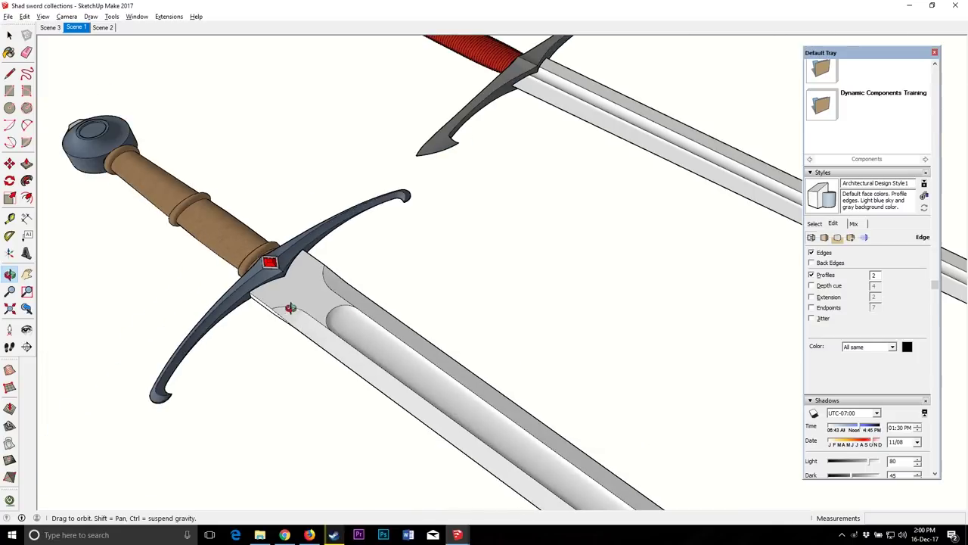
{"action": "middle_click_drag", "start_coordinate": [292, 307], "coordinate": [332, 341]}
{"action": "scroll", "coordinate": [331, 377], "scroll_direction": "down", "scroll_amount": 4}
{"action": "mouse_move", "coordinate": [329, 387]}
{"action": "middle_mouse_down"}
{"action": "mouse_move", "coordinate": [547, 374]}
{"action": "mouse_move", "coordinate": [546, 393]}
{"action": "middle_mouse_up"}
{"action": "left_click", "coordinate": [458, 534]}
{"action": "left_click", "coordinate": [517, 500]}
Step: Undo the fuller arc and try to draw a circle centred on the end face's centre
{"action": "key", "text": "ctrl+z"}
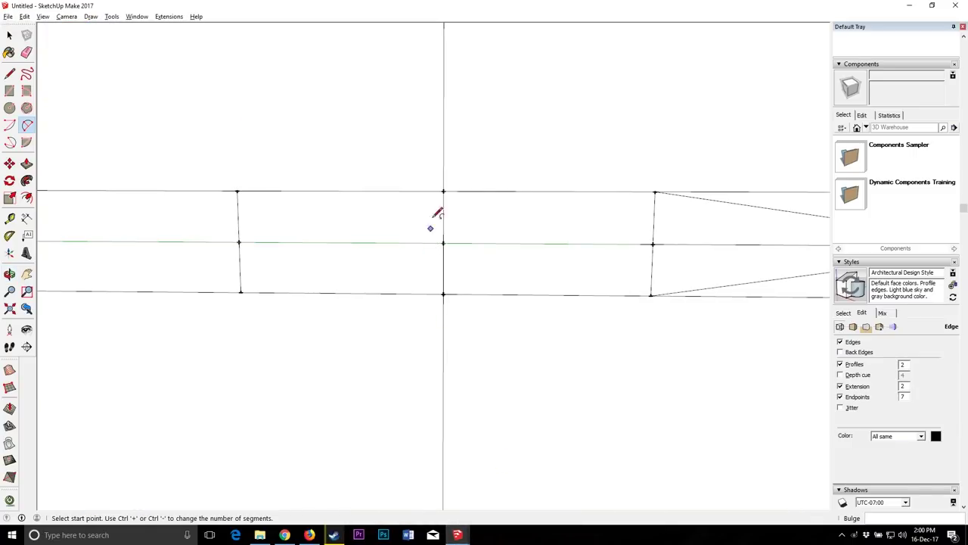
{"action": "left_click", "coordinate": [9, 107]}
{"action": "scroll", "coordinate": [279, 220], "scroll_direction": "down", "scroll_amount": 3}
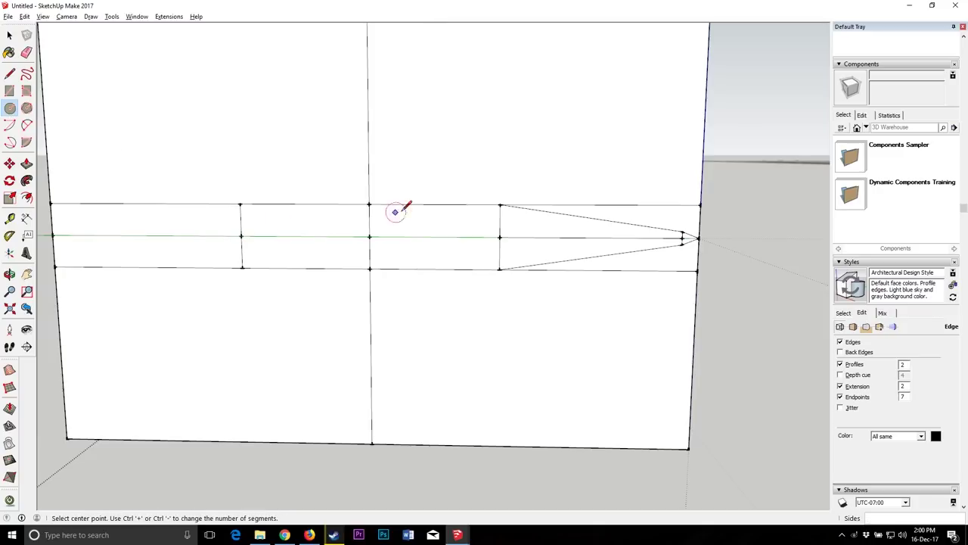
{"action": "scroll", "coordinate": [368, 198], "scroll_direction": "down", "scroll_amount": 3}
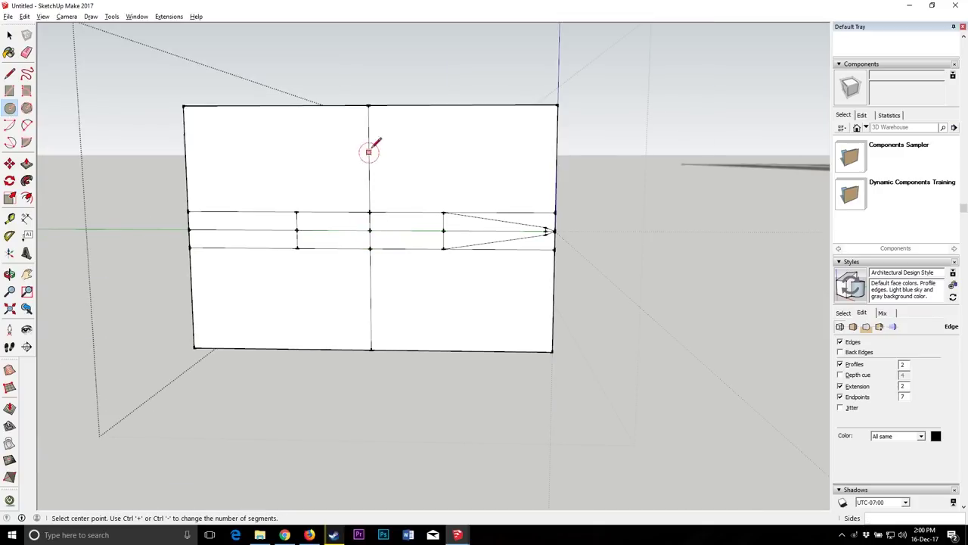
{"action": "left_click", "coordinate": [369, 230]}
{"action": "scroll", "coordinate": [424, 228], "scroll_direction": "up", "scroll_amount": 2}
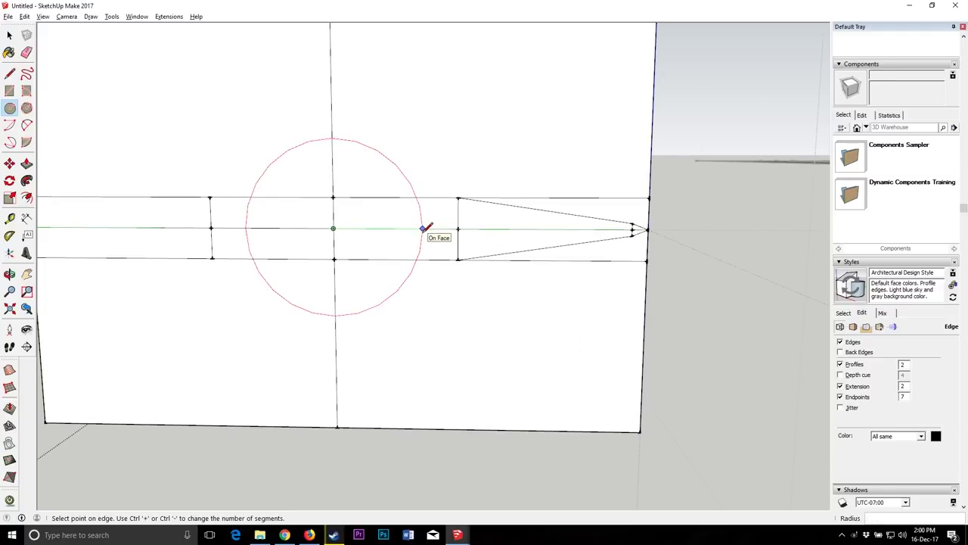
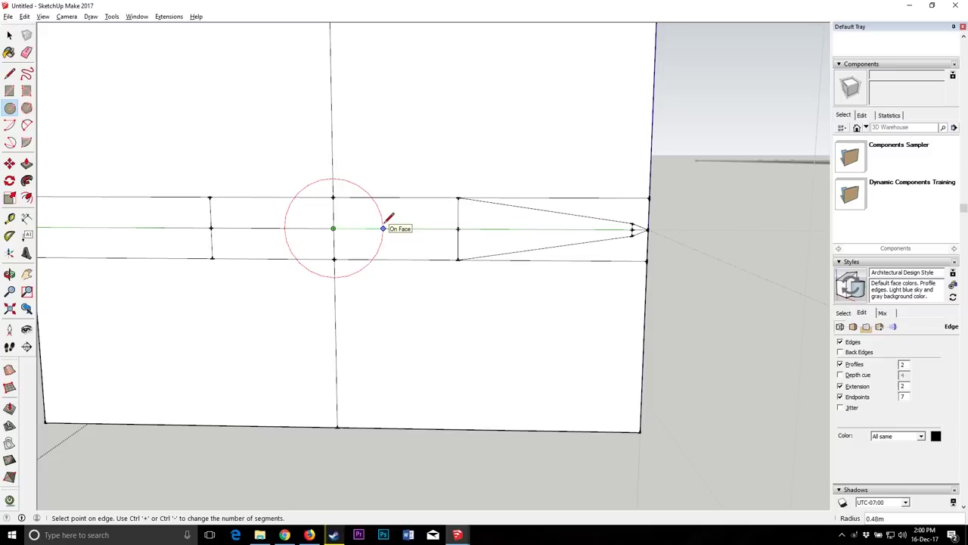
{"action": "key", "text": "Escape"}
Step: Draw a circle centred on the end face's upper edge midpoint, with its radius reaching in line with the bevel's base
{"action": "scroll", "coordinate": [408, 276], "scroll_direction": "down", "scroll_amount": 3}
{"action": "left_click", "coordinate": [353, 158]}
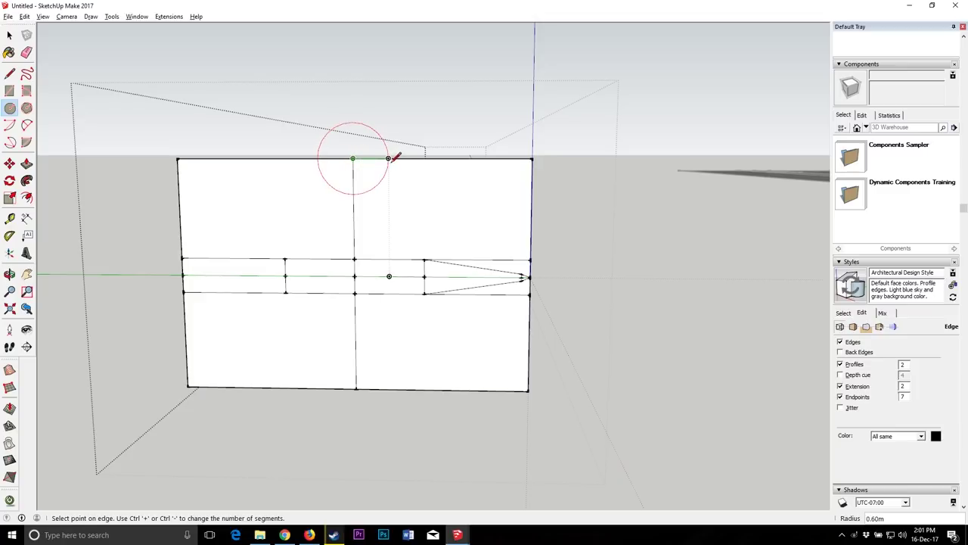
{"action": "left_click", "coordinate": [425, 158]}
Step: Try to flatten the circle's lower half towards the face's upper edge with the Scale tool, and undo it
{"action": "scroll", "coordinate": [356, 205], "scroll_direction": "up", "scroll_amount": 3}
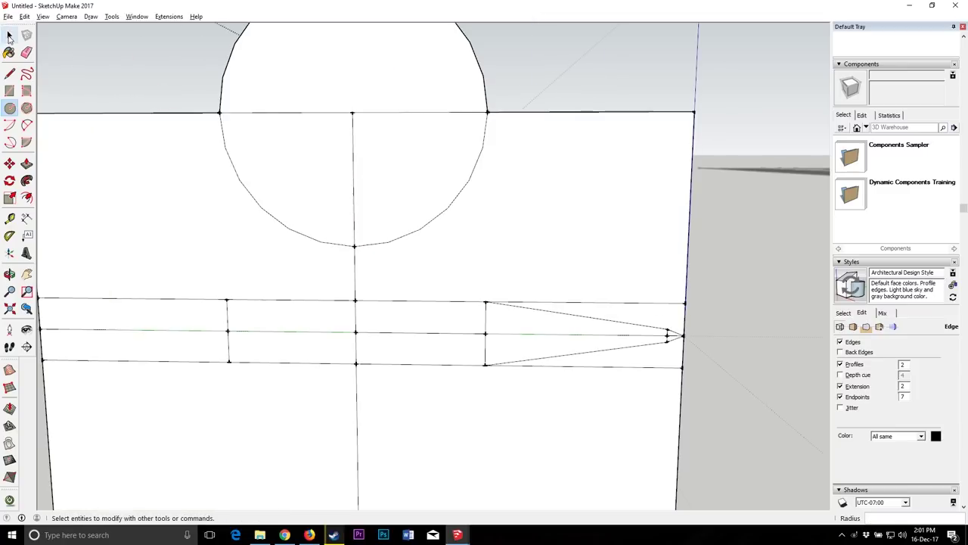
{"action": "left_click", "coordinate": [344, 248]}
{"action": "left_click", "coordinate": [396, 242], "text": "shift"}
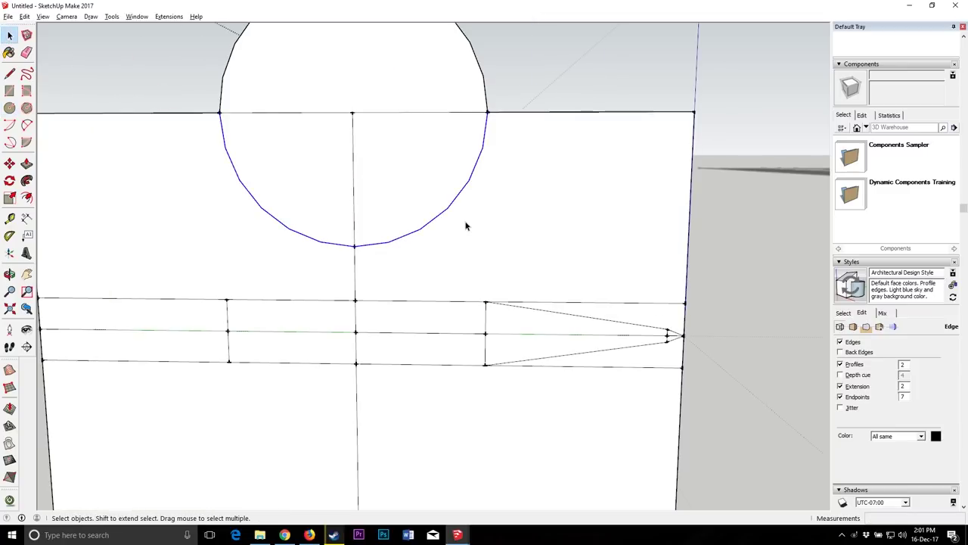
{"action": "left_click", "coordinate": [10, 198]}
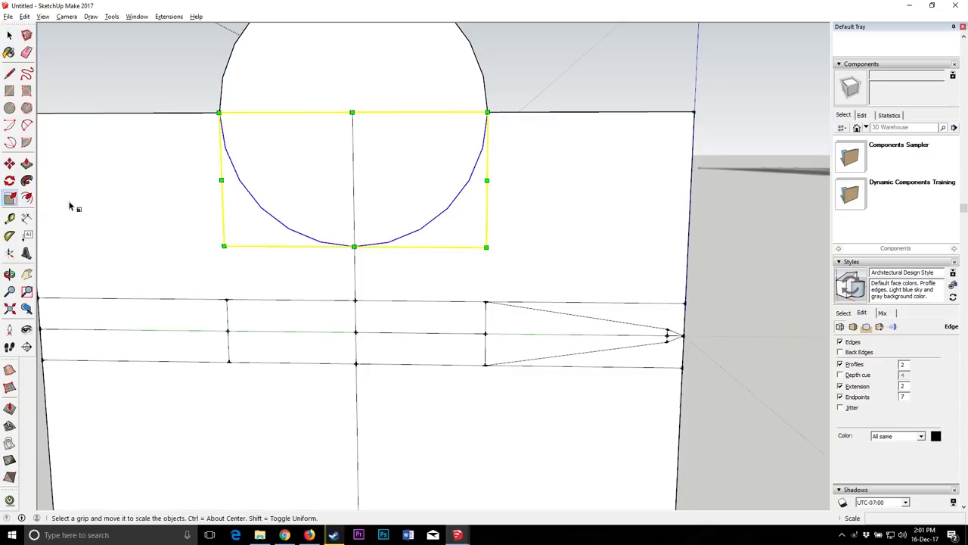
{"action": "left_click_drag", "start_coordinate": [353, 246], "coordinate": [363, 132]}
{"action": "left_click", "coordinate": [9, 36]}
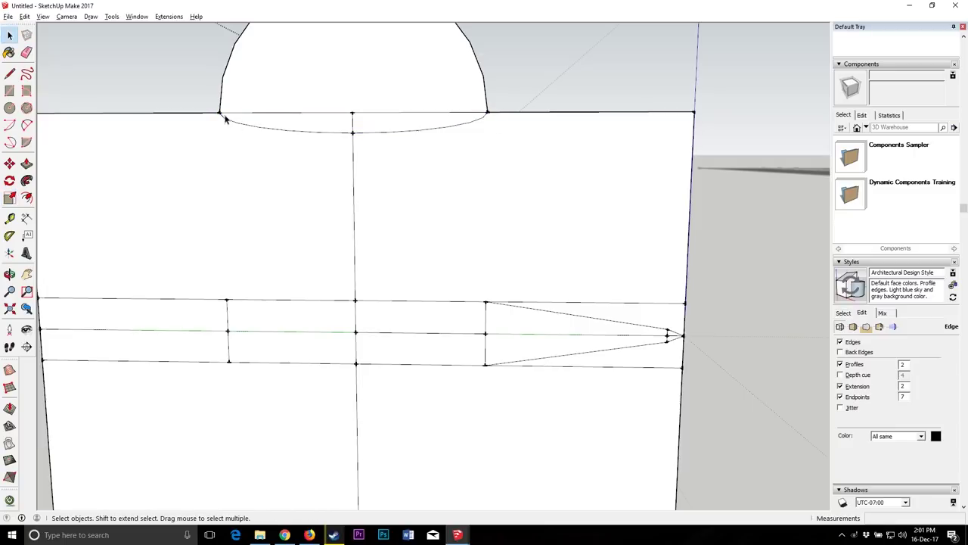
{"action": "key", "text": "ctrl+z"}
Step: Mark the fuller depth on the vertical centre line, just short of the horizontal centre line, with a short horizontal line
{"action": "left_click", "coordinate": [9, 73]}
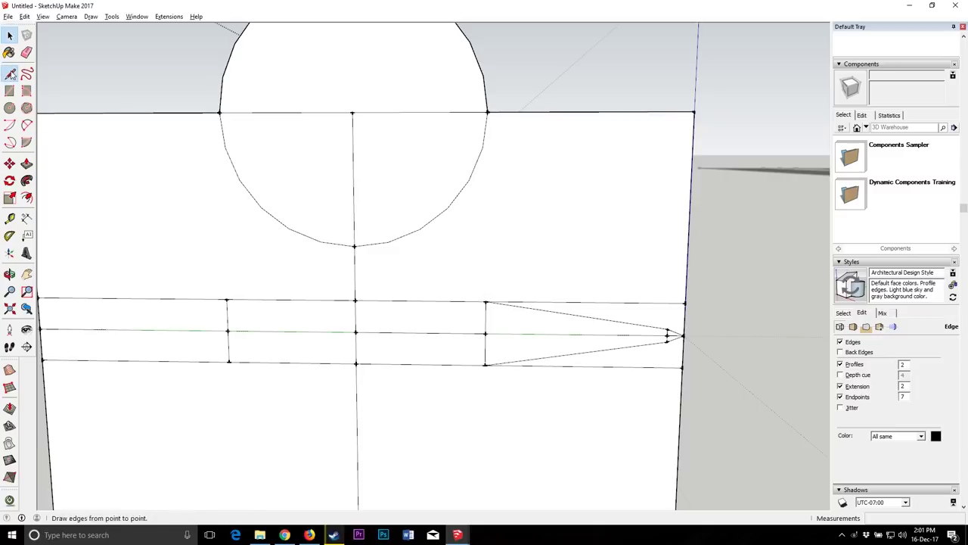
{"action": "left_click", "coordinate": [355, 301]}
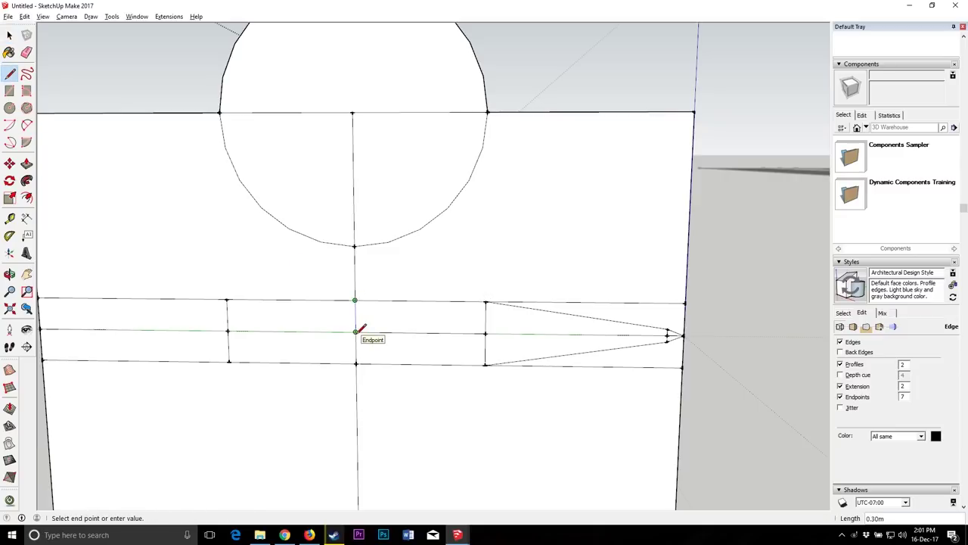
{"action": "scroll", "coordinate": [361, 329], "scroll_direction": "up", "scroll_amount": 2}
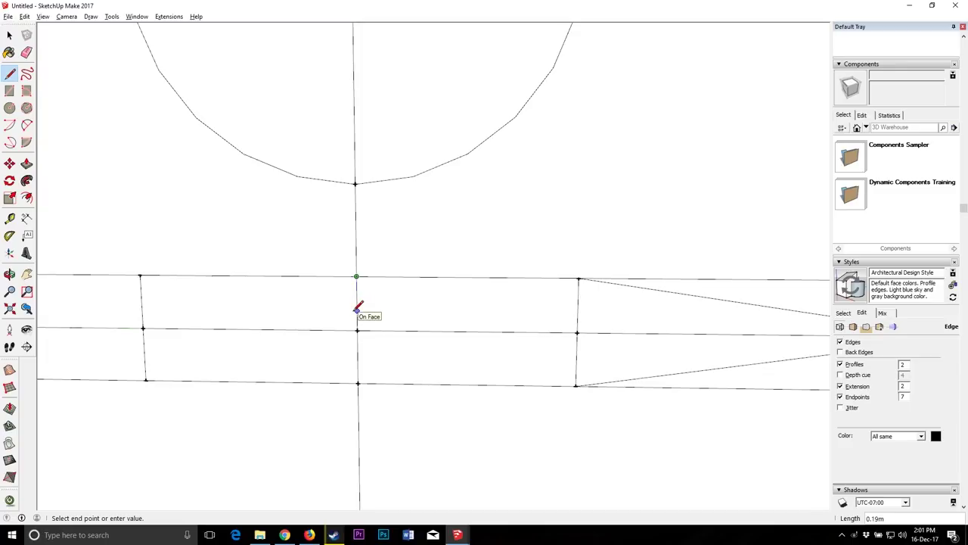
{"action": "key", "text": "Return"}
{"action": "key", "text": "Escape"}
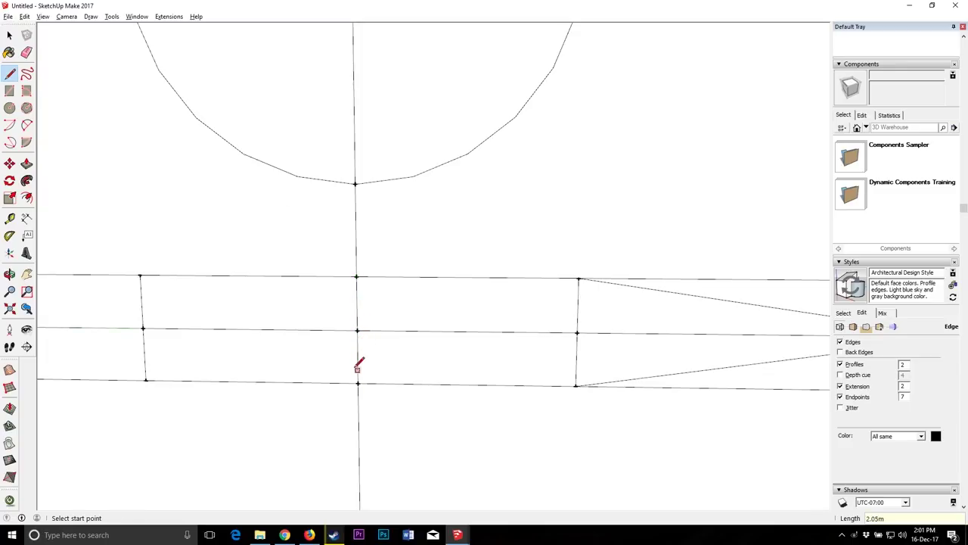
{"action": "left_click", "coordinate": [357, 276]}
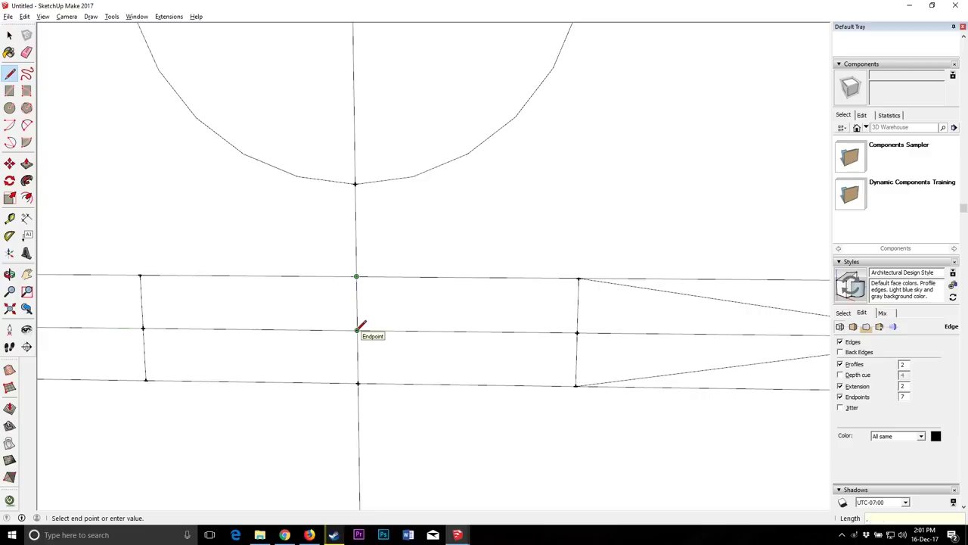
{"action": "left_click", "coordinate": [357, 321]}
{"action": "left_click", "coordinate": [421, 321]}
{"action": "key", "text": "Escape"}
Step: Draw a 0.25 m line down the vertical centre line from the circle's centre to mark the fuller depth
{"action": "scroll", "coordinate": [423, 344], "scroll_direction": "down", "scroll_amount": 3}
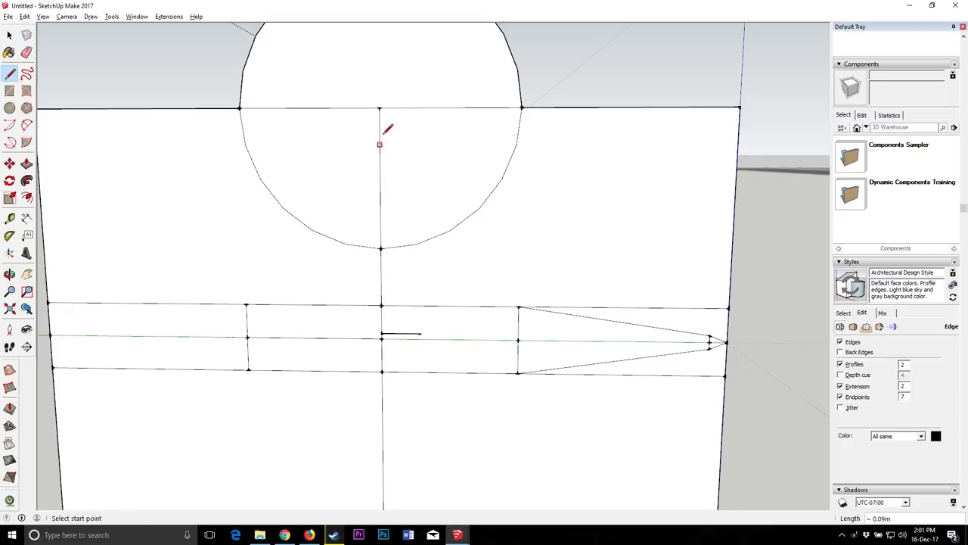
{"action": "left_click", "coordinate": [379, 107]}
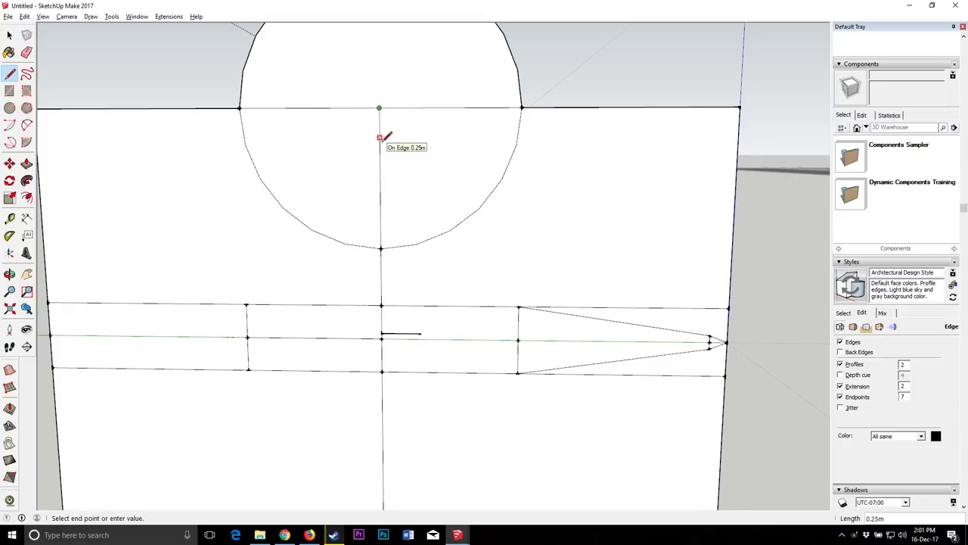
{"action": "key", "text": "Return"}
{"action": "key", "text": "space"}
Step: Try to flatten the circle's lower half up to the depth mark with the Scale tool
{"action": "left_click", "coordinate": [316, 235]}
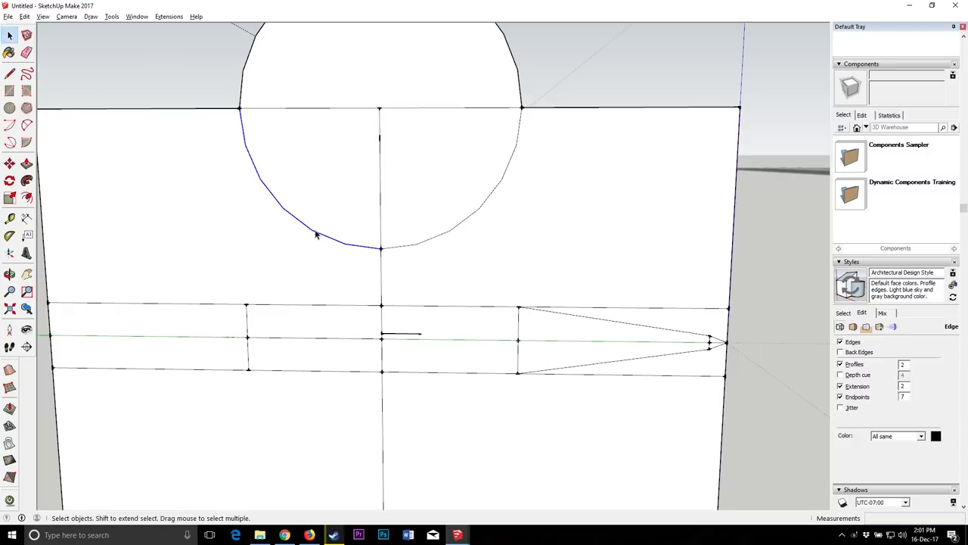
{"action": "left_click", "coordinate": [421, 244], "text": "shift"}
{"action": "left_click", "coordinate": [419, 243], "text": "shift"}
{"action": "left_click", "coordinate": [391, 216], "text": "shift"}
{"action": "left_click", "coordinate": [10, 198]}
{"action": "left_click_drag", "start_coordinate": [380, 248], "coordinate": [381, 194]}
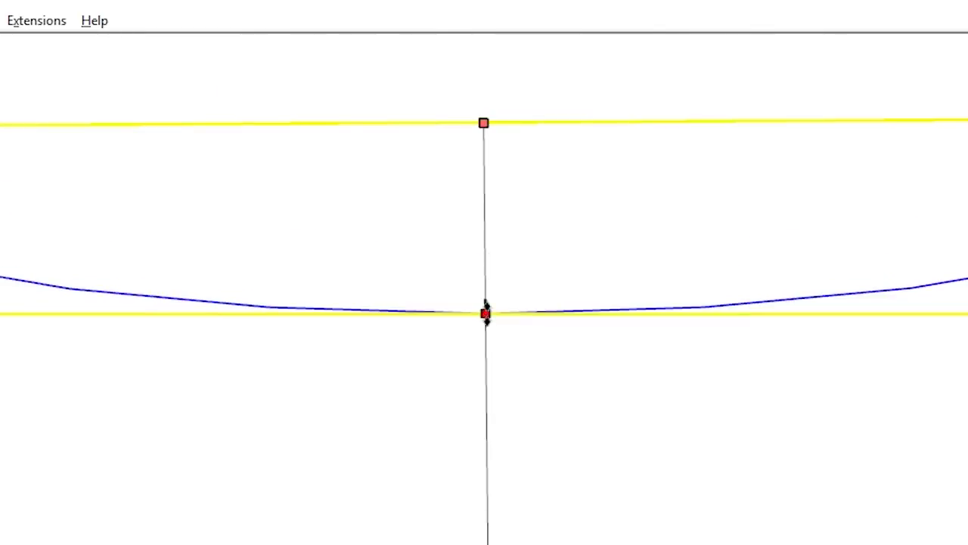
{"action": "scroll", "coordinate": [492, 312], "scroll_direction": "up", "scroll_amount": 3}
{"action": "left_click_drag", "start_coordinate": [487, 312], "coordinate": [459, 313]}
{"action": "scroll", "coordinate": [493, 316], "scroll_direction": "up", "scroll_amount": 2}
{"action": "scroll", "coordinate": [493, 312], "scroll_direction": "up", "scroll_amount": 1}
{"action": "scroll", "coordinate": [457, 337], "scroll_direction": "down", "scroll_amount": 6}
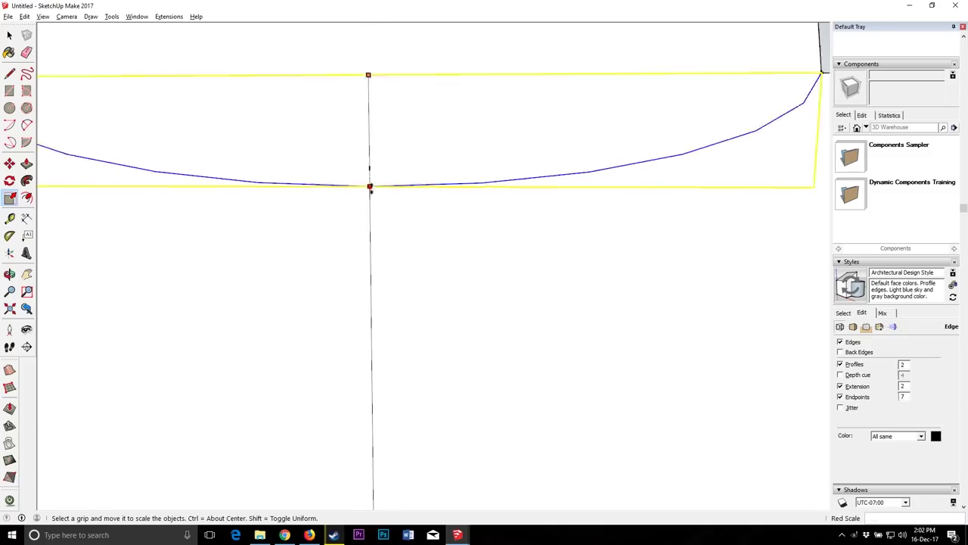
{"action": "key", "text": "Escape"}
{"action": "scroll", "coordinate": [346, 236], "scroll_direction": "down", "scroll_amount": 2}
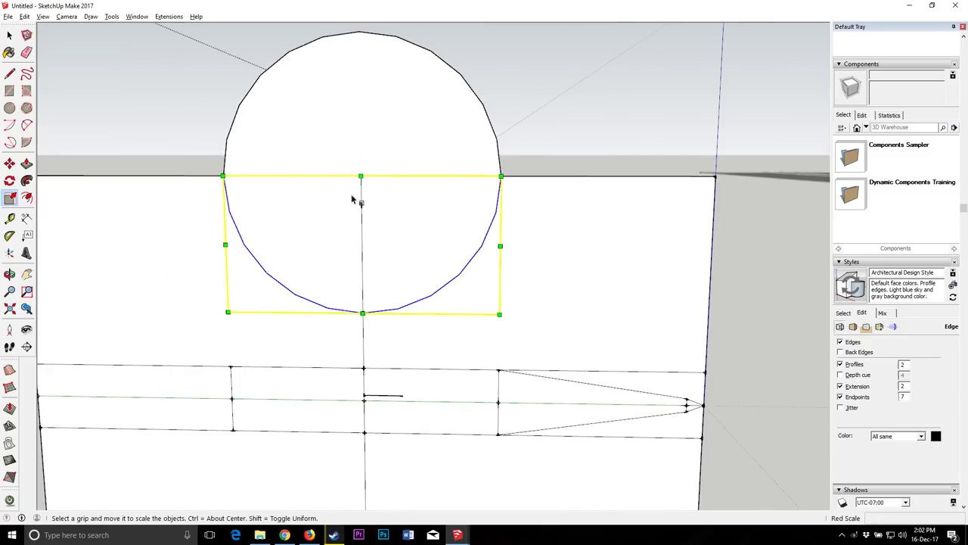
{"action": "scroll", "coordinate": [268, 168], "scroll_direction": "down", "scroll_amount": 3}
Step: Clear the arc selection and leave the blade group's editing mode
{"action": "key", "text": "space"}
{"action": "scroll", "coordinate": [294, 196], "scroll_direction": "up", "scroll_amount": 3}
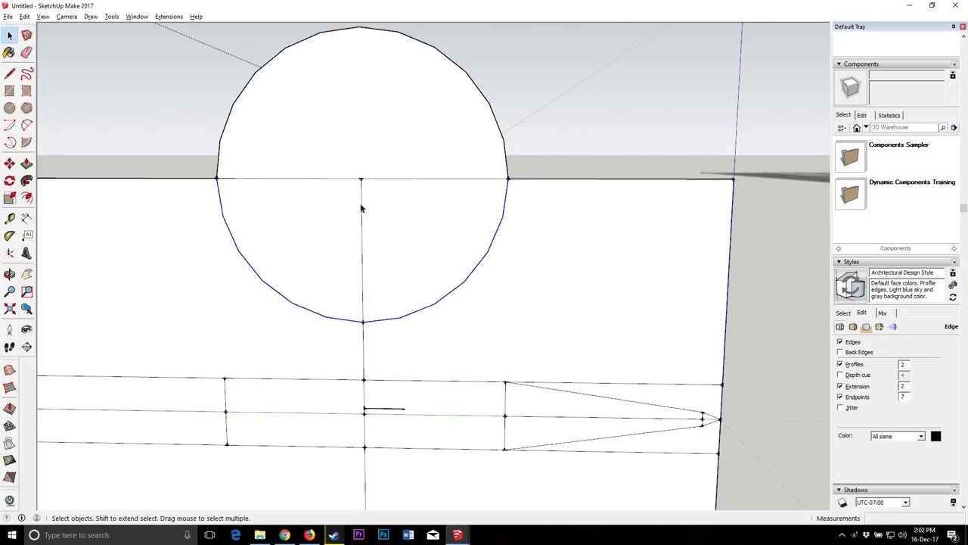
{"action": "scroll", "coordinate": [361, 213], "scroll_direction": "down", "scroll_amount": 3}
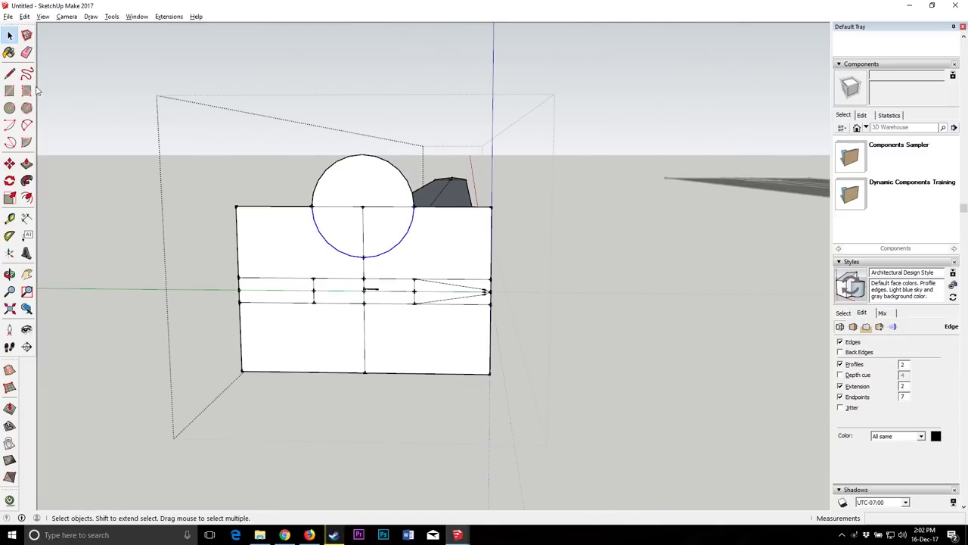
{"action": "scroll", "coordinate": [319, 244], "scroll_direction": "up", "scroll_amount": 3}
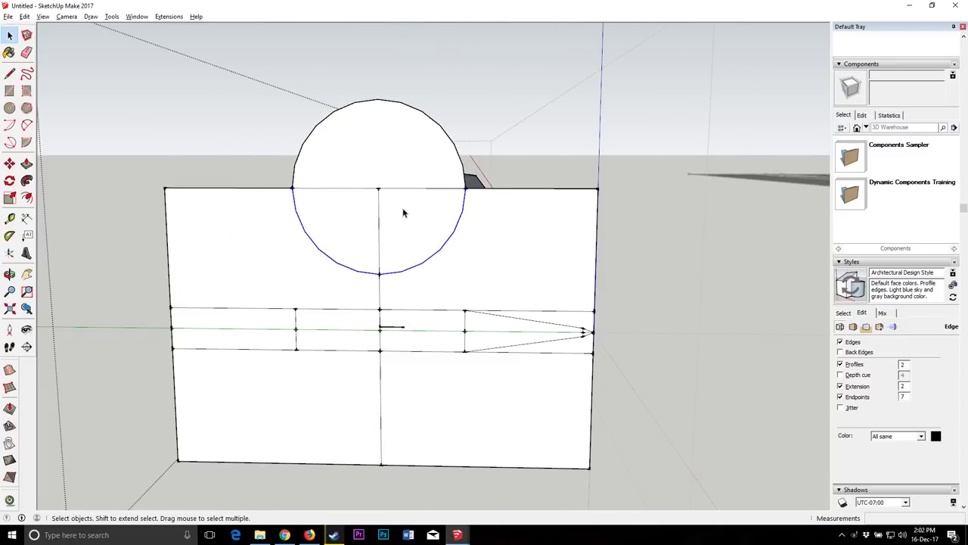
{"action": "scroll", "coordinate": [434, 210], "scroll_direction": "down", "scroll_amount": 2}
{"action": "left_click", "coordinate": [9, 36]}
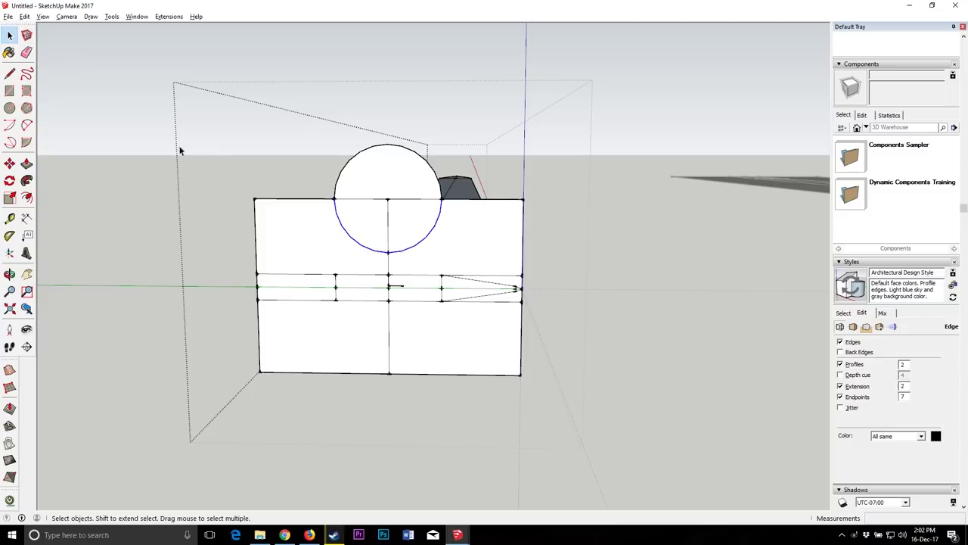
{"action": "scroll", "coordinate": [387, 231], "scroll_direction": "down", "scroll_amount": 3}
{"action": "left_click", "coordinate": [665, 218]}
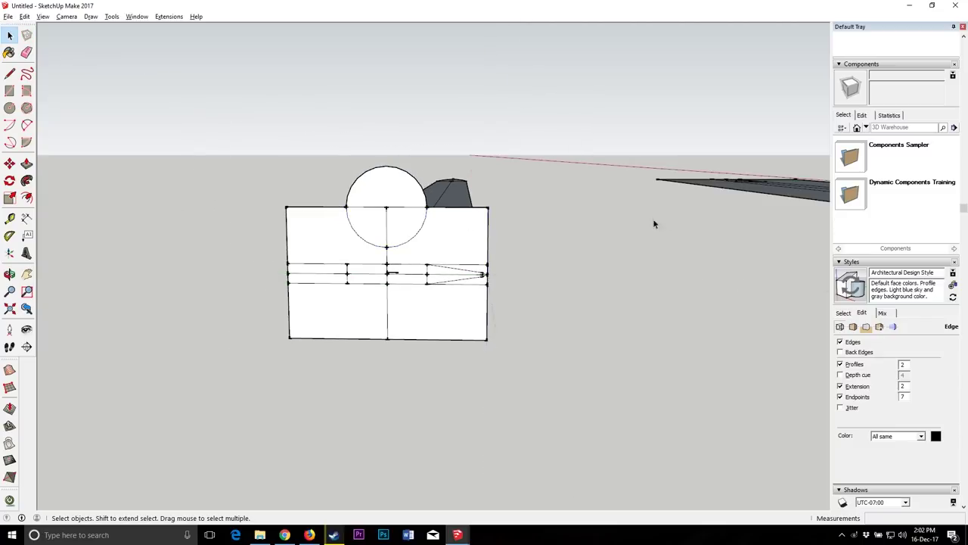
Step: Draw a short depth line down from the circle's centre along the vertical centre line, outside the blade group
{"action": "scroll", "coordinate": [419, 218], "scroll_direction": "up", "scroll_amount": 3}
{"action": "scroll", "coordinate": [421, 223], "scroll_direction": "down", "scroll_amount": 3}
{"action": "left_click", "coordinate": [650, 183]}
{"action": "scroll", "coordinate": [335, 252], "scroll_direction": "up", "scroll_amount": 3}
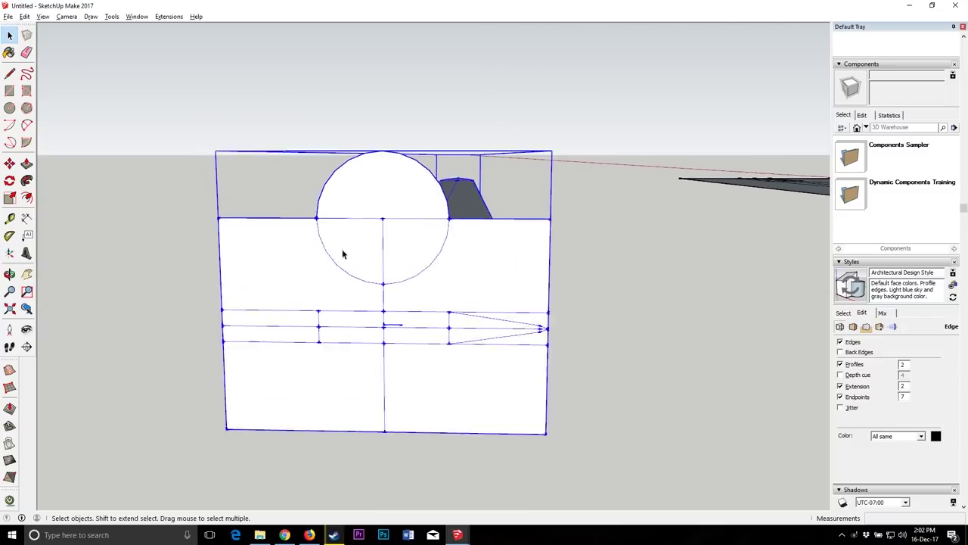
{"action": "left_click", "coordinate": [11, 75]}
{"action": "left_click", "coordinate": [387, 215]}
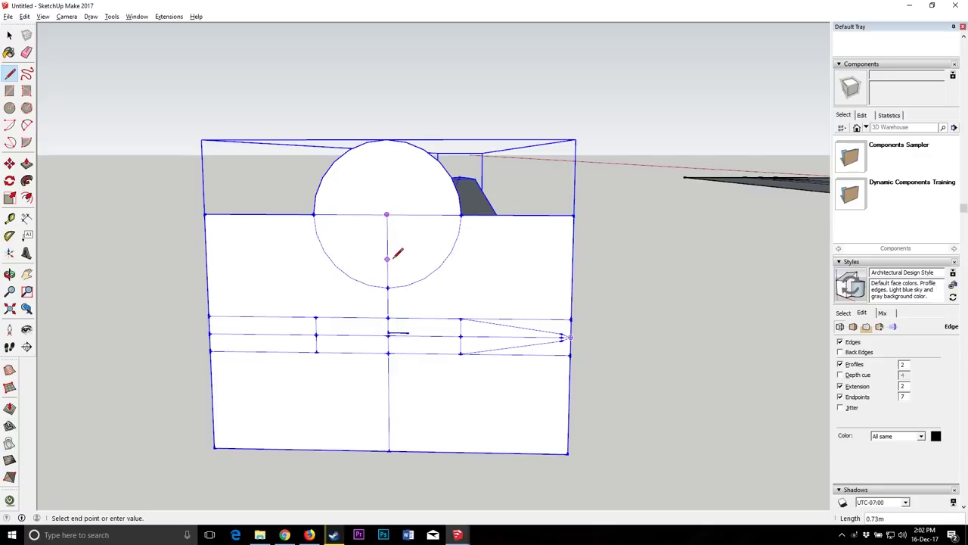
{"action": "scroll", "coordinate": [398, 252], "scroll_direction": "up", "scroll_amount": 2}
{"action": "left_click", "coordinate": [10, 35]}
{"action": "scroll", "coordinate": [411, 207], "scroll_direction": "down", "scroll_amount": 2}
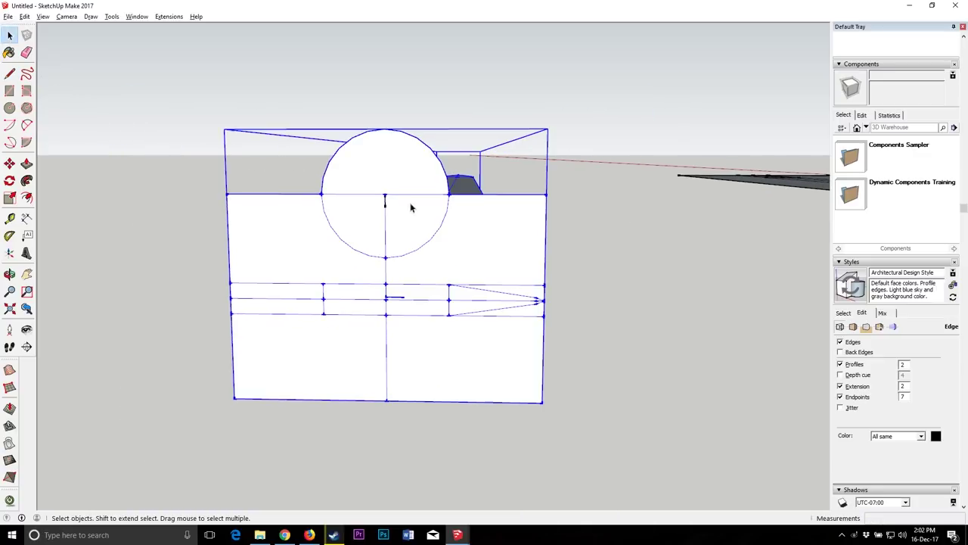
Step: Delete the blade group and undo the deletion
{"action": "left_click", "coordinate": [588, 253]}
{"action": "left_click", "coordinate": [525, 275]}
{"action": "key", "text": "Delete"}
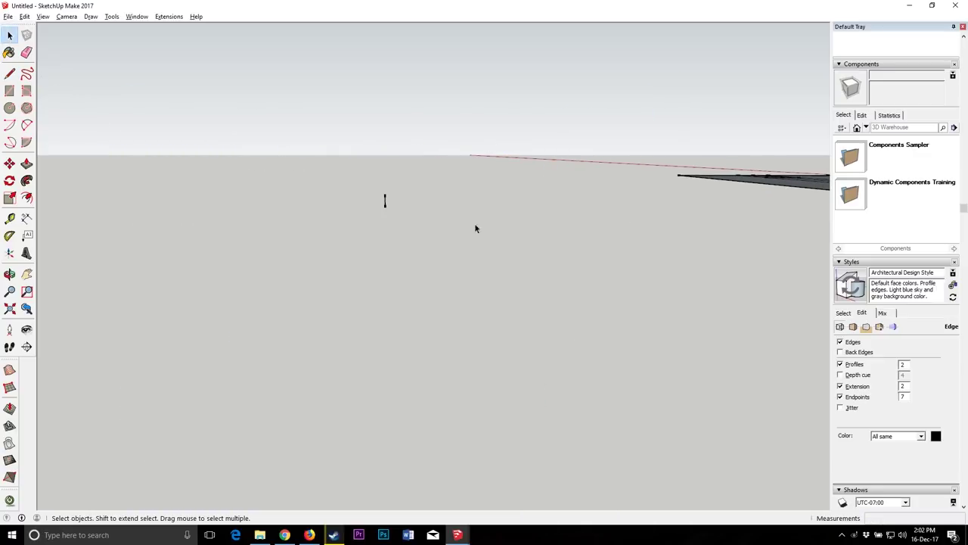
{"action": "key", "text": "ctrl+z"}
{"action": "scroll", "coordinate": [388, 220], "scroll_direction": "up", "scroll_amount": 3}
{"action": "left_click", "coordinate": [388, 227]}
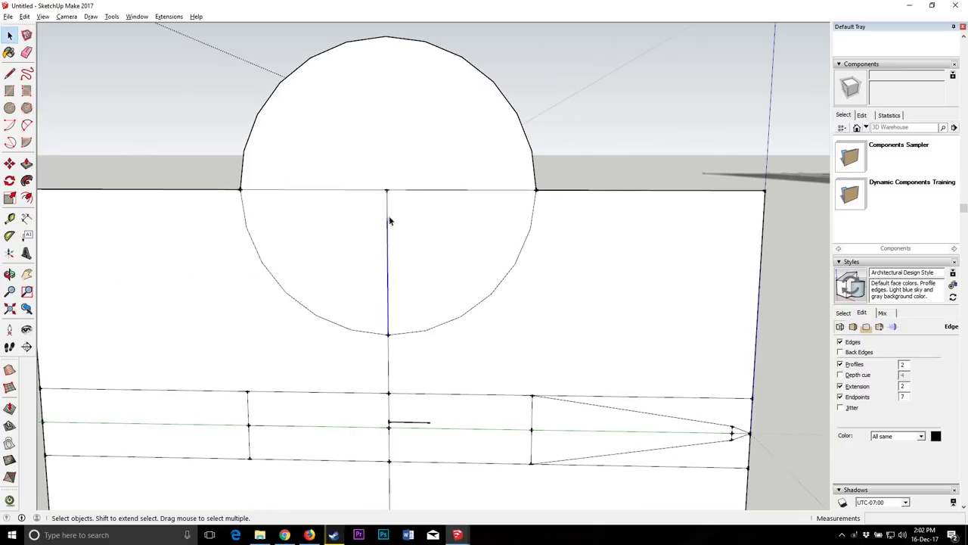
{"action": "scroll", "coordinate": [389, 215], "scroll_direction": "up", "scroll_amount": 1}
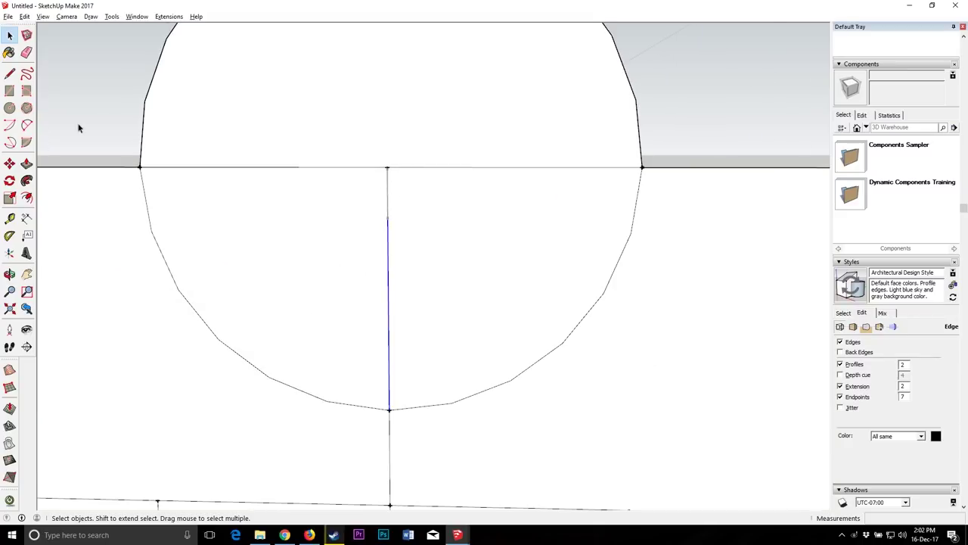
{"action": "key", "text": "m"}
{"action": "key", "text": "ctrl"}
{"action": "left_click", "coordinate": [389, 264]}
{"action": "key", "text": "Escape"}
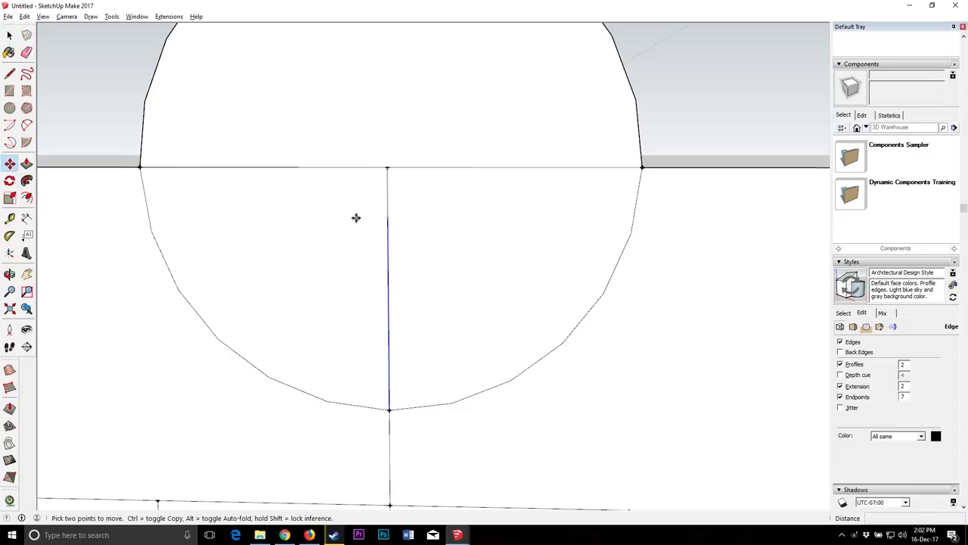
Step: Scale the circle's lower half vertically towards the face's upper edge until its lowest point meets the depth line's end
{"action": "scroll", "coordinate": [356, 214], "scroll_direction": "down", "scroll_amount": 2}
{"action": "key", "text": "space"}
{"action": "left_click", "coordinate": [326, 327]}
{"action": "left_click", "coordinate": [328, 331]}
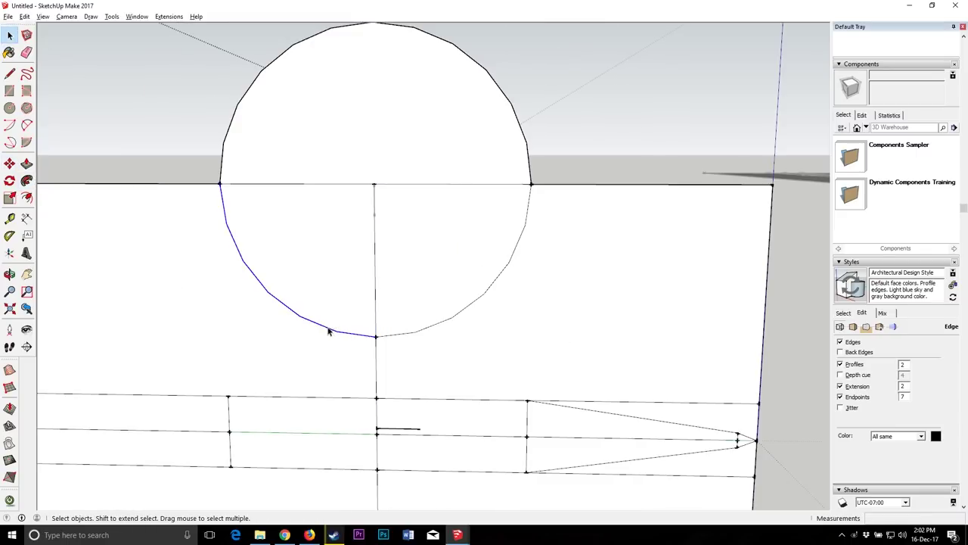
{"action": "key", "text": "s"}
{"action": "left_click_drag", "start_coordinate": [376, 335], "coordinate": [376, 215]}
{"action": "scroll", "coordinate": [375, 215], "scroll_direction": "up", "scroll_amount": 5}
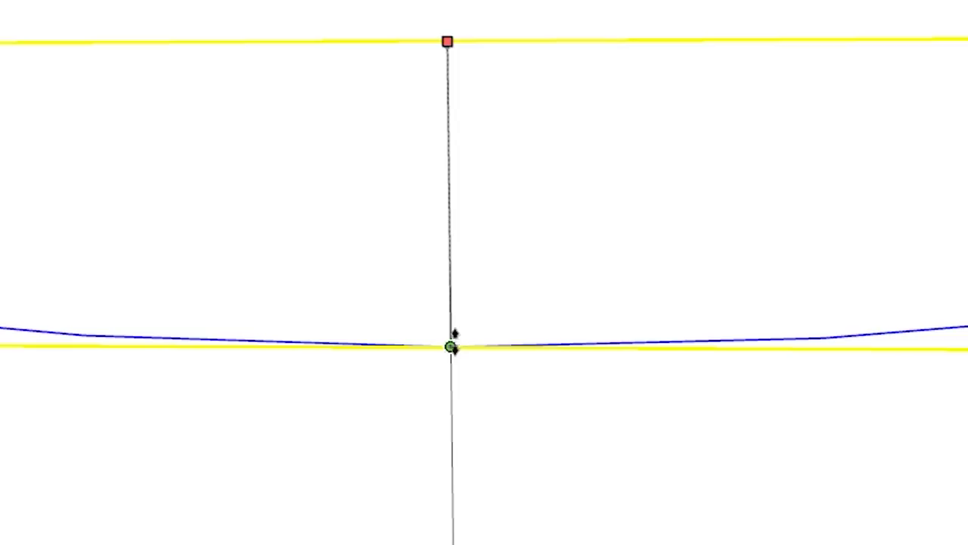
{"action": "mouse_move", "coordinate": [462, 346]}
{"action": "left_mouse_down"}
{"action": "mouse_move", "coordinate": [463, 390]}
{"action": "mouse_move", "coordinate": [454, 349]}
{"action": "mouse_move", "coordinate": [465, 349]}
{"action": "left_mouse_up"}
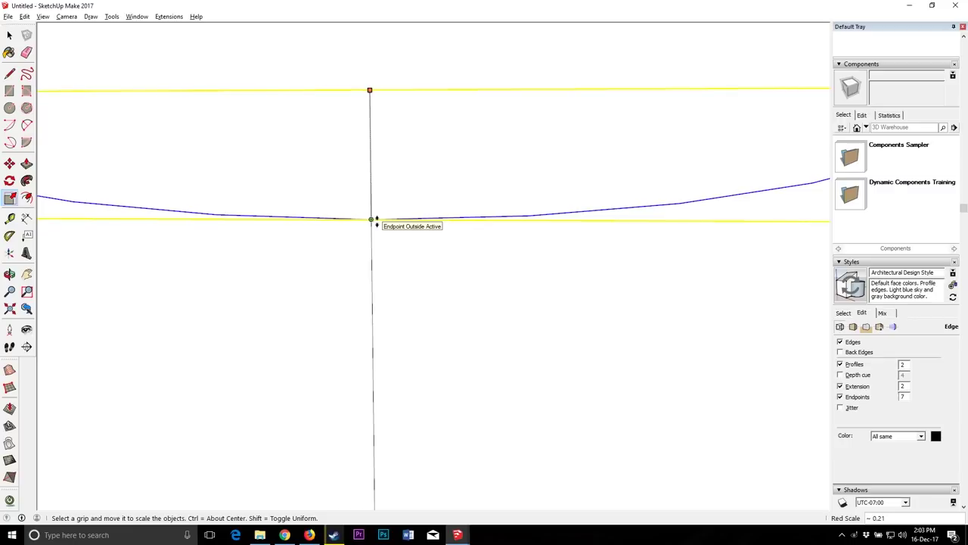
{"action": "left_click", "coordinate": [376, 220]}
{"action": "scroll", "coordinate": [340, 255], "scroll_direction": "down", "scroll_amount": 6}
Step: Copy the flattened half circle from the face's upper edge midpoint to the middle of the blade profile's upper line
{"action": "left_click", "coordinate": [9, 35]}
{"action": "left_click", "coordinate": [313, 215]}
{"action": "left_click", "coordinate": [403, 220], "text": "shift"}
{"action": "scroll", "coordinate": [391, 218], "scroll_direction": "down", "scroll_amount": 1}
{"action": "left_click", "coordinate": [9, 181]}
{"action": "left_click", "coordinate": [9, 164]}
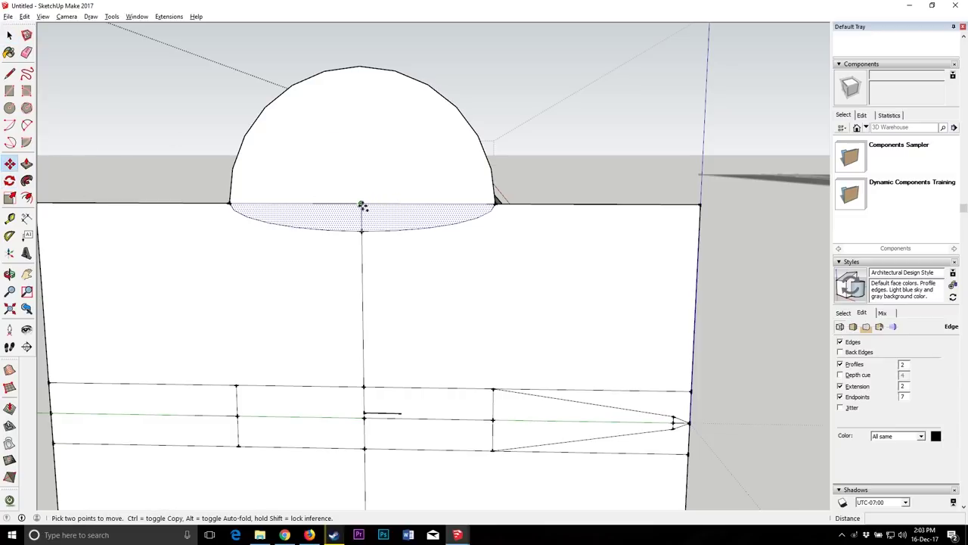
{"action": "left_click", "coordinate": [362, 205]}
{"action": "left_click", "coordinate": [363, 388]}
{"action": "middle_click_drag", "start_coordinate": [361, 382], "coordinate": [395, 360], "text": "shift"}
Step: Delete the short horizontal depth mark beneath the copied fuller curve
{"action": "left_click", "coordinate": [28, 53]}
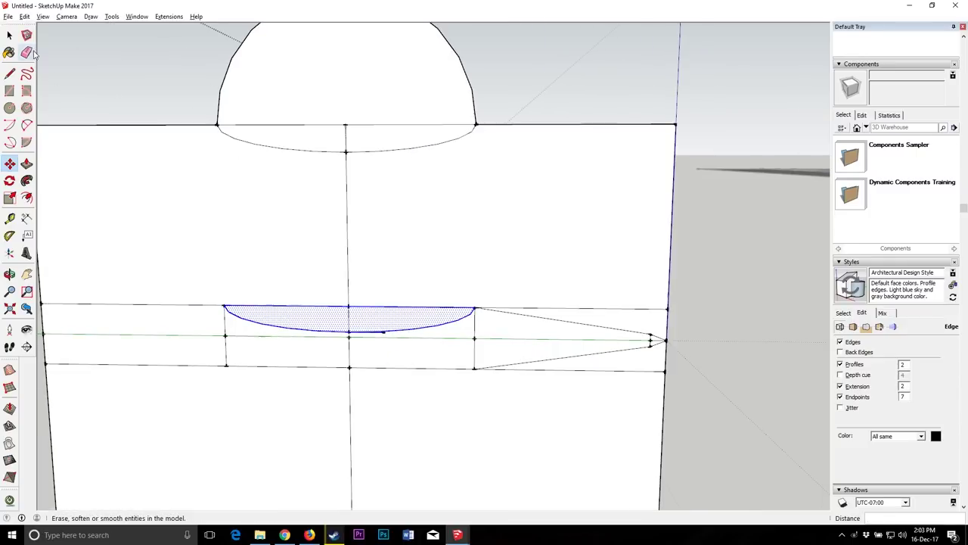
{"action": "key", "text": "space"}
{"action": "scroll", "coordinate": [374, 325], "scroll_direction": "up", "scroll_amount": 3}
{"action": "left_click", "coordinate": [389, 350]}
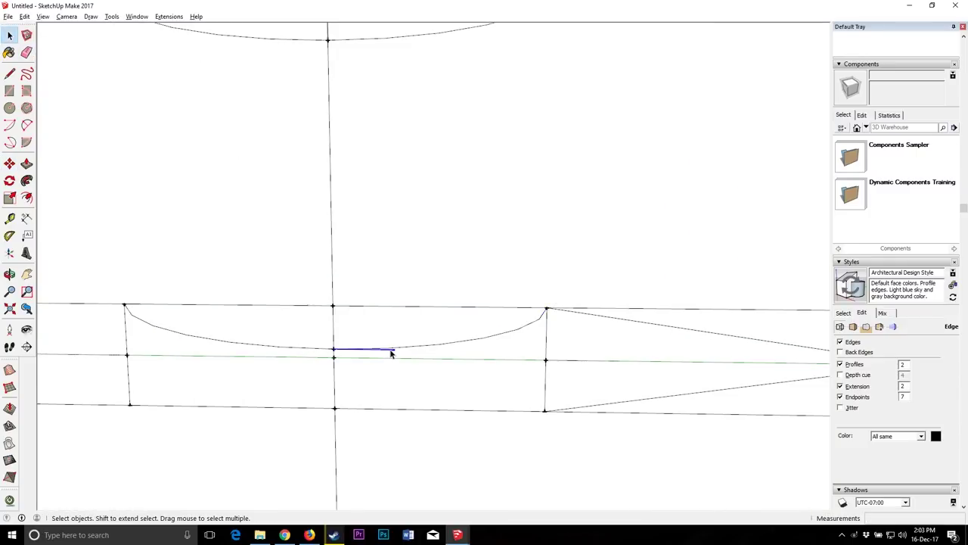
{"action": "key", "text": "Delete"}
{"action": "scroll", "coordinate": [383, 322], "scroll_direction": "down", "scroll_amount": 3}
Step: Remove the vertical lines dividing the profile's upper bevelled quarter and copy the merged quarter face
{"action": "left_click", "coordinate": [484, 331]}
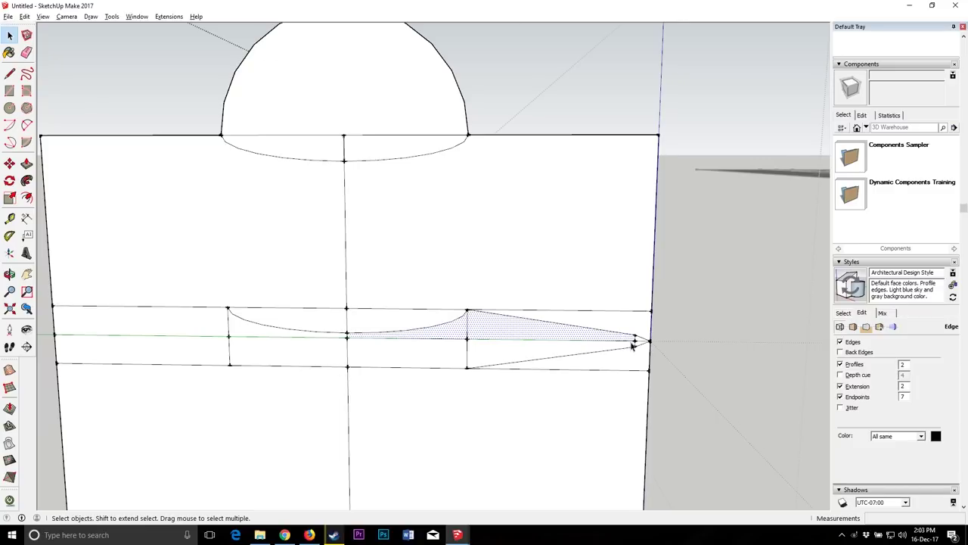
{"action": "scroll", "coordinate": [634, 345], "scroll_direction": "up", "scroll_amount": 2}
{"action": "scroll", "coordinate": [550, 302], "scroll_direction": "down", "scroll_amount": 2}
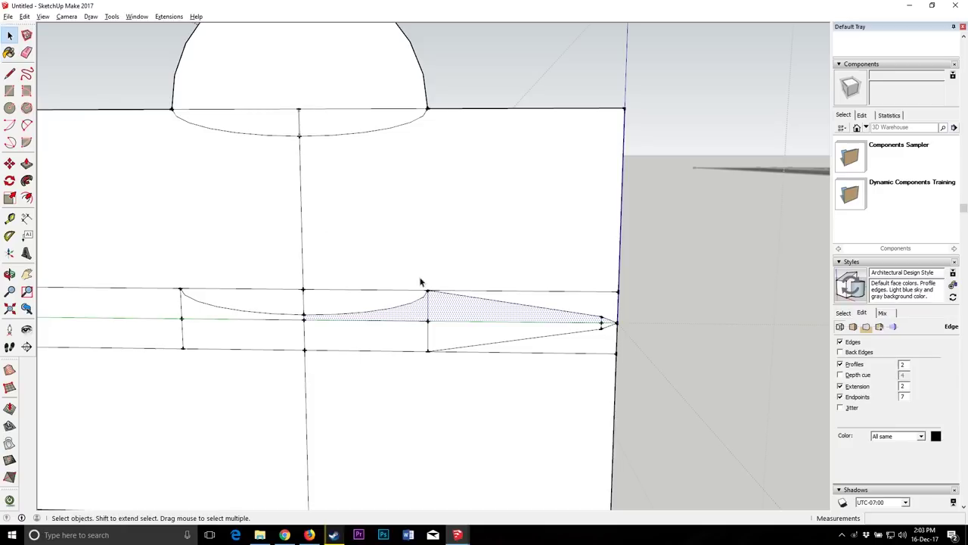
{"action": "left_click", "coordinate": [10, 37]}
{"action": "scroll", "coordinate": [433, 321], "scroll_direction": "up", "scroll_amount": 3}
{"action": "left_click", "coordinate": [428, 314]}
{"action": "left_click", "coordinate": [454, 311]}
{"action": "left_click", "coordinate": [24, 16]}
{"action": "left_click", "coordinate": [46, 65]}
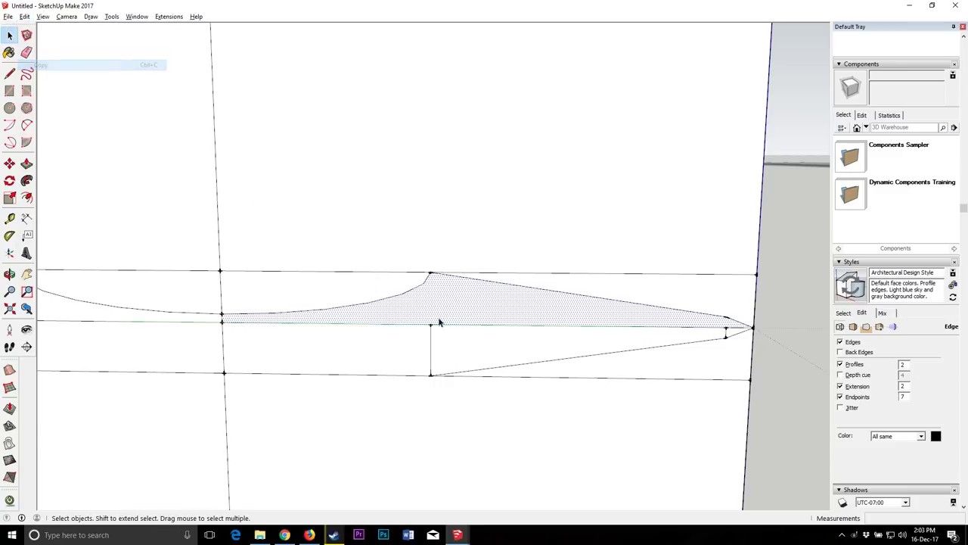
{"action": "left_click", "coordinate": [10, 275]}
{"action": "scroll", "coordinate": [495, 291], "scroll_direction": "down", "scroll_amount": 3}
{"action": "left_click_drag", "start_coordinate": [499, 292], "coordinate": [197, 118]}
{"action": "left_click", "coordinate": [10, 35]}
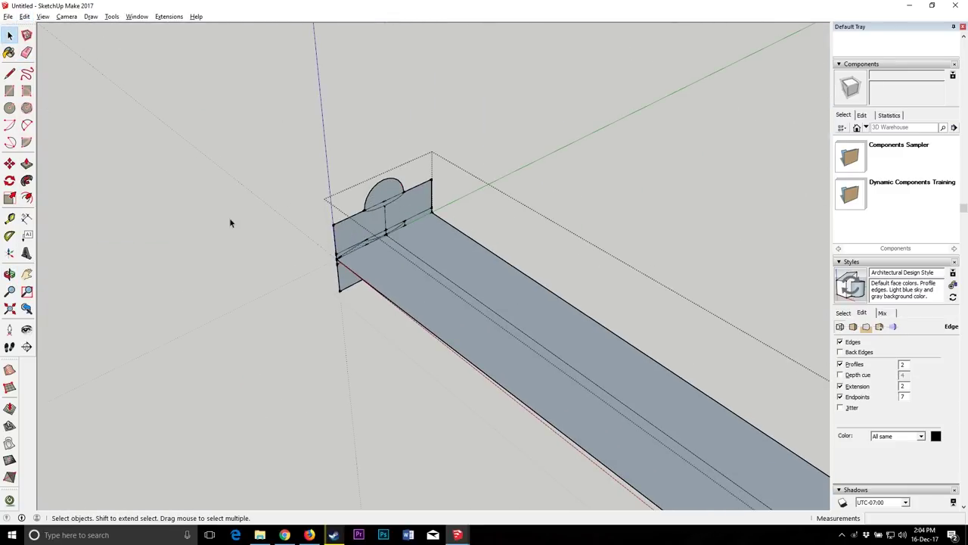
{"action": "scroll", "coordinate": [371, 255], "scroll_direction": "up", "scroll_amount": 6}
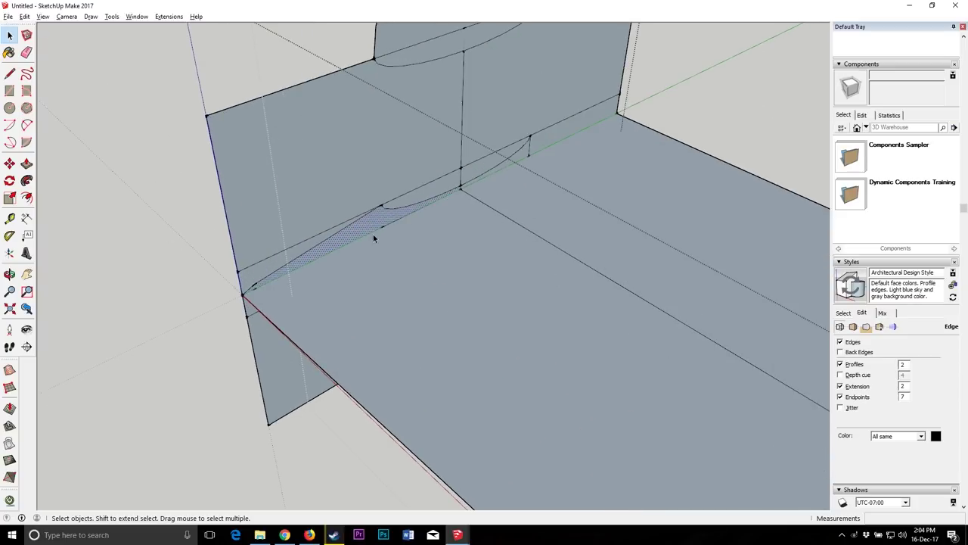
{"action": "left_click", "coordinate": [230, 77]}
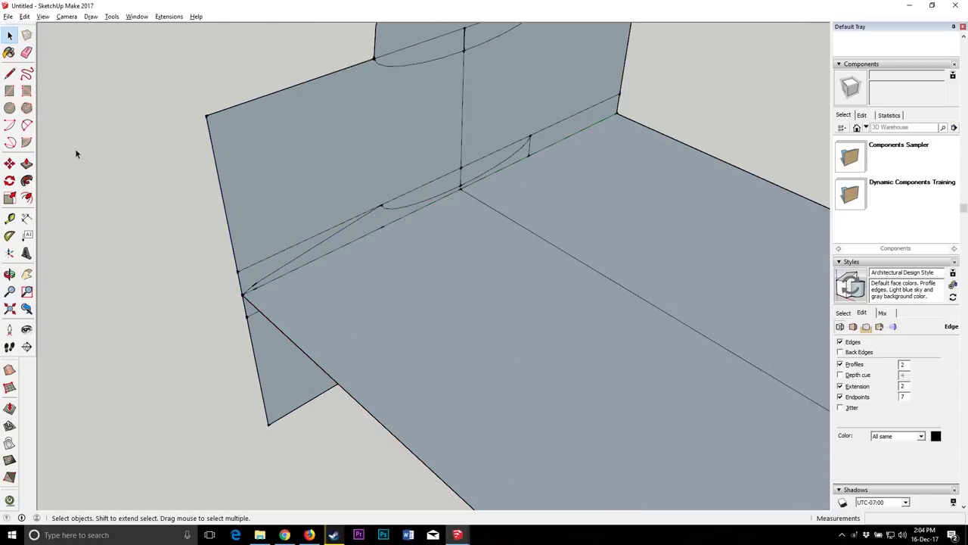
{"action": "left_click", "coordinate": [27, 164]}
{"action": "key", "text": "b"}
{"action": "key", "text": "space"}
{"action": "left_click", "coordinate": [321, 166]}
{"action": "left_click", "coordinate": [516, 120]}
{"action": "left_click", "coordinate": [448, 228]}
{"action": "left_click", "coordinate": [305, 71]}
{"action": "key", "text": "p"}
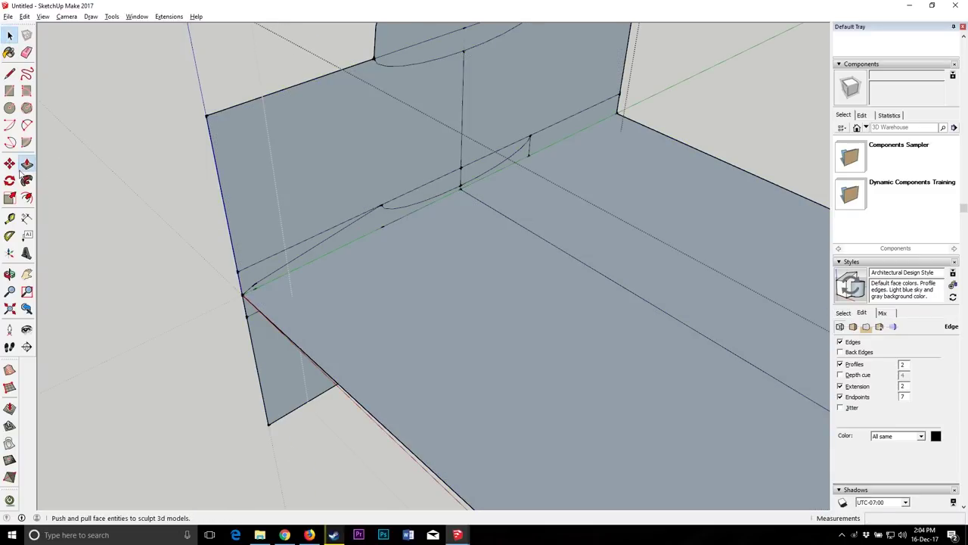
{"action": "left_click_drag", "start_coordinate": [356, 152], "coordinate": [524, 250]}
{"action": "scroll", "coordinate": [404, 171], "scroll_direction": "down", "scroll_amount": 3}
{"action": "key", "text": "Escape"}
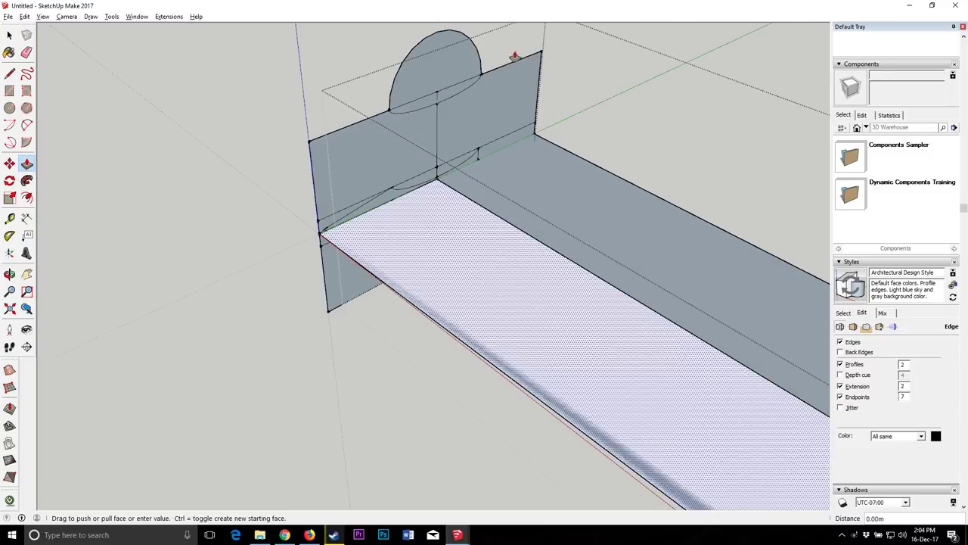
{"action": "key", "text": "Escape"}
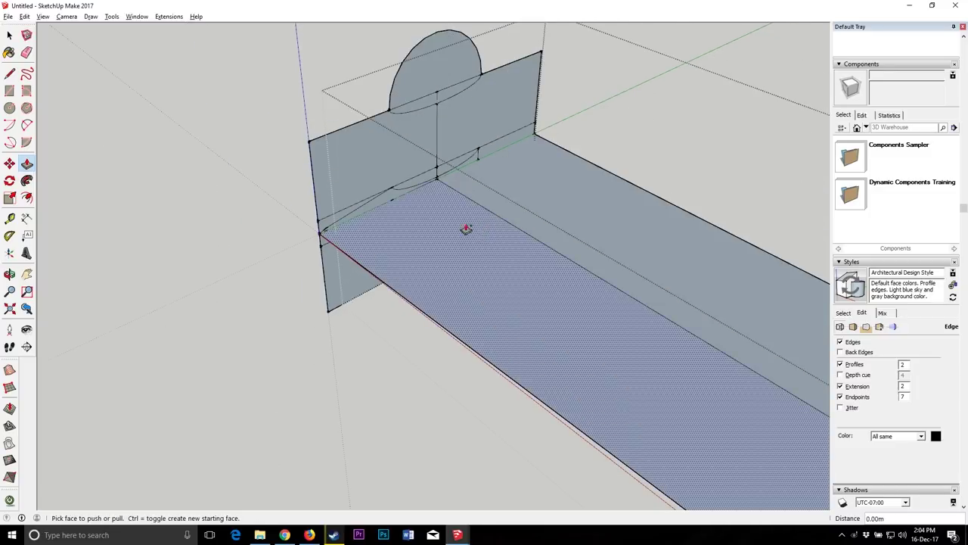
Step: Extrude the bevelled, fullered quarter profile about 77 m along the blade, stopping short of the line where the tip begins
{"action": "scroll", "coordinate": [428, 173], "scroll_direction": "up", "scroll_amount": 3}
{"action": "scroll", "coordinate": [357, 217], "scroll_direction": "up", "scroll_amount": 2}
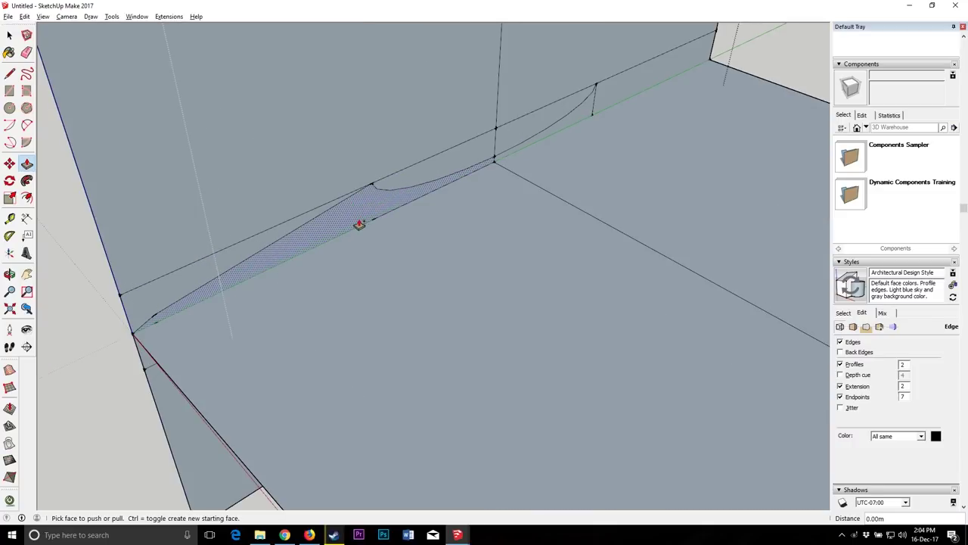
{"action": "left_click", "coordinate": [361, 216]}
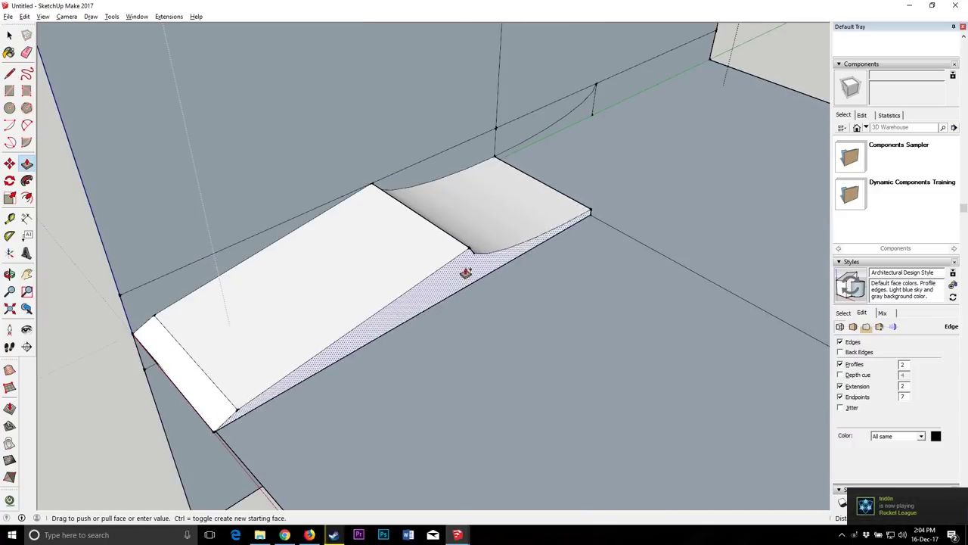
{"action": "scroll", "coordinate": [428, 172], "scroll_direction": "down", "scroll_amount": 5}
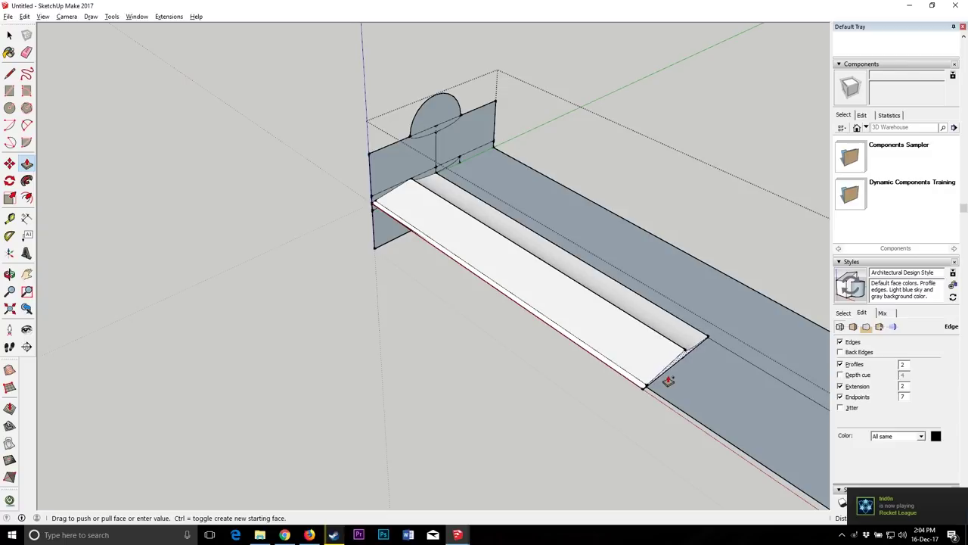
{"action": "scroll", "coordinate": [421, 189], "scroll_direction": "down", "scroll_amount": 5}
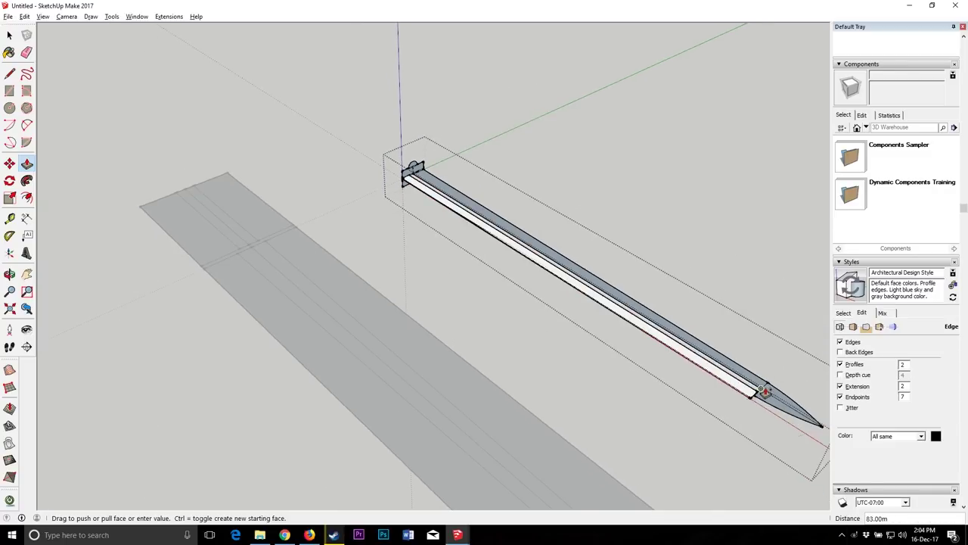
{"action": "scroll", "coordinate": [759, 391], "scroll_direction": "up", "scroll_amount": 5}
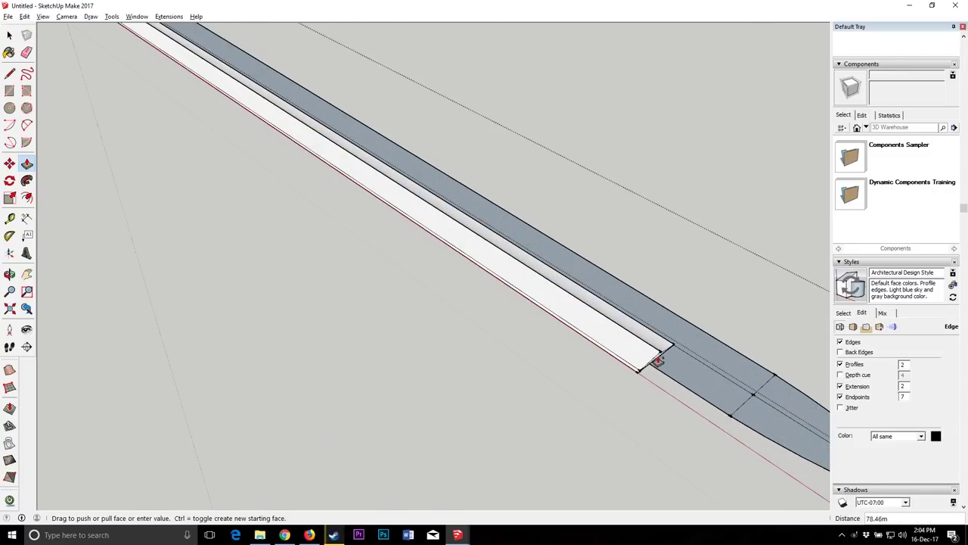
{"action": "scroll", "coordinate": [661, 361], "scroll_direction": "down", "scroll_amount": 5}
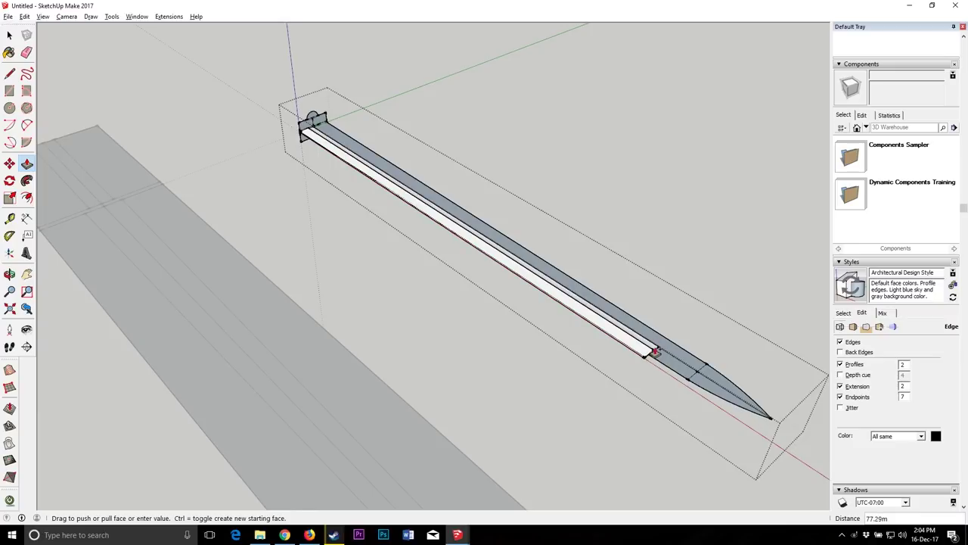
{"action": "left_click", "coordinate": [655, 353]}
Step: Try to move the end face of the extruded blade quarter near the tip
{"action": "scroll", "coordinate": [655, 353], "scroll_direction": "up", "scroll_amount": 5}
{"action": "key", "text": "space"}
{"action": "left_click", "coordinate": [565, 332]}
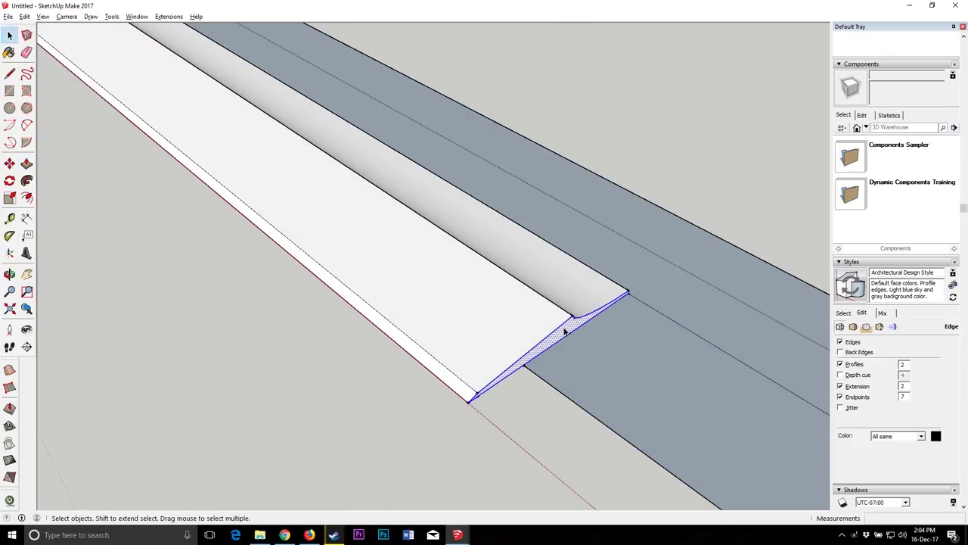
{"action": "left_click", "coordinate": [9, 164]}
{"action": "left_click", "coordinate": [559, 335]}
{"action": "key", "text": "Escape"}
{"action": "left_click", "coordinate": [562, 333]}
{"action": "key", "text": "Escape"}
{"action": "left_click", "coordinate": [9, 273]}
{"action": "left_click_drag", "start_coordinate": [423, 249], "coordinate": [443, 245]}
{"action": "left_click", "coordinate": [10, 164]}
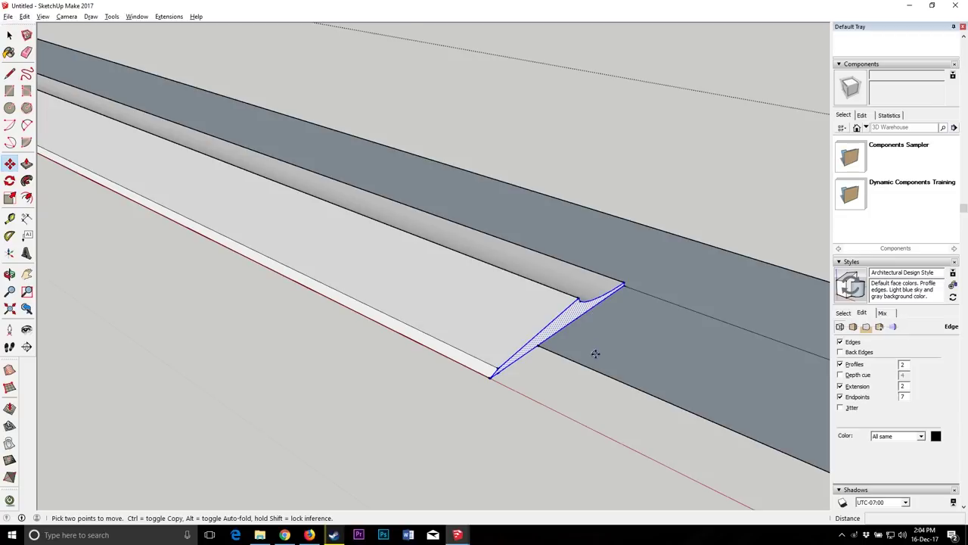
Step: Undo the extrusion of the quarter profile and return to the profile faces at the blade's base
{"action": "key", "text": "ctrl+z"}
{"action": "scroll", "coordinate": [638, 330], "scroll_direction": "down", "scroll_amount": 8}
{"action": "scroll", "coordinate": [205, 143], "scroll_direction": "up", "scroll_amount": 7}
{"action": "scroll", "coordinate": [217, 157], "scroll_direction": "up", "scroll_amount": 1}
{"action": "key", "text": "space"}
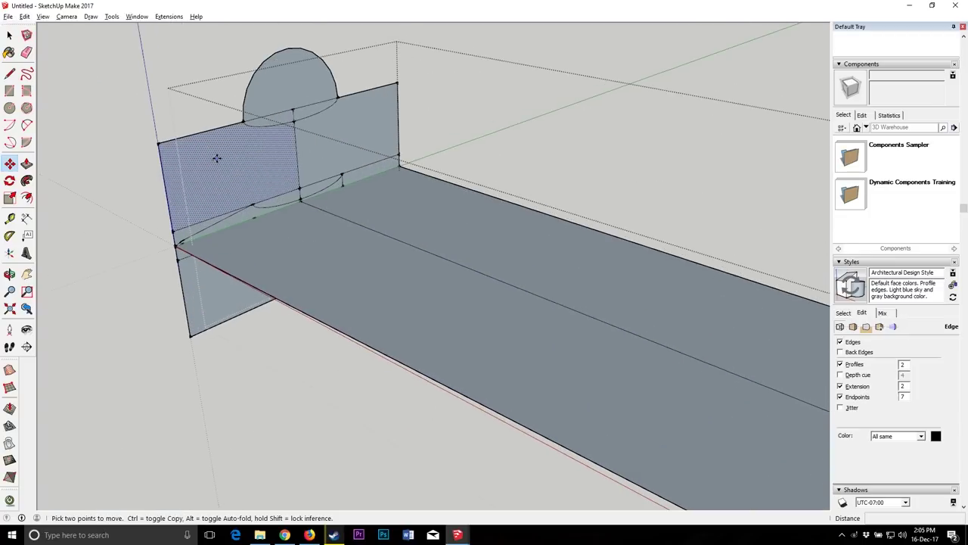
Step: Copy the curved blade half-profile face at the guard out of its group and paste it in place outside the group
{"action": "scroll", "coordinate": [221, 162], "scroll_direction": "up", "scroll_amount": 3}
{"action": "right_click", "coordinate": [265, 240]}
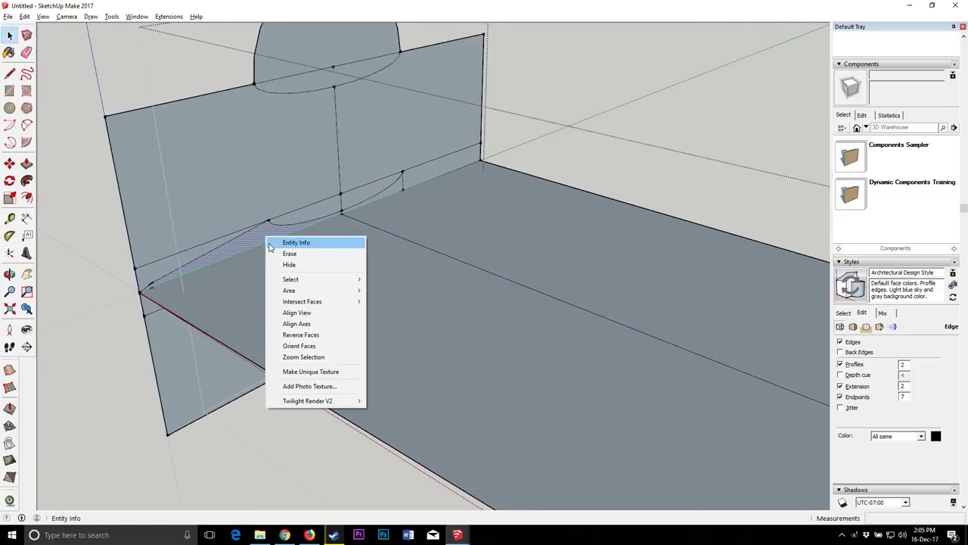
{"action": "left_click", "coordinate": [24, 16]}
{"action": "left_click", "coordinate": [38, 64]}
{"action": "scroll", "coordinate": [121, 215], "scroll_direction": "down", "scroll_amount": 2}
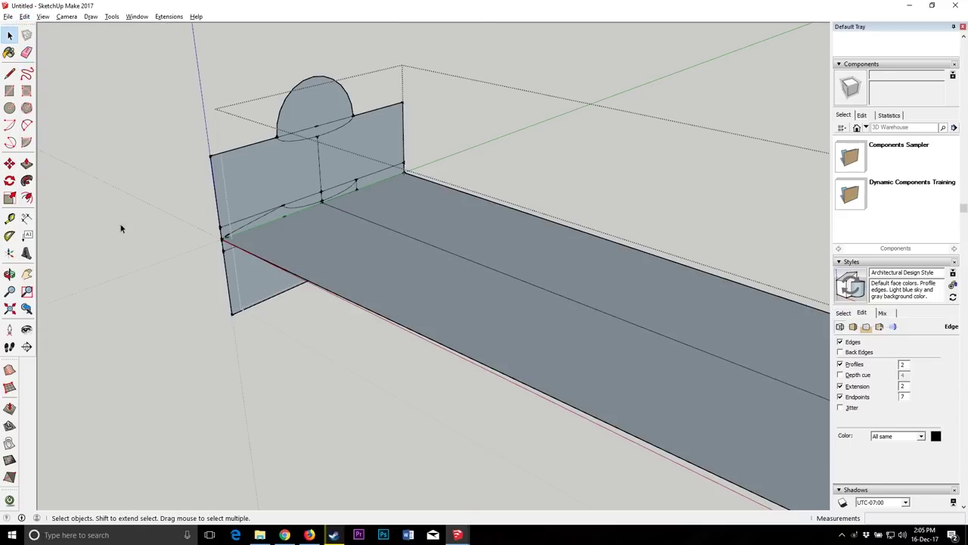
{"action": "left_click", "coordinate": [181, 97]}
{"action": "left_click", "coordinate": [281, 172]}
{"action": "left_click", "coordinate": [143, 135]}
{"action": "left_click", "coordinate": [25, 16]}
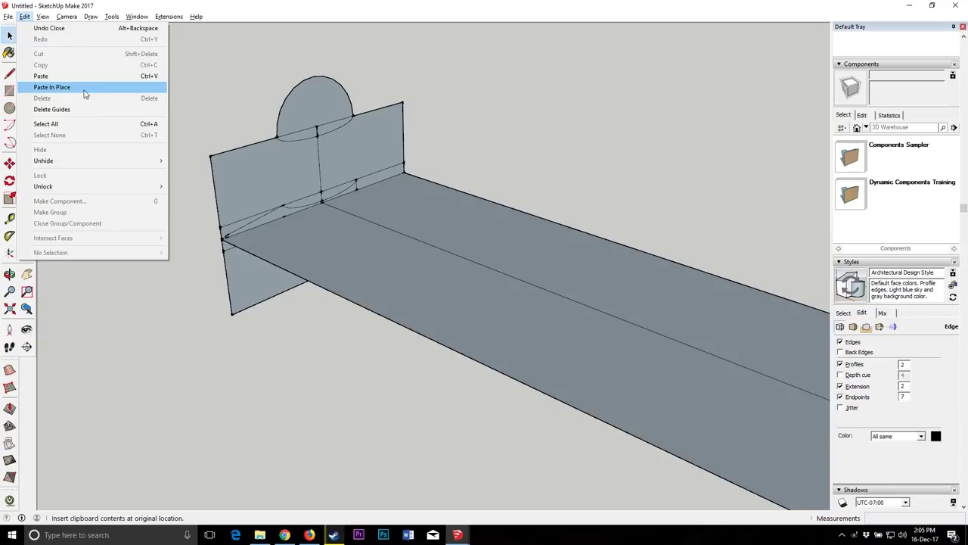
{"action": "left_click", "coordinate": [84, 94]}
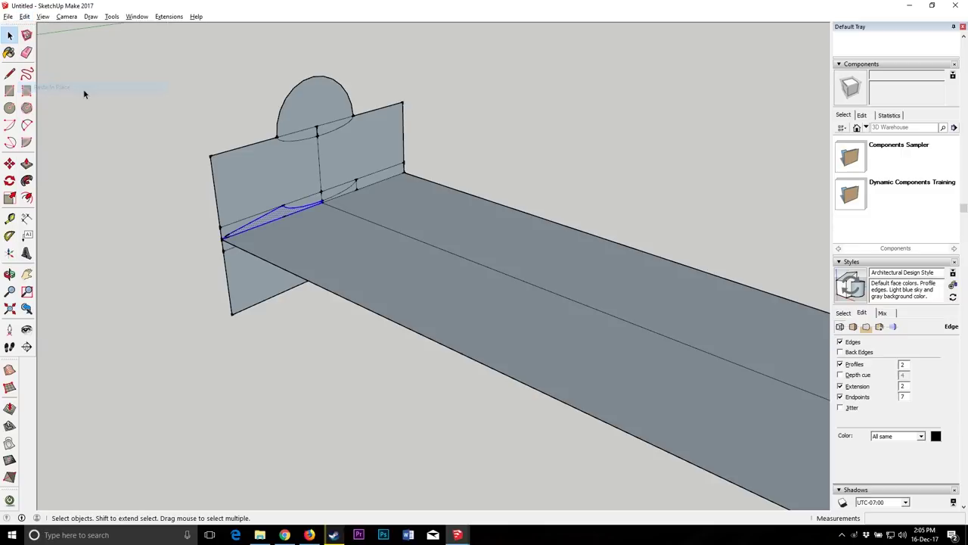
Step: Push/pull the pasted half-profile 83 m along the blade to the cross line where the tip begins
{"action": "left_click", "coordinate": [9, 273]}
{"action": "left_click_drag", "start_coordinate": [271, 179], "coordinate": [295, 207]}
{"action": "left_click", "coordinate": [27, 164]}
{"action": "left_click", "coordinate": [287, 217]}
{"action": "scroll", "coordinate": [317, 185], "scroll_direction": "down", "scroll_amount": 8}
{"action": "scroll", "coordinate": [509, 290], "scroll_direction": "up", "scroll_amount": 7}
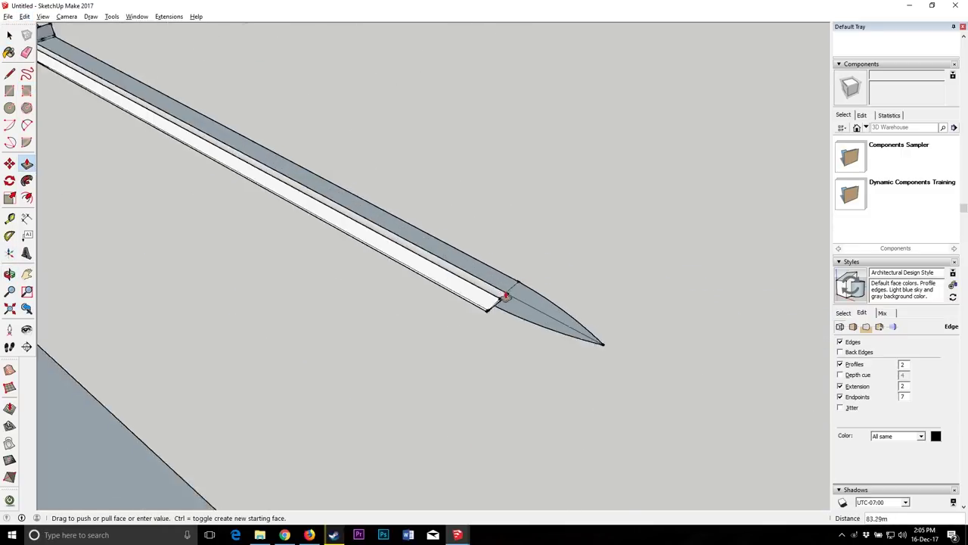
{"action": "scroll", "coordinate": [512, 287], "scroll_direction": "up", "scroll_amount": 3}
{"action": "left_click", "coordinate": [552, 287]}
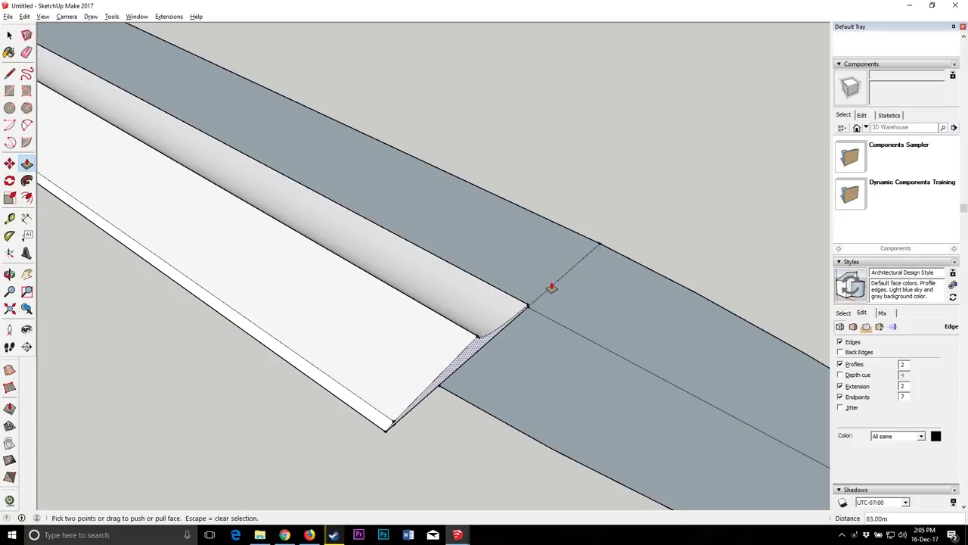
Step: Try deleting the end face of the extruded blade half at the tip side, and undo the deletion
{"action": "scroll", "coordinate": [637, 301], "scroll_direction": "down", "scroll_amount": 2}
{"action": "left_click", "coordinate": [10, 274]}
{"action": "left_click_drag", "start_coordinate": [363, 272], "coordinate": [670, 368]}
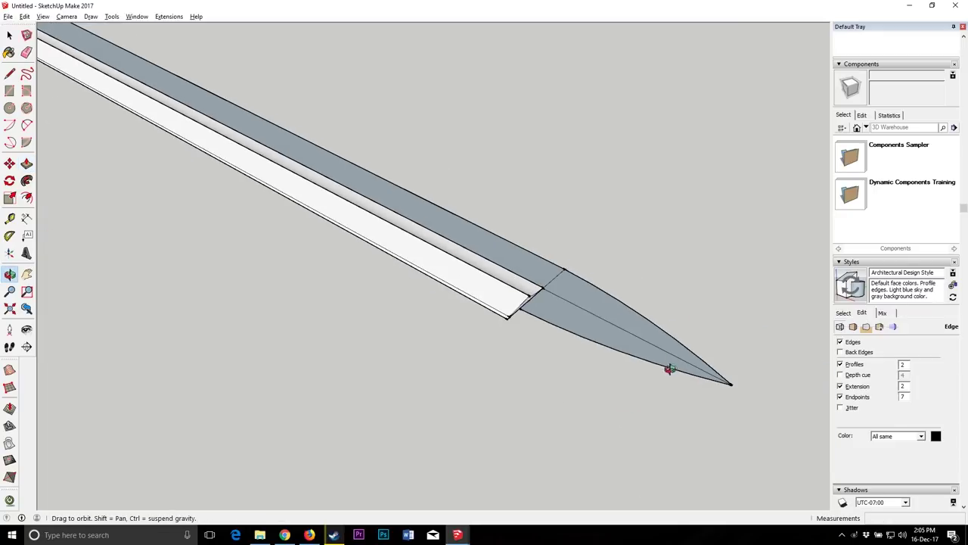
{"action": "left_click_drag", "start_coordinate": [484, 254], "coordinate": [731, 335]}
{"action": "scroll", "coordinate": [502, 327], "scroll_direction": "up", "scroll_amount": 5}
{"action": "scroll", "coordinate": [505, 396], "scroll_direction": "down", "scroll_amount": 10}
{"action": "scroll", "coordinate": [508, 378], "scroll_direction": "up", "scroll_amount": 4}
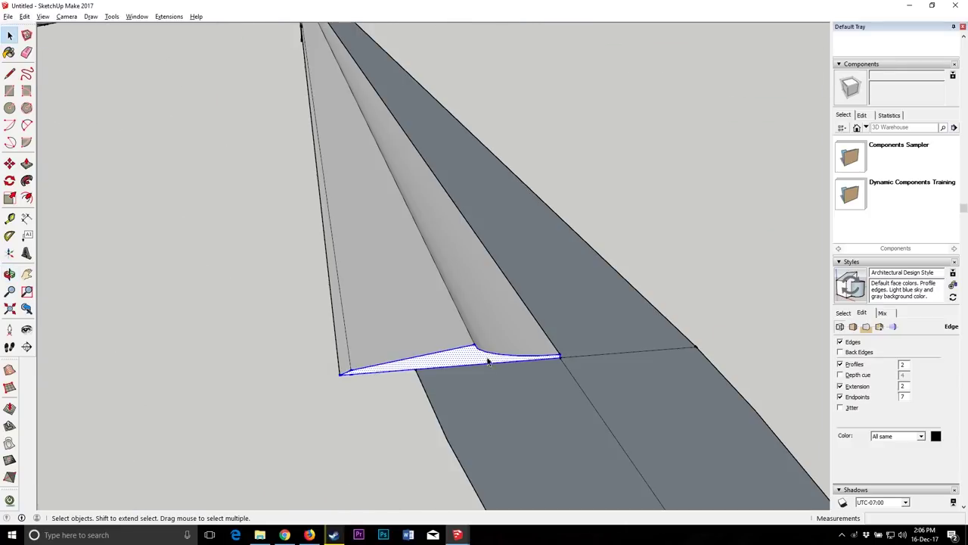
{"action": "left_click", "coordinate": [307, 407]}
{"action": "left_click", "coordinate": [457, 361]}
{"action": "scroll", "coordinate": [465, 373], "scroll_direction": "up", "scroll_amount": 3}
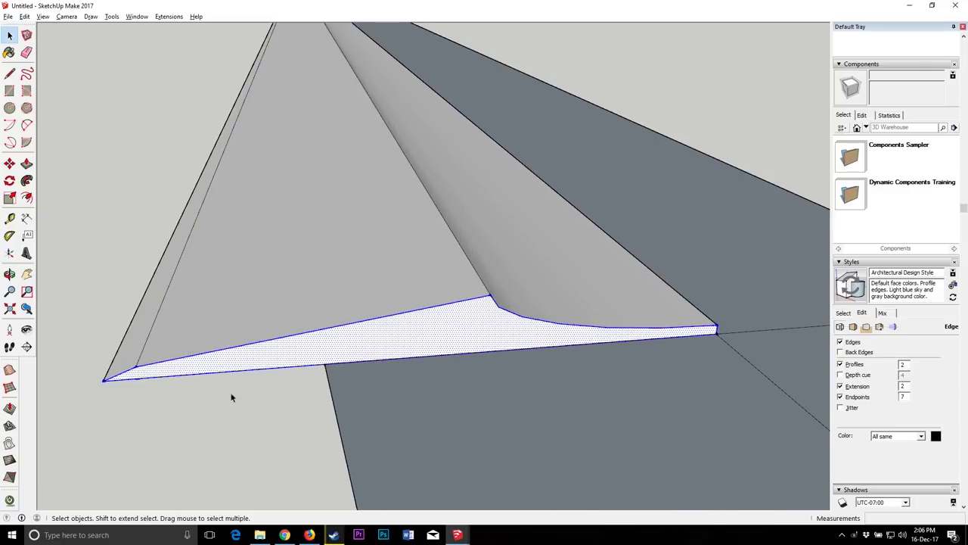
{"action": "key", "text": "Delete"}
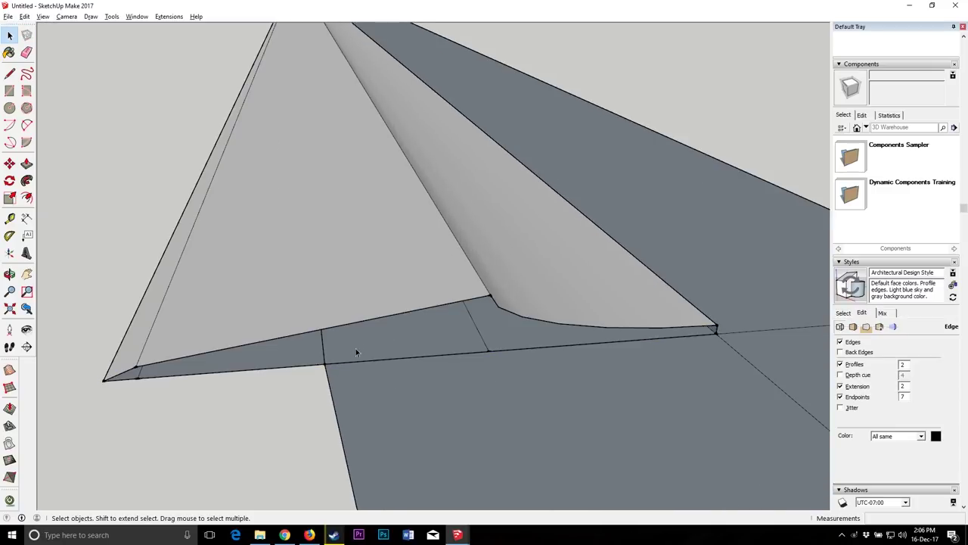
{"action": "left_click", "coordinate": [9, 274]}
{"action": "left_click_drag", "start_coordinate": [303, 320], "coordinate": [402, 273]}
{"action": "key", "text": "ctrl+z"}
{"action": "key", "text": "space"}
{"action": "left_click", "coordinate": [467, 319]}
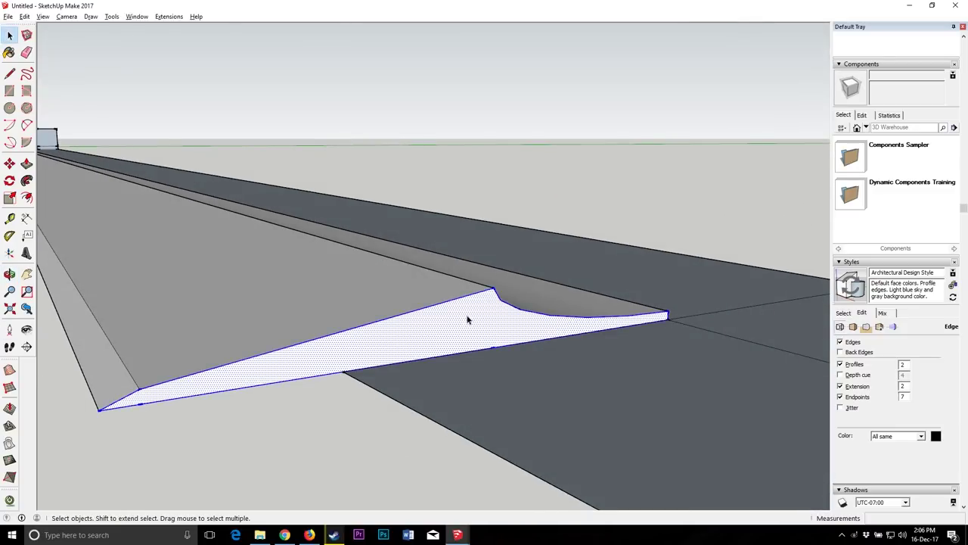
{"action": "key", "text": "Delete"}
{"action": "key", "text": "ctrl+z"}
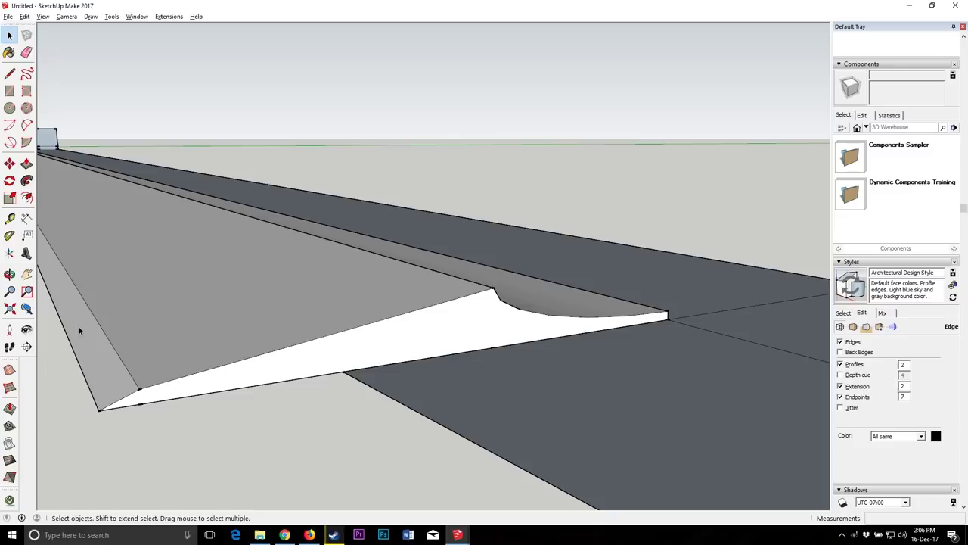
Step: Scale the extrusion's end face with its edges along the green axis so its outer corner meets the blade outline
{"action": "left_click", "coordinate": [446, 336]}
{"action": "double_click", "coordinate": [454, 320]}
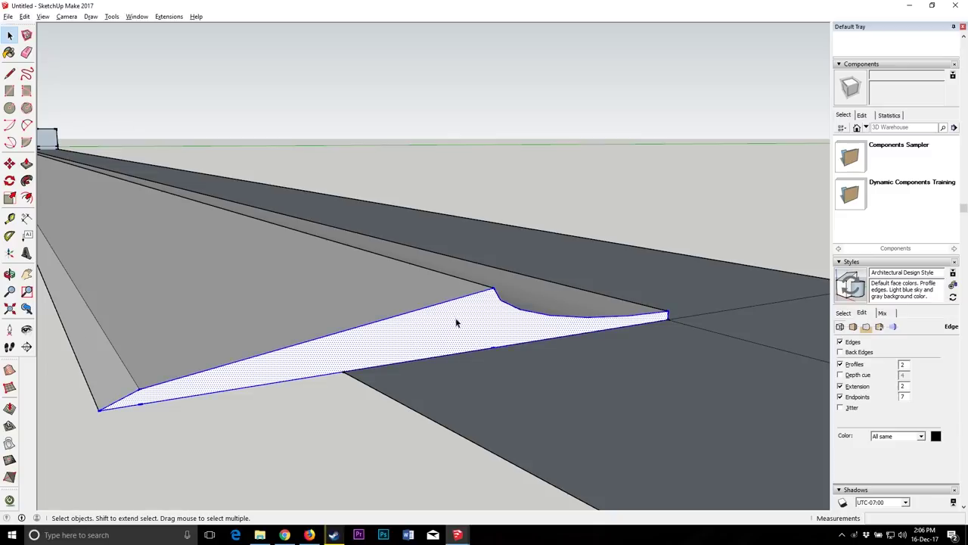
{"action": "key", "text": "o"}
{"action": "left_click_drag", "start_coordinate": [267, 305], "coordinate": [466, 164]}
{"action": "left_click_drag", "start_coordinate": [371, 228], "coordinate": [277, 190]}
{"action": "left_click", "coordinate": [10, 198]}
{"action": "scroll", "coordinate": [269, 293], "scroll_direction": "up", "scroll_amount": 2}
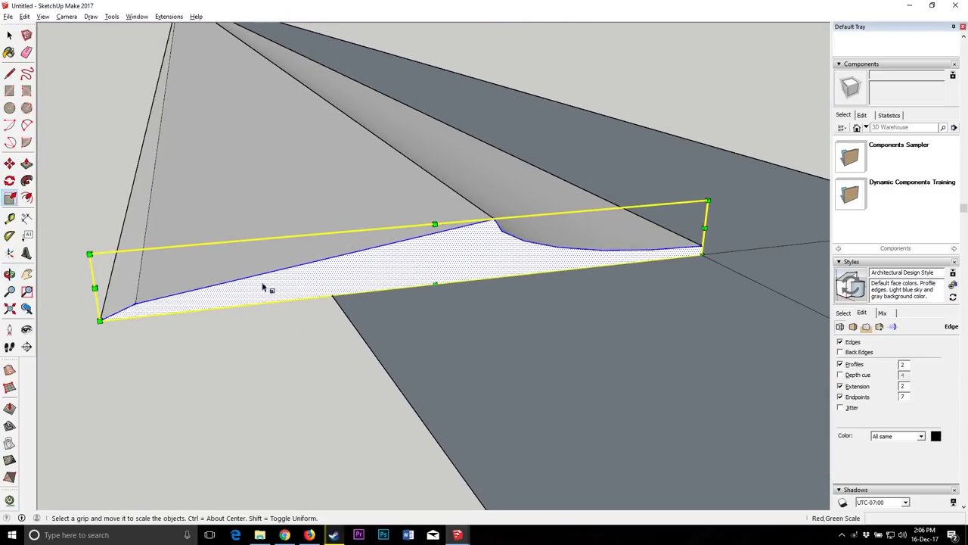
{"action": "scroll", "coordinate": [320, 190], "scroll_direction": "down", "scroll_amount": 3}
{"action": "scroll", "coordinate": [380, 241], "scroll_direction": "up", "scroll_amount": 2}
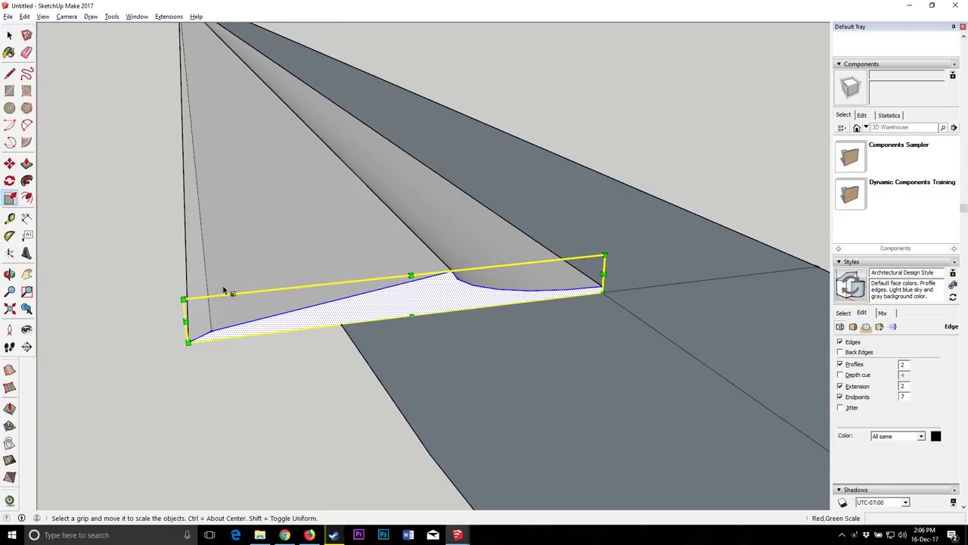
{"action": "left_click", "coordinate": [185, 321]}
{"action": "scroll", "coordinate": [318, 257], "scroll_direction": "up", "scroll_amount": 3}
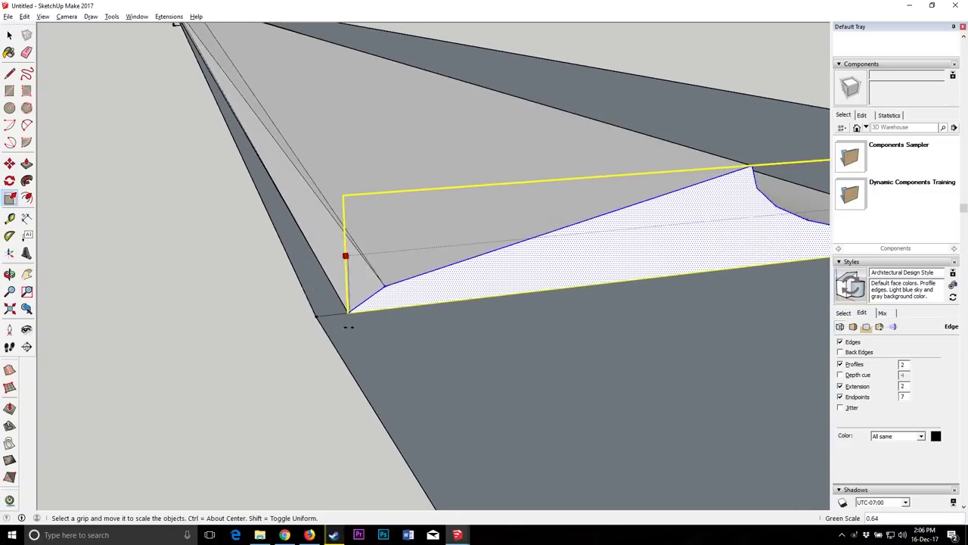
{"action": "left_click", "coordinate": [316, 314]}
{"action": "scroll", "coordinate": [333, 320], "scroll_direction": "up", "scroll_amount": 3}
Step: Examine the tapered blade half from the tip to the guard for its fit to the blade outline
{"action": "key", "text": "o"}
{"action": "left_click_drag", "start_coordinate": [335, 316], "coordinate": [399, 338]}
{"action": "scroll", "coordinate": [399, 338], "scroll_direction": "down", "scroll_amount": 5}
{"action": "left_click_drag", "start_coordinate": [401, 305], "coordinate": [638, 317]}
{"action": "scroll", "coordinate": [638, 318], "scroll_direction": "down", "scroll_amount": 3}
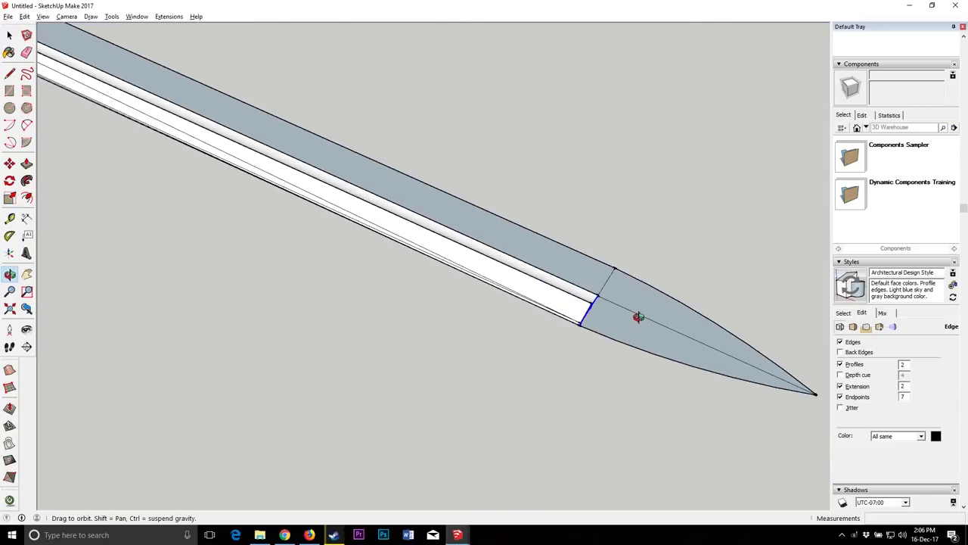
{"action": "scroll", "coordinate": [521, 292], "scroll_direction": "up", "scroll_amount": 8}
{"action": "key", "text": "space"}
{"action": "scroll", "coordinate": [320, 231], "scroll_direction": "down", "scroll_amount": 6}
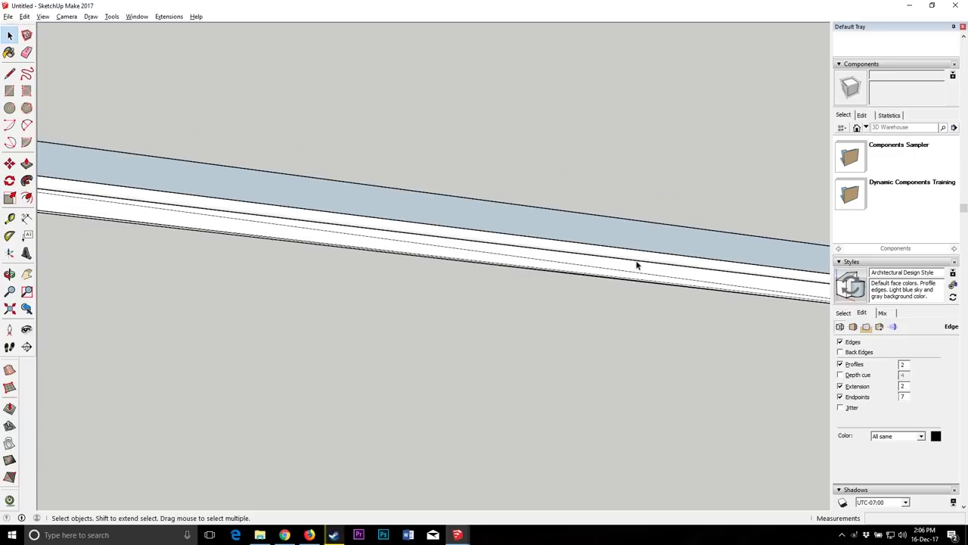
{"action": "scroll", "coordinate": [689, 271], "scroll_direction": "up", "scroll_amount": 5}
{"action": "key", "text": "o"}
{"action": "left_click_drag", "start_coordinate": [492, 393], "coordinate": [469, 305]}
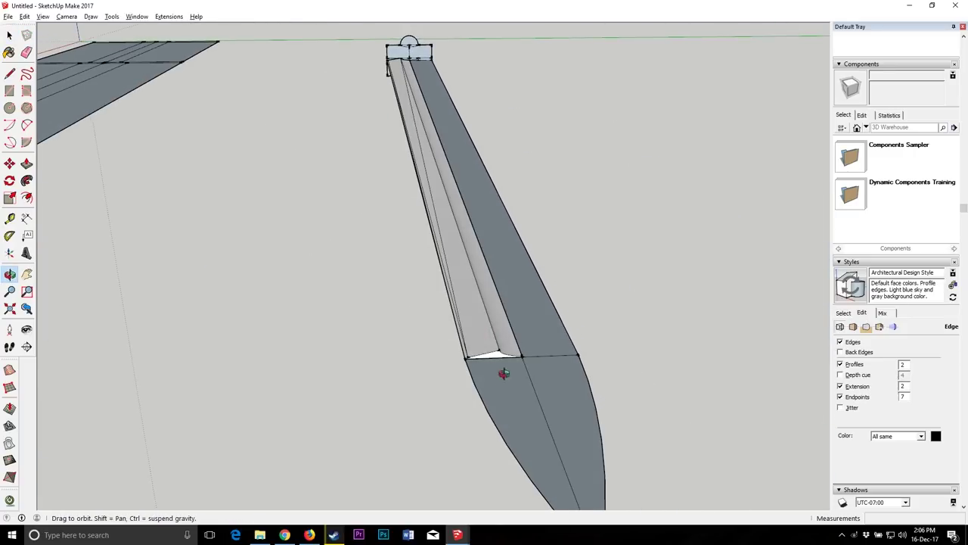
{"action": "scroll", "coordinate": [489, 348], "scroll_direction": "up", "scroll_amount": 5}
Step: Copy the sloping profile edge at the guard 83 m along the blade onto the ridge's endpoint at the tip side
{"action": "key", "text": "space"}
{"action": "middle_click_drag", "start_coordinate": [609, 331], "coordinate": [390, 136]}
{"action": "key", "text": "m"}
{"action": "scroll", "coordinate": [382, 127], "scroll_direction": "up", "scroll_amount": 3}
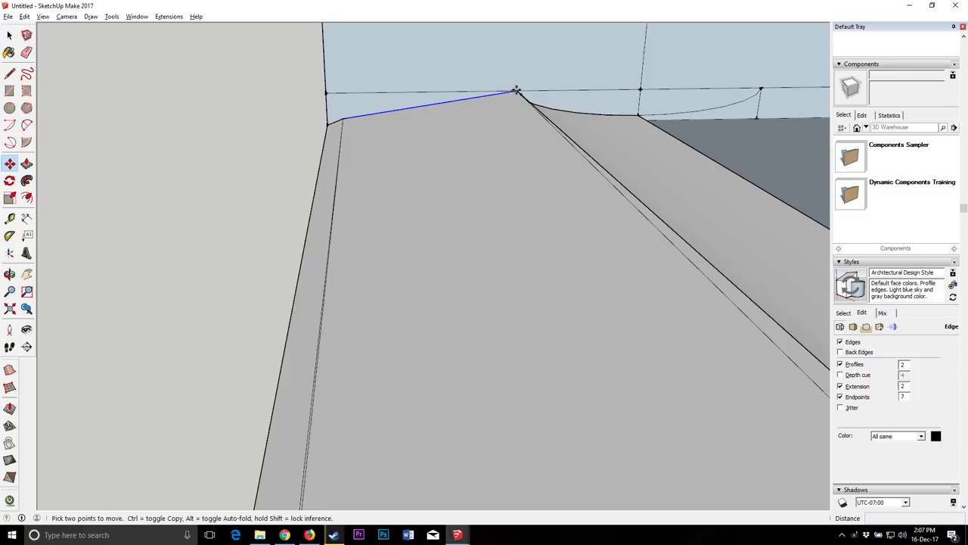
{"action": "left_click", "coordinate": [518, 90]}
{"action": "key", "text": "ctrl"}
{"action": "scroll", "coordinate": [461, 58], "scroll_direction": "down", "scroll_amount": 6}
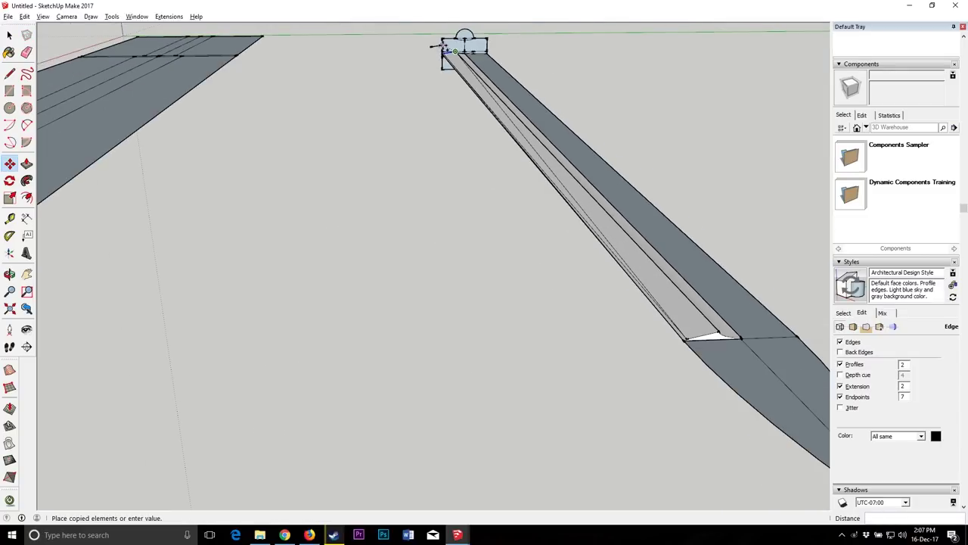
{"action": "scroll", "coordinate": [732, 318], "scroll_direction": "up", "scroll_amount": 5}
{"action": "left_click", "coordinate": [601, 253]}
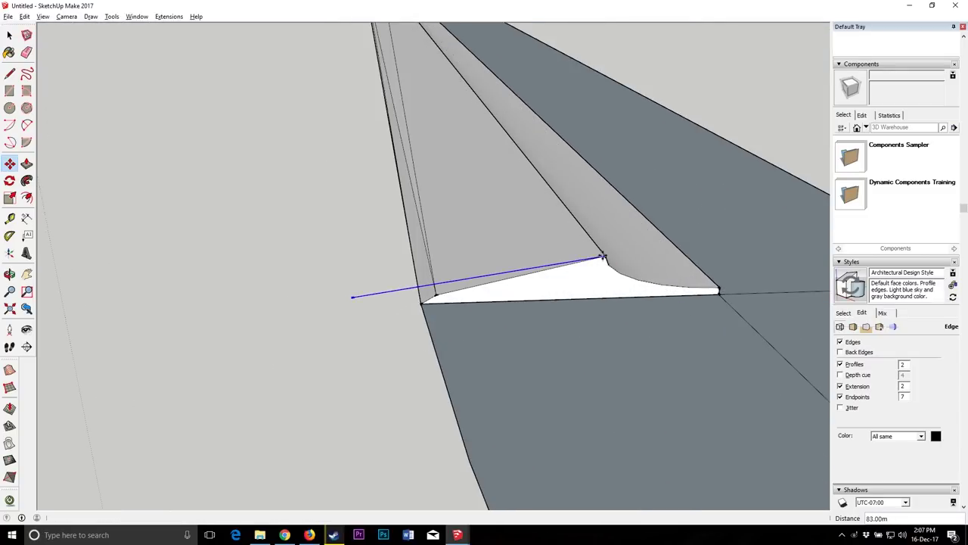
Step: Compare the slope of the copied edge with the scaled end profile at the tip side
{"action": "scroll", "coordinate": [500, 288], "scroll_direction": "up", "scroll_amount": 2}
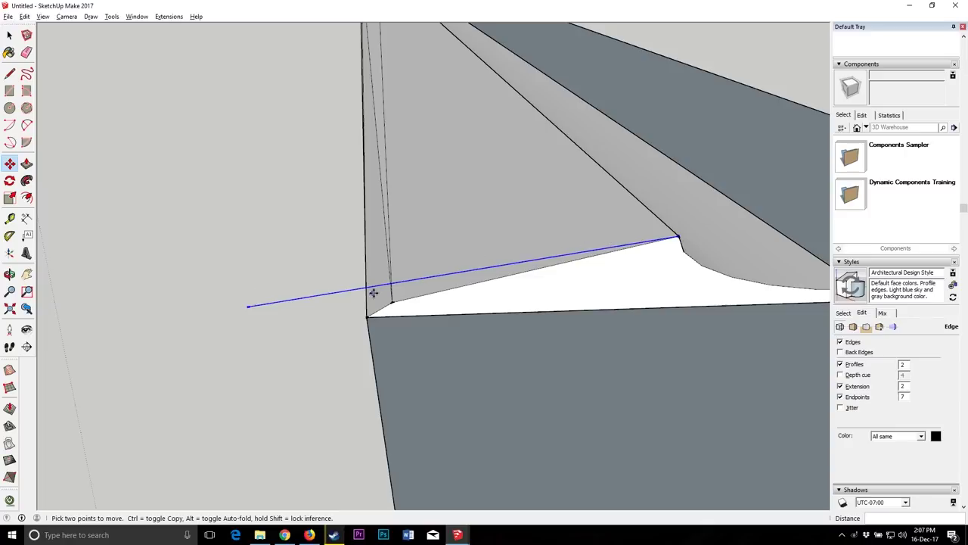
{"action": "scroll", "coordinate": [456, 293], "scroll_direction": "up", "scroll_amount": 2}
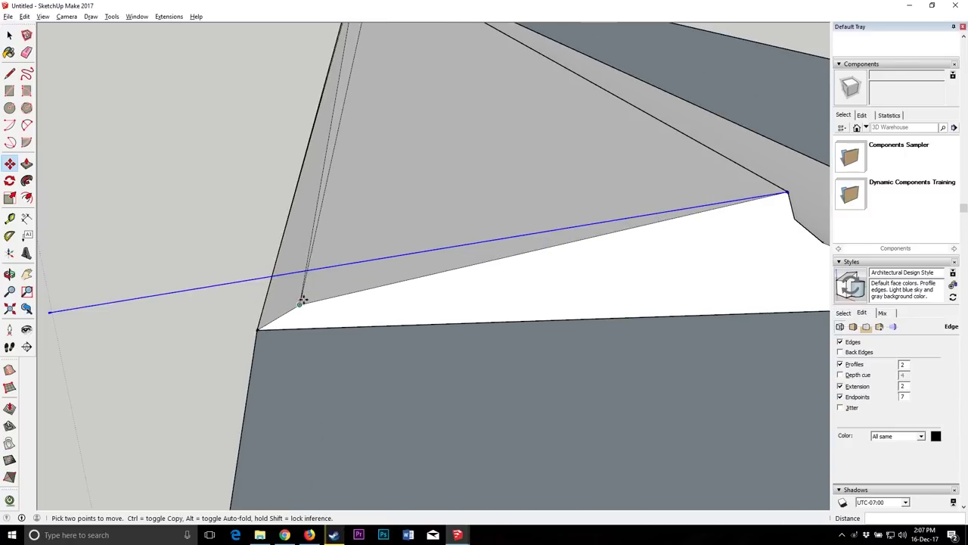
{"action": "scroll", "coordinate": [301, 301], "scroll_direction": "down", "scroll_amount": 3}
{"action": "middle_click_drag", "start_coordinate": [274, 329], "coordinate": [314, 149]}
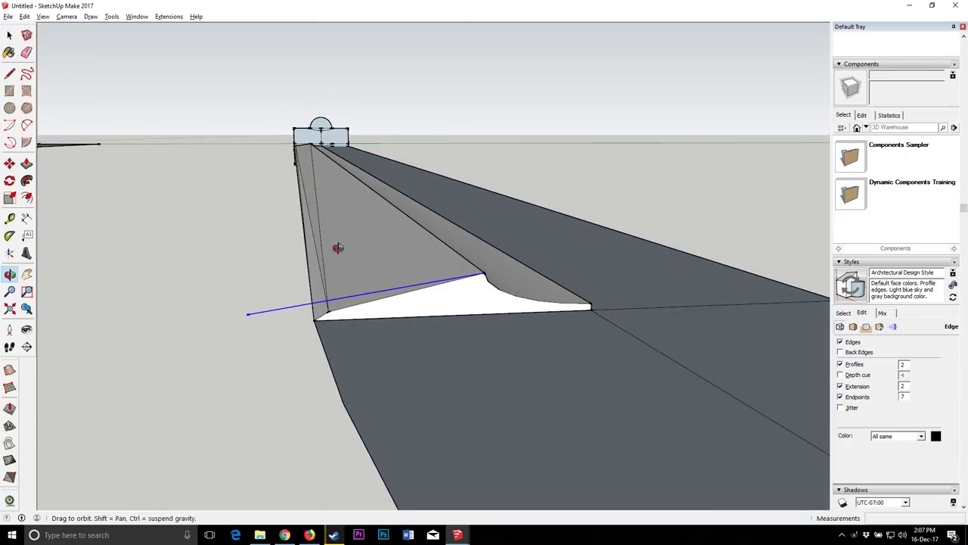
{"action": "scroll", "coordinate": [319, 168], "scroll_direction": "up", "scroll_amount": 2}
{"action": "scroll", "coordinate": [315, 184], "scroll_direction": "down", "scroll_amount": 1}
{"action": "left_click_drag", "start_coordinate": [259, 289], "coordinate": [286, 243]}
{"action": "left_click_drag", "start_coordinate": [331, 353], "coordinate": [386, 401]}
{"action": "left_click_drag", "start_coordinate": [432, 332], "coordinate": [250, 168]}
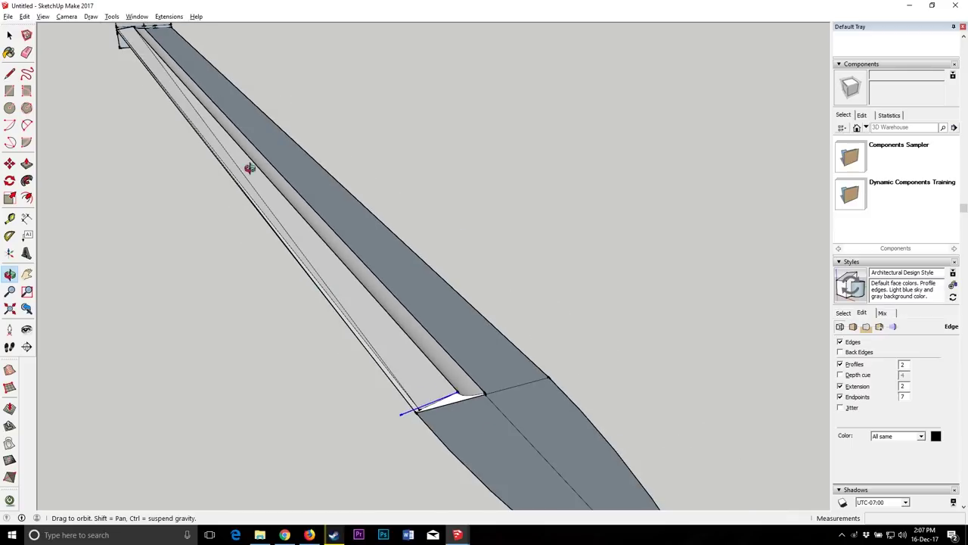
Step: Soften the extra lengthwise edge along the blade half's outer bevel with an angle of 32.9 degrees
{"action": "left_click_drag", "start_coordinate": [965, 209], "coordinate": [964, 422]}
{"action": "left_click", "coordinate": [861, 354]}
{"action": "left_click", "coordinate": [443, 171]}
{"action": "left_click", "coordinate": [9, 274]}
{"action": "scroll", "coordinate": [474, 384], "scroll_direction": "up", "scroll_amount": 3}
{"action": "left_click_drag", "start_coordinate": [454, 404], "coordinate": [649, 394]}
{"action": "scroll", "coordinate": [731, 248], "scroll_direction": "up", "scroll_amount": 6}
{"action": "left_click_drag", "start_coordinate": [579, 248], "coordinate": [430, 288]}
{"action": "key", "text": "space"}
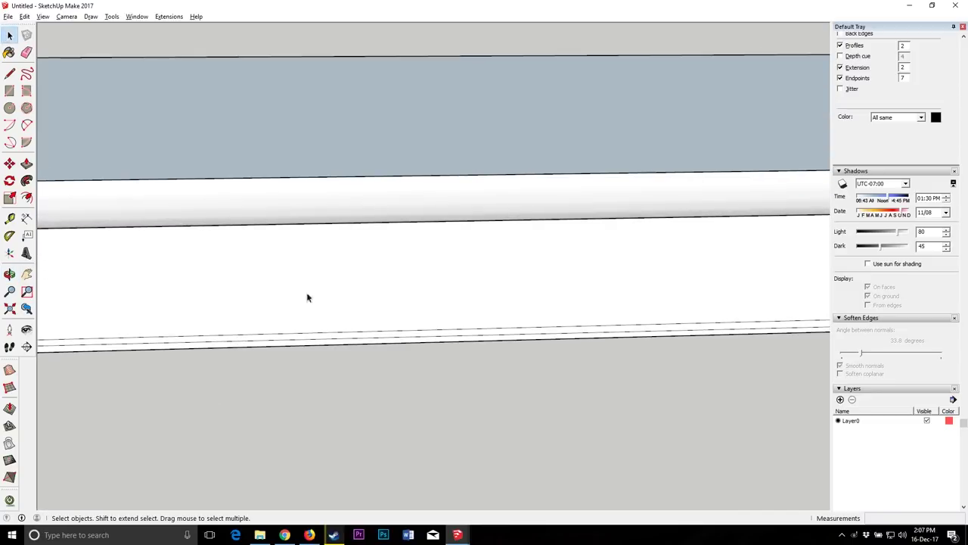
{"action": "left_click", "coordinate": [368, 341]}
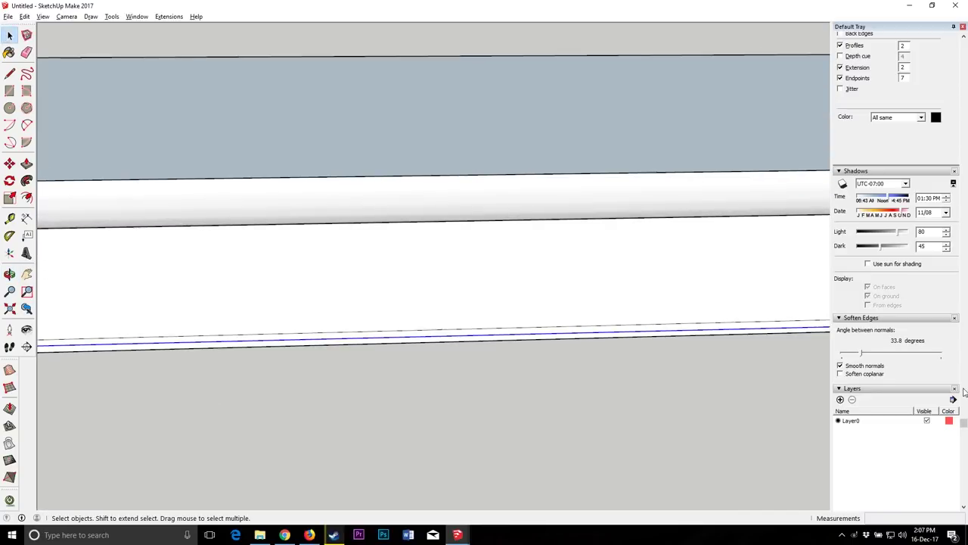
{"action": "left_click", "coordinate": [861, 355]}
{"action": "scroll", "coordinate": [318, 262], "scroll_direction": "down", "scroll_amount": 8}
{"action": "left_click", "coordinate": [375, 306]}
{"action": "scroll", "coordinate": [741, 265], "scroll_direction": "up", "scroll_amount": 10}
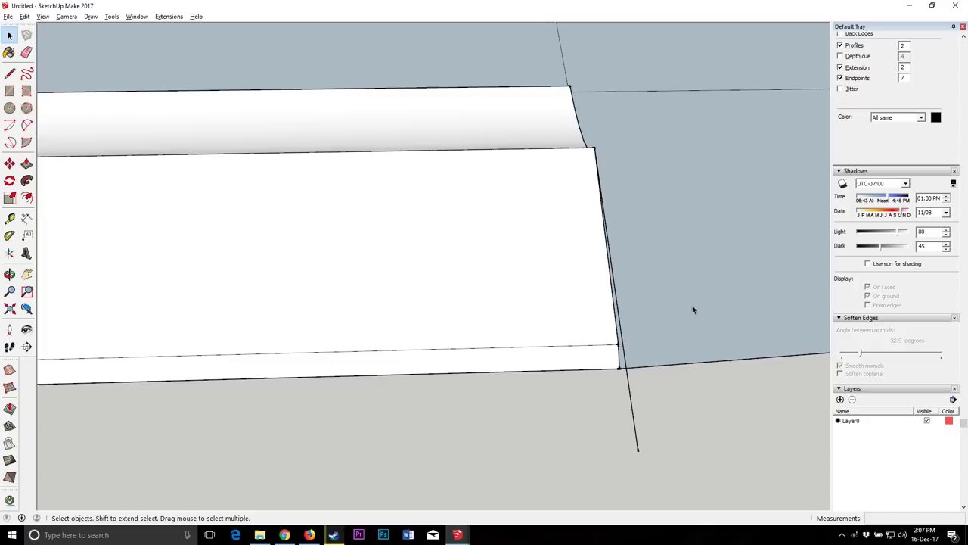
Step: Delete the copied sloping edge that sticks out past the end profile at the tip side
{"action": "left_click", "coordinate": [10, 274]}
{"action": "left_click_drag", "start_coordinate": [501, 229], "coordinate": [447, 307]}
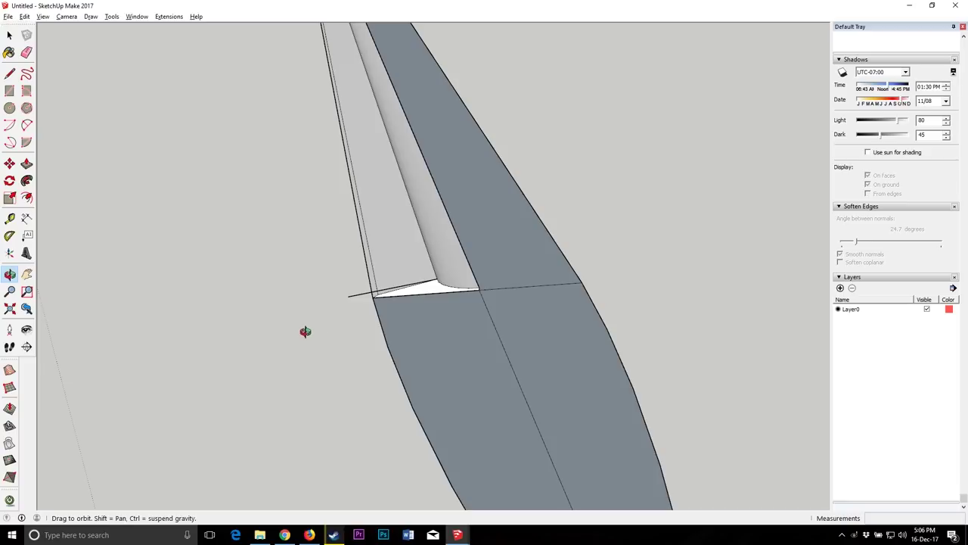
{"action": "left_click_drag", "start_coordinate": [423, 291], "coordinate": [461, 250]}
{"action": "scroll", "coordinate": [81, 203], "scroll_direction": "up", "scroll_amount": 3}
{"action": "scroll", "coordinate": [86, 209], "scroll_direction": "down", "scroll_amount": 5}
{"action": "scroll", "coordinate": [515, 271], "scroll_direction": "up", "scroll_amount": 6}
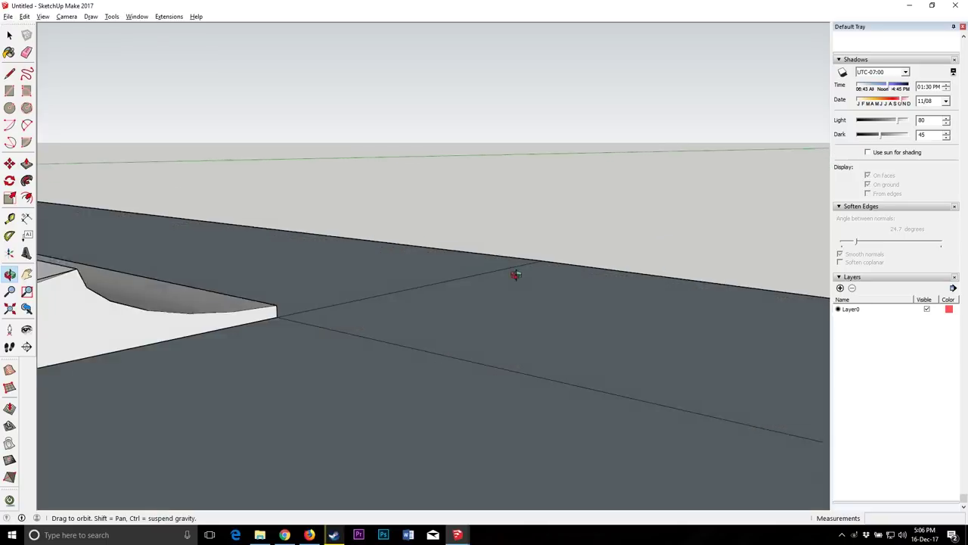
{"action": "scroll", "coordinate": [516, 275], "scroll_direction": "down", "scroll_amount": 3}
{"action": "left_click_drag", "start_coordinate": [516, 274], "coordinate": [453, 333]}
{"action": "left_click", "coordinate": [9, 36]}
{"action": "left_click", "coordinate": [255, 302]}
{"action": "left_click", "coordinate": [257, 297]}
{"action": "key", "text": "Delete"}
Step: Scale the end face's height down toward its base twice, using a red scale of 0.6 the second time
{"action": "left_click", "coordinate": [308, 295]}
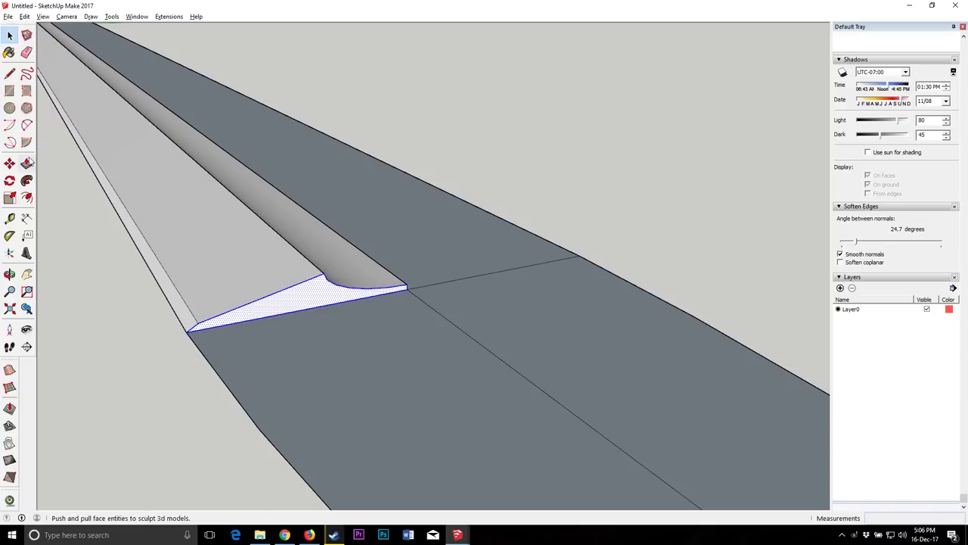
{"action": "left_click", "coordinate": [9, 199]}
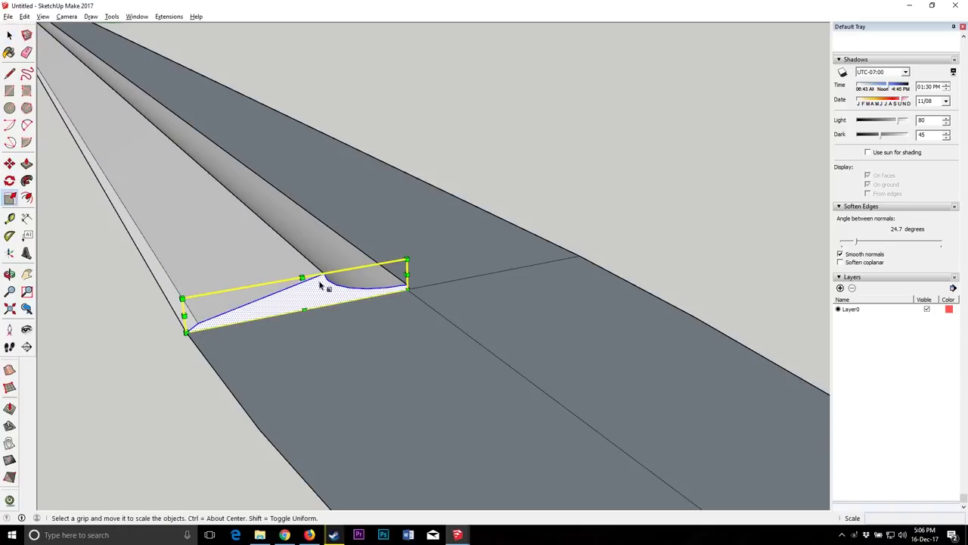
{"action": "left_click_drag", "start_coordinate": [302, 277], "coordinate": [303, 287]}
{"action": "left_click", "coordinate": [11, 75]}
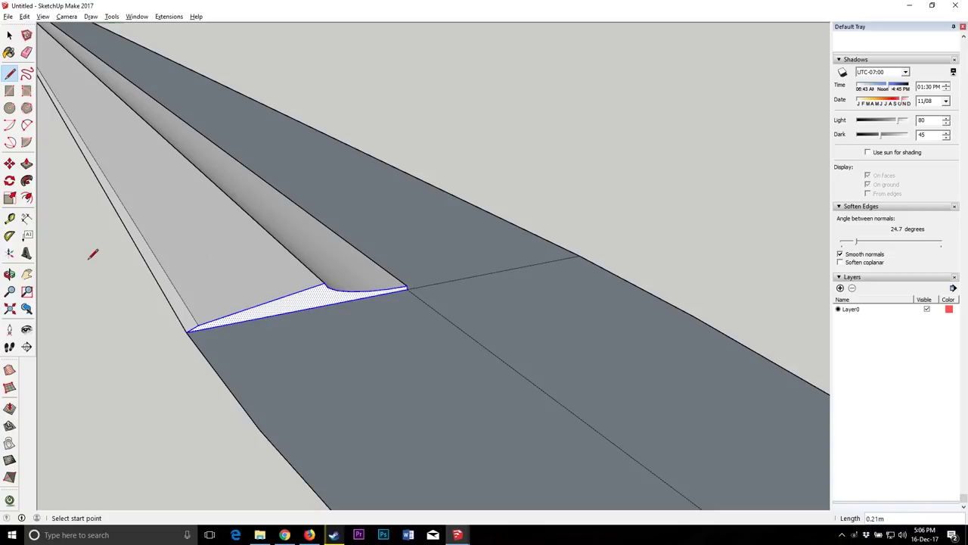
{"action": "left_click", "coordinate": [10, 198]}
{"action": "left_click_drag", "start_coordinate": [304, 287], "coordinate": [305, 297]}
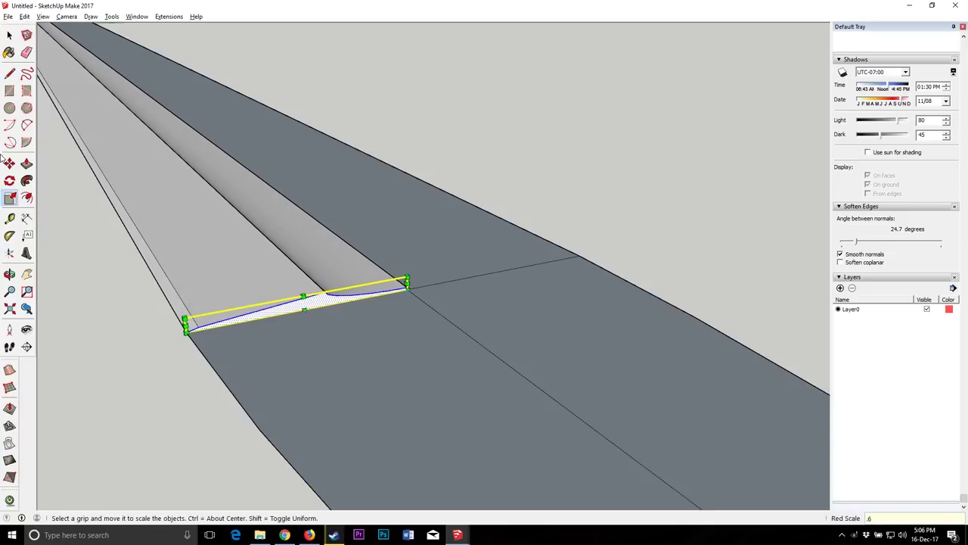
Step: Draw a line about 0.13 m long from the end profile's peak straight down to its base edge
{"action": "left_click", "coordinate": [9, 73]}
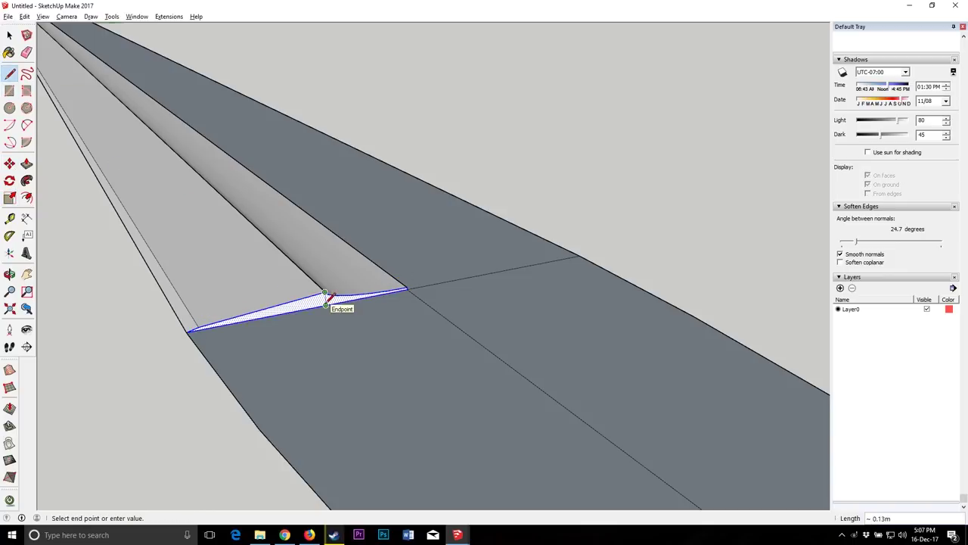
{"action": "key", "text": "o"}
{"action": "left_click_drag", "start_coordinate": [268, 296], "coordinate": [363, 253]}
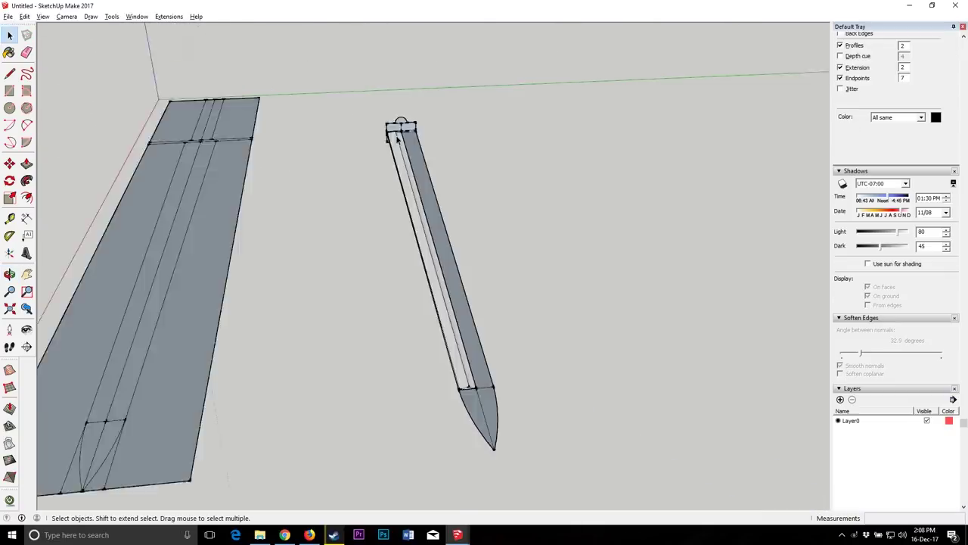
Step: Copy the curved end face of the extruded blade half at the tip side
{"action": "scroll", "coordinate": [424, 113], "scroll_direction": "up", "scroll_amount": 5}
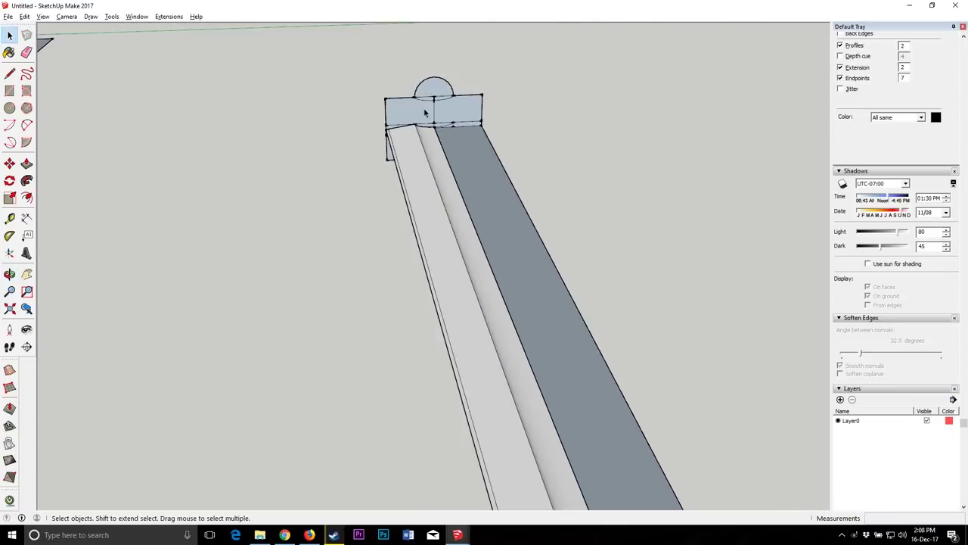
{"action": "scroll", "coordinate": [435, 121], "scroll_direction": "down", "scroll_amount": 6}
{"action": "scroll", "coordinate": [504, 299], "scroll_direction": "up", "scroll_amount": 6}
{"action": "left_click", "coordinate": [493, 293]}
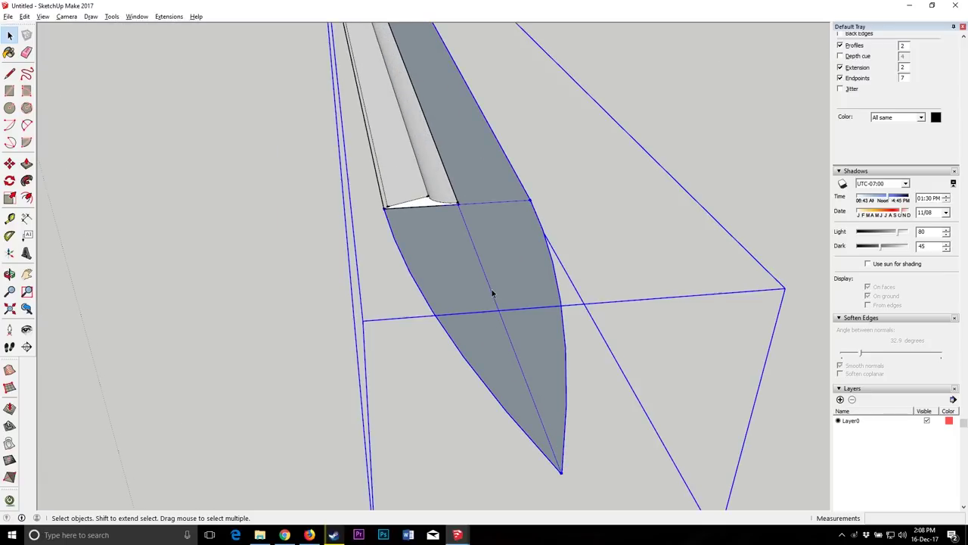
{"action": "scroll", "coordinate": [429, 204], "scroll_direction": "up", "scroll_amount": 6}
{"action": "left_click", "coordinate": [429, 205]}
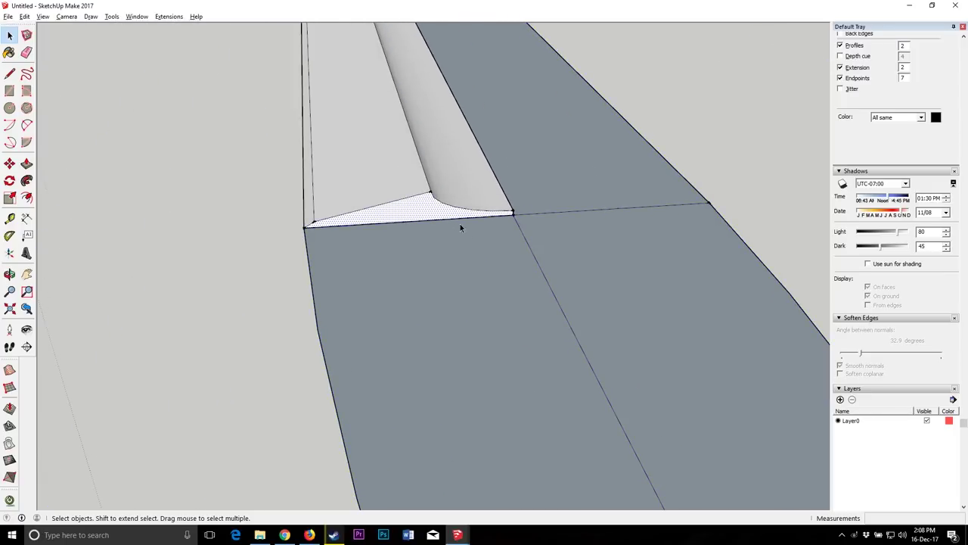
{"action": "left_click", "coordinate": [24, 16]}
{"action": "left_click", "coordinate": [50, 87]}
Step: Open the flat blade outline group for editing and paste the copied end face in place
{"action": "scroll", "coordinate": [459, 219], "scroll_direction": "down", "scroll_amount": 3}
{"action": "scroll", "coordinate": [379, 212], "scroll_direction": "down", "scroll_amount": 5}
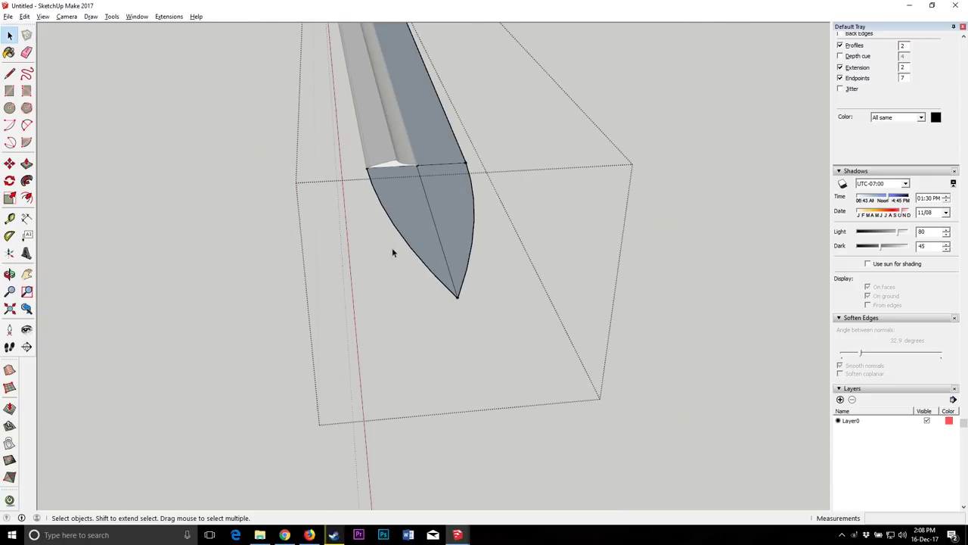
{"action": "scroll", "coordinate": [424, 250], "scroll_direction": "up", "scroll_amount": 5}
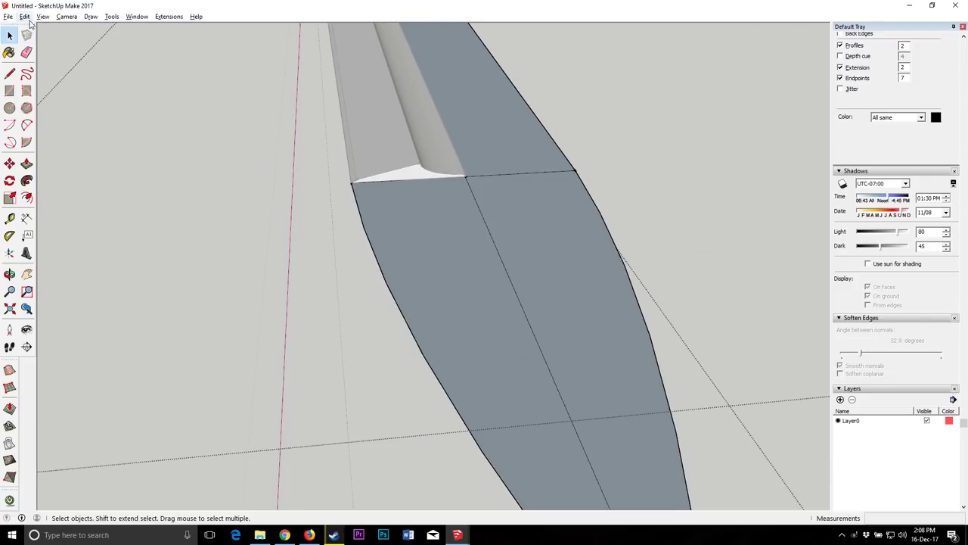
{"action": "left_click", "coordinate": [25, 16]}
{"action": "left_click", "coordinate": [50, 85]}
{"action": "scroll", "coordinate": [468, 217], "scroll_direction": "up", "scroll_amount": 1}
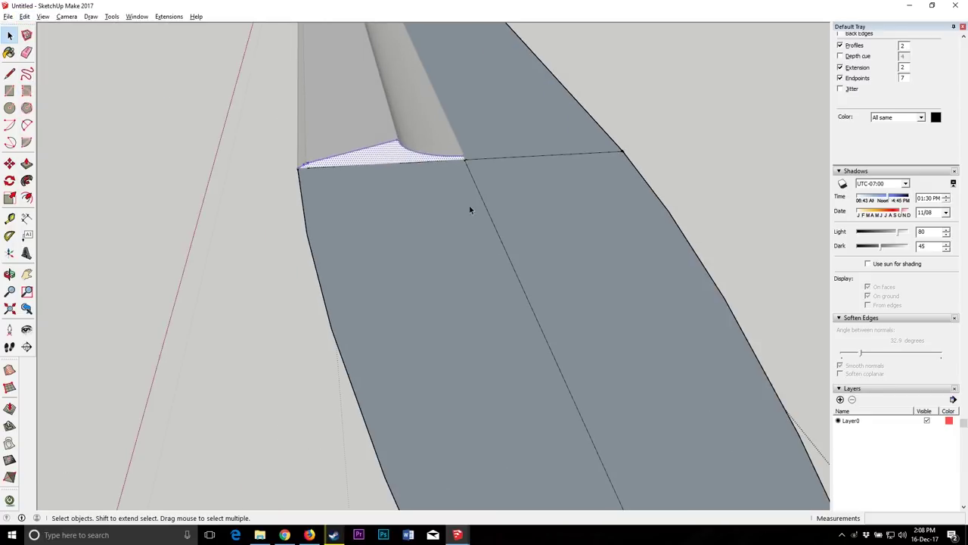
Step: Delete the centre line running across the tip and select the tip face with the pasted profile
{"action": "left_click", "coordinate": [476, 190]}
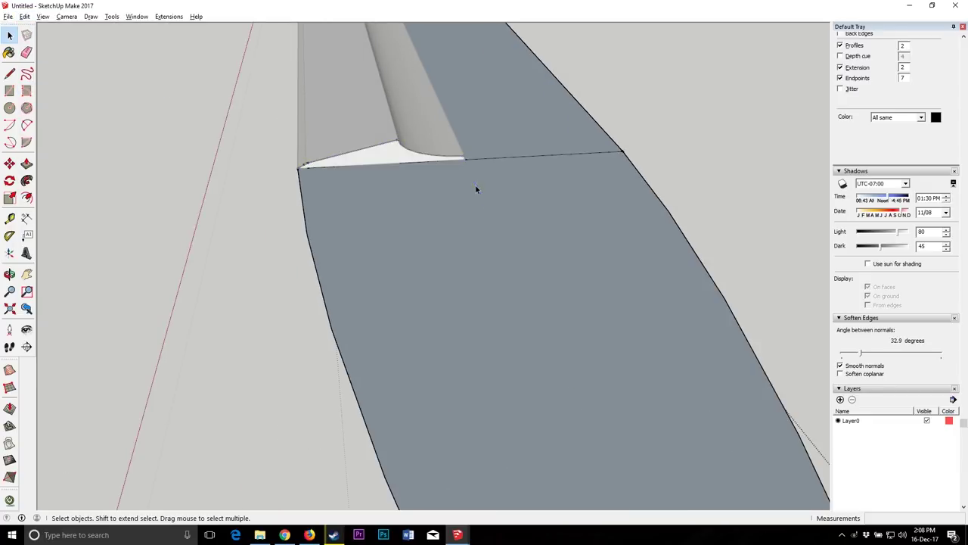
{"action": "key", "text": "Delete"}
{"action": "scroll", "coordinate": [378, 159], "scroll_direction": "down", "scroll_amount": 3}
{"action": "scroll", "coordinate": [384, 155], "scroll_direction": "up", "scroll_amount": 2}
{"action": "left_click", "coordinate": [386, 162]}
{"action": "middle_click_drag", "start_coordinate": [318, 108], "coordinate": [149, 81]}
{"action": "key", "text": "m"}
{"action": "scroll", "coordinate": [316, 142], "scroll_direction": "up", "scroll_amount": 2}
{"action": "left_click", "coordinate": [319, 123]}
{"action": "key", "text": "ctrl"}
{"action": "scroll", "coordinate": [318, 125], "scroll_direction": "down", "scroll_amount": 3}
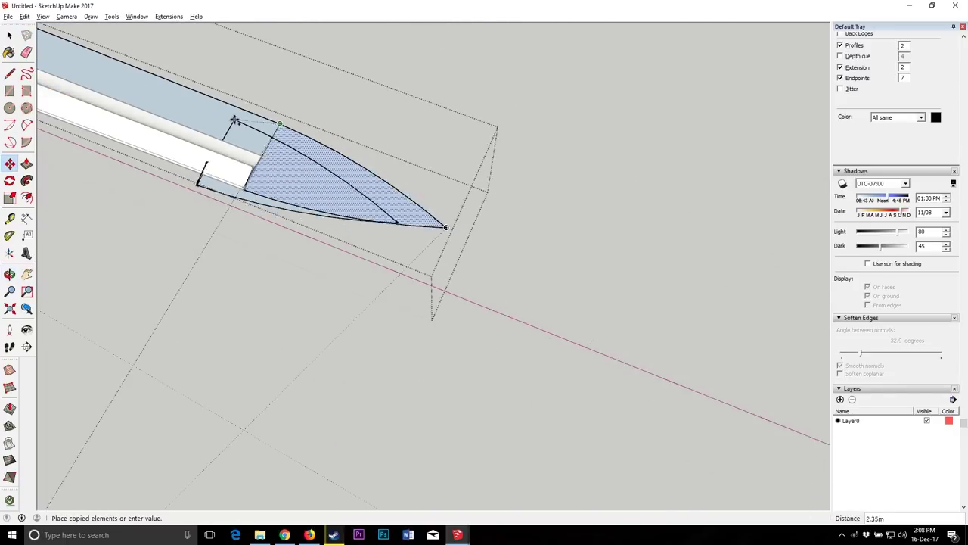
{"action": "key", "text": "Escape"}
Step: Copy the tip face and its pasted profile about 17.4 m along the red axis, beyond the blade's point
{"action": "scroll", "coordinate": [276, 131], "scroll_direction": "up", "scroll_amount": 3}
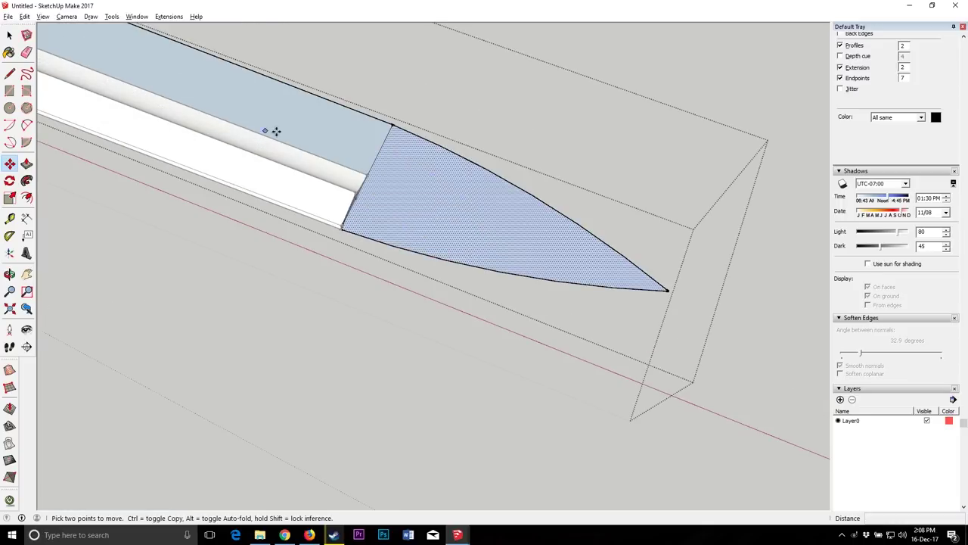
{"action": "left_click", "coordinate": [393, 124]}
{"action": "key", "text": "ctrl"}
{"action": "scroll", "coordinate": [392, 125], "scroll_direction": "down", "scroll_amount": 3}
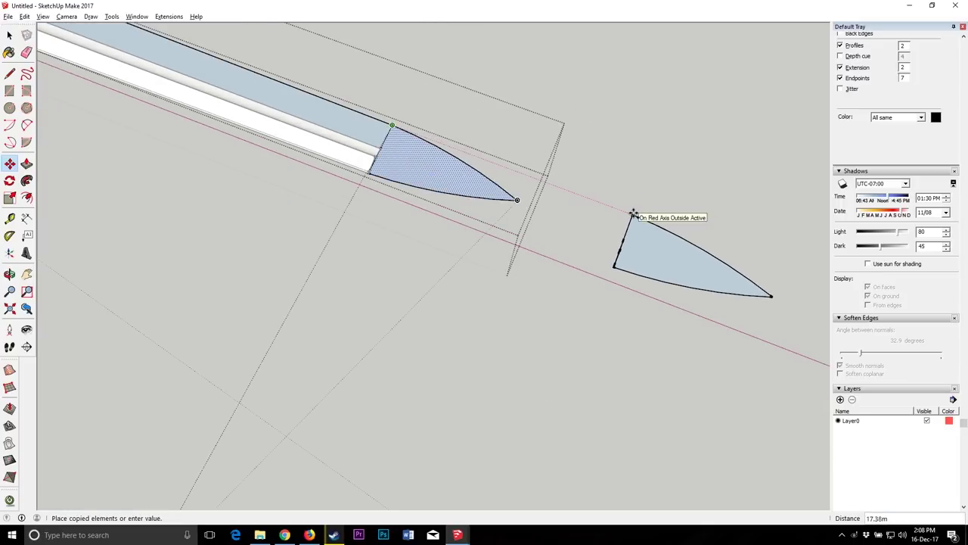
{"action": "key", "text": "Return"}
Step: Delete the straight base edge beside the profile on the copied tip, leaving an open curved outline
{"action": "scroll", "coordinate": [247, 98], "scroll_direction": "down", "scroll_amount": 2}
{"action": "scroll", "coordinate": [529, 195], "scroll_direction": "up", "scroll_amount": 9}
{"action": "scroll", "coordinate": [370, 225], "scroll_direction": "down", "scroll_amount": 1}
{"action": "middle_click_drag", "start_coordinate": [370, 225], "coordinate": [175, 73]}
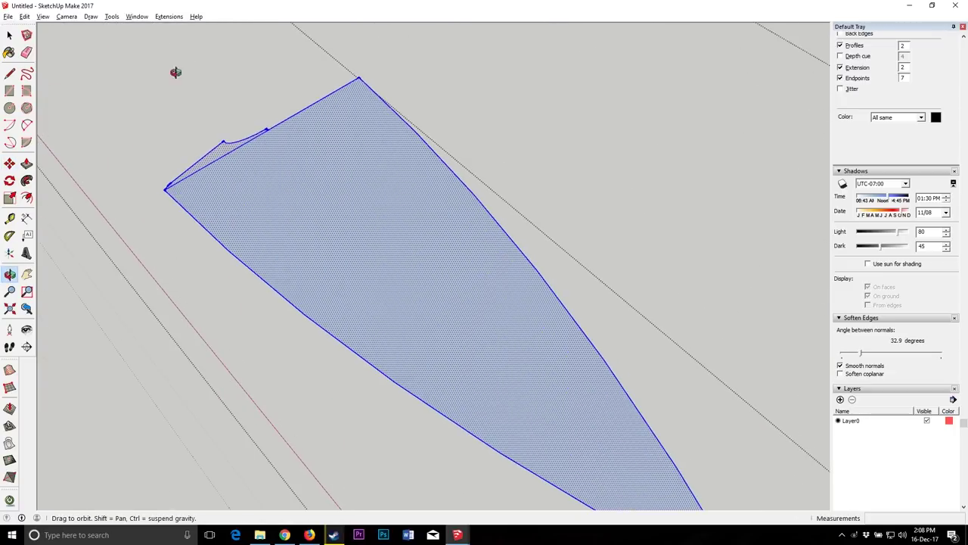
{"action": "left_click", "coordinate": [295, 114]}
{"action": "scroll", "coordinate": [305, 110], "scroll_direction": "down", "scroll_amount": 3}
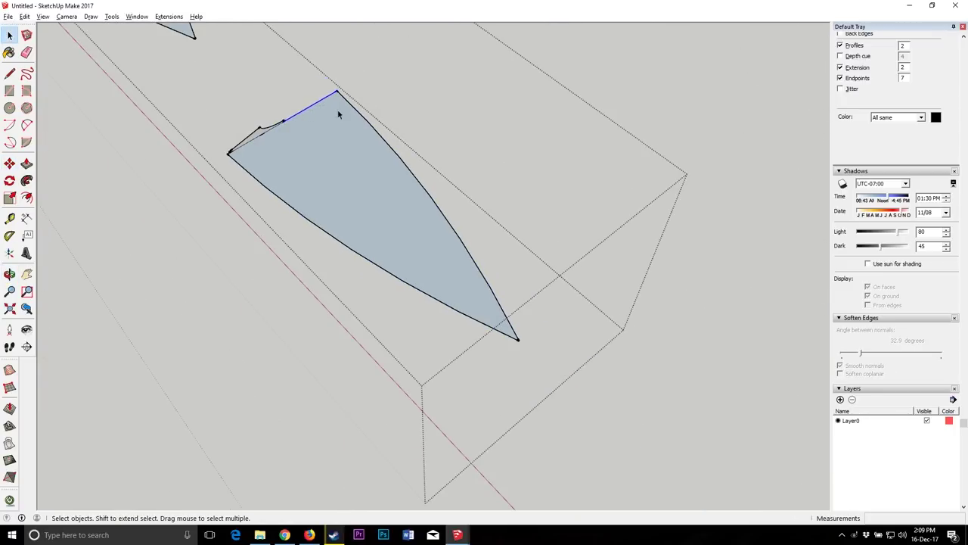
{"action": "scroll", "coordinate": [338, 109], "scroll_direction": "up", "scroll_amount": 3}
{"action": "middle_click_drag", "start_coordinate": [319, 118], "coordinate": [89, 182]}
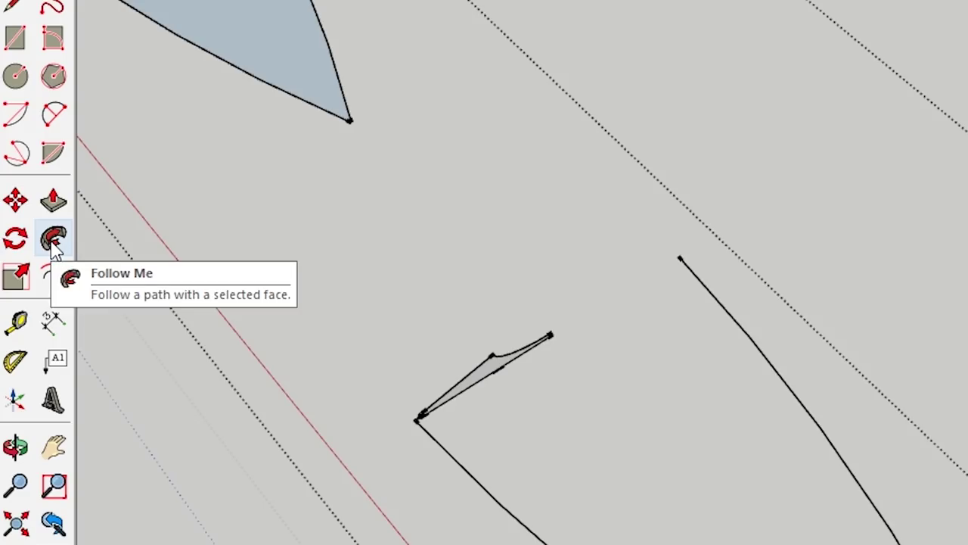
Step: Try to sweep the small profile along the copied tip's curved edge with Follow Me
{"action": "left_click", "coordinate": [52, 241]}
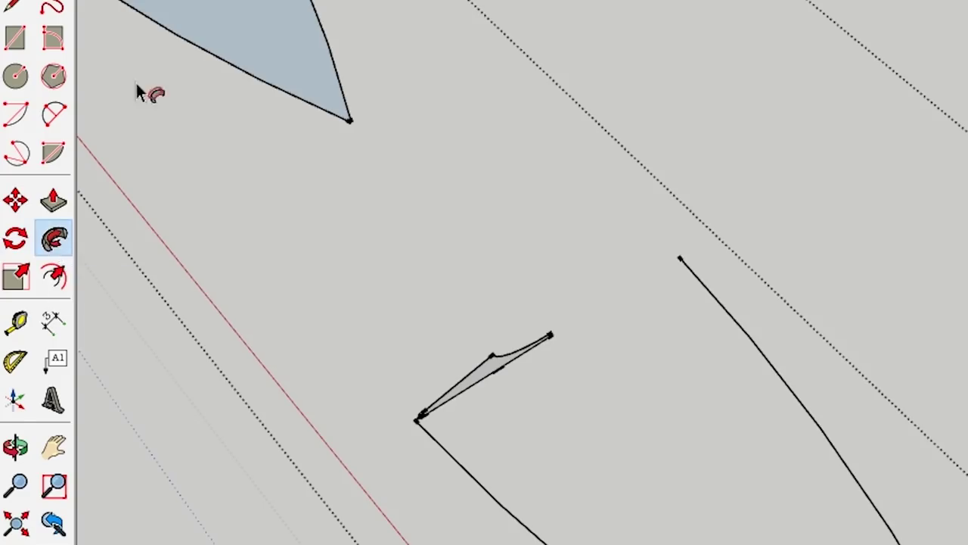
{"action": "scroll", "coordinate": [164, 194], "scroll_direction": "up", "scroll_amount": 5}
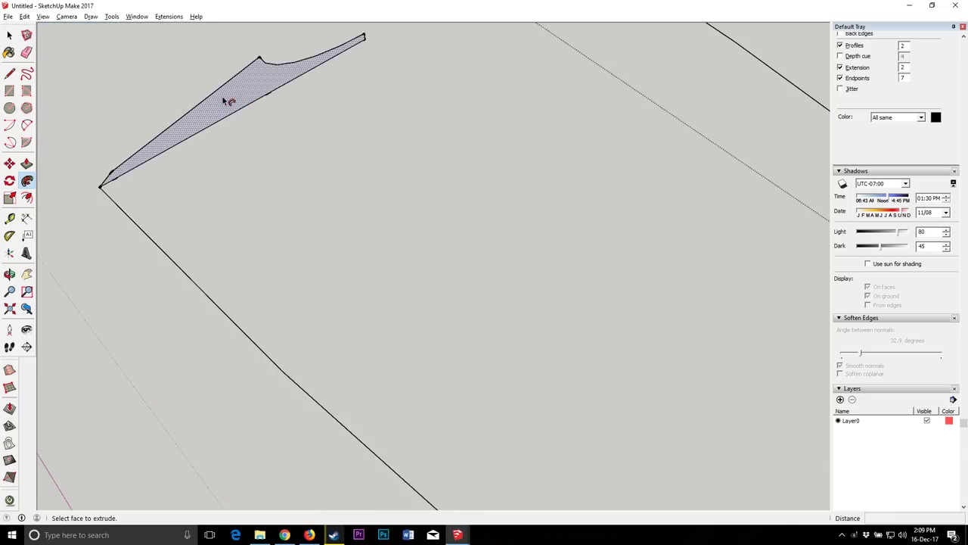
{"action": "left_click", "coordinate": [223, 101]}
{"action": "scroll", "coordinate": [226, 100], "scroll_direction": "down", "scroll_amount": 4}
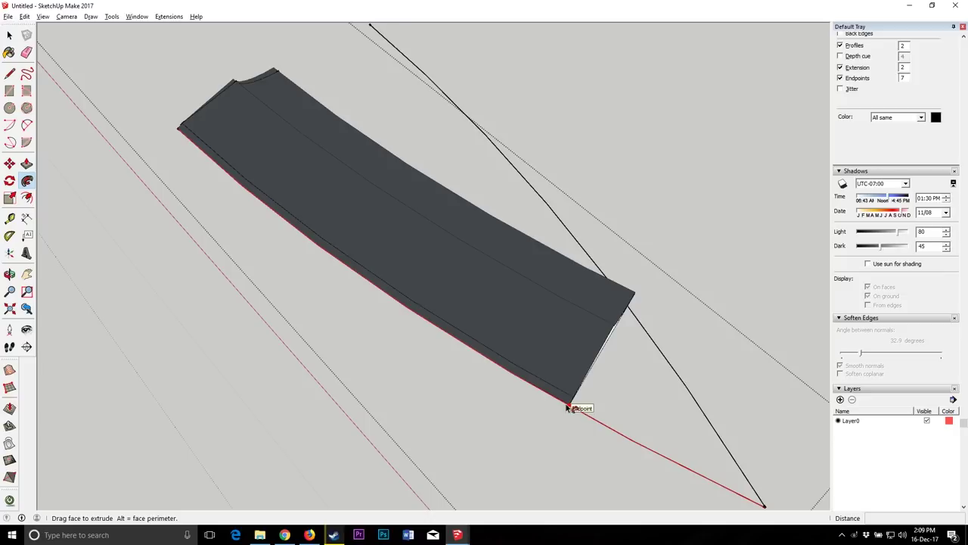
{"action": "key", "text": "Escape"}
{"action": "scroll", "coordinate": [522, 382], "scroll_direction": "down", "scroll_amount": 5}
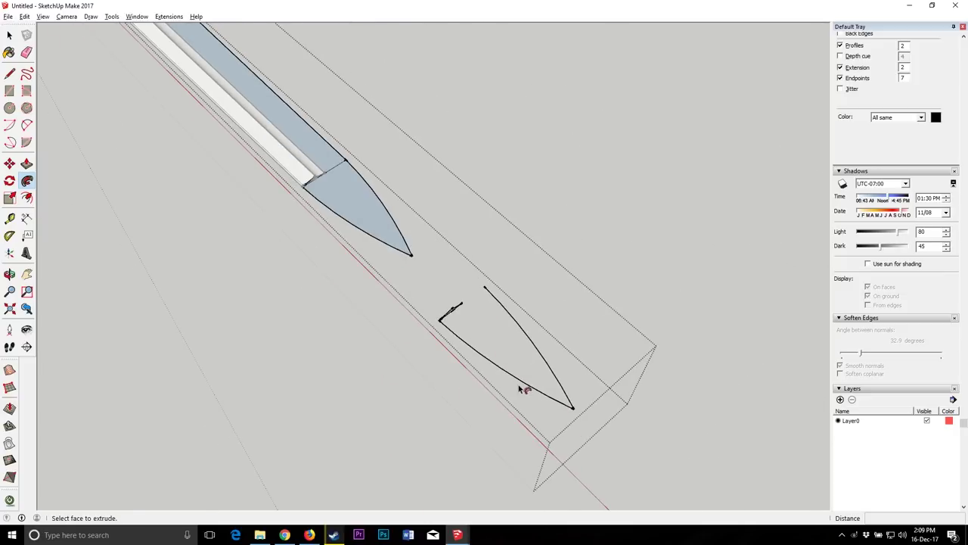
Step: Leave the outline group and move the whole extruded blade half sideways, clear of the flat blade outline
{"action": "scroll", "coordinate": [500, 394], "scroll_direction": "down", "scroll_amount": 6}
{"action": "scroll", "coordinate": [177, 99], "scroll_direction": "up", "scroll_amount": 2}
{"action": "key", "text": "space"}
{"action": "scroll", "coordinate": [261, 163], "scroll_direction": "up", "scroll_amount": 5}
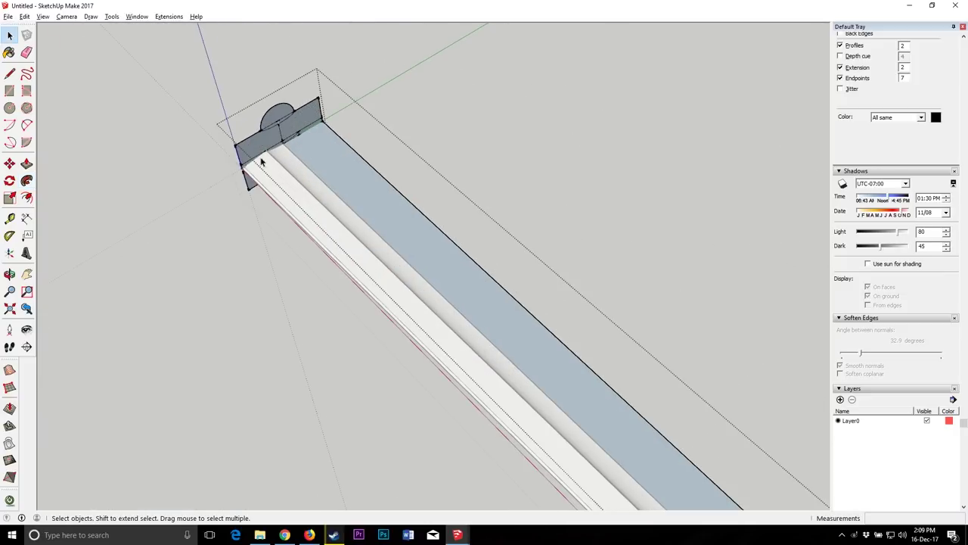
{"action": "scroll", "coordinate": [261, 162], "scroll_direction": "up", "scroll_amount": 2}
{"action": "scroll", "coordinate": [241, 137], "scroll_direction": "down", "scroll_amount": 6}
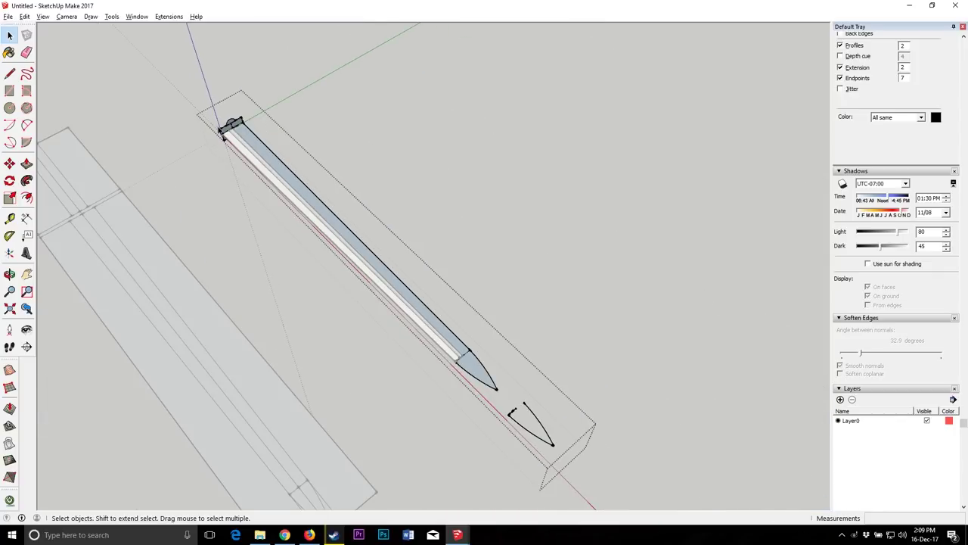
{"action": "scroll", "coordinate": [463, 368], "scroll_direction": "up", "scroll_amount": 4}
{"action": "scroll", "coordinate": [453, 361], "scroll_direction": "down", "scroll_amount": 3}
{"action": "left_click", "coordinate": [175, 147]}
{"action": "left_click", "coordinate": [181, 104]}
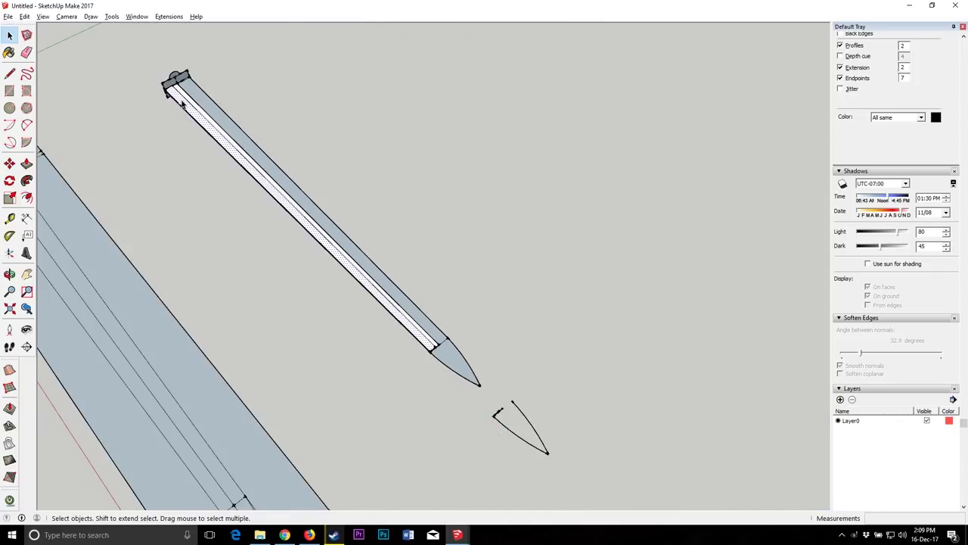
{"action": "triple_click", "coordinate": [182, 104]}
{"action": "left_click", "coordinate": [10, 164]}
{"action": "left_click", "coordinate": [173, 194]}
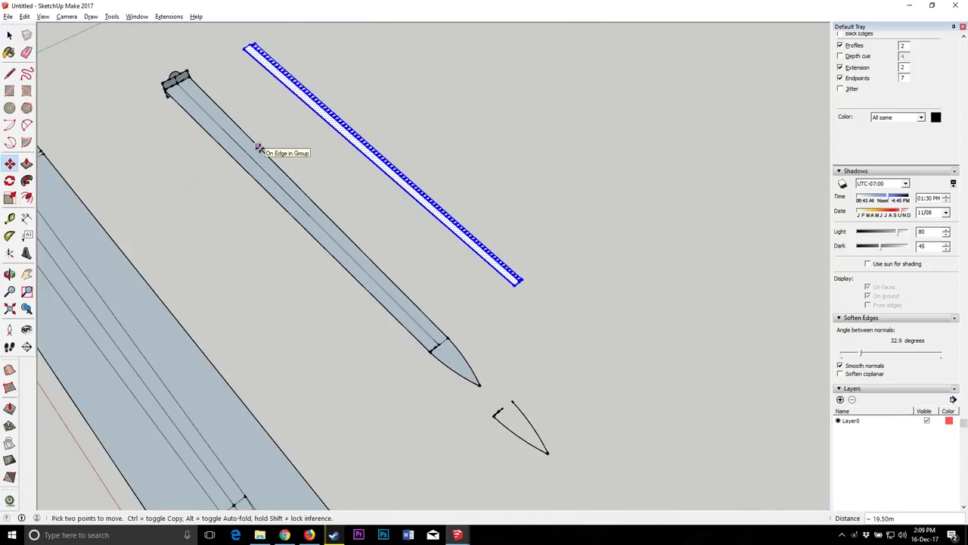
{"action": "type", "text": "5"}
{"action": "key", "text": "Return"}
{"action": "left_click", "coordinate": [314, 96]}
{"action": "type", "text": "5"}
{"action": "key", "text": "Return"}
Step: Reopen the blade outline group and try a Follow Me sweep of the guard-end profile along the blade
{"action": "scroll", "coordinate": [166, 87], "scroll_direction": "up", "scroll_amount": 5}
{"action": "scroll", "coordinate": [197, 95], "scroll_direction": "up", "scroll_amount": 5}
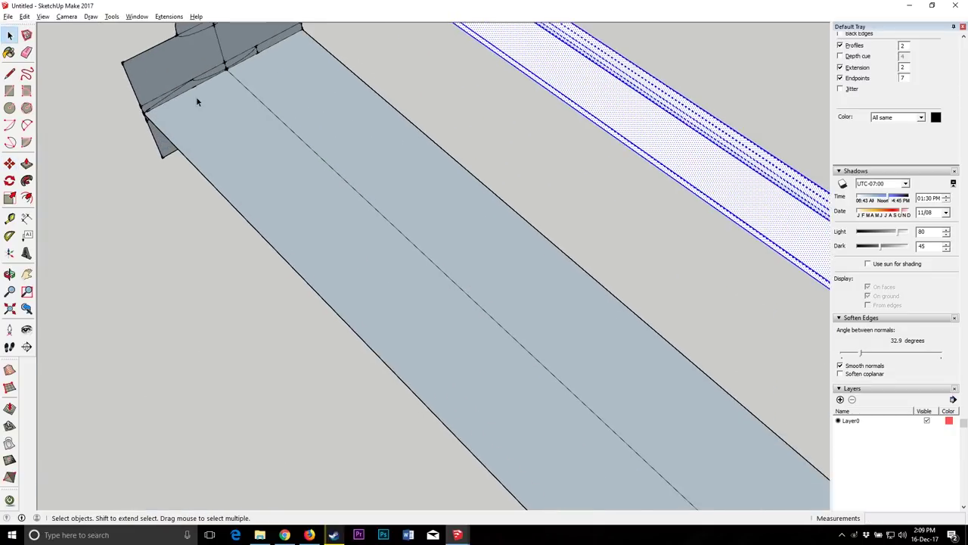
{"action": "left_click", "coordinate": [27, 182]}
{"action": "scroll", "coordinate": [150, 114], "scroll_direction": "down", "scroll_amount": 10}
{"action": "scroll", "coordinate": [353, 346], "scroll_direction": "up", "scroll_amount": 10}
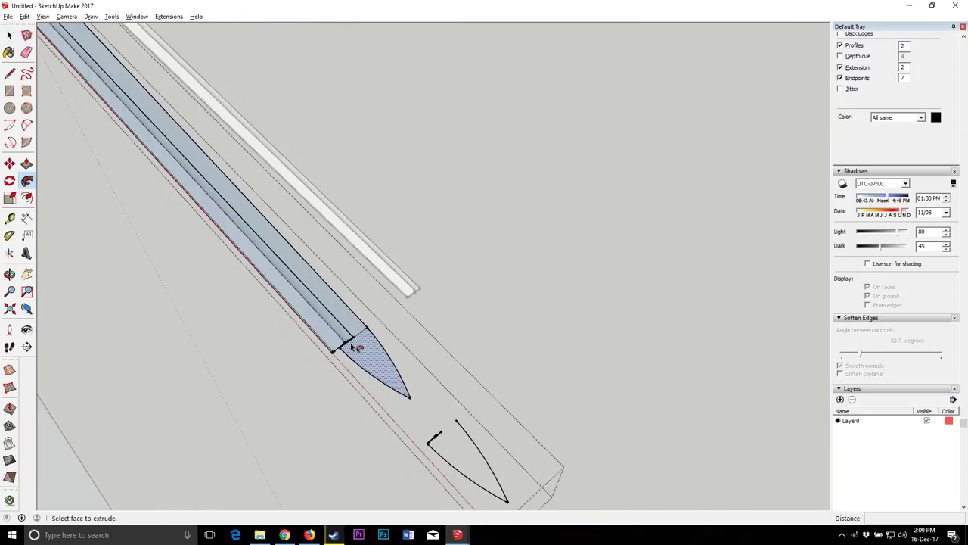
{"action": "scroll", "coordinate": [375, 307], "scroll_direction": "down", "scroll_amount": 4}
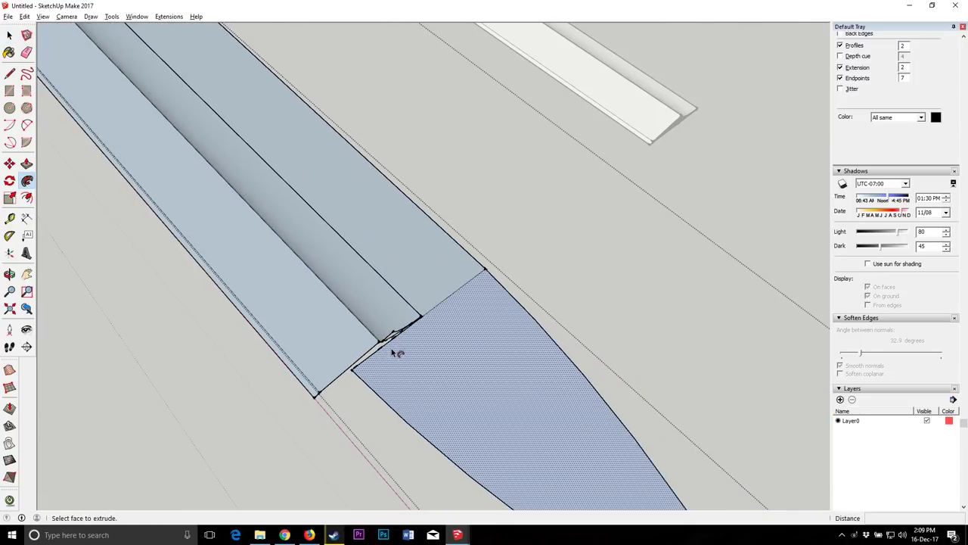
{"action": "scroll", "coordinate": [465, 442], "scroll_direction": "down", "scroll_amount": 4}
{"action": "scroll", "coordinate": [451, 353], "scroll_direction": "down", "scroll_amount": 4}
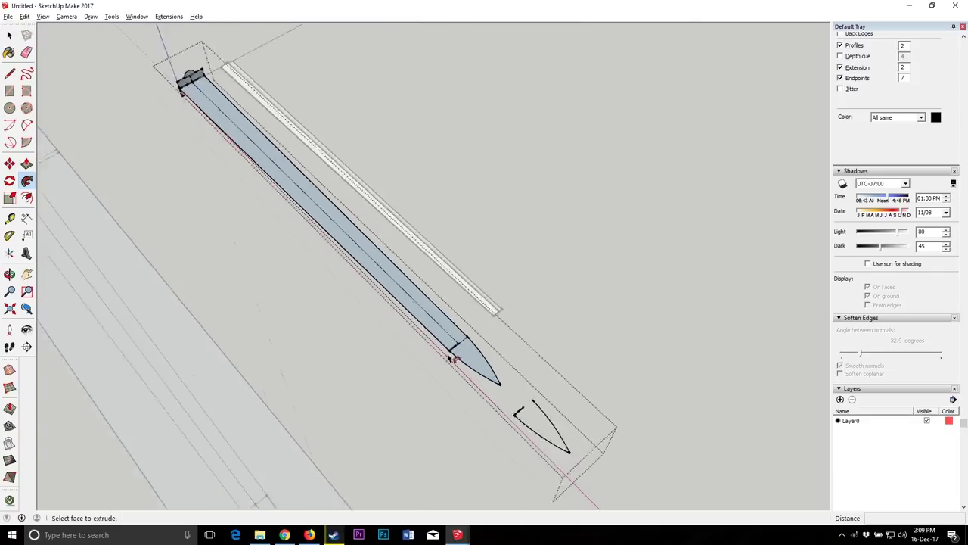
Step: Sweep the guard-end half-profile with Follow Me along the blade's long outer edge up to the start of the tip, and inspect that end
{"action": "scroll", "coordinate": [210, 106], "scroll_direction": "up", "scroll_amount": 10}
{"action": "left_click", "coordinate": [200, 122]}
{"action": "scroll", "coordinate": [255, 238], "scroll_direction": "down", "scroll_amount": 10}
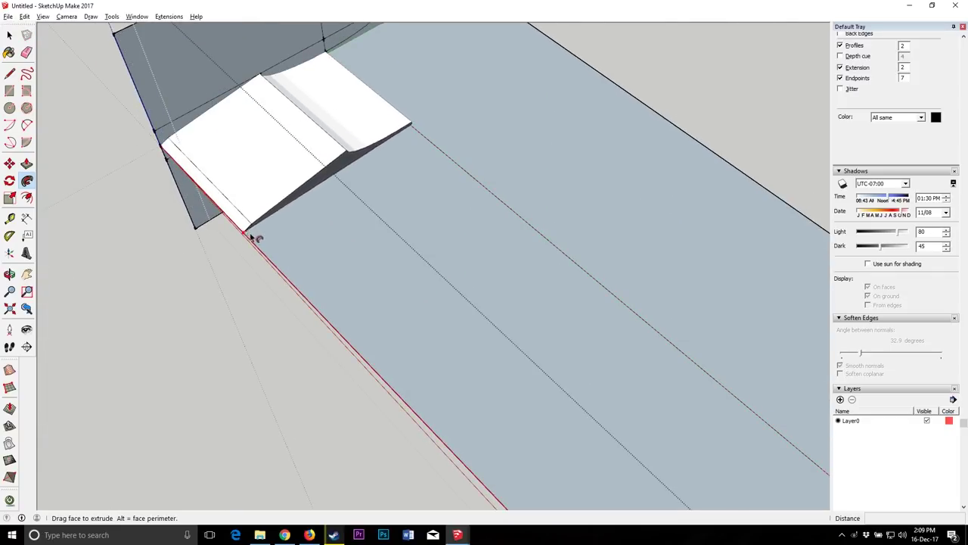
{"action": "scroll", "coordinate": [320, 282], "scroll_direction": "down", "scroll_amount": 3}
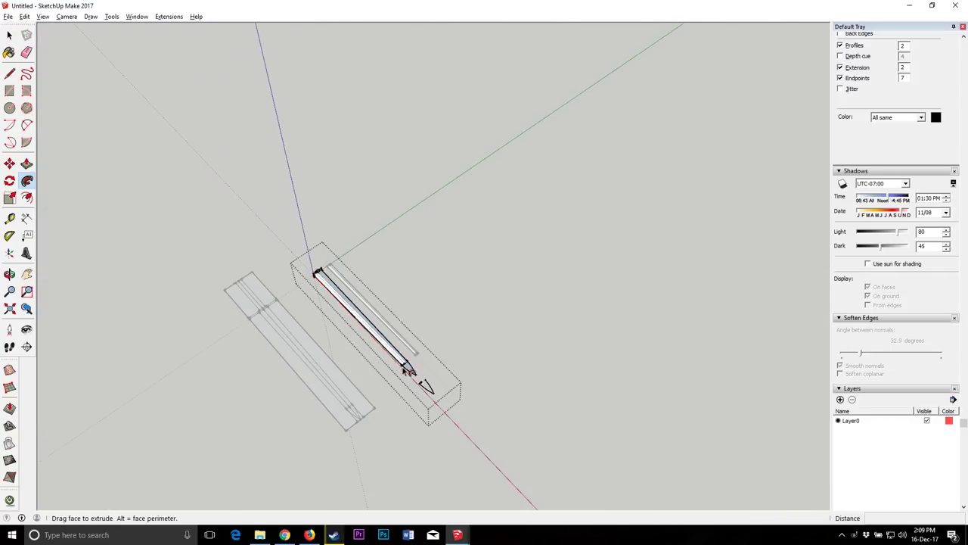
{"action": "scroll", "coordinate": [409, 363], "scroll_direction": "up", "scroll_amount": 6}
{"action": "left_click", "coordinate": [418, 363]}
{"action": "scroll", "coordinate": [421, 351], "scroll_direction": "up", "scroll_amount": 10}
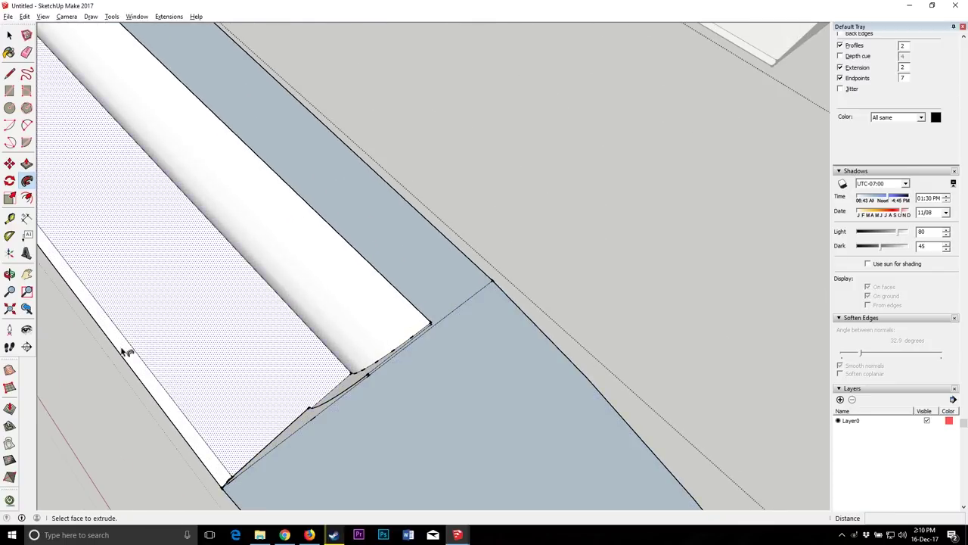
{"action": "left_click", "coordinate": [9, 274]}
{"action": "left_click_drag", "start_coordinate": [326, 351], "coordinate": [568, 250]}
{"action": "middle_click_drag", "start_coordinate": [566, 249], "coordinate": [465, 395]}
{"action": "scroll", "coordinate": [391, 301], "scroll_direction": "down", "scroll_amount": 4}
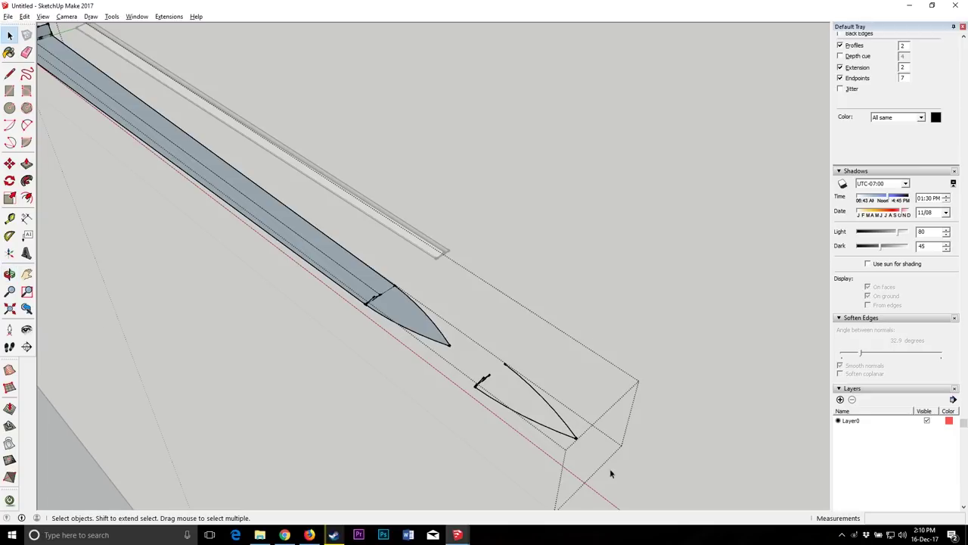
Step: Sweep the small profile around the copied tip's two curved edges with Follow Me and inspect the shape at its point
{"action": "scroll", "coordinate": [570, 441], "scroll_direction": "up", "scroll_amount": 4}
{"action": "mouse_move", "coordinate": [331, 274]}
{"action": "left_mouse_down"}
{"action": "mouse_move", "coordinate": [420, 354]}
{"action": "mouse_move", "coordinate": [398, 354]}
{"action": "mouse_move", "coordinate": [591, 432]}
{"action": "mouse_move", "coordinate": [450, 259]}
{"action": "mouse_move", "coordinate": [398, 237]}
{"action": "left_mouse_up"}
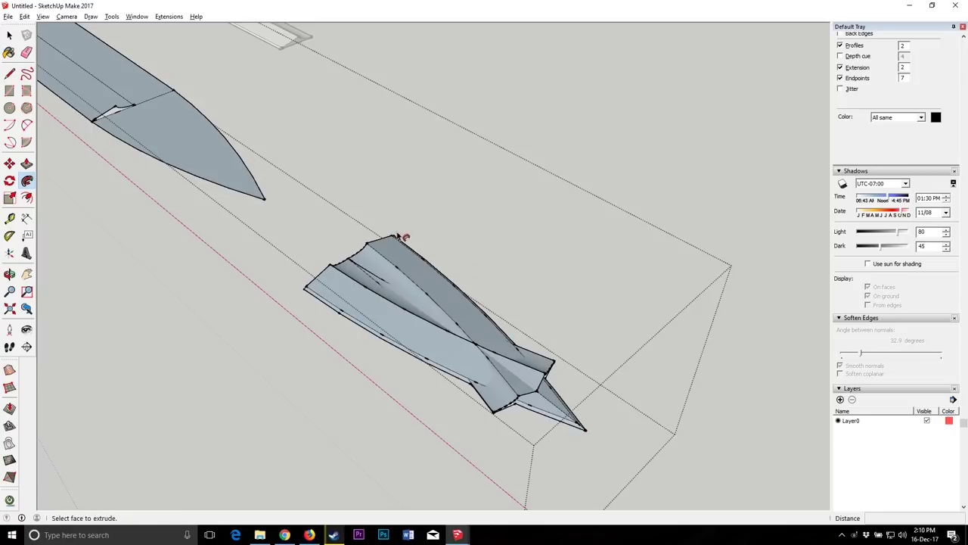
{"action": "left_click", "coordinate": [9, 274]}
{"action": "scroll", "coordinate": [443, 336], "scroll_direction": "up", "scroll_amount": 2}
{"action": "left_click_drag", "start_coordinate": [444, 335], "coordinate": [454, 275]}
{"action": "scroll", "coordinate": [449, 245], "scroll_direction": "up", "scroll_amount": 2}
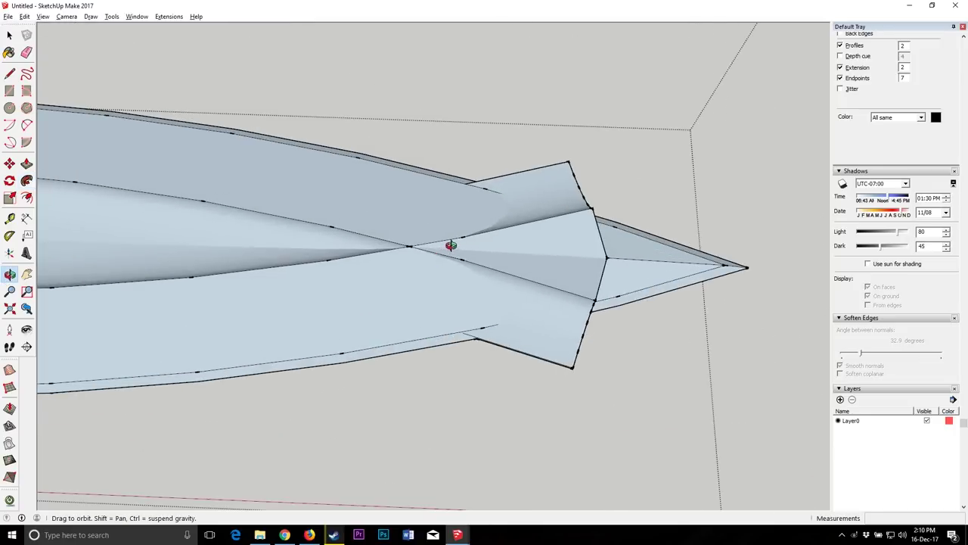
{"action": "scroll", "coordinate": [466, 252], "scroll_direction": "down", "scroll_amount": 3}
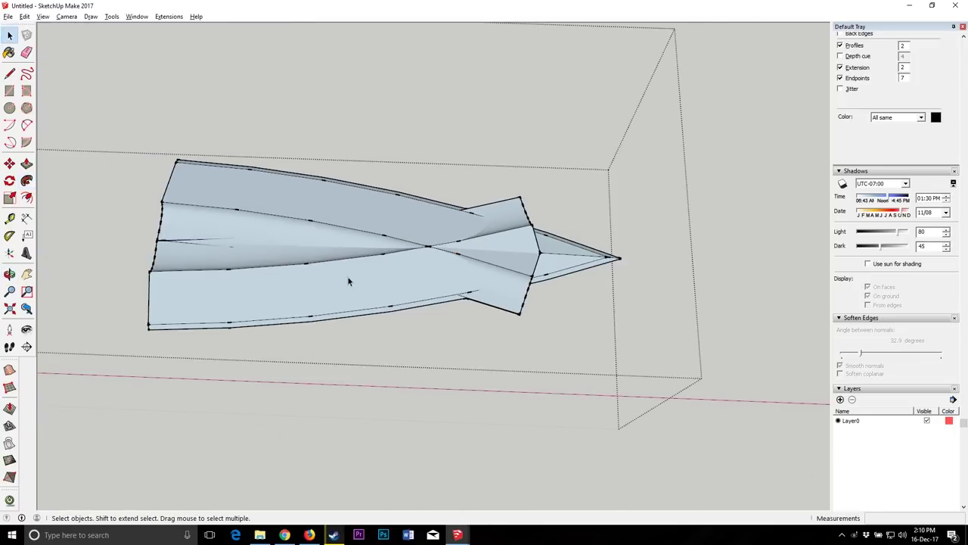
Step: Select all of the swept tip geometry and intersect its faces with the model
{"action": "left_click", "coordinate": [353, 191]}
{"action": "triple_click", "coordinate": [359, 200]}
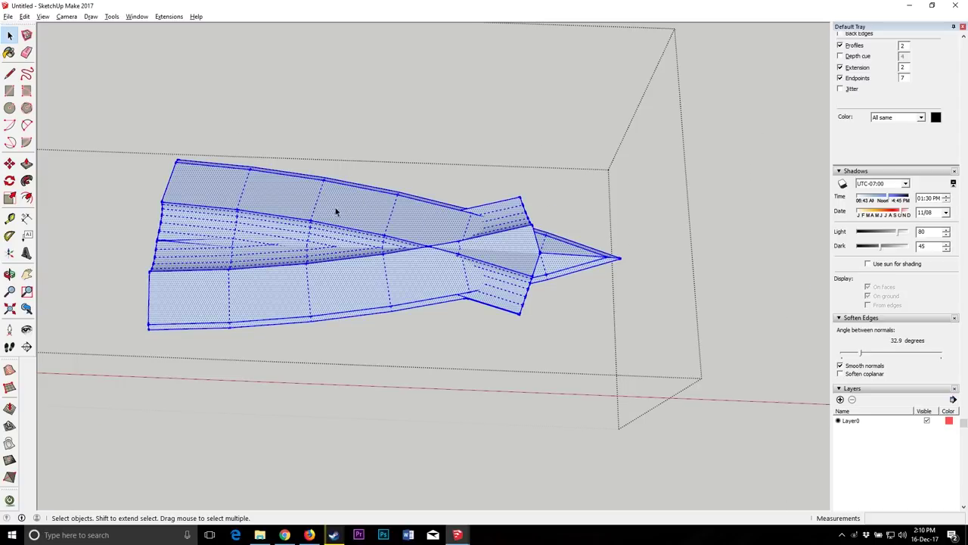
{"action": "scroll", "coordinate": [336, 211], "scroll_direction": "up", "scroll_amount": 3}
{"action": "middle_click_drag", "start_coordinate": [337, 212], "coordinate": [239, 114]}
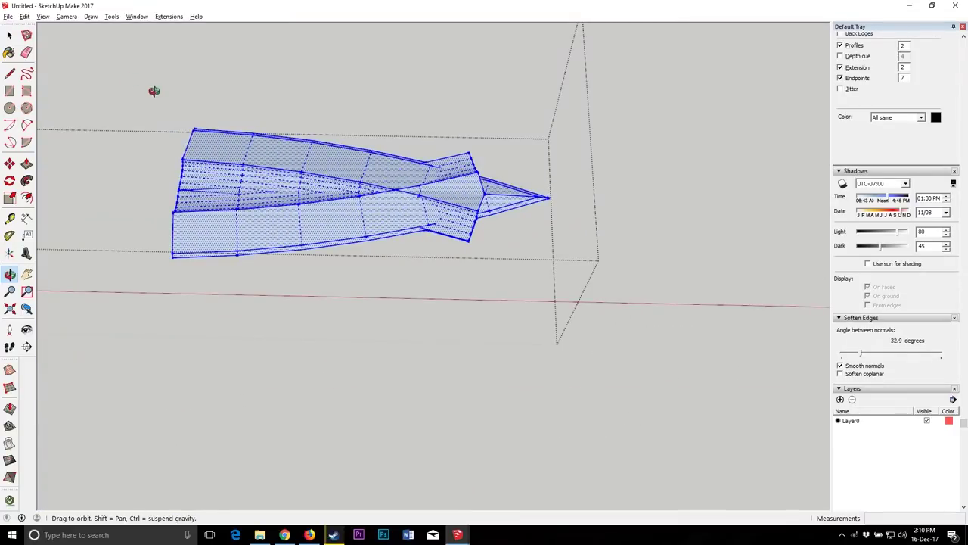
{"action": "right_click", "coordinate": [321, 161]}
{"action": "mouse_move", "coordinate": [366, 258]}
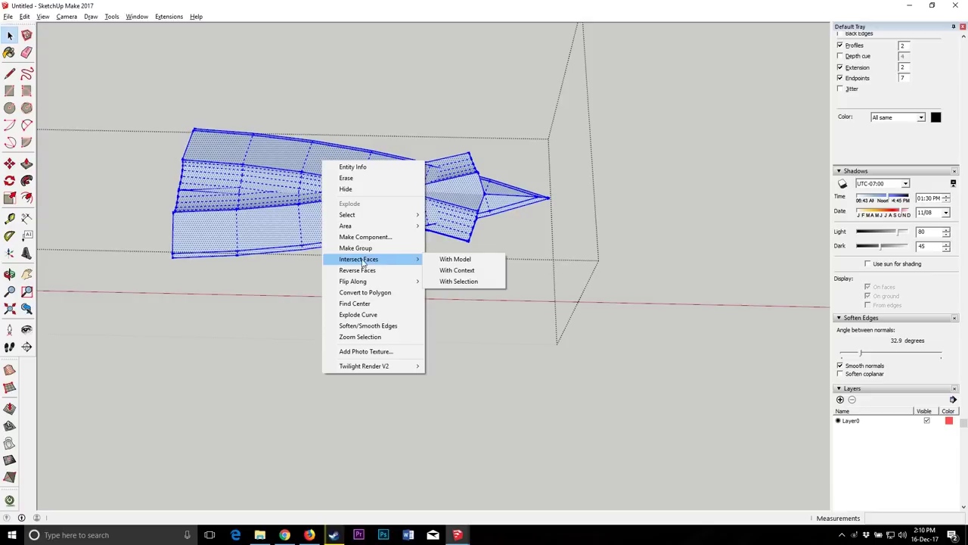
{"action": "left_click", "coordinate": [456, 259]}
{"action": "scroll", "coordinate": [635, 149], "scroll_direction": "up", "scroll_amount": 3}
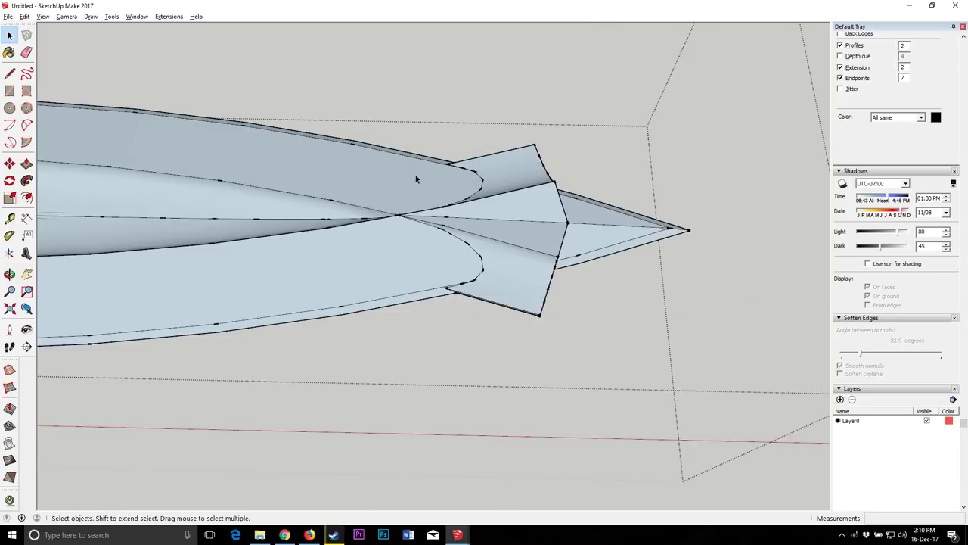
Step: Delete the surplus swept faces that stick out past the intersection curves near the blade's point
{"action": "left_click", "coordinate": [8, 275]}
{"action": "scroll", "coordinate": [372, 253], "scroll_direction": "down", "scroll_amount": 3}
{"action": "left_click_drag", "start_coordinate": [374, 253], "coordinate": [439, 225]}
{"action": "scroll", "coordinate": [481, 226], "scroll_direction": "up", "scroll_amount": 4}
{"action": "left_click", "coordinate": [7, 38]}
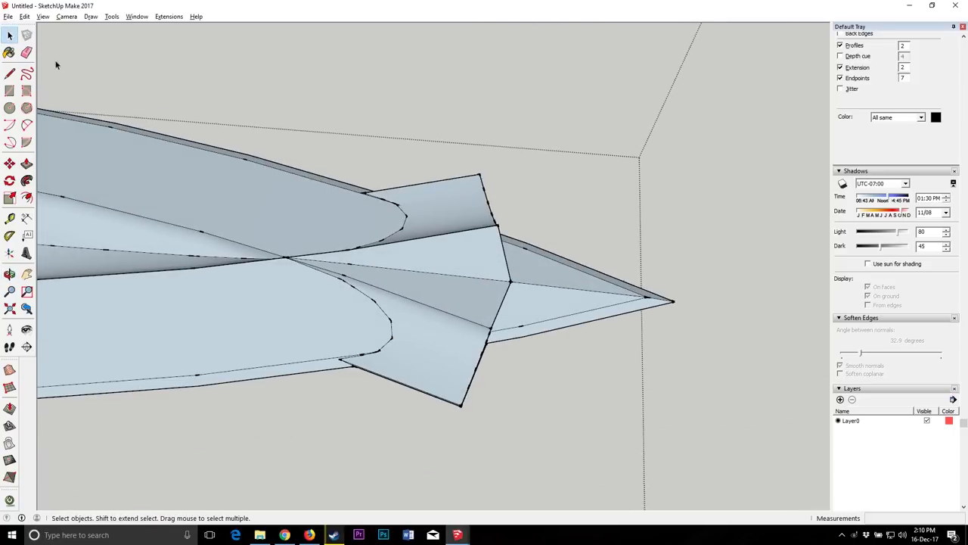
{"action": "key", "text": "Delete"}
{"action": "left_click", "coordinate": [477, 256]}
{"action": "key", "text": "Delete"}
{"action": "left_click", "coordinate": [462, 305]}
{"action": "key", "text": "Delete"}
{"action": "left_click", "coordinate": [453, 336]}
{"action": "key", "text": "Delete"}
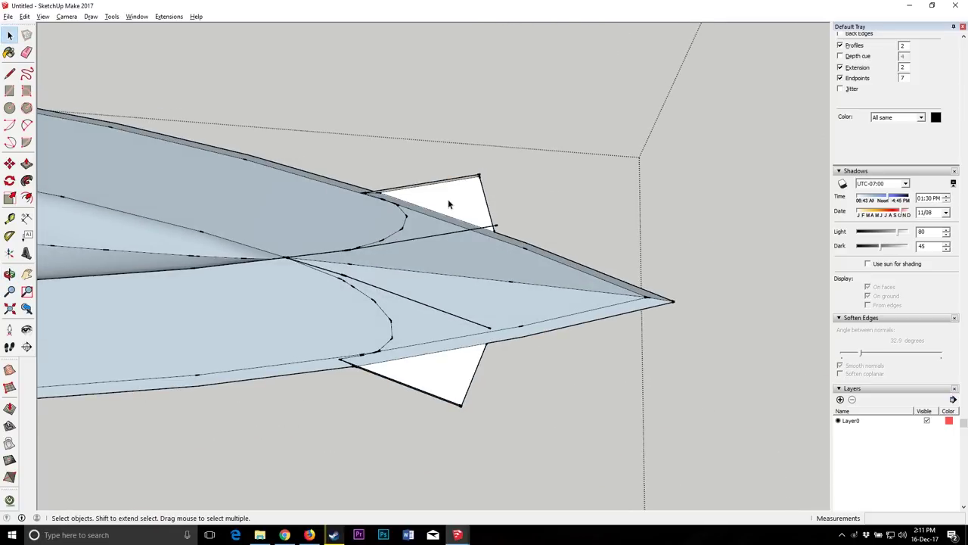
{"action": "left_click", "coordinate": [449, 201]}
Step: Erase the stray edges outside the tip and the leftover intersection lines on its near half
{"action": "key", "text": "e"}
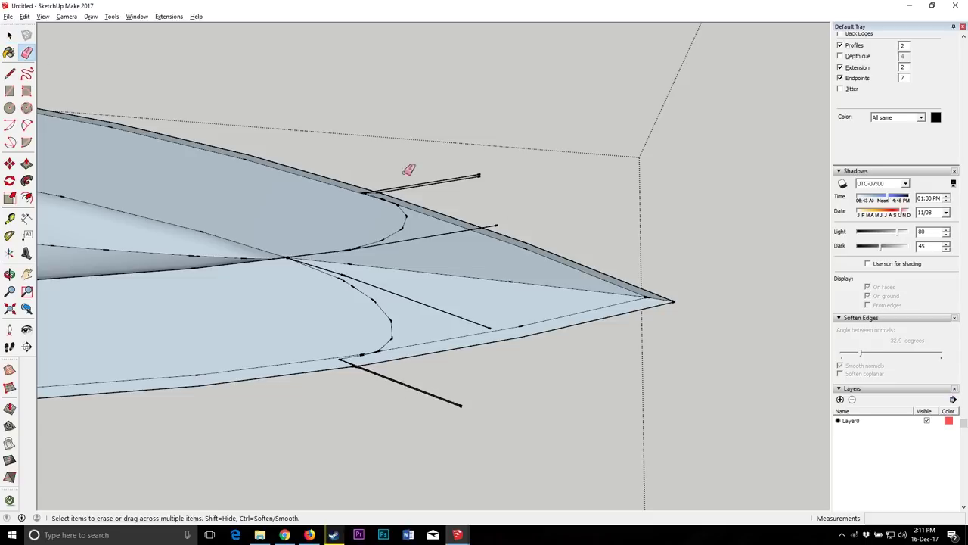
{"action": "scroll", "coordinate": [349, 353], "scroll_direction": "up", "scroll_amount": 5}
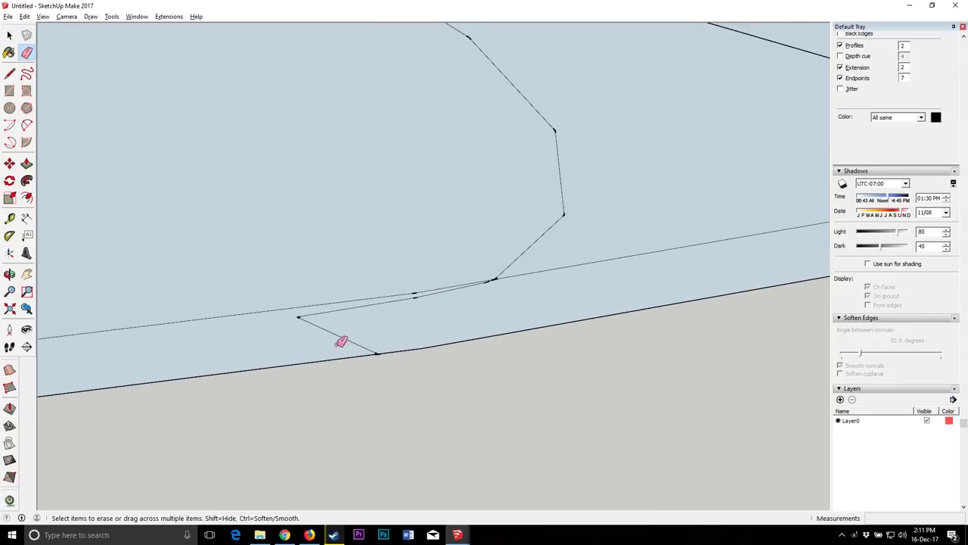
{"action": "scroll", "coordinate": [409, 300], "scroll_direction": "up", "scroll_amount": 2}
{"action": "left_click_drag", "start_coordinate": [612, 172], "coordinate": [581, 208]}
{"action": "scroll", "coordinate": [499, 277], "scroll_direction": "up", "scroll_amount": 2}
{"action": "left_click", "coordinate": [503, 276]}
{"action": "scroll", "coordinate": [471, 358], "scroll_direction": "down", "scroll_amount": 8}
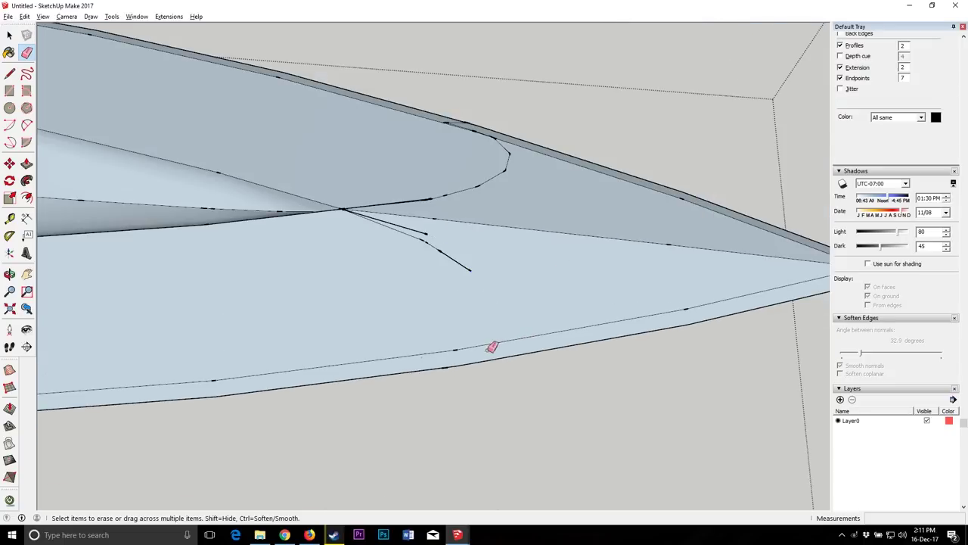
{"action": "scroll", "coordinate": [499, 318], "scroll_direction": "up", "scroll_amount": 3}
{"action": "left_click_drag", "start_coordinate": [569, 351], "coordinate": [603, 353]}
{"action": "scroll", "coordinate": [362, 353], "scroll_direction": "down", "scroll_amount": 3}
Step: Erase the leftover intersection edges on the tip's far half, including the small fragments along its bevelled outer edge
{"action": "scroll", "coordinate": [451, 312], "scroll_direction": "up", "scroll_amount": 3}
{"action": "left_click_drag", "start_coordinate": [445, 315], "coordinate": [454, 327]}
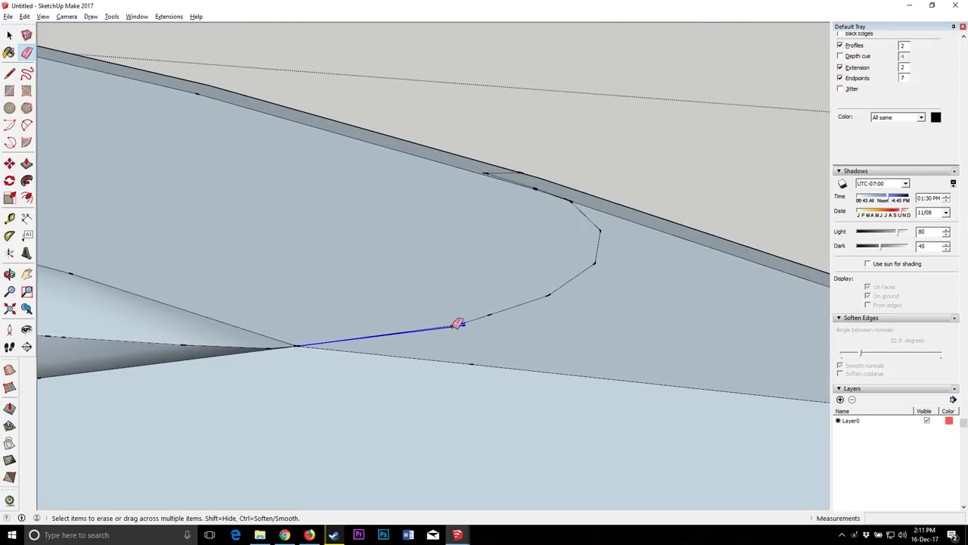
{"action": "scroll", "coordinate": [497, 255], "scroll_direction": "up", "scroll_amount": 2}
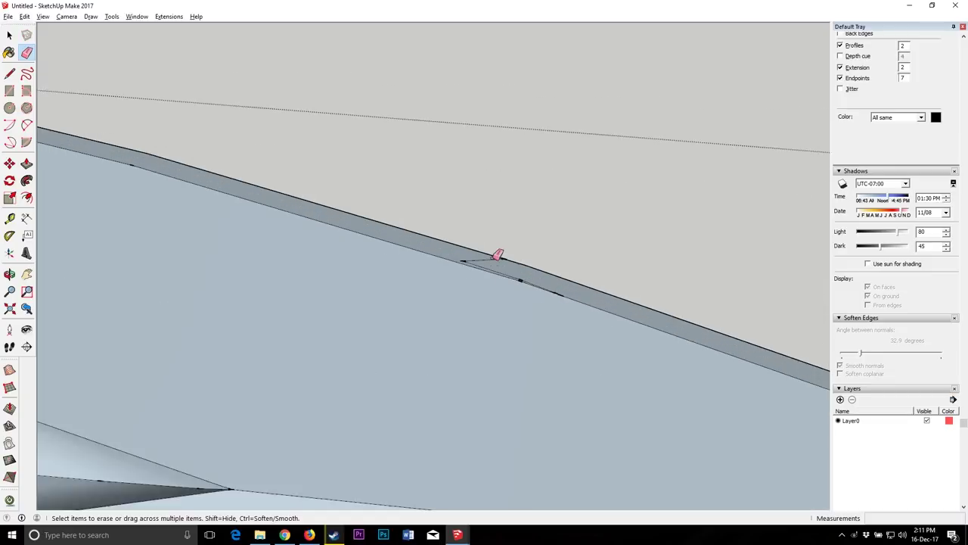
{"action": "scroll", "coordinate": [608, 311], "scroll_direction": "up", "scroll_amount": 2}
{"action": "left_click_drag", "start_coordinate": [561, 324], "coordinate": [562, 316]}
{"action": "scroll", "coordinate": [564, 292], "scroll_direction": "down", "scroll_amount": 3}
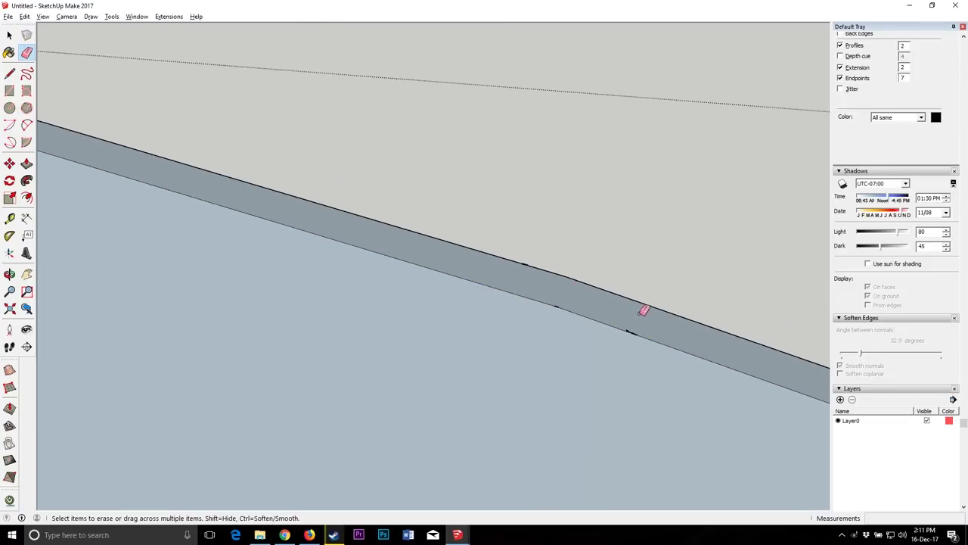
{"action": "scroll", "coordinate": [638, 315], "scroll_direction": "up", "scroll_amount": 5}
{"action": "left_click", "coordinate": [607, 351]}
{"action": "scroll", "coordinate": [615, 307], "scroll_direction": "down", "scroll_amount": 7}
{"action": "scroll", "coordinate": [618, 285], "scroll_direction": "down", "scroll_amount": 5}
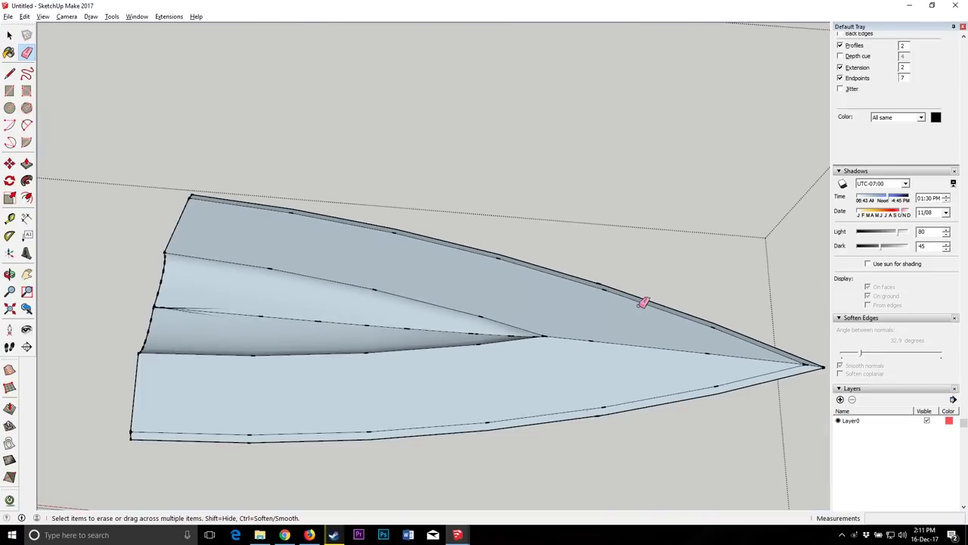
Step: Draw an edge between the two bottom corners of the tip's base end to close its open underside
{"action": "left_click", "coordinate": [10, 275]}
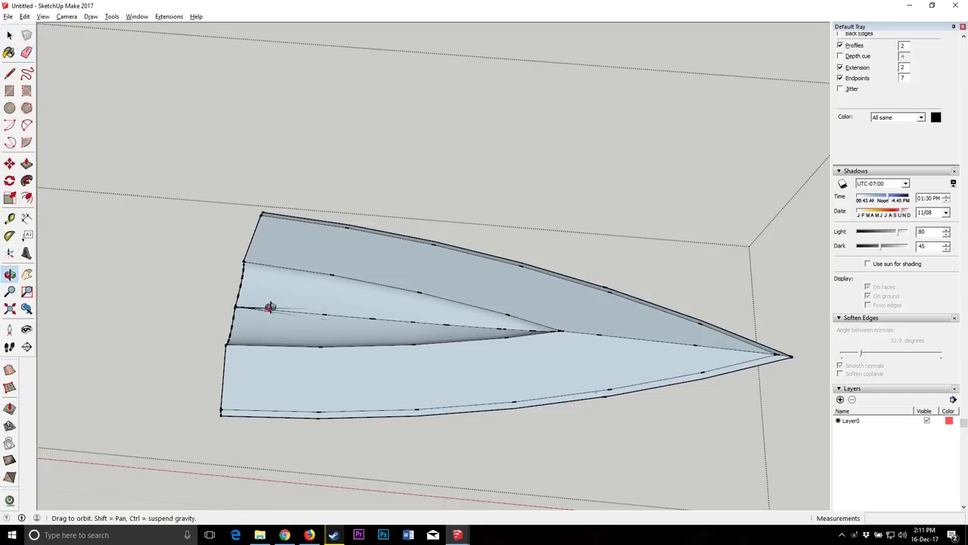
{"action": "left_click_drag", "start_coordinate": [270, 307], "coordinate": [573, 268]}
{"action": "scroll", "coordinate": [521, 394], "scroll_direction": "up", "scroll_amount": 5}
{"action": "left_click_drag", "start_coordinate": [521, 402], "coordinate": [847, 404]}
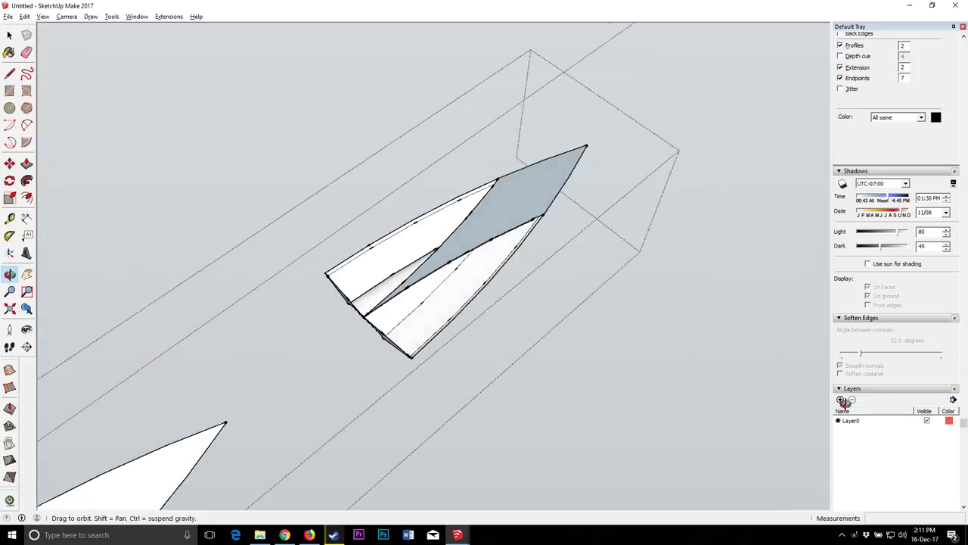
{"action": "scroll", "coordinate": [495, 266], "scroll_direction": "up", "scroll_amount": 3}
{"action": "left_click_drag", "start_coordinate": [434, 311], "coordinate": [415, 300]}
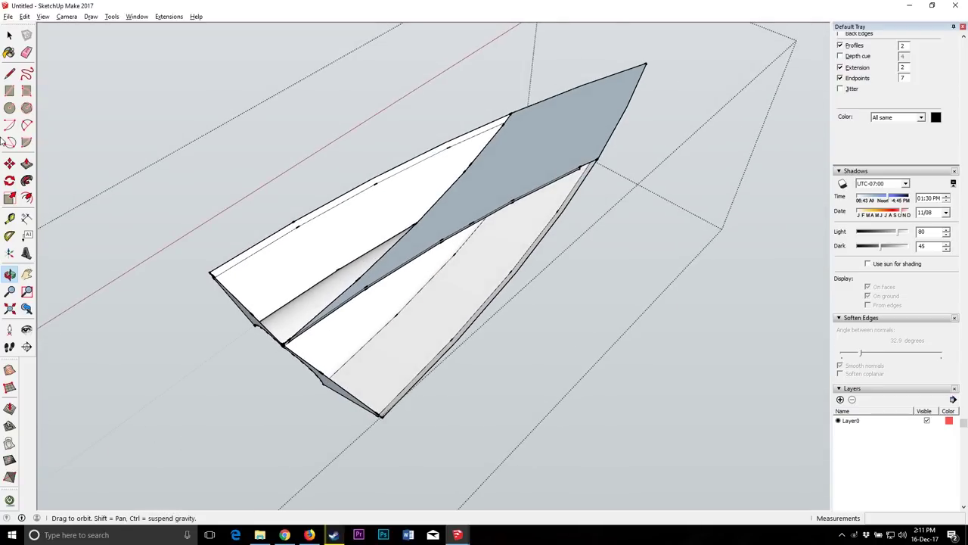
{"action": "left_click", "coordinate": [209, 271]}
{"action": "scroll", "coordinate": [347, 387], "scroll_direction": "up", "scroll_amount": 3}
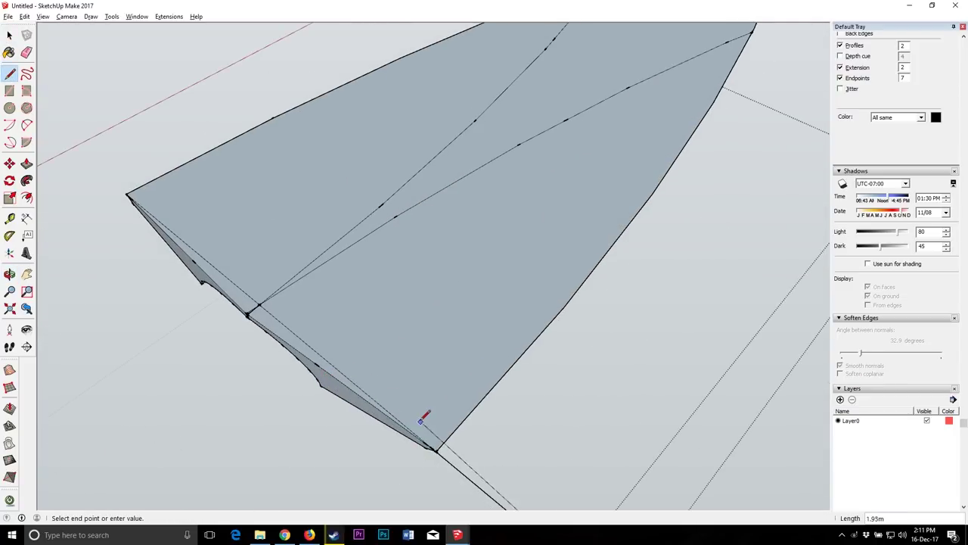
{"action": "middle_click_drag", "start_coordinate": [424, 443], "coordinate": [284, 275]}
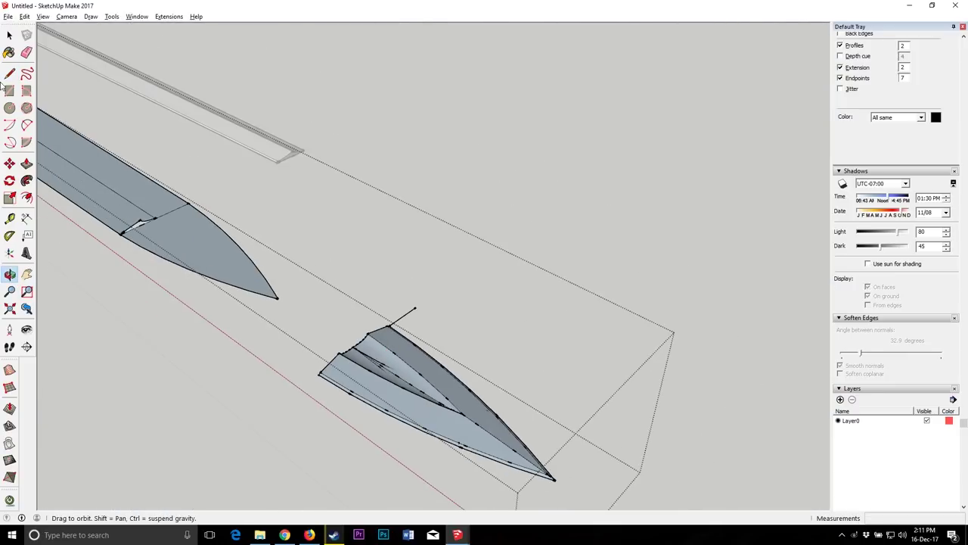
Step: Try to copy the small half-profile from the flat blade outline onto the bottom corner of the tip's base end
{"action": "left_click", "coordinate": [8, 36]}
{"action": "scroll", "coordinate": [180, 218], "scroll_direction": "up", "scroll_amount": 5}
{"action": "key", "text": "m"}
{"action": "left_click", "coordinate": [119, 253]}
{"action": "key", "text": "ctrl"}
{"action": "scroll", "coordinate": [174, 255], "scroll_direction": "down", "scroll_amount": 3}
{"action": "scroll", "coordinate": [270, 290], "scroll_direction": "up", "scroll_amount": 5}
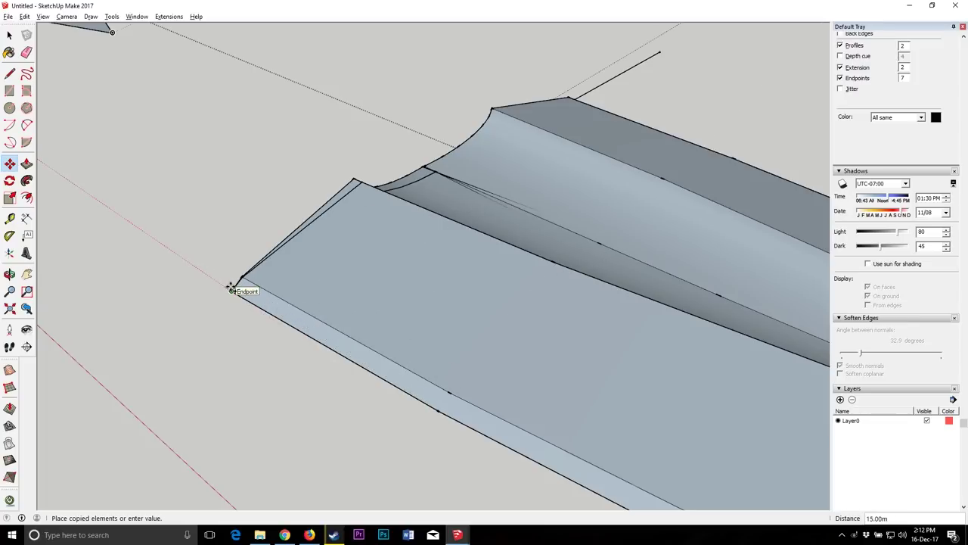
Step: Draw an upright rectangular face across the tip's base end, spanning its two bottom corners
{"action": "left_click", "coordinate": [9, 274]}
{"action": "left_click_drag", "start_coordinate": [378, 306], "coordinate": [450, 444]}
{"action": "left_click_drag", "start_coordinate": [270, 331], "coordinate": [376, 280]}
{"action": "scroll", "coordinate": [375, 280], "scroll_direction": "up", "scroll_amount": 5}
{"action": "key", "text": "l"}
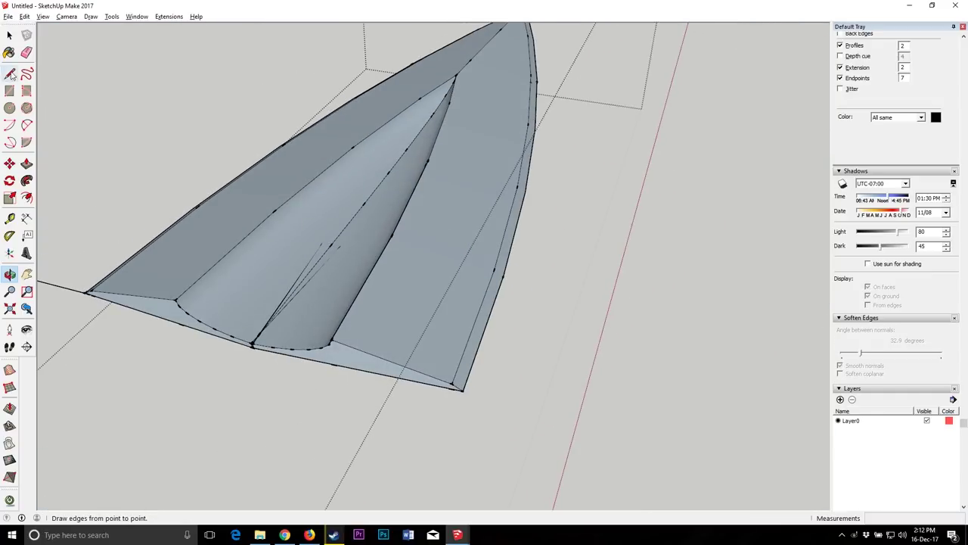
{"action": "scroll", "coordinate": [199, 252], "scroll_direction": "down", "scroll_amount": 3}
{"action": "scroll", "coordinate": [168, 270], "scroll_direction": "up", "scroll_amount": 4}
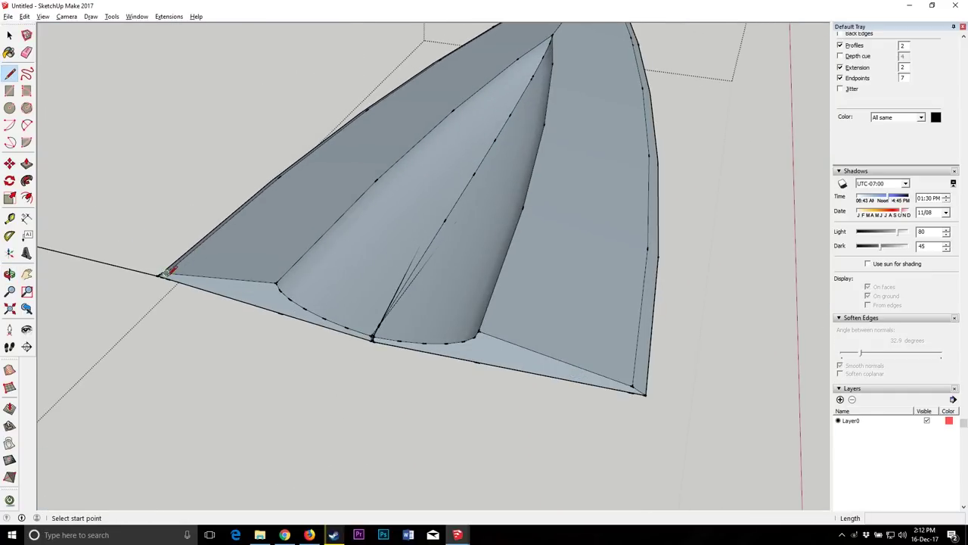
{"action": "left_click", "coordinate": [129, 171]}
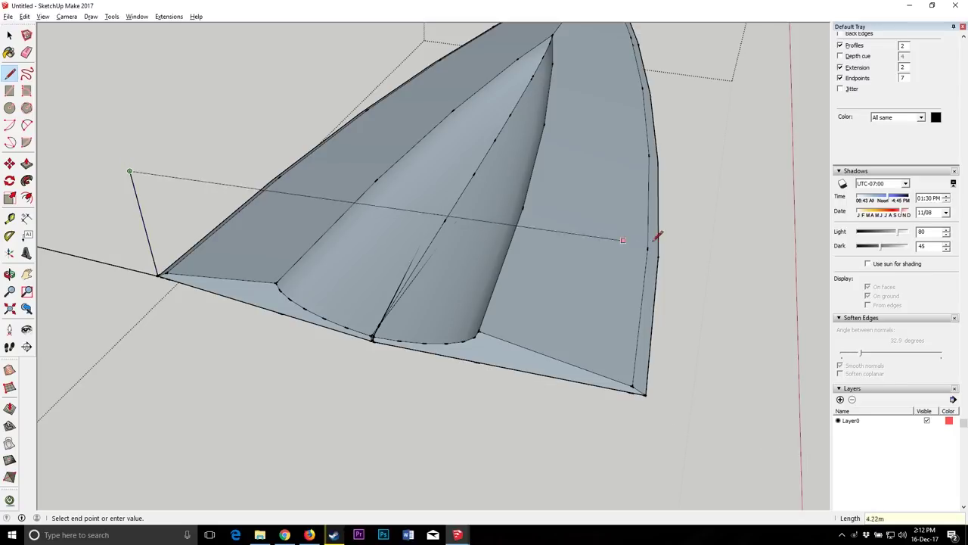
{"action": "left_click", "coordinate": [735, 292]}
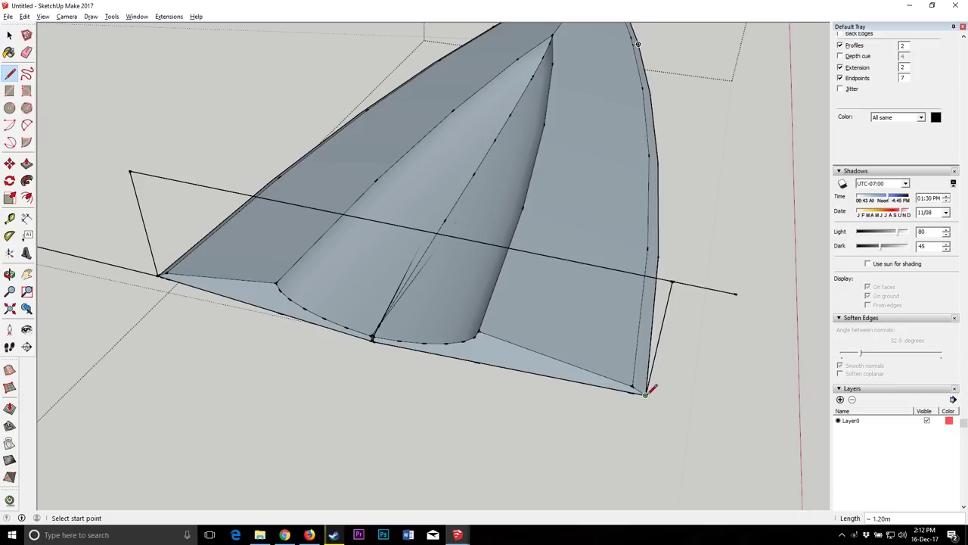
{"action": "left_click", "coordinate": [158, 274]}
Step: Select the upright rectangle at the tip's base and intersect its face with the model
{"action": "left_click", "coordinate": [9, 35]}
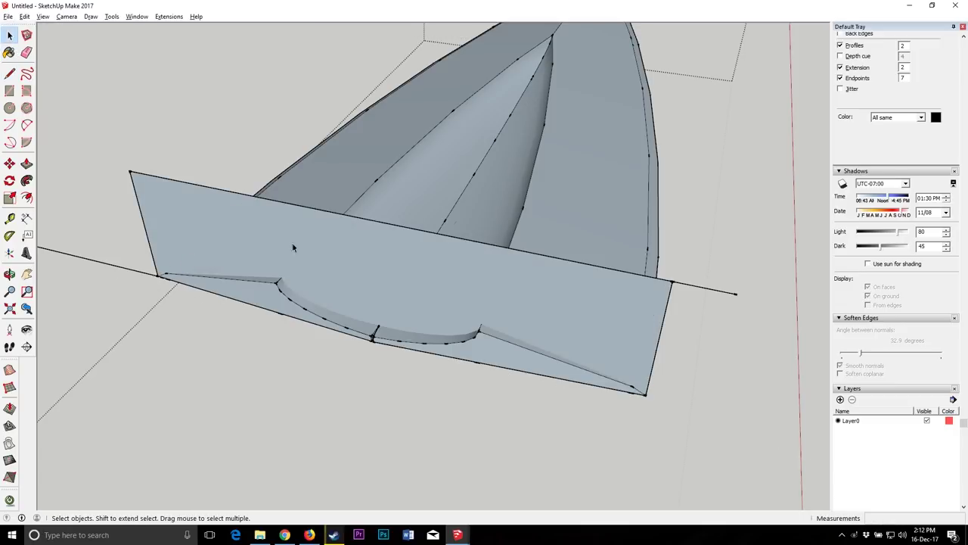
{"action": "left_click", "coordinate": [9, 273]}
{"action": "left_click_drag", "start_coordinate": [341, 340], "coordinate": [441, 268]}
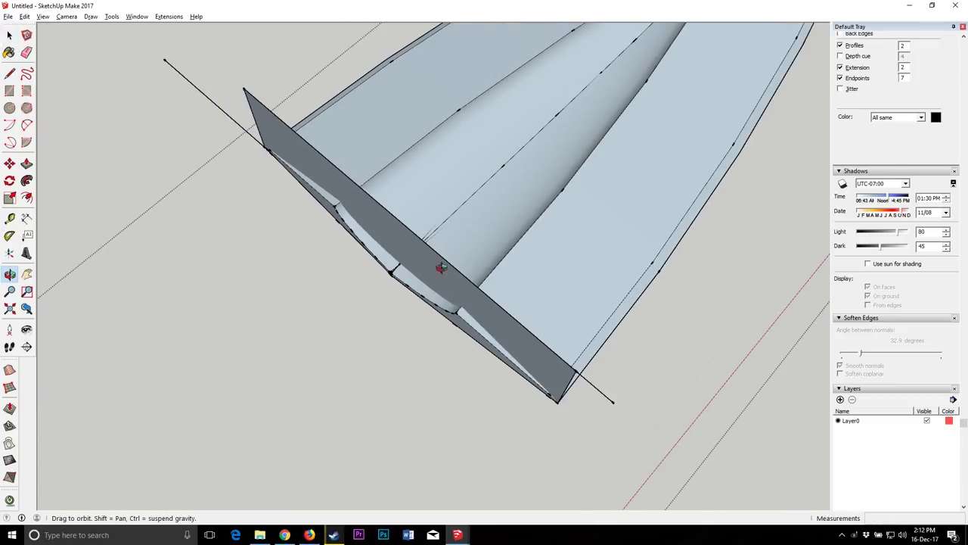
{"action": "scroll", "coordinate": [570, 161], "scroll_direction": "down", "scroll_amount": 5}
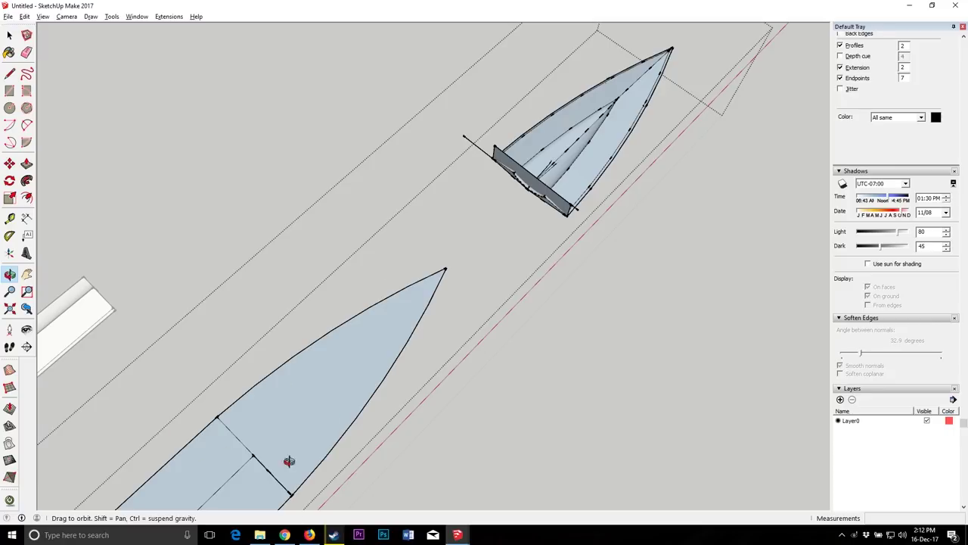
{"action": "scroll", "coordinate": [547, 151], "scroll_direction": "up", "scroll_amount": 6}
{"action": "key", "text": "space"}
{"action": "left_click", "coordinate": [317, 220]}
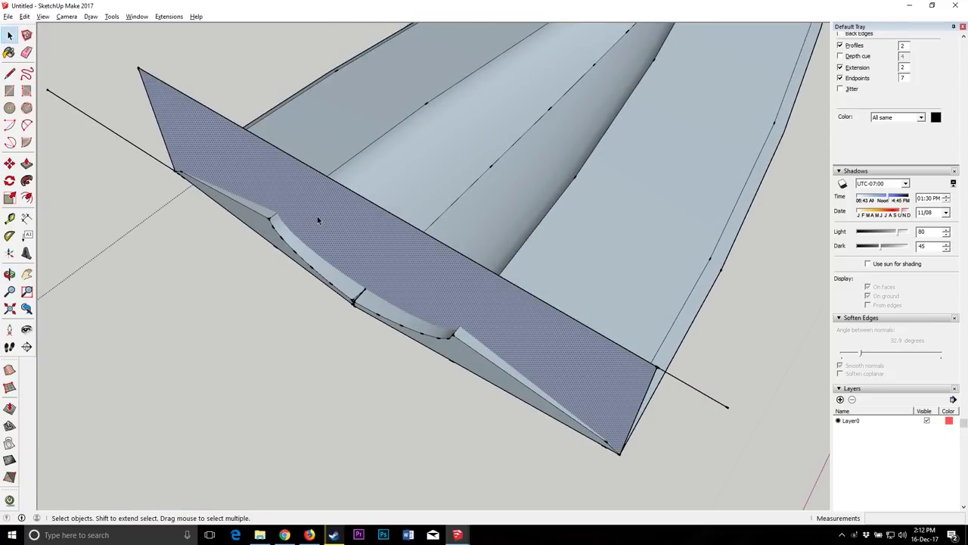
{"action": "right_click", "coordinate": [317, 220]}
{"action": "mouse_move", "coordinate": [356, 275]}
{"action": "left_click", "coordinate": [461, 275]}
Step: Erase the sliver faces protruding past the upright plane along the near half of the end profile
{"action": "left_click", "coordinate": [9, 274]}
{"action": "left_click_drag", "start_coordinate": [78, 262], "coordinate": [529, 317]}
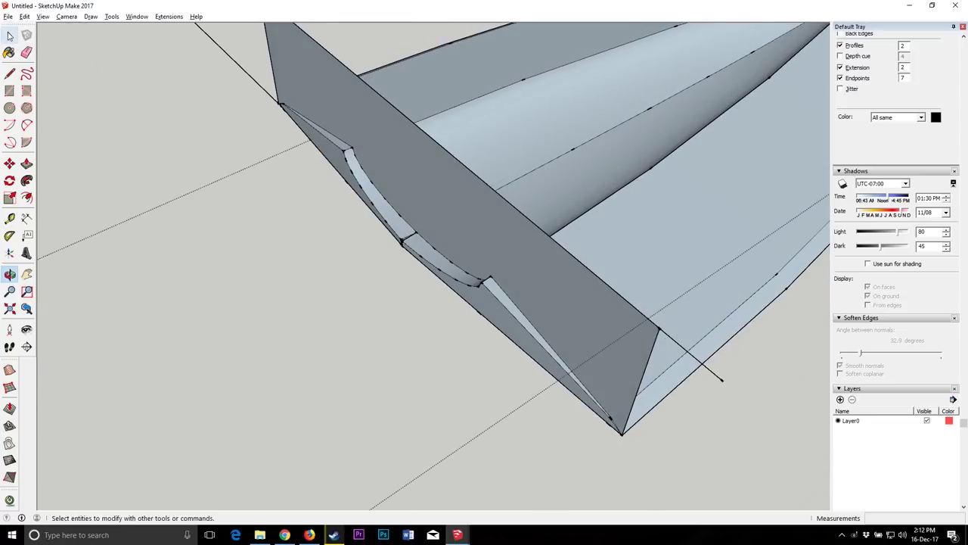
{"action": "key", "text": "e"}
{"action": "scroll", "coordinate": [488, 277], "scroll_direction": "up", "scroll_amount": 10}
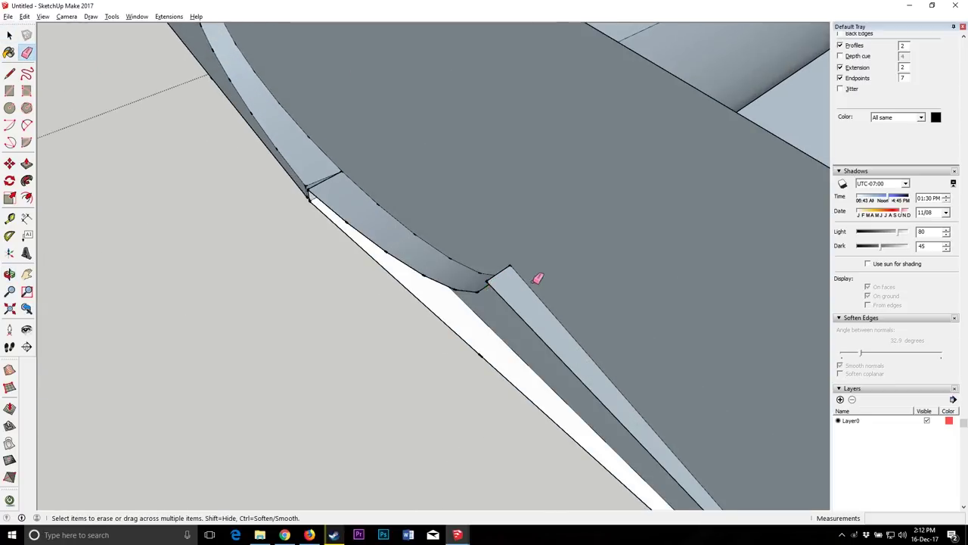
{"action": "left_click_drag", "start_coordinate": [460, 292], "coordinate": [446, 301]}
{"action": "scroll", "coordinate": [484, 305], "scroll_direction": "up", "scroll_amount": 3}
{"action": "mouse_move", "coordinate": [357, 305]}
{"action": "middle_mouse_down"}
{"action": "mouse_move", "coordinate": [279, 206]}
{"action": "mouse_move", "coordinate": [282, 289]}
{"action": "middle_mouse_up"}
{"action": "left_click", "coordinate": [254, 221]}
{"action": "middle_click_drag", "start_coordinate": [240, 244], "coordinate": [401, 320]}
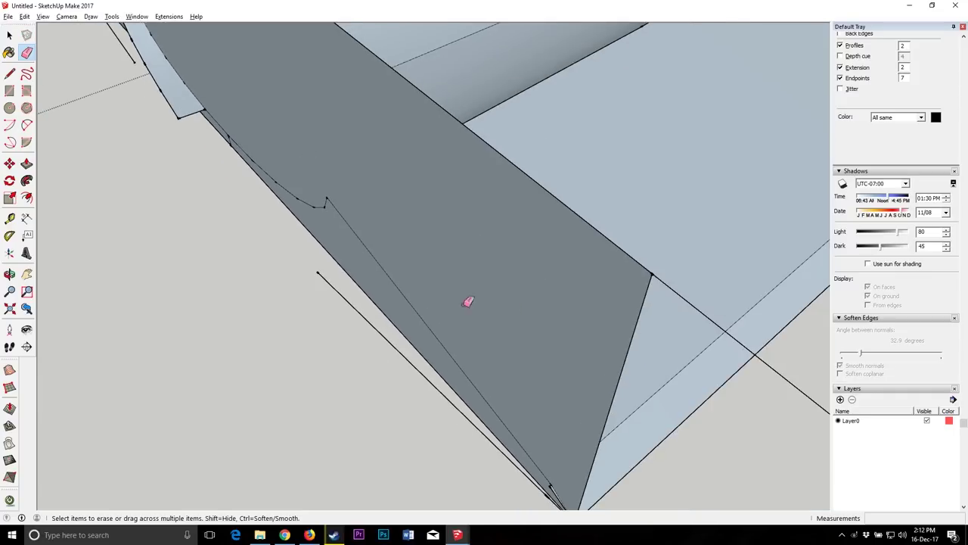
Step: Erase the leftover edges outside the plane near the near half's outer corner
{"action": "scroll", "coordinate": [498, 290], "scroll_direction": "down", "scroll_amount": 3}
{"action": "scroll", "coordinate": [569, 386], "scroll_direction": "up", "scroll_amount": 10}
{"action": "left_click_drag", "start_coordinate": [464, 274], "coordinate": [448, 304]}
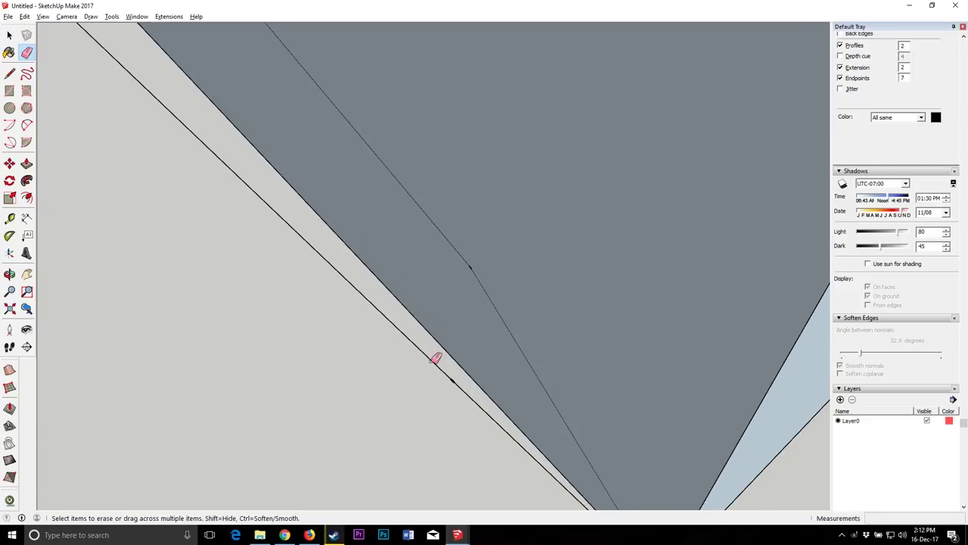
{"action": "left_click_drag", "start_coordinate": [452, 378], "coordinate": [452, 372]}
Step: Erase the sliver faces protruding past the upright plane along the rest of the end profile, including the central groove's curve
{"action": "scroll", "coordinate": [588, 407], "scroll_direction": "down", "scroll_amount": 10}
{"action": "scroll", "coordinate": [428, 222], "scroll_direction": "up", "scroll_amount": 7}
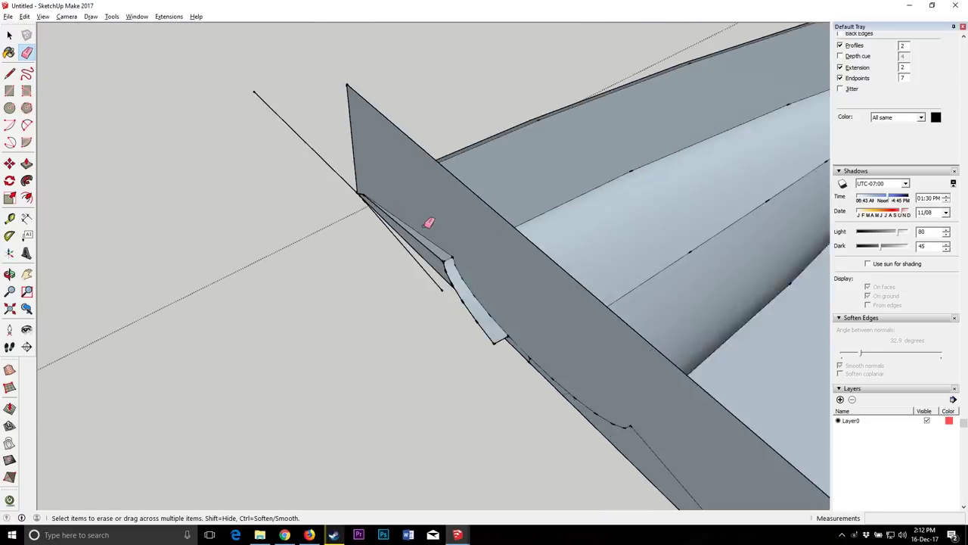
{"action": "left_click", "coordinate": [421, 279]}
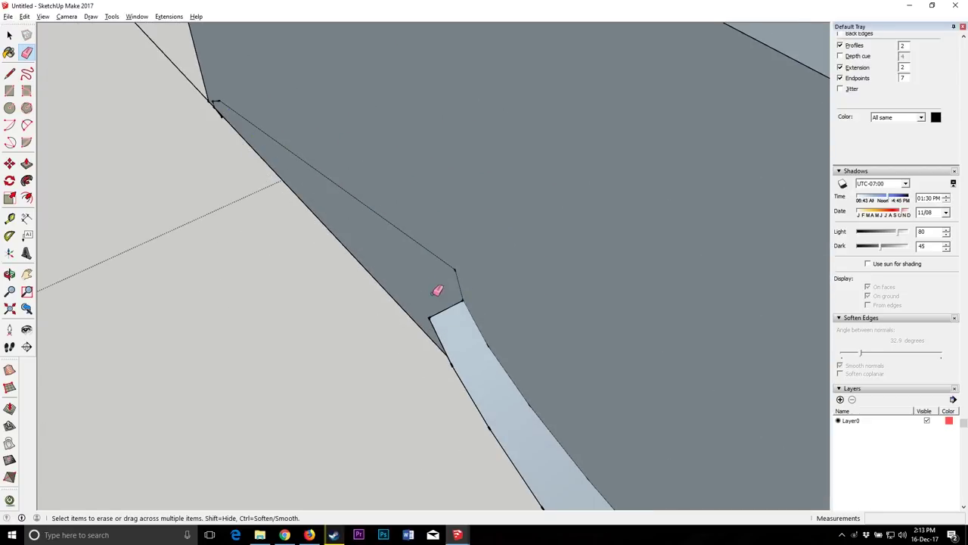
{"action": "left_click", "coordinate": [433, 328]}
{"action": "scroll", "coordinate": [452, 248], "scroll_direction": "down", "scroll_amount": 3}
{"action": "scroll", "coordinate": [516, 402], "scroll_direction": "up", "scroll_amount": 2}
{"action": "left_click", "coordinate": [519, 401]}
{"action": "left_click_drag", "start_coordinate": [503, 360], "coordinate": [463, 334]}
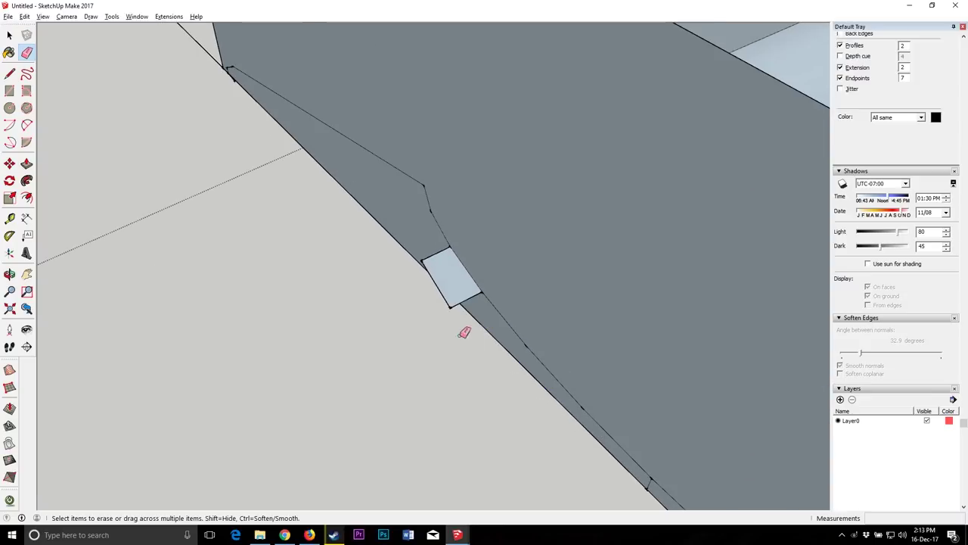
{"action": "left_click_drag", "start_coordinate": [463, 301], "coordinate": [435, 257]}
{"action": "scroll", "coordinate": [370, 166], "scroll_direction": "down", "scroll_amount": 2}
{"action": "scroll", "coordinate": [285, 134], "scroll_direction": "up", "scroll_amount": 4}
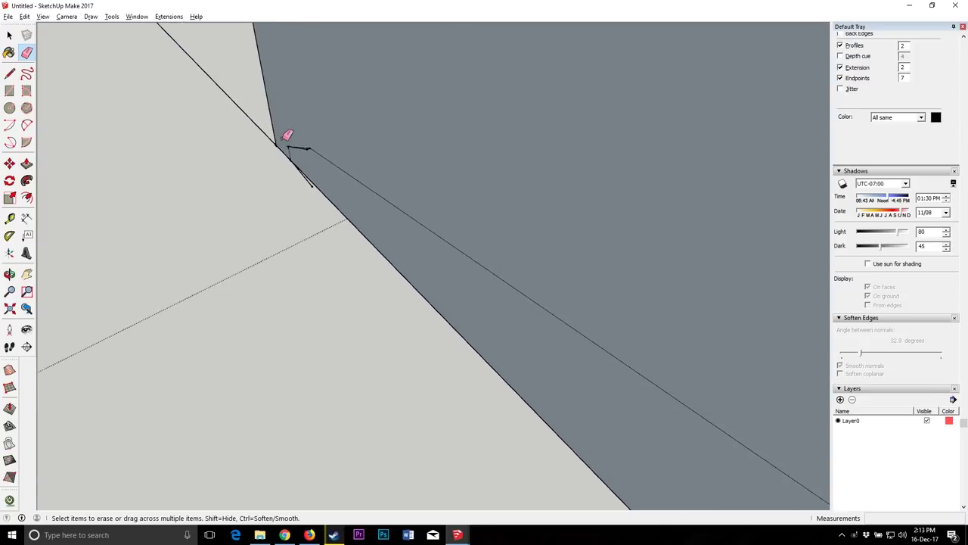
Step: Try to close the far corner gap with a line about 0.12 m long from the side face's end to the upright rectangle's corner
{"action": "left_click", "coordinate": [9, 274]}
{"action": "mouse_move", "coordinate": [530, 227]}
{"action": "left_mouse_down"}
{"action": "mouse_move", "coordinate": [689, 149]}
{"action": "mouse_move", "coordinate": [653, 86]}
{"action": "mouse_move", "coordinate": [646, 110]}
{"action": "mouse_move", "coordinate": [605, 144]}
{"action": "mouse_move", "coordinate": [534, 238]}
{"action": "mouse_move", "coordinate": [679, 245]}
{"action": "mouse_move", "coordinate": [648, 95]}
{"action": "mouse_move", "coordinate": [656, 5]}
{"action": "mouse_move", "coordinate": [605, 26]}
{"action": "mouse_move", "coordinate": [557, 95]}
{"action": "mouse_move", "coordinate": [644, 129]}
{"action": "mouse_move", "coordinate": [510, 113]}
{"action": "mouse_move", "coordinate": [532, 250]}
{"action": "mouse_move", "coordinate": [547, 211]}
{"action": "mouse_move", "coordinate": [450, 237]}
{"action": "mouse_move", "coordinate": [512, 267]}
{"action": "mouse_move", "coordinate": [487, 310]}
{"action": "left_mouse_up"}
{"action": "left_click", "coordinate": [10, 74]}
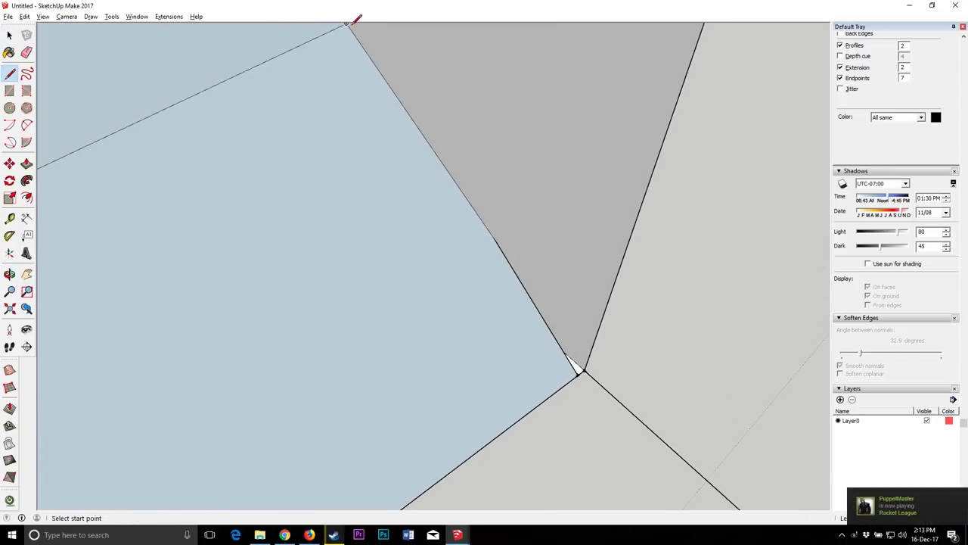
{"action": "left_click", "coordinate": [10, 36]}
{"action": "triple_click", "coordinate": [363, 124]}
{"action": "scroll", "coordinate": [550, 119], "scroll_direction": "down", "scroll_amount": 10}
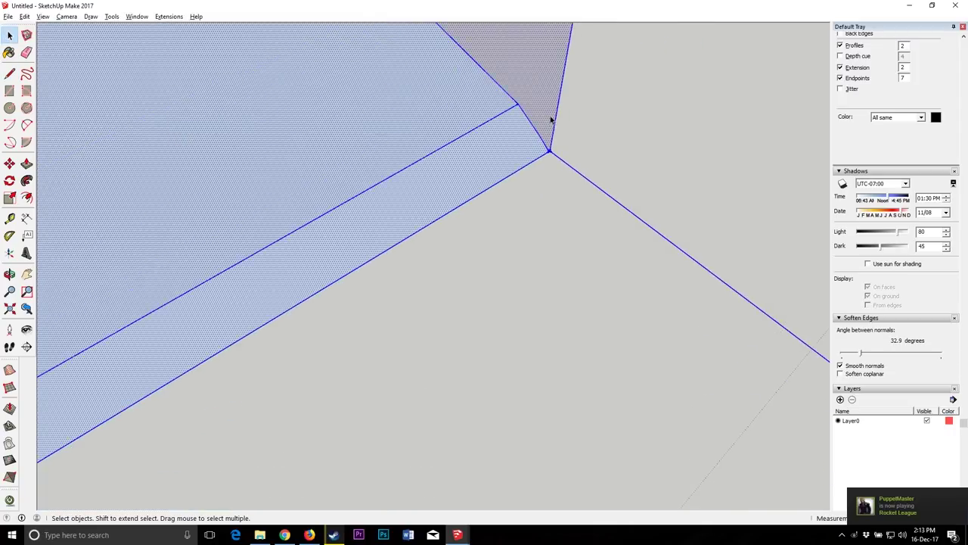
{"action": "scroll", "coordinate": [550, 118], "scroll_direction": "up", "scroll_amount": 8}
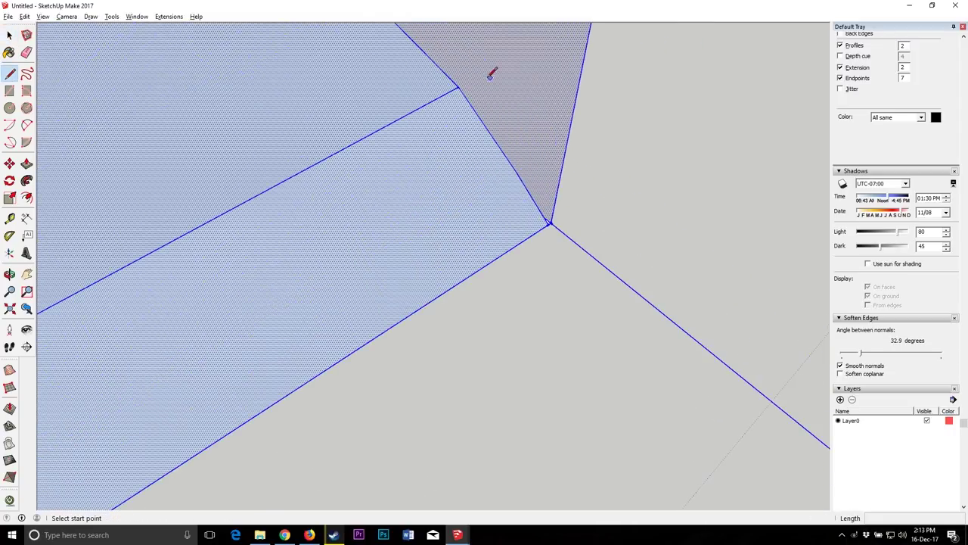
{"action": "left_click", "coordinate": [458, 89]}
{"action": "middle_click_drag", "start_coordinate": [525, 184], "coordinate": [554, 241]}
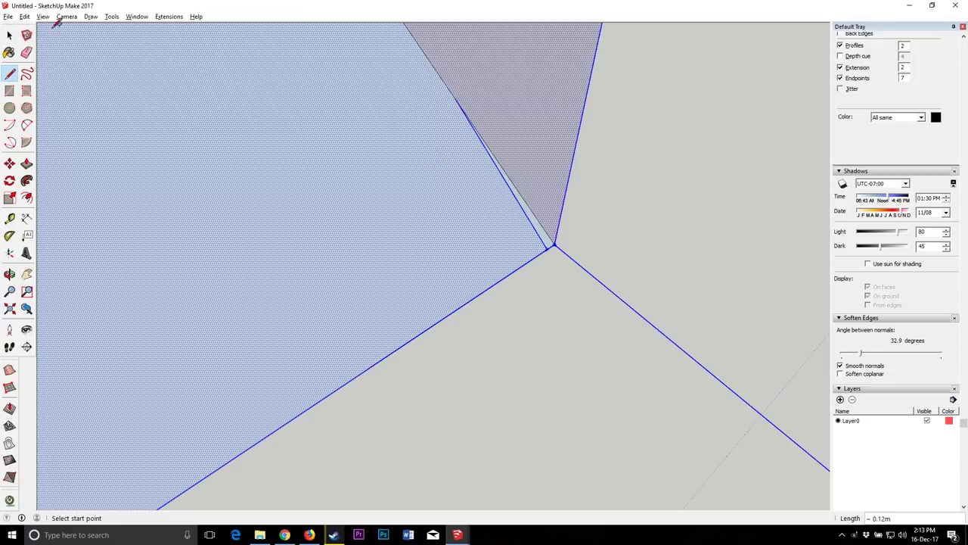
Step: Examine the end-profile edges and connected geometry at the far corner for overlapping segments
{"action": "key", "text": "space"}
{"action": "left_click", "coordinate": [526, 218]}
{"action": "scroll", "coordinate": [522, 212], "scroll_direction": "down", "scroll_amount": 3}
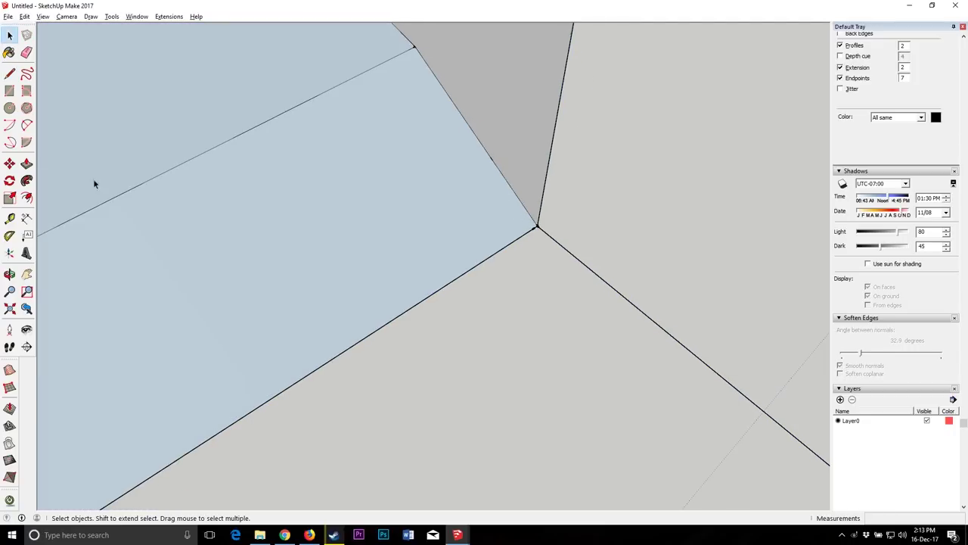
{"action": "middle_click_drag", "start_coordinate": [485, 153], "coordinate": [350, 161]}
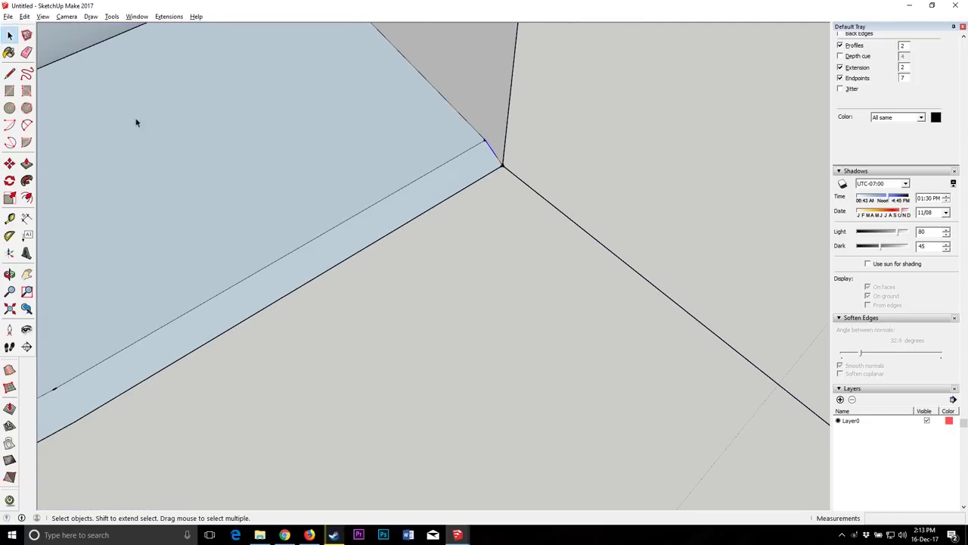
{"action": "scroll", "coordinate": [493, 158], "scroll_direction": "up", "scroll_amount": 8}
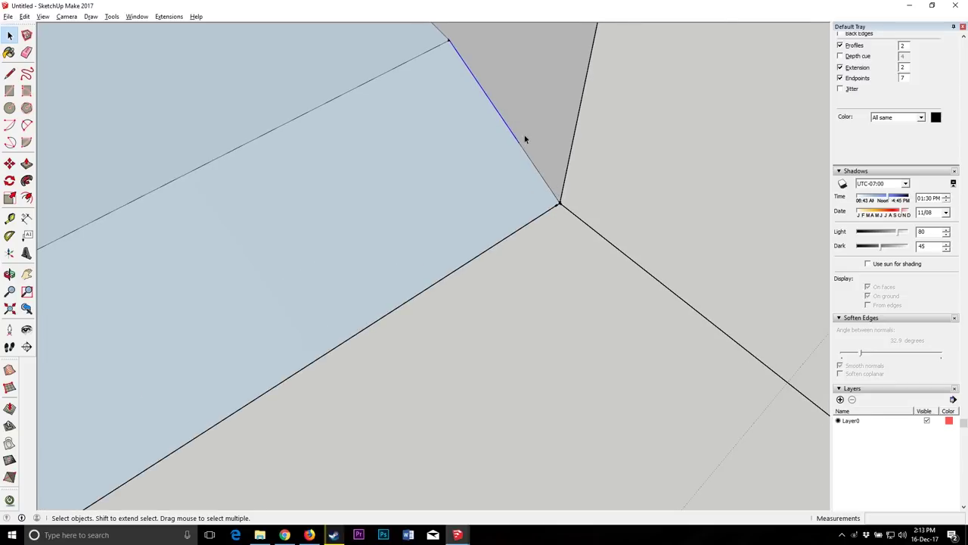
{"action": "scroll", "coordinate": [526, 139], "scroll_direction": "up", "scroll_amount": 3}
{"action": "left_click", "coordinate": [552, 179]}
{"action": "scroll", "coordinate": [577, 104], "scroll_direction": "down", "scroll_amount": 3}
{"action": "triple_click", "coordinate": [460, 176]}
{"action": "scroll", "coordinate": [596, 75], "scroll_direction": "down", "scroll_amount": 7}
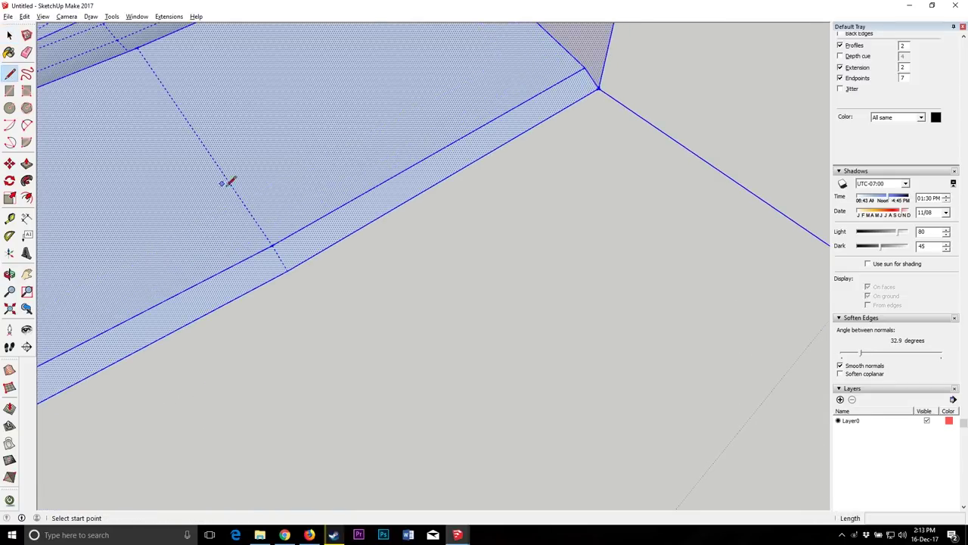
{"action": "scroll", "coordinate": [513, 156], "scroll_direction": "up", "scroll_amount": 5}
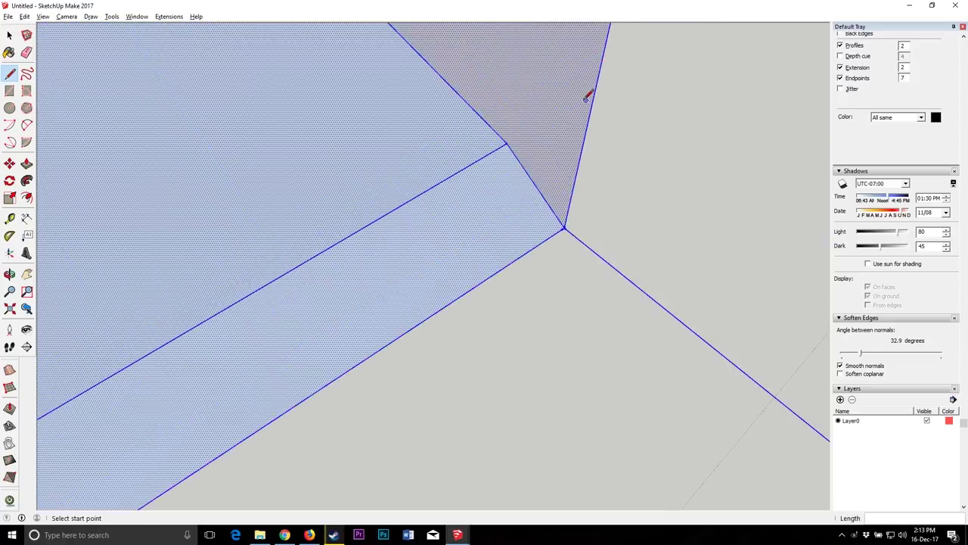
Step: Try to erase the overlapping edges where the narrow edge strip meets the upright rectangle's corner
{"action": "key", "text": "e"}
{"action": "left_click_drag", "start_coordinate": [537, 231], "coordinate": [520, 237]}
{"action": "scroll", "coordinate": [561, 127], "scroll_direction": "down", "scroll_amount": 6}
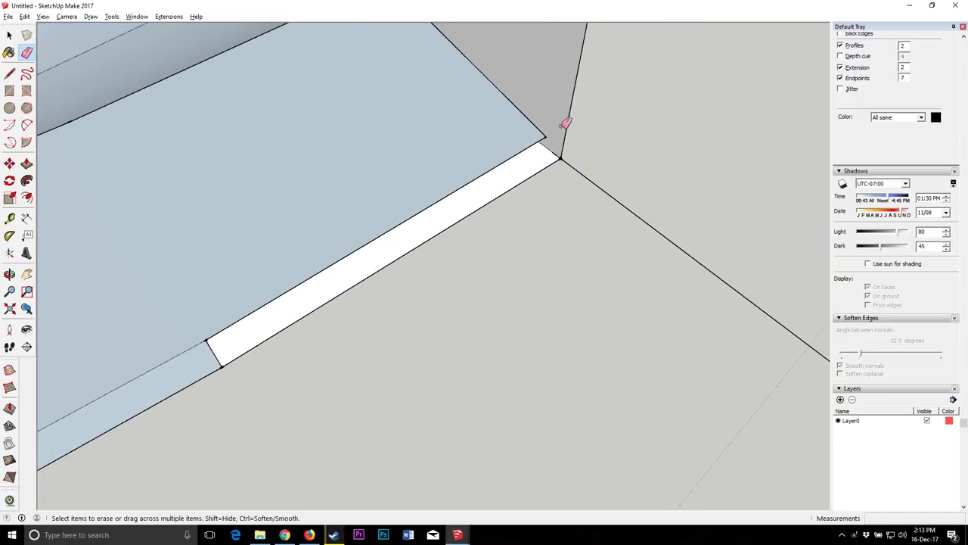
{"action": "scroll", "coordinate": [561, 137], "scroll_direction": "down", "scroll_amount": 2}
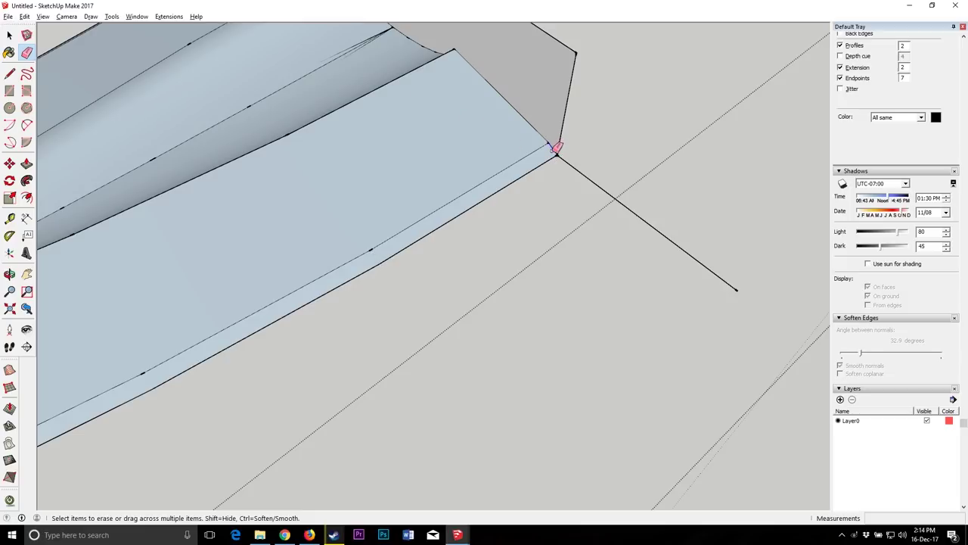
{"action": "left_click_drag", "start_coordinate": [553, 151], "coordinate": [548, 145]}
{"action": "scroll", "coordinate": [542, 136], "scroll_direction": "up", "scroll_amount": 4}
{"action": "scroll", "coordinate": [540, 144], "scroll_direction": "down", "scroll_amount": 3}
{"action": "scroll", "coordinate": [544, 163], "scroll_direction": "down", "scroll_amount": 5}
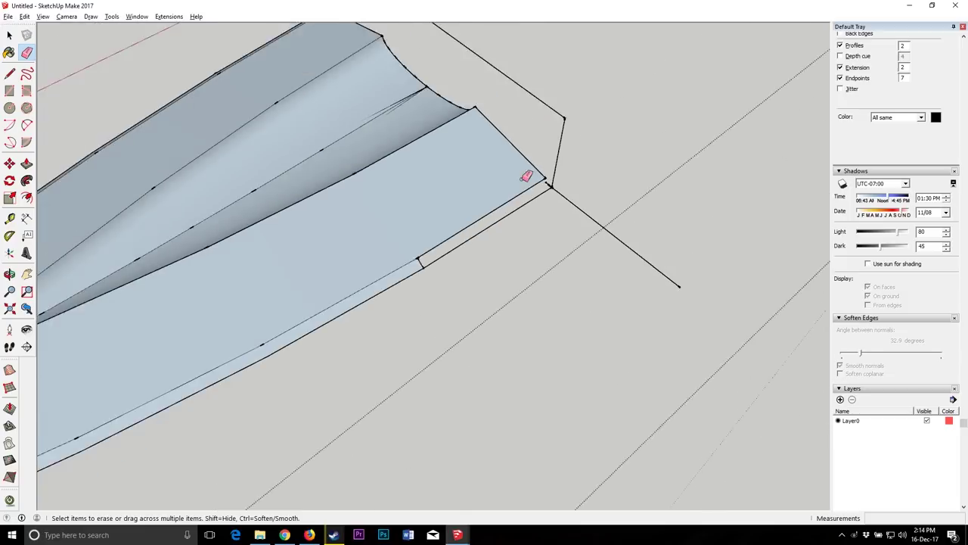
Step: Draw a line closing the end profile between the side face's end point and the upright rectangle's corner
{"action": "scroll", "coordinate": [476, 209], "scroll_direction": "up", "scroll_amount": 5}
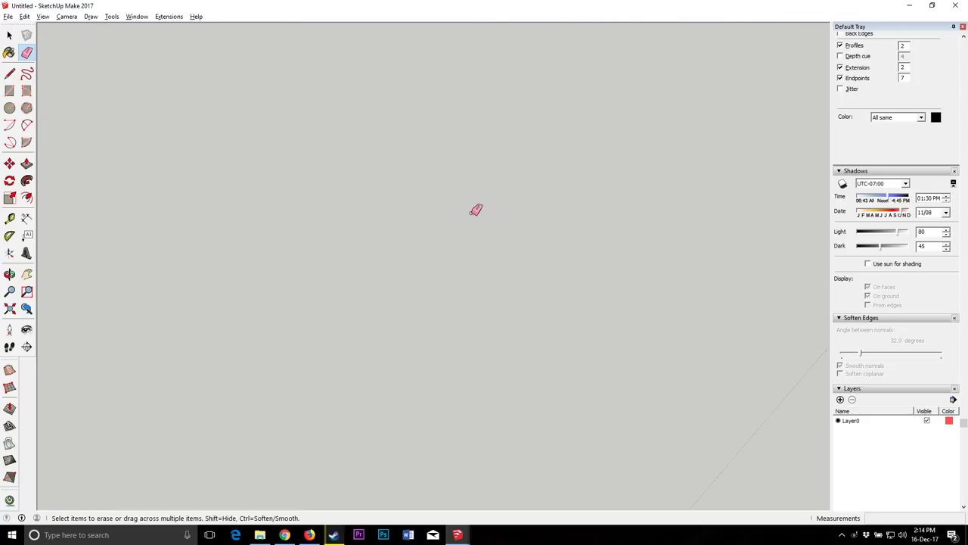
{"action": "scroll", "coordinate": [549, 295], "scroll_direction": "up", "scroll_amount": 1}
{"action": "scroll", "coordinate": [549, 295], "scroll_direction": "down", "scroll_amount": 2}
{"action": "scroll", "coordinate": [505, 268], "scroll_direction": "up", "scroll_amount": 4}
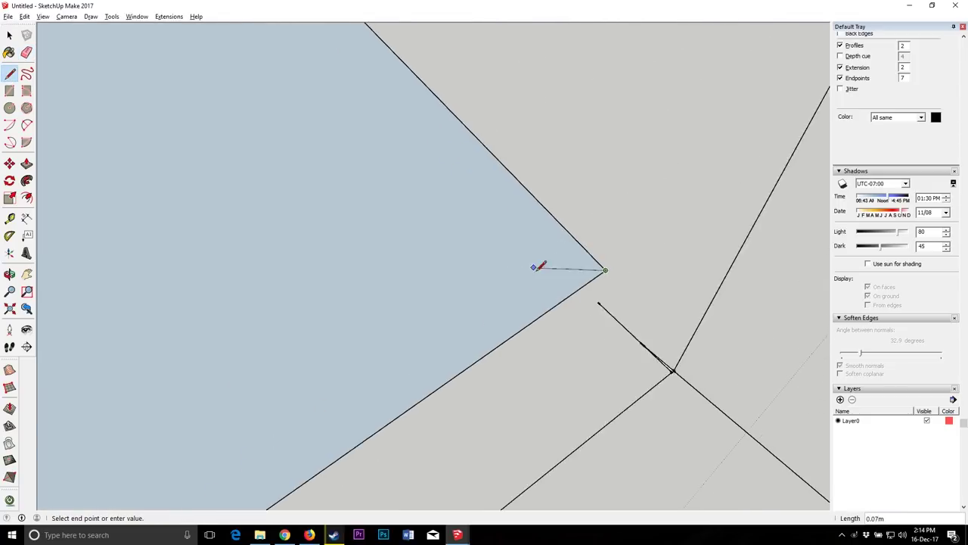
{"action": "left_click", "coordinate": [743, 420]}
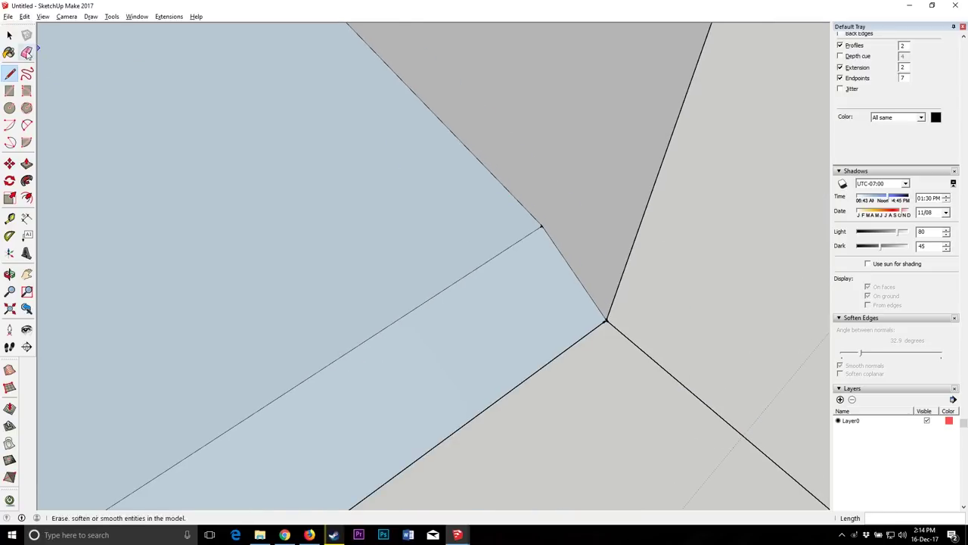
Step: Try to erase the edges meeting at the far corner and redraw the narrow strip's outer edge from there
{"action": "left_click", "coordinate": [27, 53]}
{"action": "scroll", "coordinate": [609, 333], "scroll_direction": "up", "scroll_amount": 3}
{"action": "left_click", "coordinate": [608, 334]}
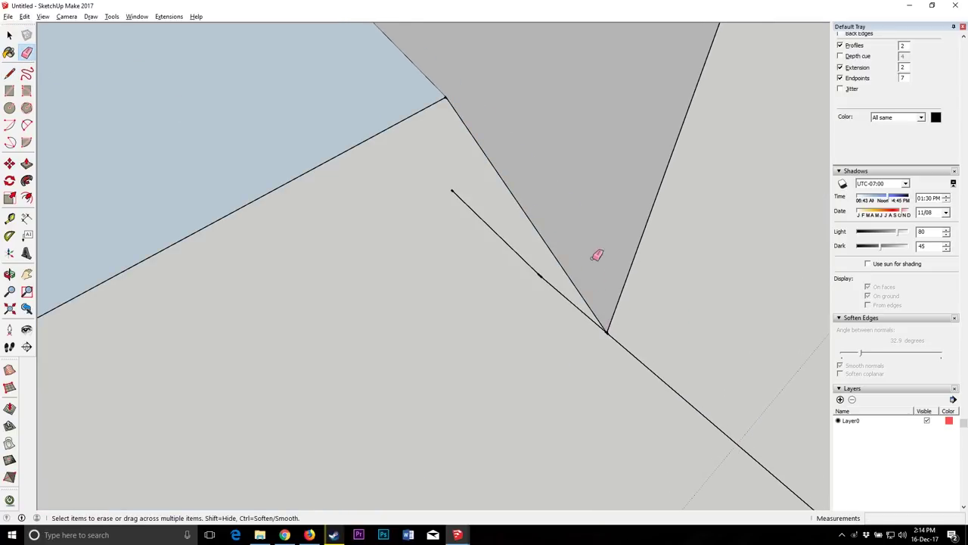
{"action": "left_click", "coordinate": [606, 332]}
{"action": "middle_click_drag", "start_coordinate": [622, 93], "coordinate": [560, 87]}
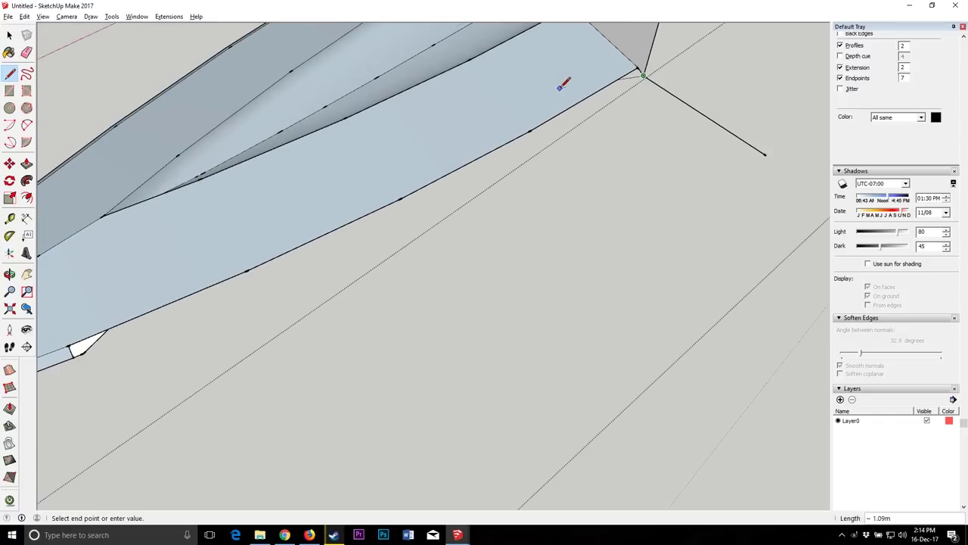
{"action": "key", "text": "ctrl+z"}
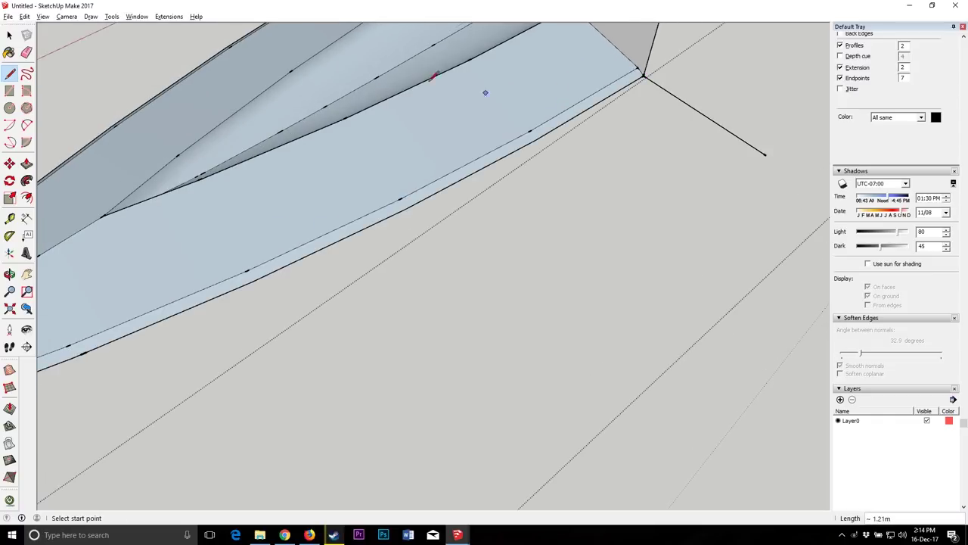
Step: Draw a line about 0.12 m long across the narrow edge strip at its first joint from the far corner
{"action": "left_click", "coordinate": [10, 72]}
{"action": "scroll", "coordinate": [521, 133], "scroll_direction": "up", "scroll_amount": 1}
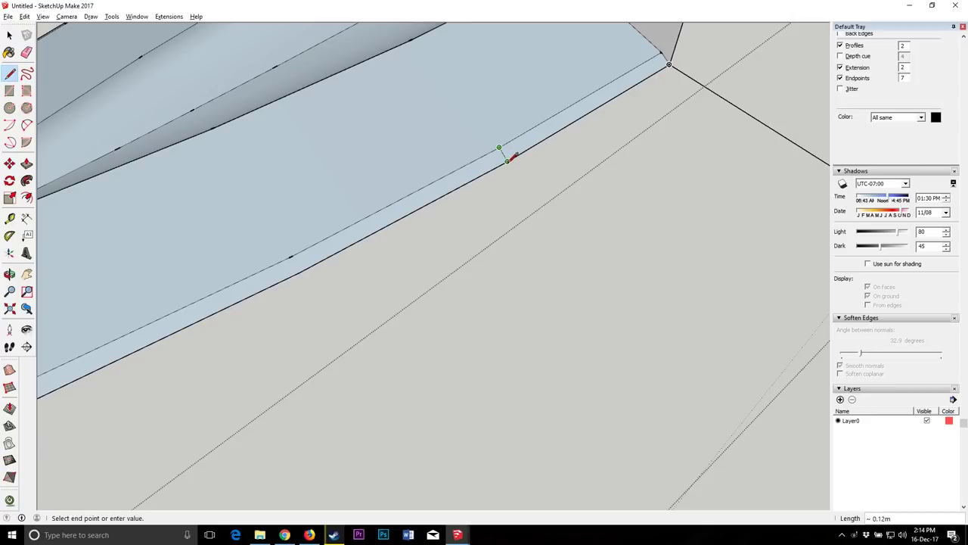
{"action": "middle_click_drag", "start_coordinate": [652, 27], "coordinate": [578, 63], "text": "shift"}
{"action": "scroll", "coordinate": [573, 71], "scroll_direction": "up", "scroll_amount": 3}
Step: Erase the narrow strip's faulty end segment and the stray edges left beside the upright rectangle's corner
{"action": "left_click", "coordinate": [27, 53]}
{"action": "scroll", "coordinate": [630, 113], "scroll_direction": "up", "scroll_amount": 7}
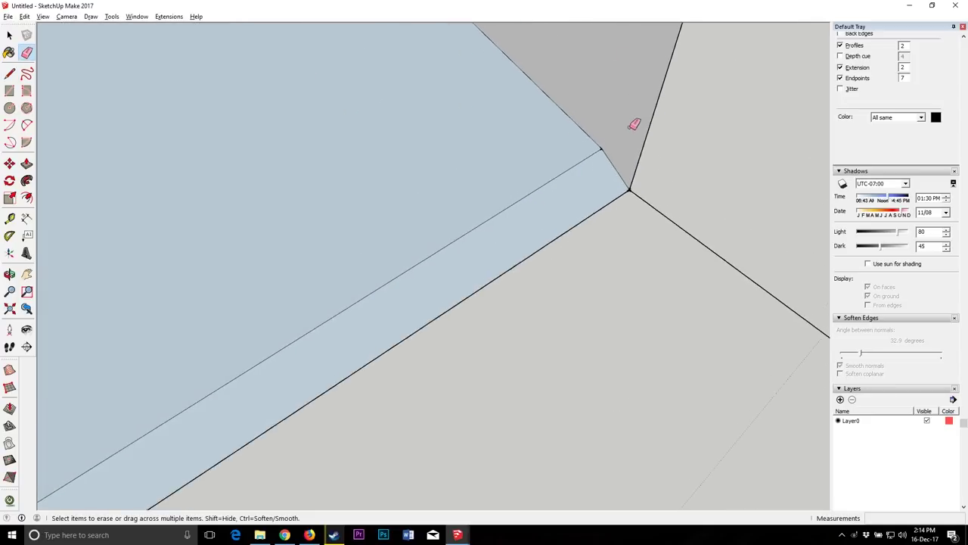
{"action": "scroll", "coordinate": [616, 270], "scroll_direction": "up", "scroll_amount": 2}
{"action": "left_click", "coordinate": [626, 280]}
{"action": "scroll", "coordinate": [629, 155], "scroll_direction": "down", "scroll_amount": 6}
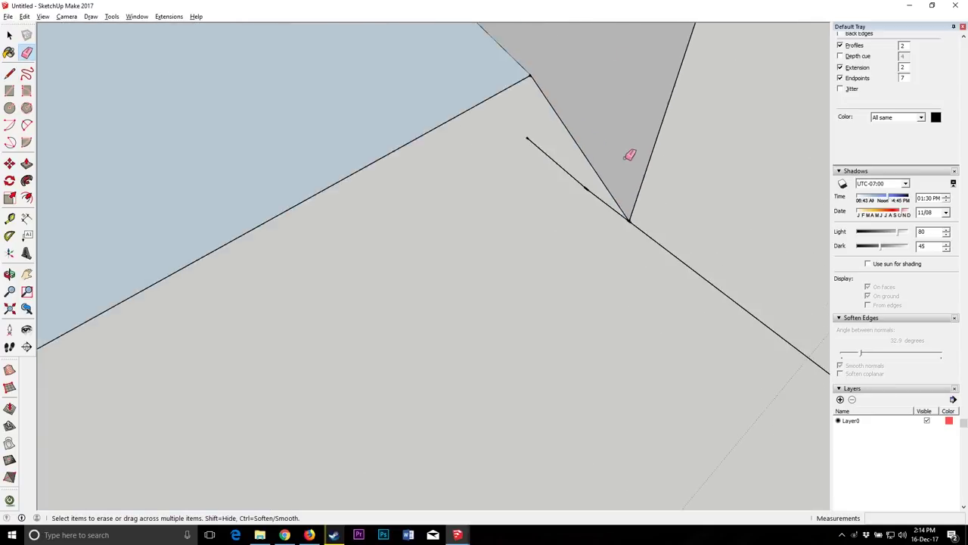
{"action": "left_click", "coordinate": [610, 159]}
{"action": "scroll", "coordinate": [616, 93], "scroll_direction": "down", "scroll_amount": 2}
Step: Rebuild the strip's end segment by drawing its outer edge from the cross line to the upright rectangle's corner
{"action": "left_click", "coordinate": [179, 414]}
{"action": "left_click", "coordinate": [618, 139]}
{"action": "key", "text": "space"}
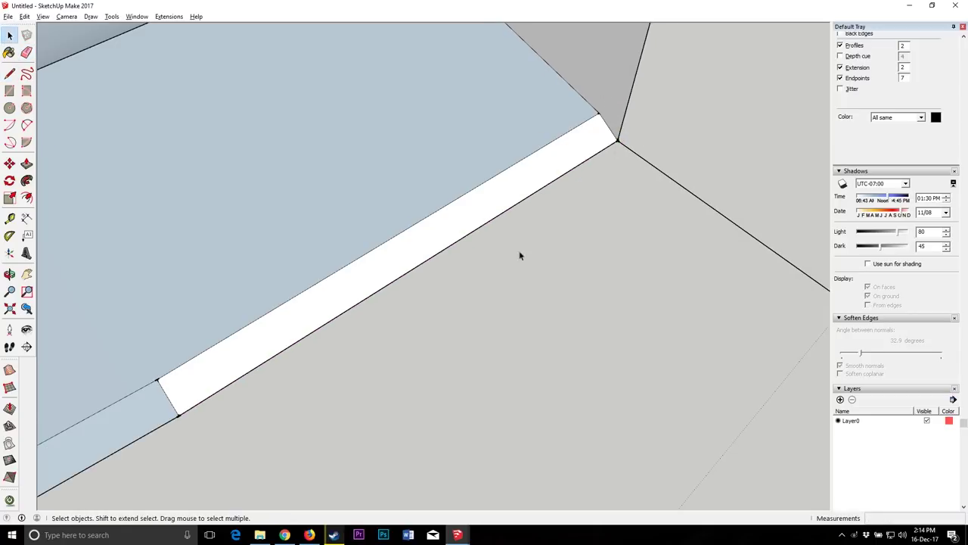
Step: Reverse the rebuilt strip face so its orientation matches the neighbouring faces
{"action": "scroll", "coordinate": [492, 134], "scroll_direction": "down", "scroll_amount": 3}
{"action": "left_click_drag", "start_coordinate": [136, 214], "coordinate": [416, 259]}
{"action": "scroll", "coordinate": [391, 181], "scroll_direction": "down", "scroll_amount": 5}
{"action": "scroll", "coordinate": [361, 259], "scroll_direction": "down", "scroll_amount": 7}
{"action": "scroll", "coordinate": [360, 246], "scroll_direction": "up", "scroll_amount": 10}
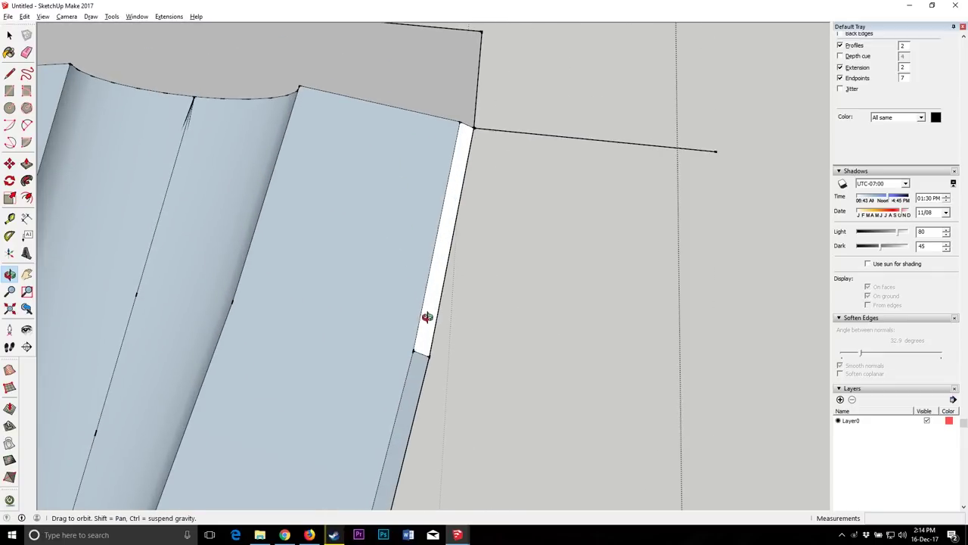
{"action": "scroll", "coordinate": [427, 316], "scroll_direction": "up", "scroll_amount": 3}
{"action": "left_click", "coordinate": [342, 153]}
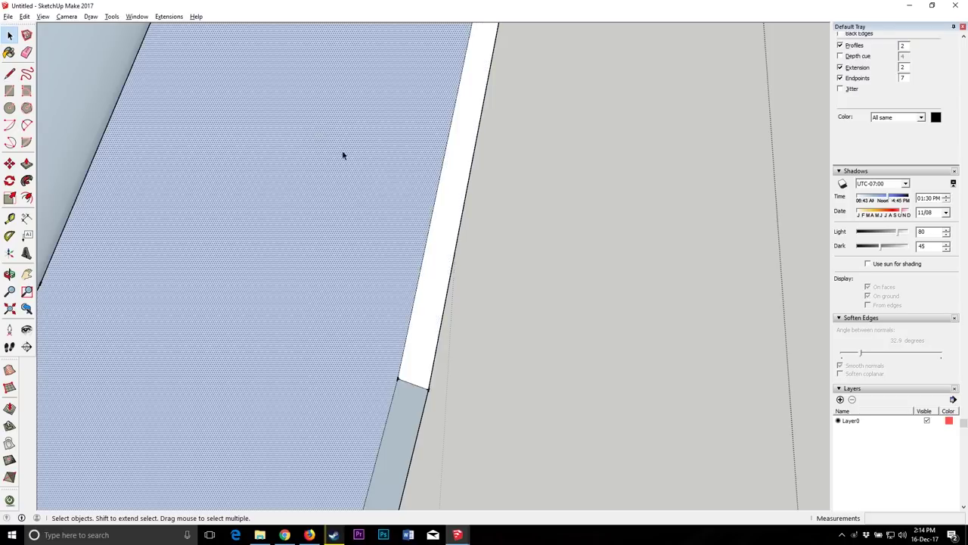
{"action": "scroll", "coordinate": [425, 165], "scroll_direction": "down", "scroll_amount": 3}
{"action": "scroll", "coordinate": [429, 189], "scroll_direction": "down", "scroll_amount": 1}
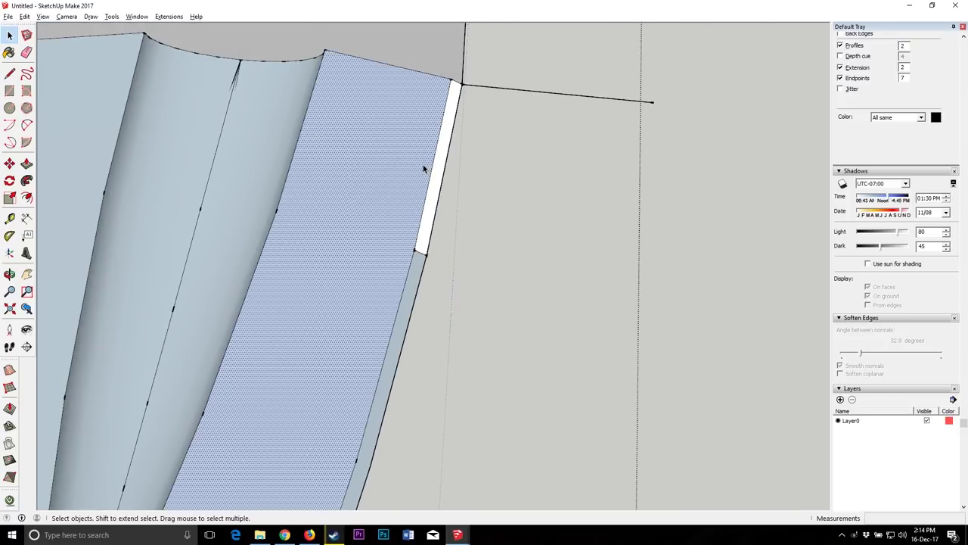
{"action": "scroll", "coordinate": [422, 162], "scroll_direction": "down", "scroll_amount": 2}
{"action": "scroll", "coordinate": [406, 183], "scroll_direction": "up", "scroll_amount": 3}
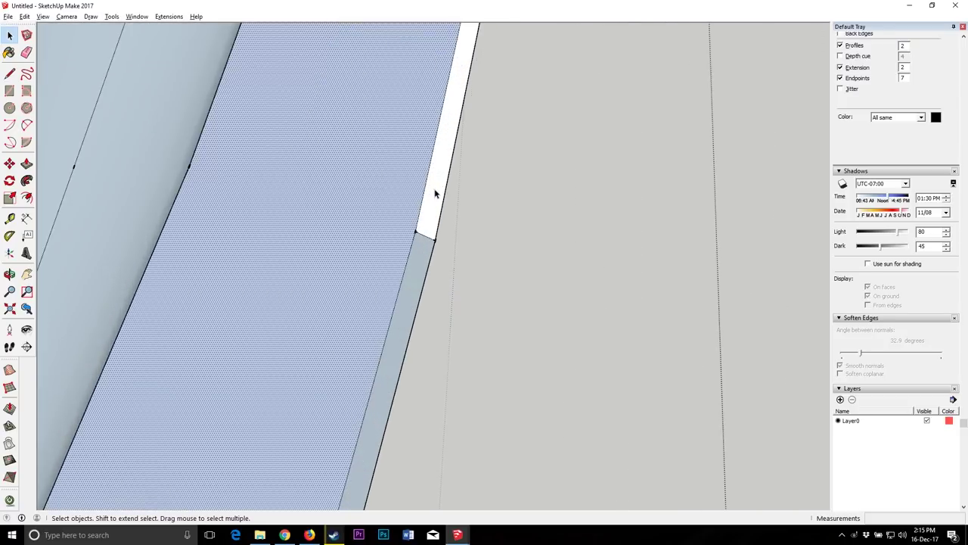
{"action": "right_click", "coordinate": [435, 194]}
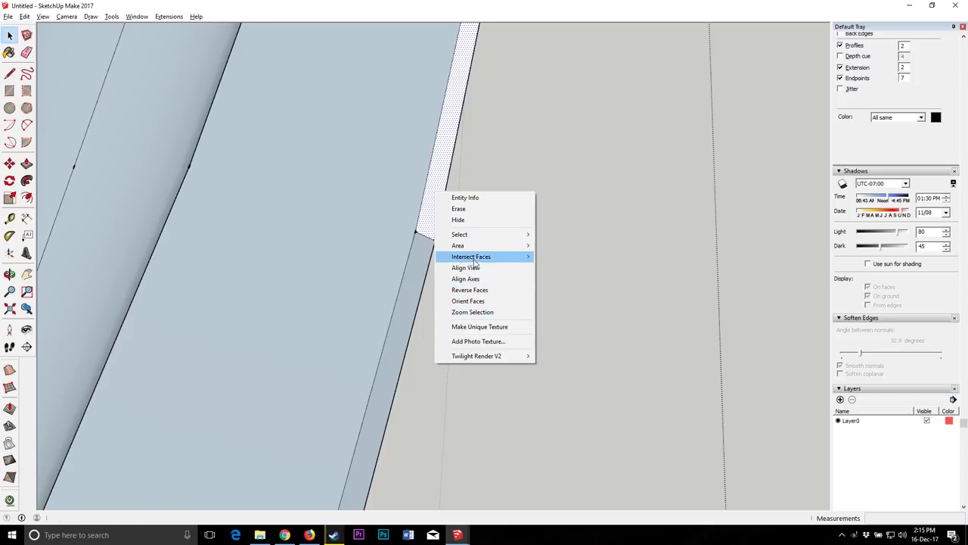
{"action": "left_click", "coordinate": [470, 289]}
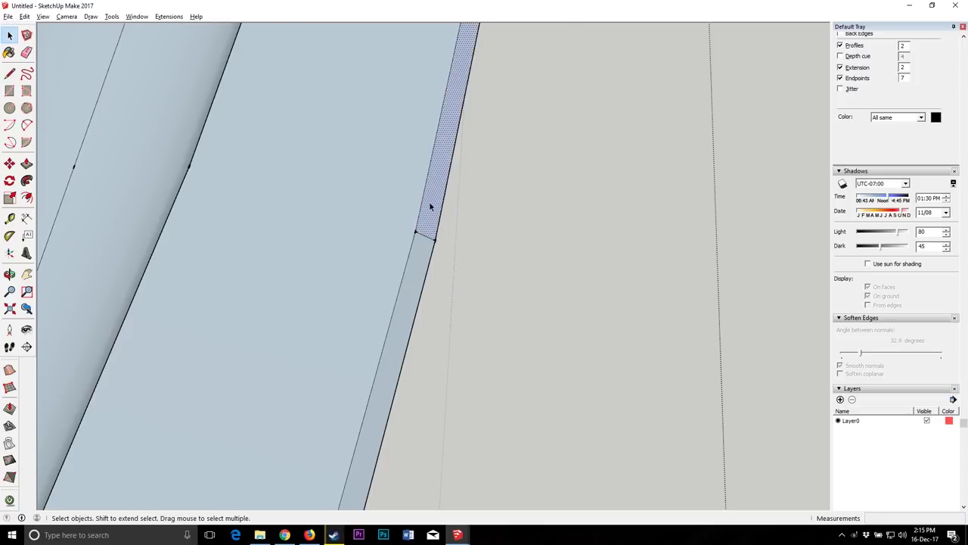
Step: Select all connected geometry of the blade tip and reverse its faces
{"action": "scroll", "coordinate": [420, 180], "scroll_direction": "down", "scroll_amount": 4}
{"action": "scroll", "coordinate": [476, 255], "scroll_direction": "down", "scroll_amount": 5}
{"action": "scroll", "coordinate": [413, 130], "scroll_direction": "up", "scroll_amount": 4}
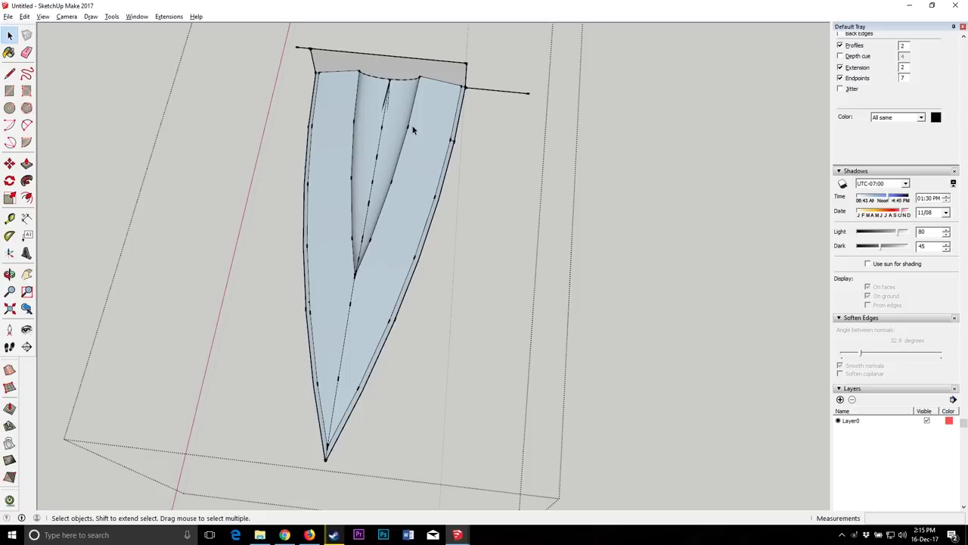
{"action": "triple_click", "coordinate": [423, 136]}
{"action": "right_click", "coordinate": [424, 150]}
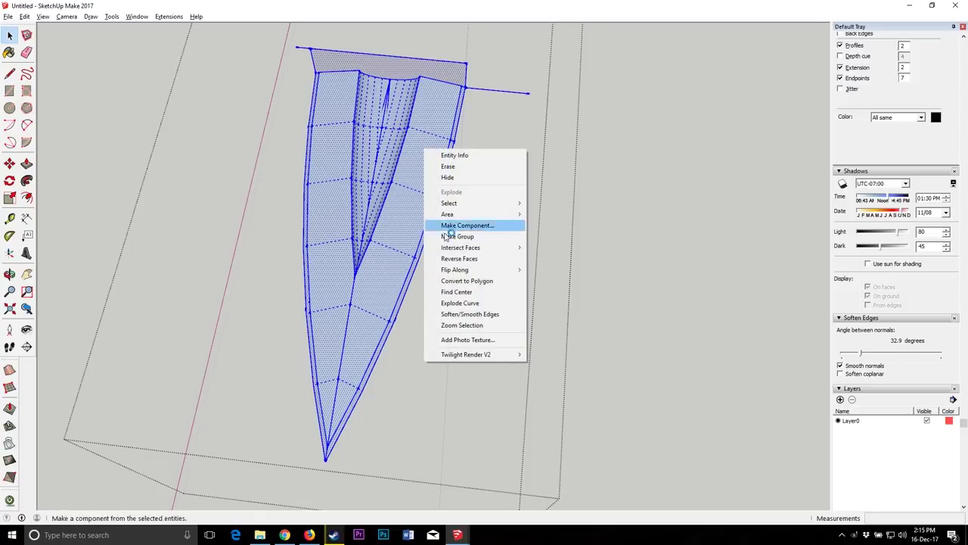
{"action": "left_click", "coordinate": [470, 261]}
{"action": "left_click", "coordinate": [473, 193]}
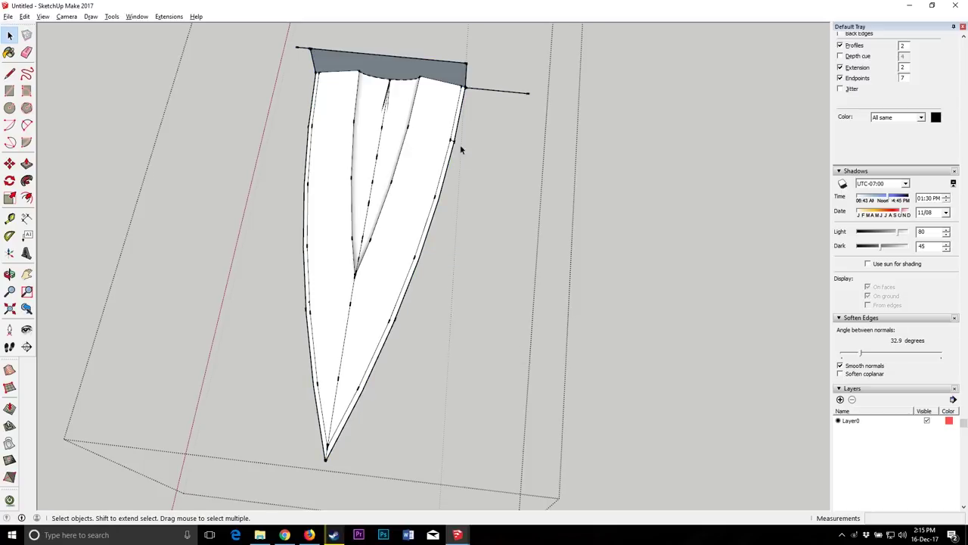
Step: Erase the upright rectangle at the blade tip's base together with the cross line's overhanging ends
{"action": "left_click", "coordinate": [9, 273]}
{"action": "scroll", "coordinate": [367, 281], "scroll_direction": "up", "scroll_amount": 8}
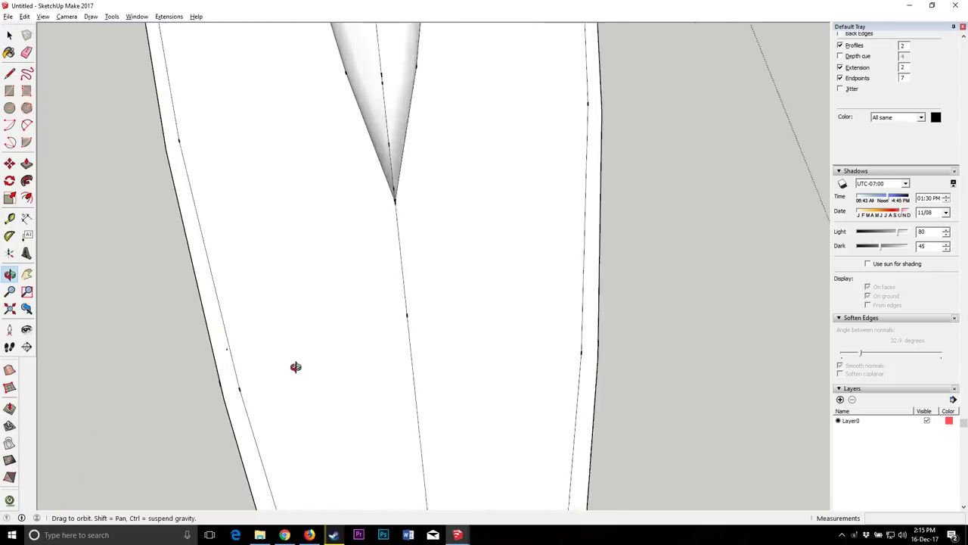
{"action": "left_click", "coordinate": [27, 52]}
{"action": "scroll", "coordinate": [209, 340], "scroll_direction": "down", "scroll_amount": 5}
{"action": "scroll", "coordinate": [214, 214], "scroll_direction": "up", "scroll_amount": 3}
{"action": "left_click", "coordinate": [9, 274]}
{"action": "mouse_move", "coordinate": [227, 317]}
{"action": "left_mouse_down"}
{"action": "mouse_move", "coordinate": [309, 341]}
{"action": "mouse_move", "coordinate": [406, 276]}
{"action": "mouse_move", "coordinate": [510, 320]}
{"action": "mouse_move", "coordinate": [479, 237]}
{"action": "mouse_move", "coordinate": [400, 123]}
{"action": "left_mouse_up"}
{"action": "left_click", "coordinate": [27, 52]}
{"action": "left_click_drag", "start_coordinate": [508, 315], "coordinate": [495, 330]}
{"action": "left_click_drag", "start_coordinate": [142, 167], "coordinate": [126, 204]}
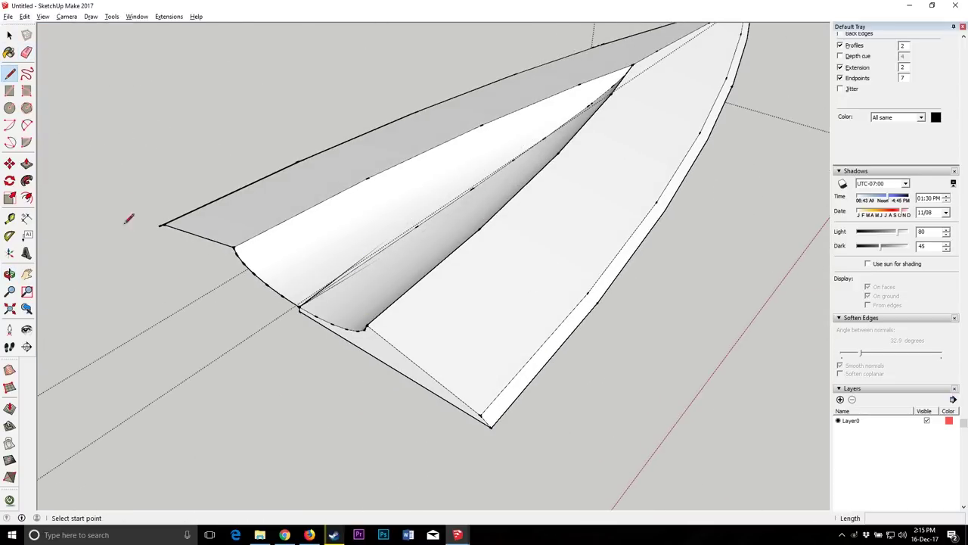
Step: Redraw the missing base edge from the tip's centre point to its outer corner to close the underside
{"action": "left_click", "coordinate": [159, 225]}
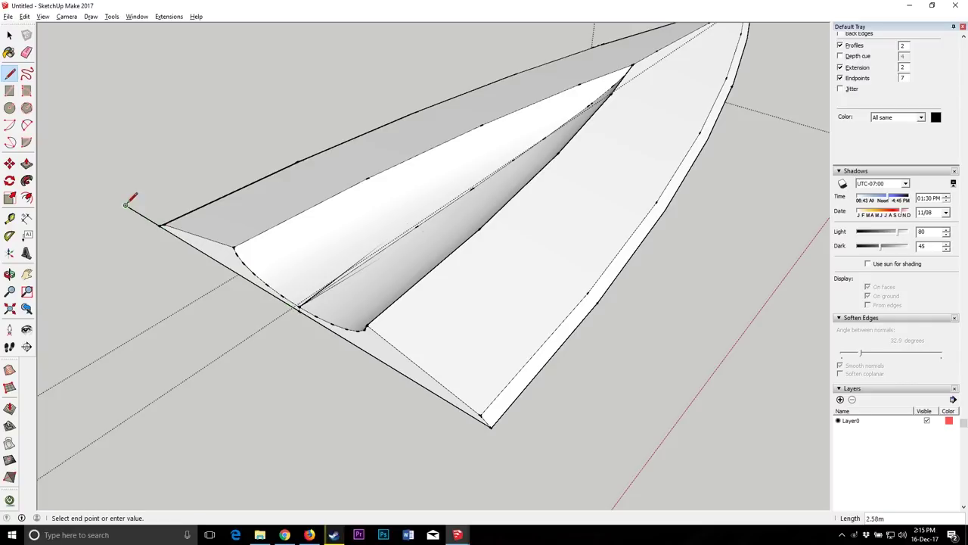
{"action": "left_click", "coordinate": [27, 52]}
{"action": "left_click", "coordinate": [9, 274]}
{"action": "left_click_drag", "start_coordinate": [340, 287], "coordinate": [78, 62]}
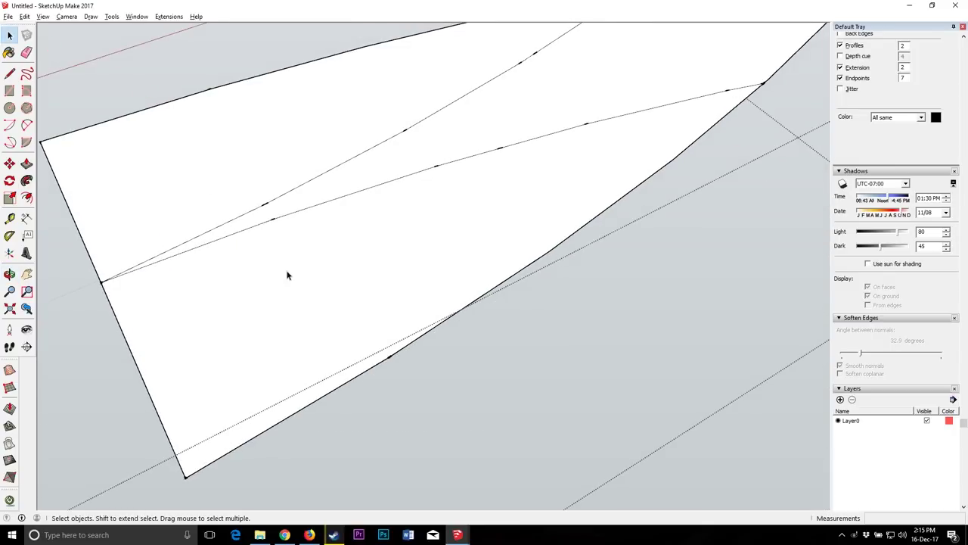
Step: Delete the three flat faces covering the underside of the blade tip
{"action": "left_click", "coordinate": [288, 272]}
{"action": "key", "text": "Delete"}
{"action": "left_click", "coordinate": [196, 156]}
{"action": "key", "text": "Delete"}
{"action": "left_click", "coordinate": [631, 80]}
{"action": "key", "text": "Delete"}
Step: Erase the leftover narrow strips and stray edges inside the hollow blade tip
{"action": "scroll", "coordinate": [717, 54], "scroll_direction": "up", "scroll_amount": 1}
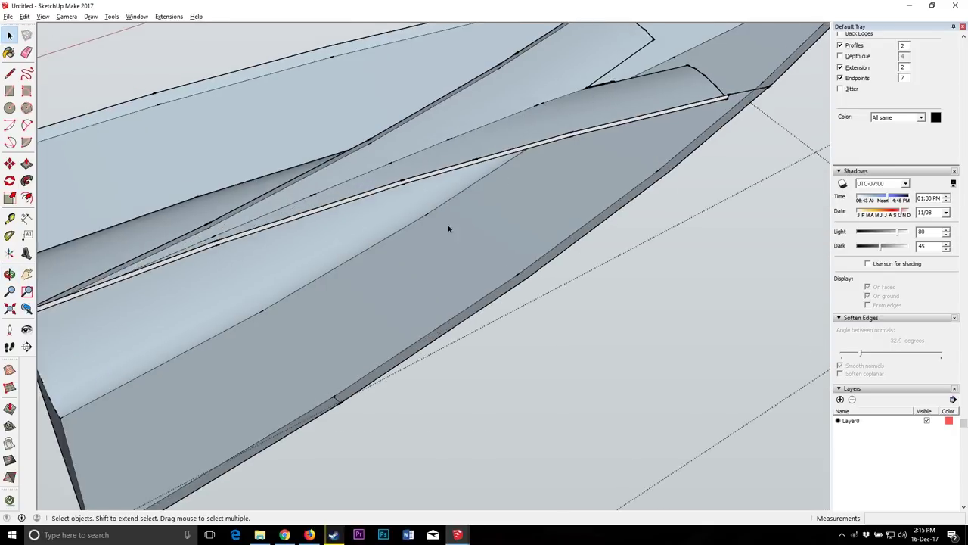
{"action": "scroll", "coordinate": [448, 225], "scroll_direction": "down", "scroll_amount": 5}
{"action": "scroll", "coordinate": [515, 106], "scroll_direction": "up", "scroll_amount": 5}
{"action": "scroll", "coordinate": [498, 176], "scroll_direction": "up", "scroll_amount": 2}
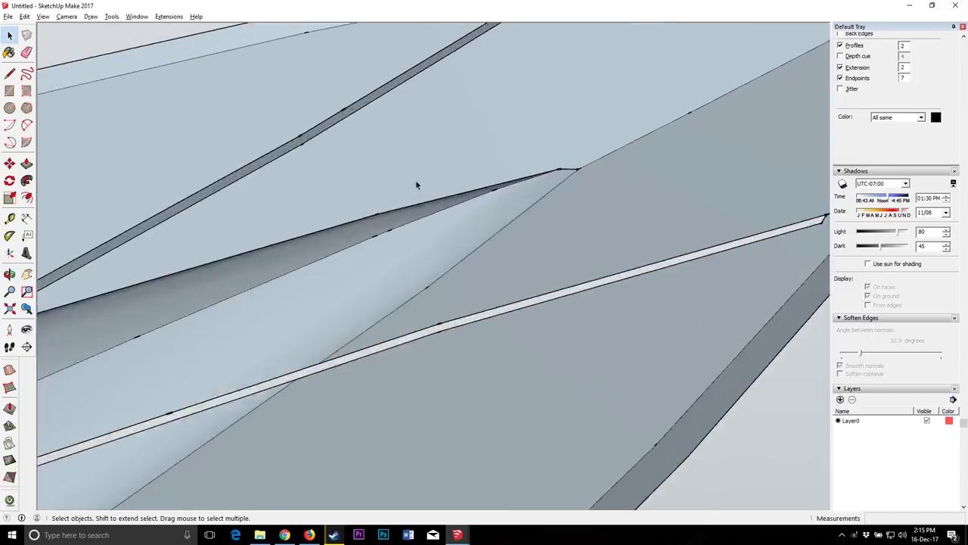
{"action": "scroll", "coordinate": [398, 115], "scroll_direction": "down", "scroll_amount": 3}
{"action": "scroll", "coordinate": [454, 102], "scroll_direction": "up", "scroll_amount": 4}
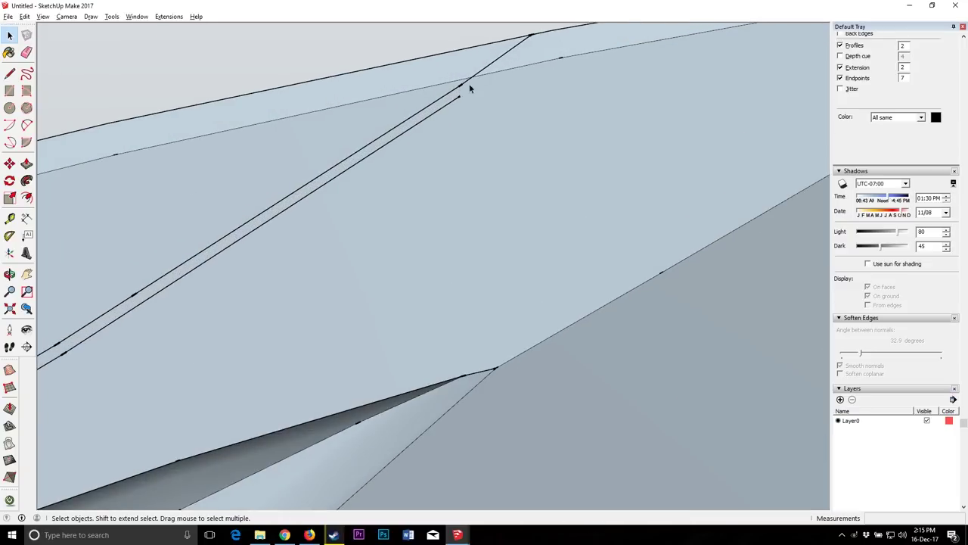
{"action": "scroll", "coordinate": [458, 100], "scroll_direction": "down", "scroll_amount": 4}
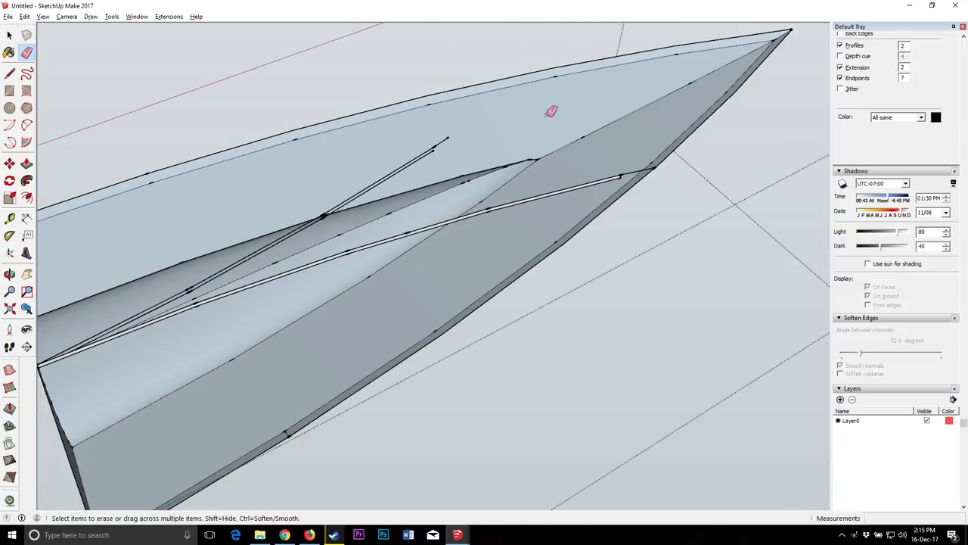
{"action": "scroll", "coordinate": [454, 149], "scroll_direction": "up", "scroll_amount": 4}
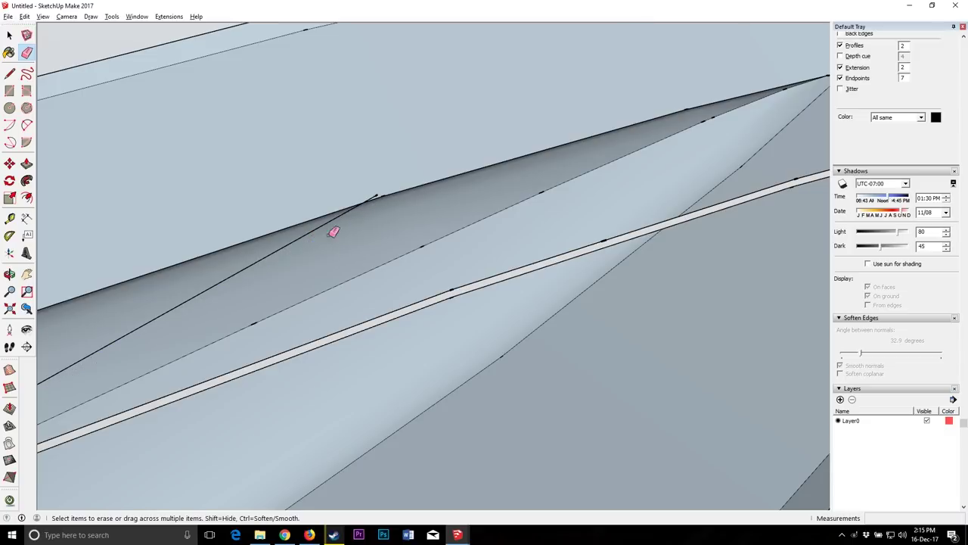
{"action": "middle_click_drag", "start_coordinate": [272, 256], "coordinate": [374, 243]}
{"action": "left_click_drag", "start_coordinate": [443, 208], "coordinate": [466, 234]}
{"action": "scroll", "coordinate": [469, 235], "scroll_direction": "down", "scroll_amount": 5}
{"action": "scroll", "coordinate": [595, 214], "scroll_direction": "up", "scroll_amount": 3}
{"action": "scroll", "coordinate": [595, 214], "scroll_direction": "down", "scroll_amount": 4}
{"action": "scroll", "coordinate": [679, 175], "scroll_direction": "up", "scroll_amount": 6}
{"action": "left_click_drag", "start_coordinate": [641, 189], "coordinate": [630, 198]}
{"action": "left_click", "coordinate": [412, 251]}
{"action": "scroll", "coordinate": [515, 225], "scroll_direction": "down", "scroll_amount": 5}
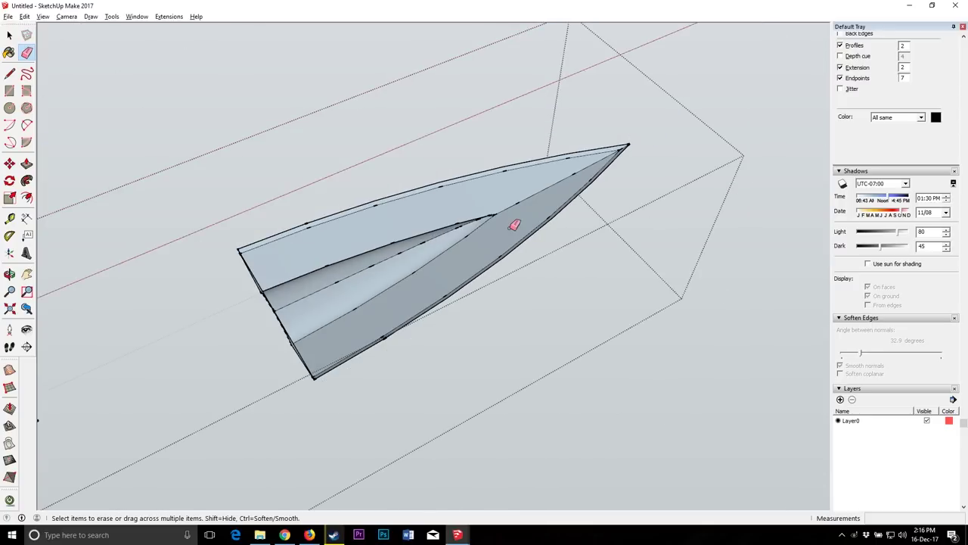
Step: Select the whole half-blade body and move it 10 m along the green axis towards the blade outline
{"action": "left_click", "coordinate": [9, 274]}
{"action": "left_click_drag", "start_coordinate": [273, 325], "coordinate": [417, 351]}
{"action": "scroll", "coordinate": [504, 270], "scroll_direction": "down", "scroll_amount": 3}
{"action": "scroll", "coordinate": [404, 219], "scroll_direction": "up", "scroll_amount": 7}
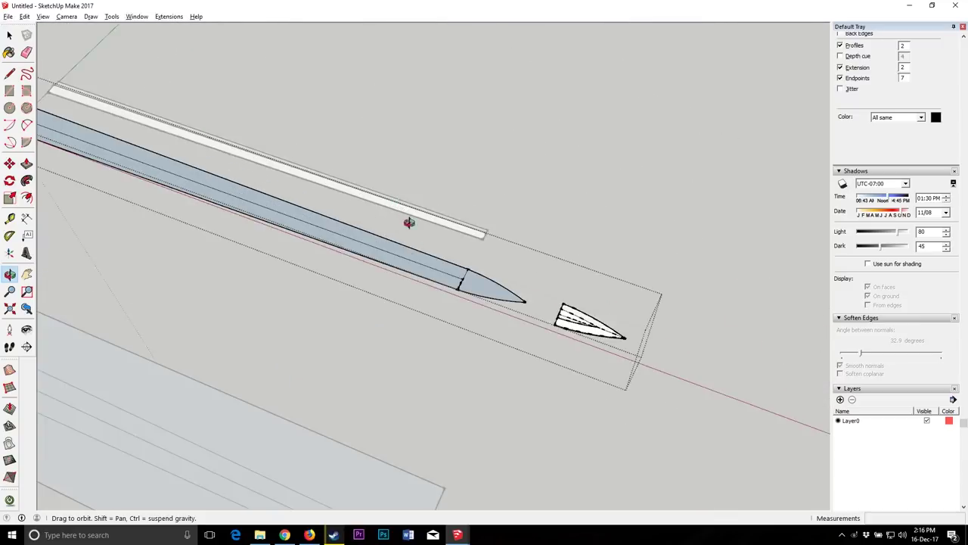
{"action": "left_click", "coordinate": [9, 34]}
{"action": "left_click", "coordinate": [531, 242]}
{"action": "triple_click", "coordinate": [511, 225]}
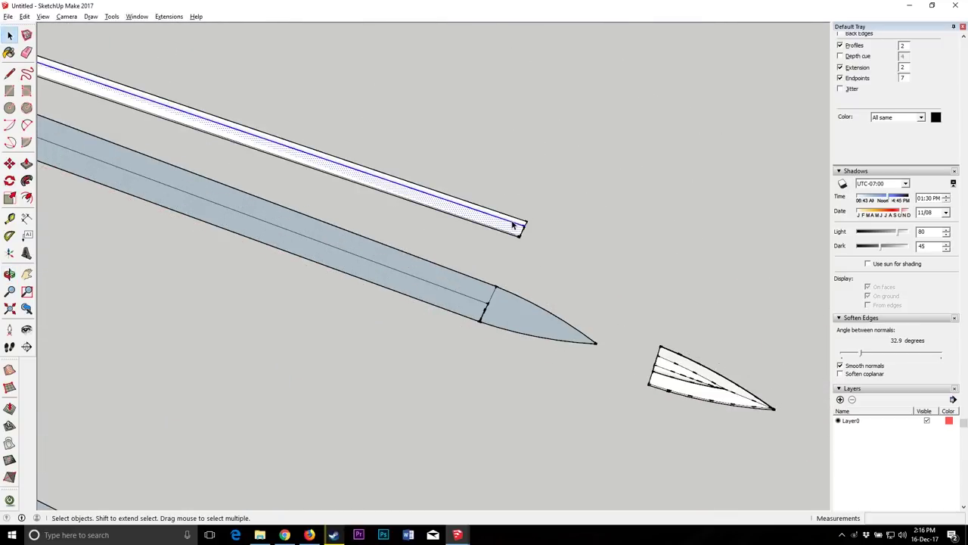
{"action": "key", "text": "m"}
{"action": "left_click", "coordinate": [519, 216]}
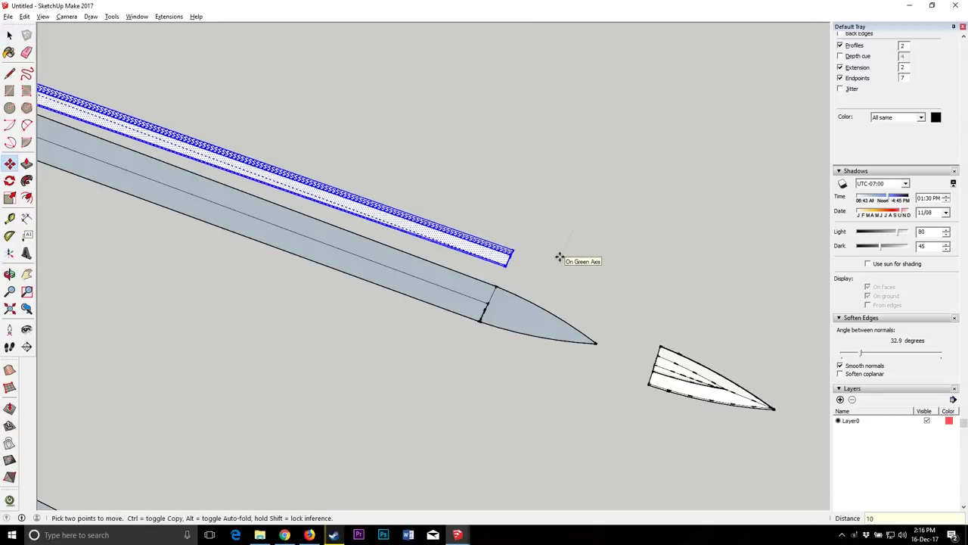
{"action": "key", "text": "Return"}
Step: Take the modelled tip out of the blade outline's group and paste it back in place outside the group
{"action": "scroll", "coordinate": [564, 318], "scroll_direction": "down", "scroll_amount": 3}
{"action": "scroll", "coordinate": [618, 345], "scroll_direction": "up", "scroll_amount": 3}
{"action": "middle_click_drag", "start_coordinate": [513, 299], "coordinate": [512, 298]}
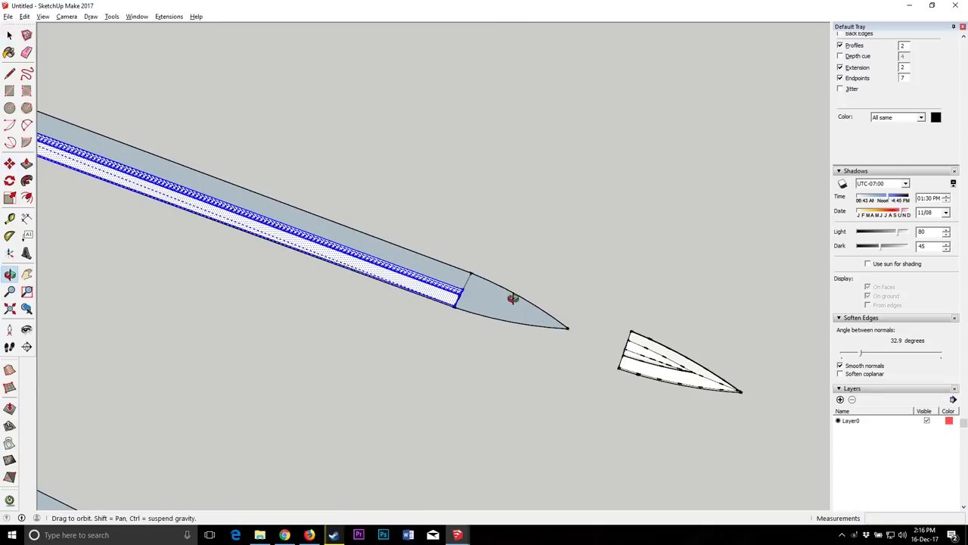
{"action": "left_click", "coordinate": [8, 35]}
{"action": "double_click", "coordinate": [488, 288]}
{"action": "left_click_drag", "start_coordinate": [609, 299], "coordinate": [764, 453]}
{"action": "left_click", "coordinate": [25, 16]}
{"action": "left_click", "coordinate": [51, 66]}
{"action": "key", "text": "Delete"}
{"action": "left_click", "coordinate": [550, 209]}
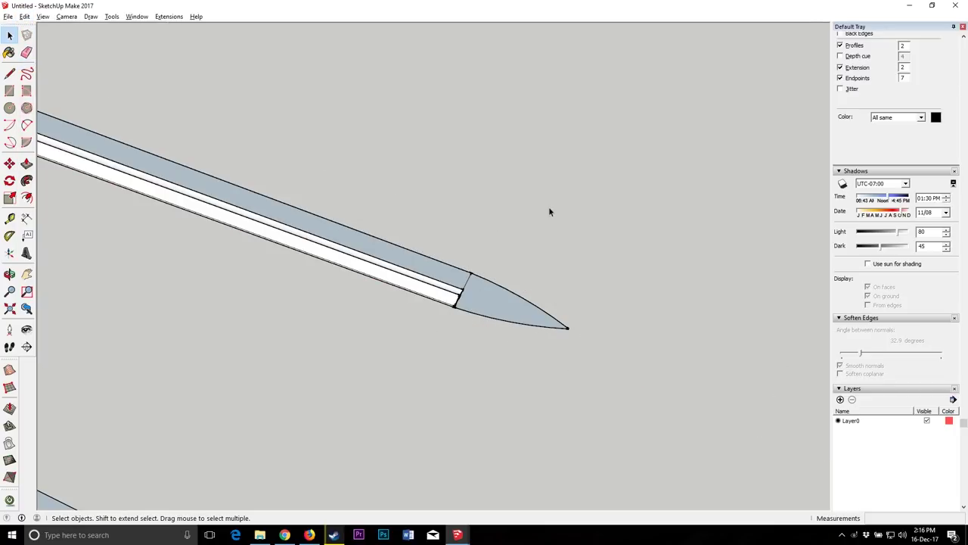
{"action": "left_click", "coordinate": [25, 17]}
{"action": "left_click", "coordinate": [45, 74]}
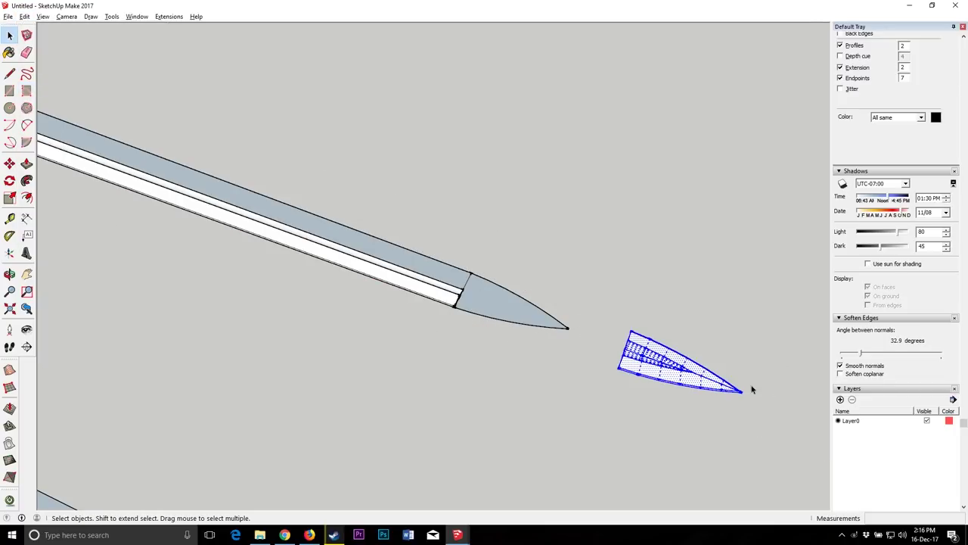
Step: Move the blade outline group 10 m along the green axis, away from the half-blade
{"action": "left_click", "coordinate": [490, 299]}
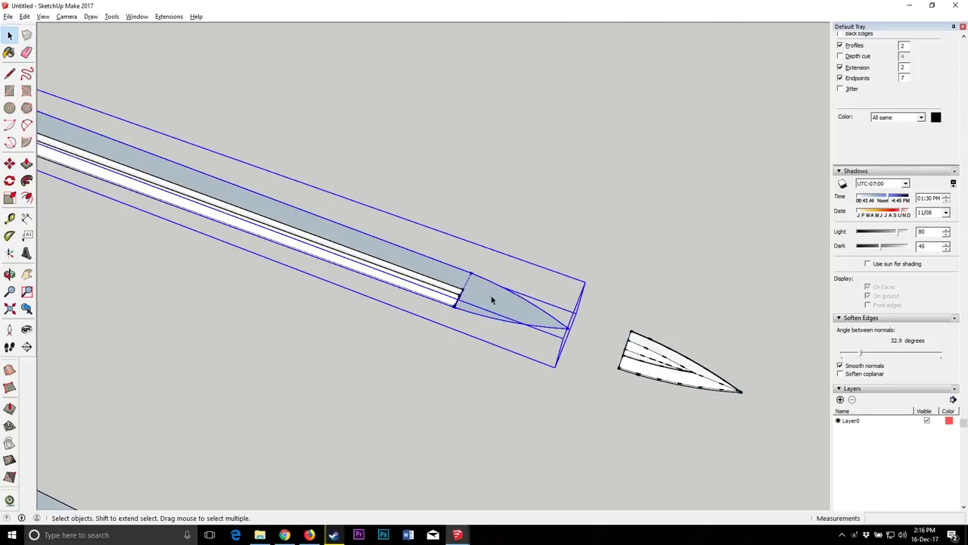
{"action": "scroll", "coordinate": [484, 299], "scroll_direction": "down", "scroll_amount": 3}
{"action": "left_click", "coordinate": [11, 164]}
{"action": "left_click_drag", "start_coordinate": [384, 353], "coordinate": [393, 334]}
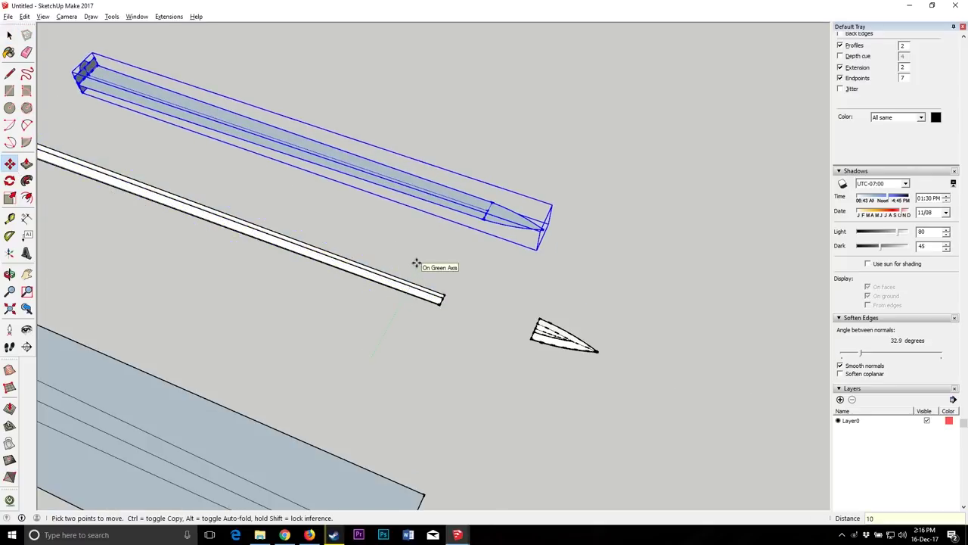
{"action": "key", "text": "Return"}
Step: Remove the stray edge beyond the half-blade's end and move the outline group another 10 m away
{"action": "left_click", "coordinate": [10, 35]}
{"action": "left_click", "coordinate": [398, 322]}
{"action": "left_click", "coordinate": [10, 274]}
{"action": "scroll", "coordinate": [454, 348], "scroll_direction": "down", "scroll_amount": 2}
{"action": "left_click_drag", "start_coordinate": [461, 344], "coordinate": [397, 298]}
{"action": "scroll", "coordinate": [262, 154], "scroll_direction": "up", "scroll_amount": 10}
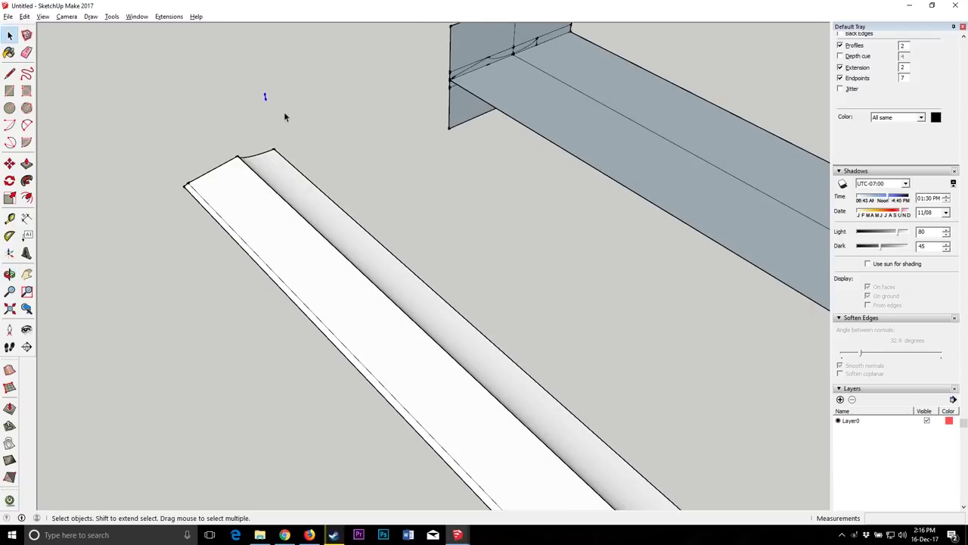
{"action": "left_click", "coordinate": [243, 230]}
{"action": "scroll", "coordinate": [242, 219], "scroll_direction": "down", "scroll_amount": 8}
{"action": "key", "text": "m"}
{"action": "left_click", "coordinate": [312, 114]}
{"action": "left_click", "coordinate": [8, 109]}
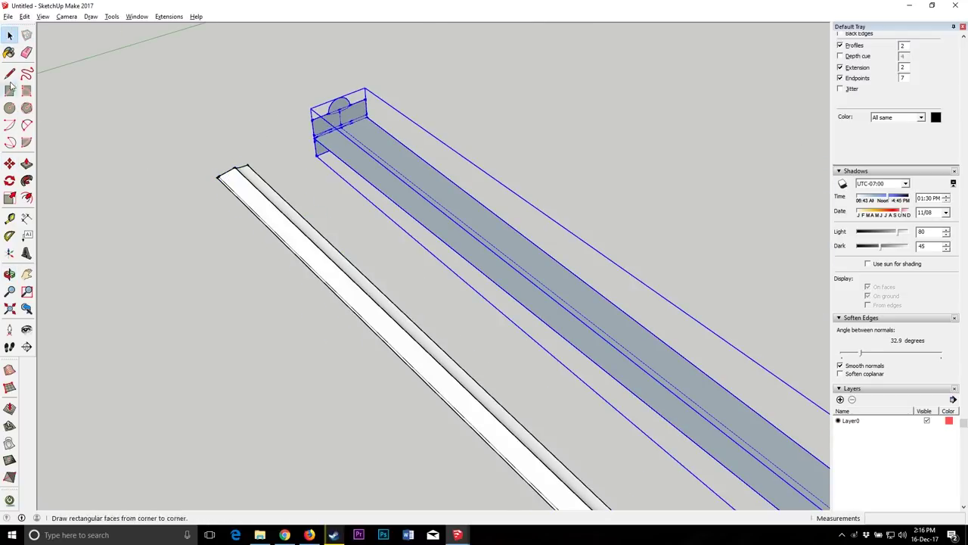
{"action": "left_click", "coordinate": [245, 129]}
{"action": "type", "text": "10"}
{"action": "key", "text": "Return"}
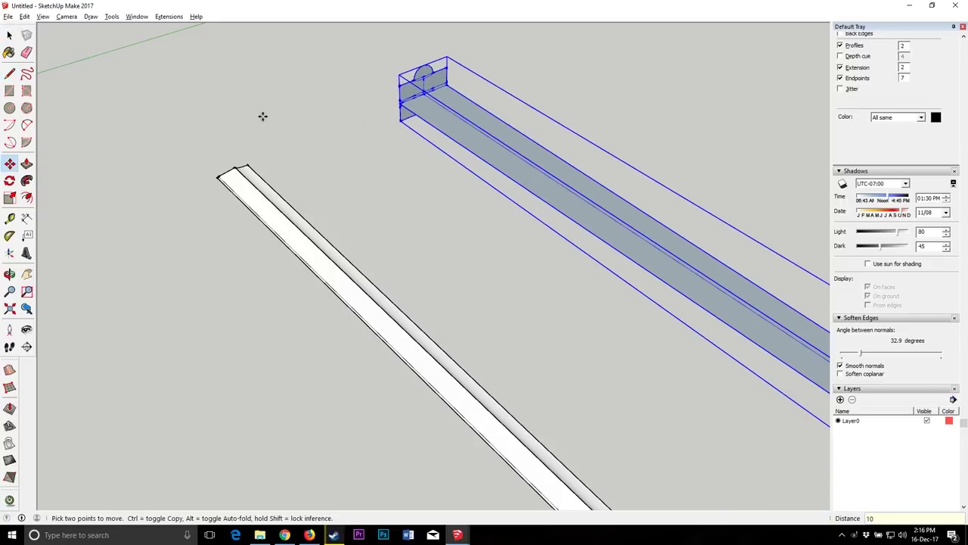
Step: Copy the complete half-blade body about 6.9 m along the green axis
{"action": "left_click", "coordinate": [10, 38]}
{"action": "triple_click", "coordinate": [251, 202]}
{"action": "left_click", "coordinate": [10, 163]}
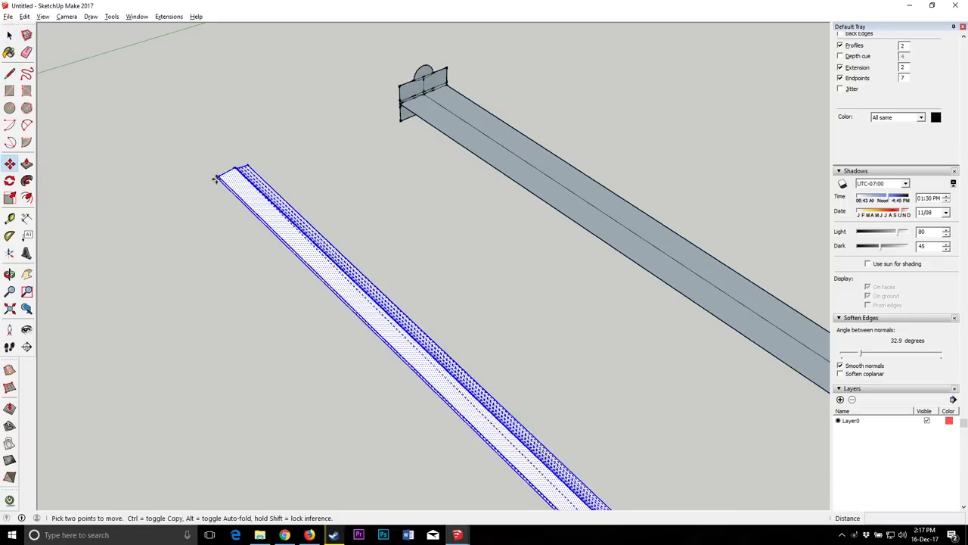
{"action": "key", "text": "ctrl"}
{"action": "left_click", "coordinate": [246, 163]}
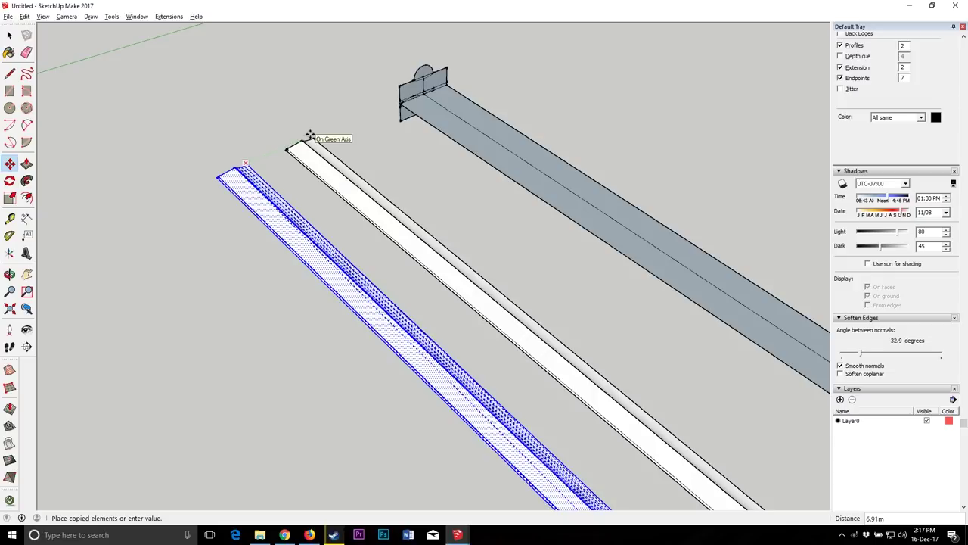
{"action": "left_click", "coordinate": [309, 134]}
Step: Flip the copied half-blade along the green direction to mirror it
{"action": "left_click", "coordinate": [10, 274]}
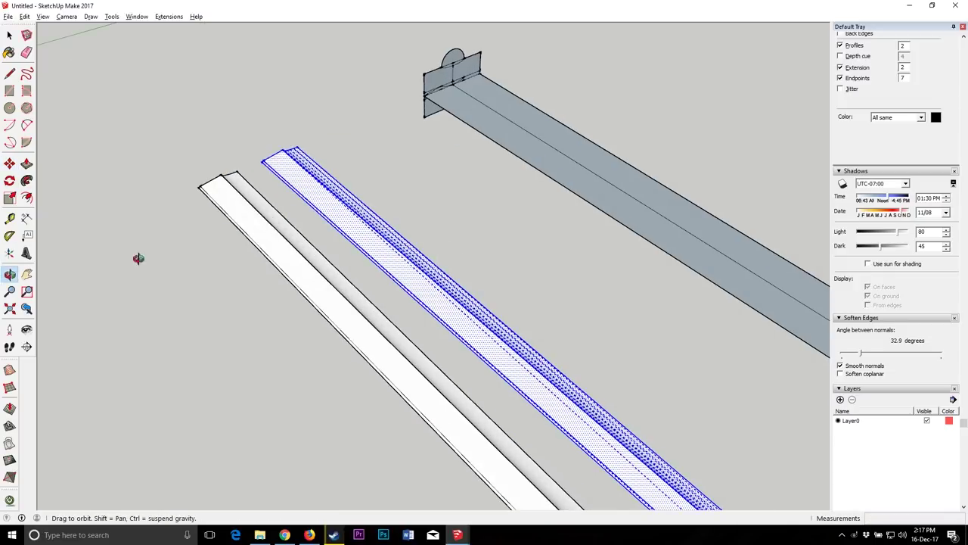
{"action": "left_click_drag", "start_coordinate": [58, 273], "coordinate": [770, 215]}
{"action": "scroll", "coordinate": [499, 254], "scroll_direction": "down", "scroll_amount": 3}
{"action": "scroll", "coordinate": [499, 255], "scroll_direction": "up", "scroll_amount": 3}
{"action": "left_click_drag", "start_coordinate": [500, 257], "coordinate": [547, 254]}
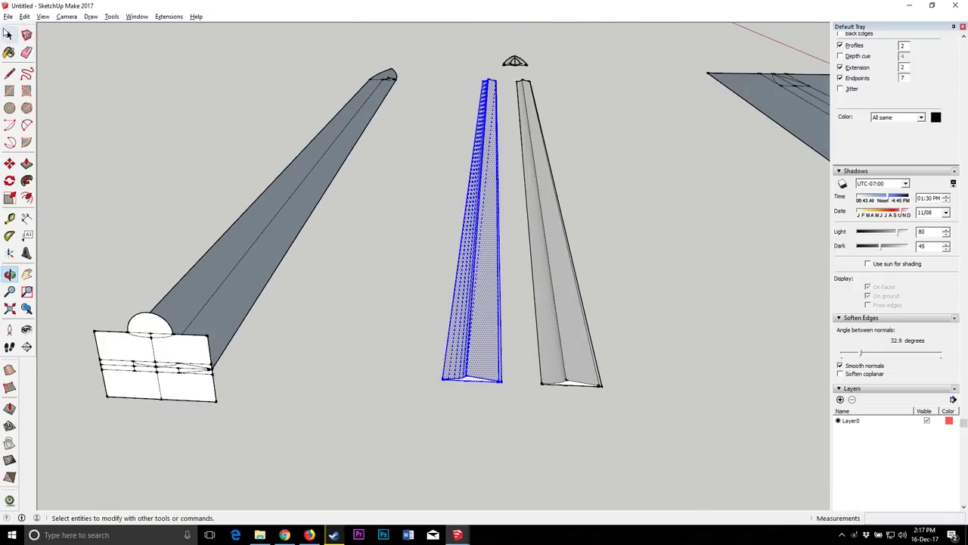
{"action": "left_click", "coordinate": [10, 36]}
{"action": "scroll", "coordinate": [474, 215], "scroll_direction": "down", "scroll_amount": 5}
{"action": "middle_click_drag", "start_coordinate": [475, 215], "coordinate": [479, 222]}
{"action": "right_click", "coordinate": [478, 222]}
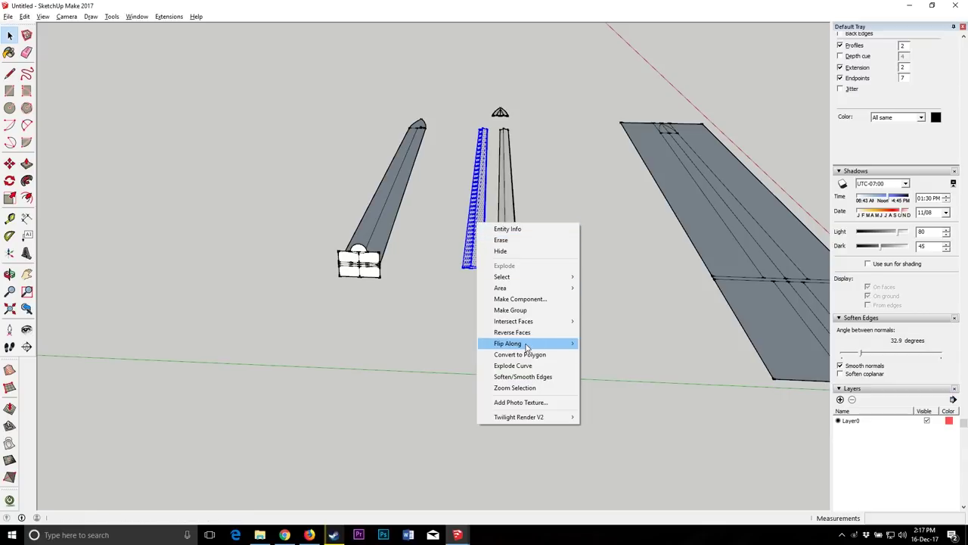
{"action": "mouse_move", "coordinate": [527, 345]}
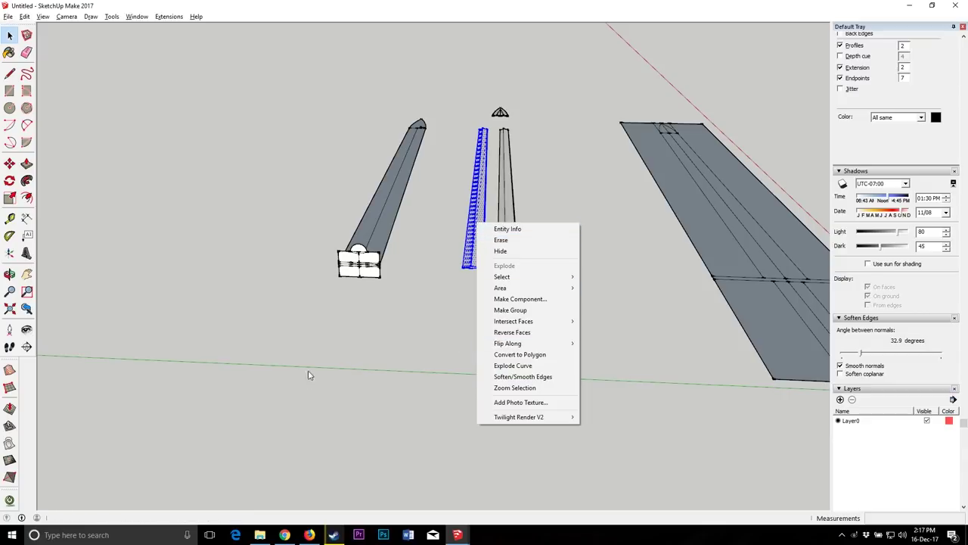
{"action": "left_click", "coordinate": [614, 354]}
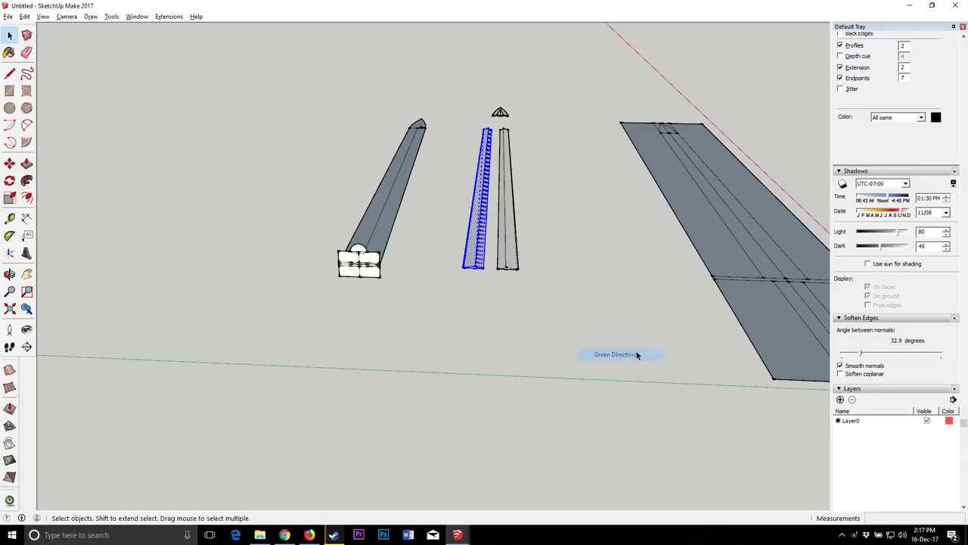
Step: Move the mirrored half by its inner upper end corner onto the matching corner of the original half-blade
{"action": "scroll", "coordinate": [512, 272], "scroll_direction": "up", "scroll_amount": 6}
{"action": "left_click", "coordinate": [10, 275]}
{"action": "left_click_drag", "start_coordinate": [246, 291], "coordinate": [456, 306]}
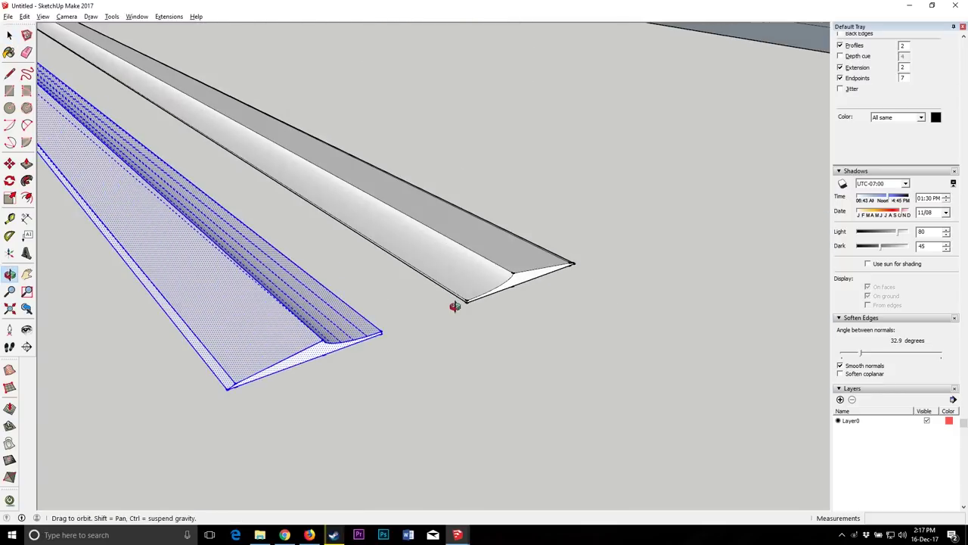
{"action": "scroll", "coordinate": [344, 339], "scroll_direction": "up", "scroll_amount": 5}
{"action": "left_click", "coordinate": [14, 165]}
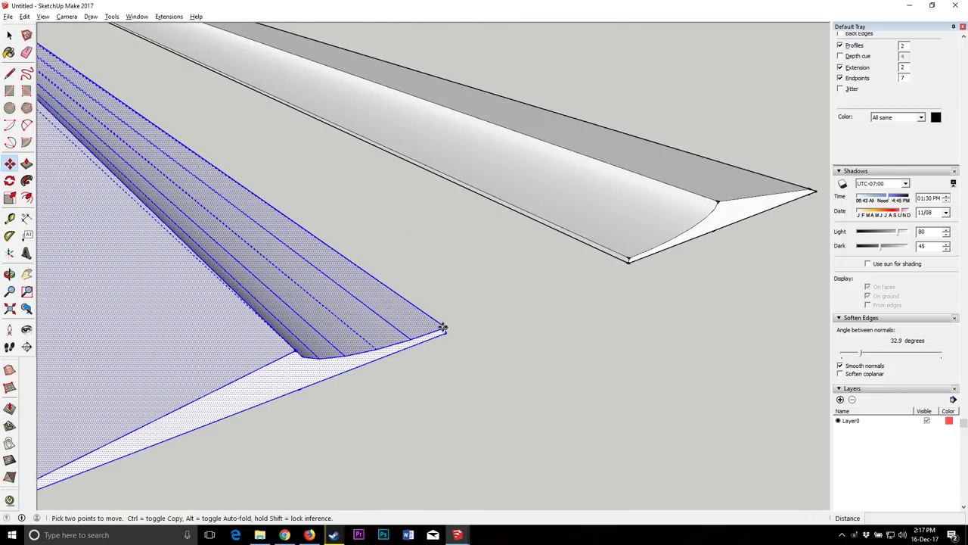
{"action": "scroll", "coordinate": [447, 328], "scroll_direction": "up", "scroll_amount": 2}
{"action": "left_click", "coordinate": [447, 326]}
{"action": "scroll", "coordinate": [447, 327], "scroll_direction": "down", "scroll_amount": 2}
{"action": "scroll", "coordinate": [612, 281], "scroll_direction": "up", "scroll_amount": 4}
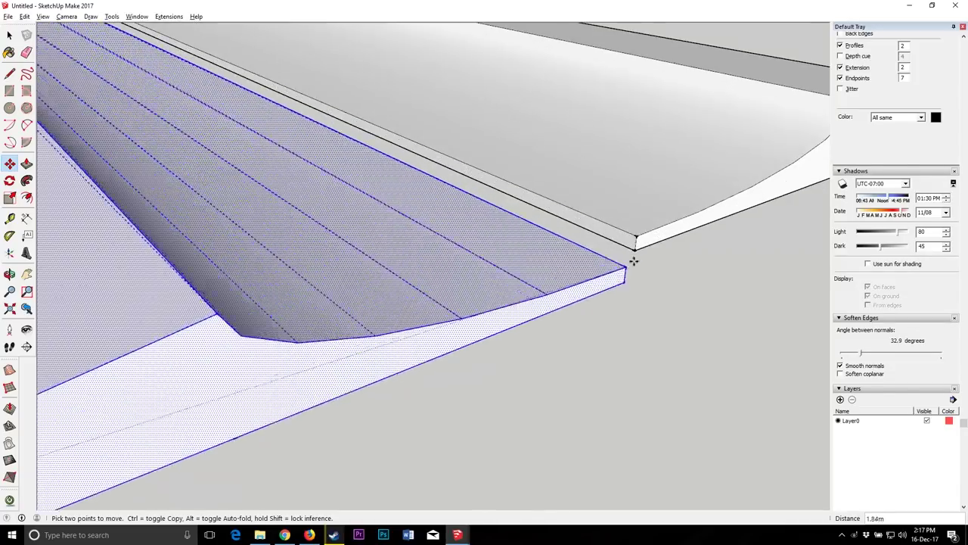
{"action": "left_click", "coordinate": [636, 238]}
{"action": "scroll", "coordinate": [484, 268], "scroll_direction": "down", "scroll_amount": 3}
{"action": "key", "text": "space"}
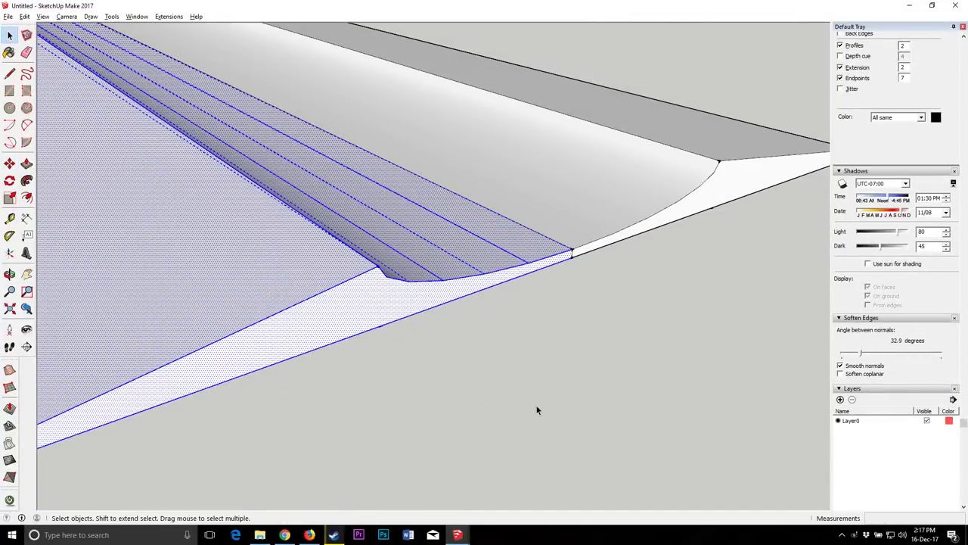
{"action": "left_click", "coordinate": [538, 409]}
Step: Copy the entire joined blade body about 5.87 m straight down along the blue axis
{"action": "left_click", "coordinate": [10, 274]}
{"action": "scroll", "coordinate": [389, 246], "scroll_direction": "down", "scroll_amount": 3}
{"action": "left_click_drag", "start_coordinate": [396, 235], "coordinate": [376, 322]}
{"action": "scroll", "coordinate": [384, 307], "scroll_direction": "down", "scroll_amount": 10}
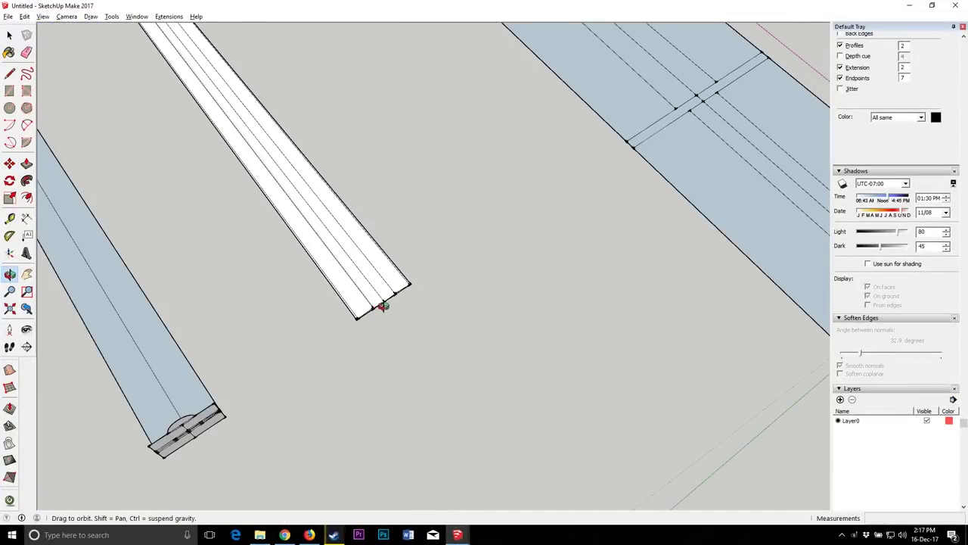
{"action": "scroll", "coordinate": [385, 299], "scroll_direction": "up", "scroll_amount": 8}
{"action": "left_click_drag", "start_coordinate": [359, 249], "coordinate": [312, 226]}
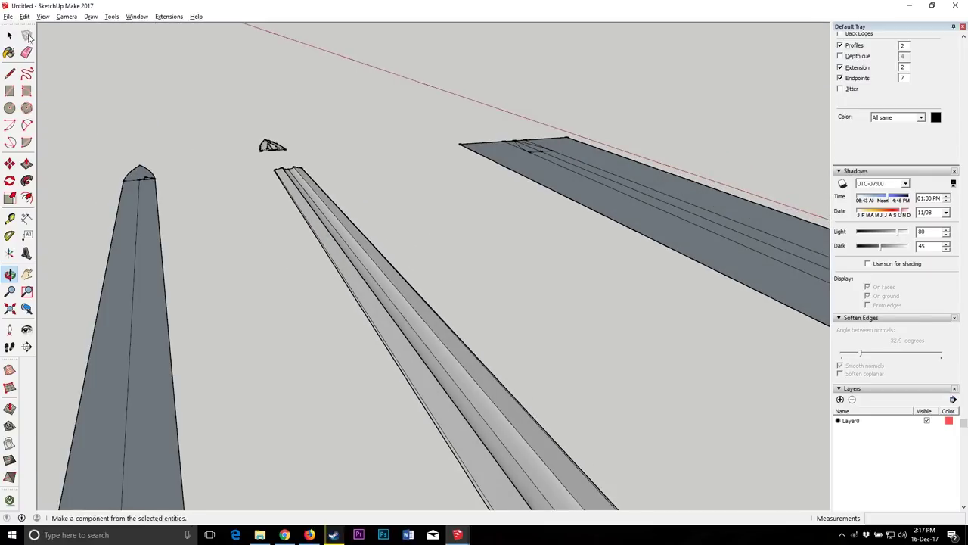
{"action": "scroll", "coordinate": [137, 198], "scroll_direction": "down", "scroll_amount": 4}
{"action": "triple_click", "coordinate": [325, 317]}
{"action": "scroll", "coordinate": [356, 341], "scroll_direction": "up", "scroll_amount": 2}
{"action": "key", "text": "m"}
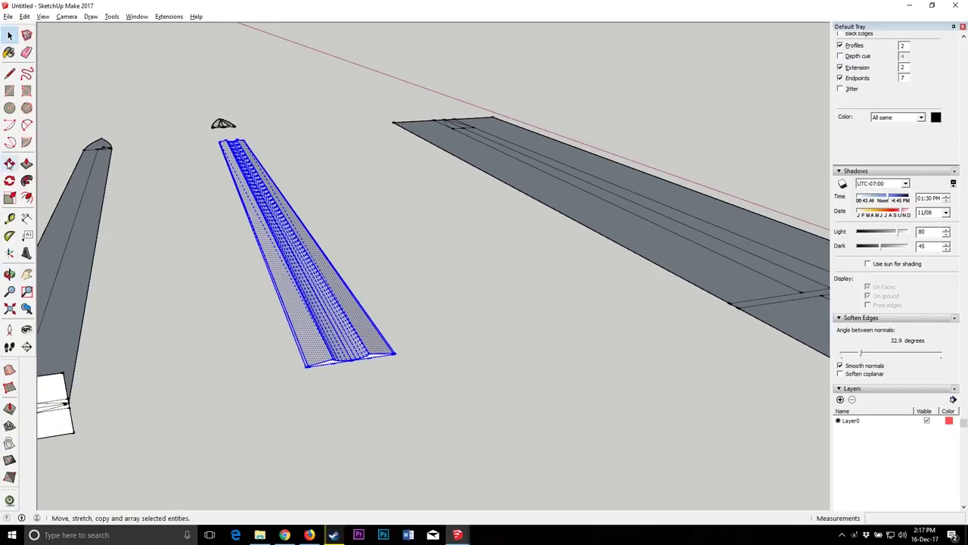
{"action": "key", "text": "ctrl"}
{"action": "left_click", "coordinate": [356, 361]}
{"action": "scroll", "coordinate": [357, 393], "scroll_direction": "down", "scroll_amount": 2}
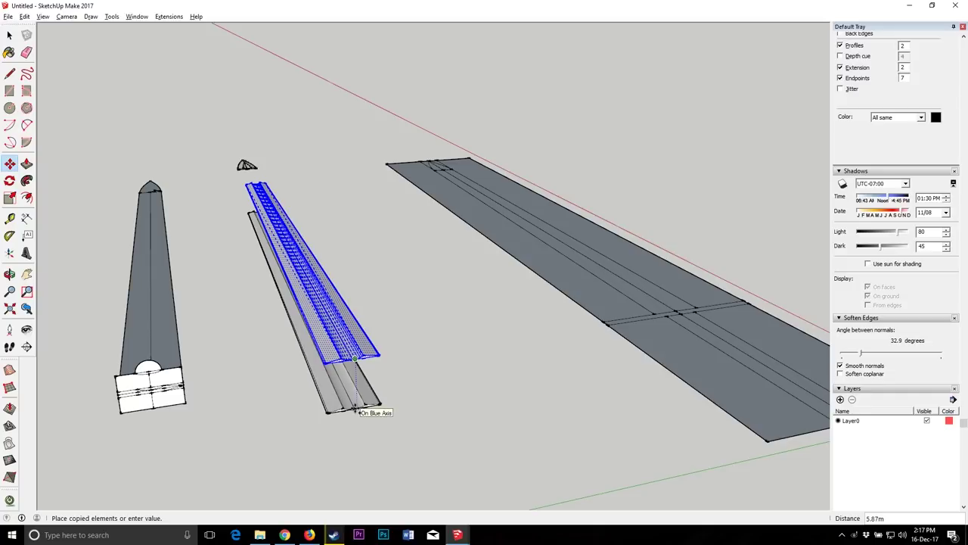
{"action": "left_click", "coordinate": [354, 409]}
Step: Flip the copied blade body along the blue direction to mirror it upside down
{"action": "scroll", "coordinate": [356, 378], "scroll_direction": "up", "scroll_amount": 2}
{"action": "right_click", "coordinate": [340, 176]}
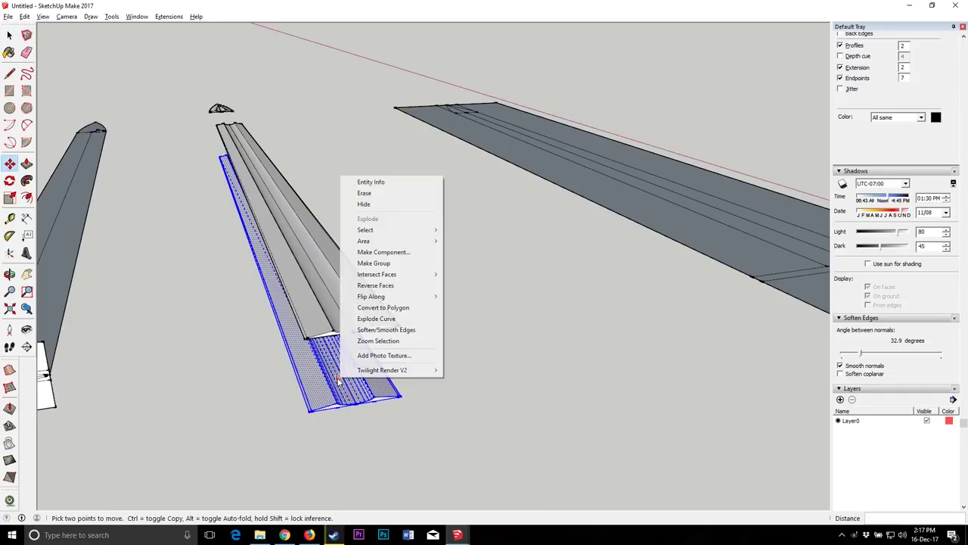
{"action": "mouse_move", "coordinate": [421, 301]}
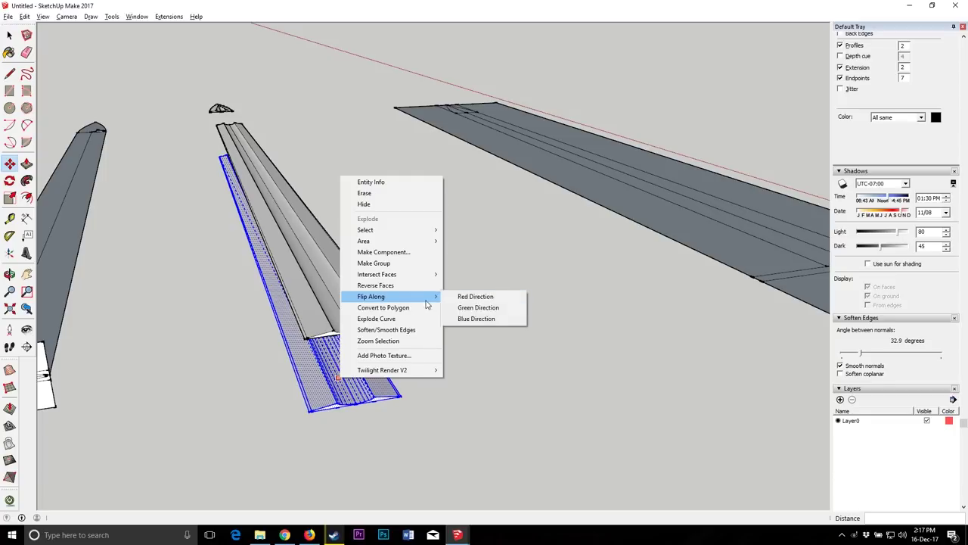
{"action": "left_click", "coordinate": [491, 319]}
Step: Move the flipped body by the centre point of its end edge up onto the matching centre point of the original body's underside
{"action": "scroll", "coordinate": [345, 399], "scroll_direction": "up", "scroll_amount": 3}
{"action": "left_click", "coordinate": [379, 411]}
{"action": "scroll", "coordinate": [379, 411], "scroll_direction": "down", "scroll_amount": 3}
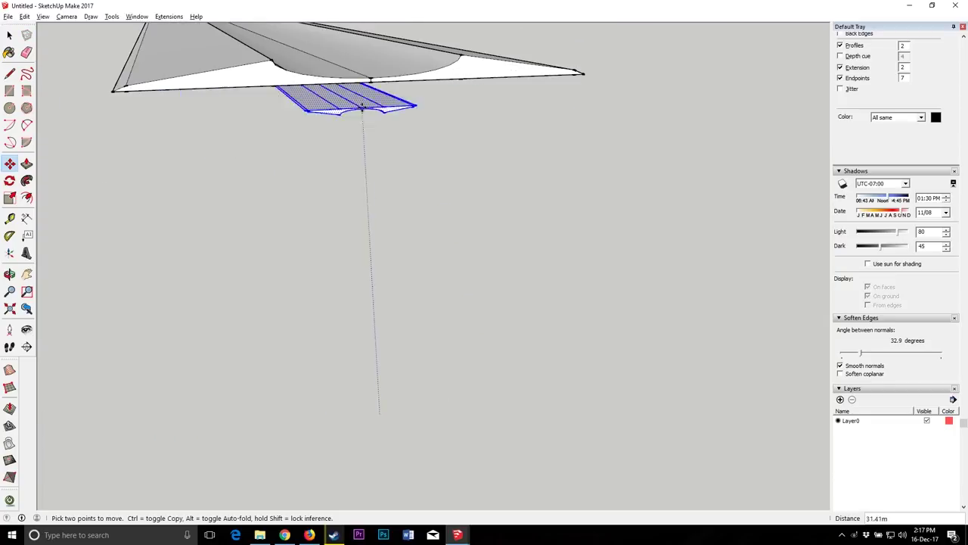
{"action": "scroll", "coordinate": [371, 79], "scroll_direction": "up", "scroll_amount": 3}
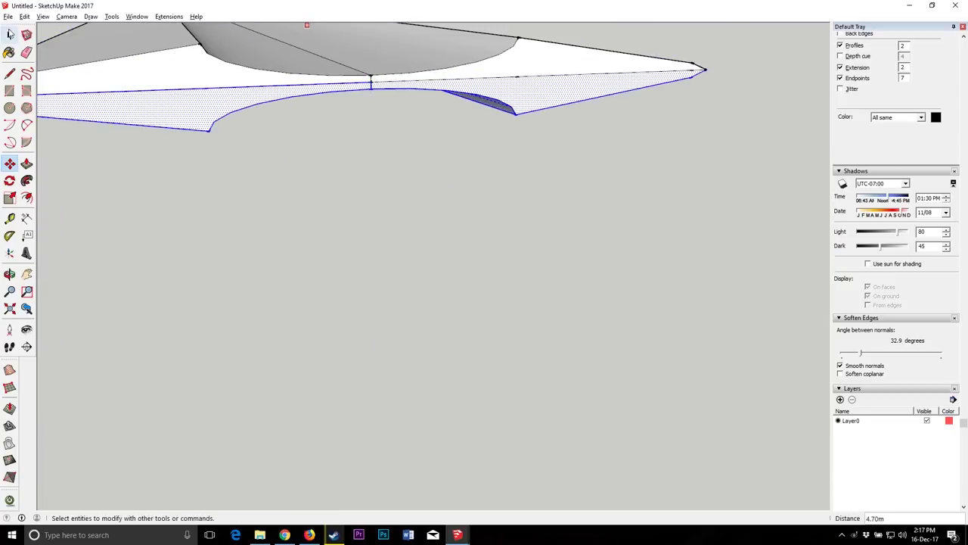
Step: Erase the leftover seam edges between the upper and lower halves on the blade's end face
{"action": "left_click", "coordinate": [27, 53]}
{"action": "left_click", "coordinate": [245, 85]}
{"action": "left_click", "coordinate": [530, 76]}
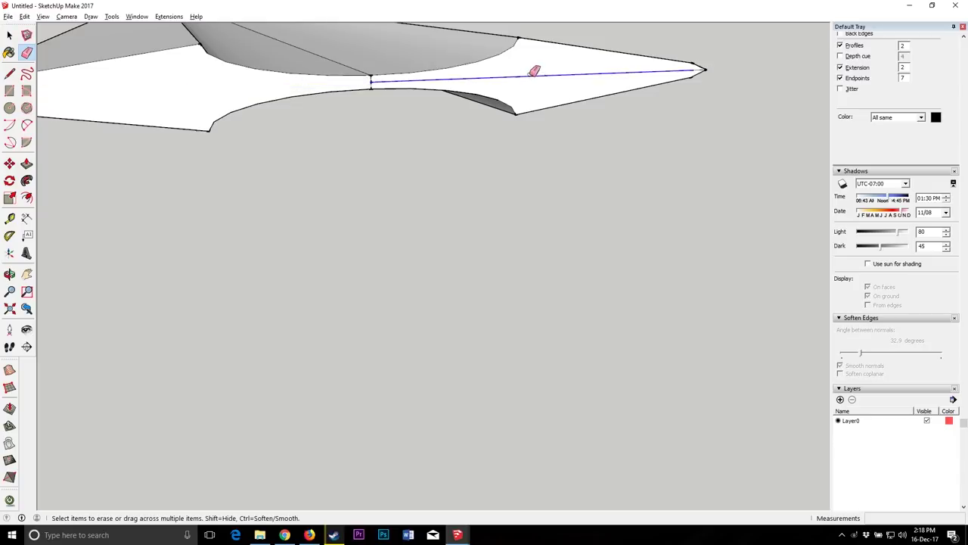
{"action": "left_click", "coordinate": [371, 85]}
{"action": "scroll", "coordinate": [695, 72], "scroll_direction": "up", "scroll_amount": 3}
{"action": "left_click", "coordinate": [688, 72]}
{"action": "scroll", "coordinate": [686, 72], "scroll_direction": "down", "scroll_amount": 7}
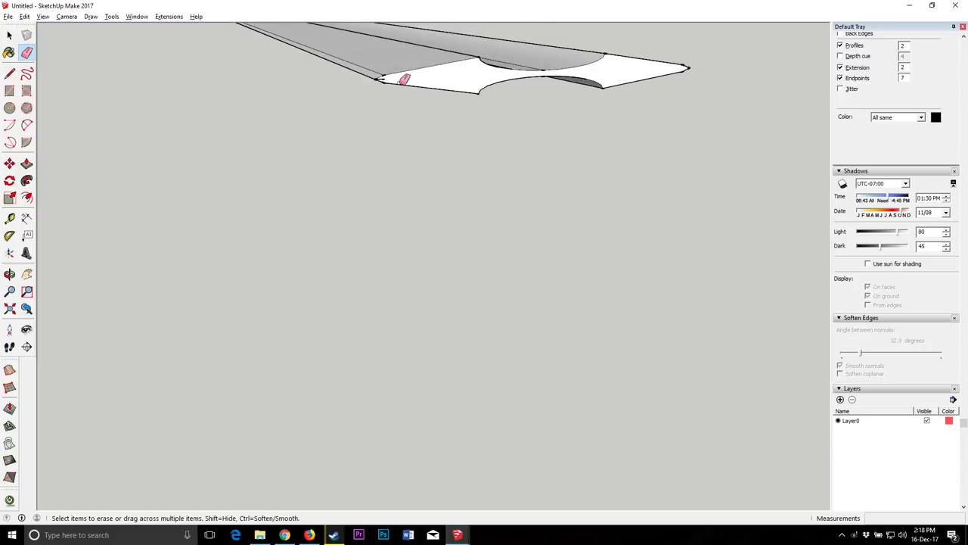
Step: Move the whole tip piece by its outer base corner onto the matching corner at the narrow end of the blade body
{"action": "scroll", "coordinate": [399, 82], "scroll_direction": "up", "scroll_amount": 6}
{"action": "left_click", "coordinate": [9, 274]}
{"action": "left_click_drag", "start_coordinate": [401, 151], "coordinate": [371, 326]}
{"action": "scroll", "coordinate": [521, 212], "scroll_direction": "down", "scroll_amount": 6}
{"action": "scroll", "coordinate": [701, 73], "scroll_direction": "up", "scroll_amount": 3}
{"action": "left_click_drag", "start_coordinate": [701, 73], "coordinate": [348, 264]}
{"action": "scroll", "coordinate": [392, 204], "scroll_direction": "down", "scroll_amount": 8}
{"action": "scroll", "coordinate": [579, 244], "scroll_direction": "up", "scroll_amount": 10}
{"action": "left_click_drag", "start_coordinate": [565, 250], "coordinate": [557, 224]}
{"action": "left_click", "coordinate": [9, 36]}
{"action": "scroll", "coordinate": [504, 188], "scroll_direction": "down", "scroll_amount": 2}
{"action": "left_click_drag", "start_coordinate": [466, 142], "coordinate": [756, 283]}
{"action": "scroll", "coordinate": [567, 241], "scroll_direction": "up", "scroll_amount": 7}
{"action": "left_click", "coordinate": [10, 164]}
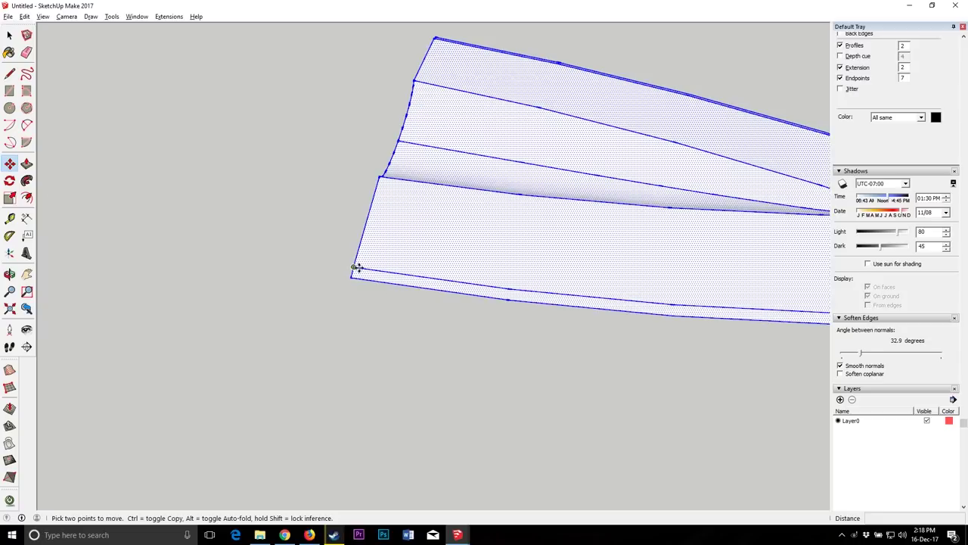
{"action": "left_click", "coordinate": [353, 271]}
{"action": "scroll", "coordinate": [409, 182], "scroll_direction": "down", "scroll_amount": 5}
{"action": "scroll", "coordinate": [454, 210], "scroll_direction": "up", "scroll_amount": 6}
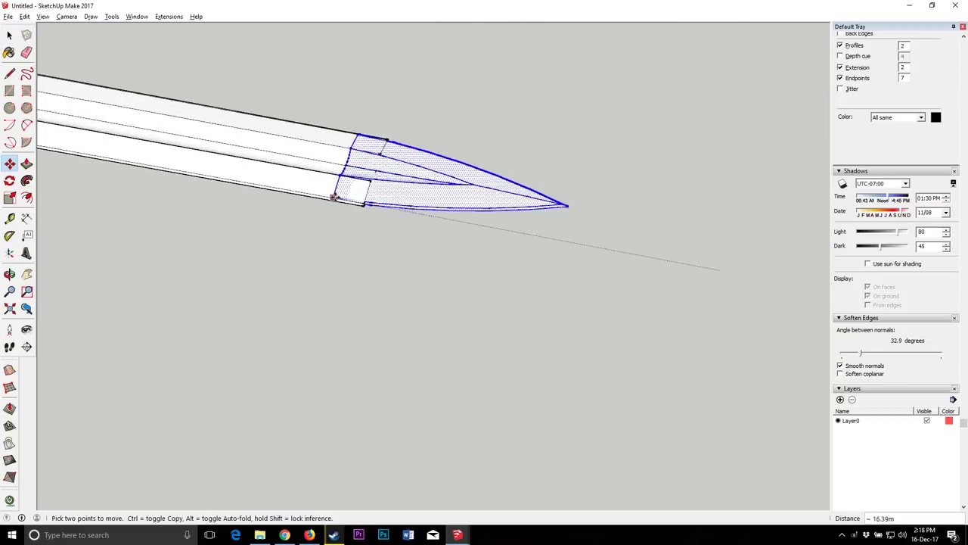
{"action": "left_click", "coordinate": [377, 213]}
{"action": "scroll", "coordinate": [397, 196], "scroll_direction": "down", "scroll_amount": 4}
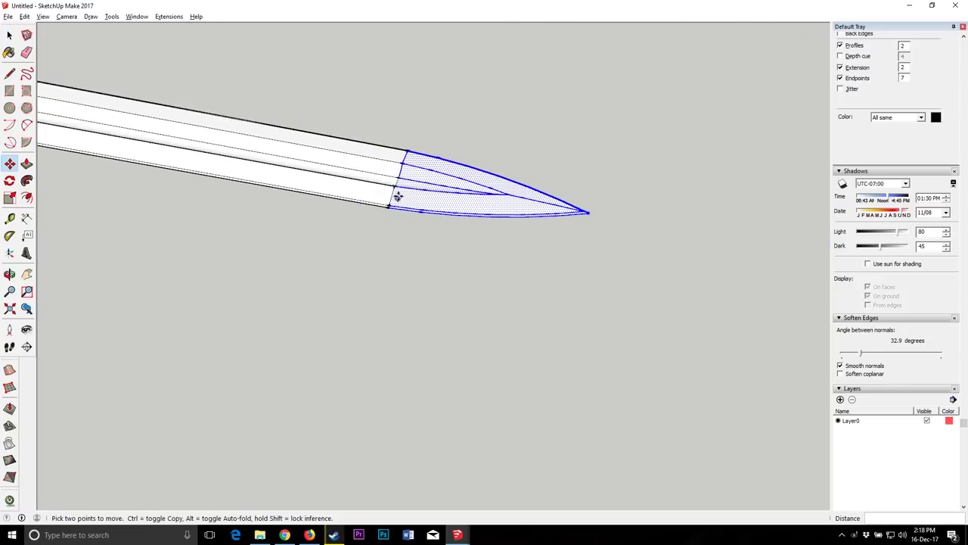
{"action": "left_click", "coordinate": [9, 35]}
{"action": "left_click", "coordinate": [506, 245]}
{"action": "scroll", "coordinate": [499, 235], "scroll_direction": "down", "scroll_amount": 3}
{"action": "scroll", "coordinate": [492, 219], "scroll_direction": "up", "scroll_amount": 5}
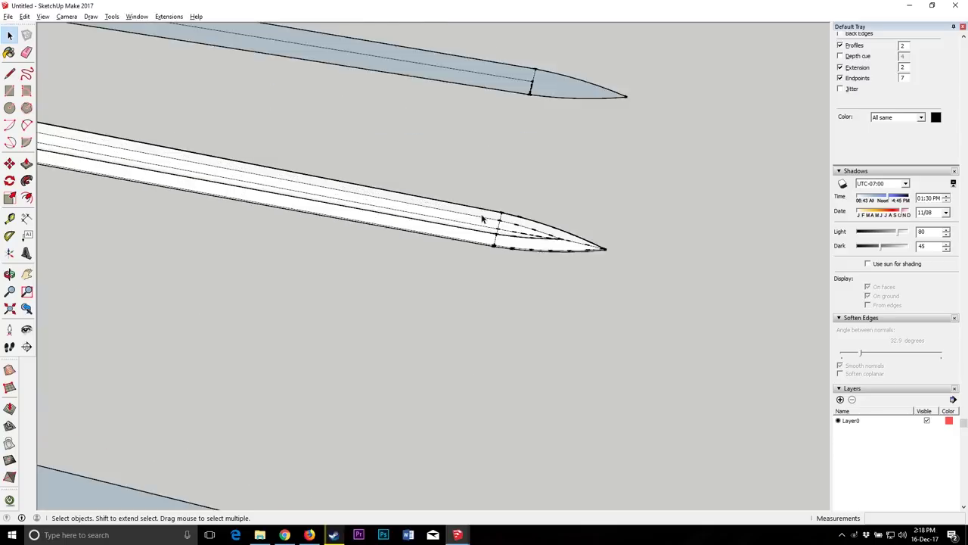
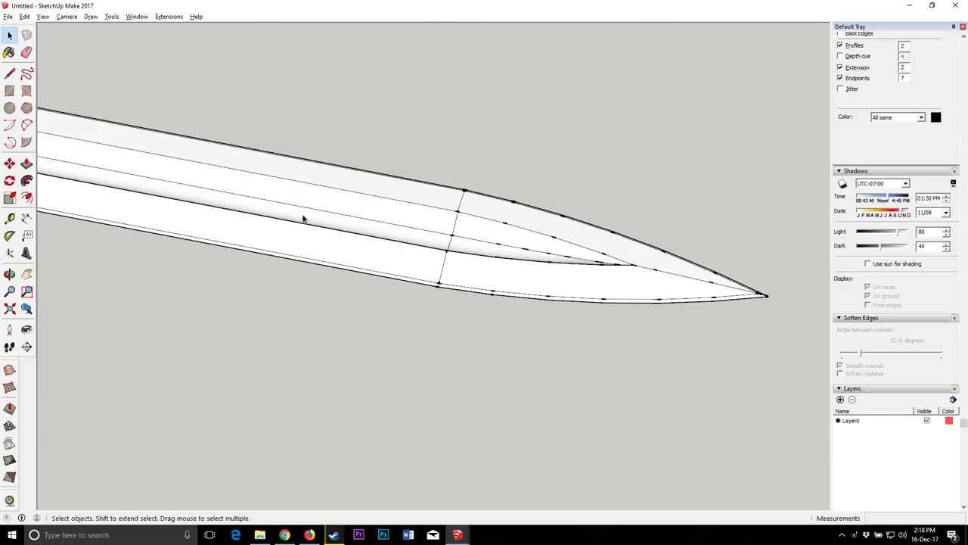
Step: Select all connected geometry of the joined blade and examine it along its length and at the wide end
{"action": "left_click", "coordinate": [13, 273]}
{"action": "scroll", "coordinate": [448, 270], "scroll_direction": "down", "scroll_amount": 1}
{"action": "scroll", "coordinate": [454, 265], "scroll_direction": "up", "scroll_amount": 1}
{"action": "scroll", "coordinate": [572, 286], "scroll_direction": "down", "scroll_amount": 6}
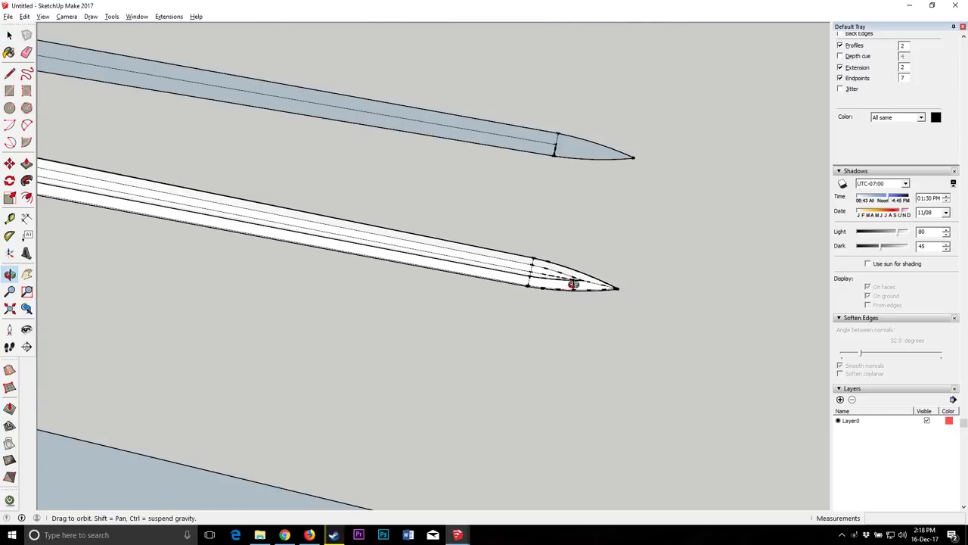
{"action": "left_click", "coordinate": [10, 36]}
{"action": "scroll", "coordinate": [302, 230], "scroll_direction": "up", "scroll_amount": 4}
{"action": "triple_click", "coordinate": [295, 233]}
{"action": "left_click", "coordinate": [9, 274]}
{"action": "left_click_drag", "start_coordinate": [188, 229], "coordinate": [608, 195]}
{"action": "scroll", "coordinate": [370, 326], "scroll_direction": "down", "scroll_amount": 4}
{"action": "scroll", "coordinate": [445, 30], "scroll_direction": "up", "scroll_amount": 7}
{"action": "left_click_drag", "start_coordinate": [426, 198], "coordinate": [544, 270]}
{"action": "scroll", "coordinate": [580, 261], "scroll_direction": "down", "scroll_amount": 7}
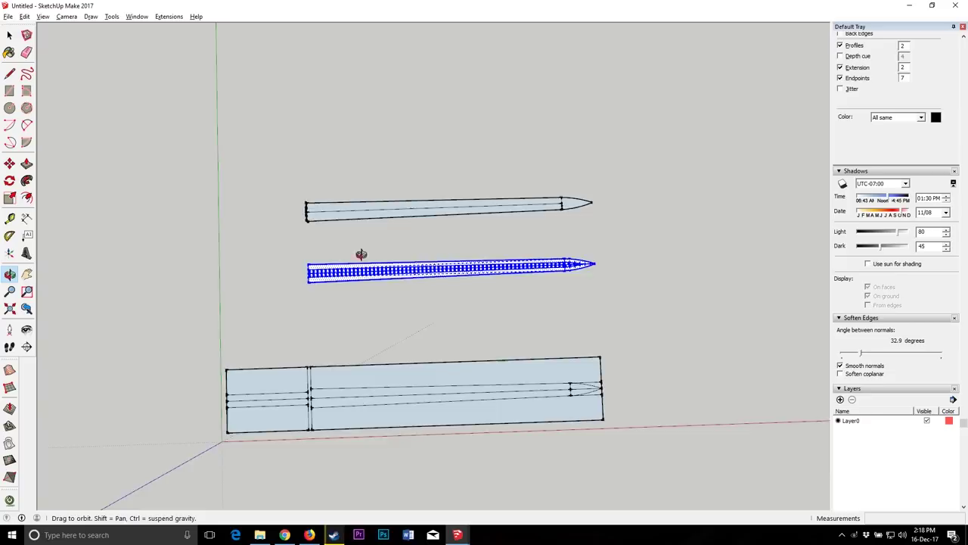
{"action": "scroll", "coordinate": [303, 284], "scroll_direction": "up", "scroll_amount": 7}
{"action": "left_click_drag", "start_coordinate": [301, 286], "coordinate": [165, 353]}
{"action": "left_click", "coordinate": [10, 108]}
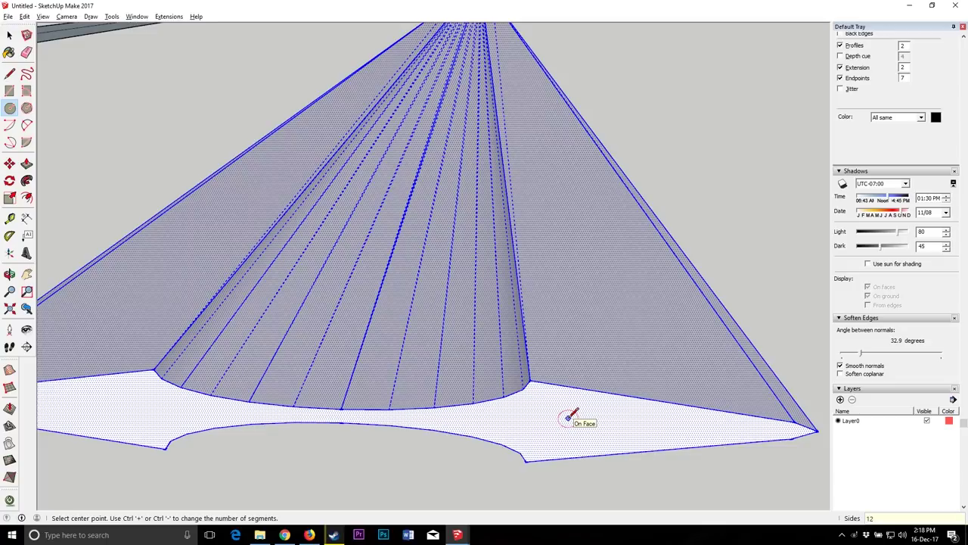
{"action": "left_click", "coordinate": [341, 408]}
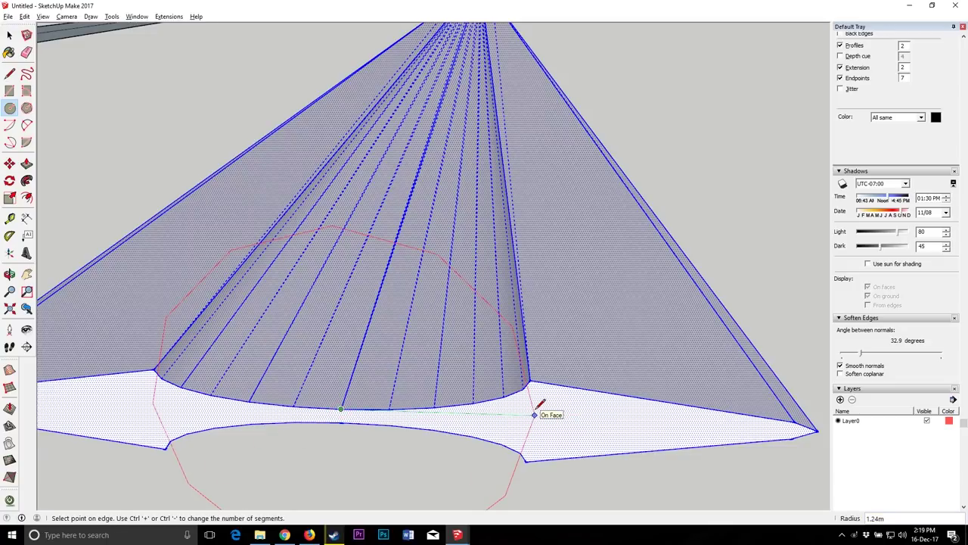
{"action": "scroll", "coordinate": [535, 414], "scroll_direction": "down", "scroll_amount": 2}
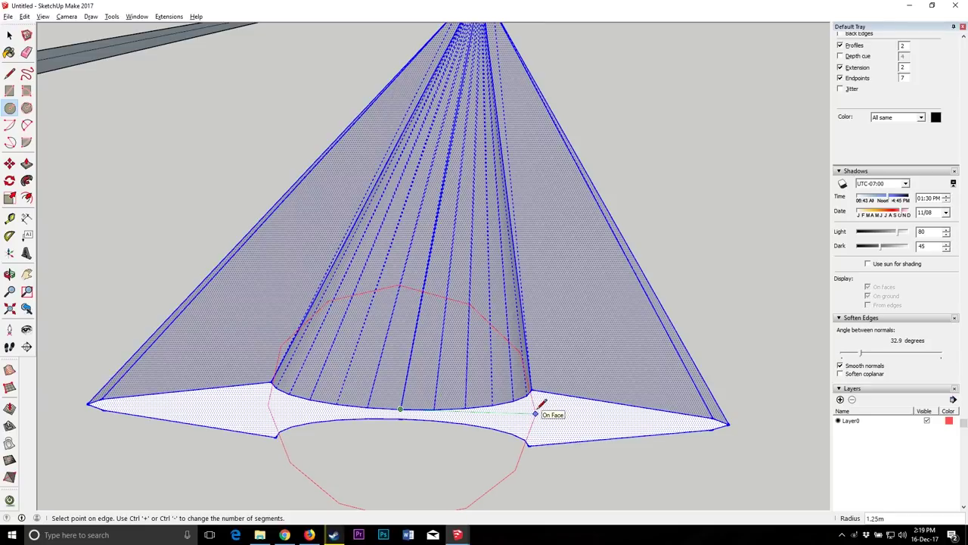
{"action": "key", "text": "Escape"}
Step: Soften the edges of the whole blade with an angle between normals of 53.9 degrees
{"action": "left_click", "coordinate": [9, 274]}
{"action": "left_click_drag", "start_coordinate": [82, 274], "coordinate": [334, 264]}
{"action": "scroll", "coordinate": [443, 268], "scroll_direction": "down", "scroll_amount": 2}
{"action": "scroll", "coordinate": [657, 270], "scroll_direction": "up", "scroll_amount": 6}
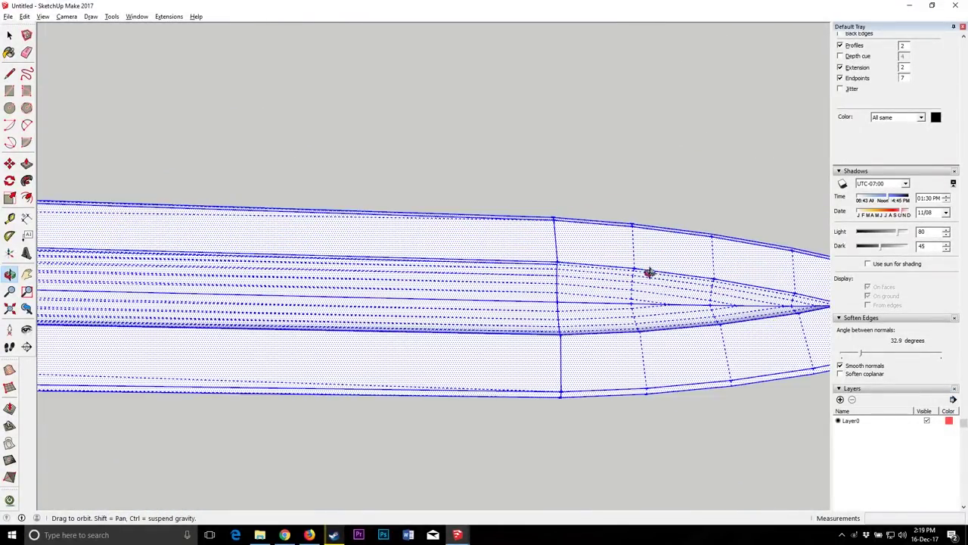
{"action": "left_click_drag", "start_coordinate": [547, 318], "coordinate": [463, 279]}
{"action": "scroll", "coordinate": [643, 337], "scroll_direction": "up", "scroll_amount": 4}
{"action": "left_click_drag", "start_coordinate": [351, 234], "coordinate": [705, 339]}
{"action": "scroll", "coordinate": [704, 279], "scroll_direction": "down", "scroll_amount": 4}
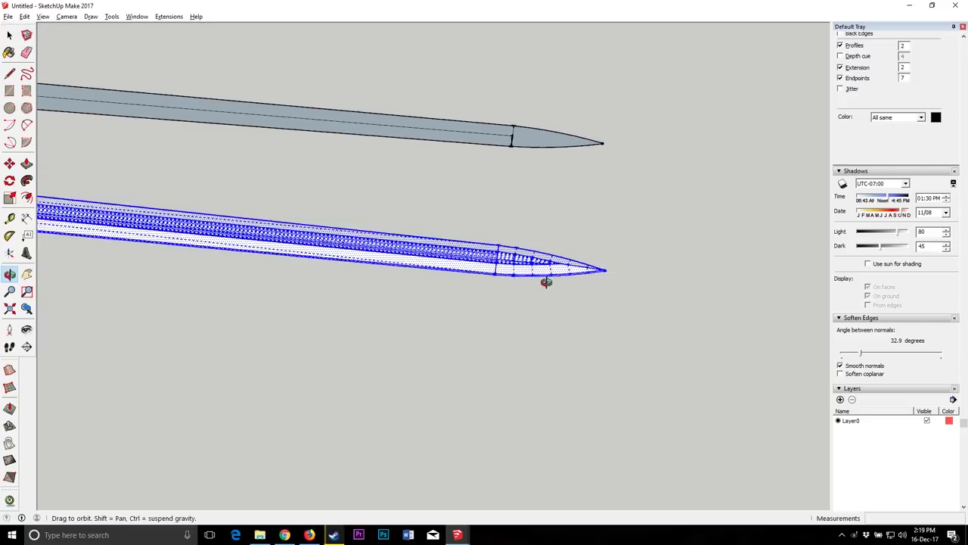
{"action": "scroll", "coordinate": [528, 259], "scroll_direction": "up", "scroll_amount": 5}
{"action": "left_click_drag", "start_coordinate": [512, 255], "coordinate": [533, 266]}
{"action": "mouse_move", "coordinate": [862, 354]}
{"action": "left_mouse_down"}
{"action": "mouse_move", "coordinate": [915, 369]}
{"action": "mouse_move", "coordinate": [867, 359]}
{"action": "left_mouse_up"}
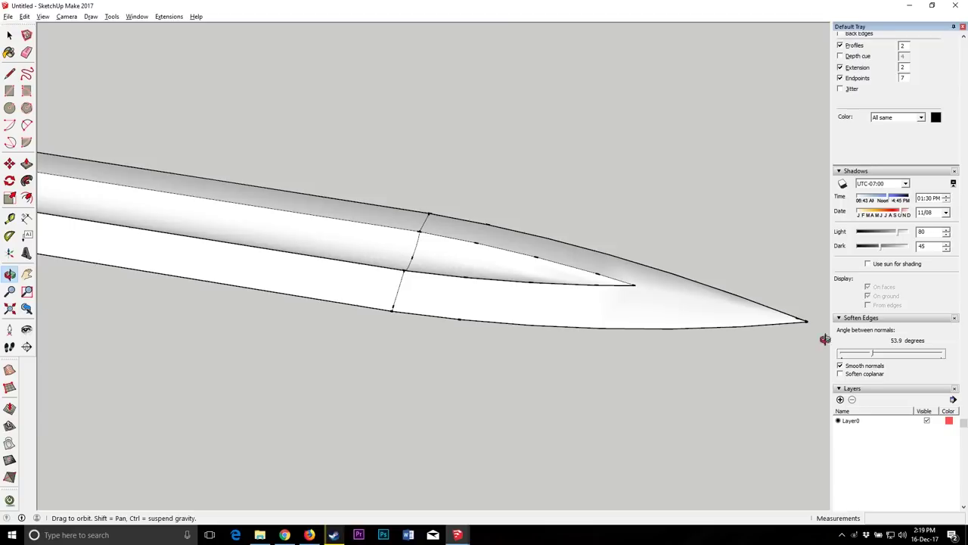
{"action": "scroll", "coordinate": [651, 287], "scroll_direction": "down", "scroll_amount": 7}
{"action": "left_click_drag", "start_coordinate": [573, 298], "coordinate": [602, 324]}
{"action": "left_click", "coordinate": [9, 35]}
{"action": "left_click", "coordinate": [292, 208]}
Step: Delete the leftover edges and the internal cross-section face inside the blade at the joint with the tip
{"action": "scroll", "coordinate": [303, 219], "scroll_direction": "down", "scroll_amount": 3}
{"action": "scroll", "coordinate": [341, 233], "scroll_direction": "up", "scroll_amount": 5}
{"action": "scroll", "coordinate": [738, 298], "scroll_direction": "up", "scroll_amount": 5}
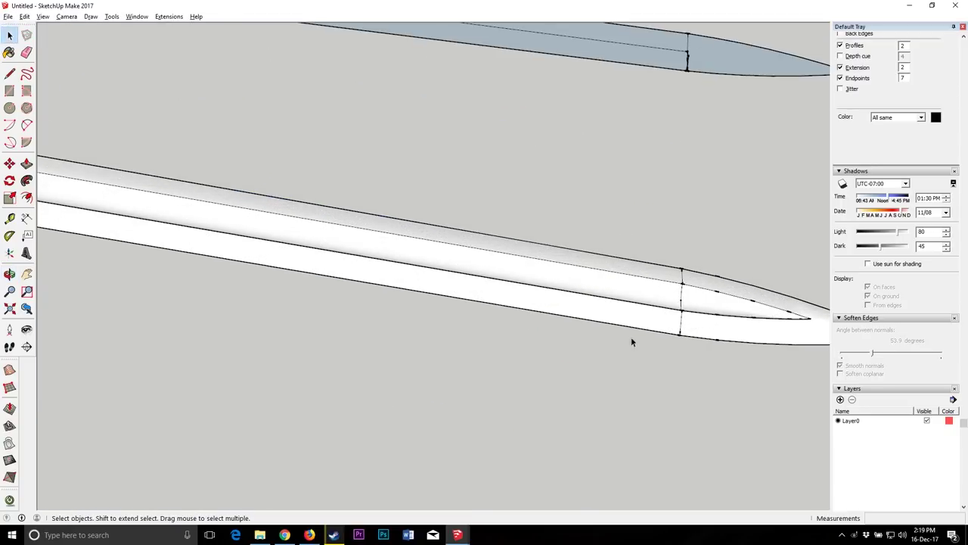
{"action": "left_click", "coordinate": [9, 274]}
{"action": "left_click_drag", "start_coordinate": [446, 318], "coordinate": [316, 187]}
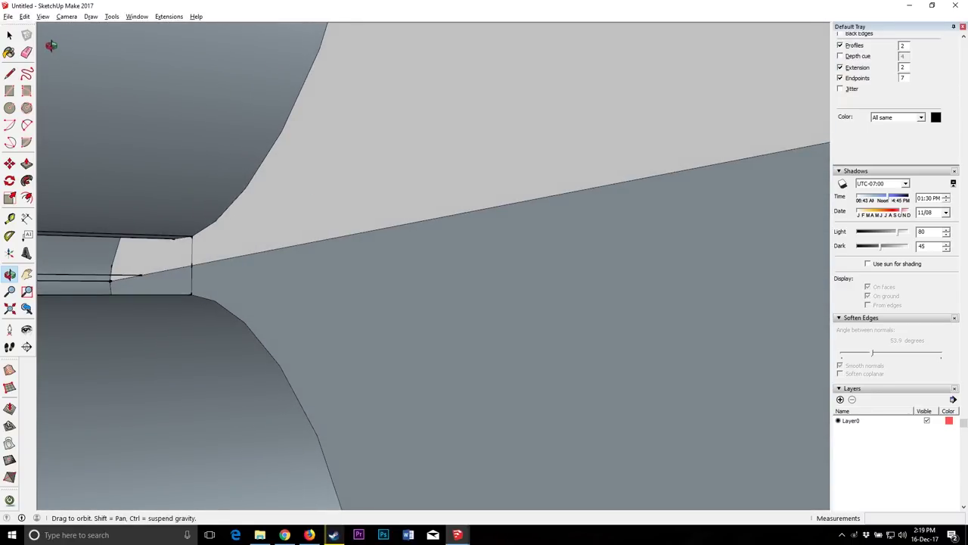
{"action": "left_click", "coordinate": [194, 265]}
{"action": "key", "text": "Delete"}
{"action": "left_click", "coordinate": [192, 264]}
{"action": "key", "text": "Delete"}
{"action": "left_click", "coordinate": [191, 270]}
{"action": "key", "text": "Delete"}
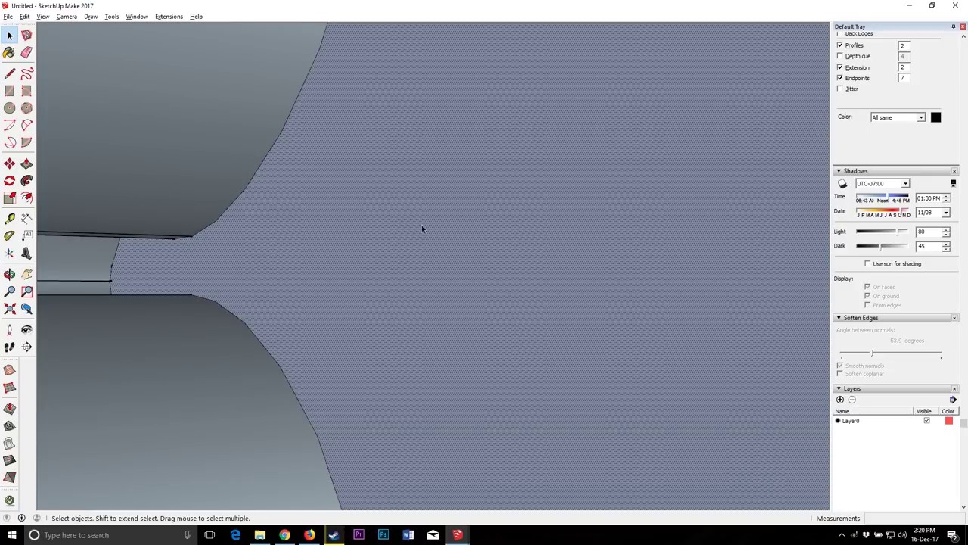
{"action": "key", "text": "Delete"}
Step: Soften the seam edges between the blade body and the tip with an angle between normals of 44.8 degrees
{"action": "left_click", "coordinate": [9, 274]}
{"action": "left_click_drag", "start_coordinate": [151, 242], "coordinate": [408, 248]}
{"action": "left_click", "coordinate": [9, 35]}
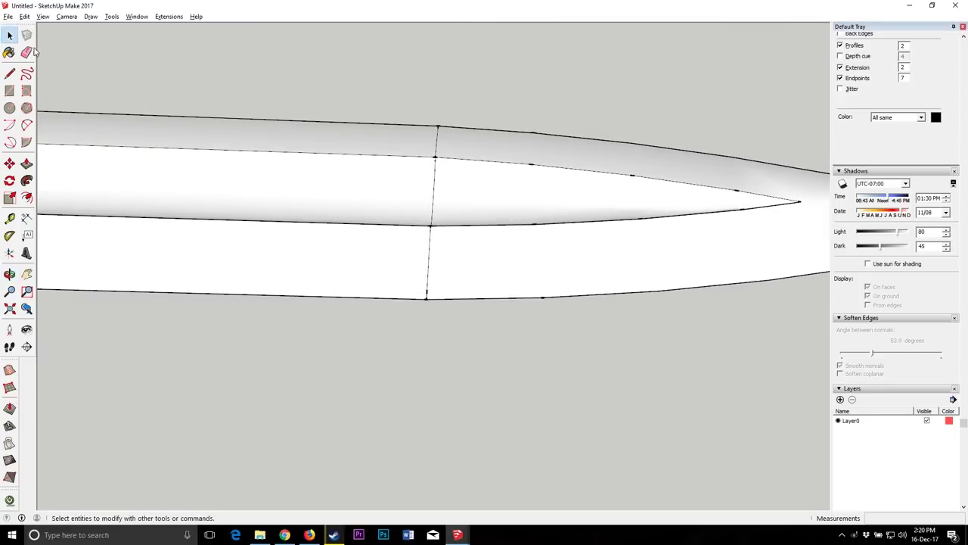
{"action": "left_click_drag", "start_coordinate": [466, 391], "coordinate": [468, 392]}
{"action": "left_click", "coordinate": [868, 355]}
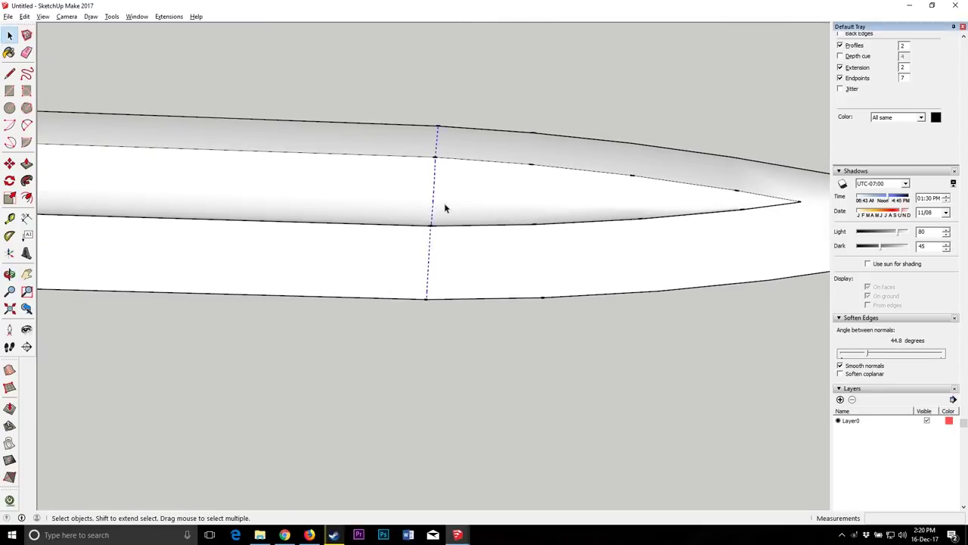
{"action": "scroll", "coordinate": [444, 203], "scroll_direction": "down", "scroll_amount": 5}
{"action": "left_click", "coordinate": [464, 273]}
Step: Set the soften angle between normals to 21.0 degrees for the whole connected blade
{"action": "scroll", "coordinate": [550, 211], "scroll_direction": "up", "scroll_amount": 2}
{"action": "scroll", "coordinate": [578, 208], "scroll_direction": "up", "scroll_amount": 2}
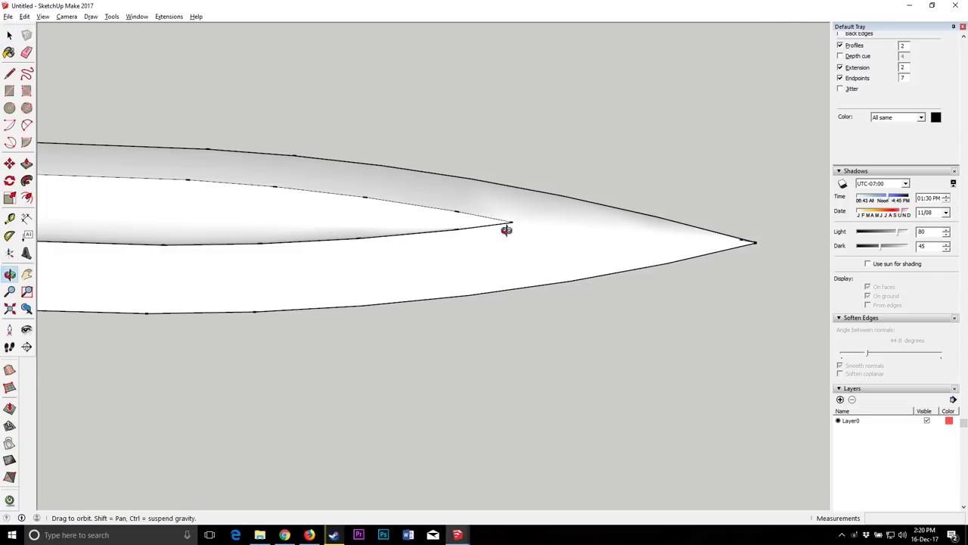
{"action": "middle_click_drag", "start_coordinate": [232, 253], "coordinate": [363, 167]}
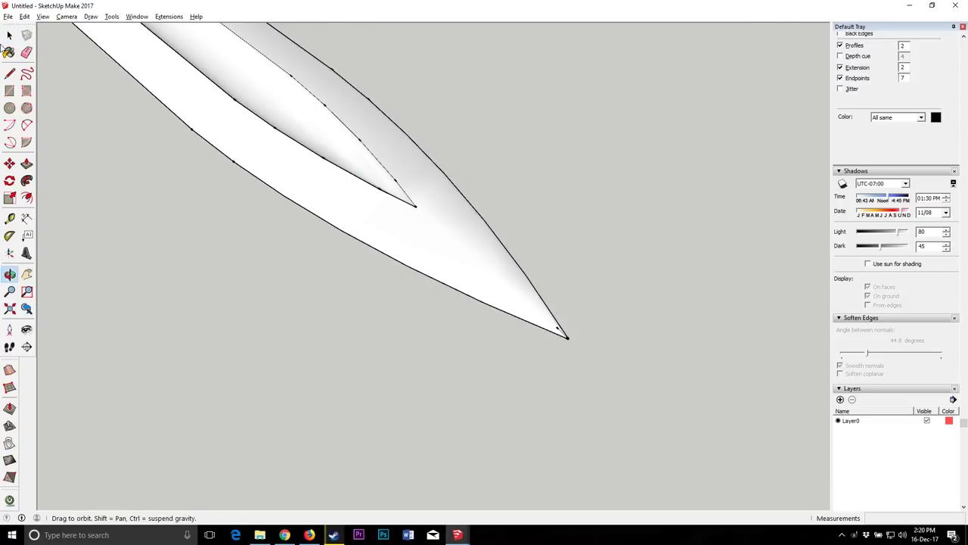
{"action": "triple_click", "coordinate": [424, 221]}
{"action": "left_click_drag", "start_coordinate": [871, 358], "coordinate": [855, 354]}
{"action": "triple_click", "coordinate": [403, 220]}
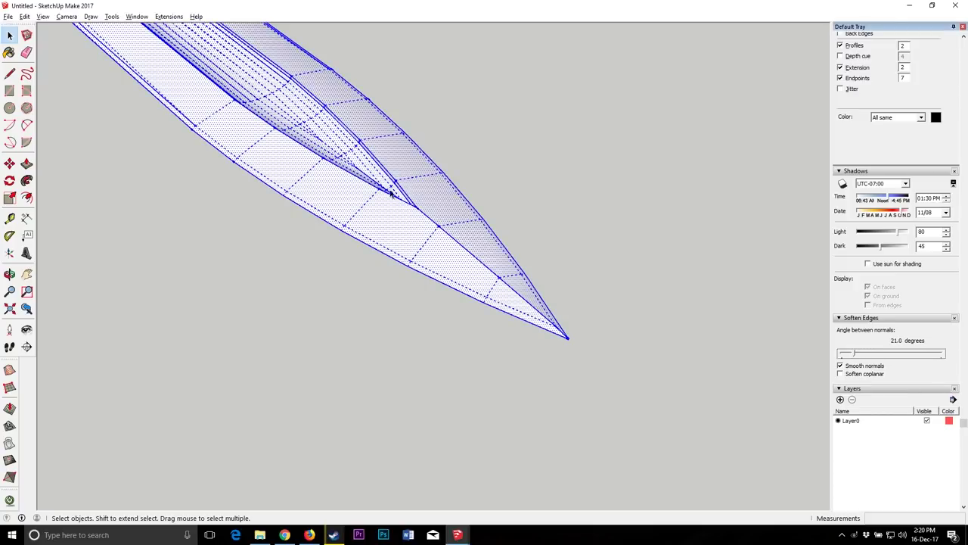
{"action": "scroll", "coordinate": [356, 137], "scroll_direction": "up", "scroll_amount": 3}
{"action": "scroll", "coordinate": [398, 209], "scroll_direction": "down", "scroll_amount": 4}
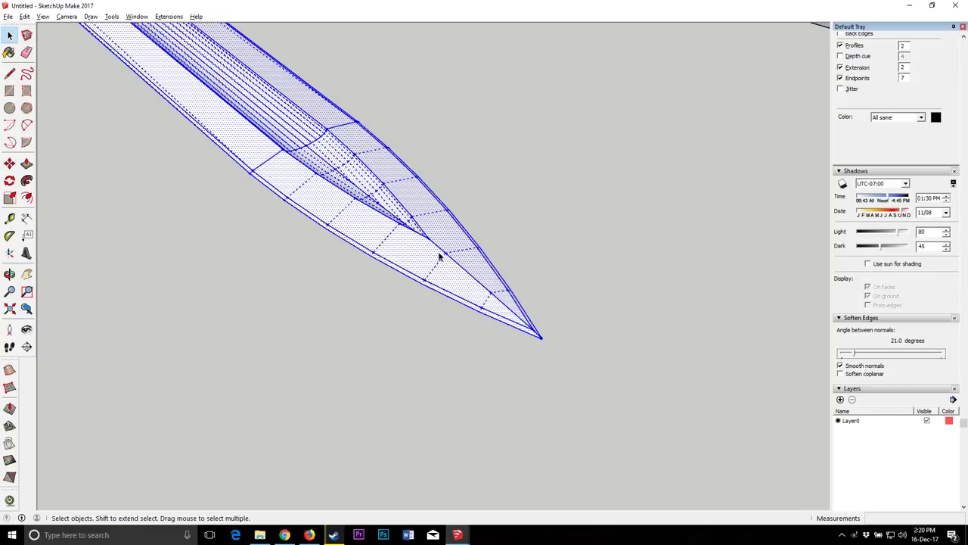
{"action": "scroll", "coordinate": [234, 147], "scroll_direction": "down", "scroll_amount": 3}
{"action": "left_click", "coordinate": [425, 221]}
{"action": "scroll", "coordinate": [214, 132], "scroll_direction": "up", "scroll_amount": 3}
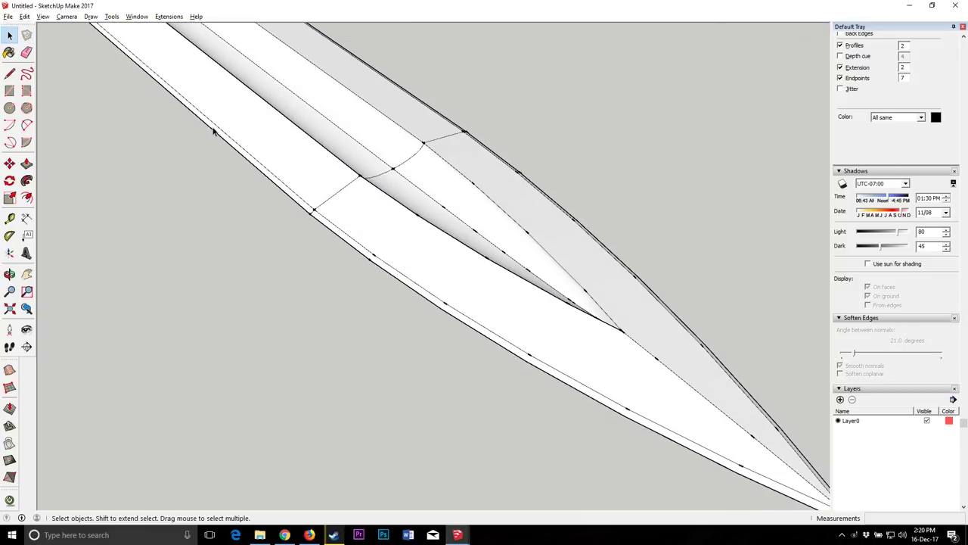
Step: Erase the leftover internal edge where the underside of the blade body meets the tip
{"action": "left_click", "coordinate": [10, 271]}
{"action": "left_click_drag", "start_coordinate": [423, 234], "coordinate": [522, 292]}
{"action": "scroll", "coordinate": [545, 245], "scroll_direction": "down", "scroll_amount": 2}
{"action": "scroll", "coordinate": [469, 220], "scroll_direction": "up", "scroll_amount": 5}
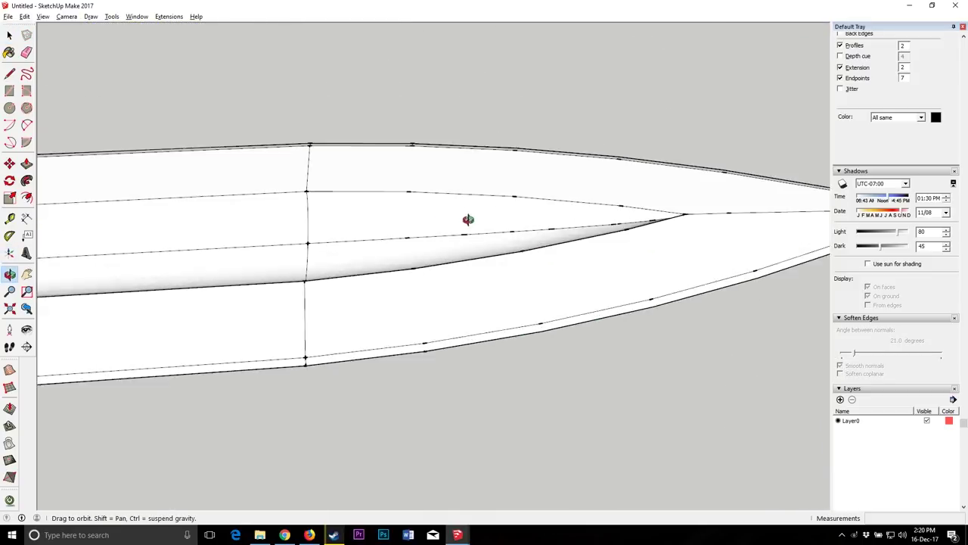
{"action": "left_click_drag", "start_coordinate": [394, 174], "coordinate": [405, 161]}
{"action": "left_click", "coordinate": [342, 204]}
{"action": "key", "text": "o"}
{"action": "left_click_drag", "start_coordinate": [174, 264], "coordinate": [352, 171]}
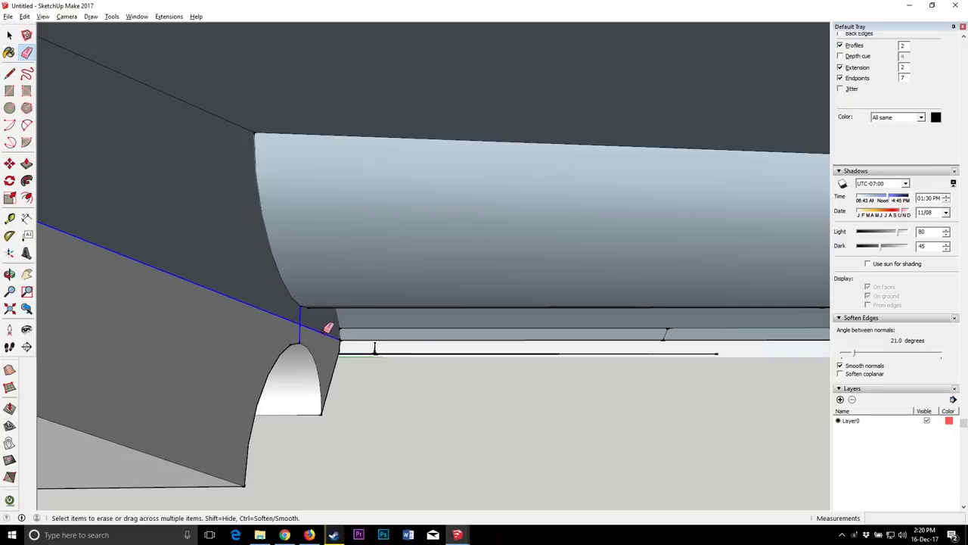
{"action": "left_click_drag", "start_coordinate": [325, 331], "coordinate": [325, 332]}
{"action": "scroll", "coordinate": [391, 390], "scroll_direction": "up", "scroll_amount": 2}
{"action": "scroll", "coordinate": [374, 351], "scroll_direction": "up", "scroll_amount": 3}
{"action": "scroll", "coordinate": [374, 351], "scroll_direction": "down", "scroll_amount": 2}
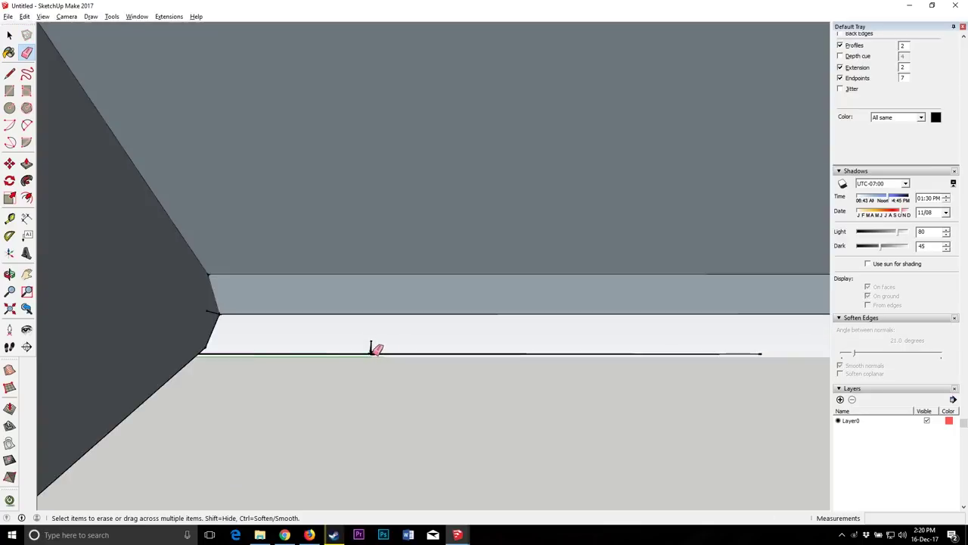
{"action": "scroll", "coordinate": [376, 348], "scroll_direction": "down", "scroll_amount": 4}
Step: Copy the upper half of the tip to a spot about 2.24 m below the blade
{"action": "left_click", "coordinate": [11, 274]}
{"action": "left_click_drag", "start_coordinate": [253, 125], "coordinate": [285, 383]}
{"action": "scroll", "coordinate": [303, 363], "scroll_direction": "up", "scroll_amount": 3}
{"action": "left_click_drag", "start_coordinate": [357, 279], "coordinate": [360, 322]}
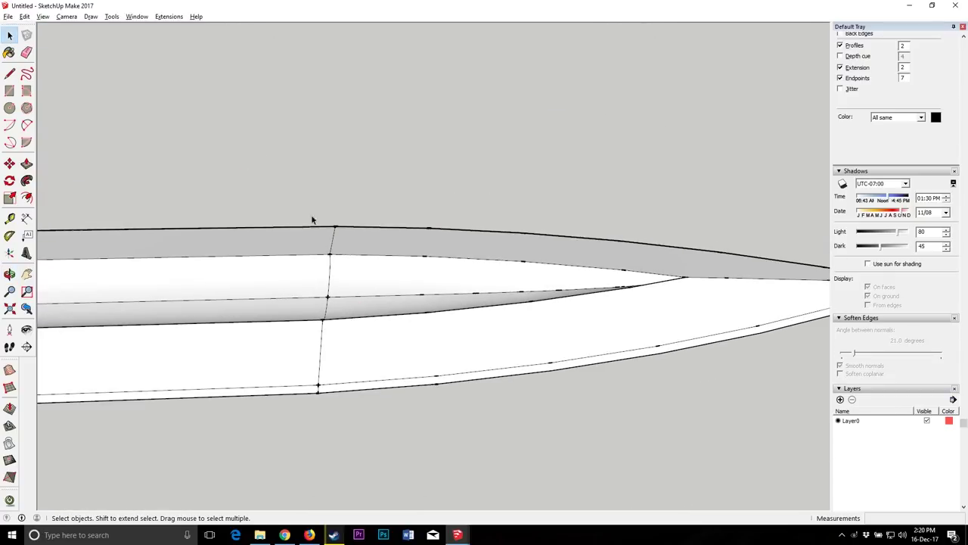
{"action": "scroll", "coordinate": [369, 219], "scroll_direction": "down", "scroll_amount": 1}
{"action": "scroll", "coordinate": [286, 182], "scroll_direction": "down", "scroll_amount": 2}
{"action": "left_click_drag", "start_coordinate": [275, 179], "coordinate": [707, 335]}
{"action": "left_click", "coordinate": [10, 275]}
{"action": "scroll", "coordinate": [290, 288], "scroll_direction": "up", "scroll_amount": 1}
{"action": "left_click_drag", "start_coordinate": [291, 286], "coordinate": [303, 338]}
{"action": "key", "text": "m"}
Step: Flip the copied tip half upside down and move it by its corner onto the blade's open underside at the joint
{"action": "right_click", "coordinate": [346, 338]}
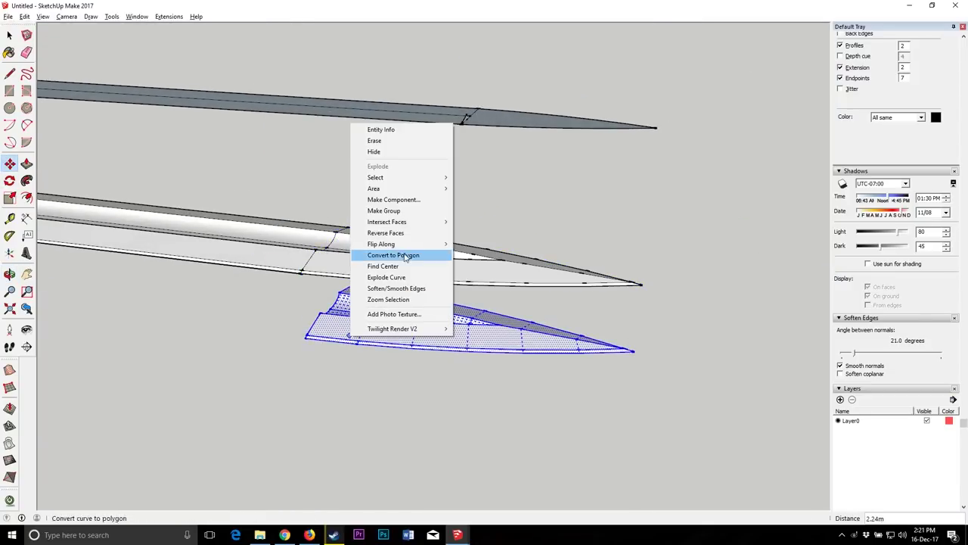
{"action": "mouse_move", "coordinate": [409, 244]}
{"action": "left_click", "coordinate": [488, 266]}
{"action": "scroll", "coordinate": [326, 340], "scroll_direction": "up", "scroll_amount": 6}
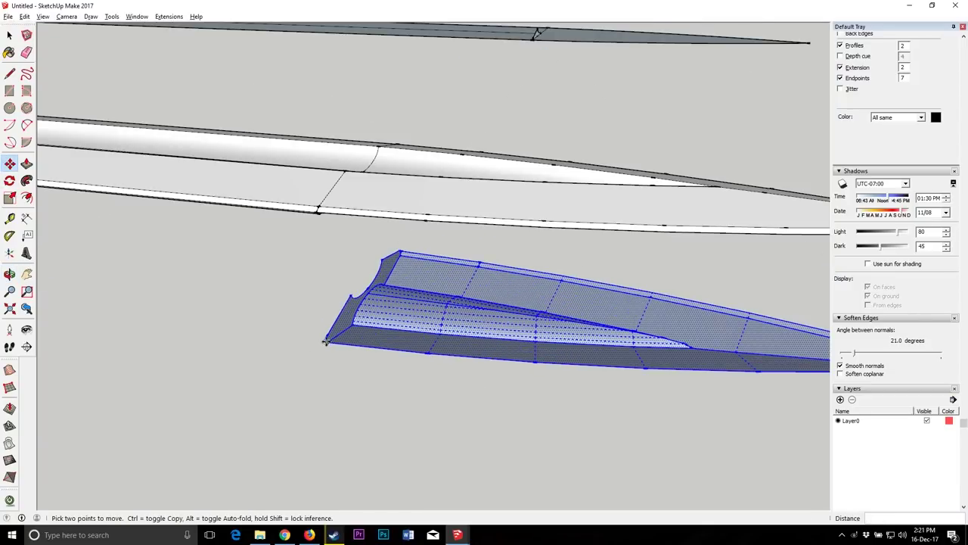
{"action": "left_click", "coordinate": [178, 341]}
{"action": "scroll", "coordinate": [178, 341], "scroll_direction": "down", "scroll_amount": 3}
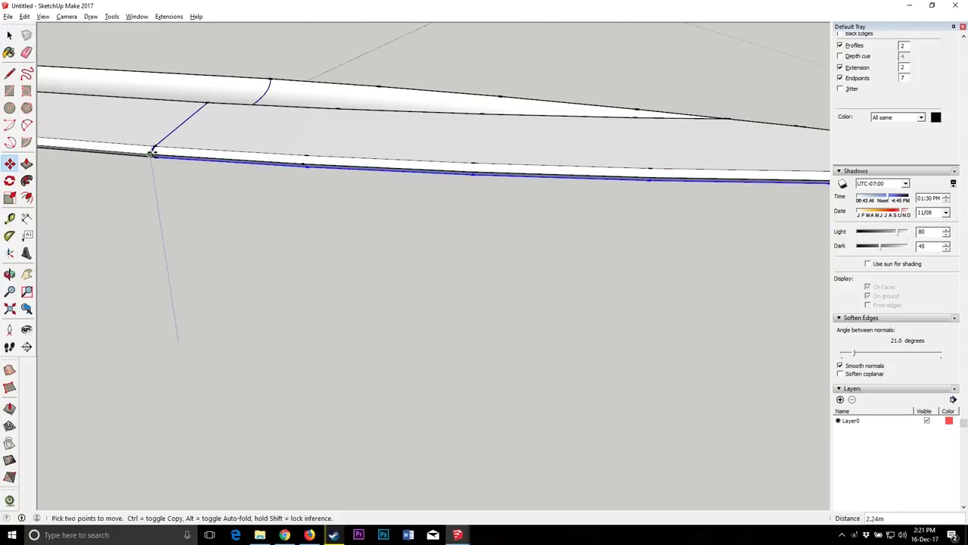
{"action": "left_click", "coordinate": [151, 155]}
{"action": "left_click", "coordinate": [9, 34]}
{"action": "left_click", "coordinate": [68, 212]}
Step: Delete the leftover geometry inside the blade at the tip joint
{"action": "left_click", "coordinate": [10, 274]}
{"action": "left_click_drag", "start_coordinate": [159, 185], "coordinate": [211, 159]}
{"action": "middle_click_drag", "start_coordinate": [210, 159], "coordinate": [339, 103]}
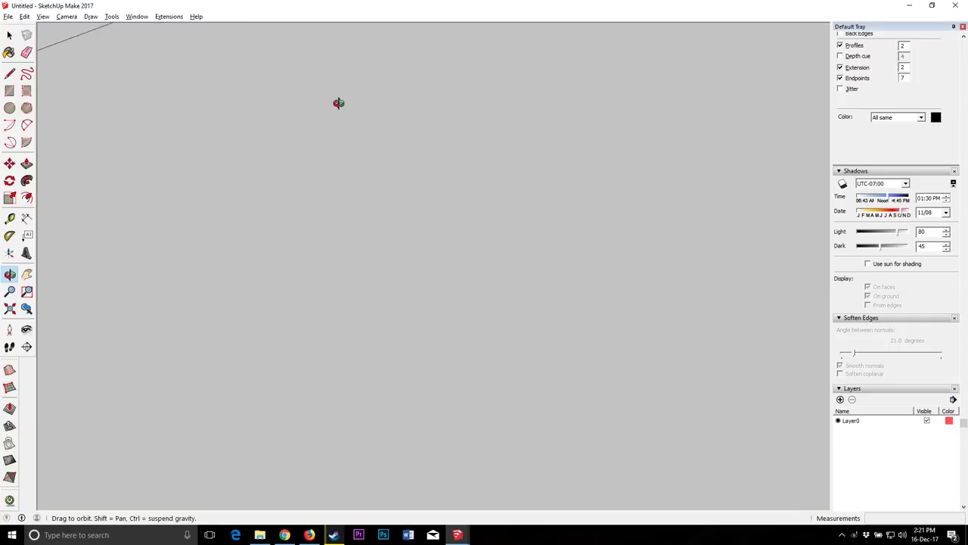
{"action": "middle_click_drag", "start_coordinate": [378, 161], "coordinate": [319, 278]}
{"action": "key", "text": "Delete"}
{"action": "scroll", "coordinate": [420, 220], "scroll_direction": "down", "scroll_amount": 5}
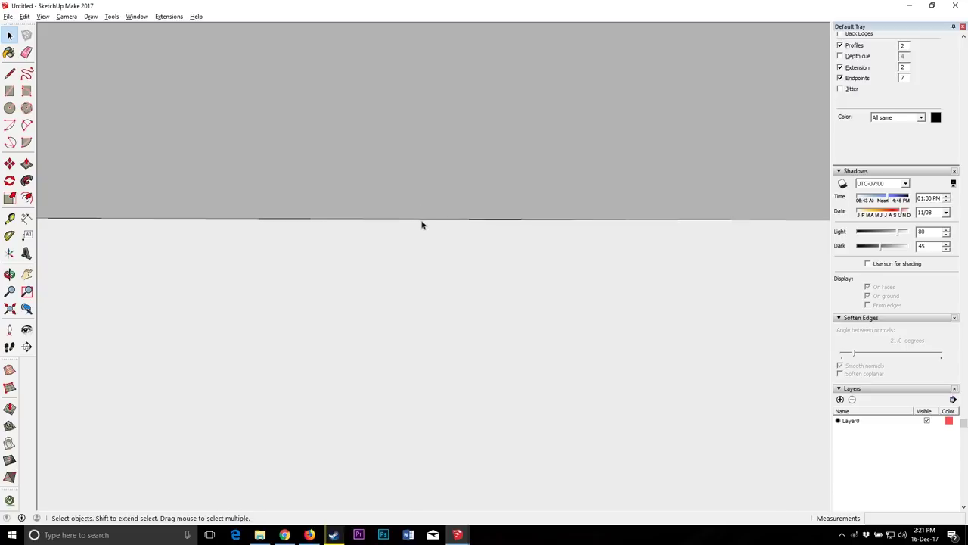
Step: Soften the seam edges between the blade body and the tip with an angle between normals of 22.8 degrees
{"action": "middle_click_drag", "start_coordinate": [119, 222], "coordinate": [439, 261]}
{"action": "left_click", "coordinate": [10, 35]}
{"action": "left_click_drag", "start_coordinate": [854, 353], "coordinate": [855, 353]}
{"action": "scroll", "coordinate": [505, 235], "scroll_direction": "down", "scroll_amount": 3}
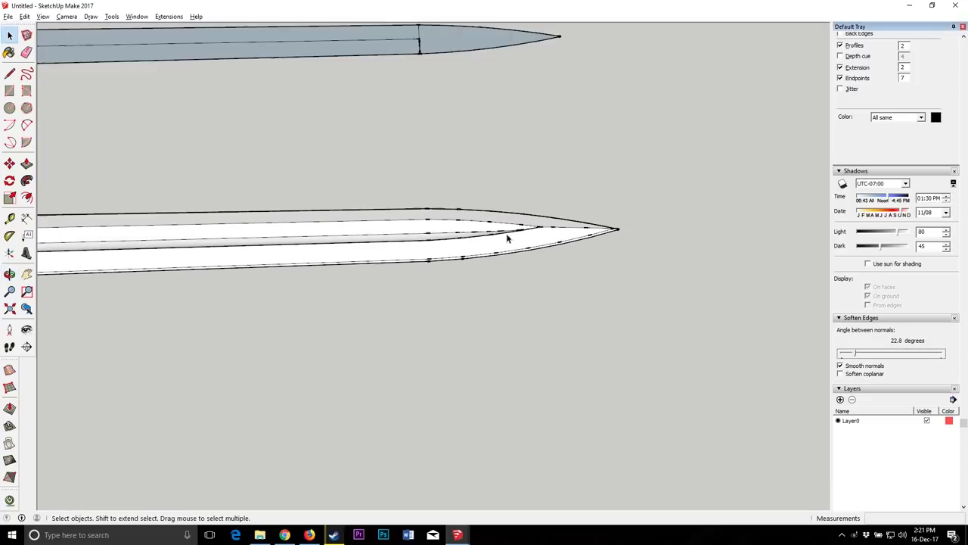
Step: Inspect the joined blade from above and show it in the standard top view
{"action": "left_click", "coordinate": [9, 274]}
{"action": "left_click_drag", "start_coordinate": [335, 296], "coordinate": [469, 197]}
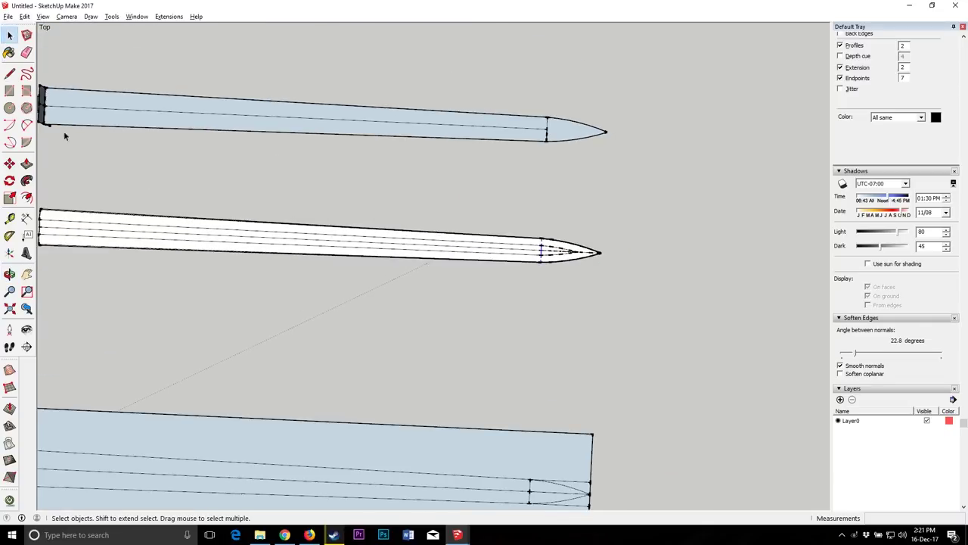
{"action": "scroll", "coordinate": [584, 266], "scroll_direction": "down", "scroll_amount": 2}
{"action": "scroll", "coordinate": [526, 243], "scroll_direction": "up", "scroll_amount": 3}
{"action": "scroll", "coordinate": [500, 240], "scroll_direction": "down", "scroll_amount": 2}
{"action": "scroll", "coordinate": [218, 233], "scroll_direction": "up", "scroll_amount": 2}
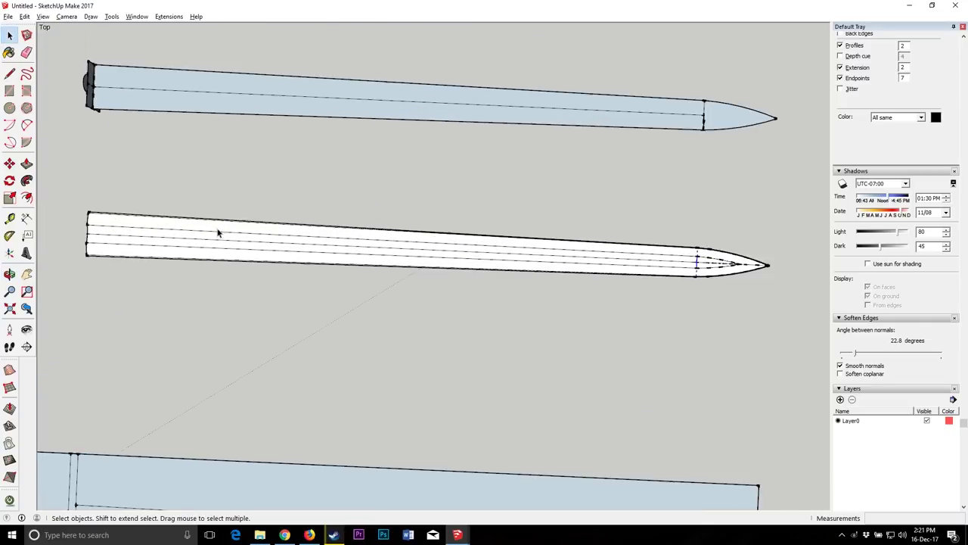
{"action": "left_click", "coordinate": [9, 273]}
{"action": "left_click_drag", "start_coordinate": [335, 277], "coordinate": [287, 283]}
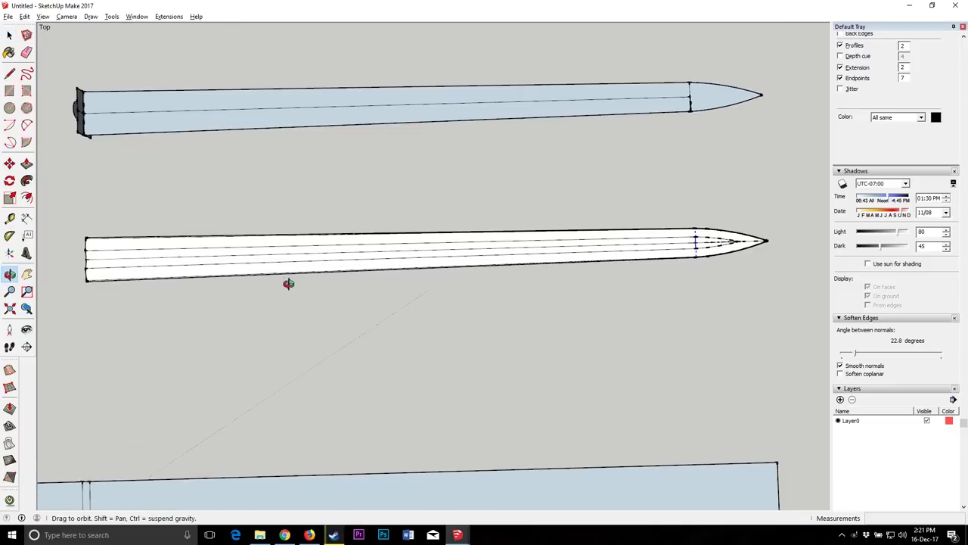
{"action": "left_click_drag", "start_coordinate": [636, 248], "coordinate": [717, 277]}
{"action": "left_click", "coordinate": [717, 276]}
{"action": "left_click", "coordinate": [66, 16]}
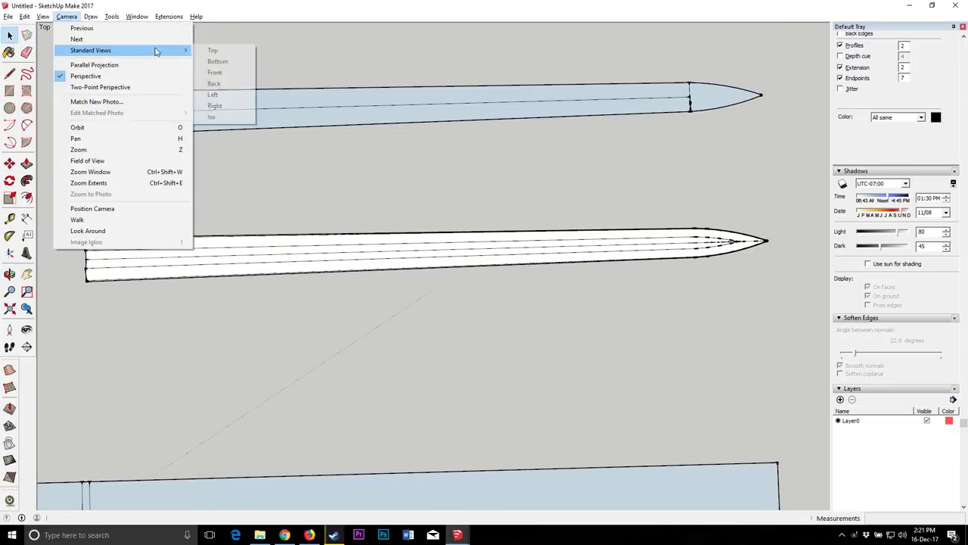
{"action": "left_click", "coordinate": [214, 50]}
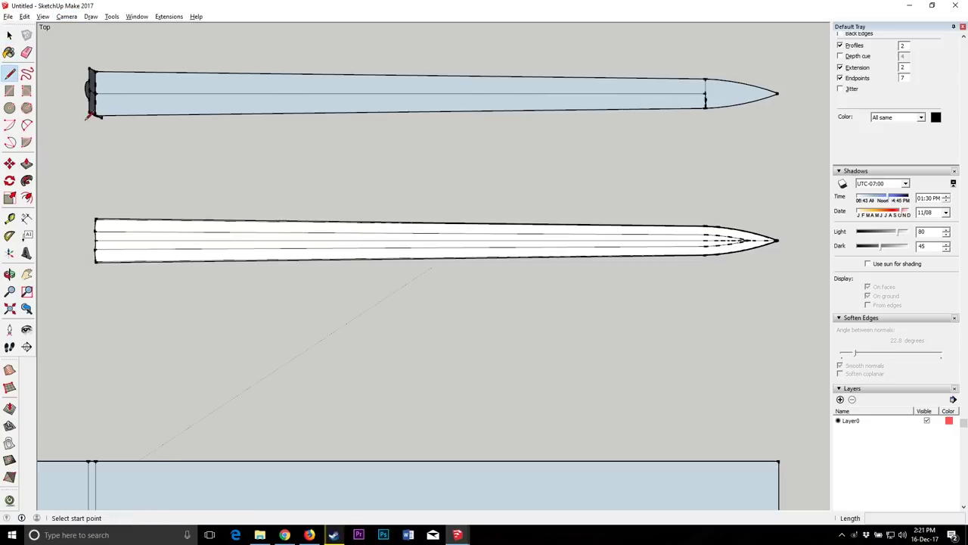
Step: Soften the long center line running along the blade's fuller with an angle between normals of 21.0 degrees
{"action": "left_click", "coordinate": [9, 35]}
{"action": "left_click_drag", "start_coordinate": [67, 144], "coordinate": [727, 254]}
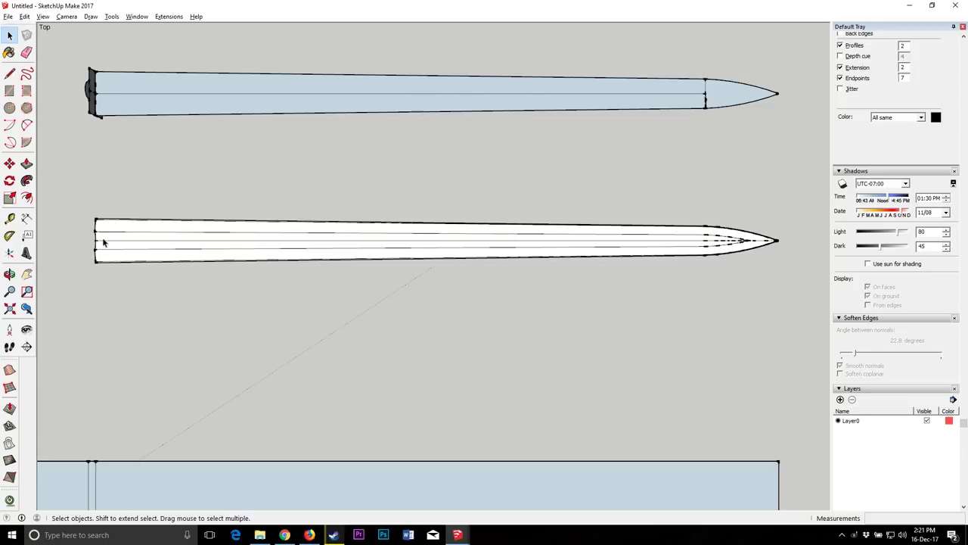
{"action": "left_click_drag", "start_coordinate": [128, 244], "coordinate": [745, 250]}
{"action": "scroll", "coordinate": [745, 245], "scroll_direction": "up", "scroll_amount": 8}
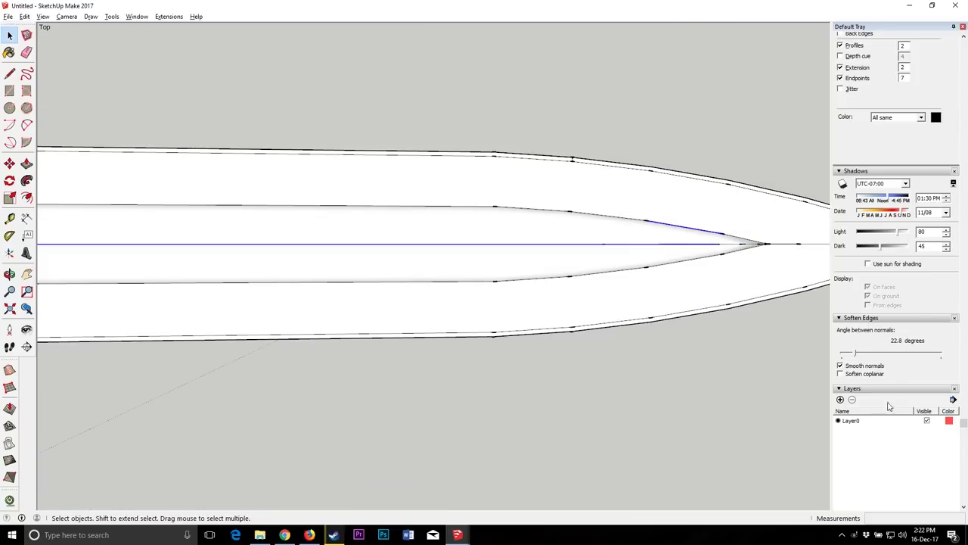
{"action": "left_click_drag", "start_coordinate": [852, 355], "coordinate": [856, 357]}
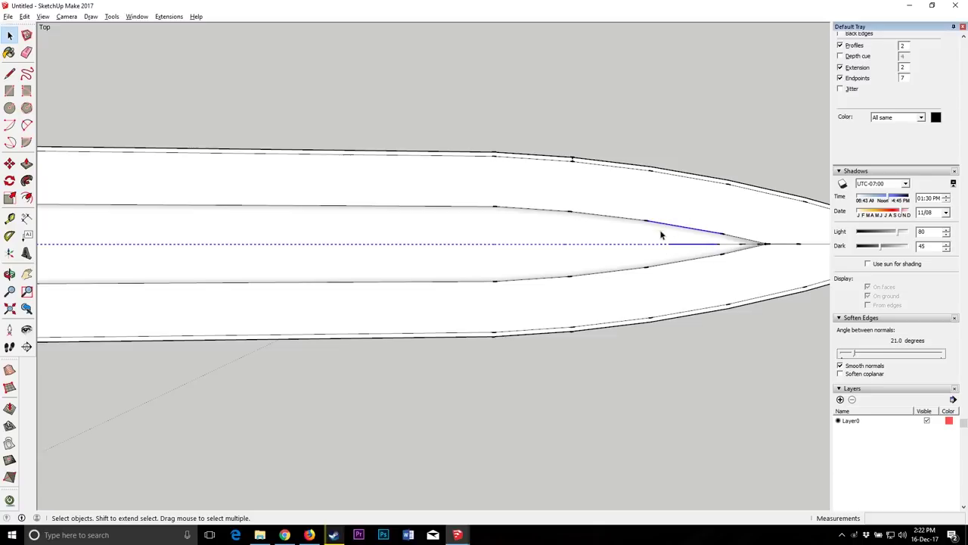
Step: Soften the remaining center-line segments at the pointed end of the fuller with an angle between normals of 73.1 degrees
{"action": "left_click_drag", "start_coordinate": [660, 232], "coordinate": [771, 256]}
{"action": "left_click_drag", "start_coordinate": [856, 354], "coordinate": [862, 358]}
{"action": "scroll", "coordinate": [662, 256], "scroll_direction": "down", "scroll_amount": 5}
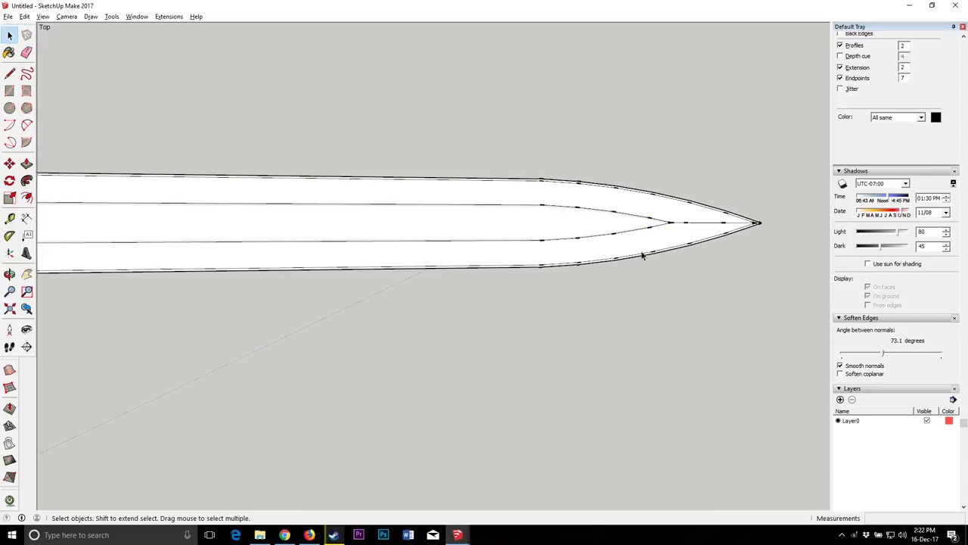
Step: Turn off the Endpoints and Extension edge effects in the model's style
{"action": "left_click", "coordinate": [10, 273]}
{"action": "mouse_move", "coordinate": [220, 235]}
{"action": "left_mouse_down"}
{"action": "mouse_move", "coordinate": [404, 182]}
{"action": "mouse_move", "coordinate": [348, 95]}
{"action": "mouse_move", "coordinate": [238, 234]}
{"action": "left_mouse_up"}
{"action": "scroll", "coordinate": [141, 291], "scroll_direction": "up", "scroll_amount": 6}
{"action": "left_click_drag", "start_coordinate": [141, 302], "coordinate": [469, 303]}
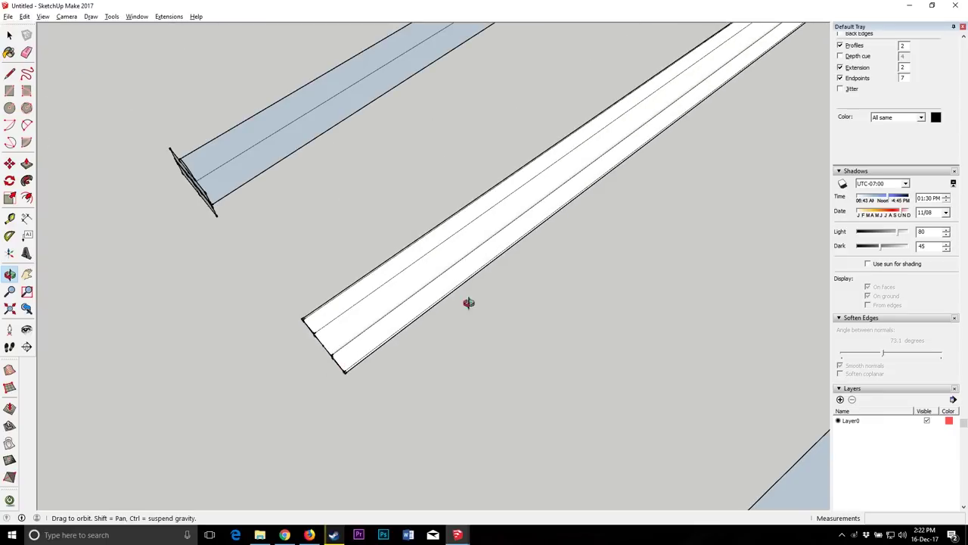
{"action": "scroll", "coordinate": [966, 372], "scroll_direction": "up", "scroll_amount": 5}
{"action": "left_click", "coordinate": [840, 320]}
{"action": "left_click", "coordinate": [840, 309]}
{"action": "left_click_drag", "start_coordinate": [342, 237], "coordinate": [564, 371]}
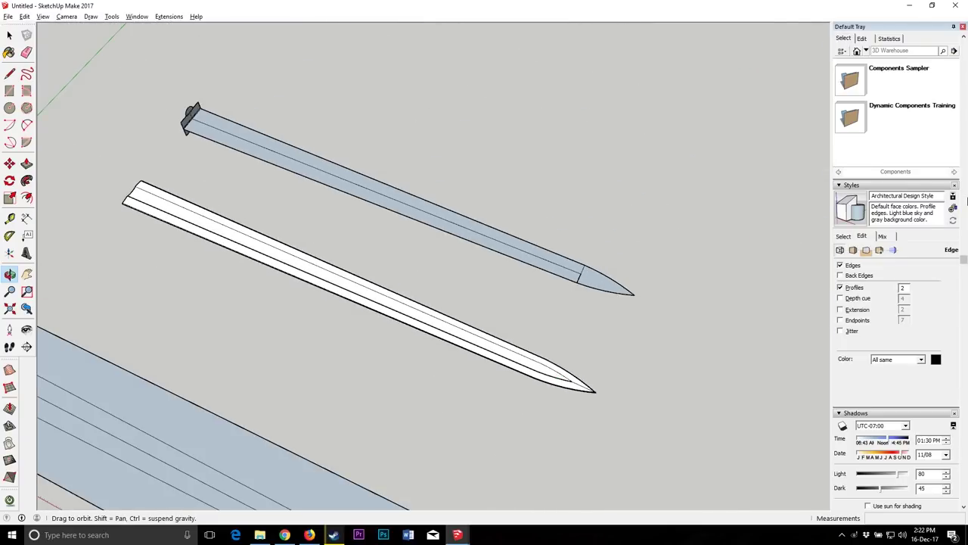
Step: Look through the style's watermark, background and face settings for options affecting how the blade is displayed
{"action": "scroll", "coordinate": [928, 255], "scroll_direction": "up", "scroll_amount": 3}
{"action": "scroll", "coordinate": [928, 255], "scroll_direction": "down", "scroll_amount": 3}
{"action": "left_click", "coordinate": [845, 238]}
{"action": "left_click", "coordinate": [864, 237]}
{"action": "left_click", "coordinate": [879, 253]}
{"action": "left_click", "coordinate": [867, 252]}
{"action": "left_click", "coordinate": [854, 252]}
{"action": "scroll", "coordinate": [967, 215], "scroll_direction": "down", "scroll_amount": 2}
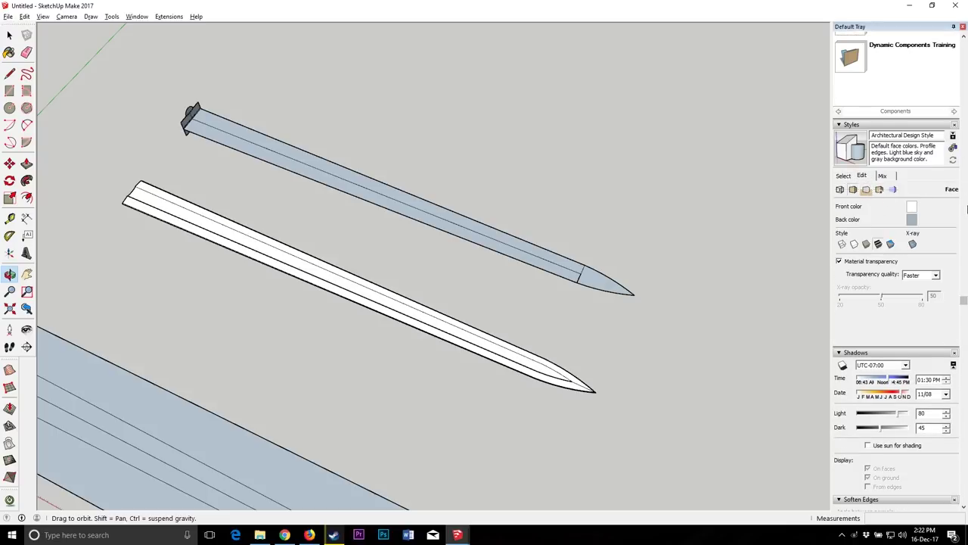
{"action": "scroll", "coordinate": [967, 198], "scroll_direction": "down", "scroll_amount": 6}
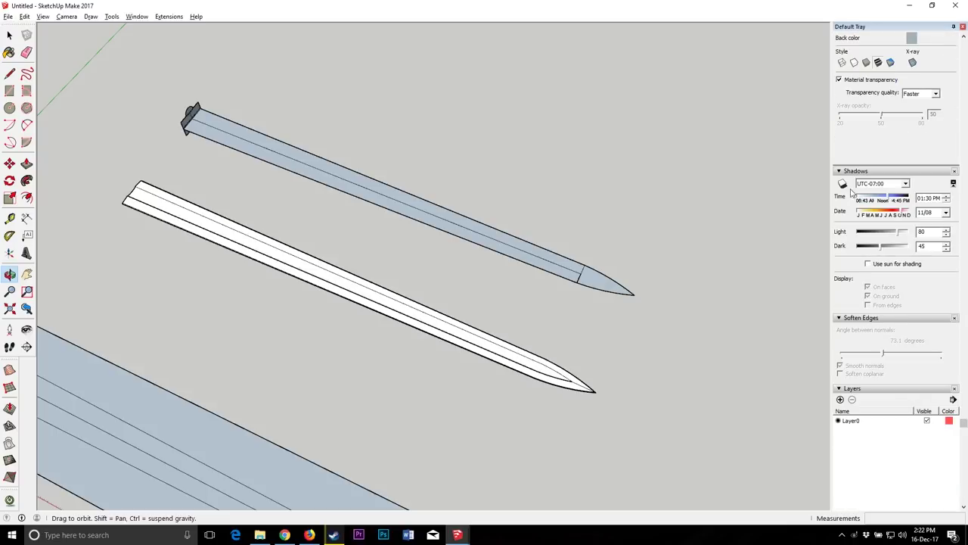
Step: Enable the use of the sun for shading and check the effect on the blade's surfaces
{"action": "left_click", "coordinate": [868, 264]}
{"action": "mouse_move", "coordinate": [477, 311]}
{"action": "left_mouse_down"}
{"action": "mouse_move", "coordinate": [510, 355]}
{"action": "mouse_move", "coordinate": [210, 207]}
{"action": "mouse_move", "coordinate": [217, 106]}
{"action": "mouse_move", "coordinate": [413, 253]}
{"action": "mouse_move", "coordinate": [391, 247]}
{"action": "mouse_move", "coordinate": [413, 268]}
{"action": "mouse_move", "coordinate": [313, 255]}
{"action": "mouse_move", "coordinate": [460, 162]}
{"action": "mouse_move", "coordinate": [314, 143]}
{"action": "mouse_move", "coordinate": [416, 239]}
{"action": "left_mouse_up"}
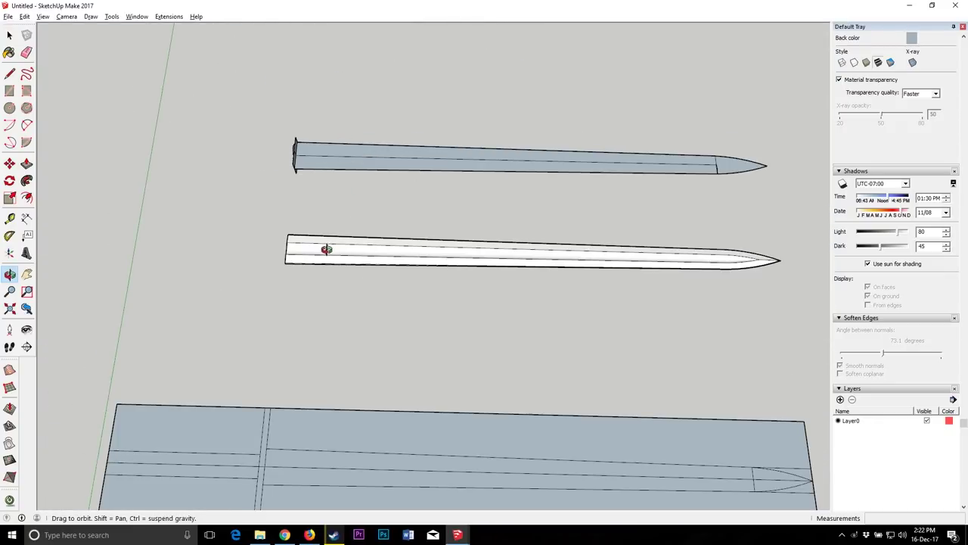
{"action": "left_click_drag", "start_coordinate": [302, 255], "coordinate": [368, 281]}
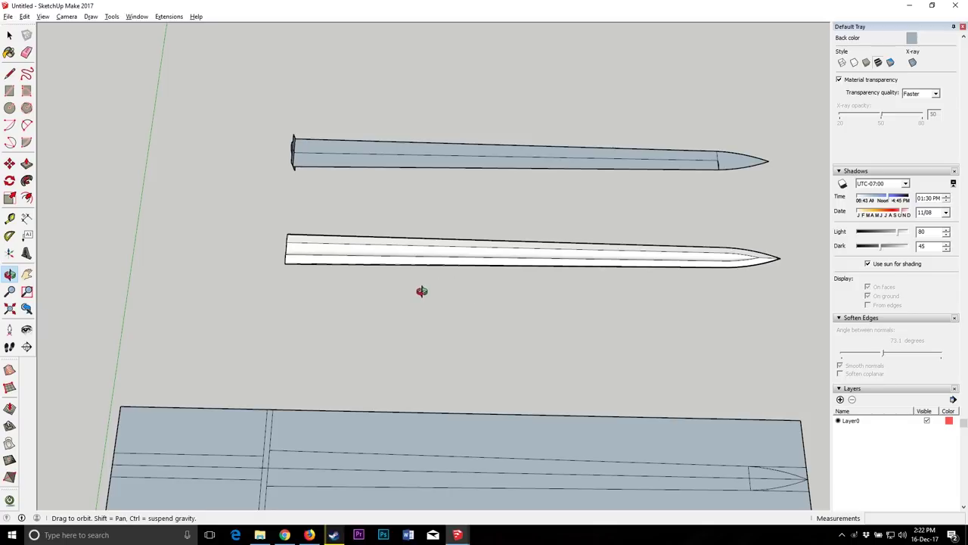
{"action": "scroll", "coordinate": [368, 260], "scroll_direction": "down", "scroll_amount": 2}
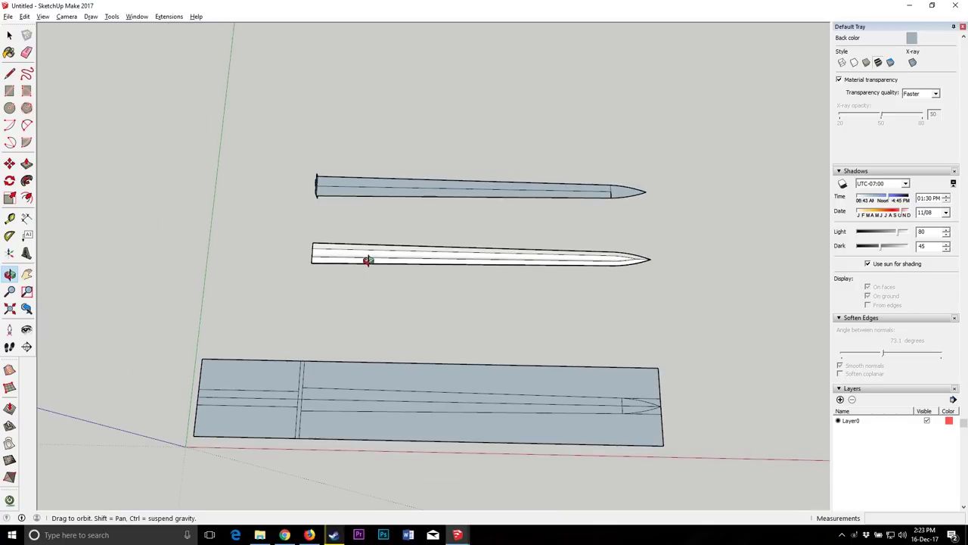
Step: Make a group from the whole finished white blade
{"action": "left_click", "coordinate": [9, 35]}
{"action": "left_click_drag", "start_coordinate": [281, 212], "coordinate": [743, 327]}
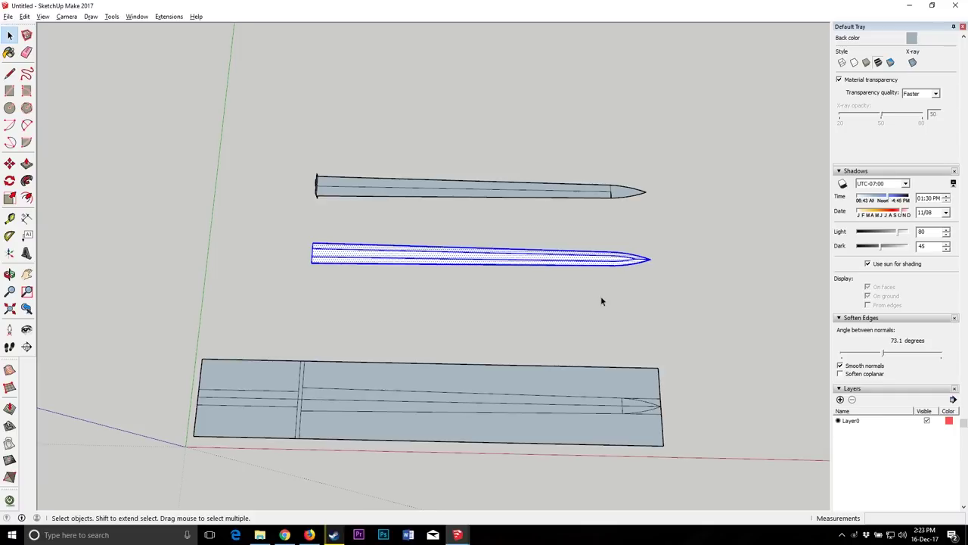
{"action": "right_click", "coordinate": [396, 252]}
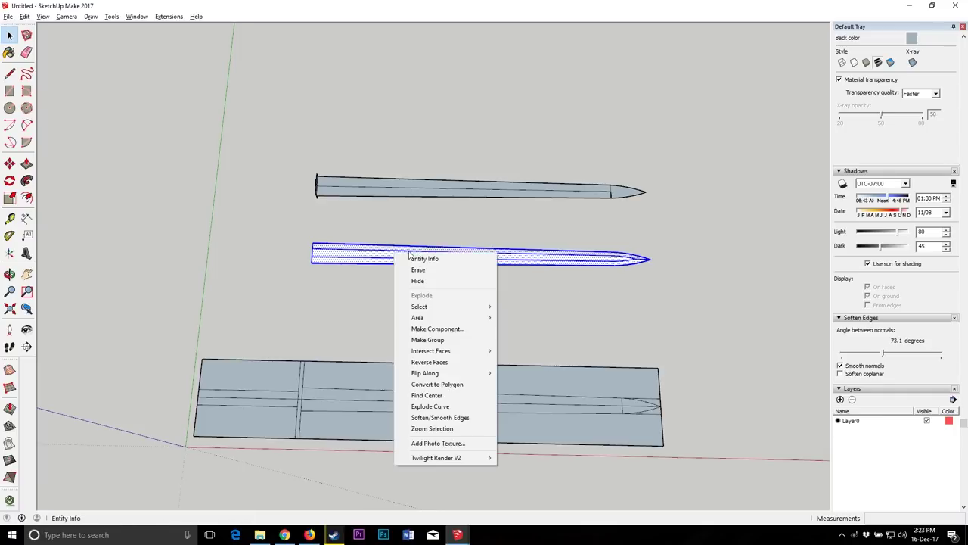
{"action": "left_click", "coordinate": [427, 344]}
{"action": "scroll", "coordinate": [332, 233], "scroll_direction": "up", "scroll_amount": 3}
{"action": "left_click", "coordinate": [343, 293]}
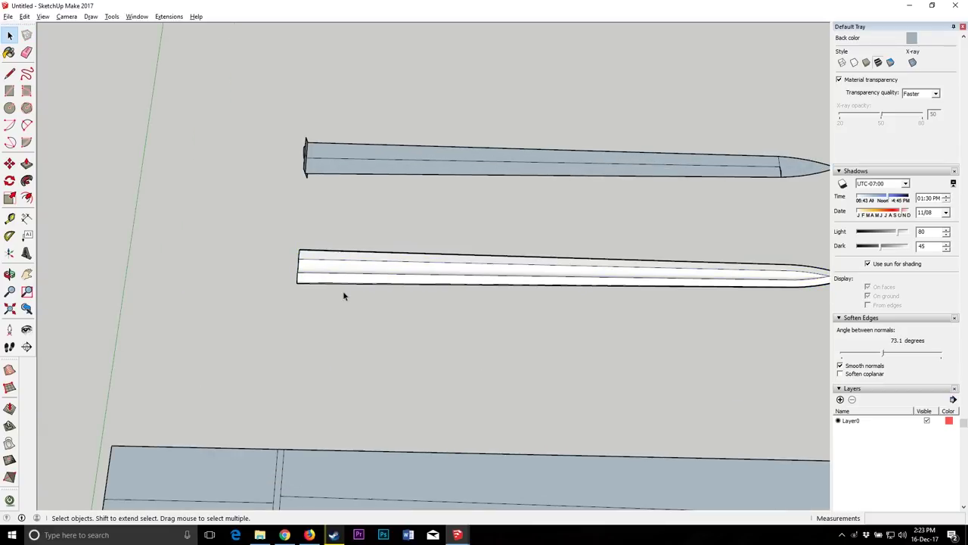
Step: Erase the center-line segment crossing the narrow crossguard strip on the template and select the strip's face
{"action": "scroll", "coordinate": [405, 236], "scroll_direction": "down", "scroll_amount": 3}
{"action": "scroll", "coordinate": [344, 333], "scroll_direction": "up", "scroll_amount": 6}
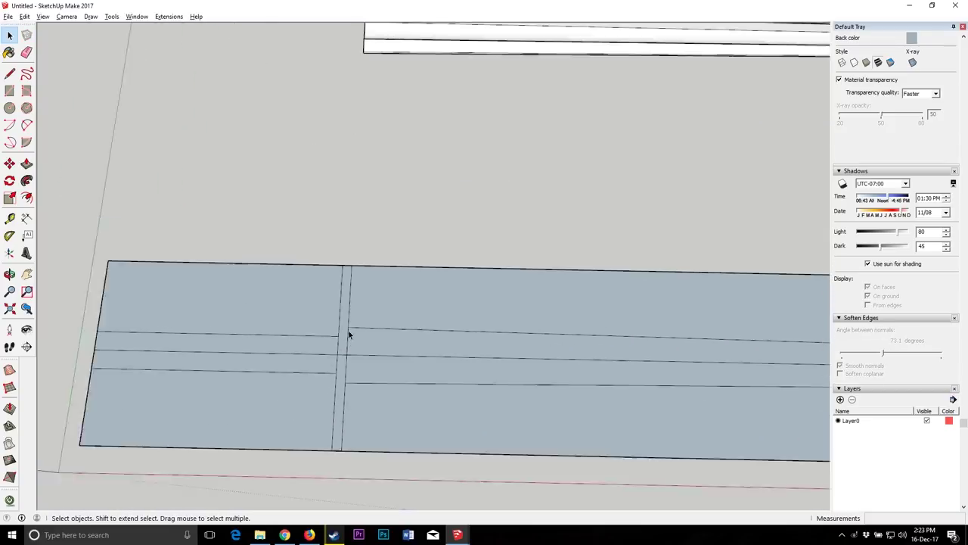
{"action": "left_click", "coordinate": [27, 52]}
{"action": "left_click", "coordinate": [329, 291]}
{"action": "scroll", "coordinate": [315, 252], "scroll_direction": "down", "scroll_amount": 3}
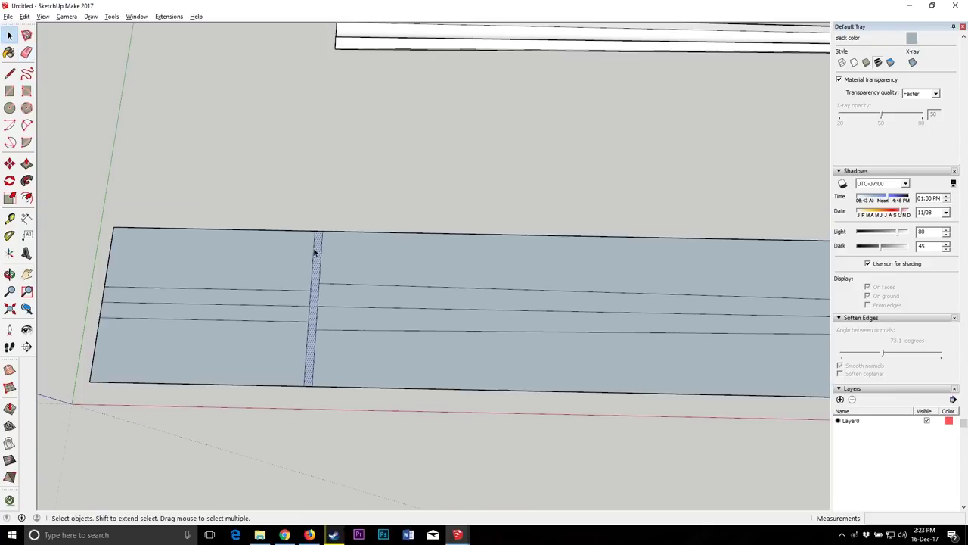
Step: Copy the crossguard strip about 37.44 m away from the template, beside the base end of the finished blade
{"action": "left_click", "coordinate": [9, 162]}
{"action": "key", "text": "ctrl"}
{"action": "left_click", "coordinate": [313, 385]}
{"action": "scroll", "coordinate": [315, 386], "scroll_direction": "down", "scroll_amount": 5}
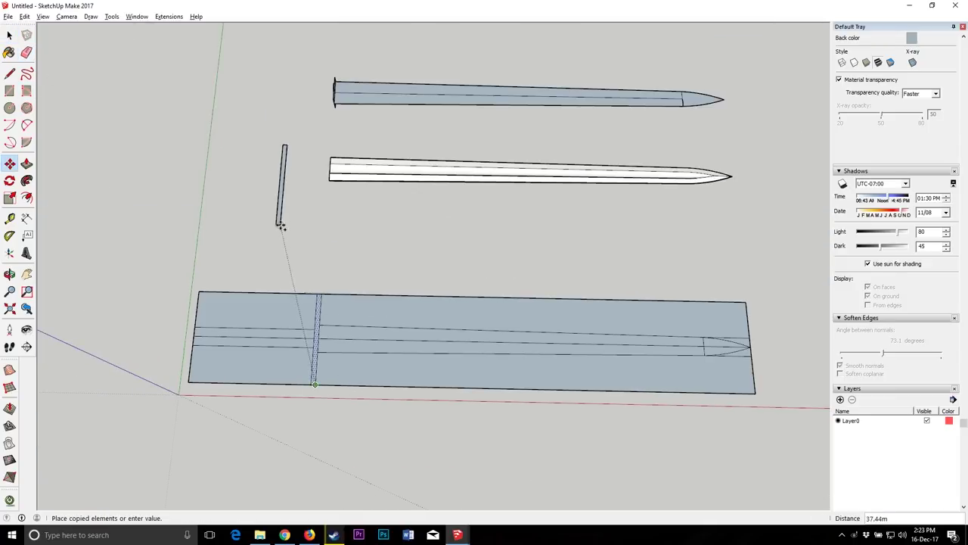
{"action": "left_click", "coordinate": [280, 225]}
Step: Extrude the copied crossguard strip 1.00 m with Push/Pull
{"action": "scroll", "coordinate": [357, 160], "scroll_direction": "up", "scroll_amount": 4}
{"action": "left_click", "coordinate": [9, 274]}
{"action": "left_click_drag", "start_coordinate": [326, 363], "coordinate": [393, 236]}
{"action": "left_click", "coordinate": [26, 162]}
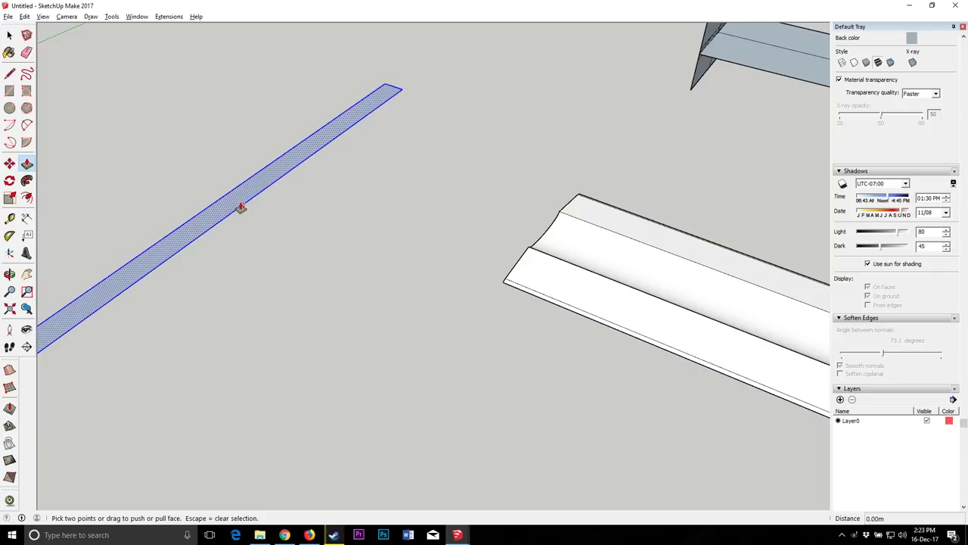
{"action": "left_click", "coordinate": [238, 205]}
{"action": "scroll", "coordinate": [238, 197], "scroll_direction": "down", "scroll_amount": 2}
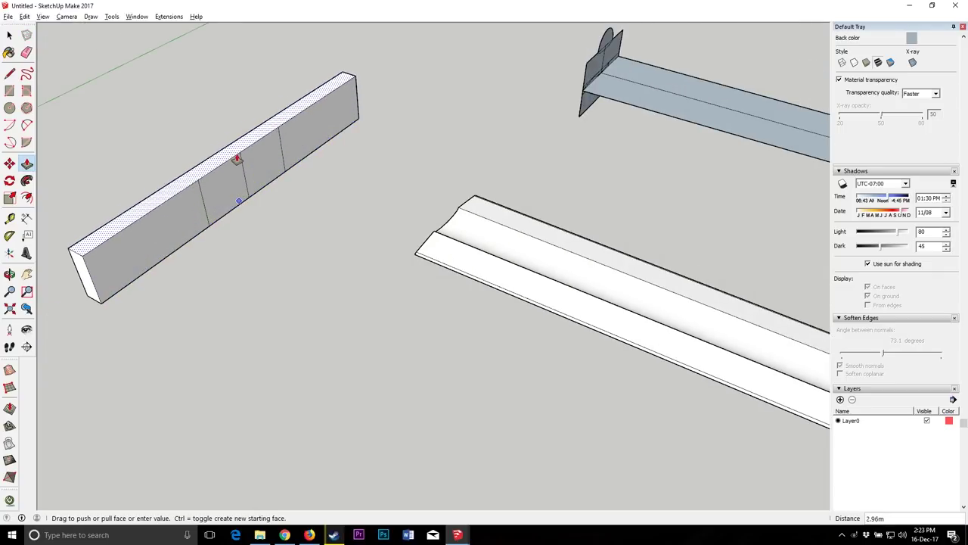
{"action": "key", "text": "Return"}
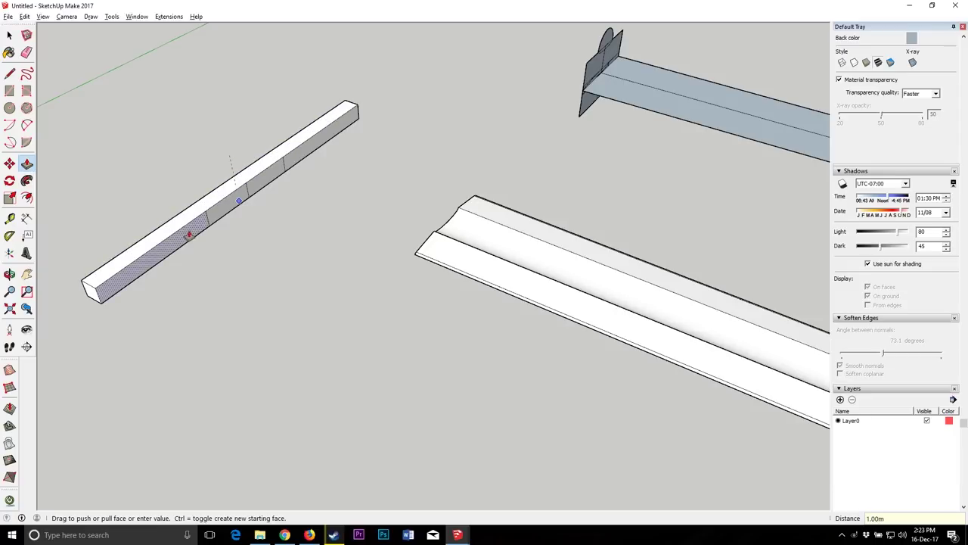
Step: Draw a 20.00 m center line lengthwise along the side face of the crossguard bar
{"action": "left_click", "coordinate": [9, 73]}
{"action": "left_click", "coordinate": [98, 295]}
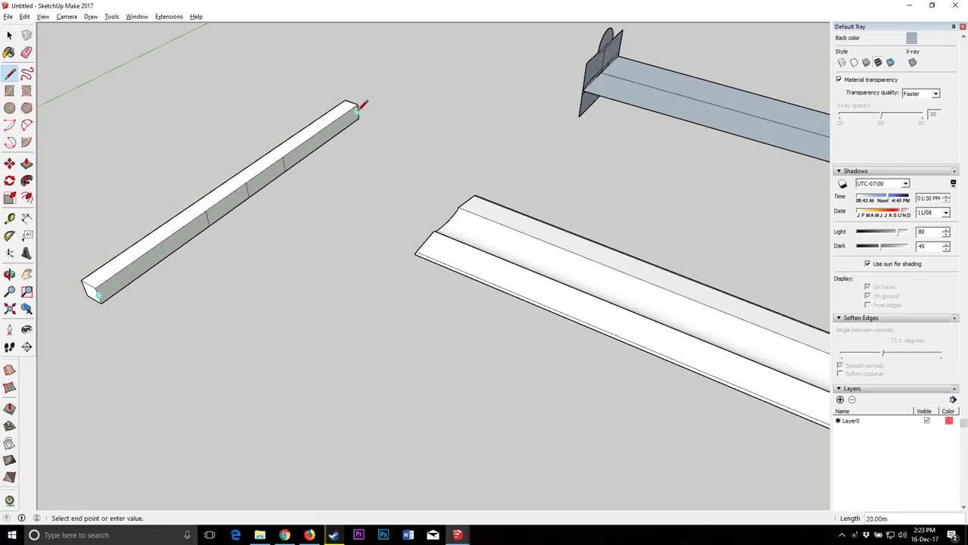
Step: Open the blade group for editing and split its base end face with a 0.10 m line across the thin middle
{"action": "left_click", "coordinate": [9, 274]}
{"action": "left_click_drag", "start_coordinate": [229, 208], "coordinate": [497, 111]}
{"action": "scroll", "coordinate": [499, 113], "scroll_direction": "up", "scroll_amount": 3}
{"action": "double_click", "coordinate": [511, 237]}
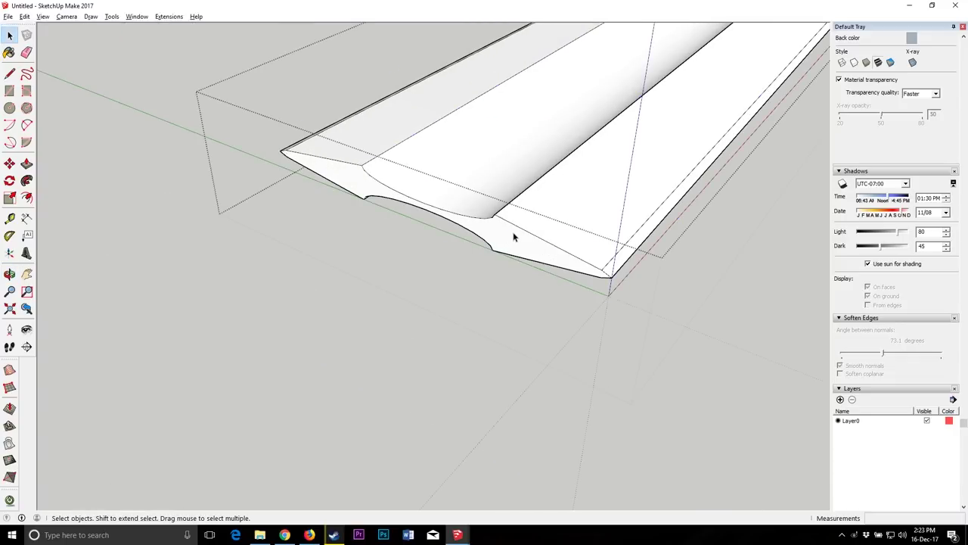
{"action": "left_click", "coordinate": [510, 238]}
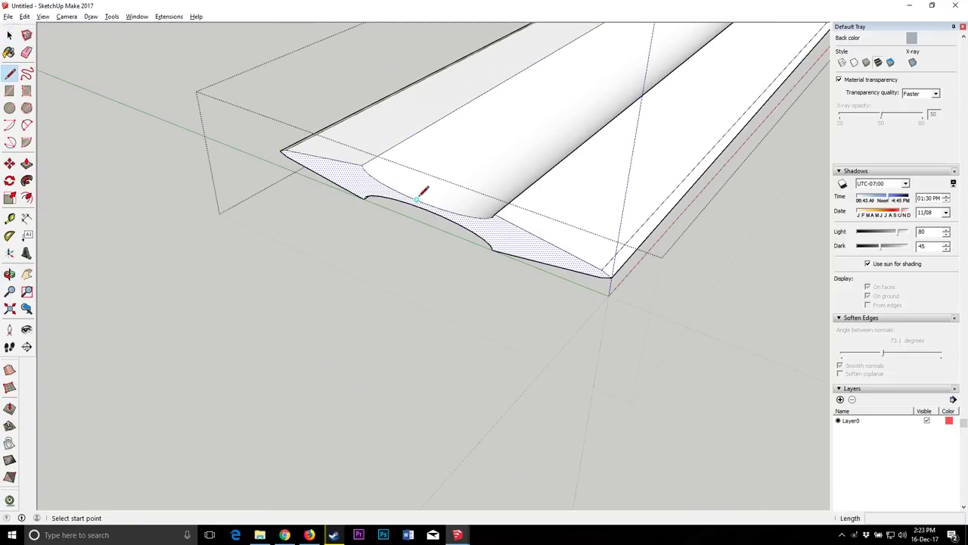
{"action": "scroll", "coordinate": [426, 201], "scroll_direction": "up", "scroll_amount": 2}
{"action": "left_click", "coordinate": [427, 206]}
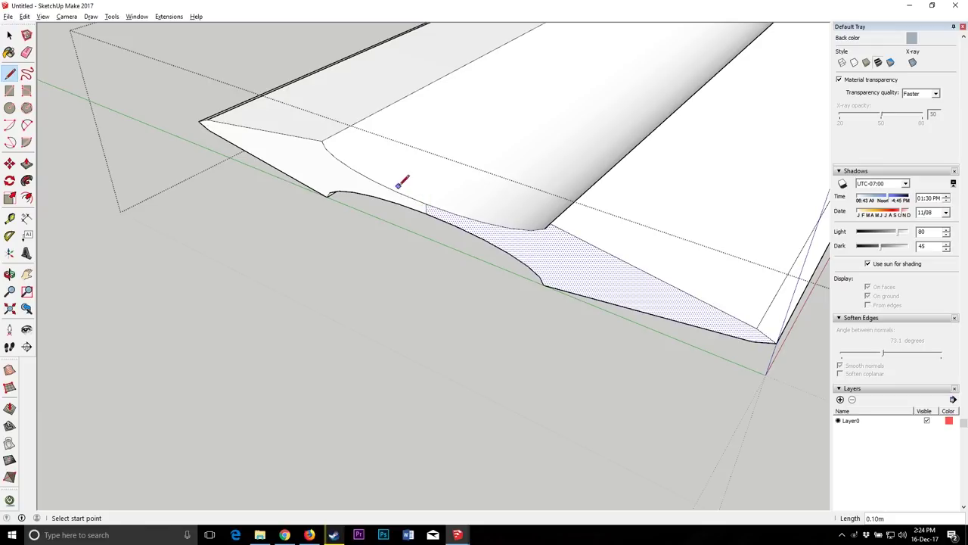
Step: Select both halves of the blade's end face, copy them to the clipboard and leave the blade group
{"action": "key", "text": "space"}
{"action": "left_click", "coordinate": [304, 164], "text": "shift"}
{"action": "left_click", "coordinate": [30, 16]}
{"action": "left_click", "coordinate": [39, 66]}
{"action": "left_click", "coordinate": [83, 249]}
Step: Paste the copied blade profile beside the crossguard bar and make it a group
{"action": "left_click", "coordinate": [6, 270]}
{"action": "scroll", "coordinate": [419, 210], "scroll_direction": "down", "scroll_amount": 5}
{"action": "left_click_drag", "start_coordinate": [637, 193], "coordinate": [516, 290]}
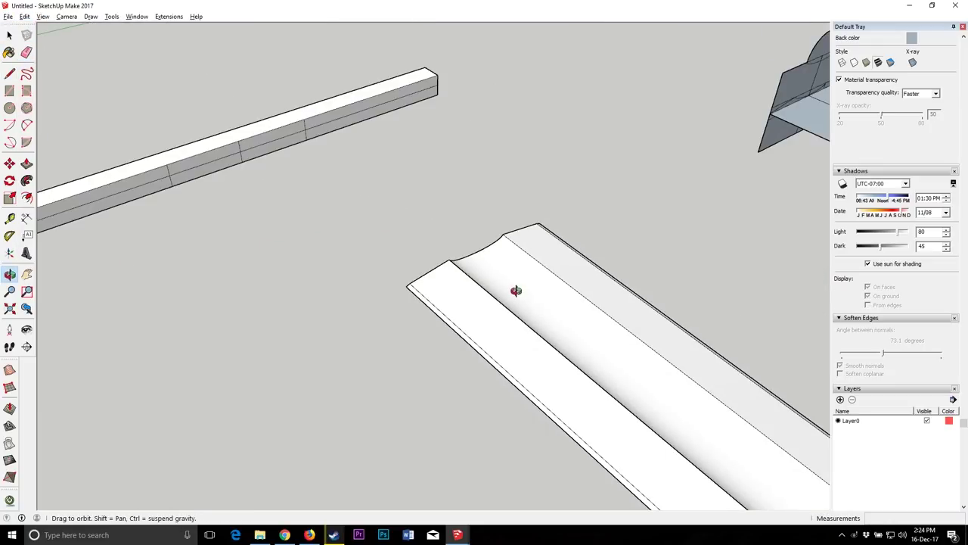
{"action": "left_click", "coordinate": [7, 16]}
{"action": "left_click", "coordinate": [8, 16]}
{"action": "left_click", "coordinate": [25, 16]}
{"action": "left_click", "coordinate": [45, 78]}
{"action": "left_click", "coordinate": [205, 233]}
{"action": "scroll", "coordinate": [157, 179], "scroll_direction": "up", "scroll_amount": 4}
{"action": "left_click", "coordinate": [9, 35]}
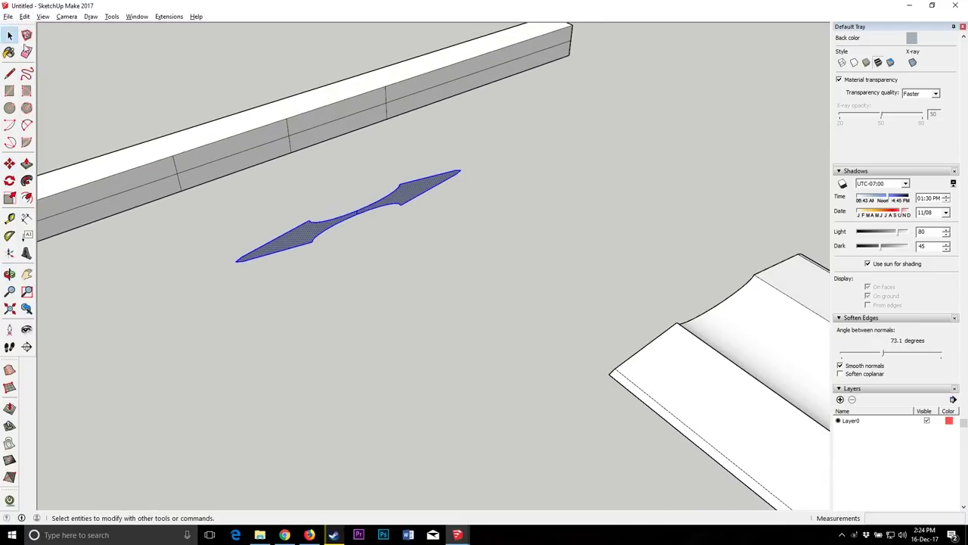
{"action": "right_click", "coordinate": [312, 234]}
{"action": "left_click", "coordinate": [347, 322]}
Step: Move the grouped blade profile by its midpoint onto the center of the crossguard bar's side face
{"action": "key", "text": "m"}
{"action": "left_click", "coordinate": [9, 163]}
{"action": "scroll", "coordinate": [330, 210], "scroll_direction": "up", "scroll_amount": 5}
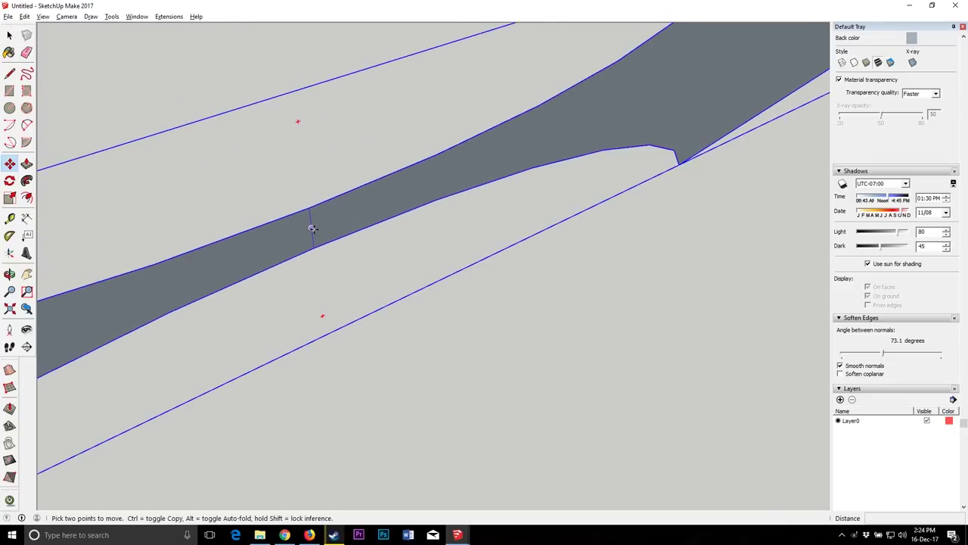
{"action": "left_click", "coordinate": [308, 225]}
{"action": "scroll", "coordinate": [309, 225], "scroll_direction": "down", "scroll_amount": 6}
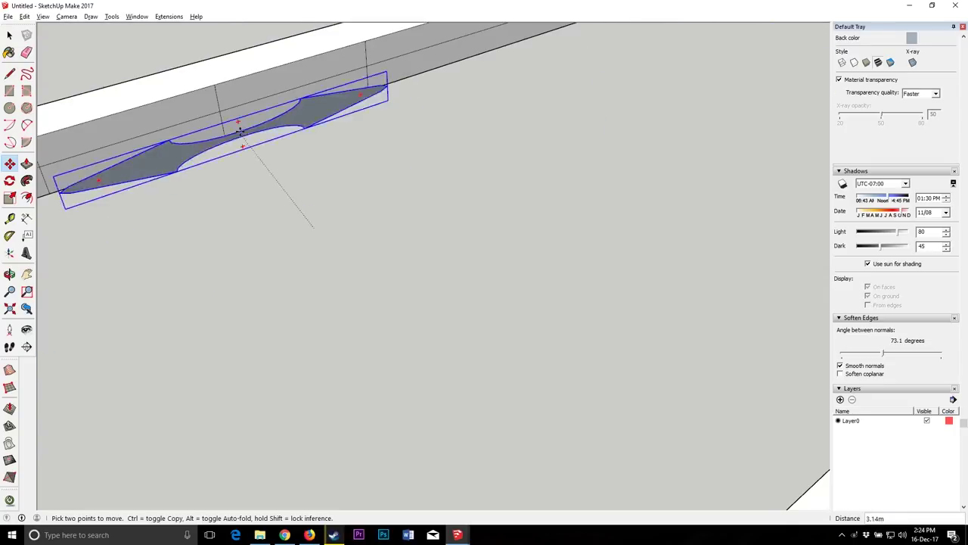
{"action": "scroll", "coordinate": [222, 102], "scroll_direction": "up", "scroll_amount": 6}
{"action": "left_click", "coordinate": [226, 123]}
{"action": "scroll", "coordinate": [292, 137], "scroll_direction": "down", "scroll_amount": 8}
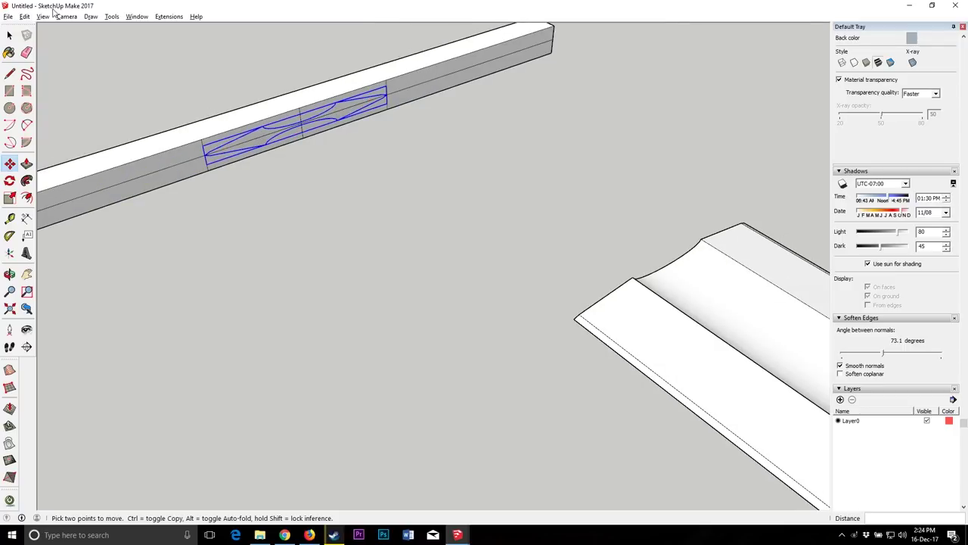
{"action": "key", "text": "space"}
{"action": "left_click", "coordinate": [99, 115]}
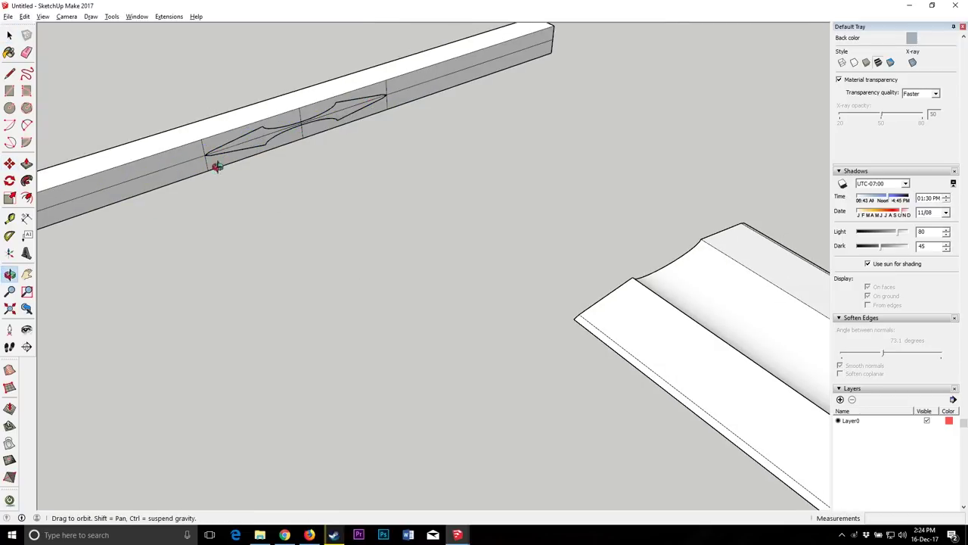
Step: Erase the leftover division line across the opposite side face of the crossguard bar and return to the profile side
{"action": "scroll", "coordinate": [213, 170], "scroll_direction": "down", "scroll_amount": 3}
{"action": "left_click_drag", "start_coordinate": [594, 282], "coordinate": [553, 279]}
{"action": "scroll", "coordinate": [553, 279], "scroll_direction": "down", "scroll_amount": 3}
{"action": "scroll", "coordinate": [363, 191], "scroll_direction": "up", "scroll_amount": 6}
{"action": "mouse_move", "coordinate": [385, 189]}
{"action": "left_mouse_down"}
{"action": "mouse_move", "coordinate": [535, 204]}
{"action": "mouse_move", "coordinate": [620, 96]}
{"action": "mouse_move", "coordinate": [649, 203]}
{"action": "mouse_move", "coordinate": [367, 136]}
{"action": "mouse_move", "coordinate": [244, 49]}
{"action": "mouse_move", "coordinate": [638, 190]}
{"action": "mouse_move", "coordinate": [620, 198]}
{"action": "left_mouse_up"}
{"action": "key", "text": "e"}
{"action": "scroll", "coordinate": [366, 225], "scroll_direction": "up", "scroll_amount": 2}
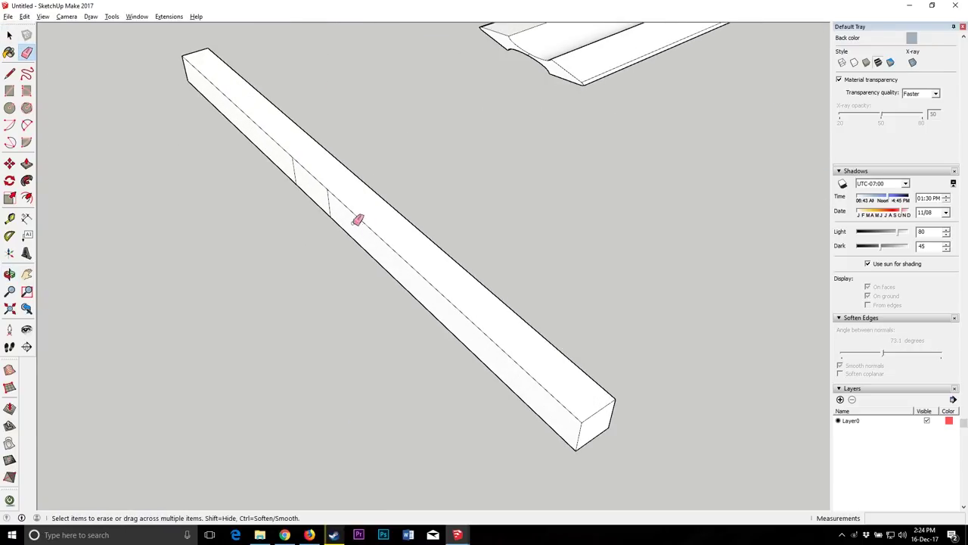
{"action": "key", "text": "p"}
{"action": "mouse_move", "coordinate": [463, 320]}
{"action": "left_mouse_down"}
{"action": "mouse_move", "coordinate": [171, 264]}
{"action": "mouse_move", "coordinate": [313, 193]}
{"action": "mouse_move", "coordinate": [427, 229]}
{"action": "mouse_move", "coordinate": [93, 115]}
{"action": "mouse_move", "coordinate": [439, 195]}
{"action": "left_mouse_up"}
{"action": "key", "text": "o"}
{"action": "left_click", "coordinate": [9, 36]}
{"action": "left_click", "coordinate": [27, 51]}
{"action": "key", "text": "o"}
{"action": "mouse_move", "coordinate": [108, 242]}
{"action": "left_mouse_down"}
{"action": "mouse_move", "coordinate": [421, 322]}
{"action": "mouse_move", "coordinate": [415, 276]}
{"action": "mouse_move", "coordinate": [475, 208]}
{"action": "mouse_move", "coordinate": [464, 217]}
{"action": "mouse_move", "coordinate": [432, 129]}
{"action": "left_mouse_up"}
{"action": "mouse_move", "coordinate": [493, 196]}
{"action": "left_mouse_down"}
{"action": "mouse_move", "coordinate": [506, 183]}
{"action": "mouse_move", "coordinate": [439, 179]}
{"action": "mouse_move", "coordinate": [486, 258]}
{"action": "left_mouse_up"}
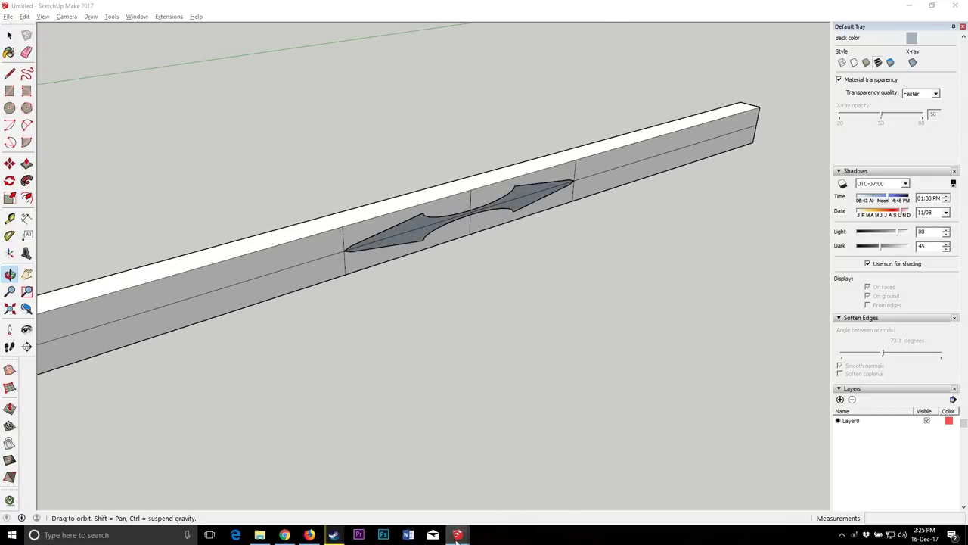
Step: Switch to the Shad sword collections model and examine the red-handled sword's crossguard, opening it to inspect its hooked end
{"action": "left_click", "coordinate": [457, 533]}
{"action": "left_click", "coordinate": [421, 492]}
{"action": "scroll", "coordinate": [227, 217], "scroll_direction": "up", "scroll_amount": 6}
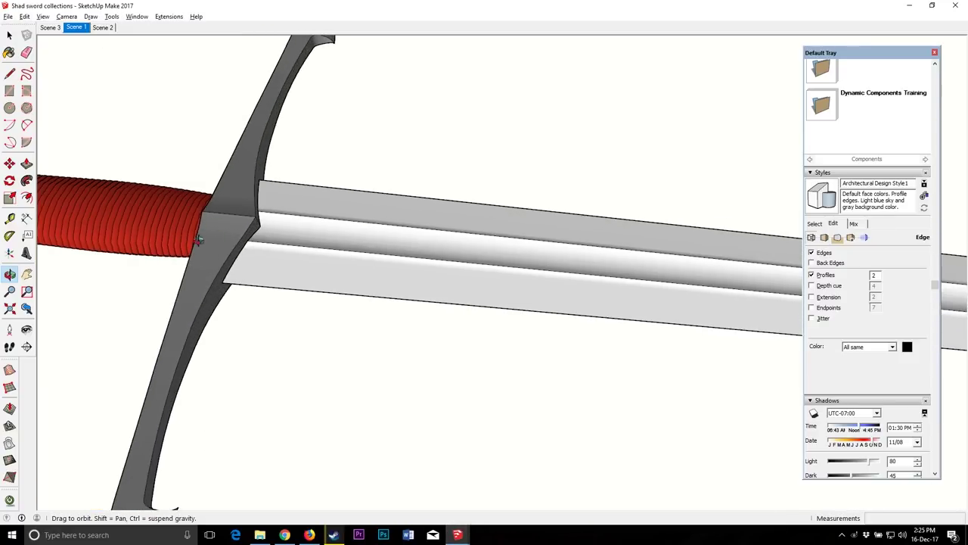
{"action": "scroll", "coordinate": [226, 211], "scroll_direction": "down", "scroll_amount": 4}
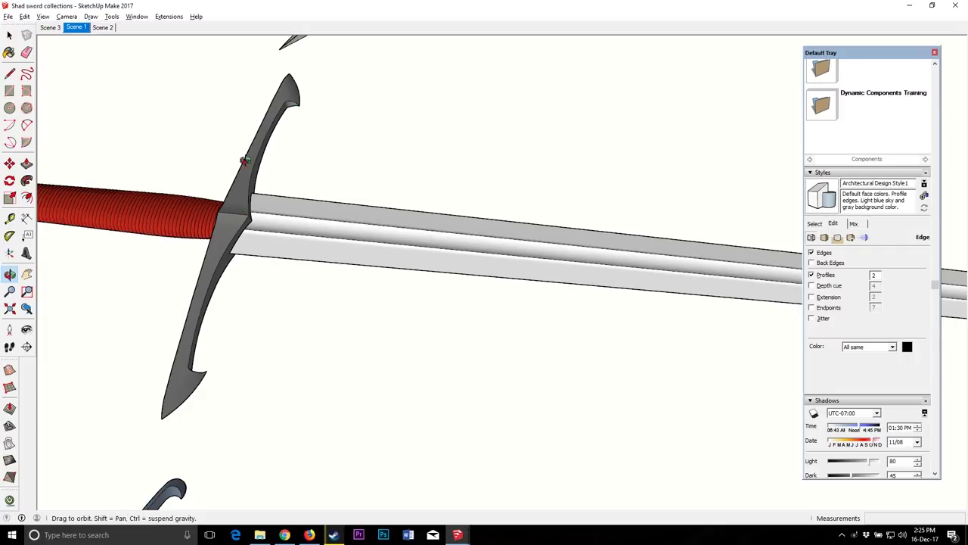
{"action": "left_click_drag", "start_coordinate": [378, 261], "coordinate": [468, 496]}
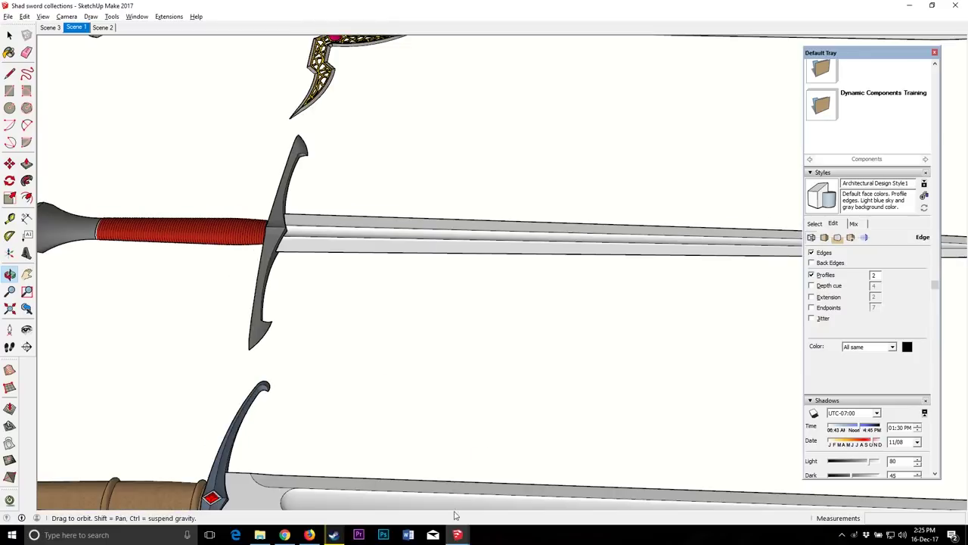
{"action": "scroll", "coordinate": [257, 333], "scroll_direction": "up", "scroll_amount": 4}
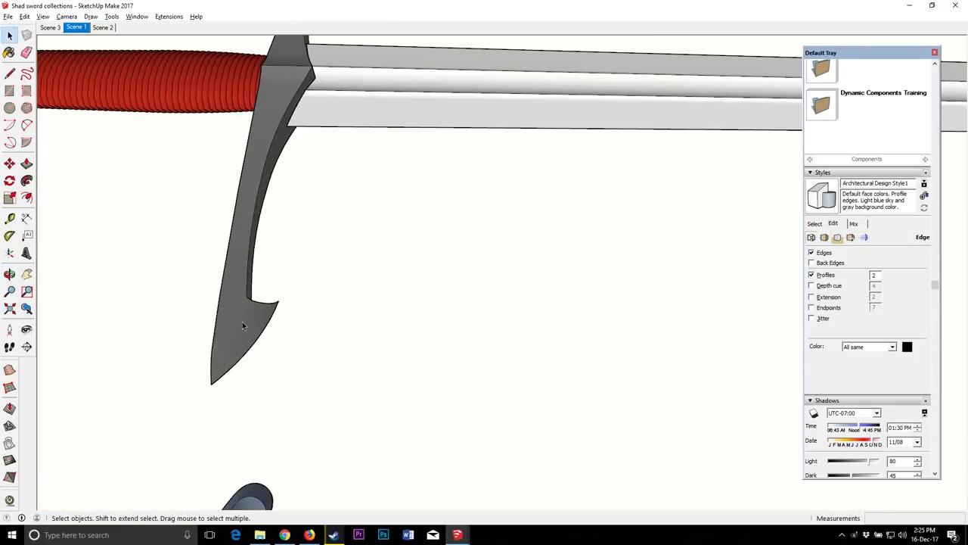
{"action": "left_click", "coordinate": [243, 326]}
{"action": "double_click", "coordinate": [241, 321]}
{"action": "scroll", "coordinate": [235, 319], "scroll_direction": "up", "scroll_amount": 4}
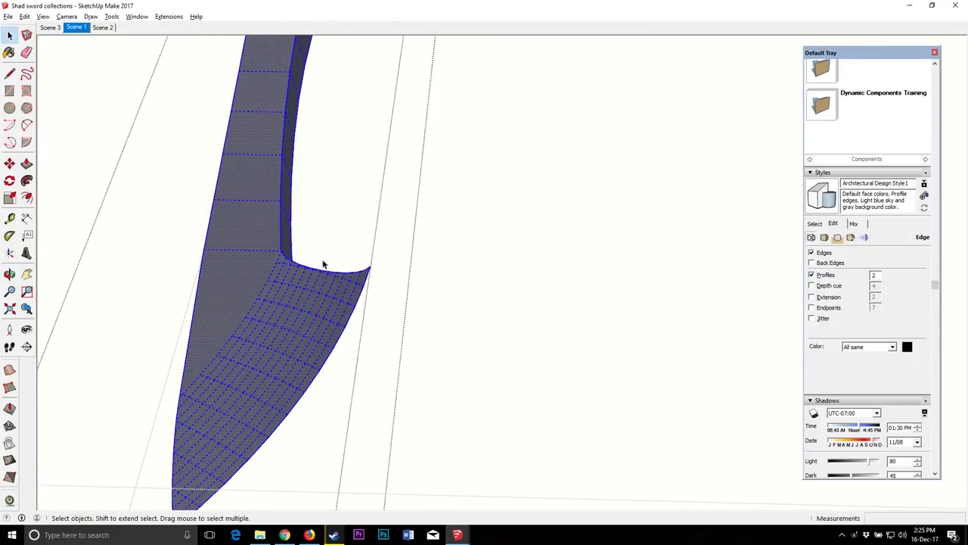
{"action": "scroll", "coordinate": [293, 256], "scroll_direction": "down", "scroll_amount": 3}
{"action": "scroll", "coordinate": [254, 325], "scroll_direction": "up", "scroll_amount": 4}
{"action": "mouse_move", "coordinate": [222, 321]}
{"action": "middle_mouse_down"}
{"action": "mouse_move", "coordinate": [389, 234]}
{"action": "mouse_move", "coordinate": [331, 361]}
{"action": "mouse_move", "coordinate": [338, 247]}
{"action": "mouse_move", "coordinate": [331, 322]}
{"action": "middle_mouse_up"}
{"action": "key", "text": "space"}
{"action": "left_click", "coordinate": [265, 177]}
Step: Switch back to the untitled sword model and draw a raised panel outline above the bar from its center to one end
{"action": "mouse_move", "coordinate": [457, 534]}
{"action": "left_click", "coordinate": [489, 502]}
{"action": "scroll", "coordinate": [395, 173], "scroll_direction": "up", "scroll_amount": 3}
{"action": "mouse_move", "coordinate": [396, 173]}
{"action": "middle_mouse_down"}
{"action": "mouse_move", "coordinate": [532, 173]}
{"action": "mouse_move", "coordinate": [485, 236]}
{"action": "mouse_move", "coordinate": [512, 196]}
{"action": "middle_mouse_up"}
{"action": "left_click", "coordinate": [460, 175]}
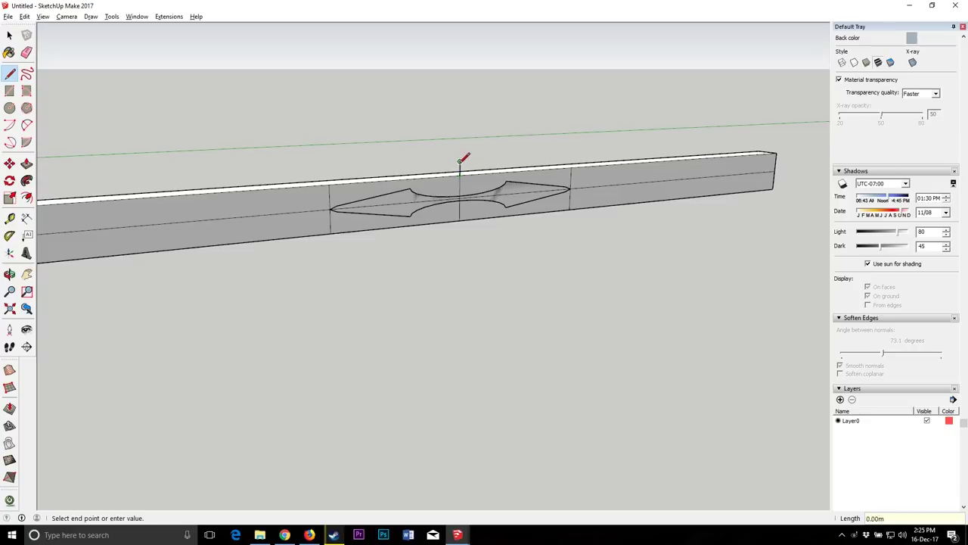
{"action": "scroll", "coordinate": [460, 161], "scroll_direction": "up", "scroll_amount": 1}
{"action": "scroll", "coordinate": [469, 163], "scroll_direction": "down", "scroll_amount": 3}
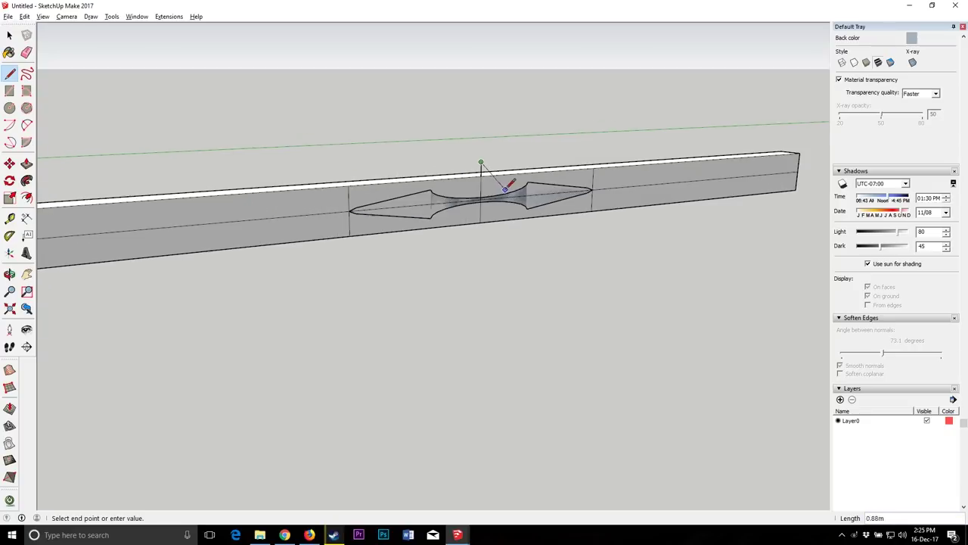
{"action": "scroll", "coordinate": [139, 217], "scroll_direction": "up", "scroll_amount": 2}
{"action": "left_click", "coordinate": [140, 218]}
{"action": "left_click", "coordinate": [137, 200]}
{"action": "left_click", "coordinate": [29, 128]}
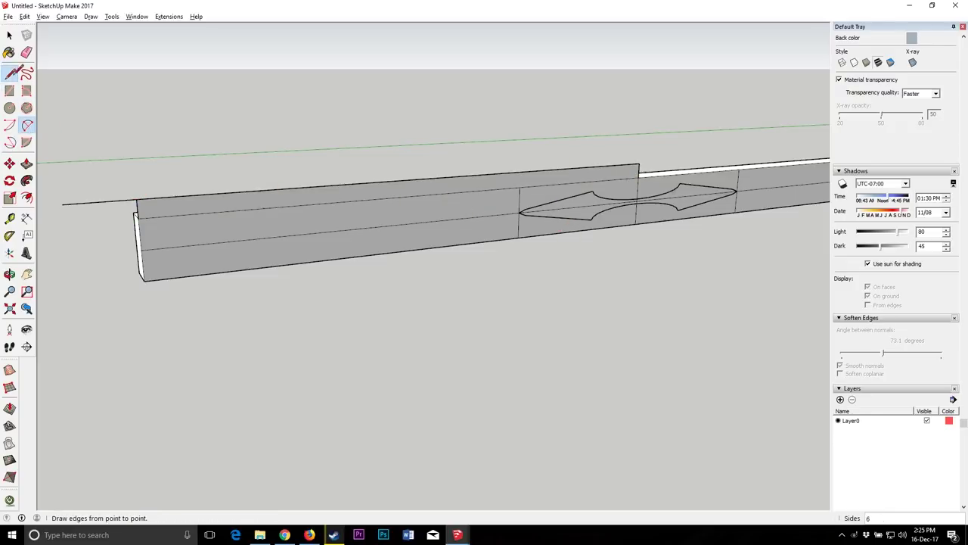
{"action": "scroll", "coordinate": [143, 250], "scroll_direction": "up", "scroll_amount": 2}
{"action": "left_click", "coordinate": [132, 239]}
{"action": "scroll", "coordinate": [138, 237], "scroll_direction": "down", "scroll_amount": 3}
{"action": "middle_click_drag", "start_coordinate": [137, 238], "coordinate": [526, 163]}
{"action": "scroll", "coordinate": [376, 305], "scroll_direction": "down", "scroll_amount": 2}
{"action": "scroll", "coordinate": [409, 205], "scroll_direction": "down", "scroll_amount": 5}
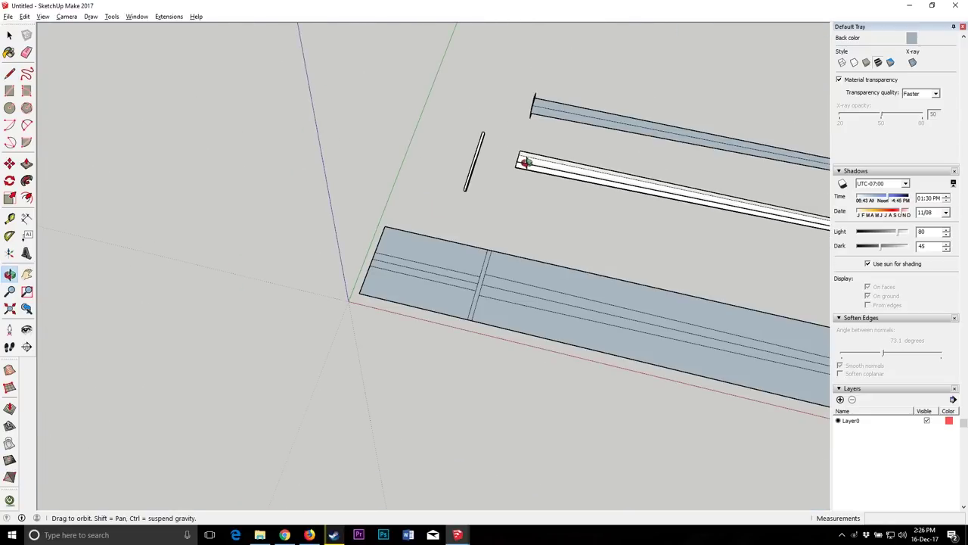
{"action": "middle_click_drag", "start_coordinate": [363, 342], "coordinate": [491, 218]}
{"action": "middle_click_drag", "start_coordinate": [426, 259], "coordinate": [349, 319]}
Step: Return to the Shad sword collections model and compare the crossguard shapes of the different swords from several angles
{"action": "mouse_move", "coordinate": [454, 531]}
{"action": "left_click", "coordinate": [406, 484]}
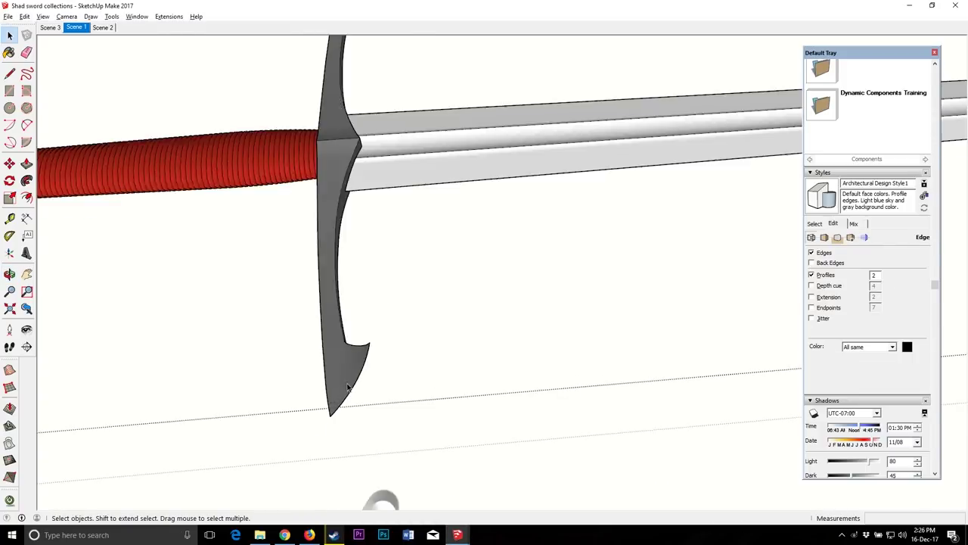
{"action": "left_click", "coordinate": [10, 36]}
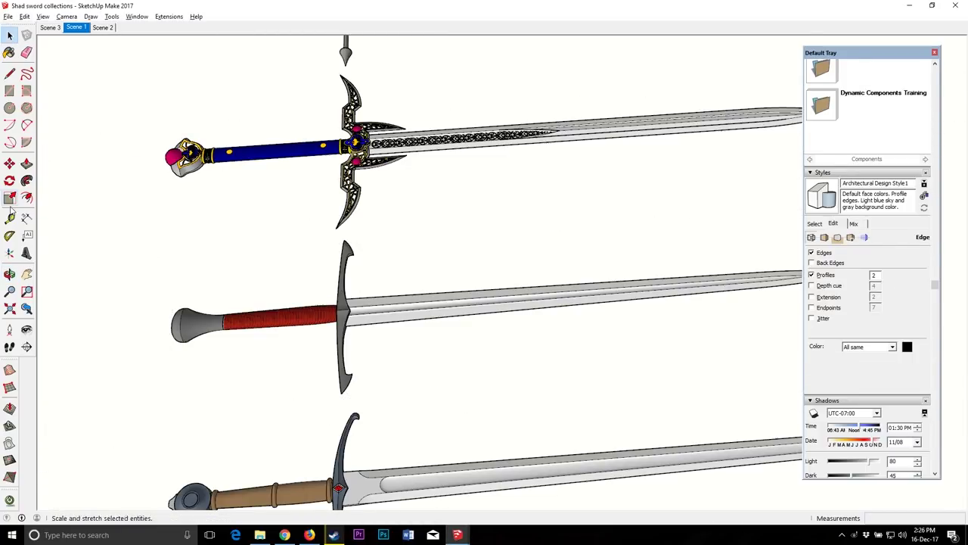
{"action": "middle_click_drag", "start_coordinate": [452, 296], "coordinate": [489, 359]}
{"action": "middle_click_drag", "start_coordinate": [331, 226], "coordinate": [369, 170]}
{"action": "scroll", "coordinate": [369, 170], "scroll_direction": "down", "scroll_amount": 3}
{"action": "middle_click_drag", "start_coordinate": [378, 269], "coordinate": [344, 42]}
{"action": "middle_click_drag", "start_coordinate": [340, 300], "coordinate": [356, 283]}
{"action": "scroll", "coordinate": [385, 265], "scroll_direction": "up", "scroll_amount": 5}
{"action": "left_click_drag", "start_coordinate": [386, 263], "coordinate": [386, 360]}
{"action": "left_click_drag", "start_coordinate": [320, 352], "coordinate": [495, 477]}
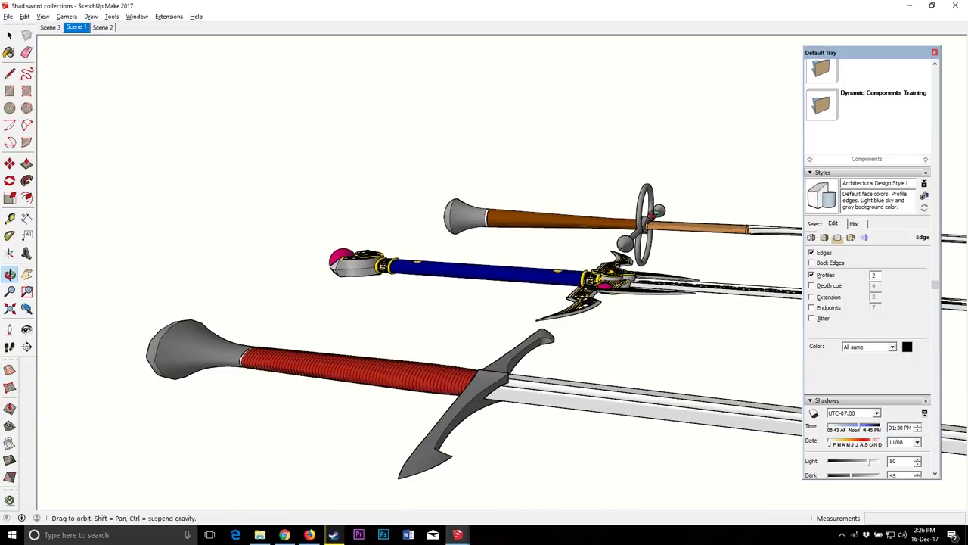
{"action": "left_click_drag", "start_coordinate": [459, 409], "coordinate": [443, 375]}
{"action": "left_click_drag", "start_coordinate": [454, 299], "coordinate": [490, 275]}
{"action": "left_click_drag", "start_coordinate": [499, 400], "coordinate": [498, 302]}
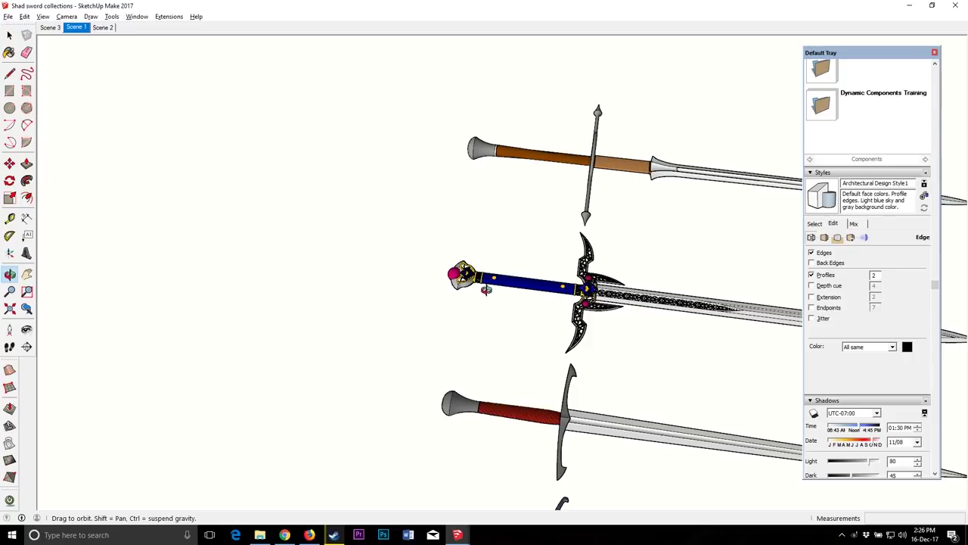
{"action": "left_click_drag", "start_coordinate": [465, 246], "coordinate": [534, 303]}
{"action": "scroll", "coordinate": [525, 218], "scroll_direction": "up", "scroll_amount": 3}
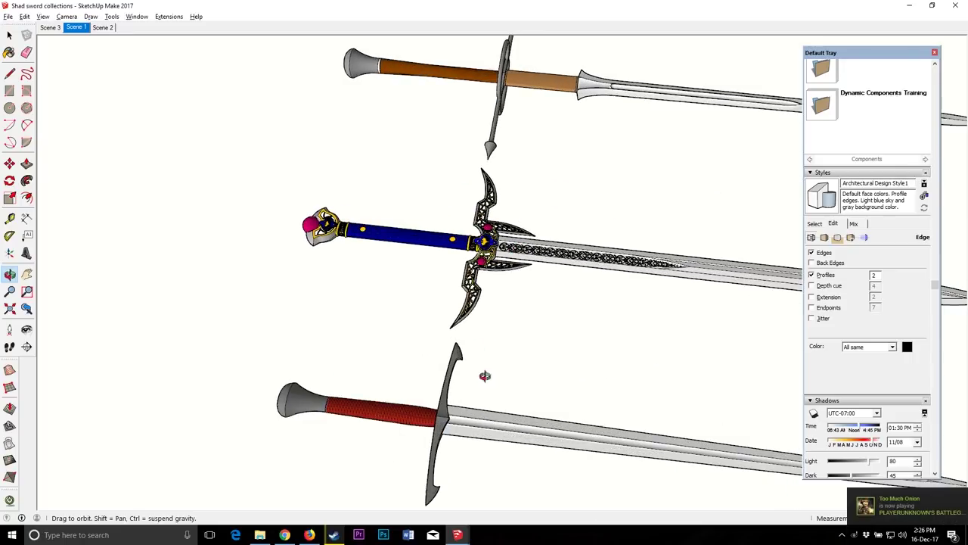
{"action": "left_click", "coordinate": [460, 537]}
{"action": "left_click", "coordinate": [402, 496]}
{"action": "left_click", "coordinate": [464, 539]}
Step: Switch back to the untitled sword model and draw a full-height vertical line across the bar and raised panel near the end
{"action": "mouse_move", "coordinate": [458, 535]}
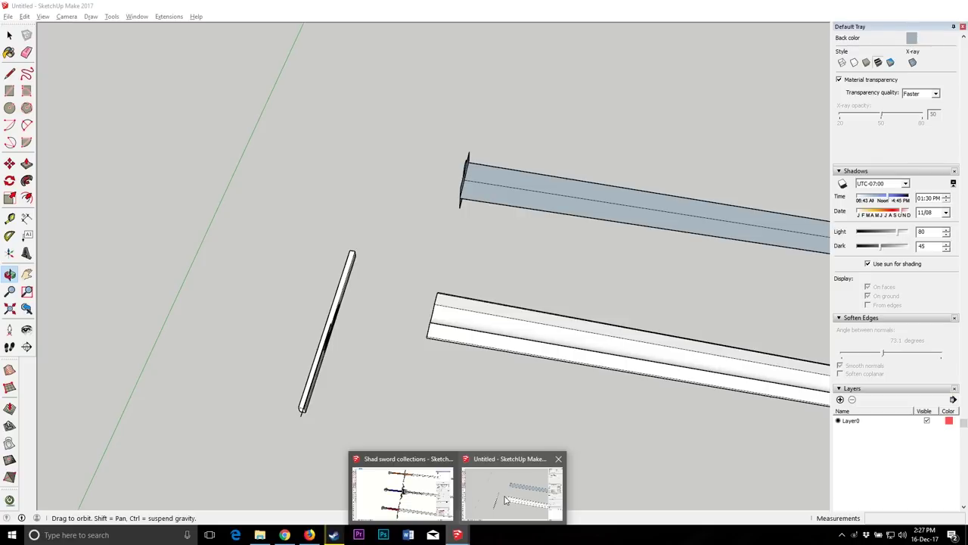
{"action": "left_click", "coordinate": [519, 491]}
{"action": "mouse_move", "coordinate": [385, 340]}
{"action": "left_mouse_down"}
{"action": "mouse_move", "coordinate": [334, 328]}
{"action": "mouse_move", "coordinate": [243, 258]}
{"action": "mouse_move", "coordinate": [298, 277]}
{"action": "mouse_move", "coordinate": [125, 177]}
{"action": "mouse_move", "coordinate": [666, 411]}
{"action": "mouse_move", "coordinate": [569, 344]}
{"action": "mouse_move", "coordinate": [742, 432]}
{"action": "mouse_move", "coordinate": [424, 91]}
{"action": "mouse_move", "coordinate": [425, 318]}
{"action": "mouse_move", "coordinate": [426, 262]}
{"action": "mouse_move", "coordinate": [360, 143]}
{"action": "left_mouse_up"}
{"action": "left_click_drag", "start_coordinate": [461, 177], "coordinate": [382, 246]}
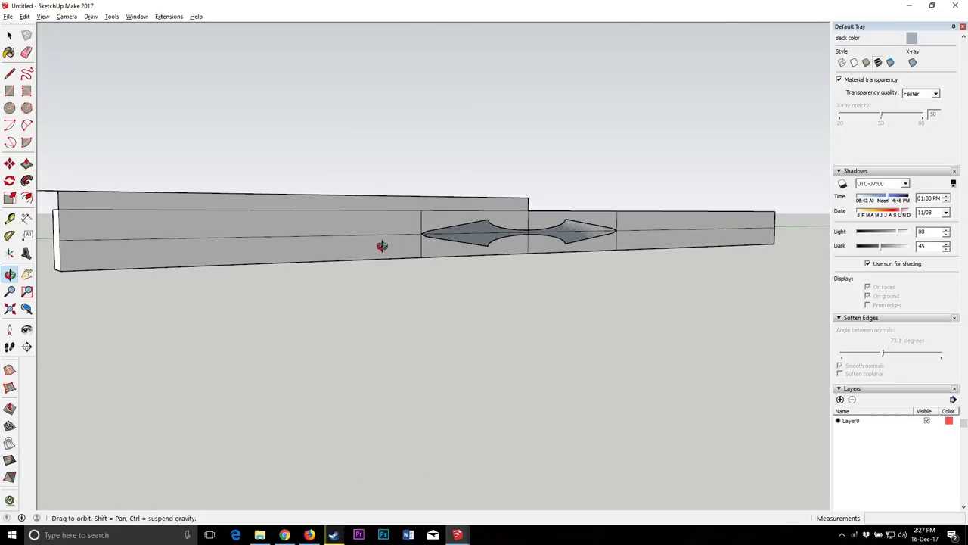
{"action": "left_click", "coordinate": [9, 74]}
{"action": "left_click", "coordinate": [59, 240]}
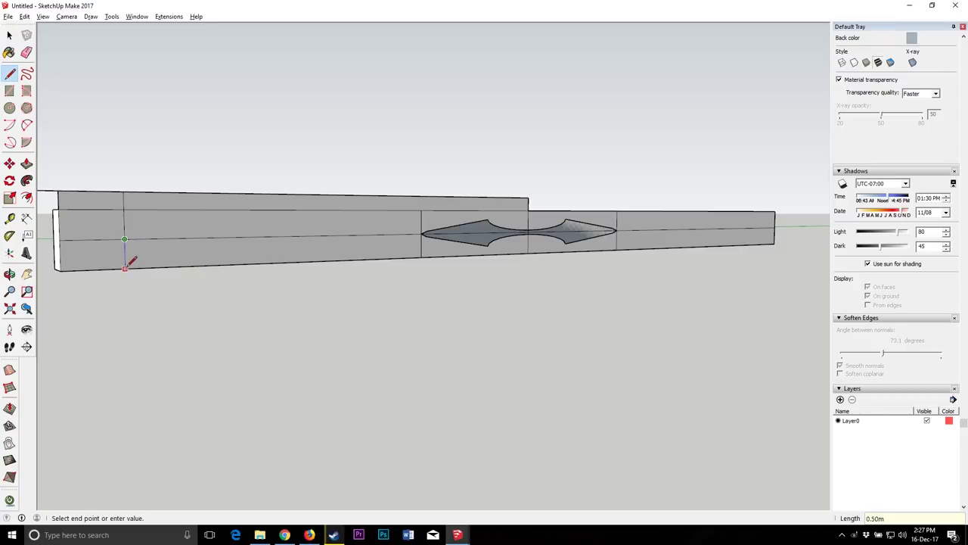
Step: Draw a 0.25 m line upward from the center line along the new vertical line near the bar's end
{"action": "left_click", "coordinate": [27, 124]}
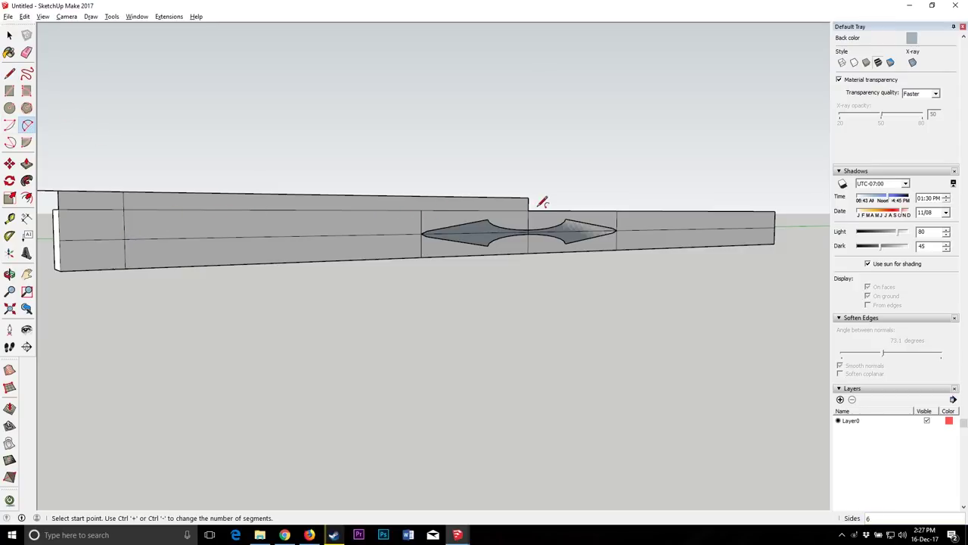
{"action": "left_click", "coordinate": [528, 198]}
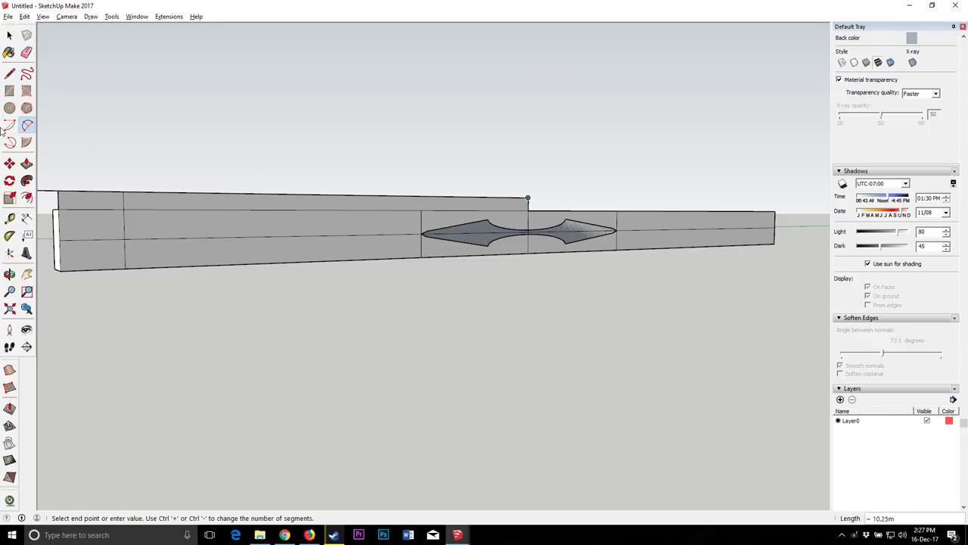
{"action": "left_click", "coordinate": [9, 74]}
{"action": "left_click", "coordinate": [124, 239]}
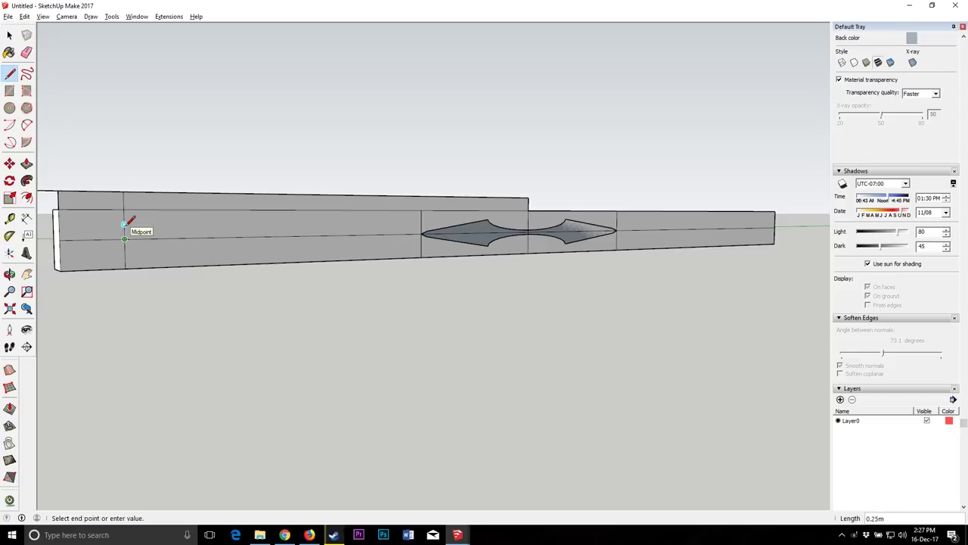
Step: Draw a 2-point arc from the top of the 0.25 m line to the raised panel's corner at the bar's center, with a .28 bulge
{"action": "left_click", "coordinate": [26, 125]}
{"action": "left_click", "coordinate": [123, 224]}
{"action": "left_click", "coordinate": [528, 198]}
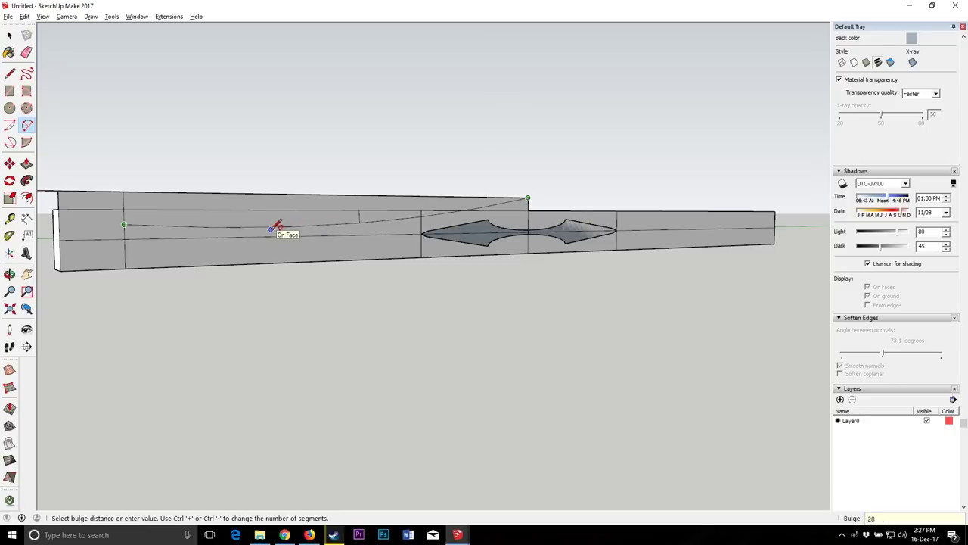
{"action": "left_click", "coordinate": [331, 220]}
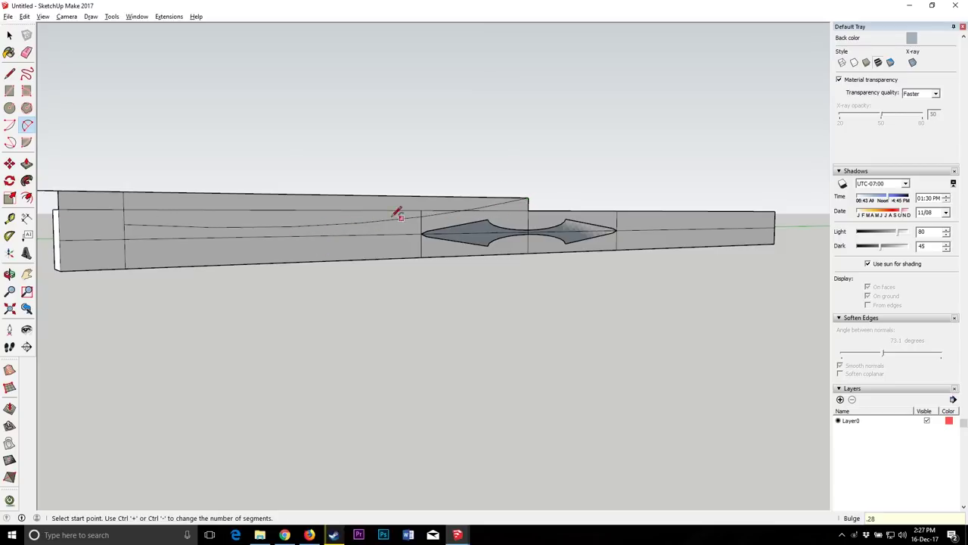
{"action": "scroll", "coordinate": [463, 214], "scroll_direction": "up", "scroll_amount": 3}
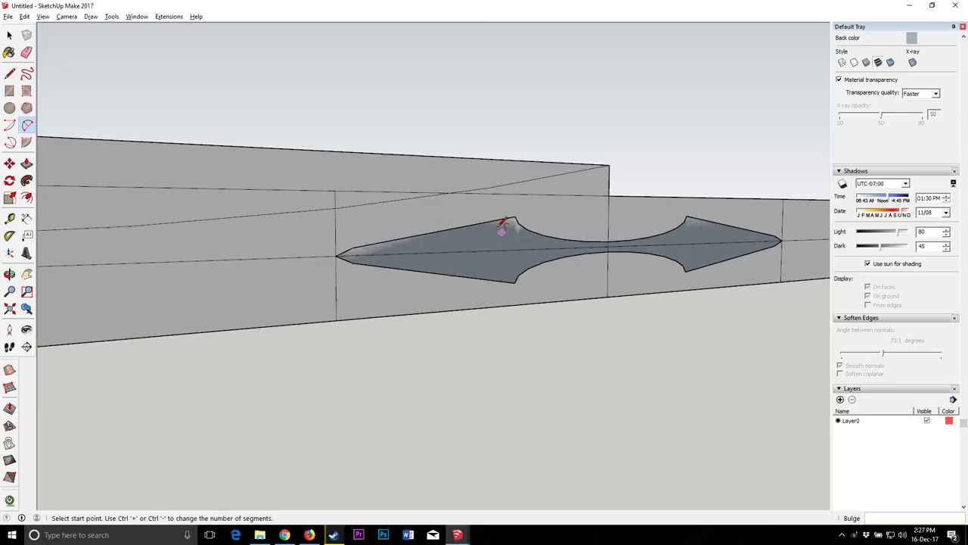
Step: Try a second, lower 2-point arc from the raised panel's end edge to the top of the 0.25 m line
{"action": "scroll", "coordinate": [530, 174], "scroll_direction": "down", "scroll_amount": 4}
{"action": "scroll", "coordinate": [586, 178], "scroll_direction": "up", "scroll_amount": 3}
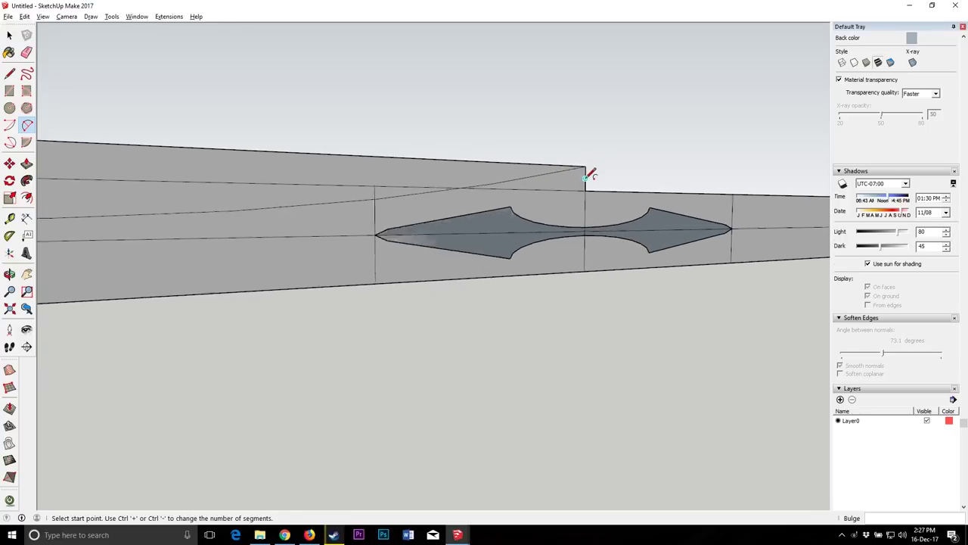
{"action": "left_click", "coordinate": [586, 178]}
{"action": "scroll", "coordinate": [586, 177], "scroll_direction": "down", "scroll_amount": 4}
{"action": "left_click", "coordinate": [94, 187]}
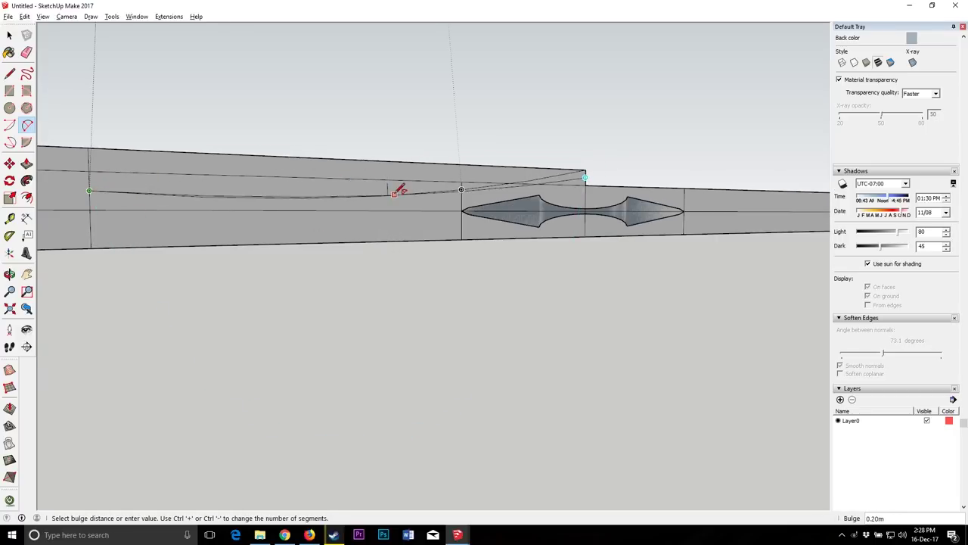
{"action": "scroll", "coordinate": [397, 193], "scroll_direction": "up", "scroll_amount": 1}
{"action": "scroll", "coordinate": [399, 199], "scroll_direction": "up", "scroll_amount": 1}
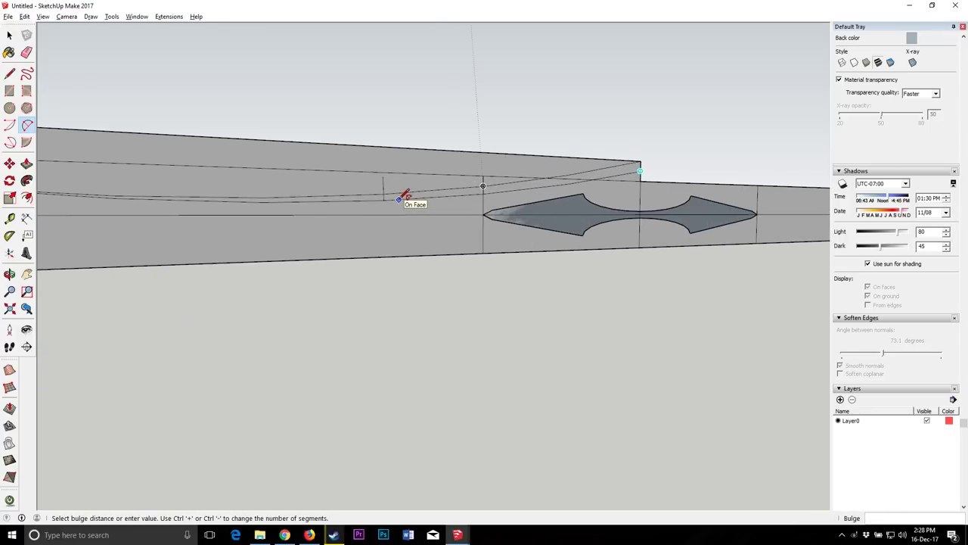
{"action": "left_click", "coordinate": [401, 199]}
Step: Undo both arcs and draw a 2-point arc with a .1 bulge from the panel's lower corner to the 0.25 m line's top
{"action": "key", "text": "ctrl+z"}
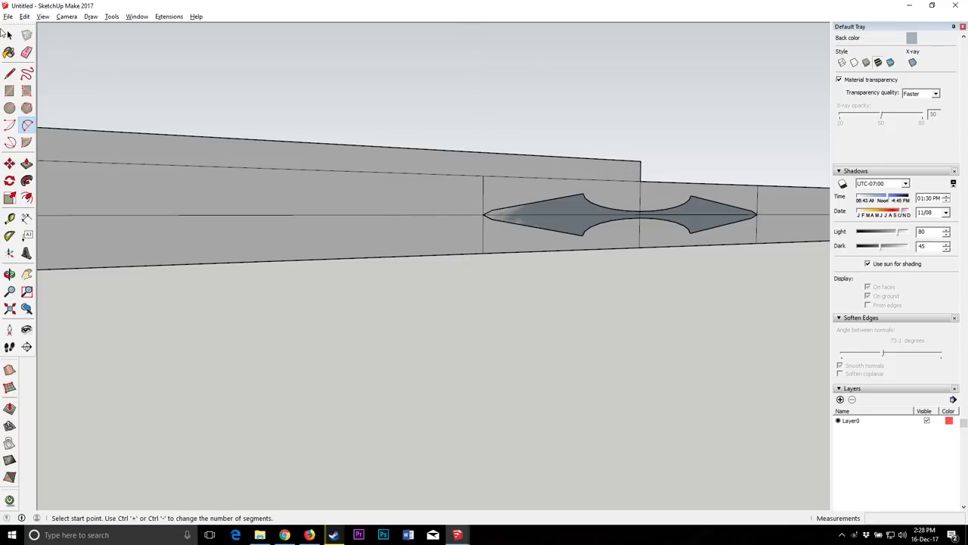
{"action": "left_click", "coordinate": [640, 179]}
{"action": "scroll", "coordinate": [640, 180], "scroll_direction": "down", "scroll_amount": 2}
{"action": "left_click", "coordinate": [291, 182]}
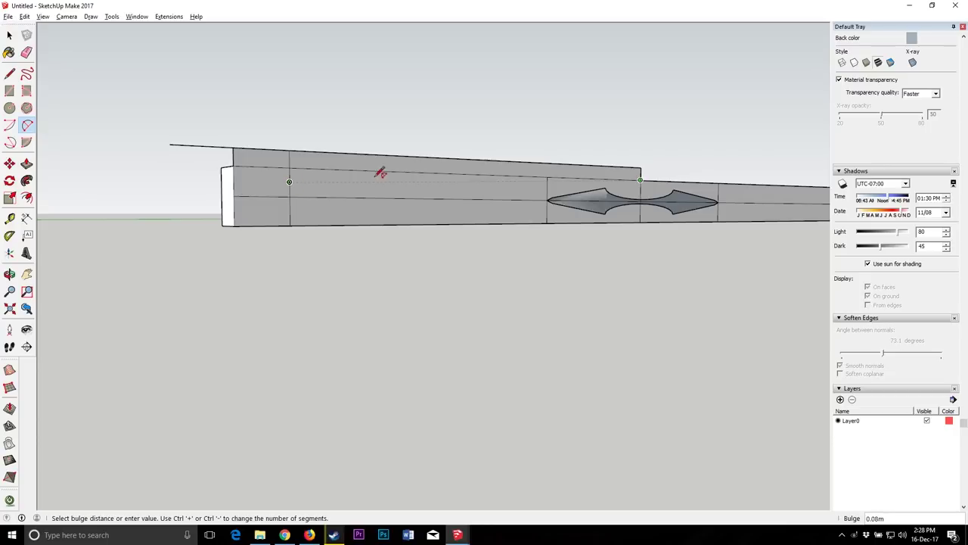
{"action": "scroll", "coordinate": [551, 181], "scroll_direction": "up", "scroll_amount": 3}
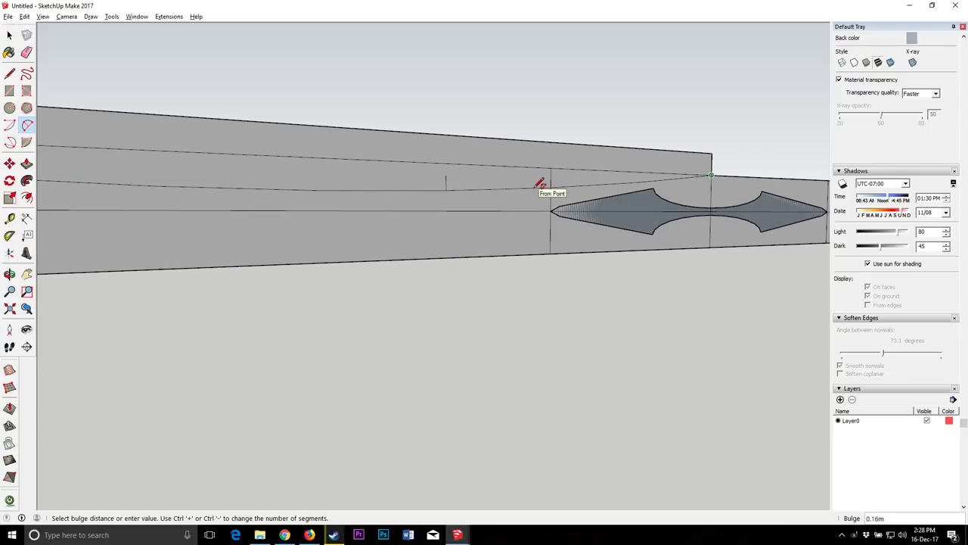
{"action": "type", "text": ".1"}
{"action": "scroll", "coordinate": [540, 183], "scroll_direction": "down", "scroll_amount": 2}
{"action": "key", "text": "Return"}
{"action": "scroll", "coordinate": [638, 193], "scroll_direction": "down", "scroll_amount": 2}
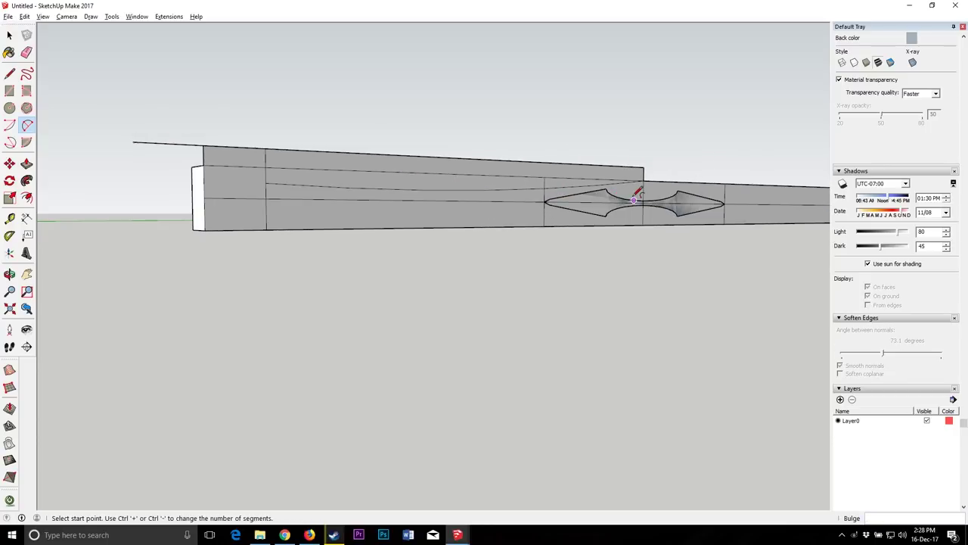
Step: Draw a barbed point from the center line at the bar's end to the arc's end, and erase the leftover construction lines
{"action": "left_click", "coordinate": [9, 274]}
{"action": "left_click_drag", "start_coordinate": [560, 212], "coordinate": [478, 199]}
{"action": "left_click_drag", "start_coordinate": [555, 189], "coordinate": [118, 142]}
{"action": "key", "text": "l"}
{"action": "left_click", "coordinate": [130, 216]}
{"action": "scroll", "coordinate": [229, 184], "scroll_direction": "up", "scroll_amount": 3}
{"action": "scroll", "coordinate": [242, 187], "scroll_direction": "down", "scroll_amount": 2}
{"action": "scroll", "coordinate": [273, 182], "scroll_direction": "up", "scroll_amount": 3}
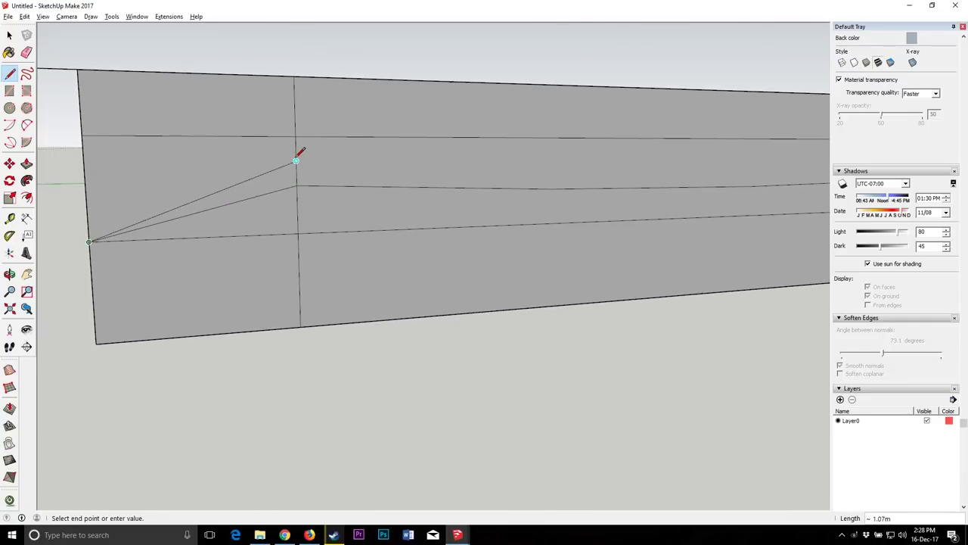
{"action": "left_click", "coordinate": [25, 52]}
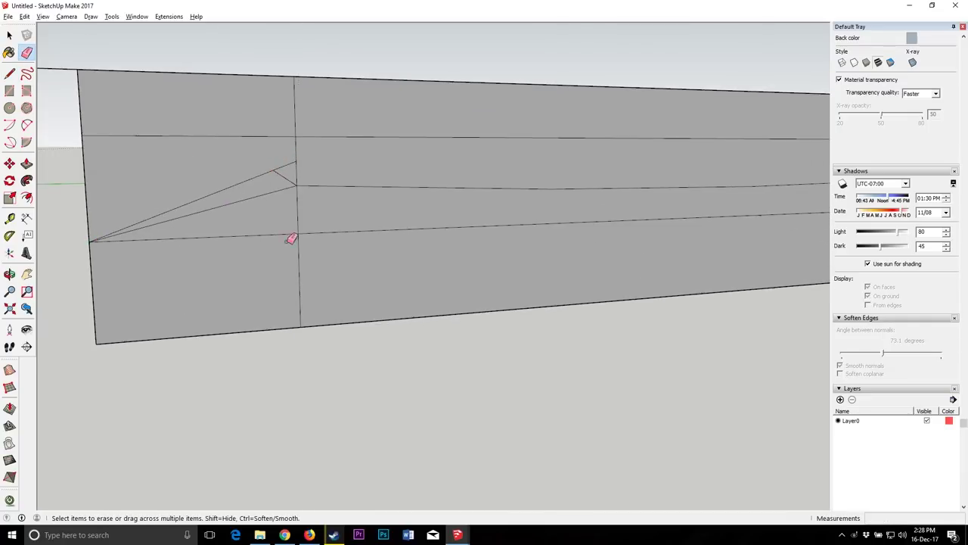
{"action": "scroll", "coordinate": [203, 218], "scroll_direction": "down", "scroll_amount": 6}
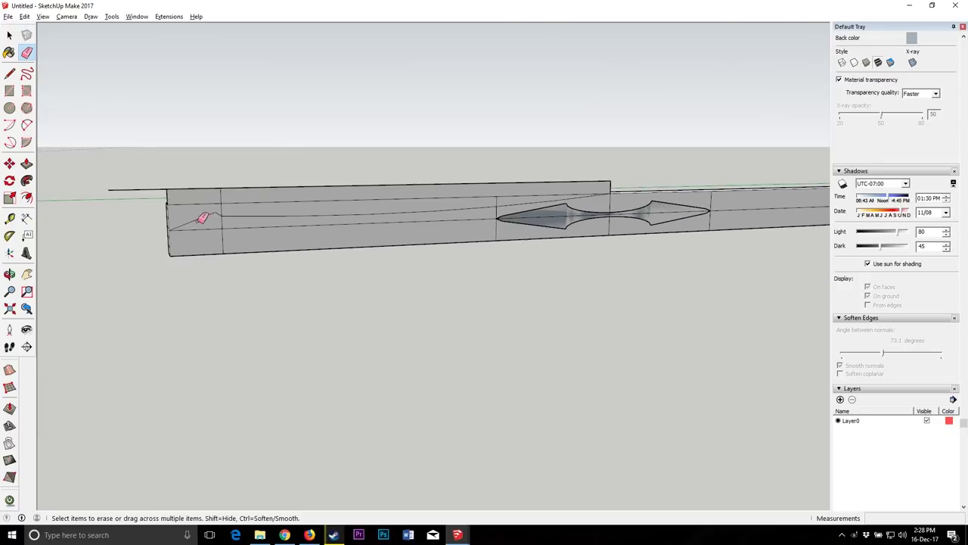
Step: Copy the faces of the half crossguard outline about 6.29 m away from the bar along the red axis
{"action": "left_click", "coordinate": [10, 274]}
{"action": "left_click_drag", "start_coordinate": [227, 318], "coordinate": [261, 292]}
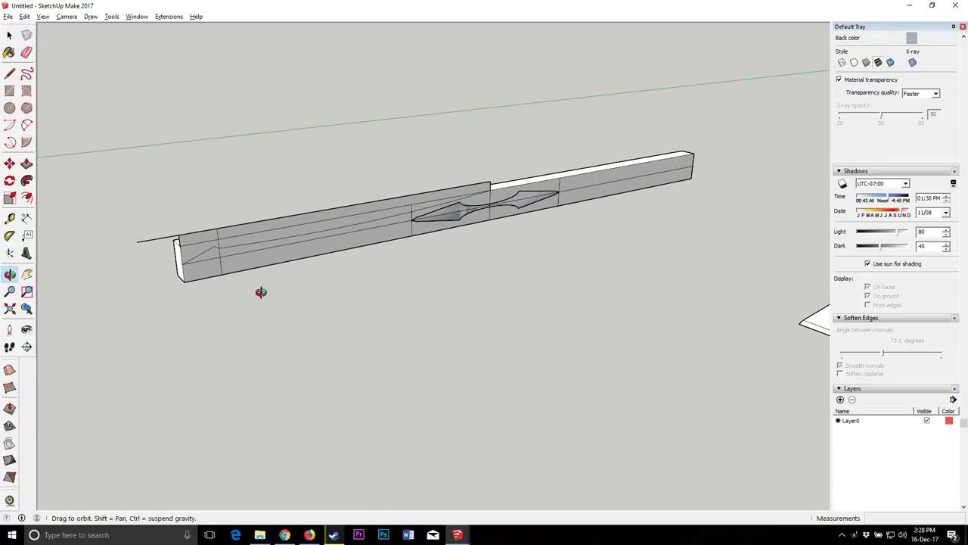
{"action": "left_click", "coordinate": [8, 35]}
{"action": "scroll", "coordinate": [213, 239], "scroll_direction": "up", "scroll_amount": 2}
{"action": "left_click", "coordinate": [209, 258]}
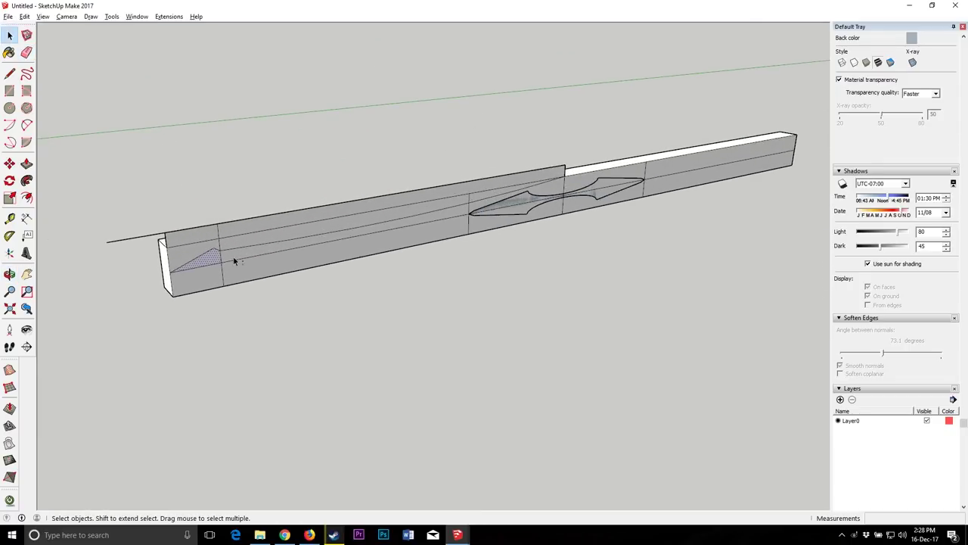
{"action": "scroll", "coordinate": [560, 190], "scroll_direction": "up", "scroll_amount": 3}
{"action": "scroll", "coordinate": [535, 206], "scroll_direction": "down", "scroll_amount": 4}
{"action": "left_click", "coordinate": [10, 163]}
{"action": "left_click", "coordinate": [573, 186]}
{"action": "key", "text": "ctrl"}
{"action": "scroll", "coordinate": [573, 186], "scroll_direction": "down", "scroll_amount": 3}
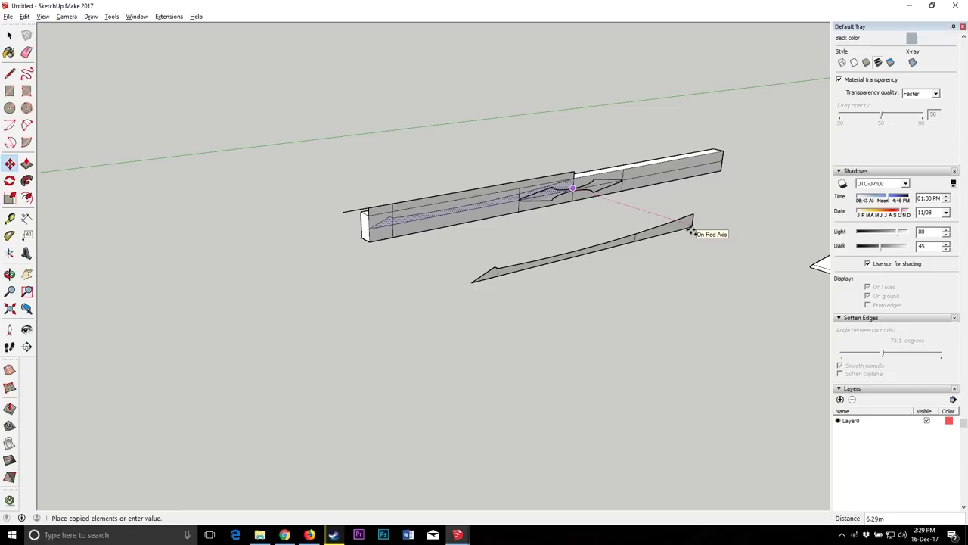
{"action": "left_click", "coordinate": [690, 230]}
Step: Erase the dividing lines inside the copied half outline so that it forms one face
{"action": "scroll", "coordinate": [649, 207], "scroll_direction": "up", "scroll_amount": 1}
{"action": "key", "text": "e"}
{"action": "scroll", "coordinate": [603, 223], "scroll_direction": "up", "scroll_amount": 2}
{"action": "left_click_drag", "start_coordinate": [603, 223], "coordinate": [590, 225]}
Step: Copy the half outline below itself, flip the copy along the blue direction, and attach it to the original's straight lower edge
{"action": "key", "text": "space"}
{"action": "left_click", "coordinate": [640, 220]}
{"action": "key", "text": "m"}
{"action": "left_click", "coordinate": [663, 217]}
{"action": "key", "text": "ctrl"}
{"action": "left_click", "coordinate": [655, 287]}
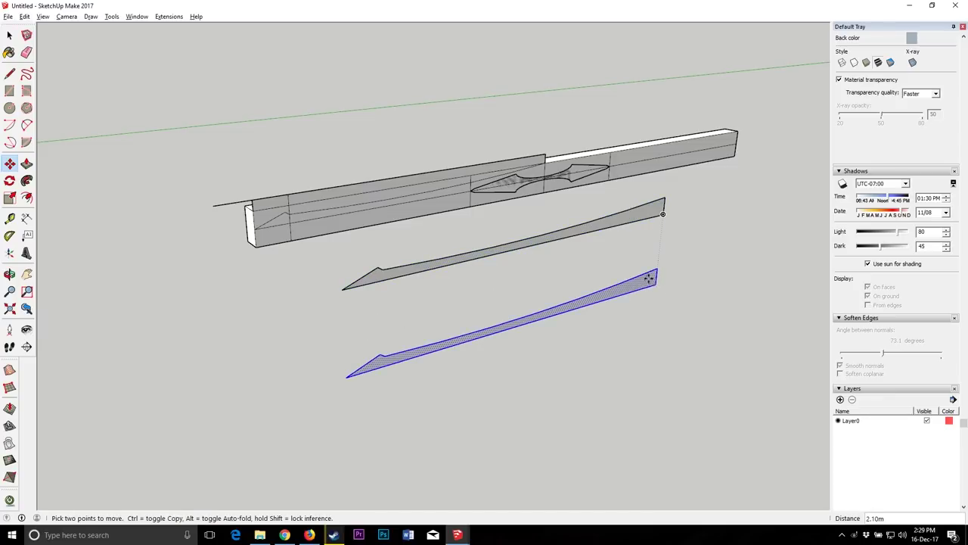
{"action": "right_click", "coordinate": [650, 274]}
{"action": "mouse_move", "coordinate": [696, 402]}
{"action": "left_click", "coordinate": [781, 421]}
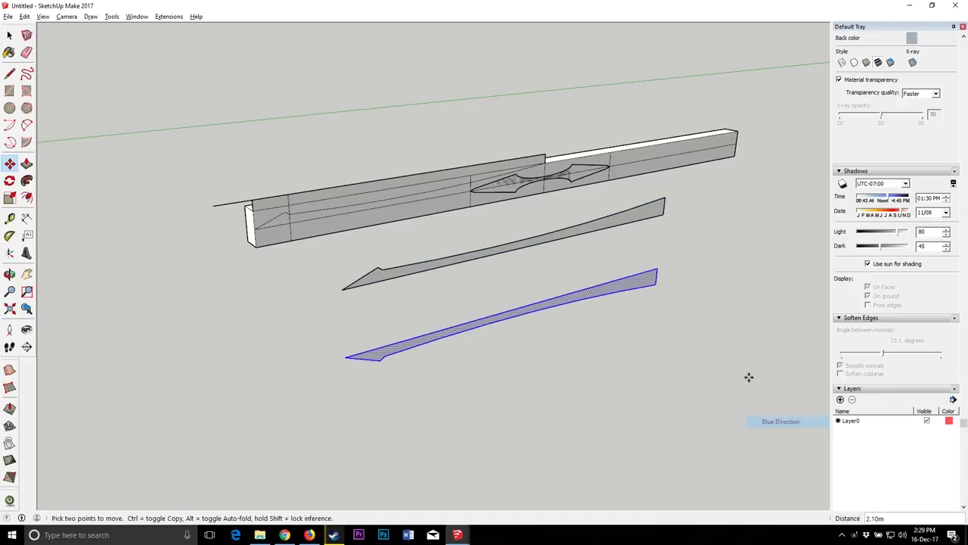
{"action": "left_click", "coordinate": [657, 269]}
{"action": "left_click", "coordinate": [663, 216]}
Step: Select the upper and lower outline faces and copy them together about 11.80 m to the side
{"action": "key", "text": "space"}
{"action": "left_click", "coordinate": [571, 230]}
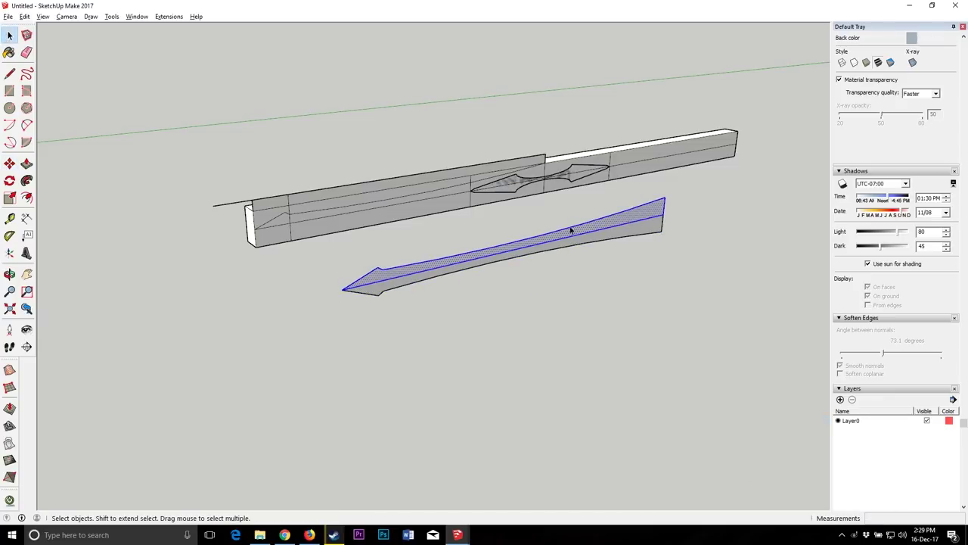
{"action": "left_click", "coordinate": [376, 281], "text": "shift"}
{"action": "left_click", "coordinate": [9, 163]}
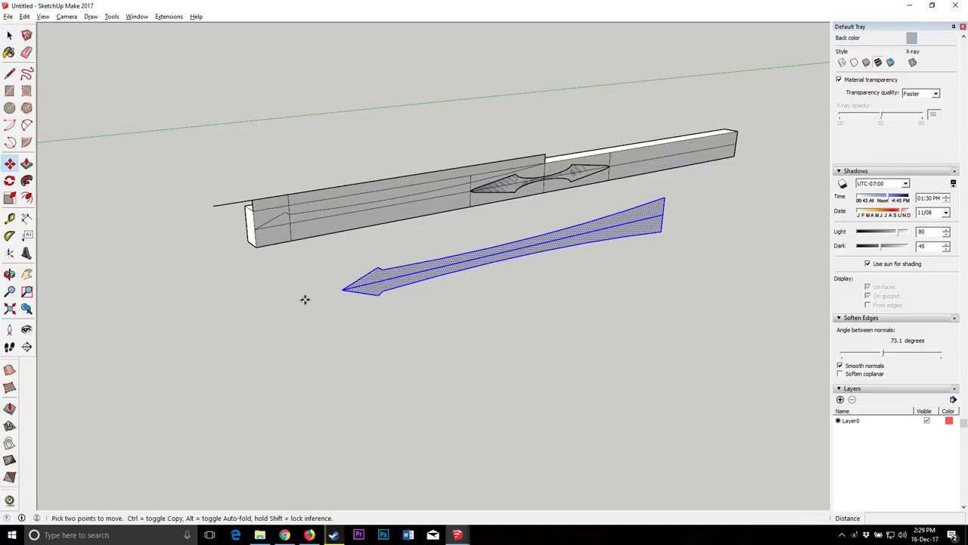
{"action": "left_click", "coordinate": [342, 291]}
{"action": "key", "text": "ctrl"}
{"action": "scroll", "coordinate": [355, 288], "scroll_direction": "down", "scroll_amount": 3}
{"action": "left_click", "coordinate": [597, 229]}
Step: Flip the copied arm along the green direction and merge it with the original arm at their wide ends, erasing the seams
{"action": "right_click", "coordinate": [623, 225]}
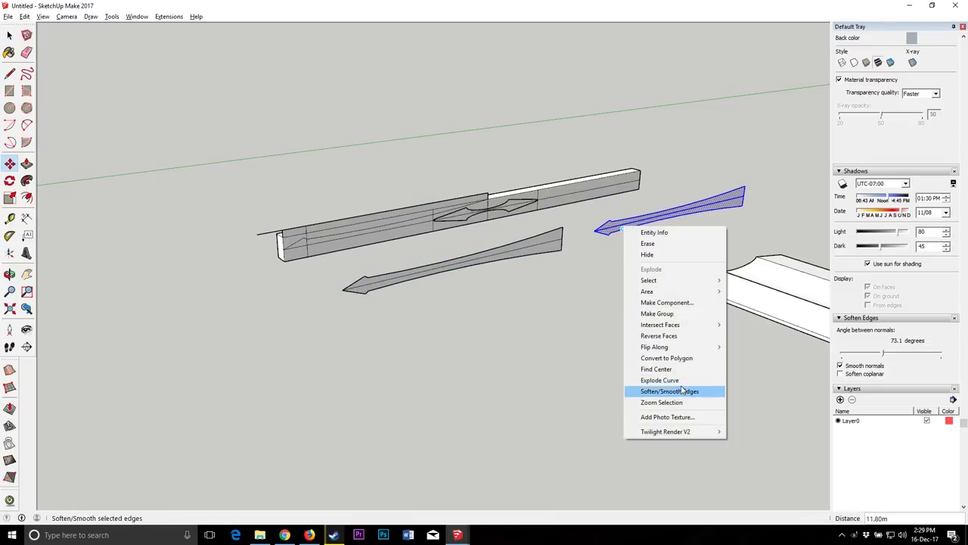
{"action": "mouse_move", "coordinate": [709, 347]}
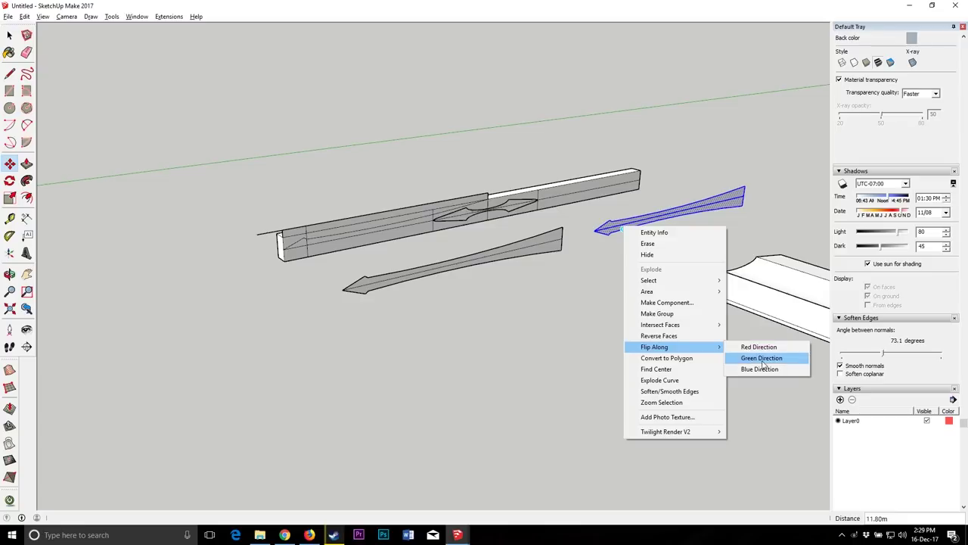
{"action": "left_click", "coordinate": [766, 358]}
{"action": "left_click", "coordinate": [595, 241]}
{"action": "left_click", "coordinate": [562, 249]}
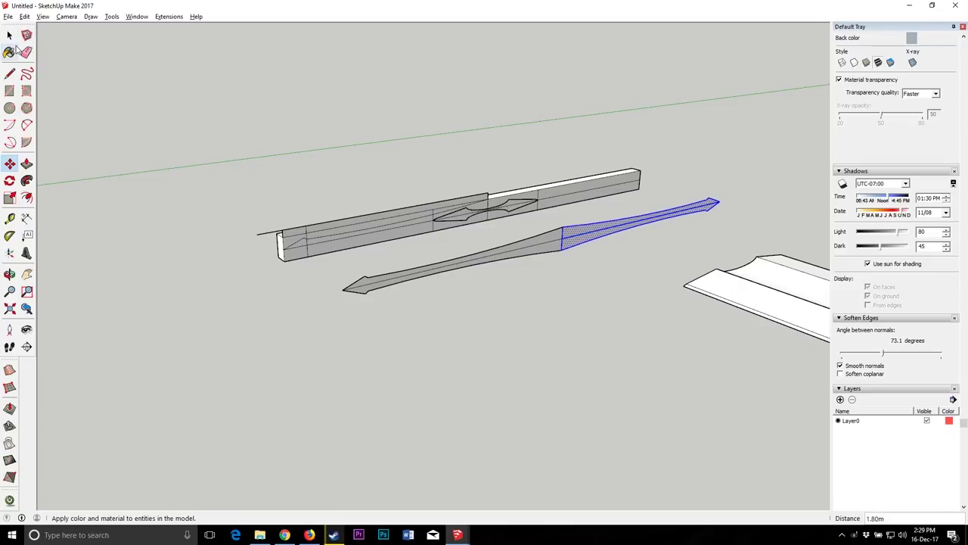
{"action": "key", "text": "e"}
{"action": "left_click", "coordinate": [562, 236]}
Step: Try extruding the full crossguard outline into a solid, and undo the extrusion
{"action": "key", "text": "p"}
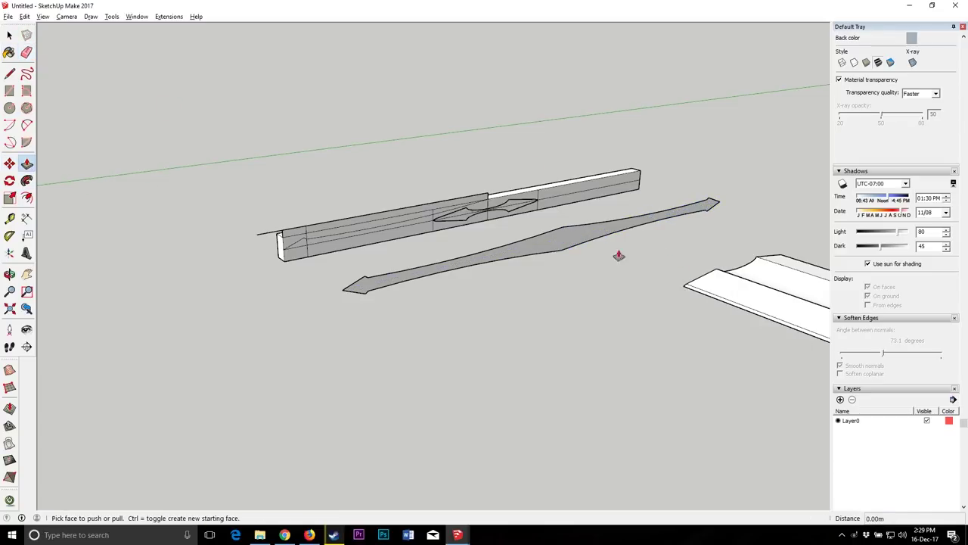
{"action": "left_click", "coordinate": [560, 259]}
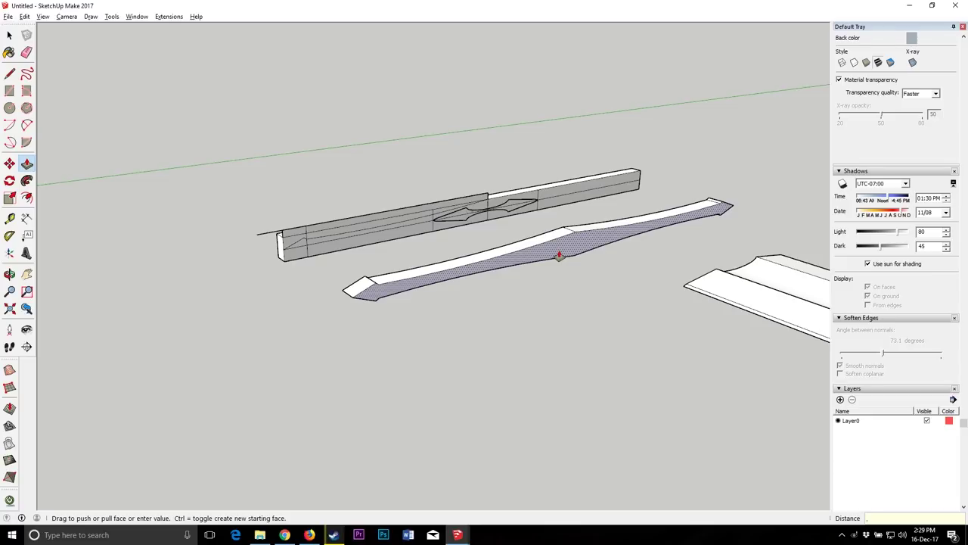
{"action": "key", "text": "Return"}
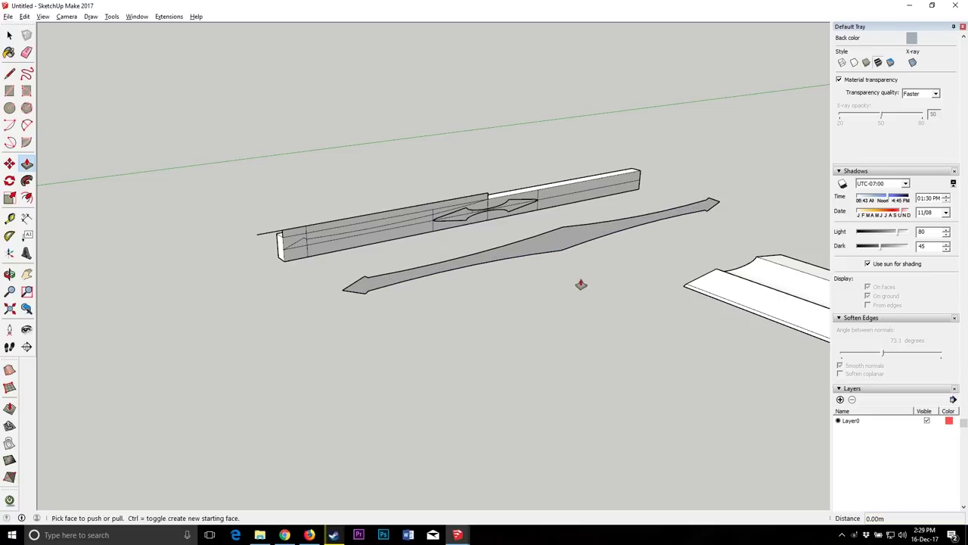
{"action": "left_click", "coordinate": [580, 284]}
{"action": "left_click", "coordinate": [581, 260]}
{"action": "middle_click_drag", "start_coordinate": [326, 242], "coordinate": [565, 232]}
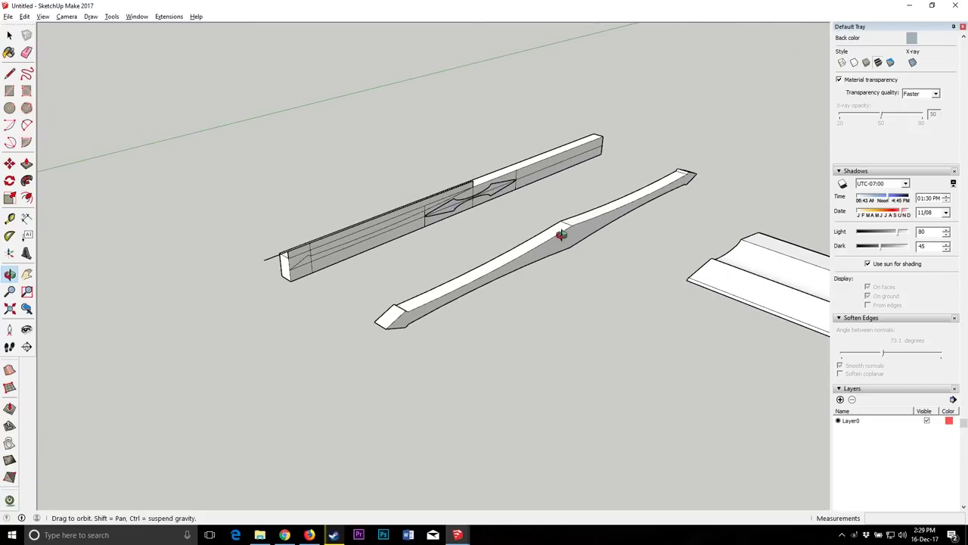
{"action": "scroll", "coordinate": [552, 231], "scroll_direction": "up", "scroll_amount": 5}
{"action": "scroll", "coordinate": [568, 242], "scroll_direction": "up", "scroll_amount": 2}
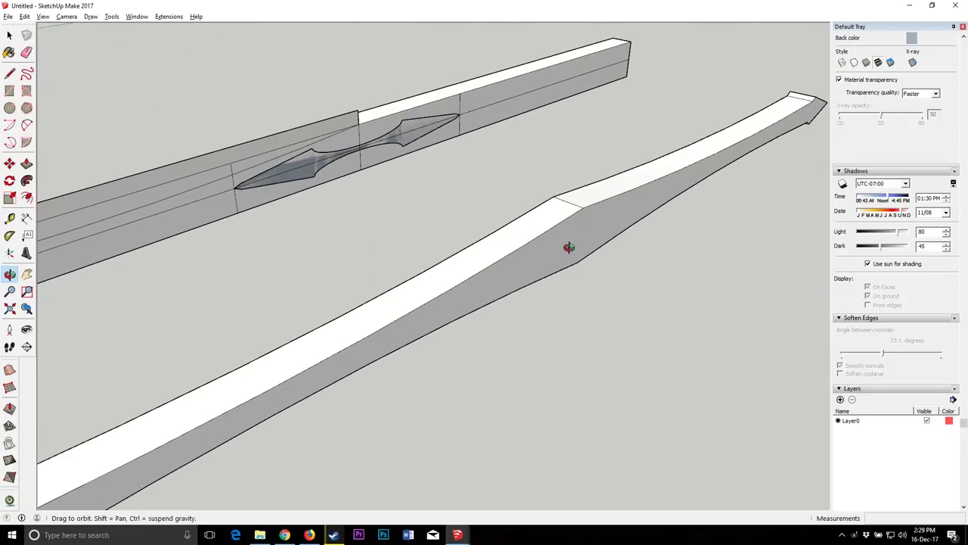
{"action": "key", "text": "ctrl+z"}
Step: Draw a small peak above the outline's upper center point, with a short vertical line and slanted lines down to the edge on both sides
{"action": "key", "text": "p"}
{"action": "mouse_move", "coordinate": [568, 226]}
{"action": "middle_mouse_down"}
{"action": "mouse_move", "coordinate": [536, 174]}
{"action": "mouse_move", "coordinate": [472, 245]}
{"action": "middle_mouse_up"}
{"action": "key", "text": "l"}
{"action": "left_click", "coordinate": [502, 189]}
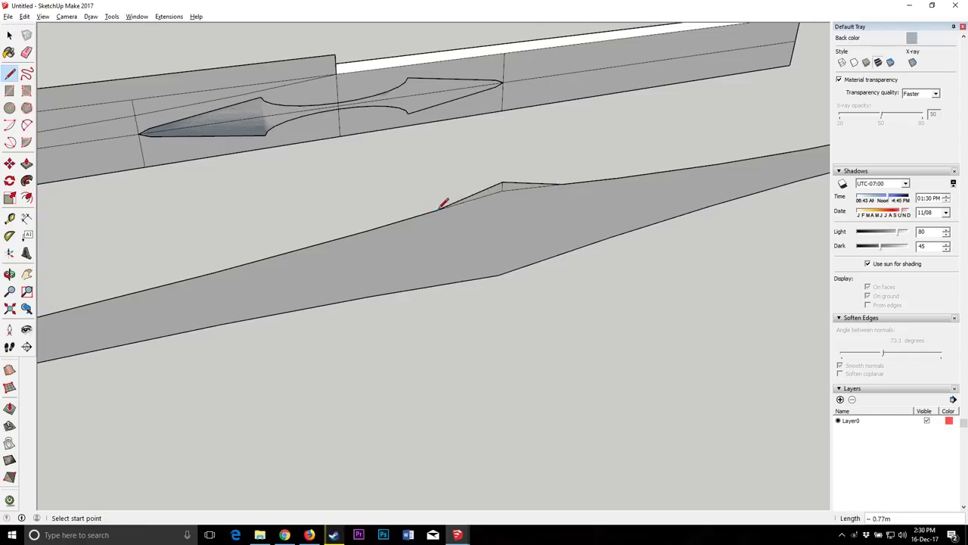
Step: Select both triangles of the small center peak and copy them about 1.49 m to below the outline
{"action": "left_click", "coordinate": [8, 40]}
{"action": "scroll", "coordinate": [540, 186], "scroll_direction": "up", "scroll_amount": 3}
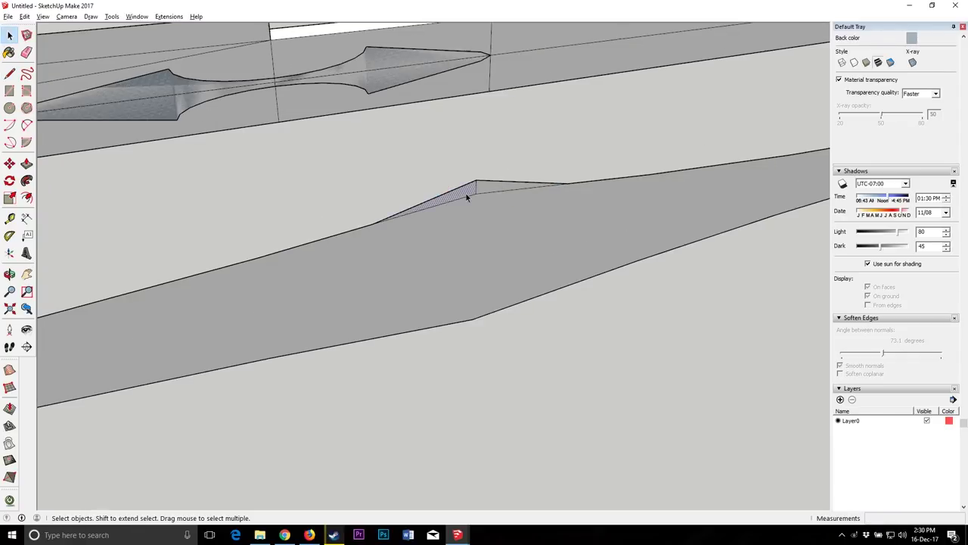
{"action": "left_click", "coordinate": [486, 191], "text": "shift"}
{"action": "left_click", "coordinate": [10, 164]}
{"action": "key", "text": "ctrl"}
{"action": "left_click", "coordinate": [477, 185]}
{"action": "scroll", "coordinate": [476, 191], "scroll_direction": "down", "scroll_amount": 2}
{"action": "left_click", "coordinate": [473, 315]}
Step: Flip the copied peak along the blue direction, attach it to the outline's lower center, and erase the seams of both peaks
{"action": "right_click", "coordinate": [473, 317]}
{"action": "mouse_move", "coordinate": [522, 224]}
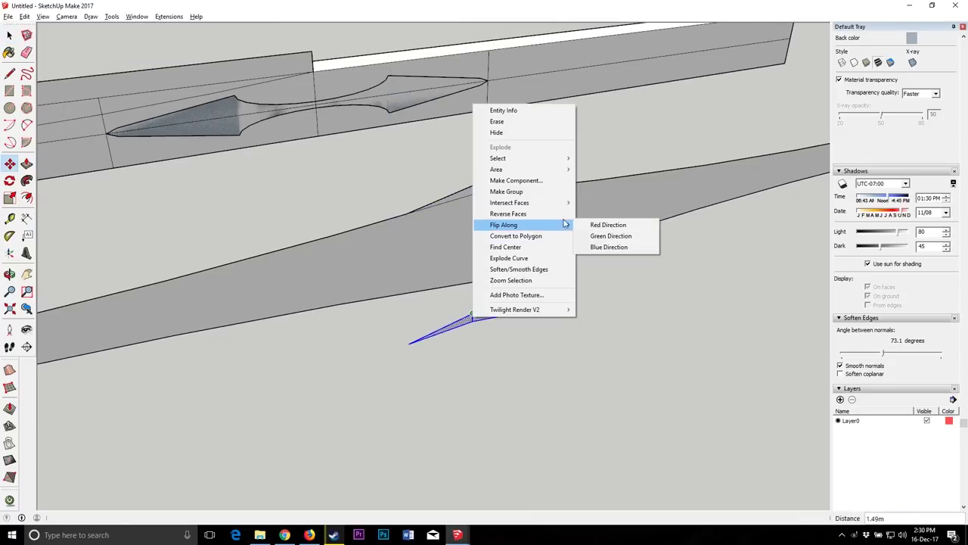
{"action": "left_click", "coordinate": [621, 248]}
{"action": "left_click", "coordinate": [473, 286]}
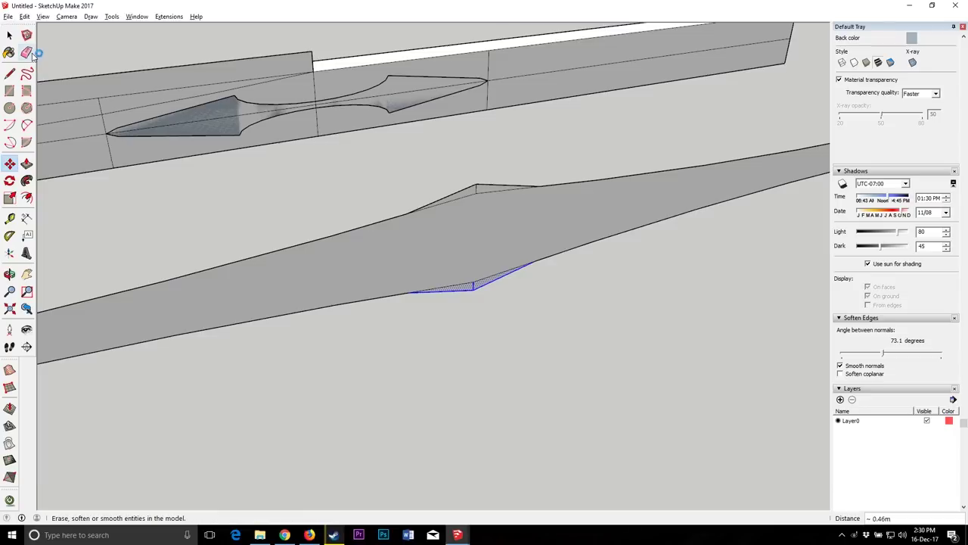
{"action": "key", "text": "e"}
{"action": "left_click", "coordinate": [475, 283]}
{"action": "scroll", "coordinate": [482, 246], "scroll_direction": "down", "scroll_amount": 5}
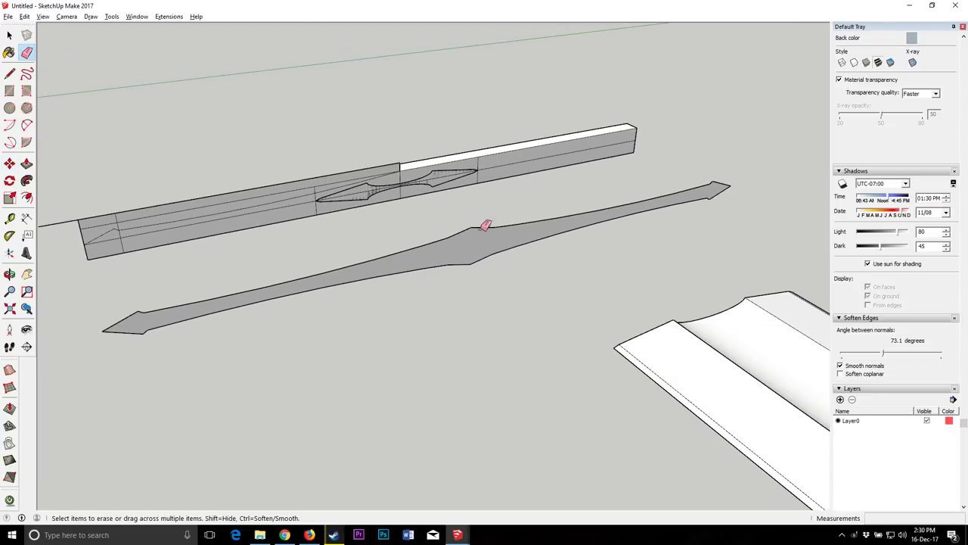
Step: Extrude the complete crossguard outline into a solid with Push/Pull
{"action": "left_click", "coordinate": [27, 164]}
{"action": "left_click", "coordinate": [480, 253]}
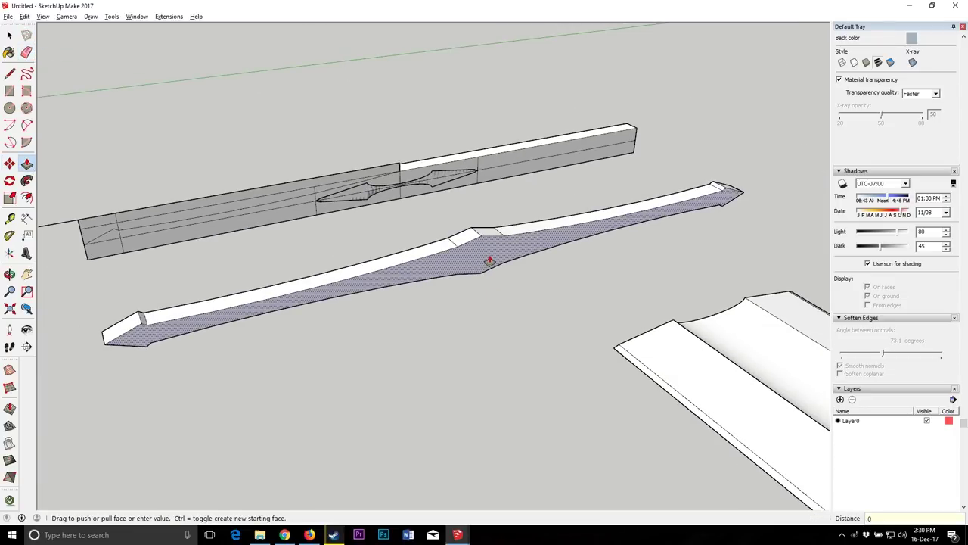
{"action": "left_click", "coordinate": [518, 263]}
Step: Soften the crease edges on both sides of the crossguard's upper center peak with a 64.9 degree angle between normals
{"action": "middle_click_drag", "start_coordinate": [517, 263], "coordinate": [475, 258]}
{"action": "scroll", "coordinate": [475, 258], "scroll_direction": "up", "scroll_amount": 3}
{"action": "key", "text": "l"}
{"action": "key", "text": "space"}
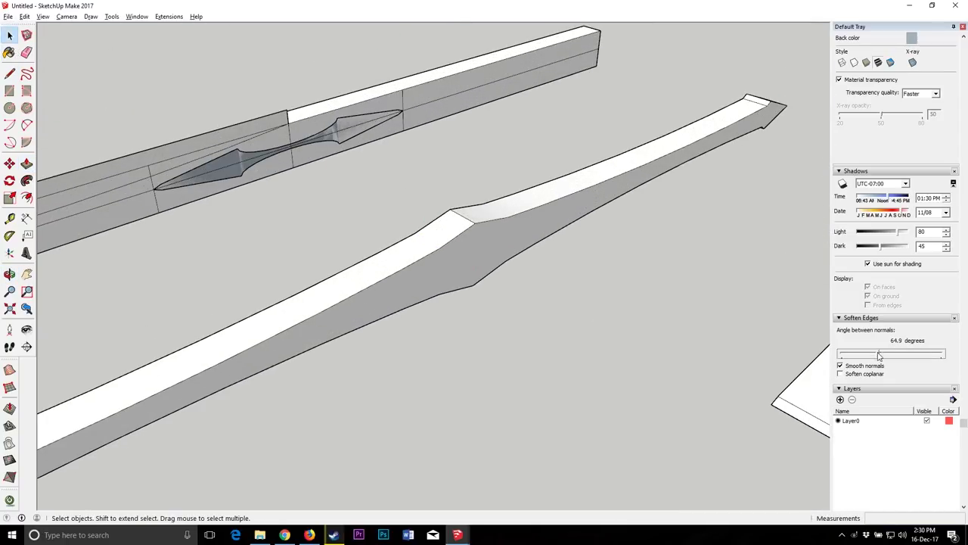
Step: Soften the crease edges on both sides of the crossguard's lower center peak with a 65.8 degree angle between normals
{"action": "key", "text": "o"}
{"action": "left_click_drag", "start_coordinate": [88, 275], "coordinate": [131, 38]}
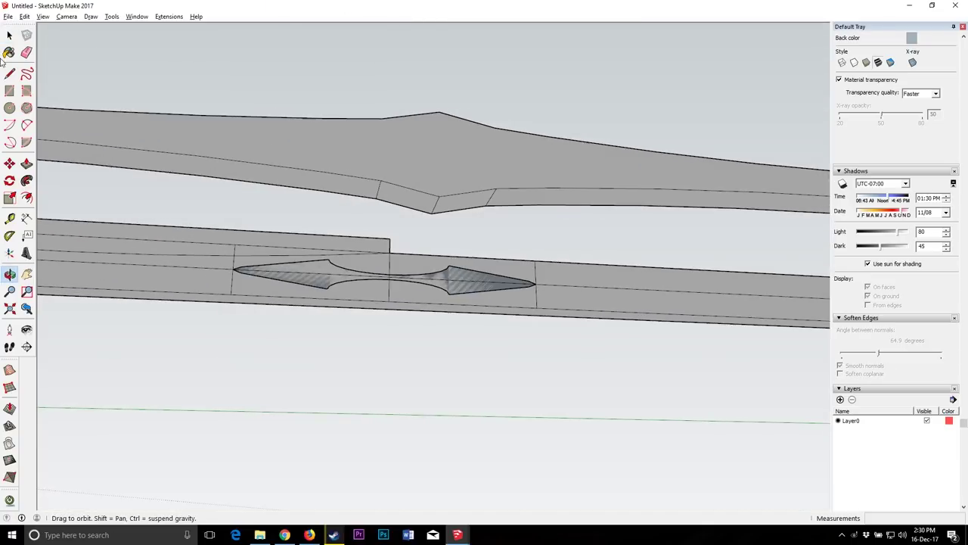
{"action": "key", "text": "space"}
{"action": "left_click", "coordinate": [378, 191]}
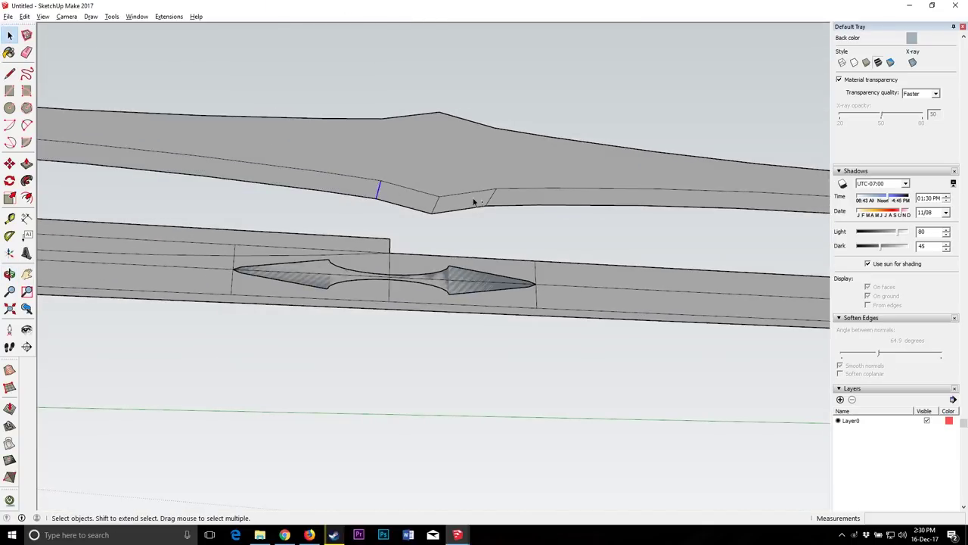
{"action": "left_click", "coordinate": [879, 354]}
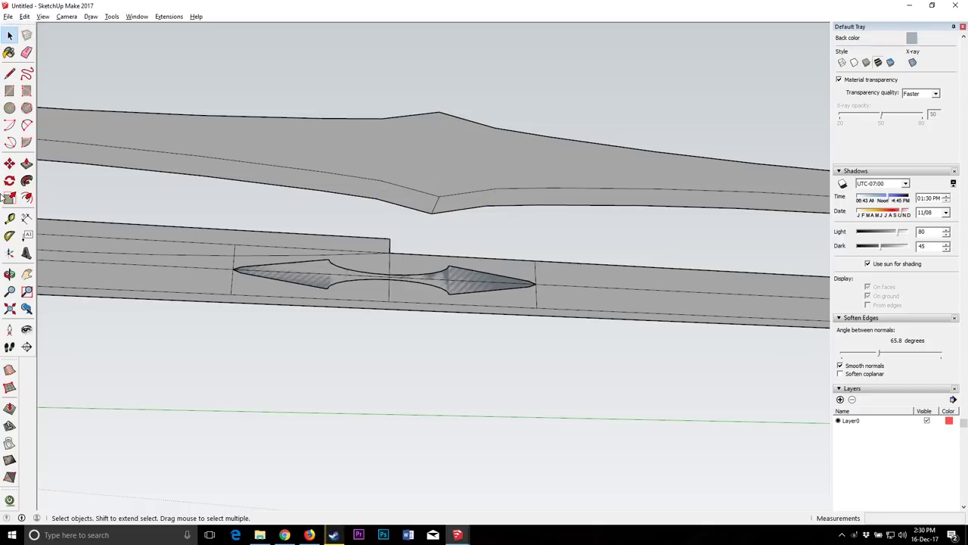
Step: Draw a vertical line across the crossguard's blade-side face, joining its upper and lower center peaks
{"action": "left_click", "coordinate": [9, 275]}
{"action": "left_click_drag", "start_coordinate": [317, 204], "coordinate": [495, 283]}
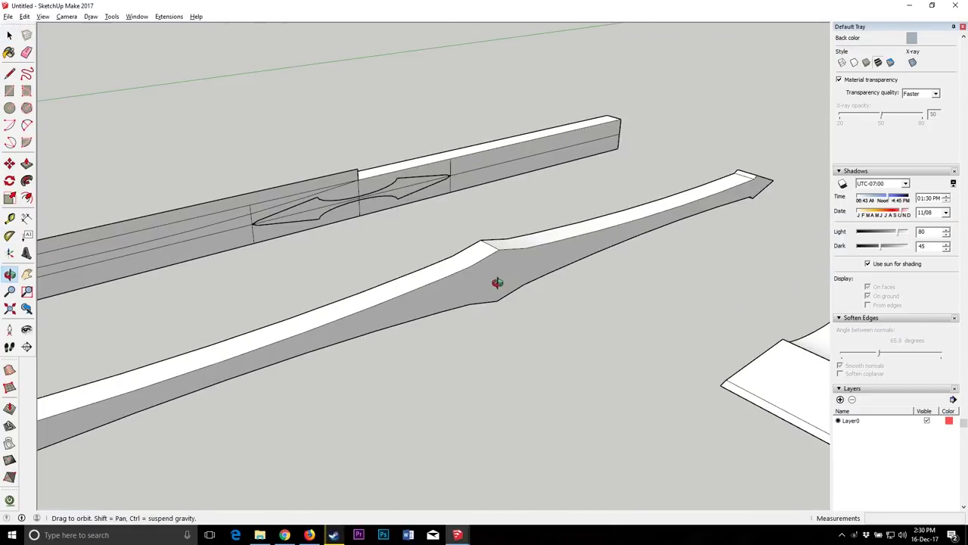
{"action": "left_click", "coordinate": [9, 34]}
{"action": "scroll", "coordinate": [404, 185], "scroll_direction": "up", "scroll_amount": 3}
{"action": "left_click", "coordinate": [400, 173]}
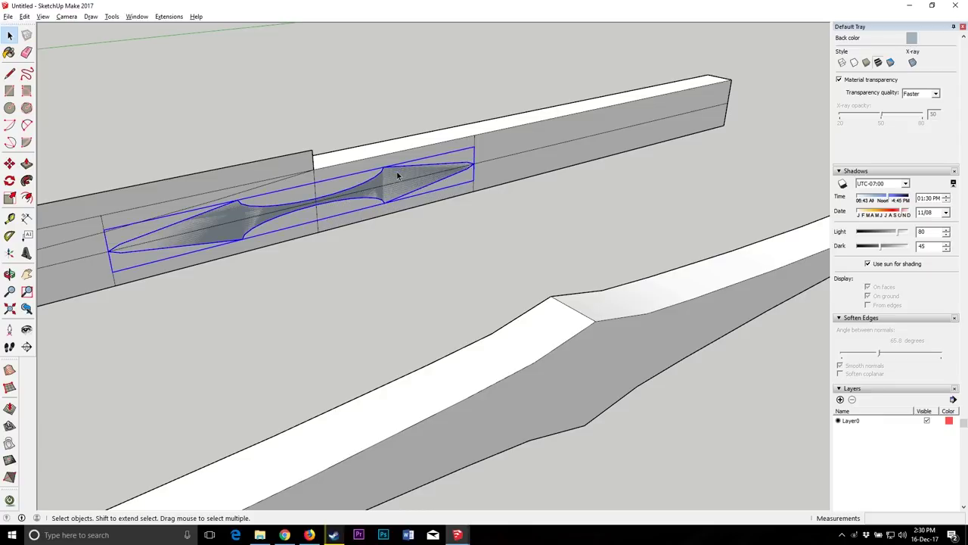
{"action": "scroll", "coordinate": [395, 168], "scroll_direction": "down", "scroll_amount": 2}
{"action": "left_click", "coordinate": [9, 74]}
{"action": "left_click", "coordinate": [566, 299]}
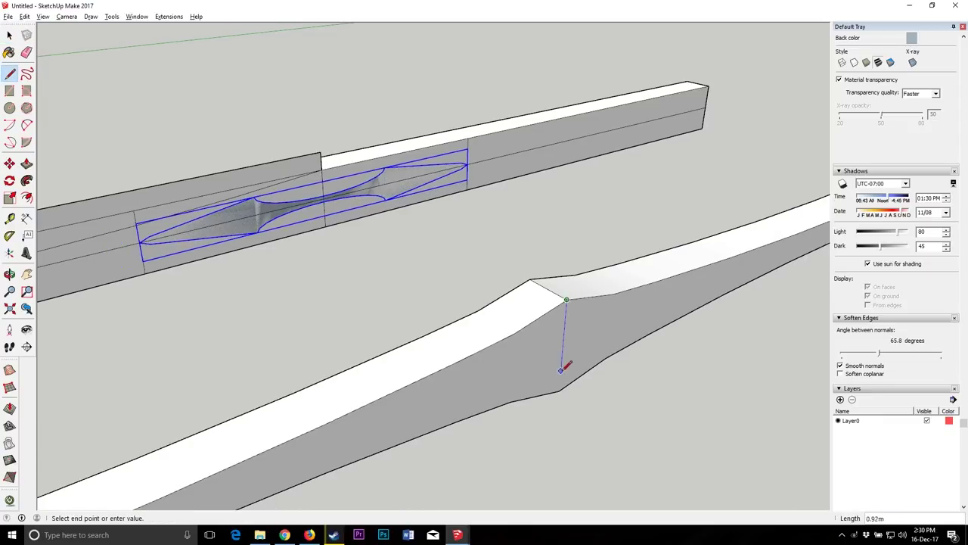
Step: Copy the blade cross-section profile from the construction bar onto the midpoint of the crossguard's vertical center line
{"action": "left_click", "coordinate": [9, 164]}
{"action": "scroll", "coordinate": [335, 200], "scroll_direction": "up", "scroll_amount": 3}
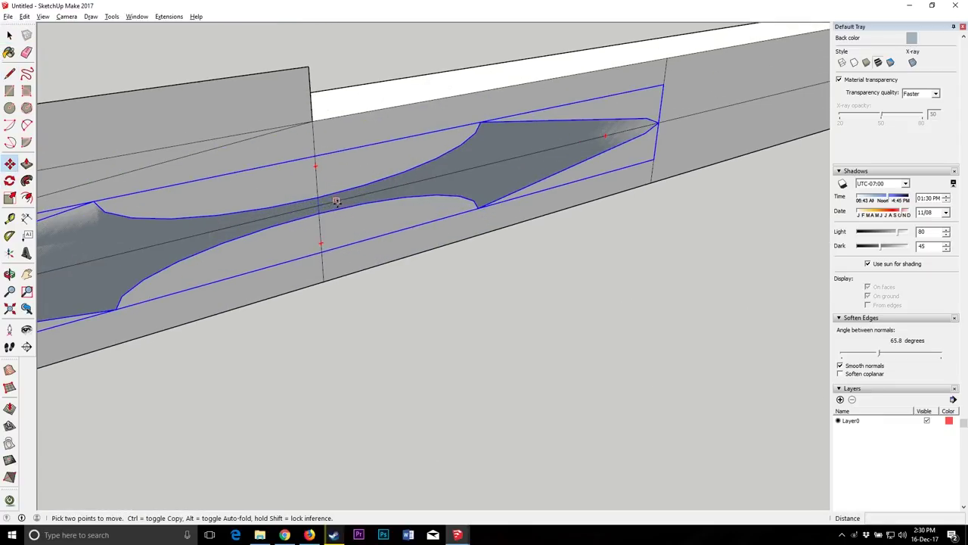
{"action": "left_click", "coordinate": [319, 206]}
{"action": "scroll", "coordinate": [318, 205], "scroll_direction": "down", "scroll_amount": 5}
{"action": "left_click", "coordinate": [457, 241]}
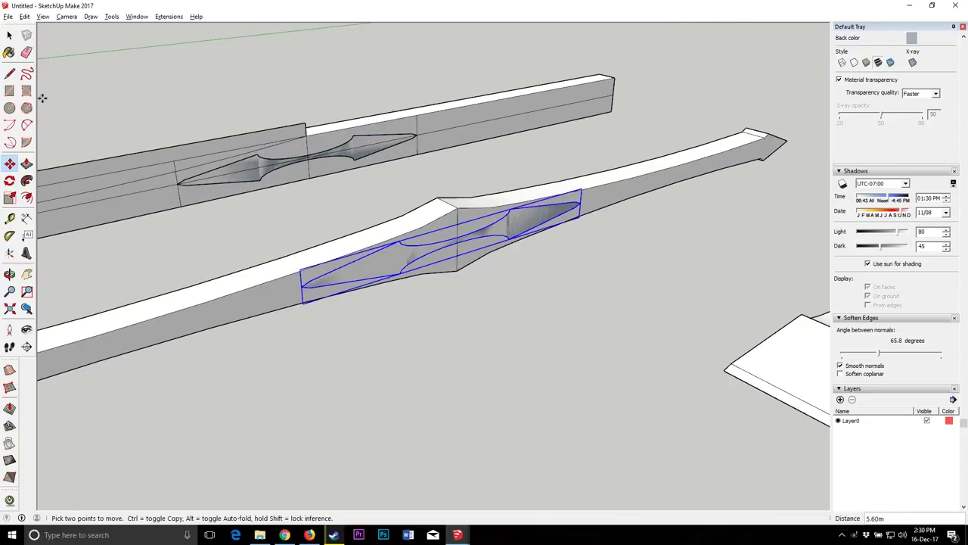
Step: Make the complete crossguard solid a group and remove the vertical center line from its face
{"action": "left_click", "coordinate": [9, 35]}
{"action": "triple_click", "coordinate": [255, 285]}
{"action": "right_click", "coordinate": [498, 222]}
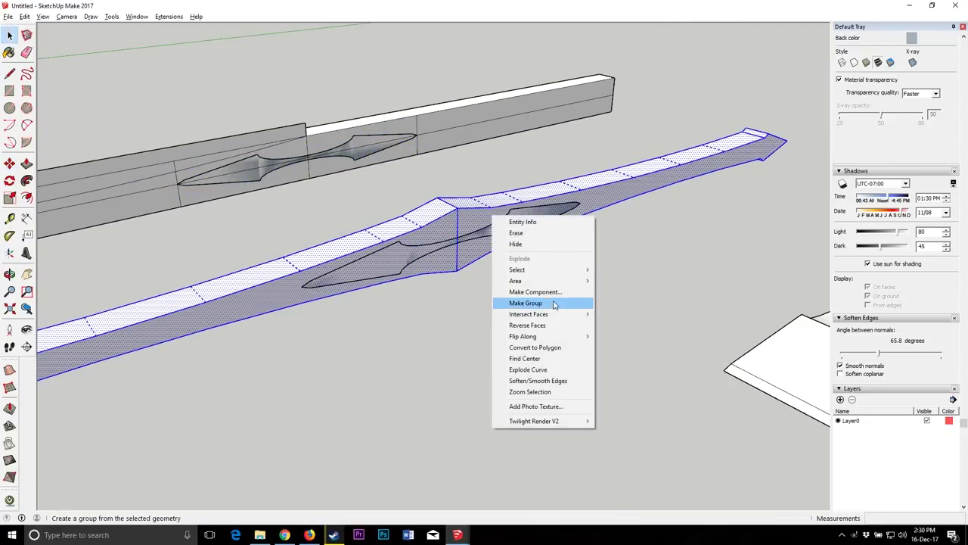
{"action": "left_click", "coordinate": [522, 302]}
{"action": "left_click", "coordinate": [520, 222]}
{"action": "left_click", "coordinate": [468, 221]}
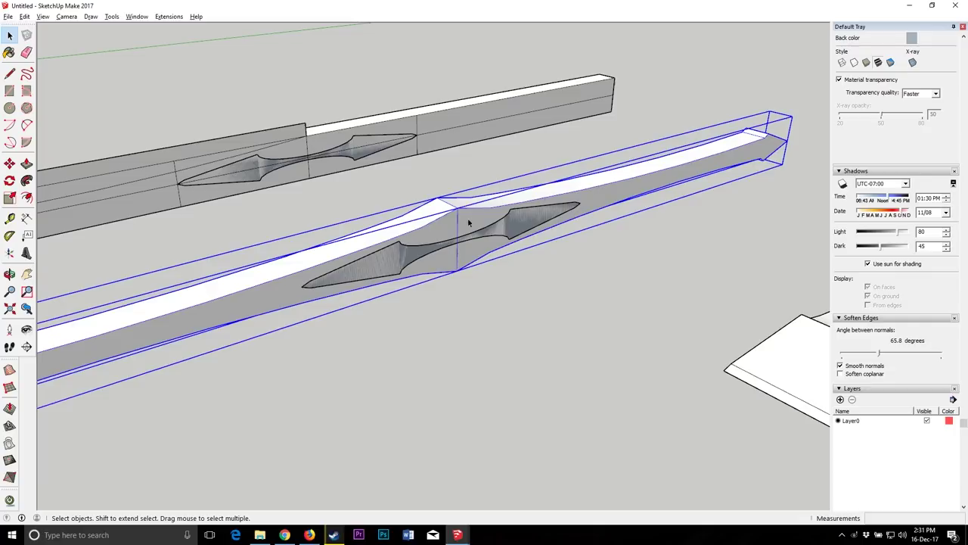
{"action": "double_click", "coordinate": [461, 223]}
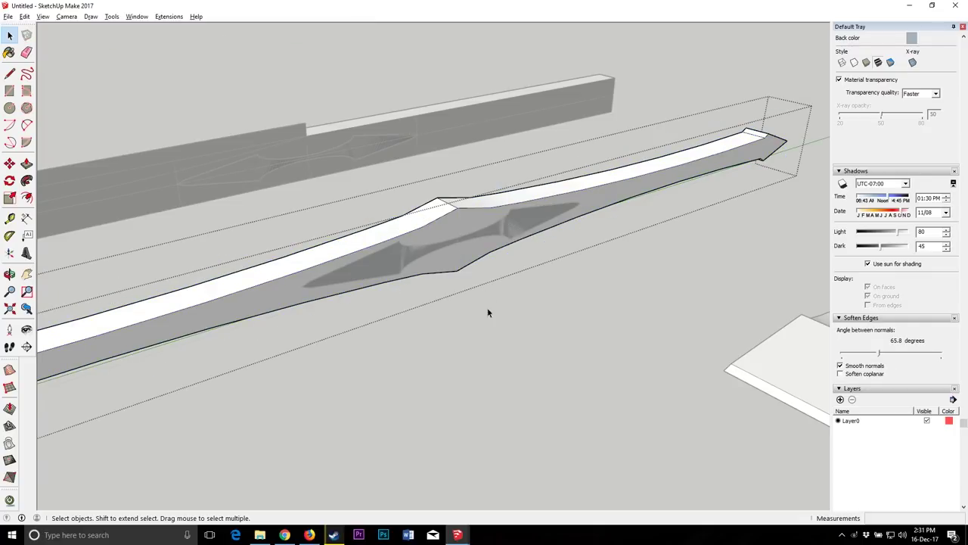
{"action": "left_click", "coordinate": [488, 313]}
Step: Move the crossguard group together with the cross-section profile about 6 m to the blade's base
{"action": "left_click", "coordinate": [462, 218]}
{"action": "left_click", "coordinate": [397, 253], "text": "shift"}
{"action": "middle_click_drag", "start_coordinate": [270, 262], "coordinate": [119, 189]}
{"action": "key", "text": "m"}
{"action": "scroll", "coordinate": [190, 243], "scroll_direction": "up", "scroll_amount": 3}
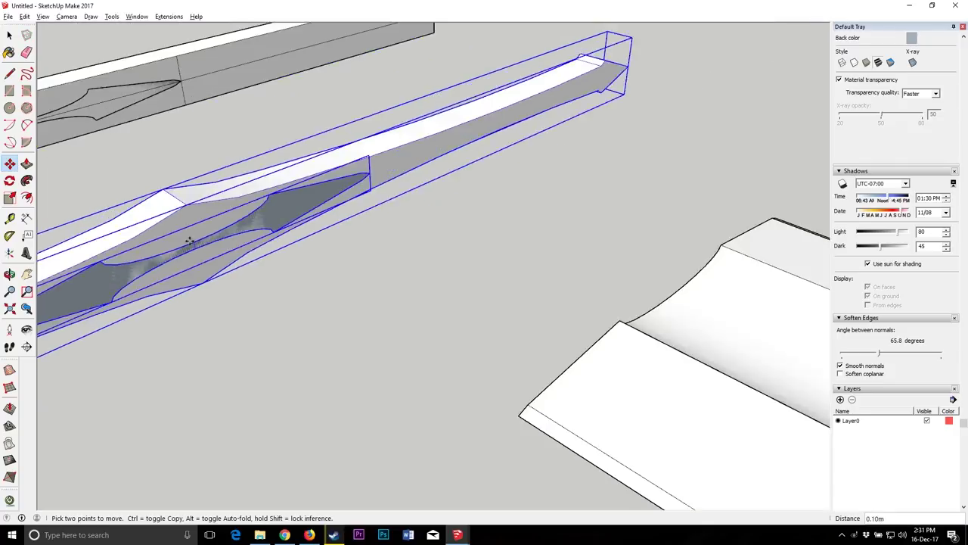
{"action": "scroll", "coordinate": [190, 242], "scroll_direction": "up", "scroll_amount": 10}
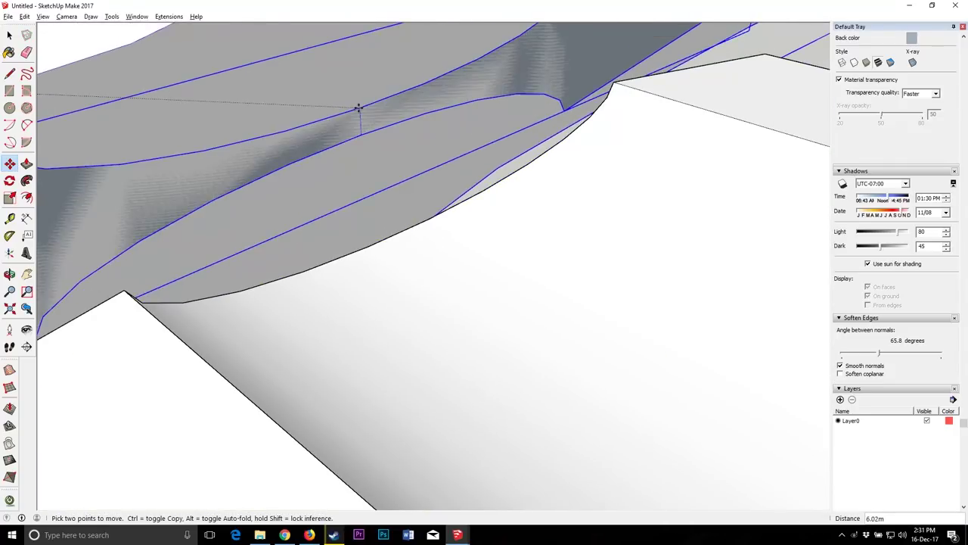
{"action": "left_click", "coordinate": [358, 108]}
Step: Lower and shift the crossguard with its profile until the profile coincides with the blade's end outline
{"action": "left_click", "coordinate": [358, 108]}
{"action": "left_click", "coordinate": [364, 217]}
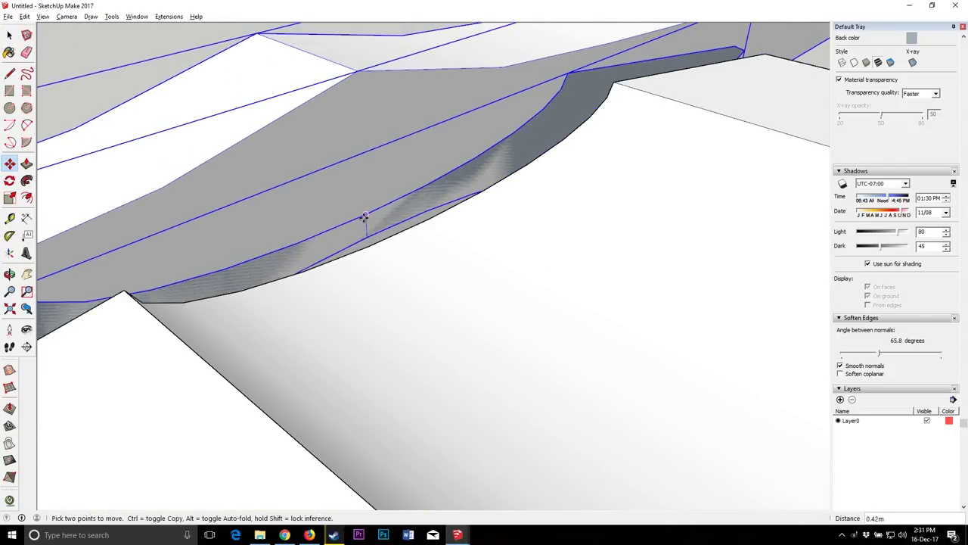
{"action": "left_click", "coordinate": [364, 218]}
{"action": "scroll", "coordinate": [403, 222], "scroll_direction": "up", "scroll_amount": 3}
{"action": "left_click", "coordinate": [376, 203]}
{"action": "left_click", "coordinate": [10, 274]}
{"action": "left_click_drag", "start_coordinate": [148, 246], "coordinate": [268, 297]}
{"action": "left_click", "coordinate": [10, 164]}
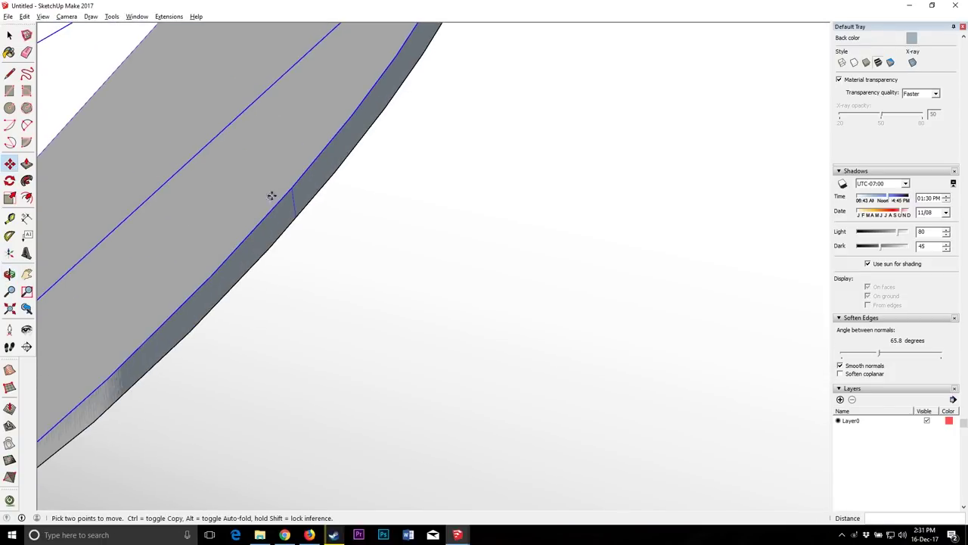
{"action": "left_click", "coordinate": [292, 186]}
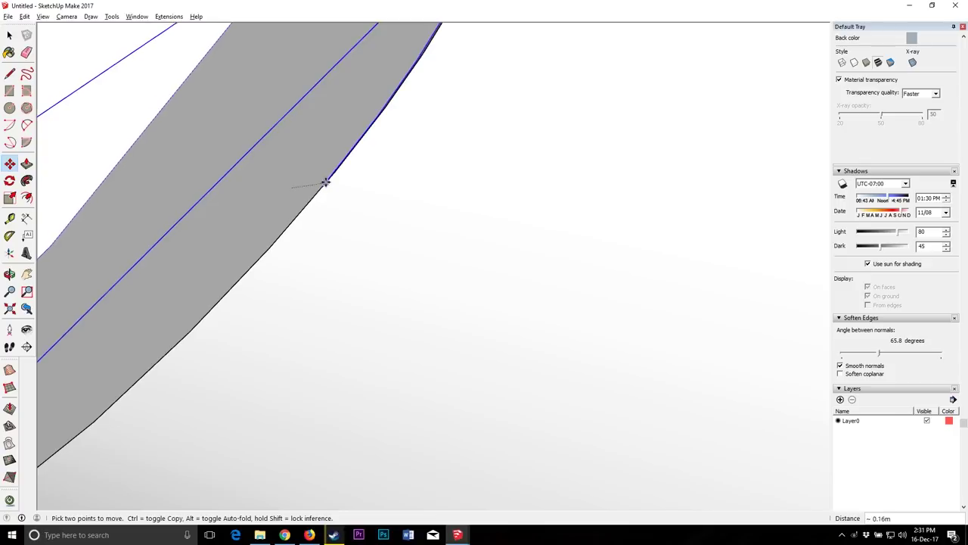
{"action": "left_click", "coordinate": [333, 173]}
{"action": "scroll", "coordinate": [335, 175], "scroll_direction": "down", "scroll_amount": 8}
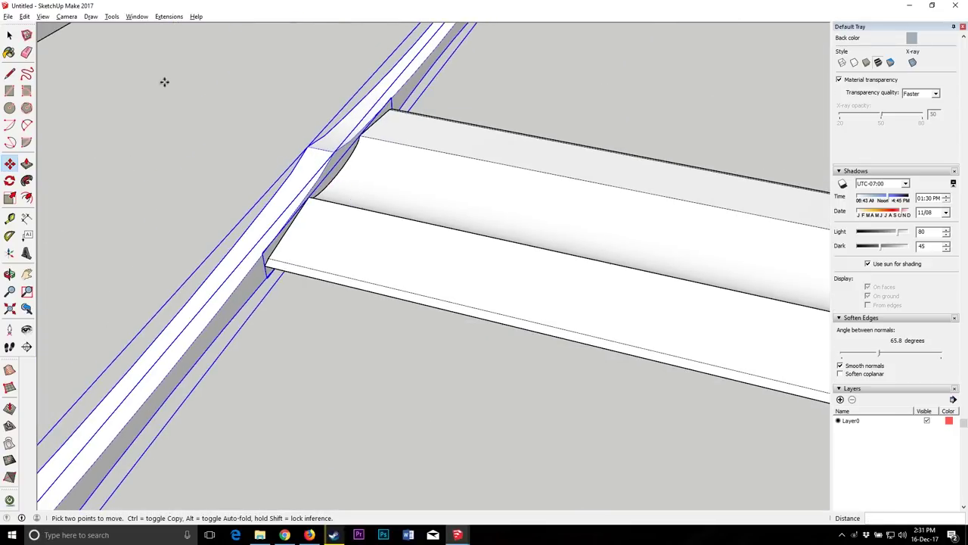
Step: Examine how the crossguard sits on the blade's base from above and from the blade side
{"action": "left_click", "coordinate": [10, 36]}
{"action": "left_click", "coordinate": [307, 359]}
{"action": "left_click", "coordinate": [9, 275]}
{"action": "scroll", "coordinate": [359, 182], "scroll_direction": "down", "scroll_amount": 5}
{"action": "left_click_drag", "start_coordinate": [359, 181], "coordinate": [460, 303]}
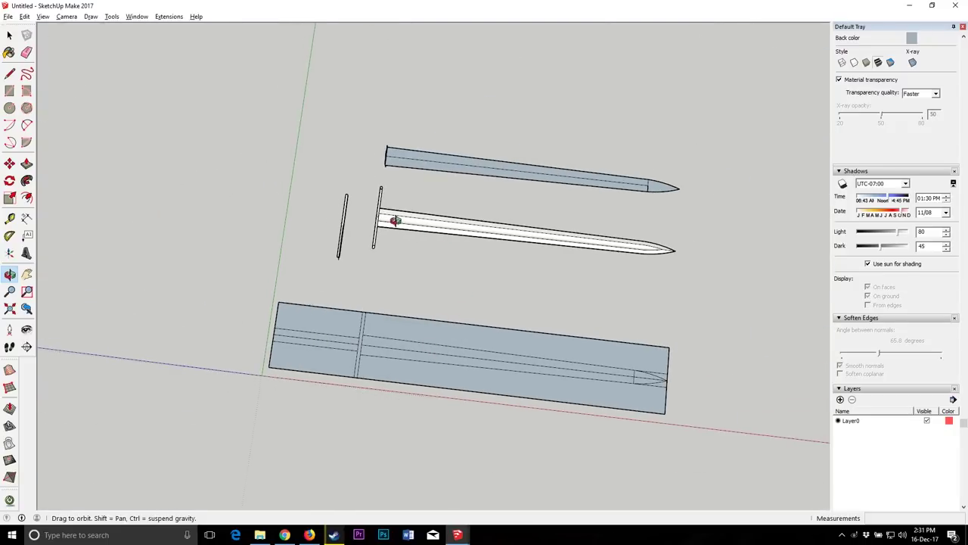
{"action": "scroll", "coordinate": [394, 220], "scroll_direction": "up", "scroll_amount": 3}
{"action": "left_click_drag", "start_coordinate": [372, 231], "coordinate": [310, 316]}
{"action": "left_click", "coordinate": [9, 35]}
{"action": "scroll", "coordinate": [331, 295], "scroll_direction": "up", "scroll_amount": 3}
{"action": "mouse_move", "coordinate": [331, 295]}
{"action": "middle_mouse_down"}
{"action": "mouse_move", "coordinate": [335, 288]}
{"action": "mouse_move", "coordinate": [317, 283]}
{"action": "middle_mouse_up"}
Step: Scale the geometry inside the crossguard group slightly taller along the blue axis
{"action": "left_click", "coordinate": [339, 283]}
{"action": "left_click", "coordinate": [27, 182]}
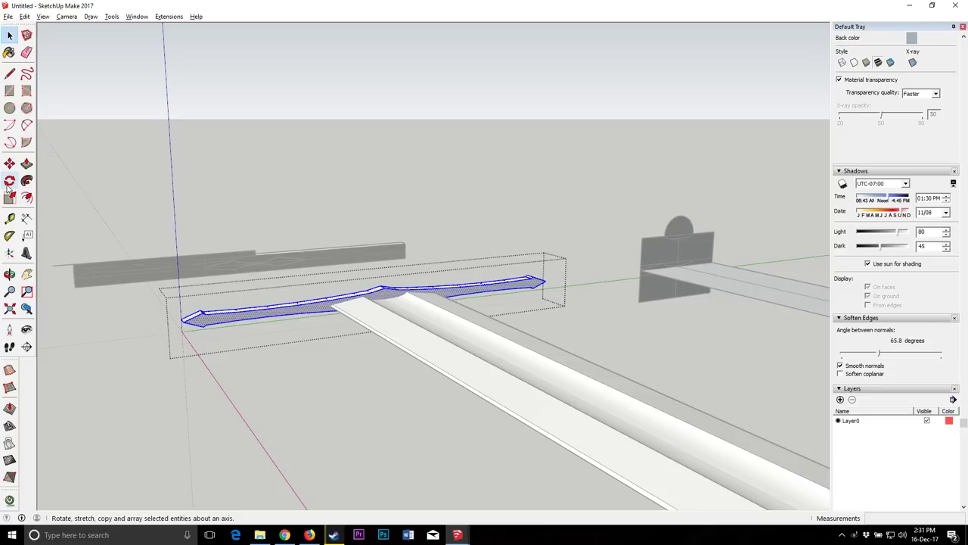
{"action": "left_click", "coordinate": [9, 197]}
{"action": "left_click_drag", "start_coordinate": [383, 286], "coordinate": [383, 277]}
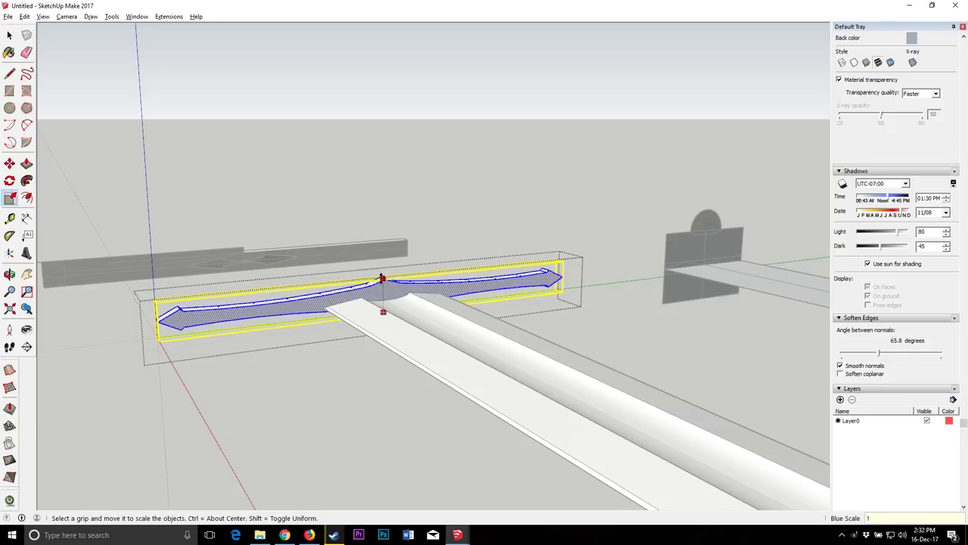
{"action": "left_click_drag", "start_coordinate": [383, 278], "coordinate": [382, 284]}
{"action": "left_click", "coordinate": [9, 35]}
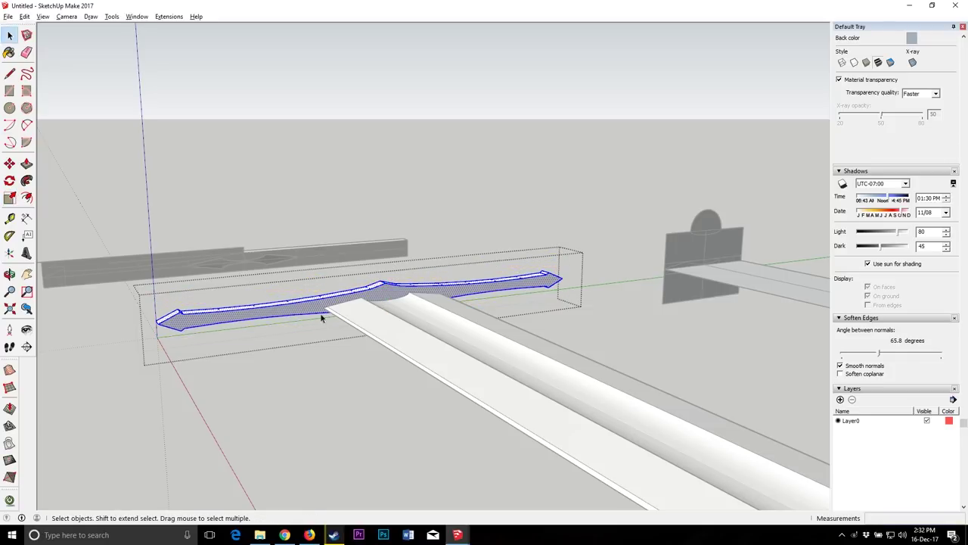
Step: Move the crossguard group away from the blade's base and open it for editing
{"action": "key", "text": "o"}
{"action": "left_click_drag", "start_coordinate": [222, 292], "coordinate": [412, 351]}
{"action": "scroll", "coordinate": [412, 351], "scroll_direction": "up", "scroll_amount": 2}
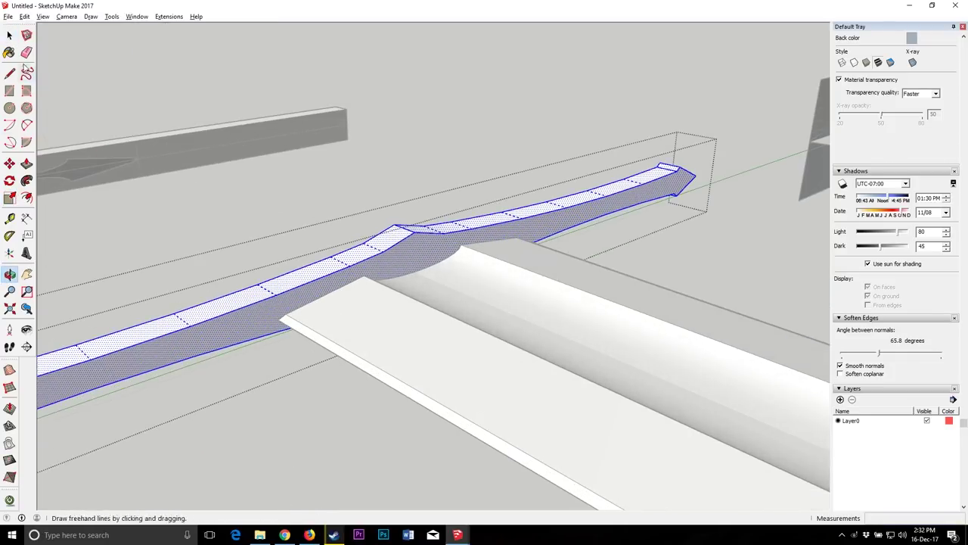
{"action": "left_click", "coordinate": [9, 36]}
{"action": "left_click", "coordinate": [332, 458]}
{"action": "left_click", "coordinate": [9, 163]}
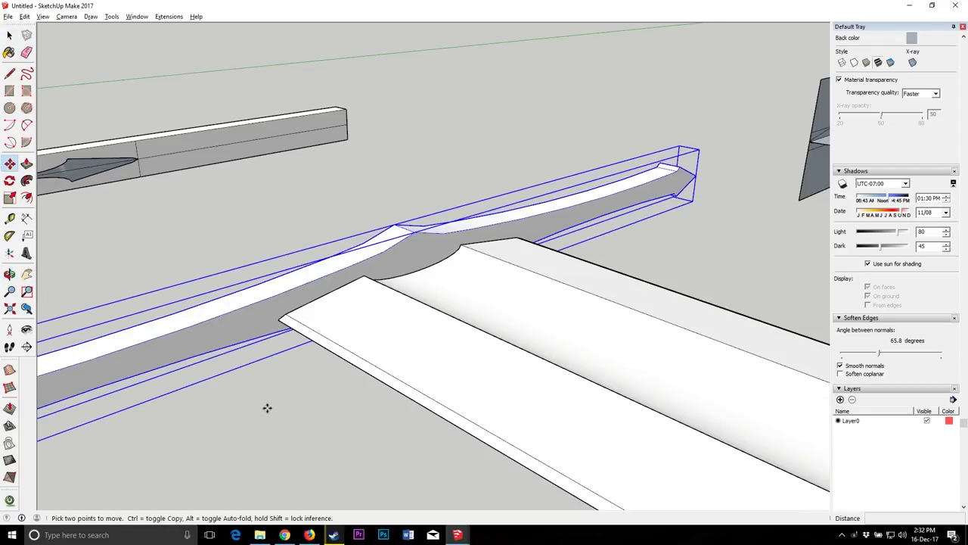
{"action": "left_click", "coordinate": [267, 407]}
{"action": "left_click", "coordinate": [208, 362]}
{"action": "left_click", "coordinate": [9, 36]}
{"action": "double_click", "coordinate": [373, 238]}
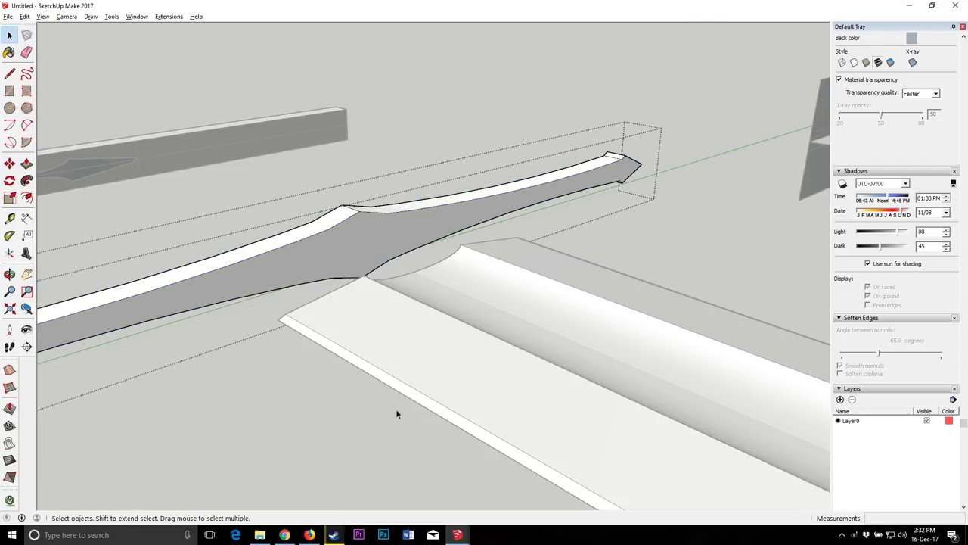
Step: Delete the leftover construction bar and its outline lying behind the crossguard
{"action": "scroll", "coordinate": [412, 182], "scroll_direction": "up", "scroll_amount": 2}
{"action": "key", "text": "l"}
{"action": "middle_click_drag", "start_coordinate": [280, 183], "coordinate": [522, 227]}
{"action": "left_click", "coordinate": [9, 34]}
{"action": "left_click_drag", "start_coordinate": [312, 219], "coordinate": [646, 379]}
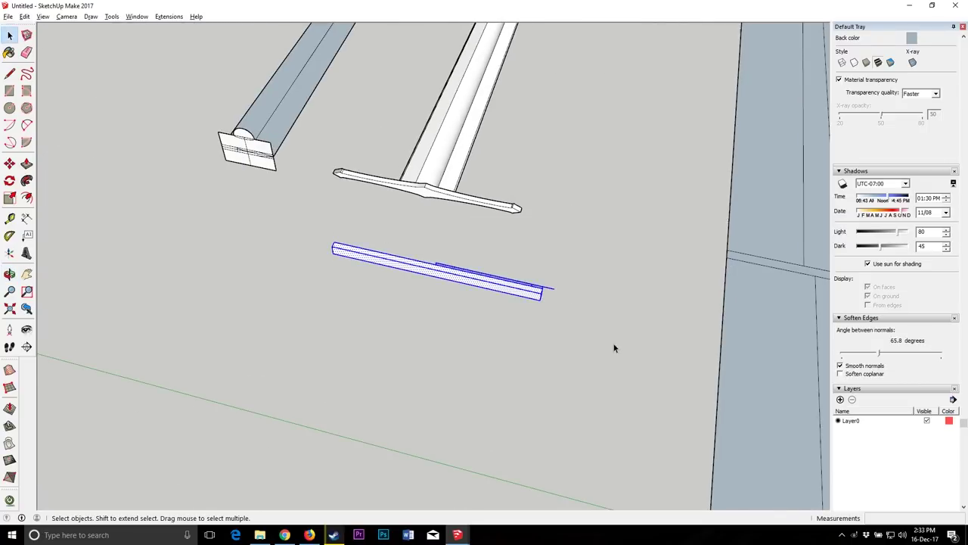
{"action": "key", "text": "Delete"}
Step: Draw a vertical line about 1.44 m long between the center peaks on the crossguard's handle-side face
{"action": "middle_click_drag", "start_coordinate": [613, 345], "coordinate": [430, 180]}
{"action": "scroll", "coordinate": [430, 180], "scroll_direction": "up", "scroll_amount": 6}
{"action": "left_click", "coordinate": [472, 201]}
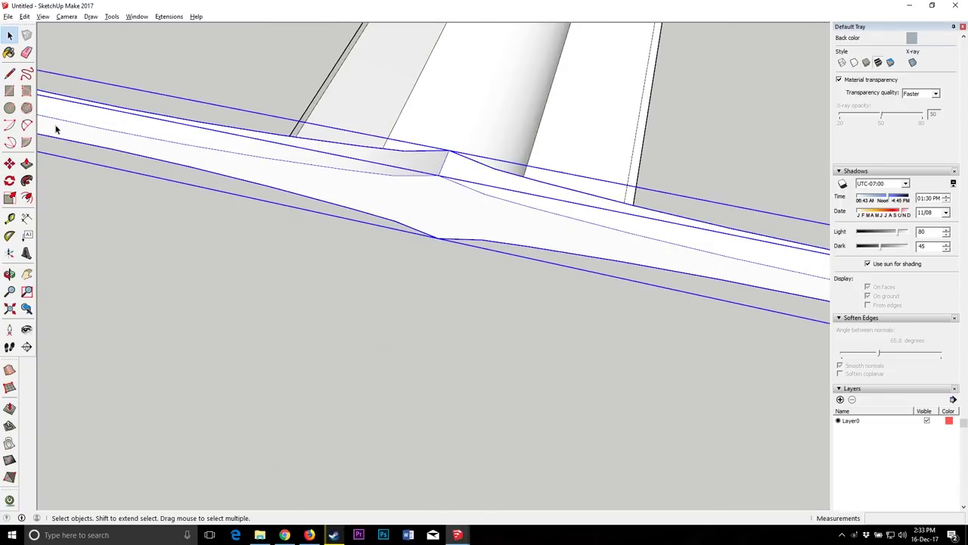
{"action": "key", "text": "l"}
{"action": "left_click", "coordinate": [437, 174]}
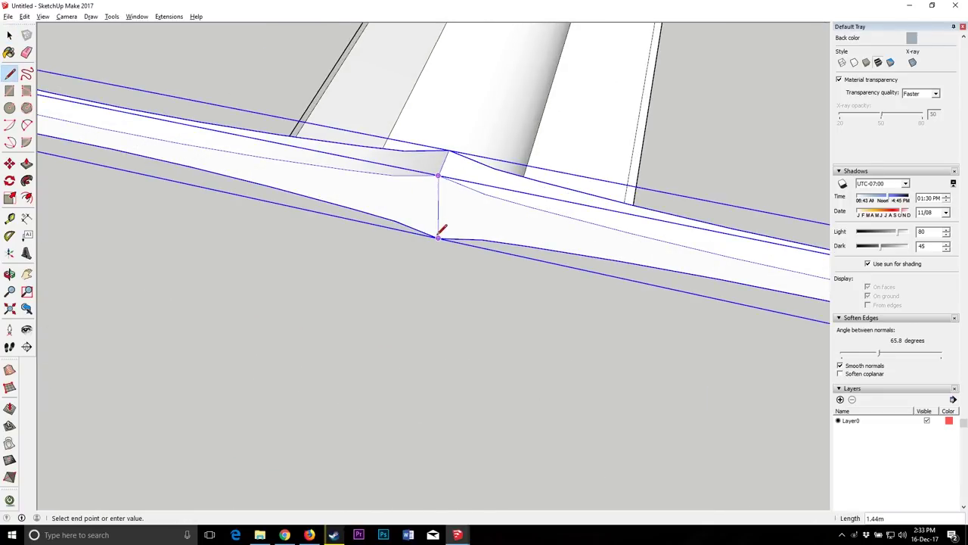
Step: Draw a 12-sided circle about 3.4 m across, centered on the midpoint of the crossguard's rear center line
{"action": "left_click", "coordinate": [7, 107]}
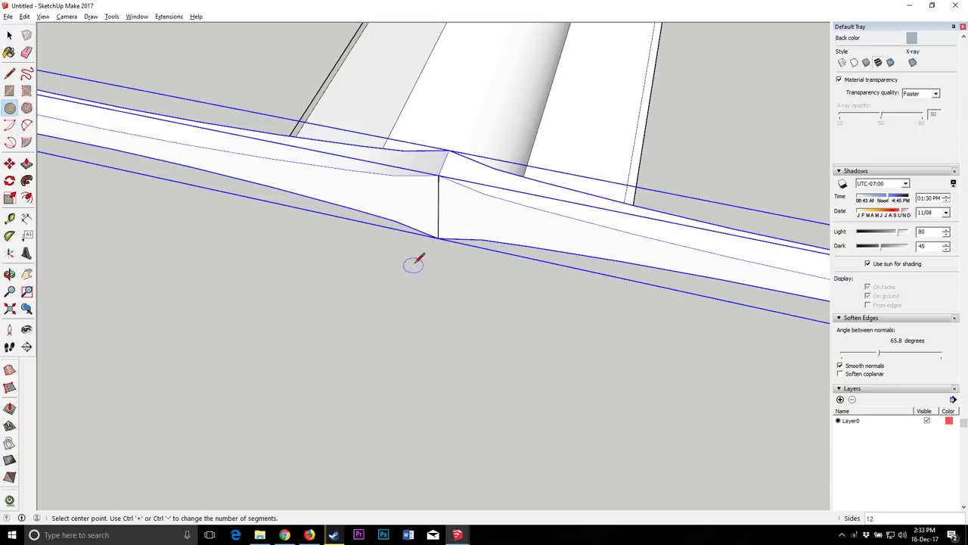
{"action": "left_click", "coordinate": [438, 206]}
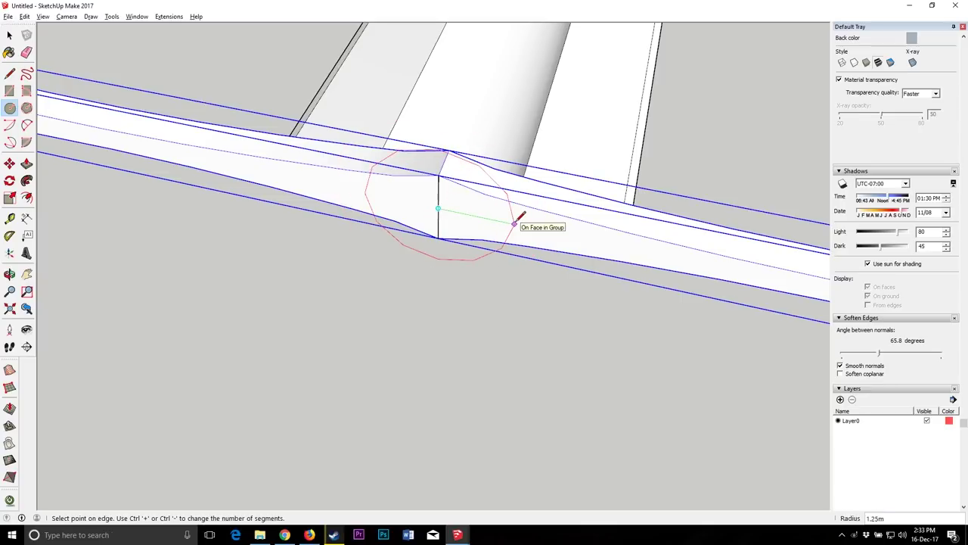
{"action": "scroll", "coordinate": [516, 222], "scroll_direction": "down", "scroll_amount": 2}
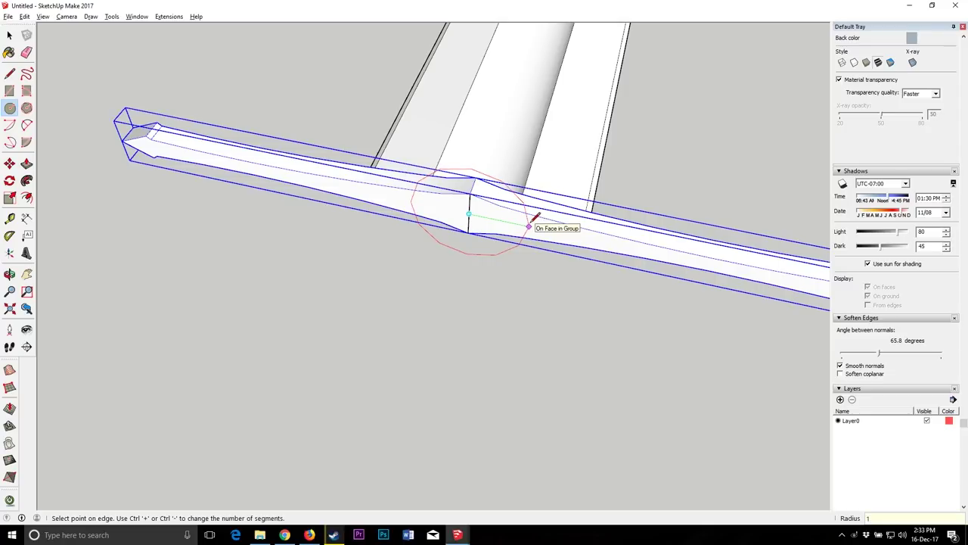
{"action": "left_click", "coordinate": [529, 227]}
Step: Divide the 12-sided circle into upper and lower halves with a line along the crossguard through its center
{"action": "key", "text": "e"}
{"action": "key", "text": "l"}
{"action": "left_click", "coordinate": [405, 201]}
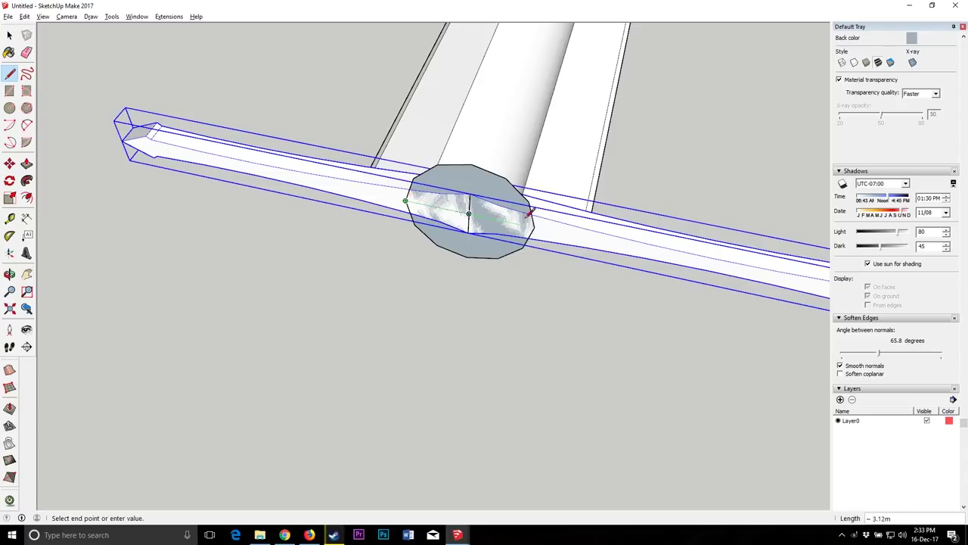
{"action": "left_click", "coordinate": [534, 226]}
{"action": "scroll", "coordinate": [341, 165], "scroll_direction": "down", "scroll_amount": 3}
{"action": "scroll", "coordinate": [420, 210], "scroll_direction": "up", "scroll_amount": 6}
{"action": "left_click", "coordinate": [9, 35]}
{"action": "key", "text": "l"}
{"action": "left_click", "coordinate": [283, 180]}
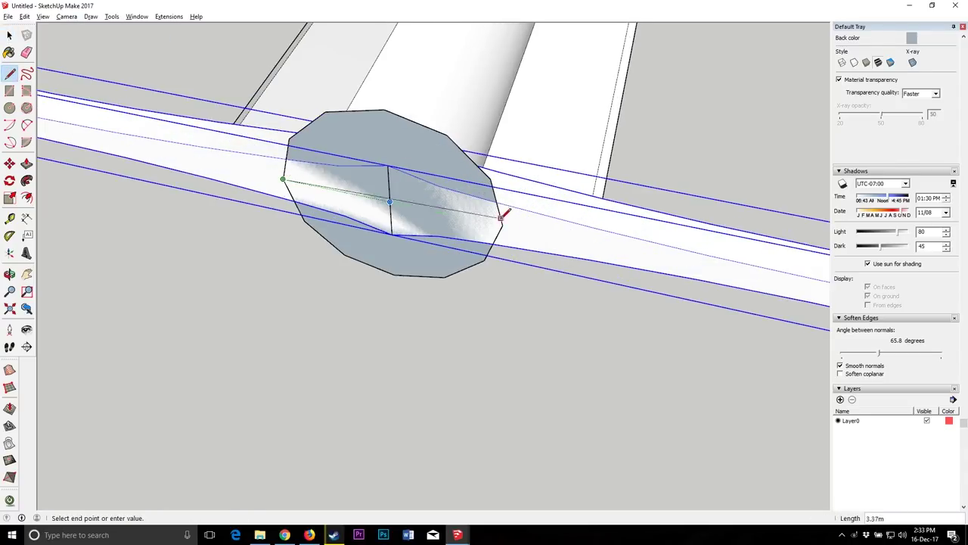
{"action": "left_click", "coordinate": [503, 224]}
Step: Try to flatten the upper half of the 12-sided circle by scaling it toward the dividing line
{"action": "key", "text": "space"}
{"action": "left_click", "coordinate": [378, 138]}
{"action": "key", "text": "q"}
{"action": "key", "text": "s"}
{"action": "left_click_drag", "start_coordinate": [385, 110], "coordinate": [389, 169]}
{"action": "scroll", "coordinate": [514, 221], "scroll_direction": "up", "scroll_amount": 3}
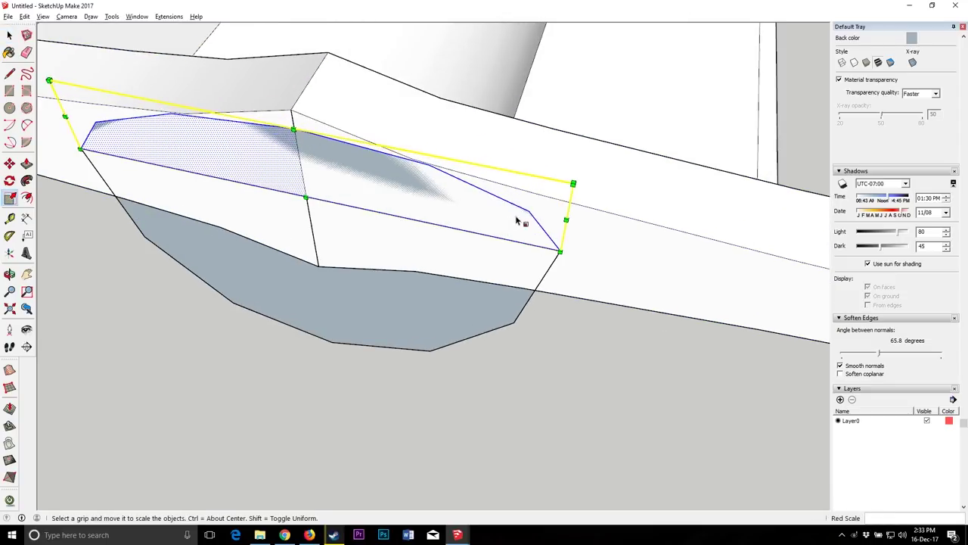
Step: Undo the scaling, the dividing line and the 12-sided circle, keeping the vertical center line
{"action": "left_click", "coordinate": [8, 273]}
{"action": "left_click_drag", "start_coordinate": [249, 163], "coordinate": [310, 127]}
{"action": "key", "text": "ctrl+z"}
{"action": "key", "text": "ctrl+z"}
{"action": "key", "text": "ctrl+z"}
Step: Draw a smoother circle of 1.7 m radius at the center line's midpoint and divide it along the crossguard
{"action": "key", "text": "c"}
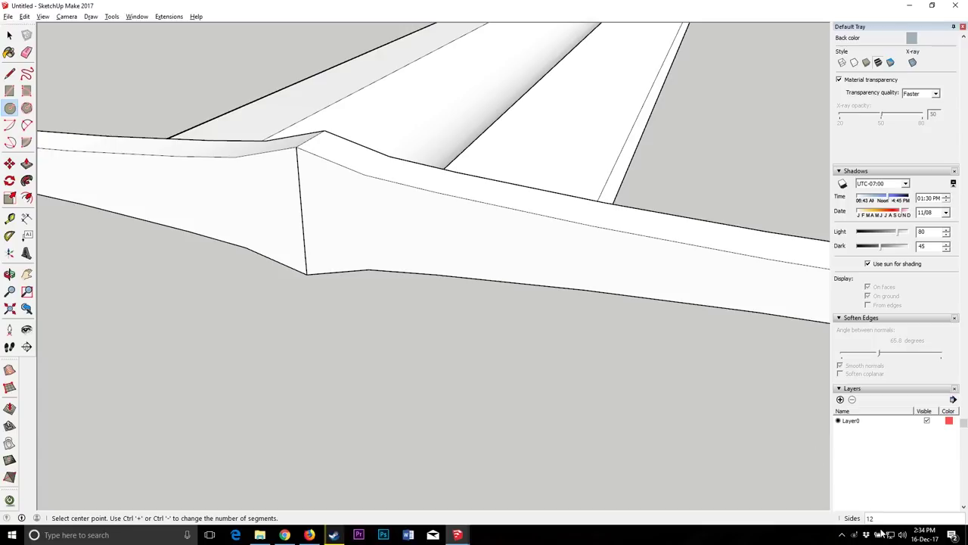
{"action": "left_click", "coordinate": [301, 214]}
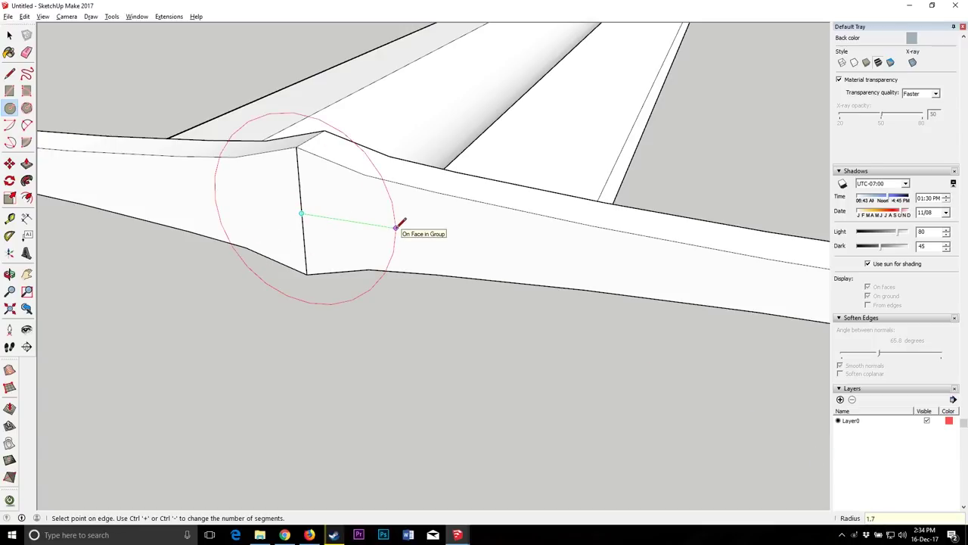
{"action": "key", "text": "Return"}
{"action": "left_click", "coordinate": [9, 73]}
{"action": "left_click", "coordinate": [168, 194]}
{"action": "left_click", "coordinate": [455, 236]}
{"action": "key", "text": "space"}
{"action": "double_click", "coordinate": [335, 112]}
{"action": "key", "text": "s"}
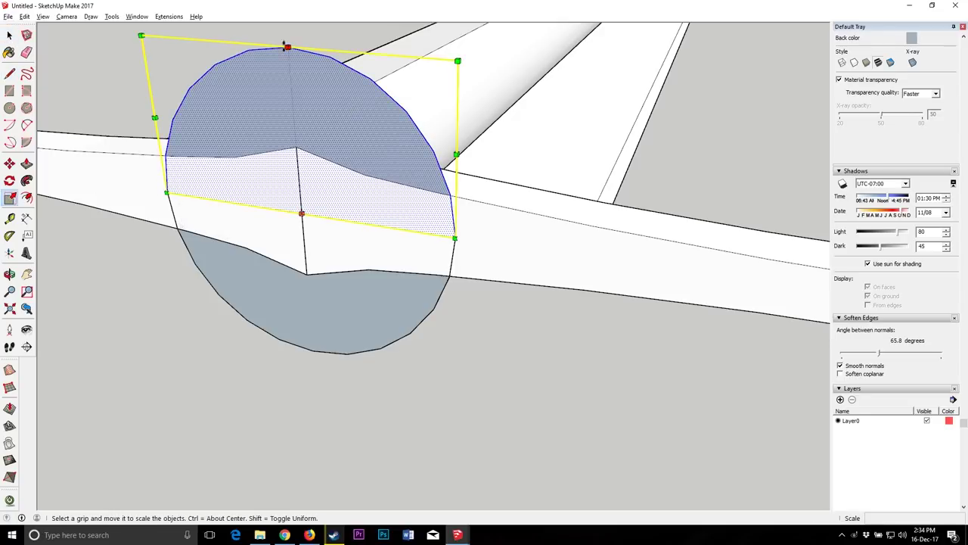
{"action": "left_click", "coordinate": [9, 36]}
{"action": "left_click", "coordinate": [114, 95]}
Step: Inside the crossguard group, draw a reference line about 0.52 m long from the circle's center toward the upper peak
{"action": "left_click", "coordinate": [523, 247]}
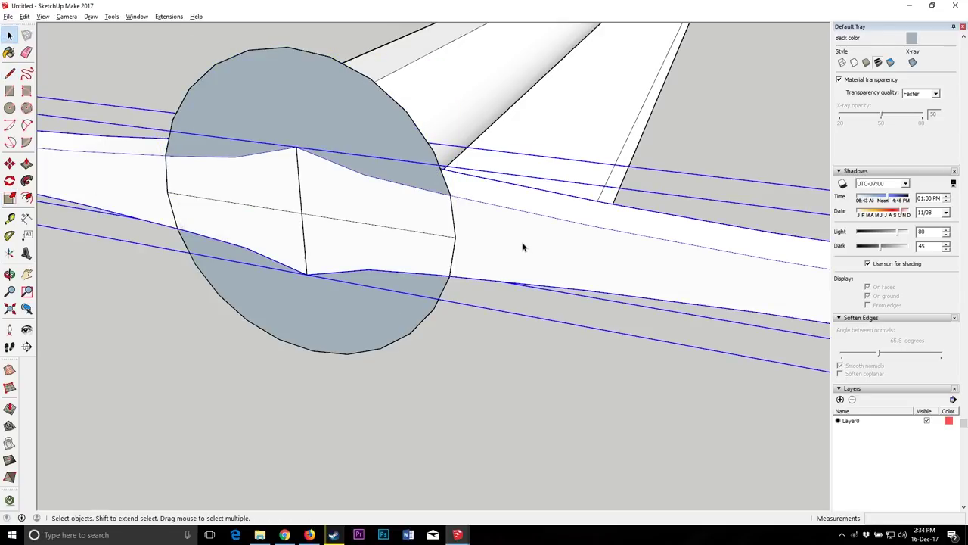
{"action": "key", "text": "Escape"}
{"action": "key", "text": "l"}
{"action": "left_click", "coordinate": [301, 213]}
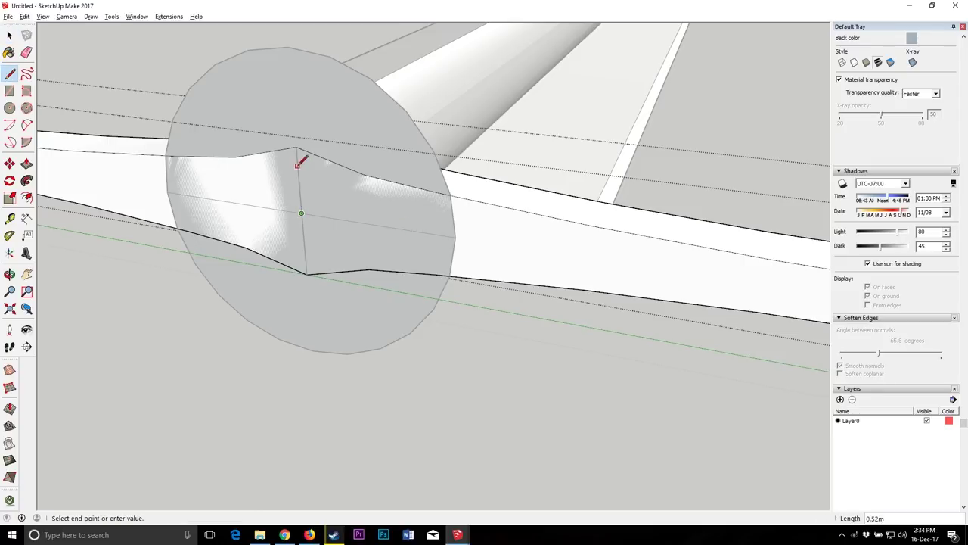
{"action": "left_click", "coordinate": [297, 166]}
Step: Flatten the circle's upper half by scaling it to about 0.29, down to the reference line's upper endpoint
{"action": "left_click", "coordinate": [9, 36]}
{"action": "left_click", "coordinate": [604, 439]}
{"action": "double_click", "coordinate": [232, 90]}
{"action": "left_click", "coordinate": [9, 198]}
{"action": "left_click", "coordinate": [290, 44]}
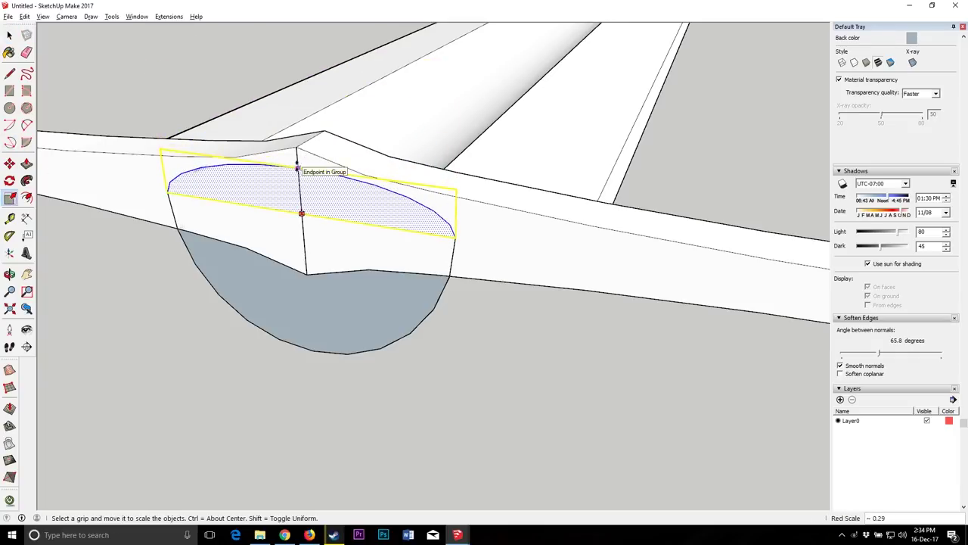
Step: Scale the upper half-circle on the crossguard to about 0.29 of its height and delete the lower half-circle
{"action": "left_click", "coordinate": [297, 168]}
{"action": "scroll", "coordinate": [348, 175], "scroll_direction": "down", "scroll_amount": 3}
{"action": "scroll", "coordinate": [325, 181], "scroll_direction": "up", "scroll_amount": 3}
{"action": "left_click", "coordinate": [9, 35]}
{"action": "left_click", "coordinate": [392, 286]}
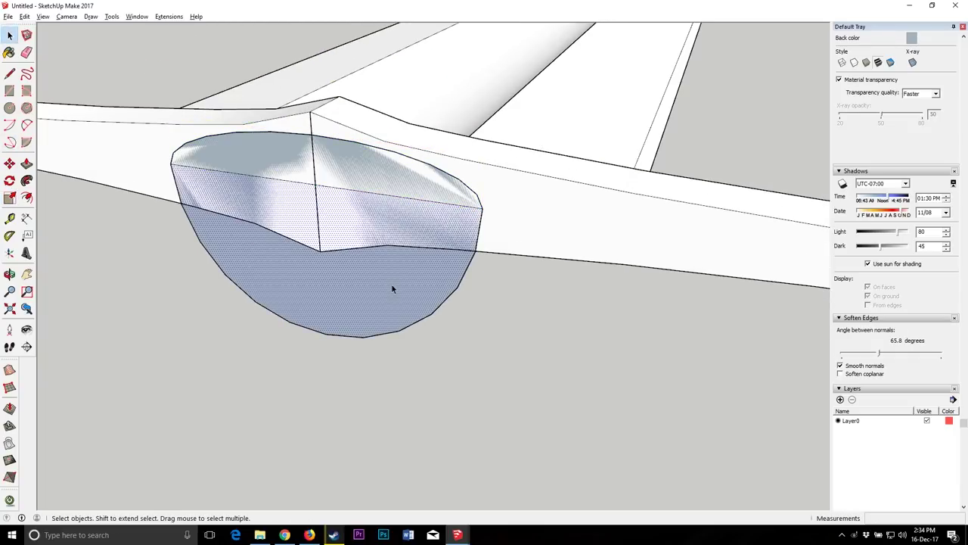
{"action": "key", "text": "Delete"}
{"action": "left_click", "coordinate": [406, 328]}
{"action": "key", "text": "Delete"}
Step: Copy the flattened half-oval, flip the copy vertically, and join it beneath the original to complete the handle's oval profile
{"action": "double_click", "coordinate": [358, 176]}
{"action": "left_click", "coordinate": [276, 161], "text": "shift"}
{"action": "key", "text": "m"}
{"action": "key", "text": "ctrl"}
{"action": "left_click", "coordinate": [313, 184]}
{"action": "left_click", "coordinate": [206, 305]}
{"action": "right_click", "coordinate": [216, 295]}
{"action": "mouse_move", "coordinate": [298, 422]}
{"action": "left_click", "coordinate": [354, 444]}
{"action": "left_click", "coordinate": [205, 318]}
{"action": "left_click", "coordinate": [313, 184]}
{"action": "key", "text": "space"}
{"action": "key", "text": "e"}
{"action": "mouse_move", "coordinate": [323, 136]}
{"action": "left_mouse_down"}
{"action": "mouse_move", "coordinate": [320, 186]}
{"action": "mouse_move", "coordinate": [318, 158]}
{"action": "mouse_move", "coordinate": [320, 167]}
{"action": "left_mouse_up"}
{"action": "key", "text": "ctrl+z"}
{"action": "key", "text": "ctrl+z"}
Step: Remove the dividing lines inside the oval on the crossguard so the profile is one clean face
{"action": "scroll", "coordinate": [322, 168], "scroll_direction": "up", "scroll_amount": 2}
{"action": "key", "text": "space"}
{"action": "left_click", "coordinate": [588, 209]}
{"action": "left_click", "coordinate": [512, 179]}
{"action": "left_click", "coordinate": [521, 182]}
{"action": "double_click", "coordinate": [514, 187]}
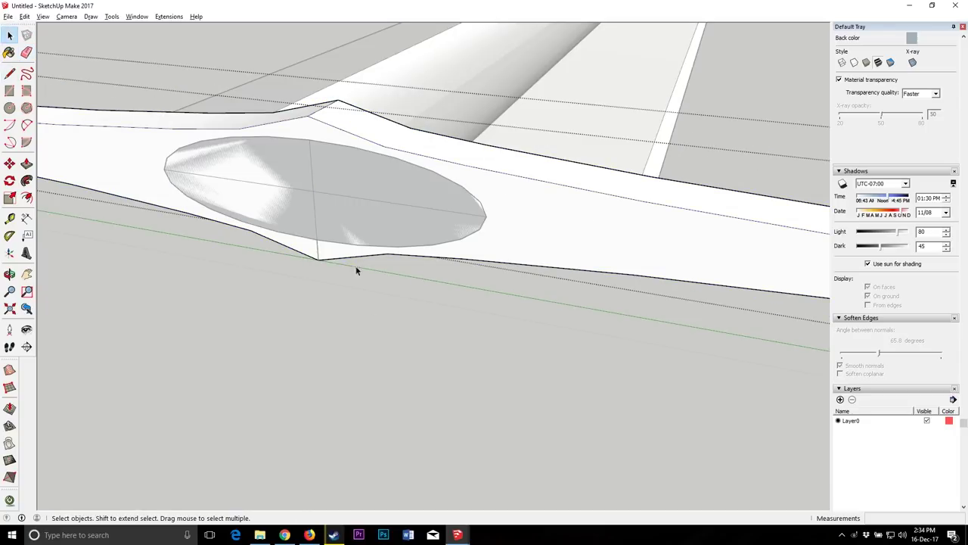
{"action": "left_click", "coordinate": [467, 365]}
{"action": "left_click", "coordinate": [311, 177]}
{"action": "key", "text": "Delete"}
{"action": "left_click", "coordinate": [323, 195]}
{"action": "left_click", "coordinate": [27, 52]}
{"action": "left_click_drag", "start_coordinate": [260, 159], "coordinate": [307, 179]}
{"action": "left_click", "coordinate": [10, 275]}
{"action": "left_click_drag", "start_coordinate": [302, 303], "coordinate": [433, 327]}
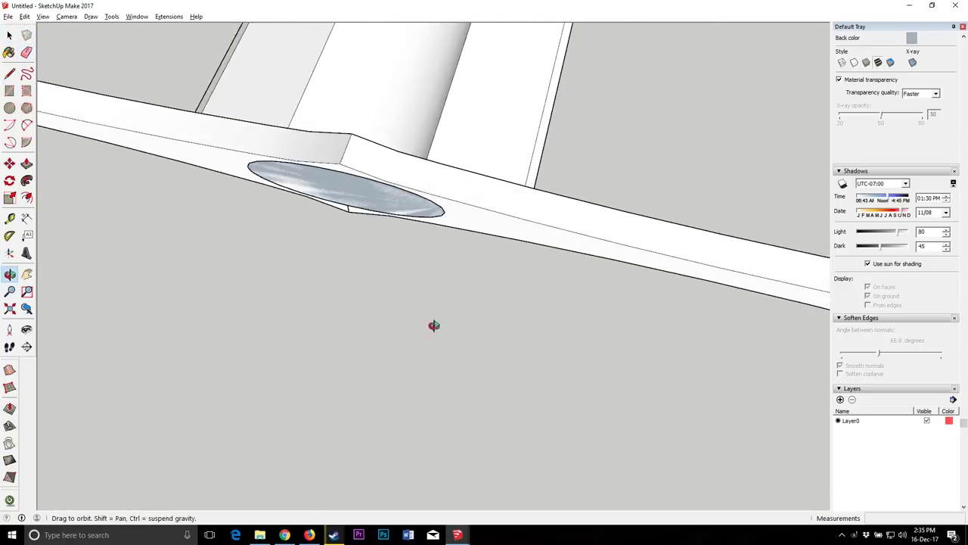
{"action": "scroll", "coordinate": [420, 164], "scroll_direction": "down", "scroll_amount": 4}
{"action": "left_click_drag", "start_coordinate": [419, 161], "coordinate": [382, 168]}
{"action": "left_click", "coordinate": [27, 164]}
{"action": "left_click", "coordinate": [404, 186]}
{"action": "scroll", "coordinate": [400, 184], "scroll_direction": "down", "scroll_amount": 3}
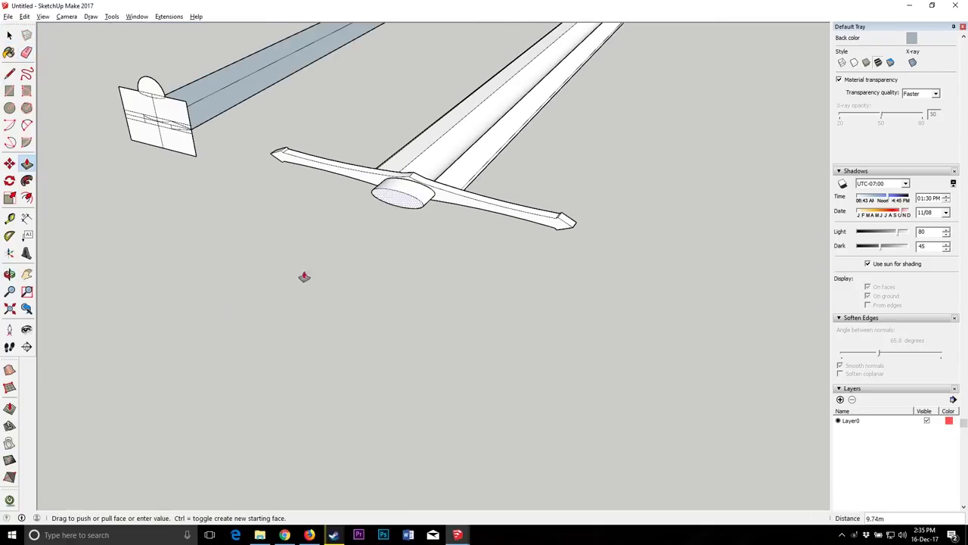
{"action": "scroll", "coordinate": [303, 255], "scroll_direction": "down", "scroll_amount": 5}
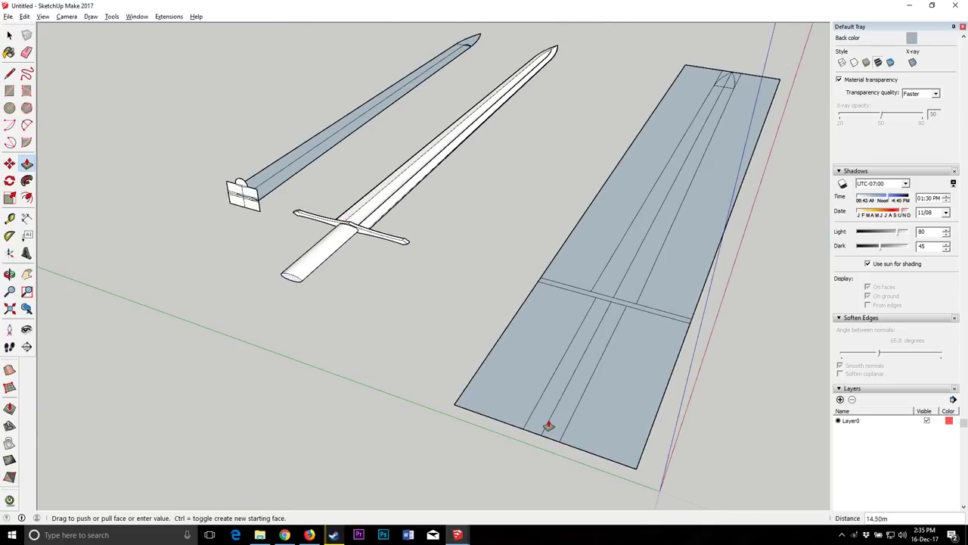
{"action": "middle_click_drag", "start_coordinate": [220, 380], "coordinate": [528, 279]}
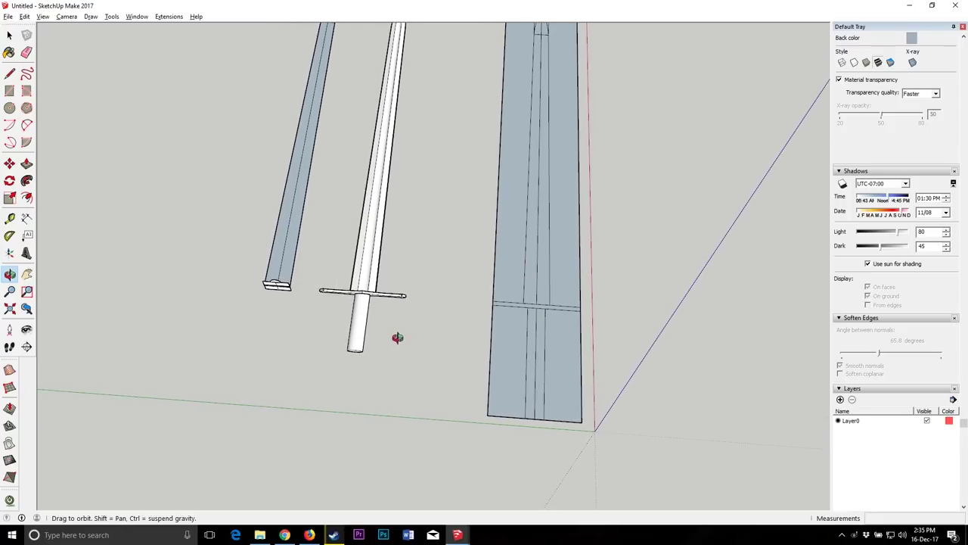
{"action": "middle_click_drag", "start_coordinate": [398, 337], "coordinate": [396, 338]}
Step: Push/Pull the oval face about 23 m out from the crossguard to form the handle, using the flat template as length reference
{"action": "scroll", "coordinate": [357, 296], "scroll_direction": "up", "scroll_amount": 4}
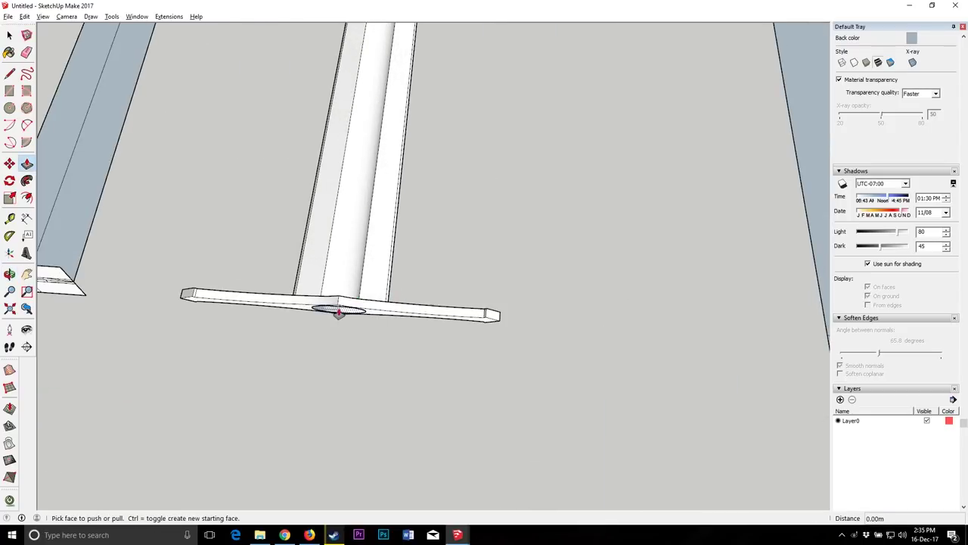
{"action": "left_click", "coordinate": [338, 311]}
{"action": "scroll", "coordinate": [338, 313], "scroll_direction": "down", "scroll_amount": 4}
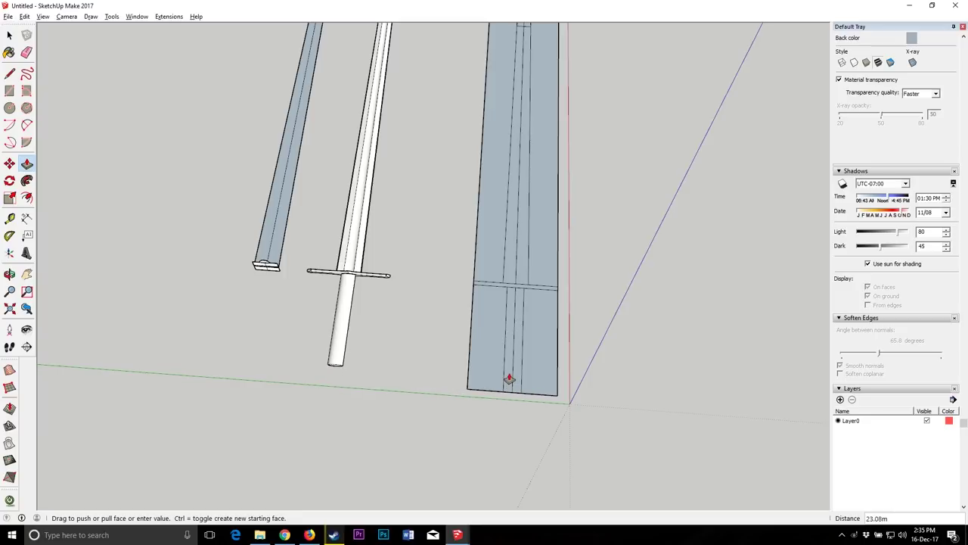
{"action": "key", "text": "Return"}
Step: Switch to the Shad sword collections model and examine the reference swords' handles, especially the brown grip with raised rings
{"action": "middle_click_drag", "start_coordinate": [481, 235], "coordinate": [271, 180]}
{"action": "scroll", "coordinate": [333, 331], "scroll_direction": "up", "scroll_amount": 4}
{"action": "mouse_move", "coordinate": [447, 534]}
{"action": "left_click", "coordinate": [407, 488]}
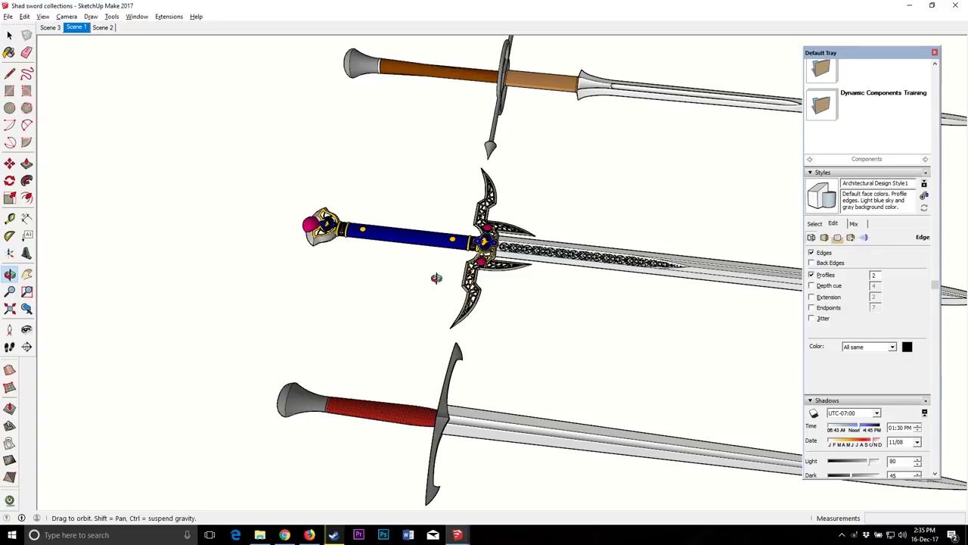
{"action": "scroll", "coordinate": [415, 374], "scroll_direction": "up", "scroll_amount": 3}
{"action": "left_click", "coordinate": [9, 35]}
{"action": "left_click", "coordinate": [399, 372]}
{"action": "scroll", "coordinate": [400, 372], "scroll_direction": "up", "scroll_amount": 2}
{"action": "scroll", "coordinate": [399, 372], "scroll_direction": "up", "scroll_amount": 2}
{"action": "middle_click_drag", "start_coordinate": [400, 372], "coordinate": [536, 132]}
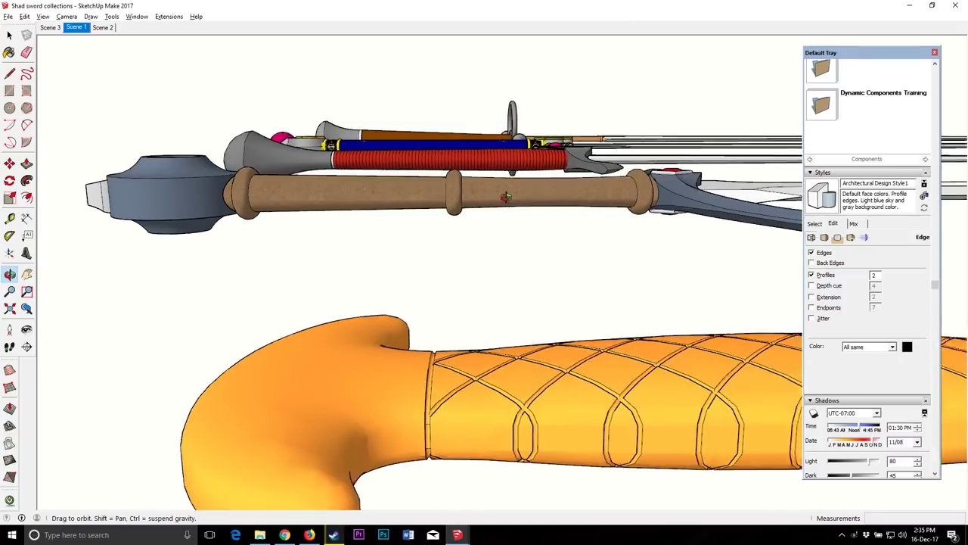
{"action": "middle_click_drag", "start_coordinate": [556, 187], "coordinate": [406, 182]}
{"action": "middle_click_drag", "start_coordinate": [340, 182], "coordinate": [696, 173]}
{"action": "scroll", "coordinate": [250, 209], "scroll_direction": "down", "scroll_amount": 6}
{"action": "scroll", "coordinate": [413, 144], "scroll_direction": "up", "scroll_amount": 6}
{"action": "middle_click_drag", "start_coordinate": [413, 144], "coordinate": [383, 249]}
{"action": "scroll", "coordinate": [358, 60], "scroll_direction": "down", "scroll_amount": 3}
{"action": "middle_click_drag", "start_coordinate": [358, 61], "coordinate": [406, 210]}
{"action": "scroll", "coordinate": [406, 209], "scroll_direction": "down", "scroll_amount": 3}
{"action": "scroll", "coordinate": [407, 210], "scroll_direction": "up", "scroll_amount": 4}
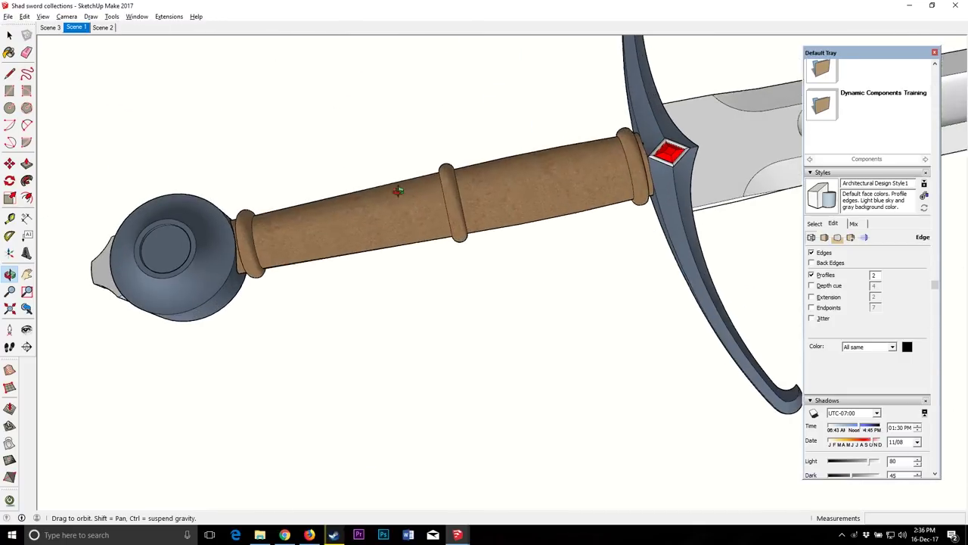
{"action": "middle_click_drag", "start_coordinate": [412, 221], "coordinate": [479, 192]}
{"action": "scroll", "coordinate": [480, 192], "scroll_direction": "down", "scroll_amount": 3}
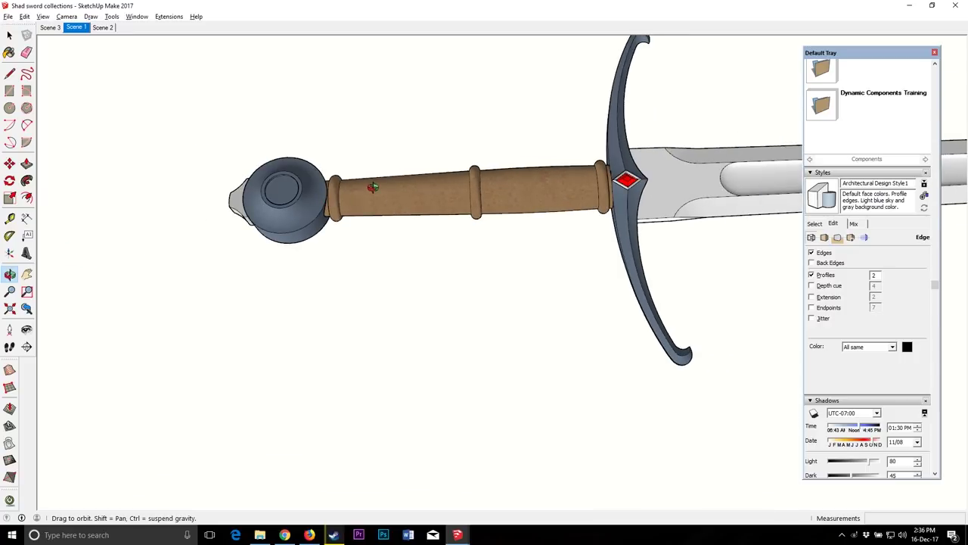
{"action": "middle_click_drag", "start_coordinate": [411, 260], "coordinate": [454, 173]}
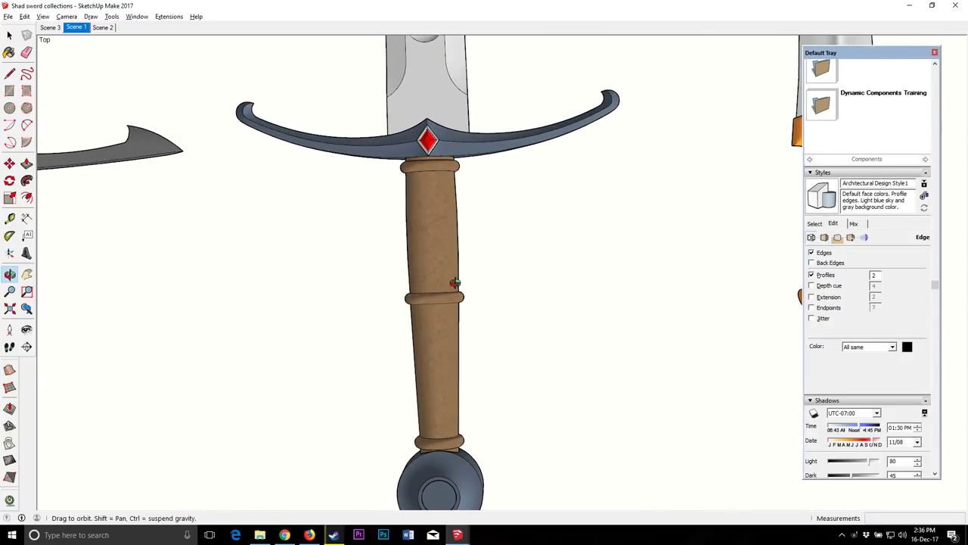
Step: Open the reference sword's group to inspect its brown grip and rings closely, and leave the group
{"action": "key", "text": "space"}
{"action": "double_click", "coordinate": [439, 231]}
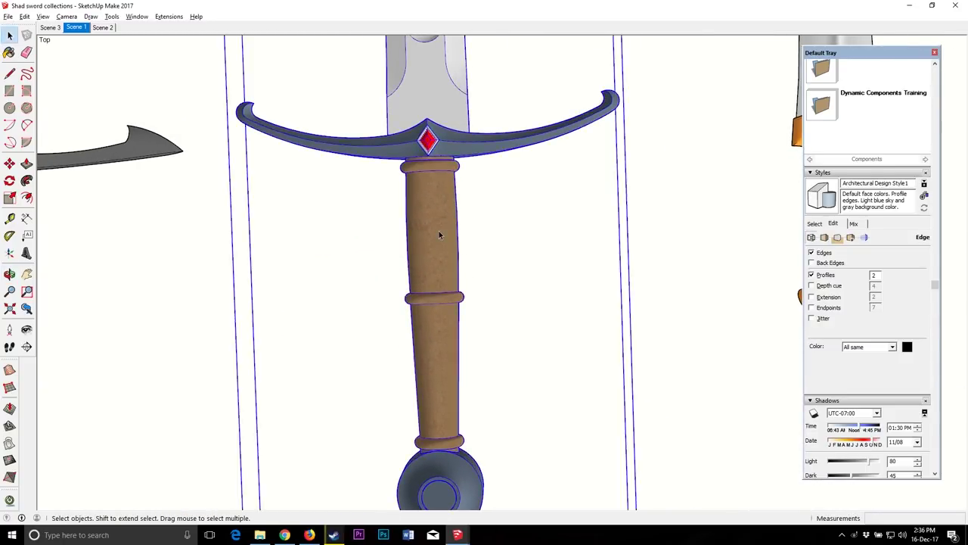
{"action": "triple_click", "coordinate": [439, 228]}
{"action": "scroll", "coordinate": [439, 231], "scroll_direction": "up", "scroll_amount": 3}
{"action": "scroll", "coordinate": [439, 227], "scroll_direction": "down", "scroll_amount": 3}
{"action": "scroll", "coordinate": [442, 219], "scroll_direction": "up", "scroll_amount": 3}
{"action": "scroll", "coordinate": [442, 200], "scroll_direction": "down", "scroll_amount": 2}
{"action": "scroll", "coordinate": [443, 195], "scroll_direction": "down", "scroll_amount": 2}
{"action": "key", "text": "Escape"}
{"action": "left_click", "coordinate": [689, 248]}
Step: Return to the untitled sword model and examine the plain handle and its oval end face
{"action": "left_click", "coordinate": [9, 274]}
{"action": "left_click_drag", "start_coordinate": [461, 439], "coordinate": [269, 322]}
{"action": "scroll", "coordinate": [525, 292], "scroll_direction": "up", "scroll_amount": 2}
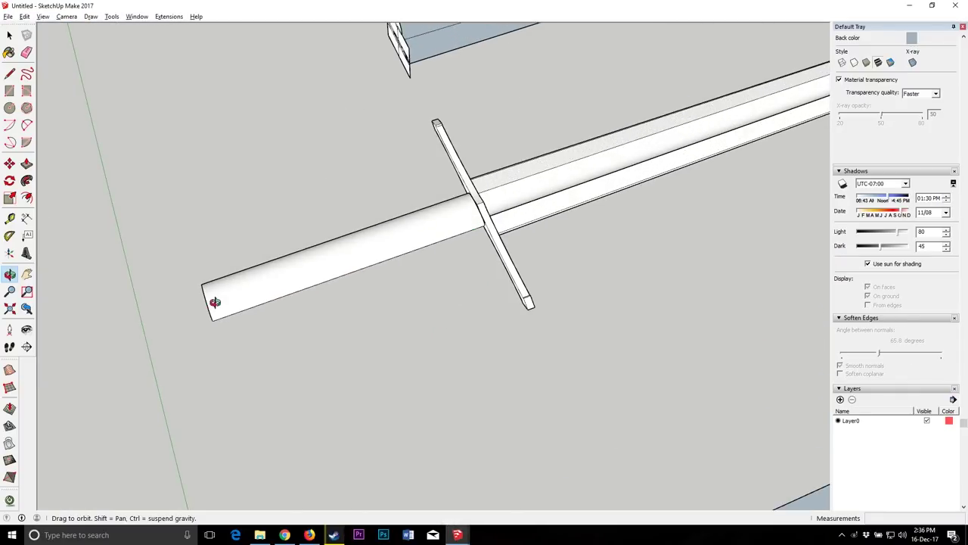
{"action": "left_click_drag", "start_coordinate": [215, 302], "coordinate": [398, 230]}
{"action": "scroll", "coordinate": [430, 208], "scroll_direction": "down", "scroll_amount": 3}
{"action": "scroll", "coordinate": [334, 314], "scroll_direction": "up", "scroll_amount": 4}
{"action": "left_click_drag", "start_coordinate": [337, 284], "coordinate": [399, 235]}
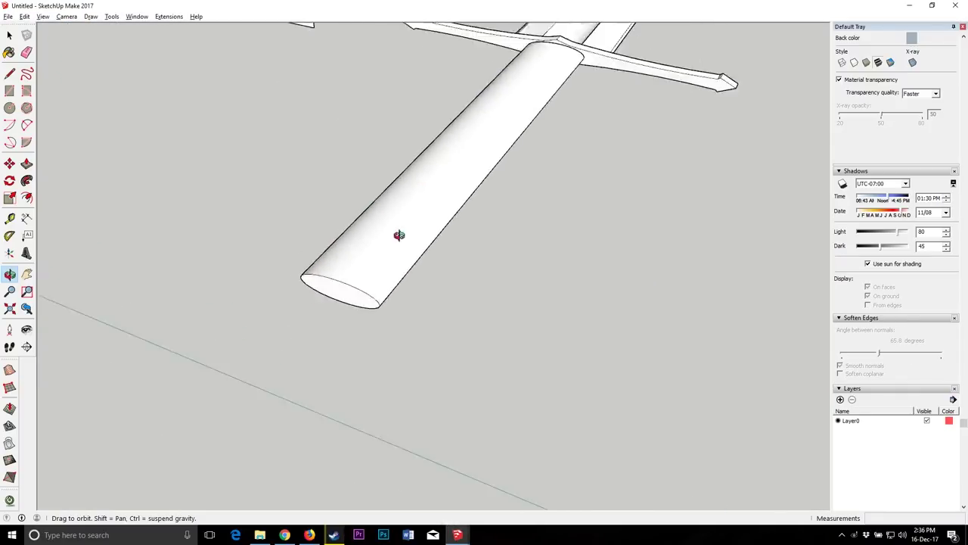
{"action": "scroll", "coordinate": [385, 119], "scroll_direction": "down", "scroll_amount": 3}
{"action": "scroll", "coordinate": [431, 201], "scroll_direction": "up", "scroll_amount": 3}
{"action": "key", "text": "space"}
{"action": "left_click", "coordinate": [380, 235]}
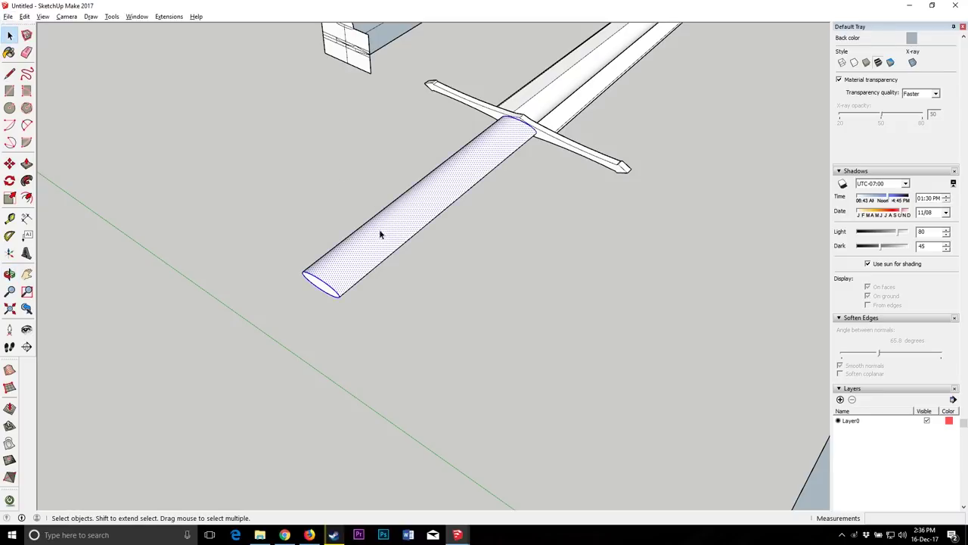
{"action": "scroll", "coordinate": [381, 234], "scroll_direction": "down", "scroll_amount": 2}
{"action": "scroll", "coordinate": [310, 356], "scroll_direction": "up", "scroll_amount": 4}
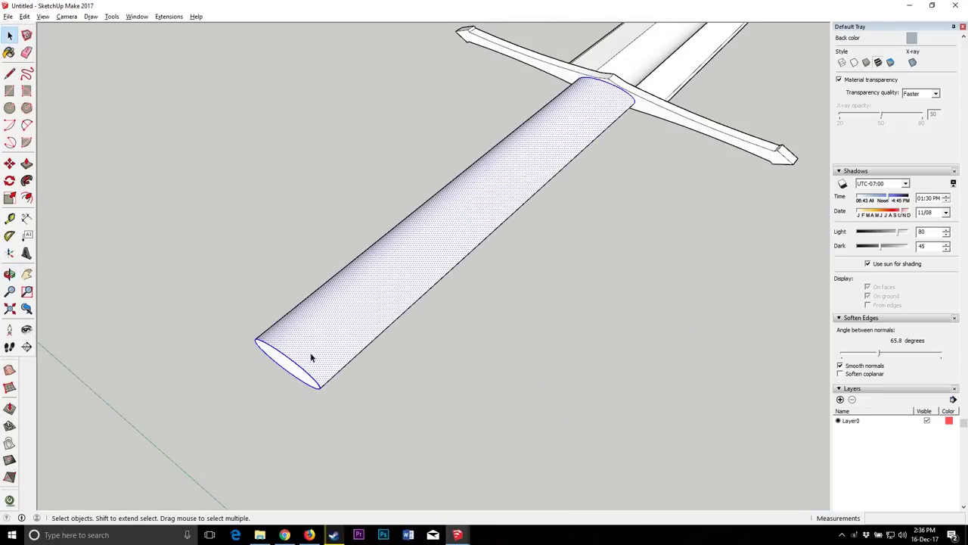
{"action": "scroll", "coordinate": [322, 333], "scroll_direction": "down", "scroll_amount": 2}
{"action": "scroll", "coordinate": [303, 346], "scroll_direction": "up", "scroll_amount": 4}
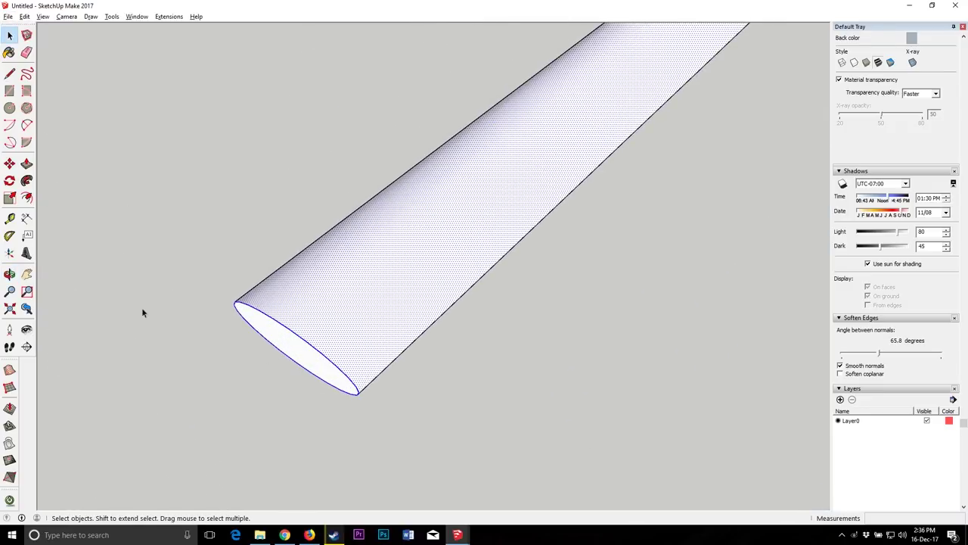
{"action": "left_click", "coordinate": [10, 275]}
{"action": "scroll", "coordinate": [271, 326], "scroll_direction": "up", "scroll_amount": 2}
{"action": "left_click_drag", "start_coordinate": [270, 325], "coordinate": [84, 186]}
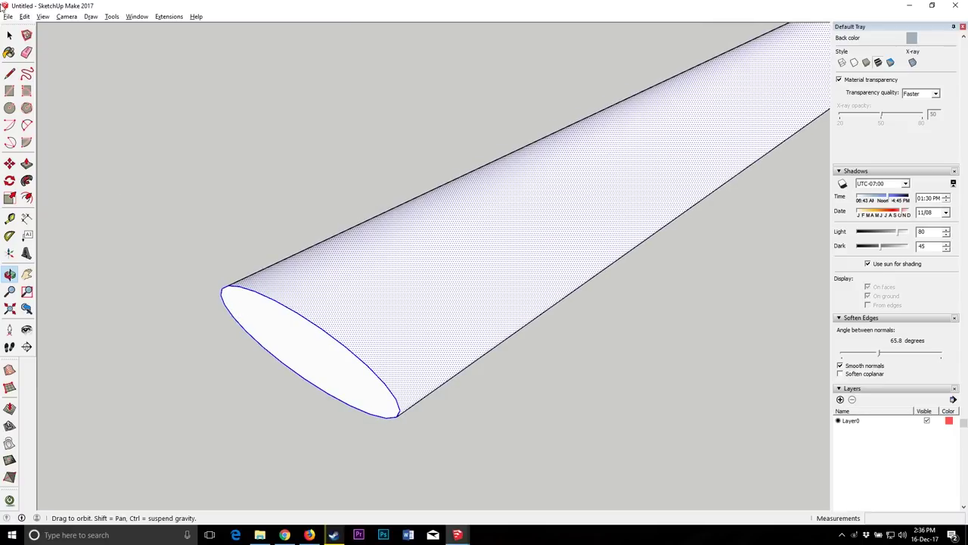
Step: Copy the handle's oval end face 4 m outward along the red axis
{"action": "left_click", "coordinate": [9, 35]}
{"action": "left_click", "coordinate": [312, 335]}
{"action": "scroll", "coordinate": [322, 297], "scroll_direction": "down", "scroll_amount": 3}
{"action": "left_click", "coordinate": [10, 164]}
{"action": "left_click", "coordinate": [312, 340]}
{"action": "key", "text": "ctrl"}
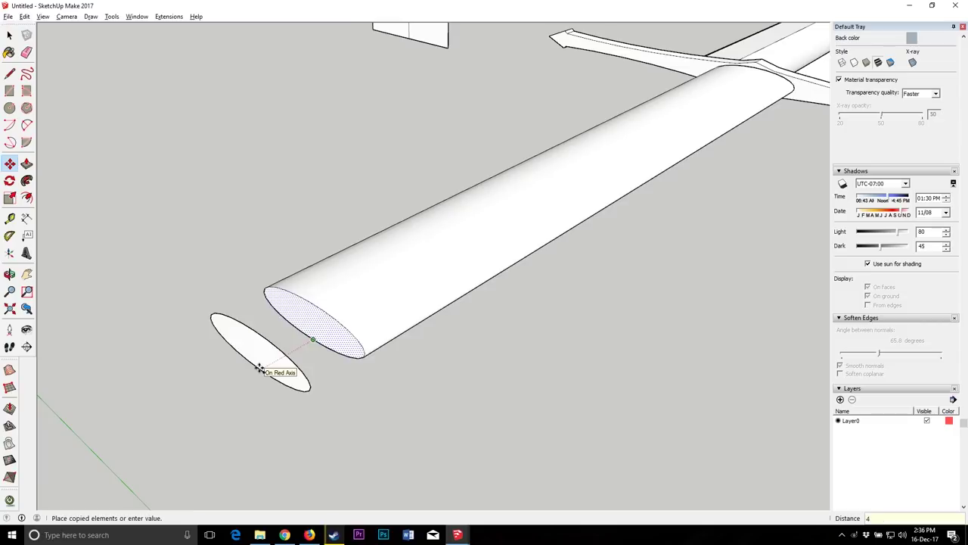
{"action": "left_click", "coordinate": [259, 368]}
Step: Draw a vertical line from the middle of the copied oval's upper edge down past its lower edge
{"action": "scroll", "coordinate": [242, 363], "scroll_direction": "down", "scroll_amount": 3}
{"action": "scroll", "coordinate": [242, 363], "scroll_direction": "up", "scroll_amount": 6}
{"action": "key", "text": "l"}
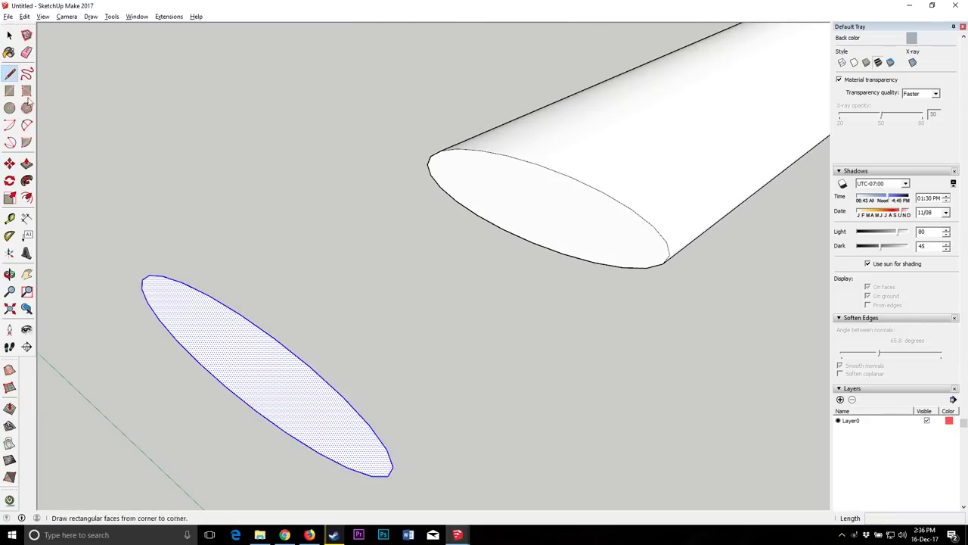
{"action": "left_click", "coordinate": [257, 325]}
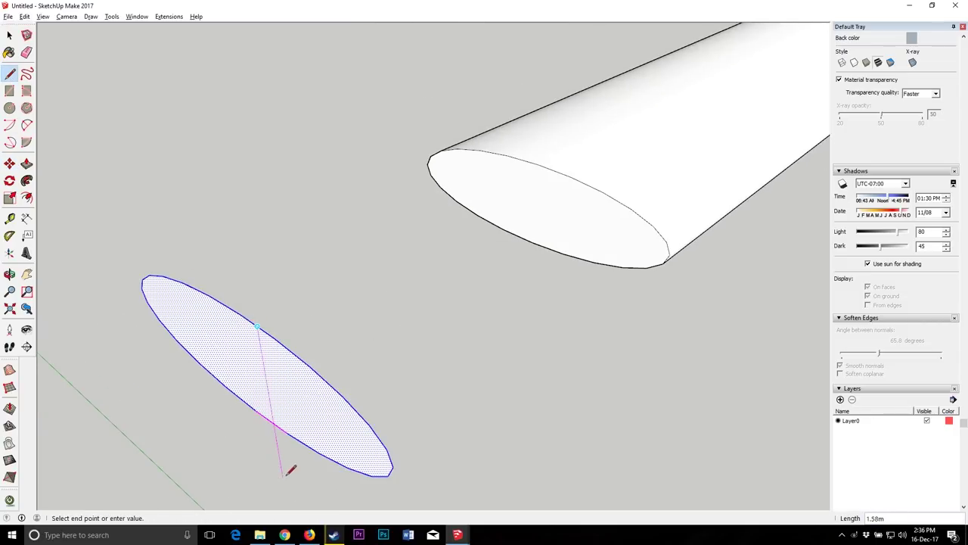
{"action": "scroll", "coordinate": [292, 424], "scroll_direction": "down", "scroll_amount": 4}
Step: Draw a parallel line offset along the red axis and close it into a strip about 0.08 m wide beside the centre line
{"action": "scroll", "coordinate": [303, 339], "scroll_direction": "up", "scroll_amount": 9}
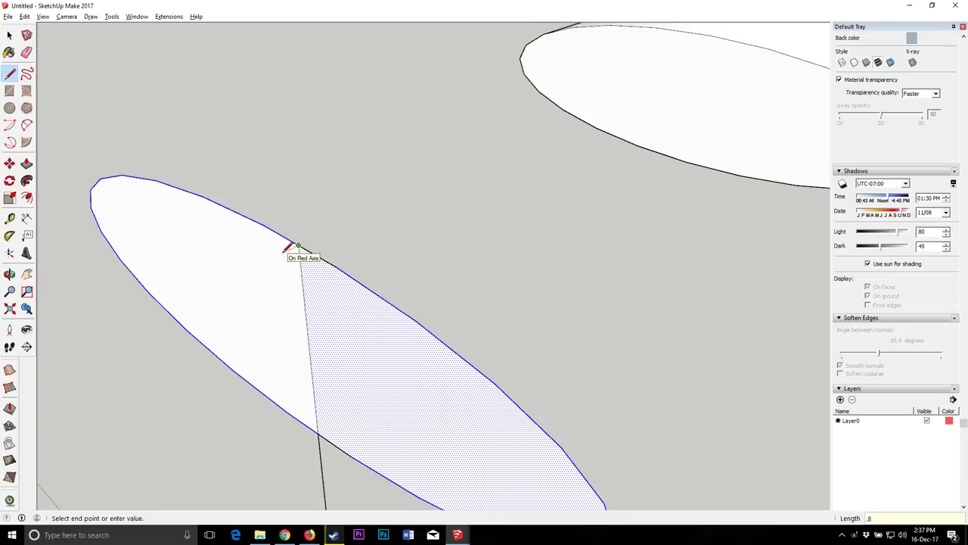
{"action": "key", "text": "Escape"}
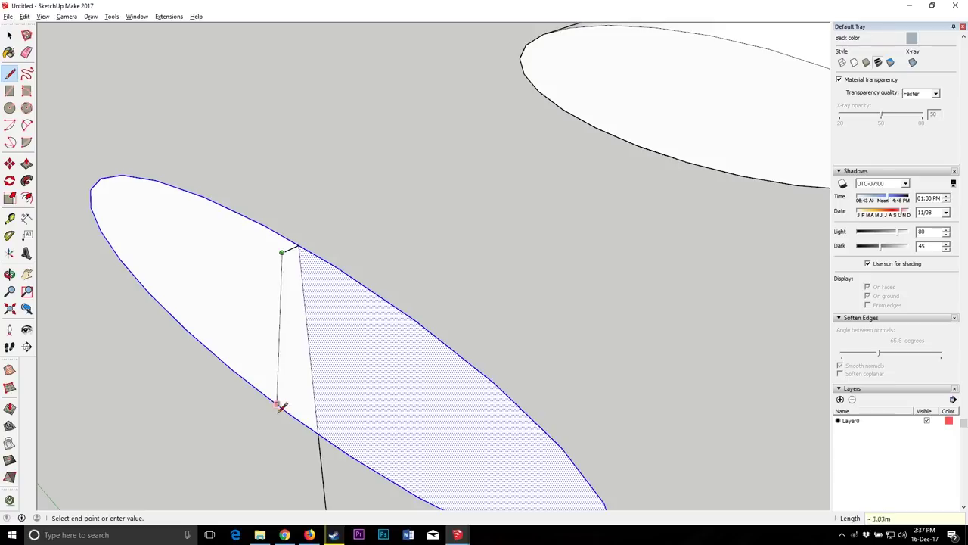
{"action": "left_click", "coordinate": [310, 497]}
{"action": "left_click", "coordinate": [303, 439]}
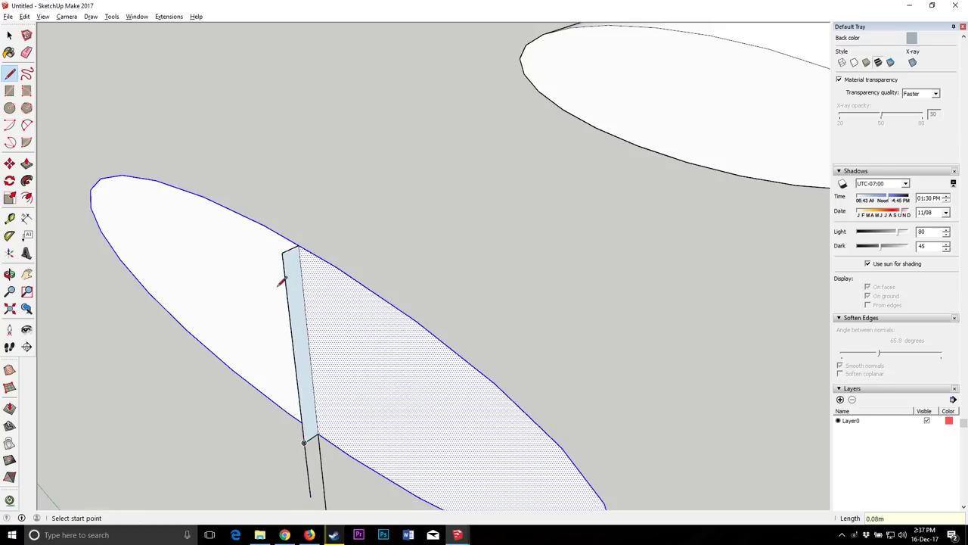
Step: Delete the face of the narrow strip on the copied oval
{"action": "key", "text": "c"}
{"action": "scroll", "coordinate": [295, 249], "scroll_direction": "up", "scroll_amount": 2}
{"action": "scroll", "coordinate": [296, 251], "scroll_direction": "up", "scroll_amount": 1}
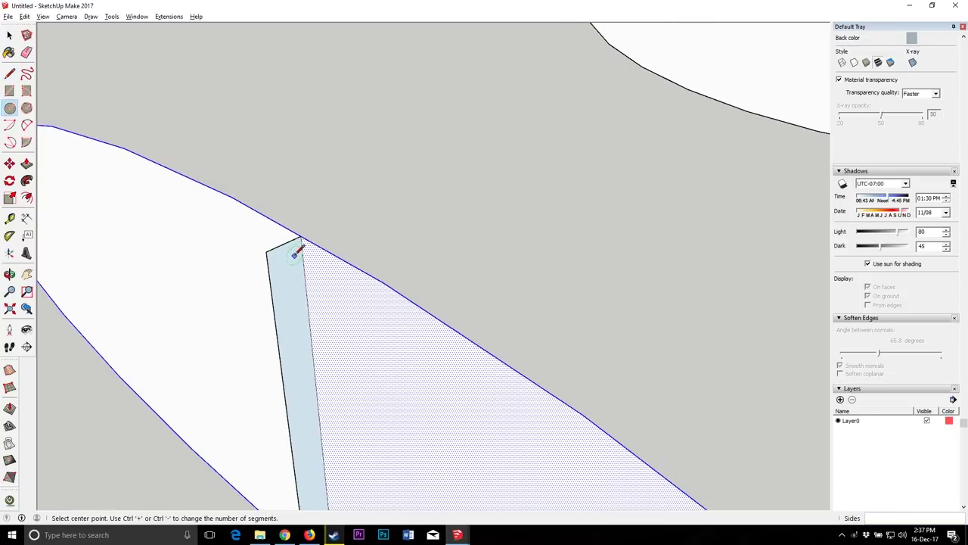
{"action": "key", "text": "space"}
{"action": "left_click", "coordinate": [292, 269]}
{"action": "key", "text": "Delete"}
Step: Redraw the strip's short lower edge to rebuild its face
{"action": "key", "text": "c"}
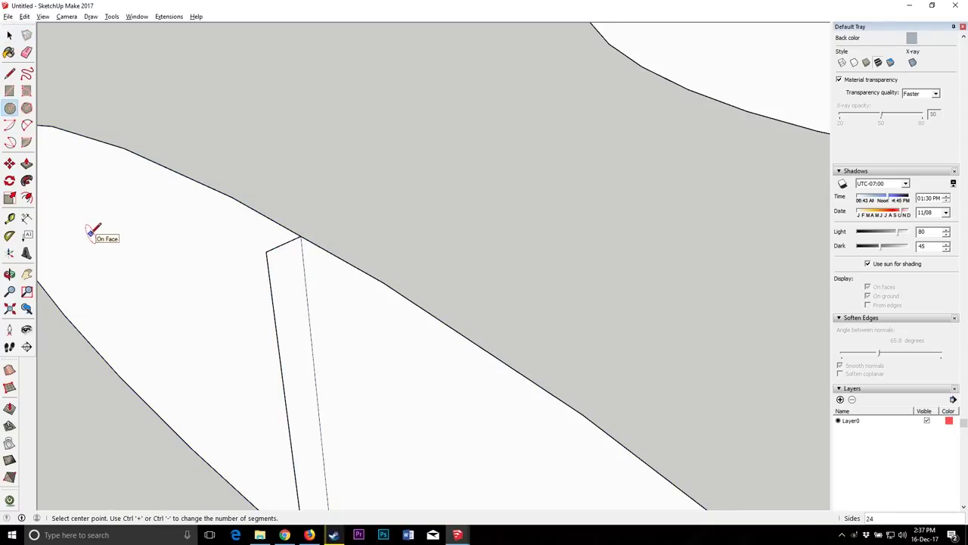
{"action": "left_click", "coordinate": [10, 74]}
{"action": "scroll", "coordinate": [162, 216], "scroll_direction": "down", "scroll_amount": 3}
{"action": "left_click", "coordinate": [258, 460]}
{"action": "left_click", "coordinate": [278, 450]}
{"action": "scroll", "coordinate": [178, 212], "scroll_direction": "up", "scroll_amount": 2}
Step: Draw a 6-sided circle centred on the midpoint of the strip's short upper edge, with its radius reaching the strip's corner
{"action": "left_click", "coordinate": [9, 107]}
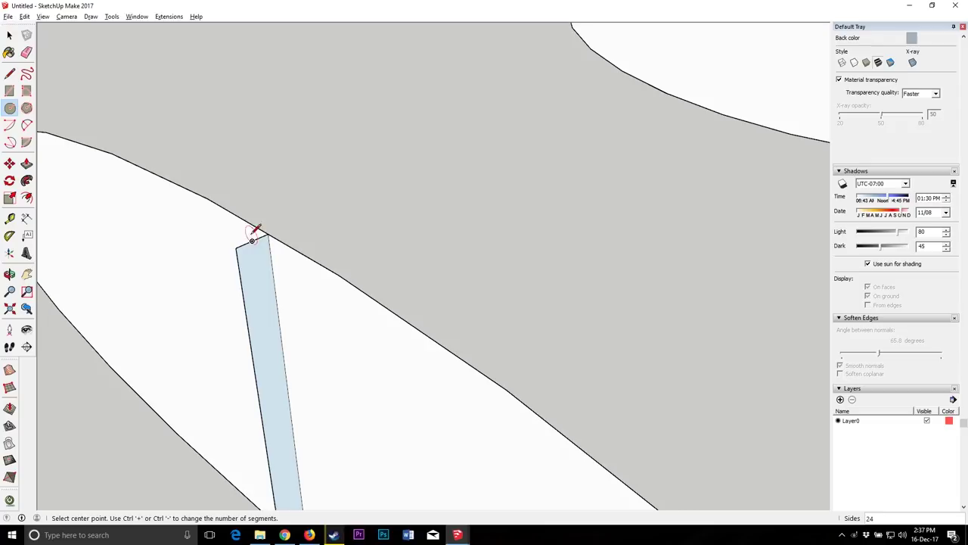
{"action": "scroll", "coordinate": [255, 237], "scroll_direction": "up", "scroll_amount": 1}
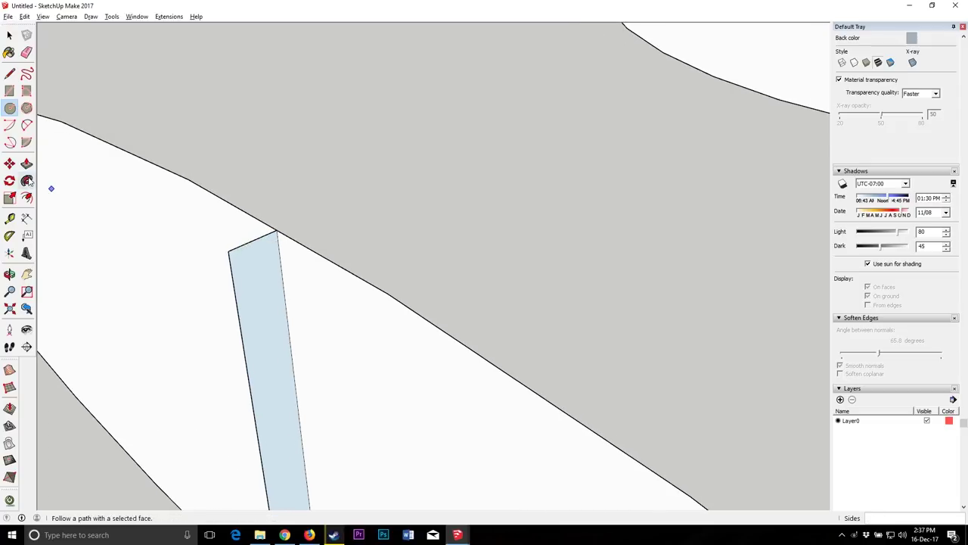
{"action": "left_click", "coordinate": [10, 111]}
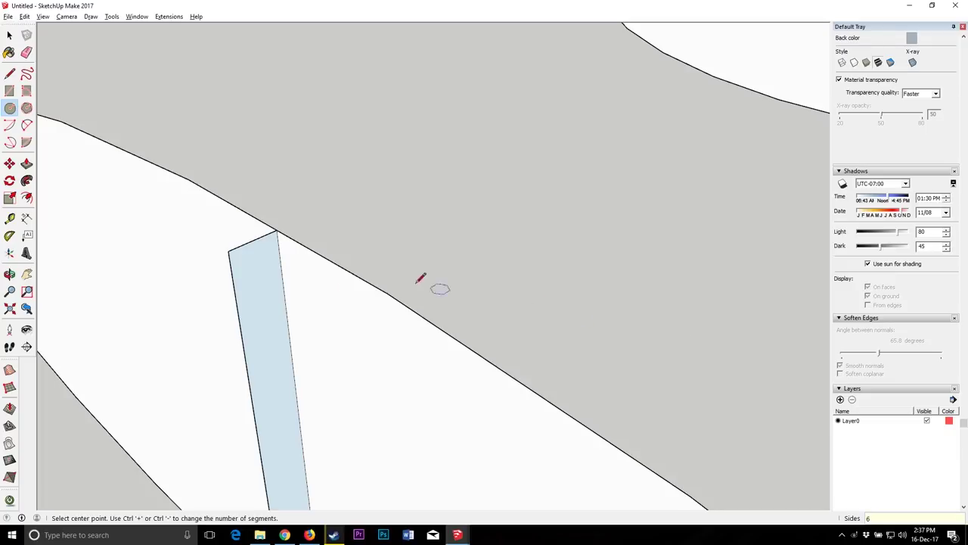
{"action": "left_click", "coordinate": [253, 240]}
{"action": "left_click", "coordinate": [276, 231]}
{"action": "scroll", "coordinate": [254, 227], "scroll_direction": "up", "scroll_amount": 2}
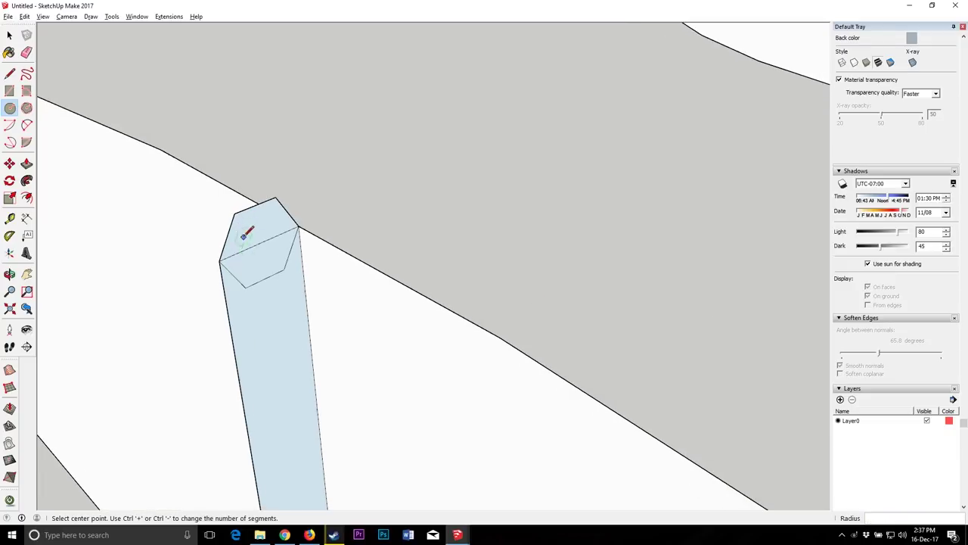
Step: Erase the strip's construction lines and the hexagon's lower half, keeping only the half-hexagon profile on the oval's edge
{"action": "scroll", "coordinate": [260, 234], "scroll_direction": "down", "scroll_amount": 4}
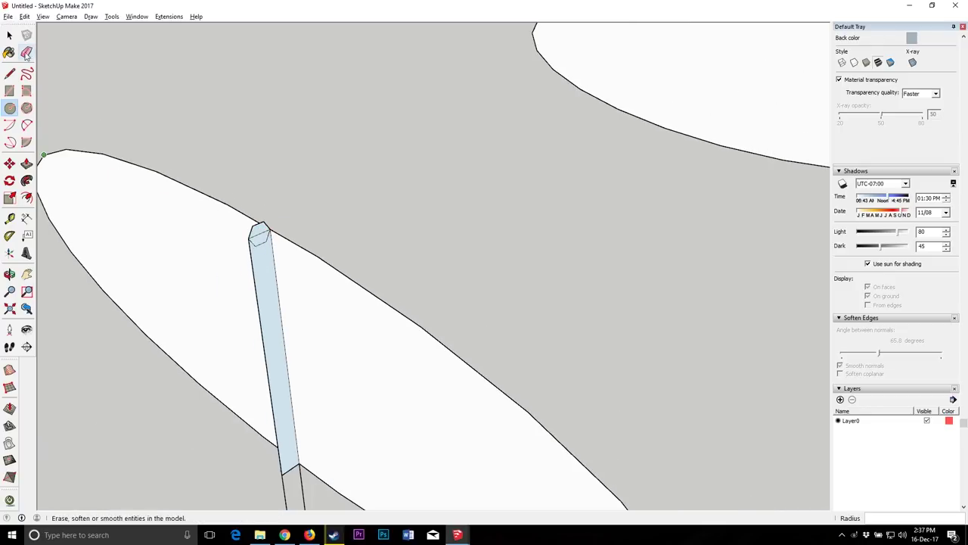
{"action": "key", "text": "e"}
{"action": "scroll", "coordinate": [274, 236], "scroll_direction": "up", "scroll_amount": 2}
{"action": "left_click", "coordinate": [272, 233]}
{"action": "scroll", "coordinate": [189, 200], "scroll_direction": "down", "scroll_amount": 5}
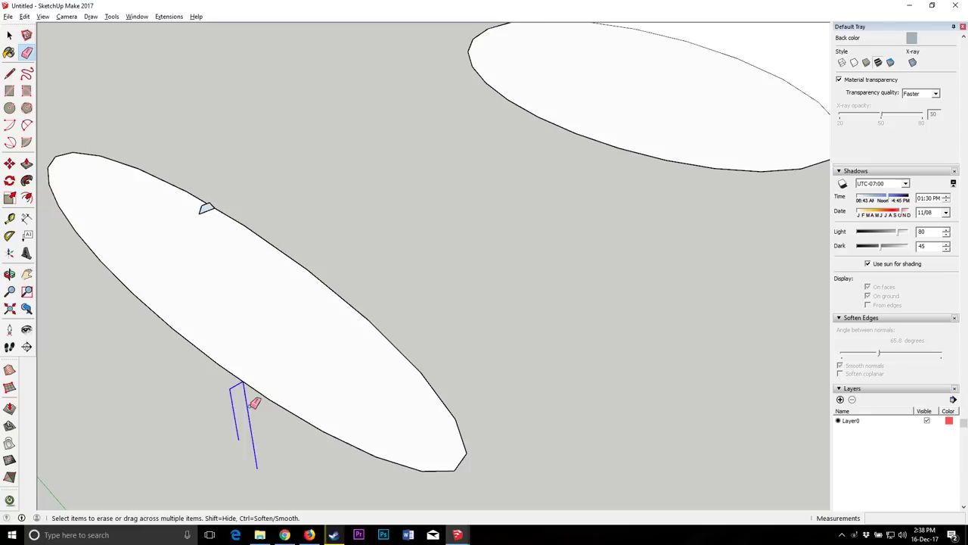
Step: Delete the copied oval's face, leaving its outline as a path for the half-hexagon profile
{"action": "key", "text": "space"}
{"action": "left_click", "coordinate": [145, 231]}
{"action": "key", "text": "Delete"}
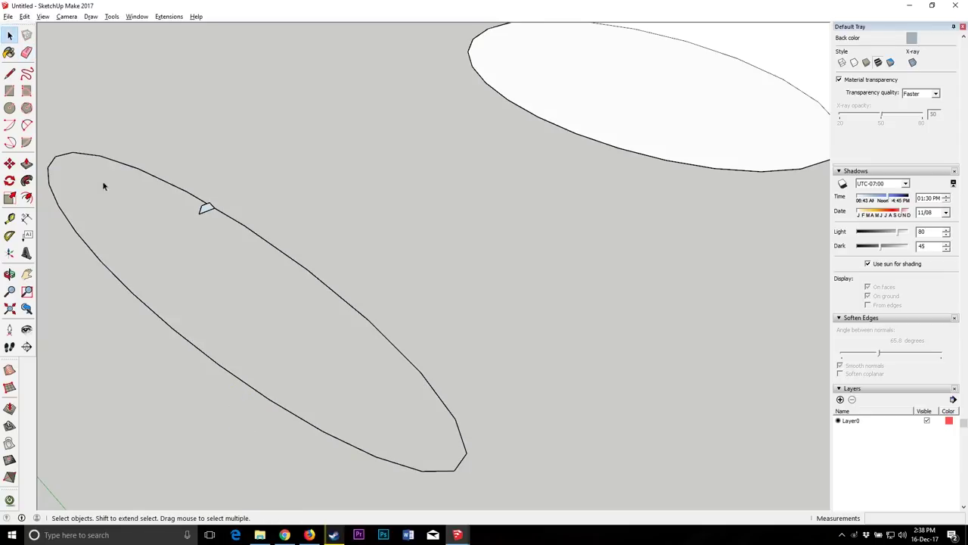
Step: Sweep the small half-hexagon profile around the copied oval outline with Follow Me
{"action": "left_click", "coordinate": [26, 201]}
{"action": "middle_click_drag", "start_coordinate": [51, 189], "coordinate": [363, 176]}
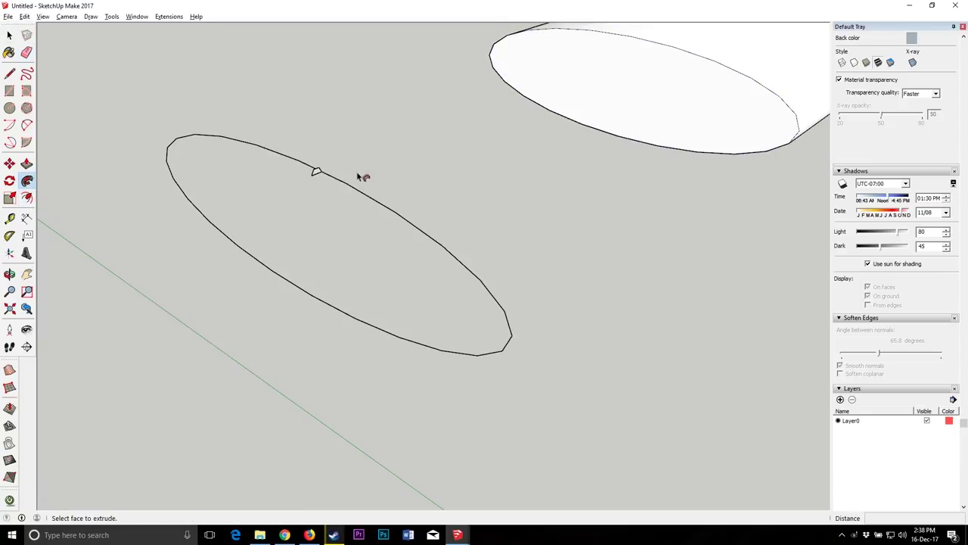
{"action": "mouse_move", "coordinate": [316, 172]}
{"action": "left_mouse_down"}
{"action": "mouse_move", "coordinate": [190, 151]}
{"action": "mouse_move", "coordinate": [385, 320]}
{"action": "mouse_move", "coordinate": [431, 242]}
{"action": "mouse_move", "coordinate": [318, 175]}
{"action": "left_mouse_up"}
{"action": "scroll", "coordinate": [222, 243], "scroll_direction": "down", "scroll_amount": 3}
Step: Select the whole swept ring and make it a group
{"action": "key", "text": "space"}
{"action": "left_click_drag", "start_coordinate": [152, 149], "coordinate": [327, 283]}
{"action": "left_click", "coordinate": [308, 239]}
{"action": "left_click_drag", "start_coordinate": [169, 151], "coordinate": [322, 282]}
{"action": "right_click", "coordinate": [288, 224]}
{"action": "left_click", "coordinate": [333, 325]}
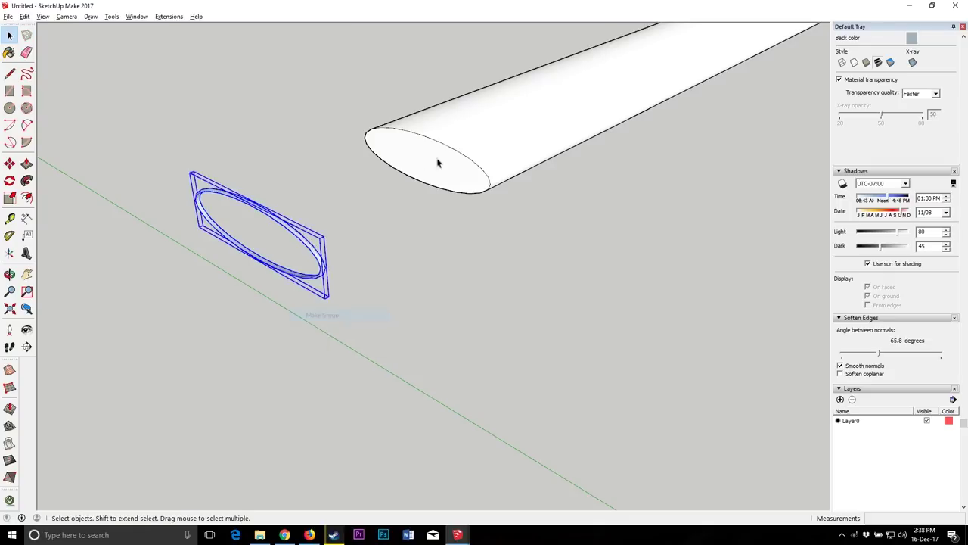
Step: Move the thin ring group from its inner edge point onto the outline of the handle's free end
{"action": "scroll", "coordinate": [438, 161], "scroll_direction": "up", "scroll_amount": 2}
{"action": "key", "text": "m"}
{"action": "left_click", "coordinate": [276, 313]}
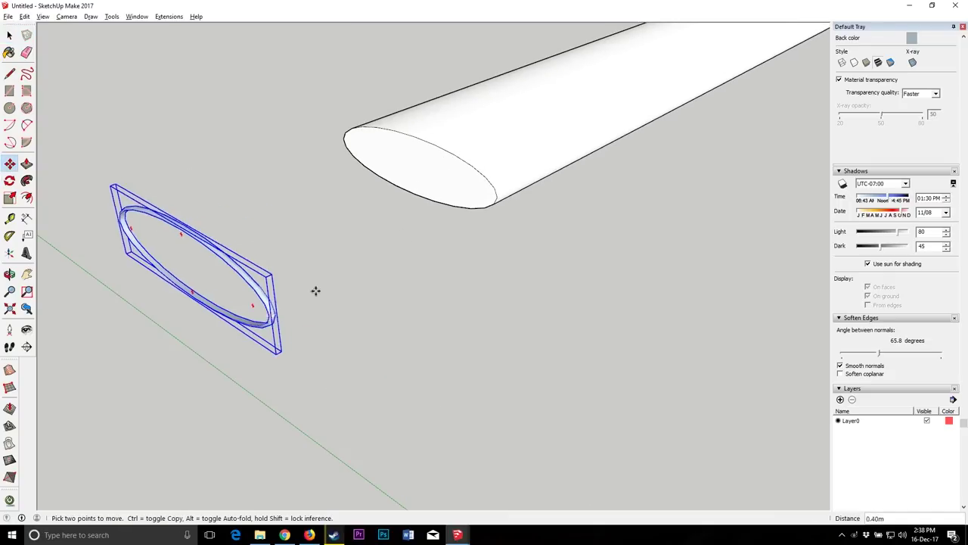
{"action": "scroll", "coordinate": [499, 191], "scroll_direction": "up", "scroll_amount": 3}
{"action": "left_click", "coordinate": [493, 206]}
{"action": "key", "text": "space"}
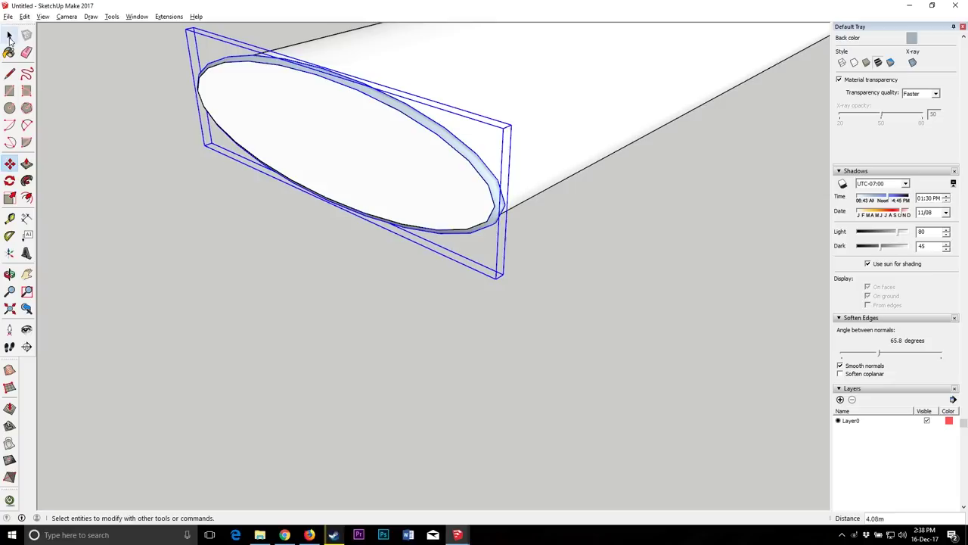
Step: Open the thin ring group and reverse its faces, then close the group
{"action": "scroll", "coordinate": [444, 177], "scroll_direction": "up", "scroll_amount": 2}
{"action": "double_click", "coordinate": [435, 196]}
{"action": "right_click", "coordinate": [445, 200]}
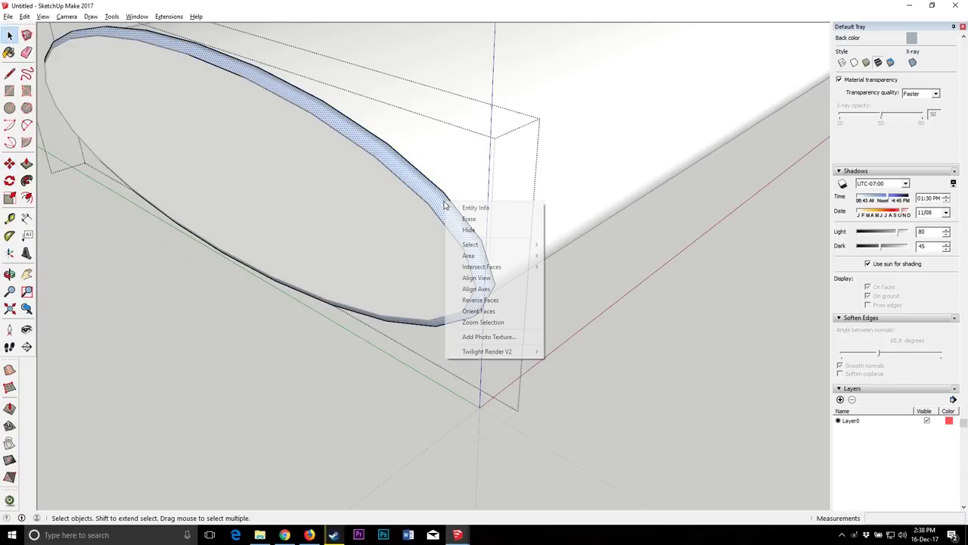
{"action": "left_click", "coordinate": [484, 301]}
{"action": "key", "text": "Escape"}
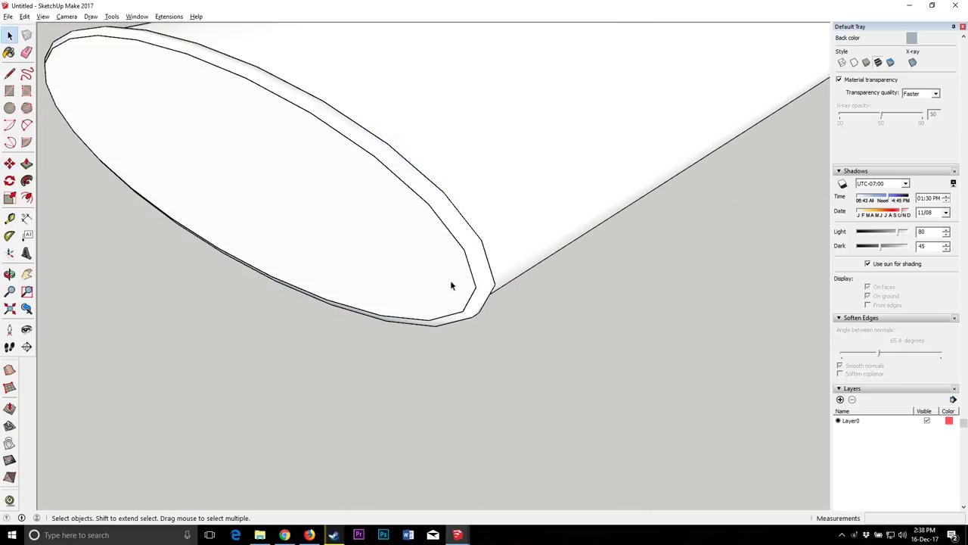
{"action": "scroll", "coordinate": [454, 285], "scroll_direction": "down", "scroll_amount": 2}
Step: Try to copy the thin ring group along the handle to the crossguard end
{"action": "left_click", "coordinate": [464, 272]}
{"action": "key", "text": "m"}
{"action": "middle_click_drag", "start_coordinate": [46, 252], "coordinate": [48, 172]}
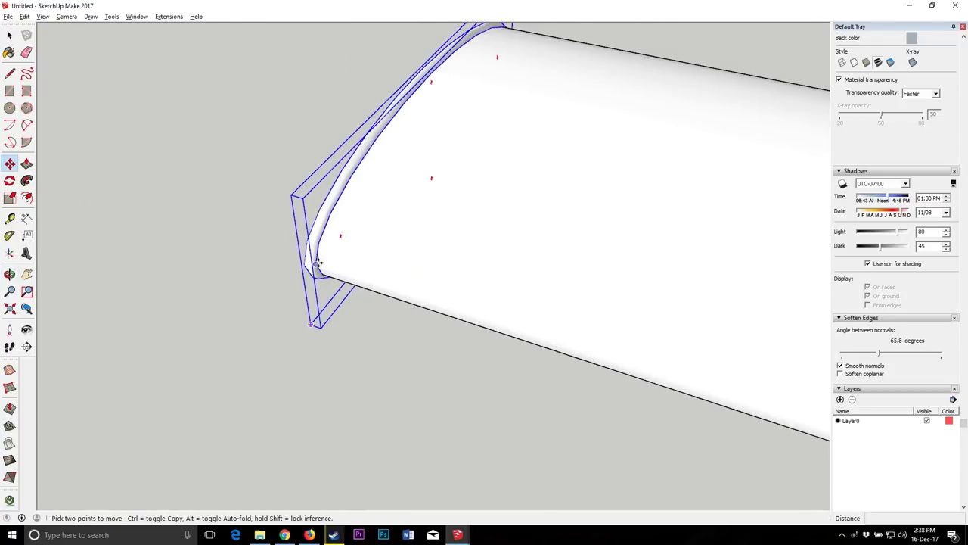
{"action": "left_click", "coordinate": [317, 262]}
{"action": "key", "text": "ctrl"}
{"action": "scroll", "coordinate": [331, 252], "scroll_direction": "down", "scroll_amount": 4}
{"action": "scroll", "coordinate": [727, 355], "scroll_direction": "up", "scroll_amount": 2}
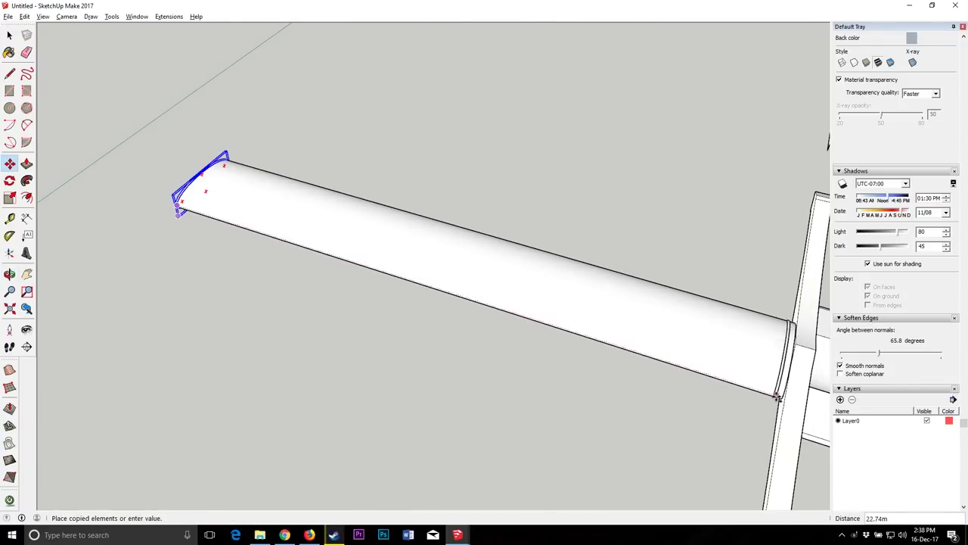
Step: Undo the thin ring's work back to the filled oval with the small half-hexagon profile
{"action": "left_click", "coordinate": [9, 274]}
{"action": "left_click_drag", "start_coordinate": [484, 250], "coordinate": [499, 262]}
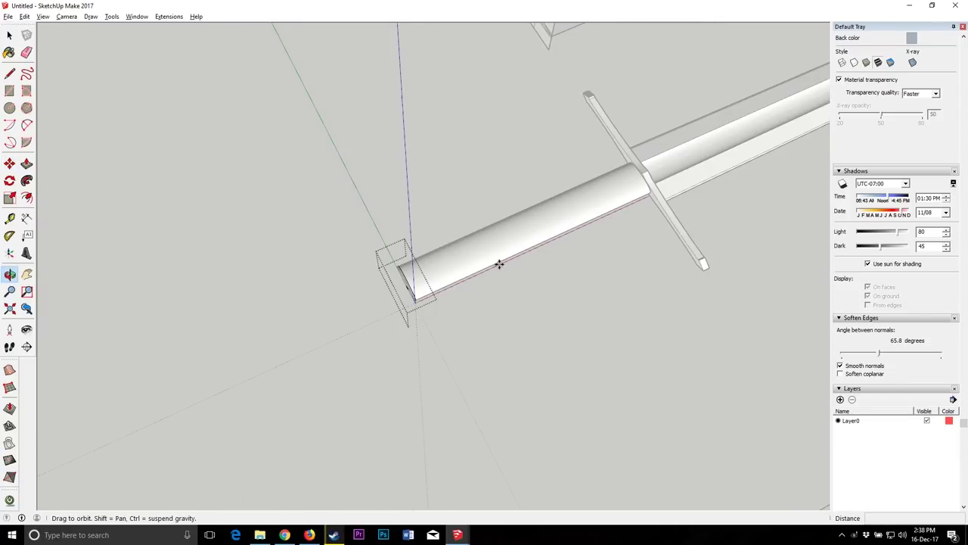
{"action": "key", "text": "ctrl+z"}
{"action": "key", "text": "ctrl+z"}
{"action": "left_click_drag", "start_coordinate": [394, 314], "coordinate": [378, 296]}
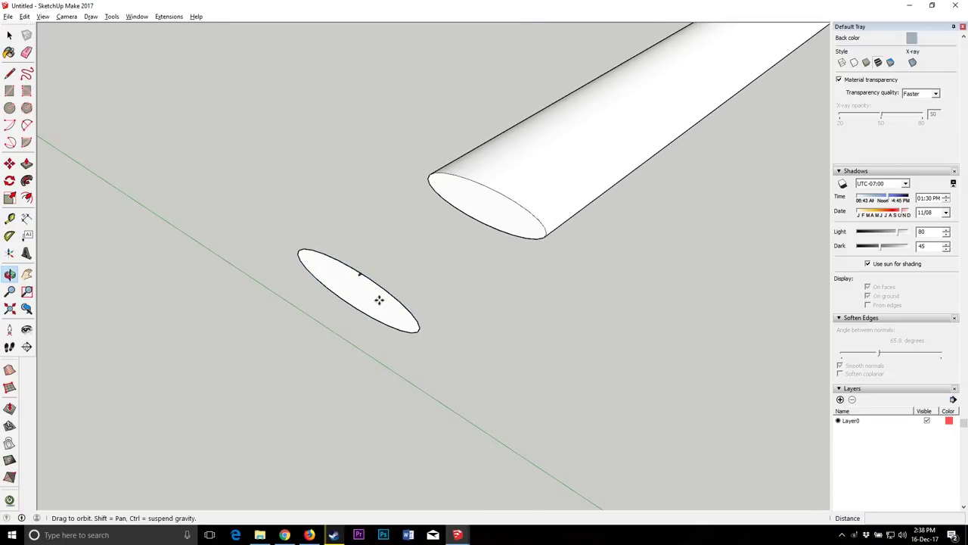
Step: Draw a new strip at the small profile and a larger 6-sided circle centred on the strip's corner, reaching the profile's opposite corner
{"action": "scroll", "coordinate": [378, 271], "scroll_direction": "up", "scroll_amount": 6}
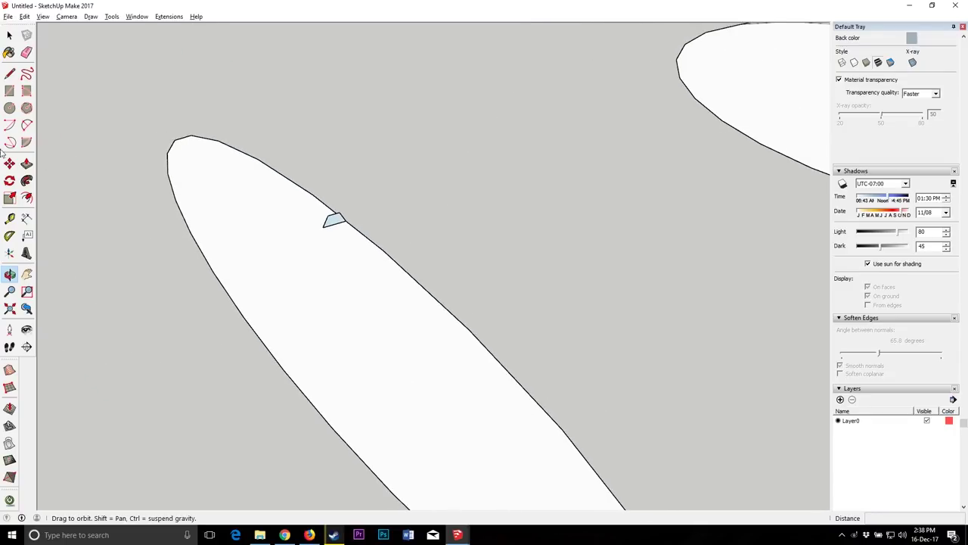
{"action": "left_click", "coordinate": [9, 107]}
{"action": "key", "text": "l"}
{"action": "left_click", "coordinate": [346, 221]}
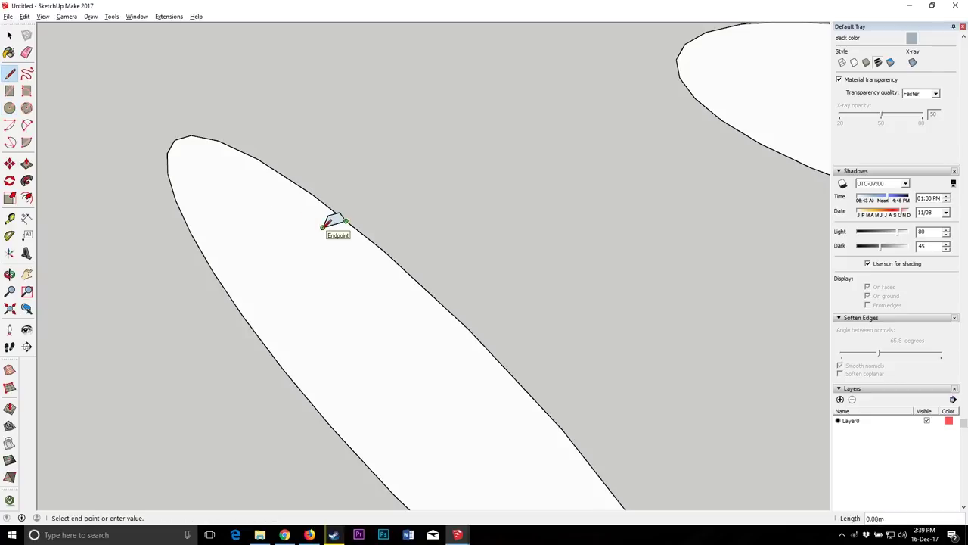
{"action": "left_click", "coordinate": [312, 164]}
{"action": "key", "text": "c"}
{"action": "left_click", "coordinate": [316, 229]}
{"action": "left_click", "coordinate": [346, 218]}
Step: Erase the strip, the old profile and the hexagon's lower half, redrawing the base edge to leave a larger half-hexagon profile
{"action": "key", "text": "e"}
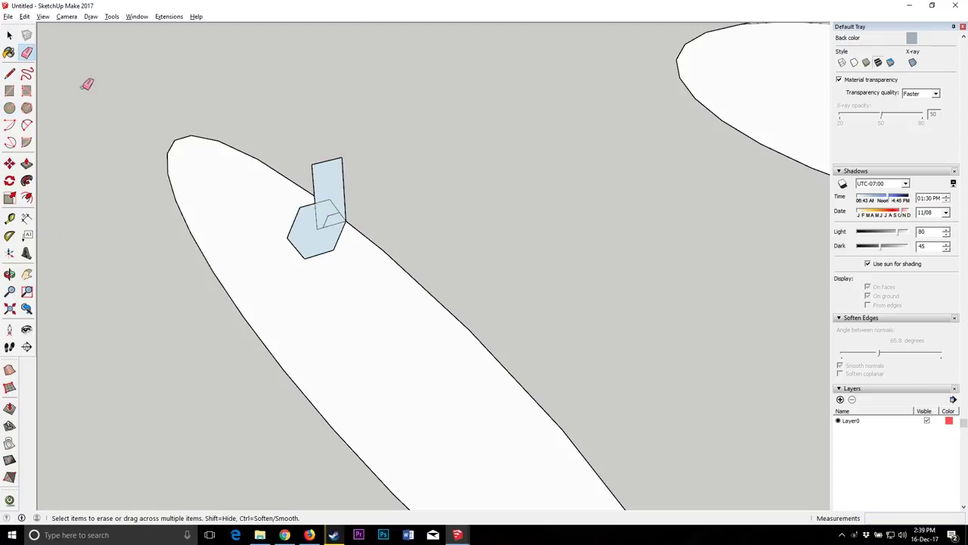
{"action": "left_click_drag", "start_coordinate": [319, 227], "coordinate": [331, 206]}
{"action": "left_click_drag", "start_coordinate": [320, 168], "coordinate": [345, 166]}
{"action": "left_click", "coordinate": [331, 216]}
{"action": "scroll", "coordinate": [312, 205], "scroll_direction": "down", "scroll_amount": 3}
{"action": "left_click", "coordinate": [9, 74]}
{"action": "left_click", "coordinate": [297, 225]}
{"action": "left_click", "coordinate": [333, 217]}
{"action": "left_click", "coordinate": [26, 54]}
{"action": "left_click_drag", "start_coordinate": [302, 232], "coordinate": [312, 235]}
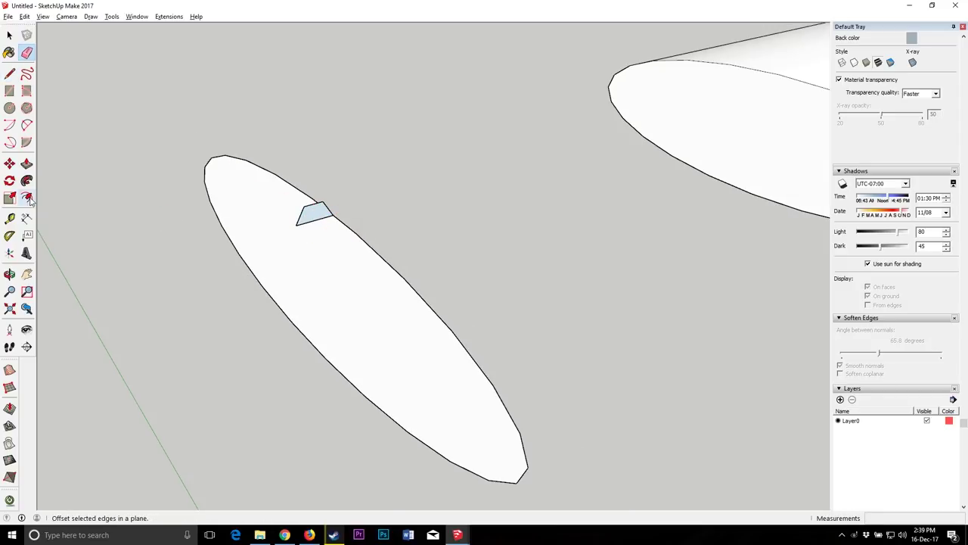
Step: Delete the copied oval's face and sweep the larger half-hexagon around its outline with Follow Me
{"action": "key", "text": "space"}
{"action": "left_click", "coordinate": [248, 206]}
{"action": "key", "text": "Delete"}
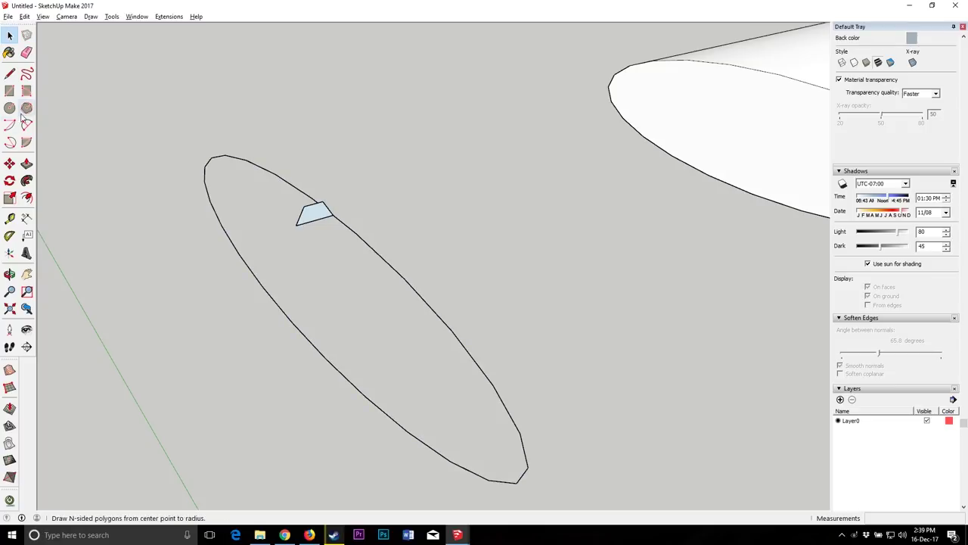
{"action": "left_click", "coordinate": [27, 182]}
{"action": "left_click", "coordinate": [313, 212]}
{"action": "scroll", "coordinate": [314, 212], "scroll_direction": "down", "scroll_amount": 2}
{"action": "mouse_move", "coordinate": [288, 195]}
{"action": "left_mouse_down"}
{"action": "mouse_move", "coordinate": [250, 171]}
{"action": "mouse_move", "coordinate": [259, 271]}
{"action": "mouse_move", "coordinate": [462, 363]}
{"action": "mouse_move", "coordinate": [326, 221]}
{"action": "left_mouse_up"}
Step: Reverse all of the swept ring's faces and make the ring a group
{"action": "key", "text": "space"}
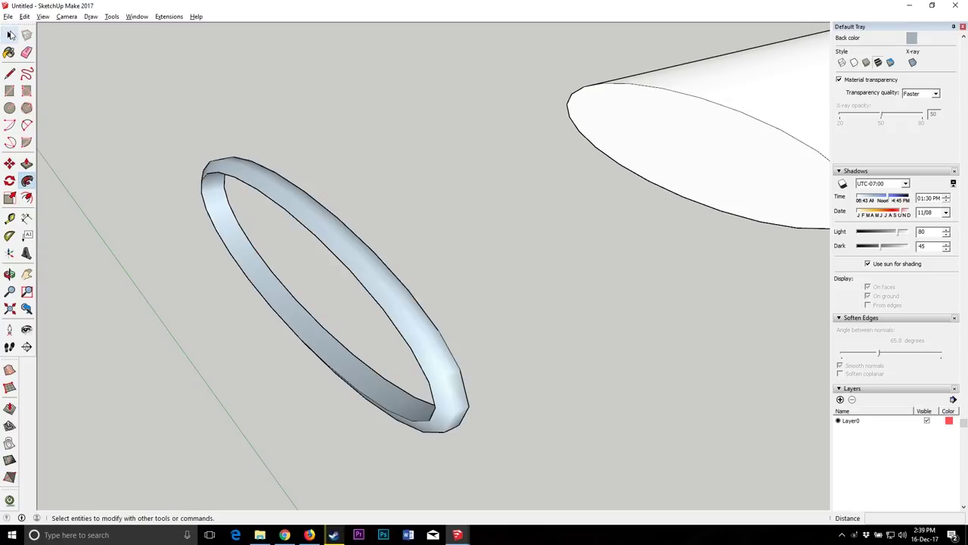
{"action": "triple_click", "coordinate": [296, 201]}
{"action": "right_click", "coordinate": [297, 203]}
{"action": "left_click", "coordinate": [350, 312]}
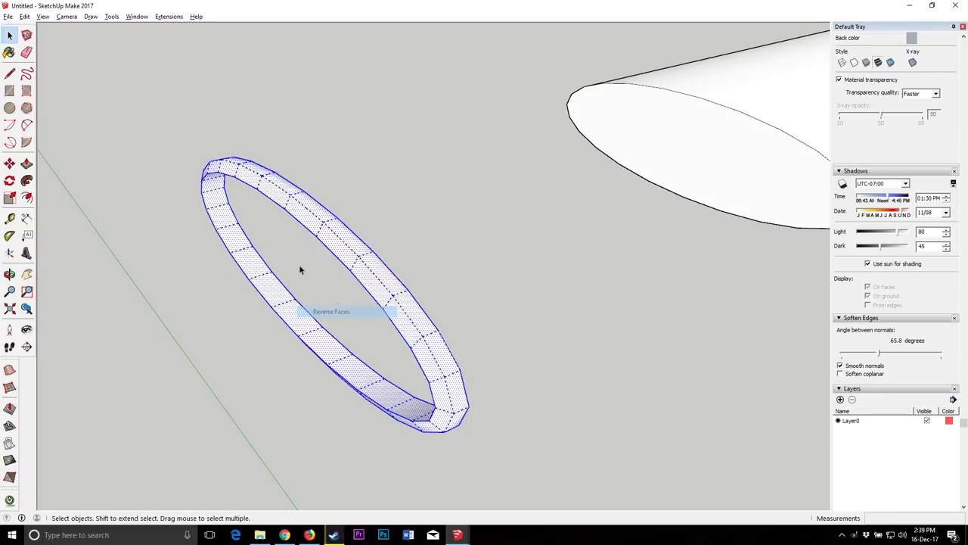
{"action": "right_click", "coordinate": [297, 192]}
{"action": "left_click", "coordinate": [330, 279]}
Step: Move the ring group from its inner edge point onto the outline of the handle's free end
{"action": "key", "text": "m"}
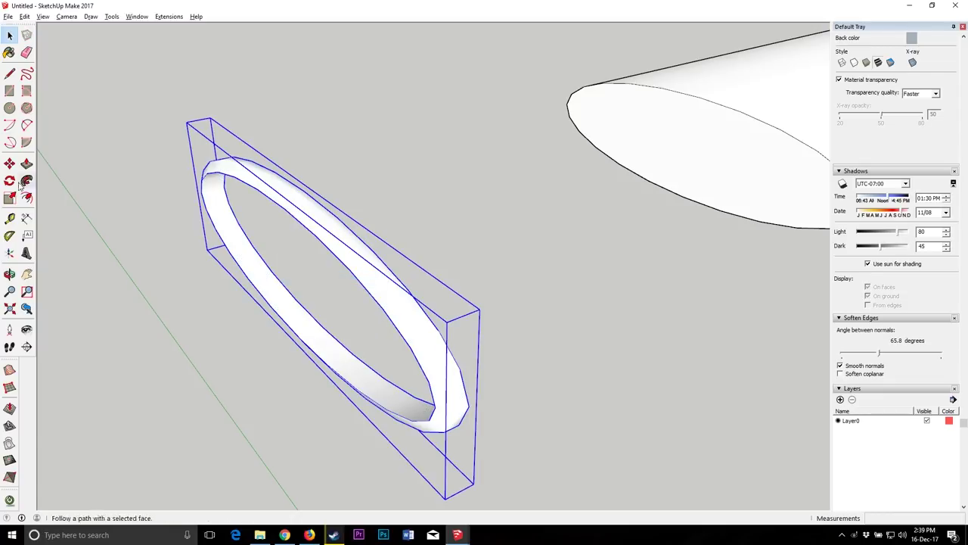
{"action": "left_click", "coordinate": [439, 405]}
{"action": "scroll", "coordinate": [438, 405], "scroll_direction": "down", "scroll_amount": 2}
{"action": "scroll", "coordinate": [741, 264], "scroll_direction": "up", "scroll_amount": 1}
{"action": "left_click", "coordinate": [742, 265]}
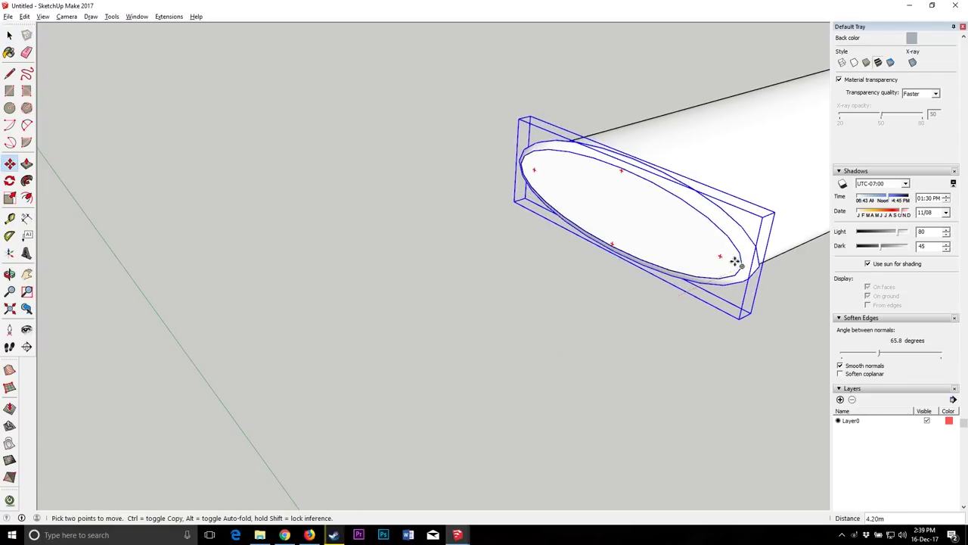
Step: Copy the ring group about 22.8 m along the handle to its crossguard end
{"action": "scroll", "coordinate": [633, 211], "scroll_direction": "down", "scroll_amount": 5}
{"action": "scroll", "coordinate": [804, 136], "scroll_direction": "up", "scroll_amount": 4}
{"action": "left_click", "coordinate": [9, 274]}
{"action": "left_click_drag", "start_coordinate": [352, 357], "coordinate": [219, 301]}
{"action": "scroll", "coordinate": [219, 298], "scroll_direction": "up", "scroll_amount": 4}
{"action": "left_click", "coordinate": [10, 165]}
{"action": "left_click", "coordinate": [122, 315]}
{"action": "key", "text": "ctrl"}
{"action": "scroll", "coordinate": [129, 307], "scroll_direction": "down", "scroll_amount": 5}
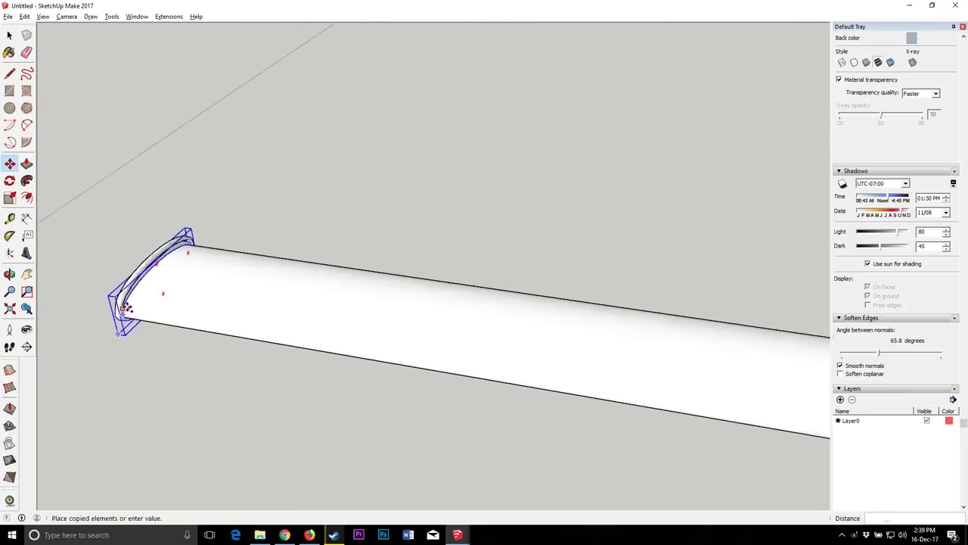
{"action": "scroll", "coordinate": [719, 424], "scroll_direction": "up", "scroll_amount": 5}
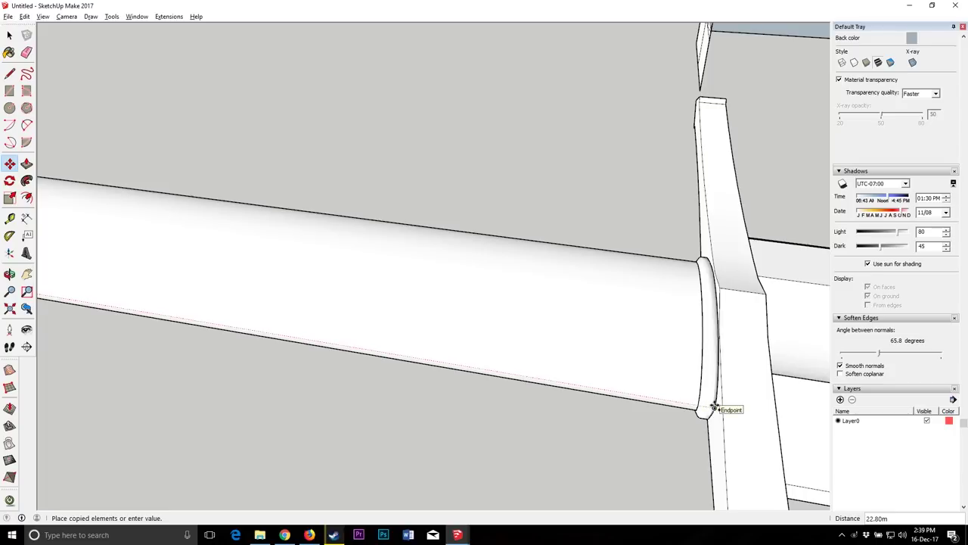
{"action": "left_click", "coordinate": [711, 406]}
Step: Copy the crossguard-end ring along the handle to about its middle and clear the selection
{"action": "middle_click_drag", "start_coordinate": [717, 405], "coordinate": [499, 333]}
{"action": "scroll", "coordinate": [629, 227], "scroll_direction": "down", "scroll_amount": 4}
{"action": "scroll", "coordinate": [488, 330], "scroll_direction": "up", "scroll_amount": 2}
{"action": "left_click", "coordinate": [9, 34]}
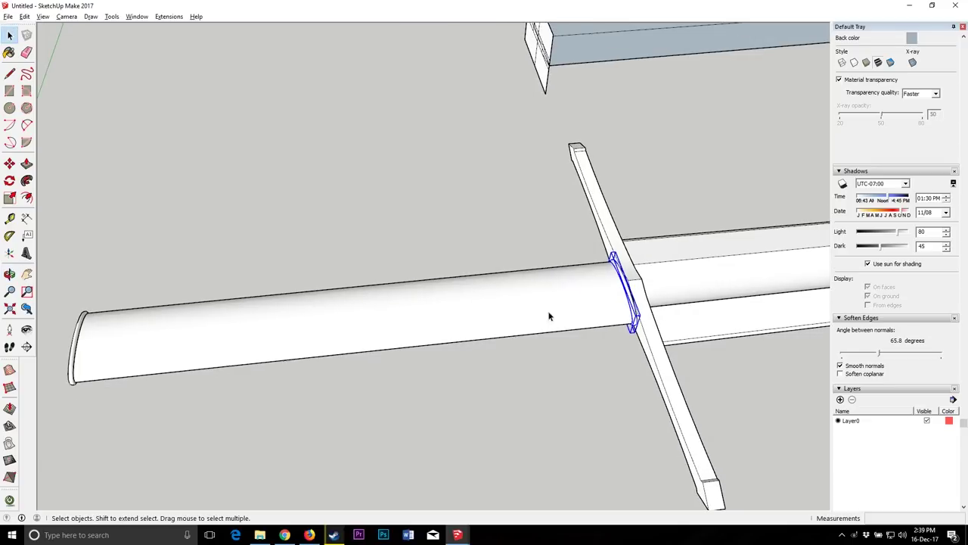
{"action": "left_click", "coordinate": [9, 163]}
{"action": "scroll", "coordinate": [510, 323], "scroll_direction": "down", "scroll_amount": 2}
{"action": "scroll", "coordinate": [509, 324], "scroll_direction": "down", "scroll_amount": 2}
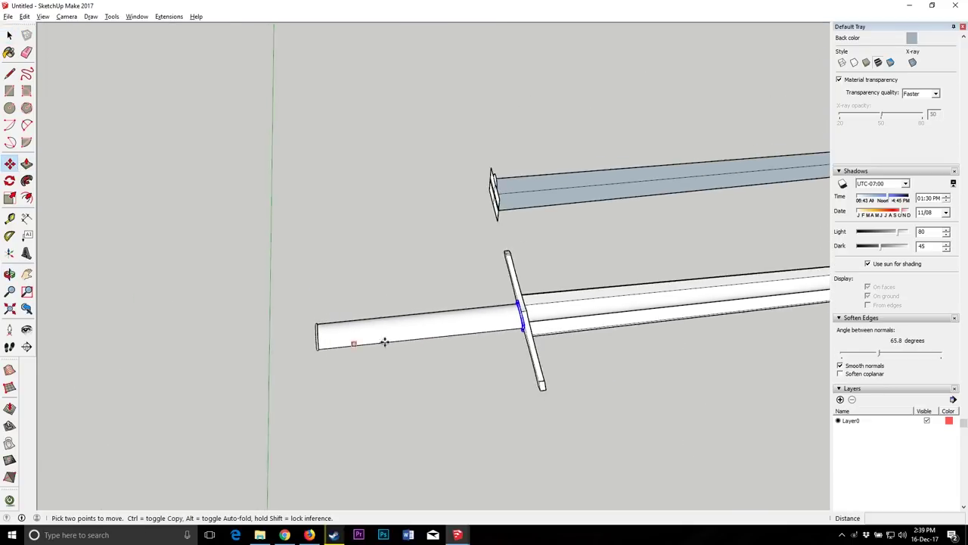
{"action": "scroll", "coordinate": [510, 325], "scroll_direction": "up", "scroll_amount": 2}
{"action": "key", "text": "ctrl"}
{"action": "left_click", "coordinate": [501, 321]}
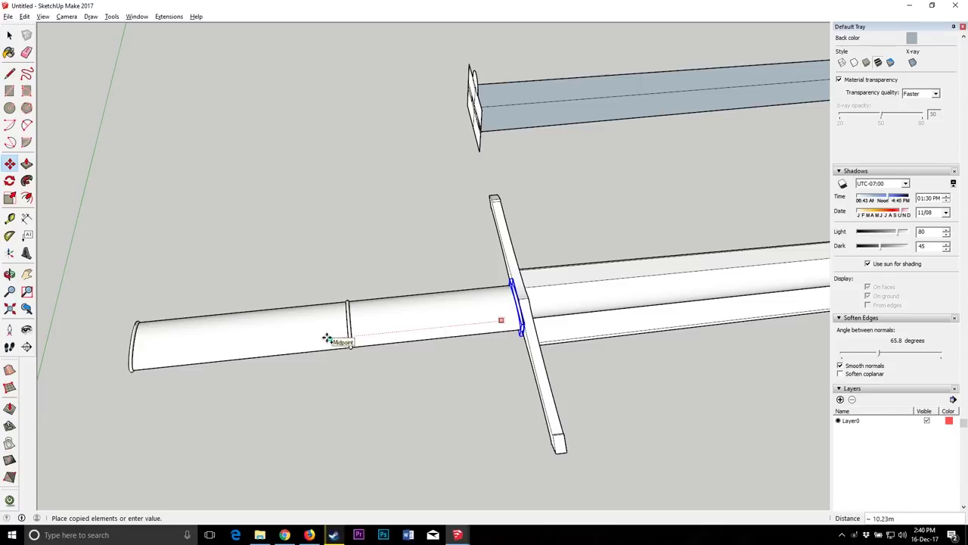
{"action": "key", "text": "Return"}
{"action": "left_click", "coordinate": [9, 274]}
{"action": "left_click_drag", "start_coordinate": [389, 265], "coordinate": [439, 298]}
{"action": "scroll", "coordinate": [431, 288], "scroll_direction": "down", "scroll_amount": 2}
{"action": "left_click", "coordinate": [9, 34]}
{"action": "left_click", "coordinate": [438, 484]}
Step: Switch to the Shad sword collections model, examine the brown ringed handle of the middle sword, and return to the untitled model
{"action": "mouse_move", "coordinate": [457, 534]}
{"action": "left_click", "coordinate": [404, 493]}
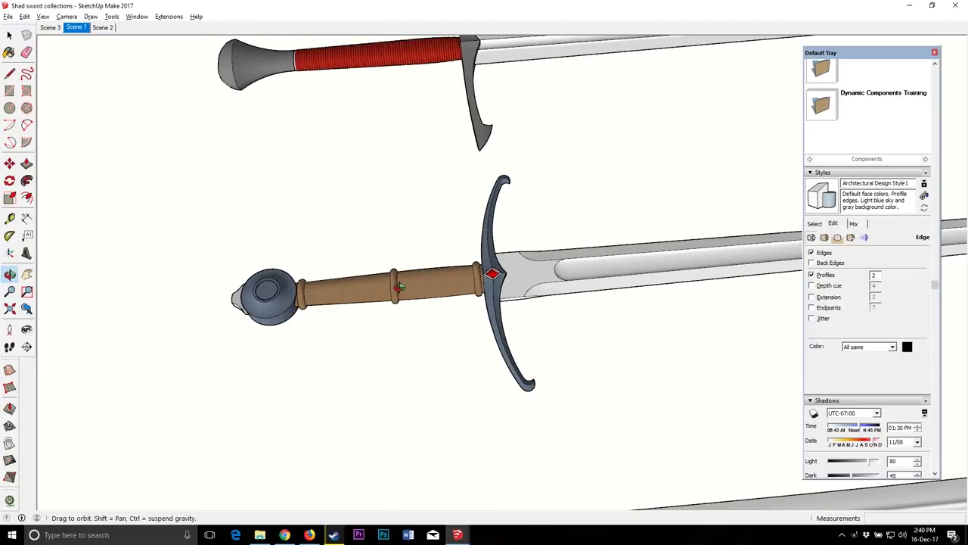
{"action": "scroll", "coordinate": [415, 277], "scroll_direction": "down", "scroll_amount": 3}
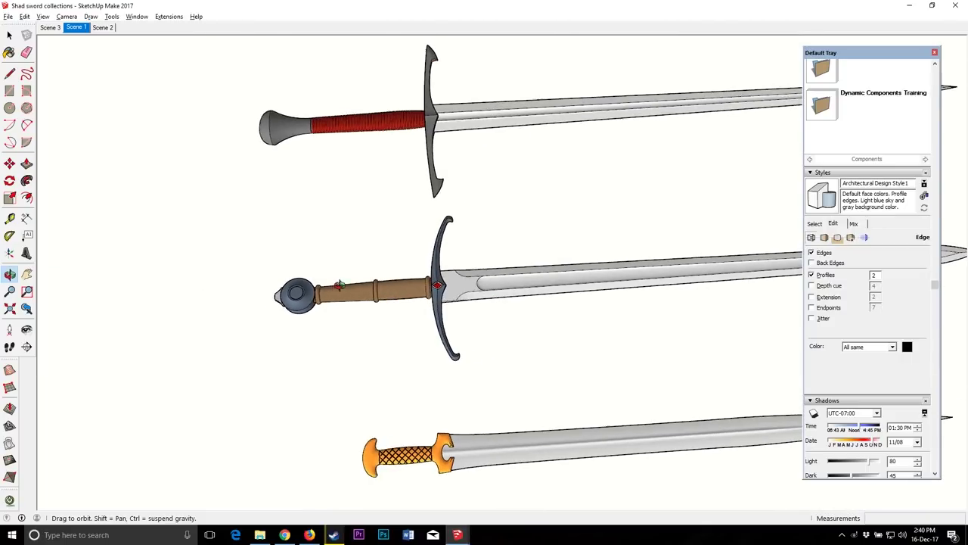
{"action": "scroll", "coordinate": [301, 280], "scroll_direction": "up", "scroll_amount": 5}
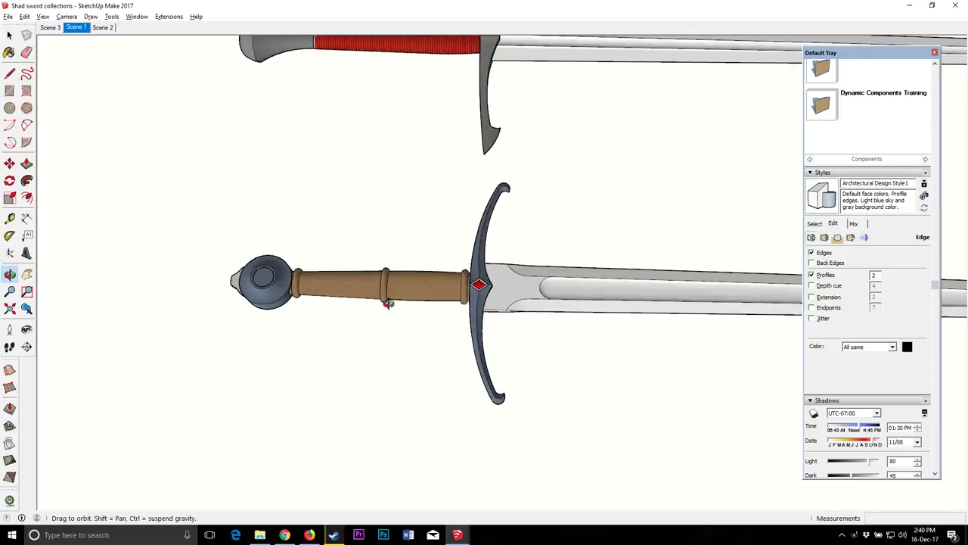
{"action": "scroll", "coordinate": [239, 333], "scroll_direction": "down", "scroll_amount": 3}
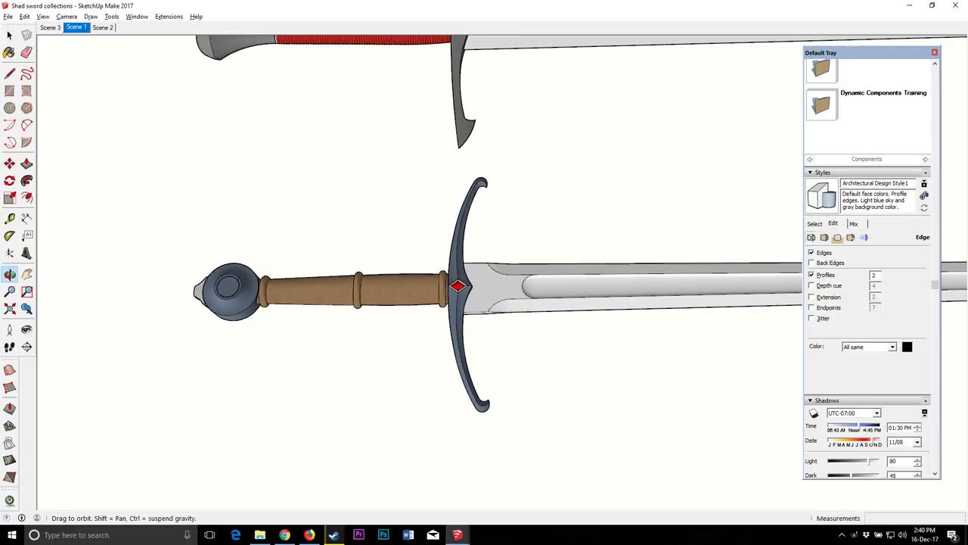
{"action": "mouse_move", "coordinate": [457, 535]}
{"action": "left_click", "coordinate": [500, 491]}
Step: Select the three rings together with the whole oval grip and make them one handle group
{"action": "left_click", "coordinate": [281, 303]}
{"action": "left_click_drag", "start_coordinate": [381, 307], "coordinate": [68, 71]}
{"action": "left_click", "coordinate": [26, 274]}
{"action": "left_click", "coordinate": [10, 274]}
{"action": "scroll", "coordinate": [443, 366], "scroll_direction": "down", "scroll_amount": 3}
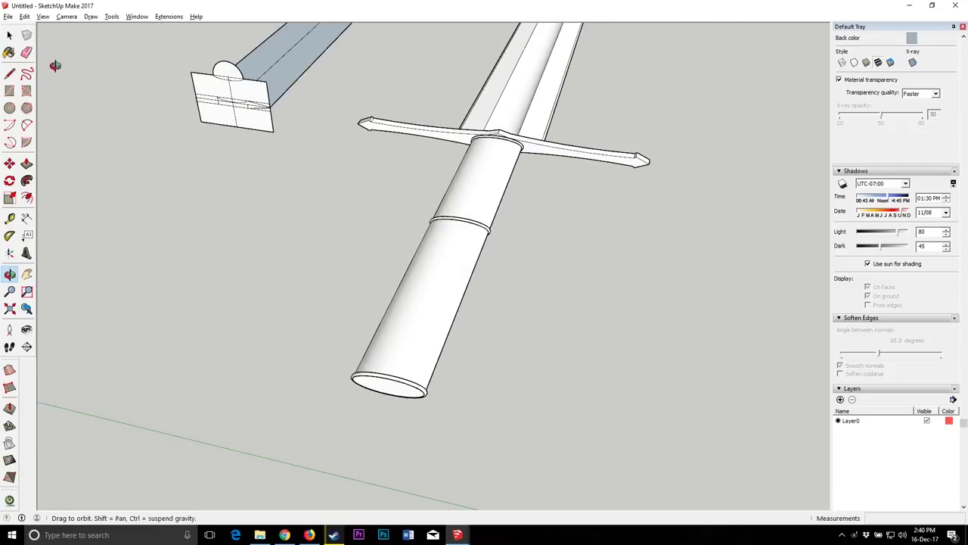
{"action": "key", "text": "space"}
{"action": "scroll", "coordinate": [497, 153], "scroll_direction": "up", "scroll_amount": 2}
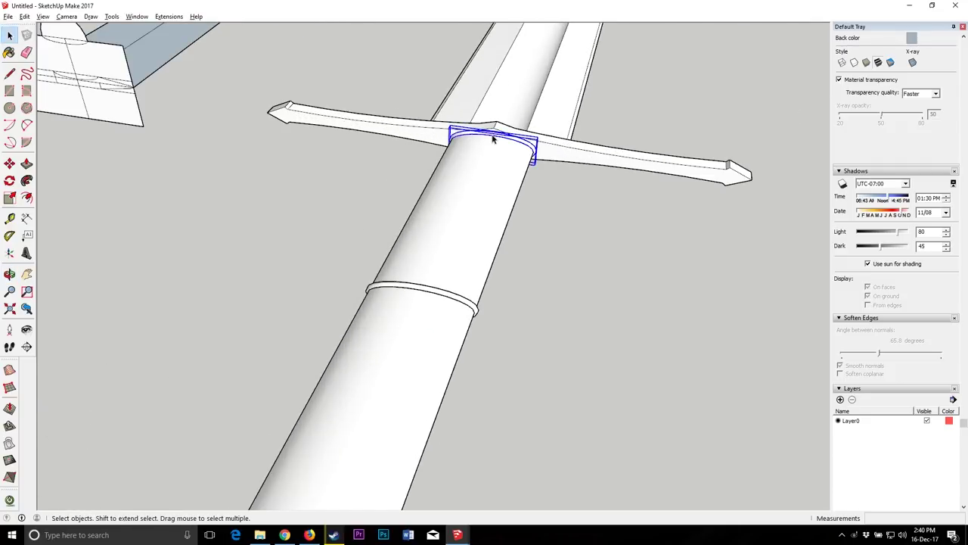
{"action": "left_click", "coordinate": [428, 292], "text": "shift"}
{"action": "scroll", "coordinate": [396, 389], "scroll_direction": "down", "scroll_amount": 2}
{"action": "left_click", "coordinate": [372, 414], "text": "shift"}
{"action": "left_click", "coordinate": [404, 339], "text": "shift"}
{"action": "left_click", "coordinate": [403, 338], "text": "shift"}
{"action": "scroll", "coordinate": [370, 434], "scroll_direction": "up", "scroll_amount": 4}
{"action": "triple_click", "coordinate": [380, 388], "text": "shift"}
{"action": "scroll", "coordinate": [371, 305], "scroll_direction": "down", "scroll_amount": 2}
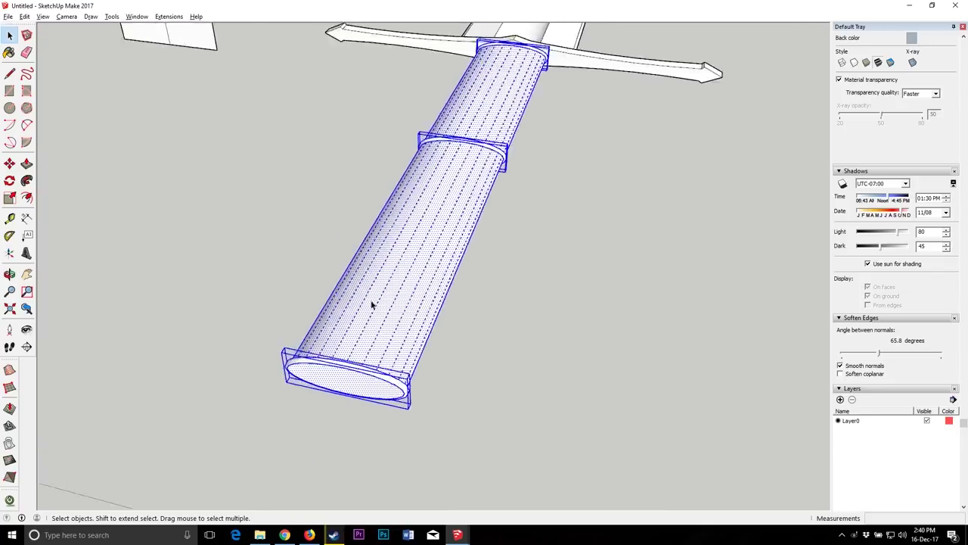
{"action": "scroll", "coordinate": [372, 303], "scroll_direction": "down", "scroll_amount": 2}
{"action": "right_click", "coordinate": [406, 265]}
{"action": "left_click", "coordinate": [449, 364]}
Step: Open the handle group, examine the nested rings and the grip by selecting them, and close the group
{"action": "double_click", "coordinate": [403, 258]}
{"action": "left_click_drag", "start_coordinate": [281, 140], "coordinate": [615, 391]}
{"action": "scroll", "coordinate": [391, 239], "scroll_direction": "up", "scroll_amount": 3}
{"action": "scroll", "coordinate": [508, 96], "scroll_direction": "up", "scroll_amount": 7}
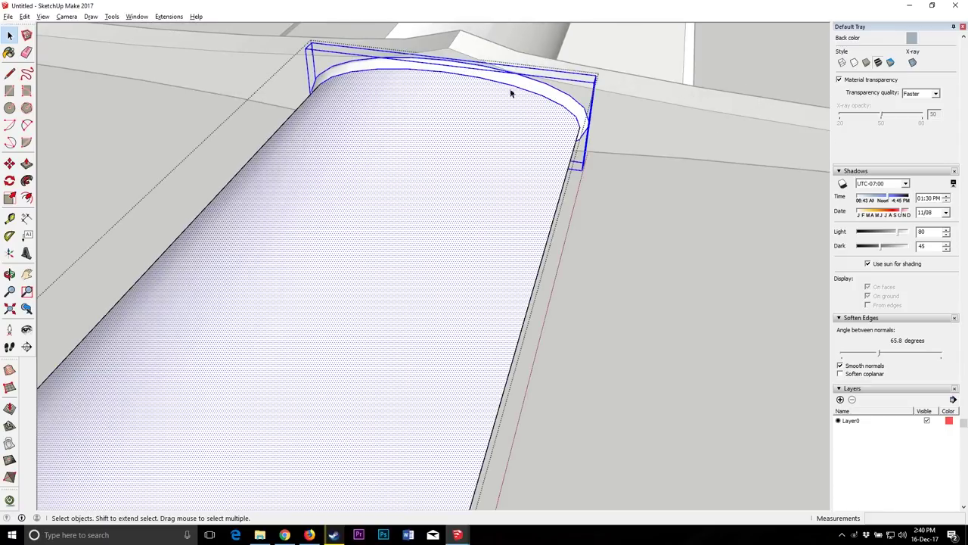
{"action": "left_click", "coordinate": [511, 82]}
{"action": "scroll", "coordinate": [510, 81], "scroll_direction": "down", "scroll_amount": 5}
{"action": "left_click", "coordinate": [448, 229]}
{"action": "scroll", "coordinate": [445, 208], "scroll_direction": "up", "scroll_amount": 5}
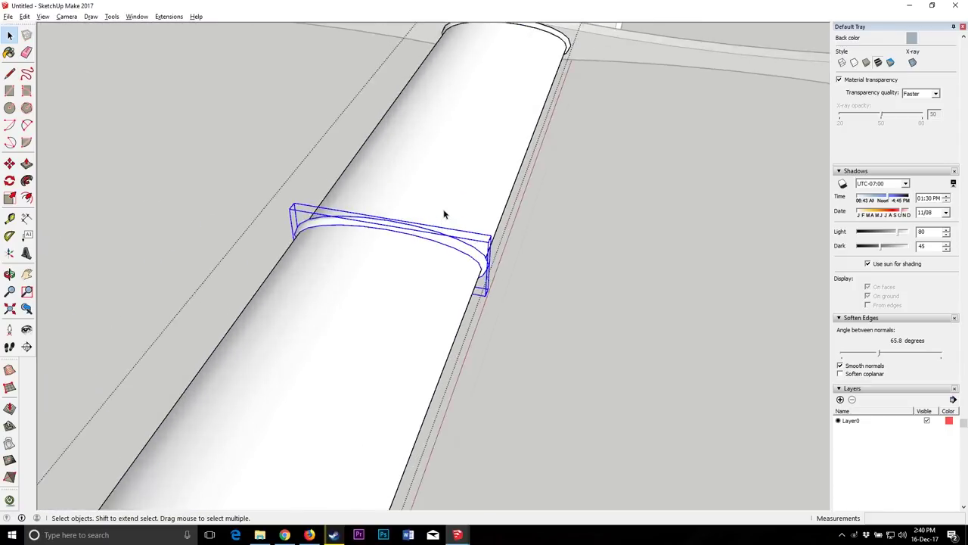
{"action": "triple_click", "coordinate": [449, 161]}
{"action": "scroll", "coordinate": [447, 170], "scroll_direction": "down", "scroll_amount": 6}
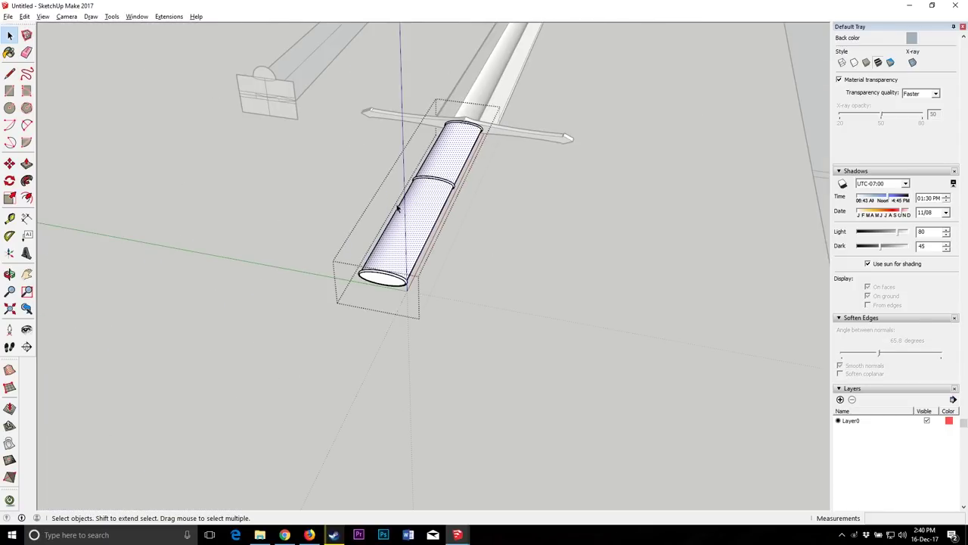
{"action": "left_click", "coordinate": [534, 298]}
Step: Copy the handle group about 29 m aside along the green axis
{"action": "left_click", "coordinate": [400, 238]}
{"action": "left_click", "coordinate": [9, 163]}
{"action": "left_click", "coordinate": [406, 283]}
{"action": "scroll", "coordinate": [406, 283], "scroll_direction": "down", "scroll_amount": 3}
{"action": "key", "text": "ctrl"}
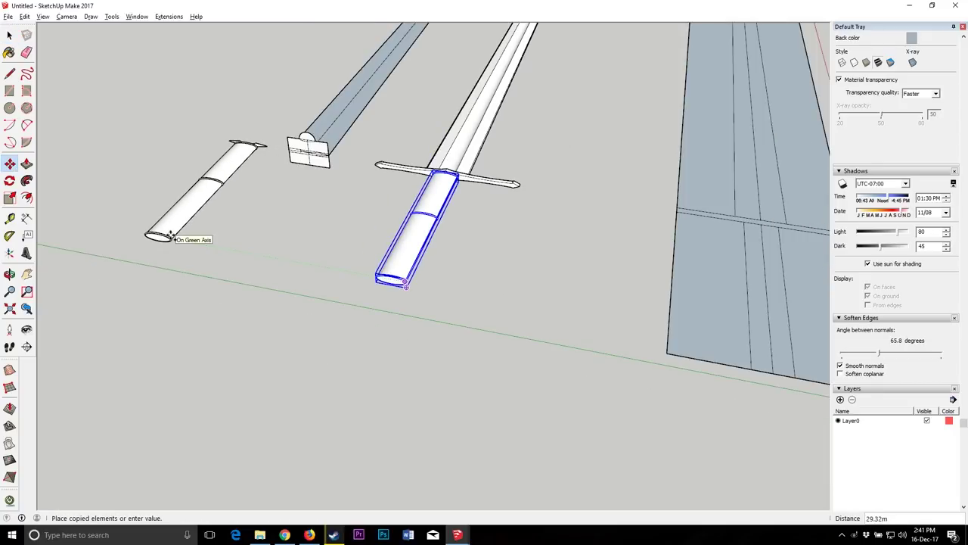
{"action": "left_click", "coordinate": [169, 236]}
Step: Open the original handle group, select everything in it, and explode the nested ring groups
{"action": "left_click", "coordinate": [10, 36]}
{"action": "scroll", "coordinate": [382, 186], "scroll_direction": "up", "scroll_amount": 4}
{"action": "double_click", "coordinate": [452, 242]}
{"action": "scroll", "coordinate": [333, 139], "scroll_direction": "down", "scroll_amount": 4}
{"action": "left_click_drag", "start_coordinate": [317, 117], "coordinate": [463, 283]}
{"action": "scroll", "coordinate": [413, 194], "scroll_direction": "up", "scroll_amount": 5}
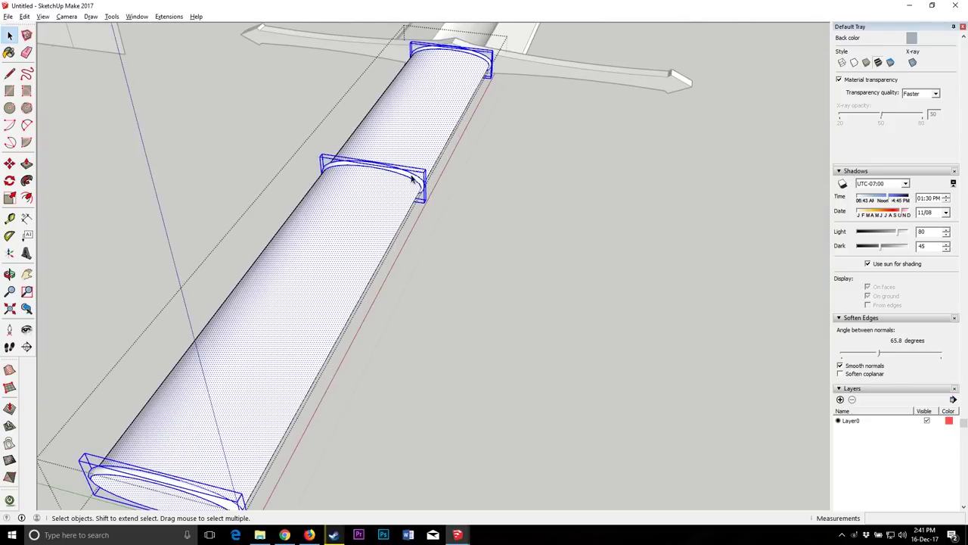
{"action": "right_click", "coordinate": [411, 174]}
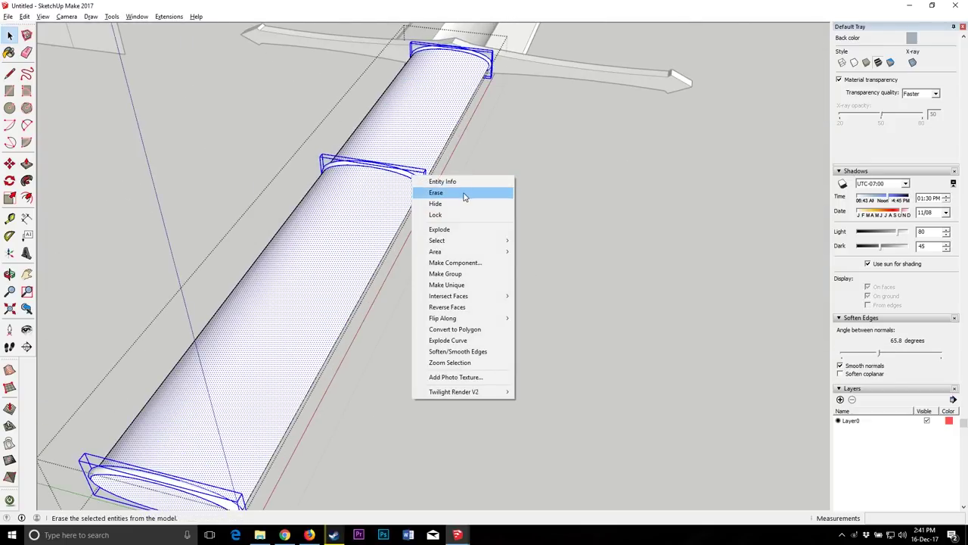
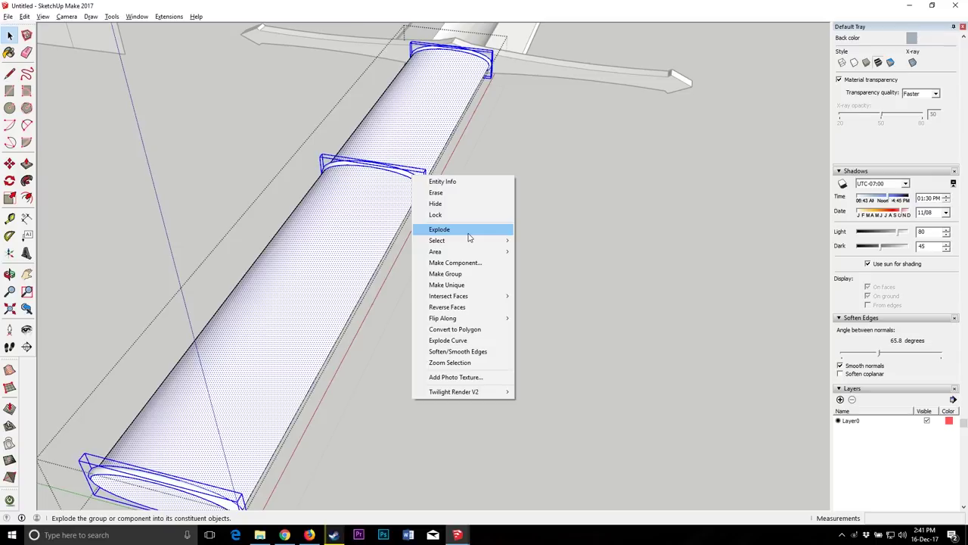
{"action": "left_click", "coordinate": [468, 230]}
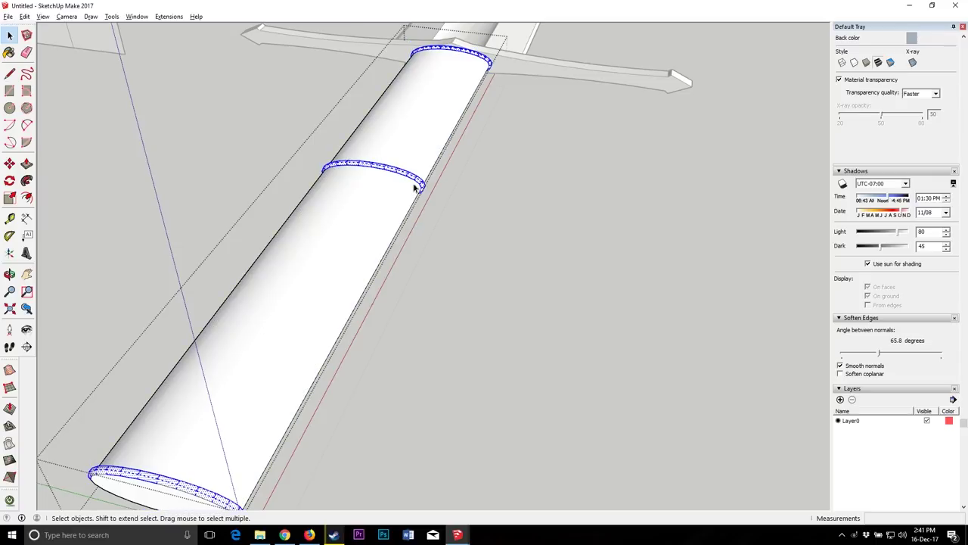
Step: Select all the connected grip and ring geometry and set its soften-edges angle to 0 degrees
{"action": "triple_click", "coordinate": [382, 187]}
{"action": "left_click", "coordinate": [9, 274]}
{"action": "left_click_drag", "start_coordinate": [227, 295], "coordinate": [388, 326]}
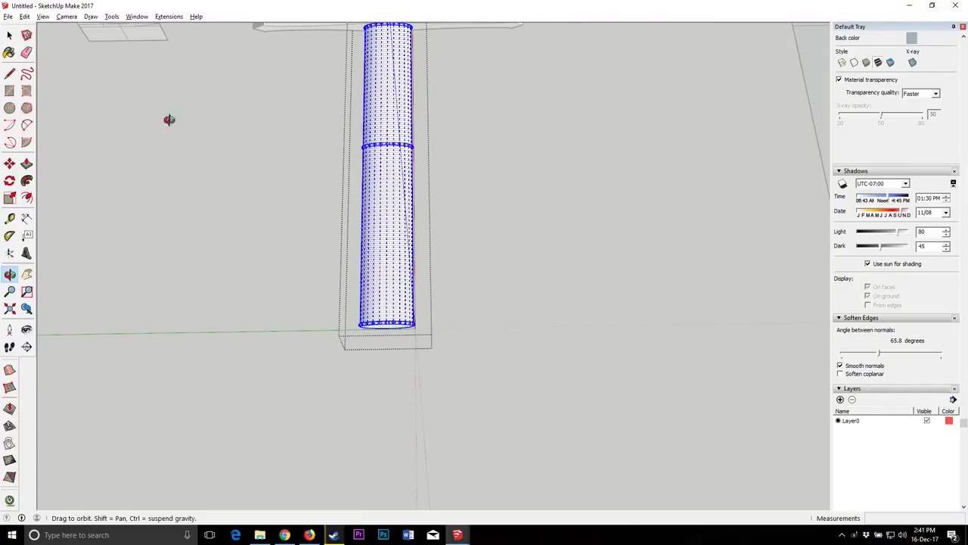
{"action": "scroll", "coordinate": [485, 389], "scroll_direction": "up", "scroll_amount": 6}
{"action": "key", "text": "space"}
{"action": "left_click_drag", "start_coordinate": [581, 251], "coordinate": [438, 326]}
{"action": "triple_click", "coordinate": [376, 211]}
{"action": "left_click_drag", "start_coordinate": [879, 354], "coordinate": [822, 356]}
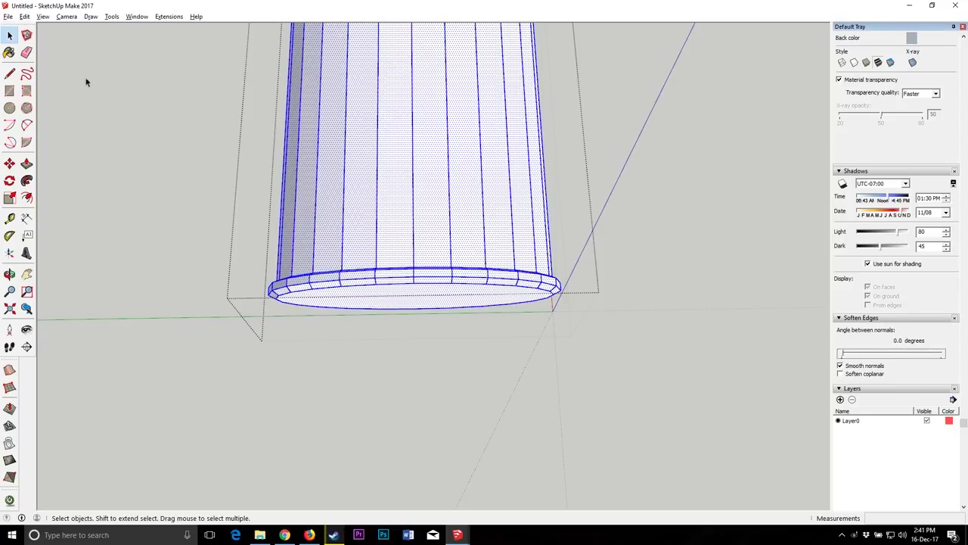
Step: Compare which faces and edges of the grip's end ring and cap are picked by enclosing and by crossing selections
{"action": "left_click", "coordinate": [556, 277]}
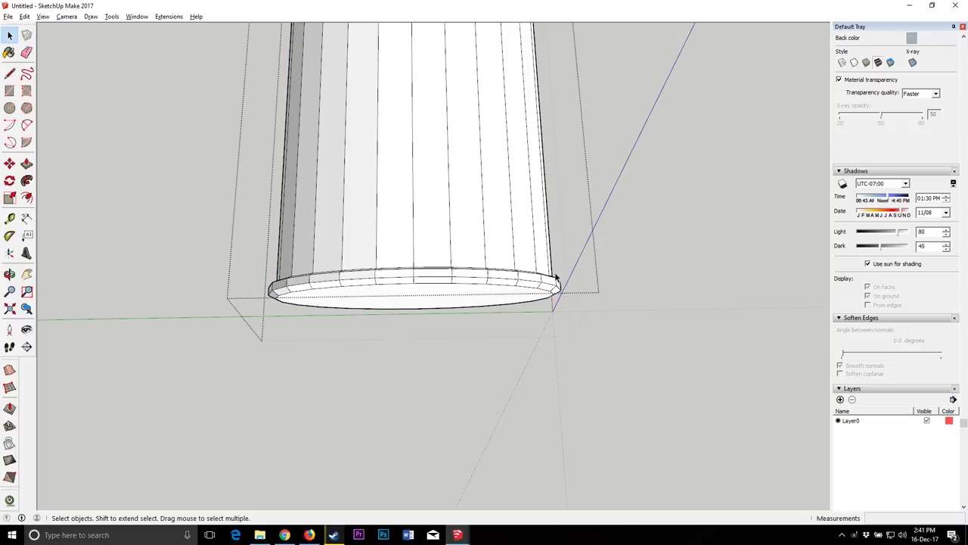
{"action": "scroll", "coordinate": [435, 272], "scroll_direction": "up", "scroll_amount": 2}
{"action": "left_click", "coordinate": [426, 273]}
{"action": "left_click_drag", "start_coordinate": [480, 301], "coordinate": [481, 302]}
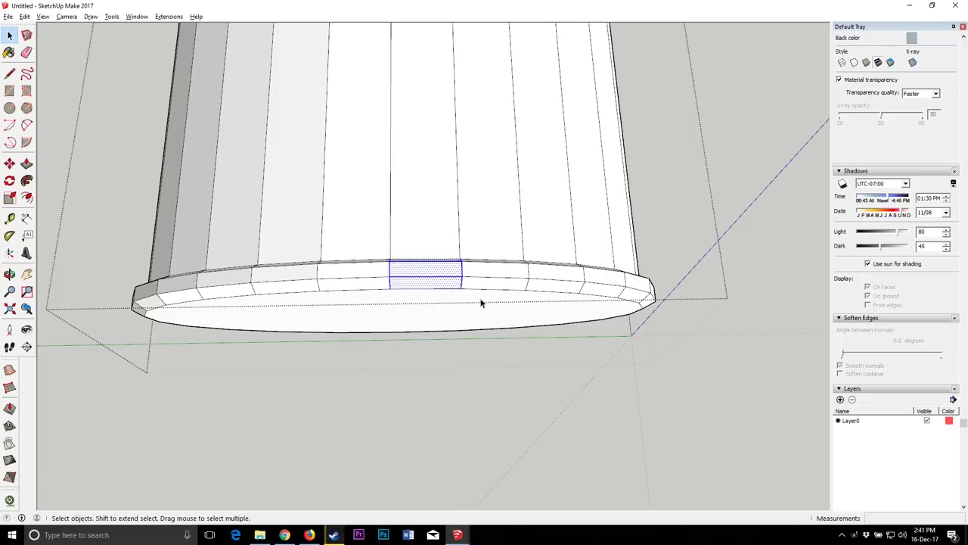
{"action": "left_click", "coordinate": [370, 234]}
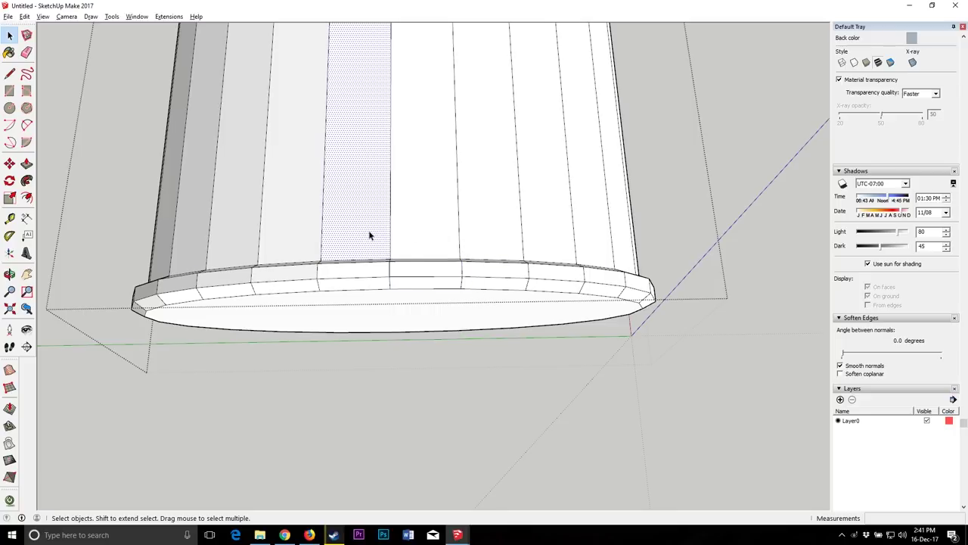
{"action": "left_click_drag", "start_coordinate": [366, 231], "coordinate": [495, 322]}
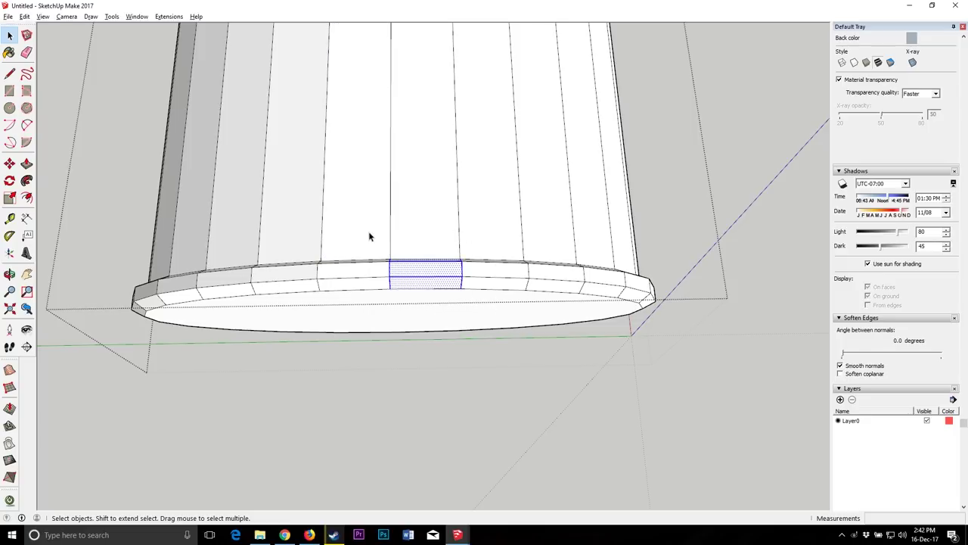
{"action": "left_click_drag", "start_coordinate": [359, 224], "coordinate": [493, 309]}
{"action": "left_click_drag", "start_coordinate": [381, 298], "coordinate": [353, 310]}
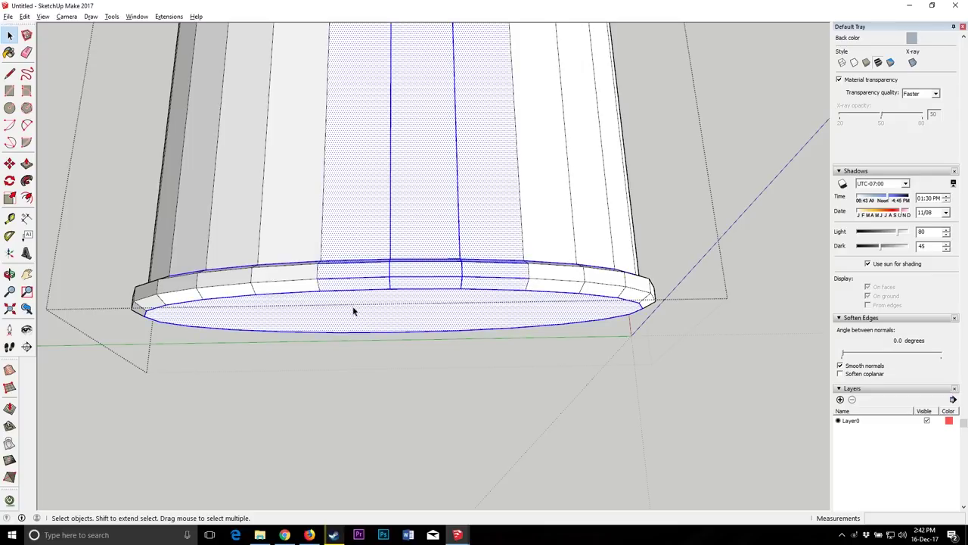
{"action": "left_click_drag", "start_coordinate": [356, 307], "coordinate": [372, 303]}
{"action": "left_click", "coordinate": [485, 230]}
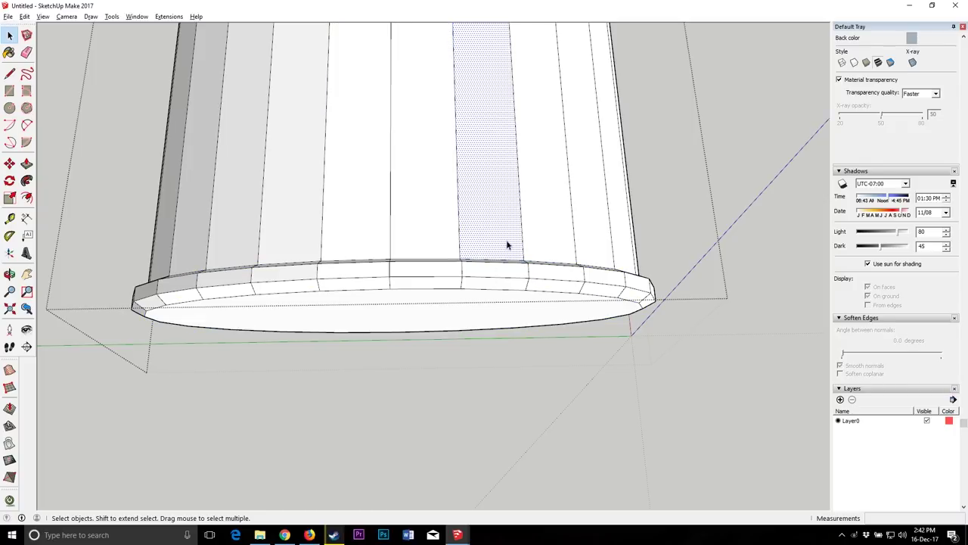
{"action": "left_click_drag", "start_coordinate": [395, 277], "coordinate": [482, 324]}
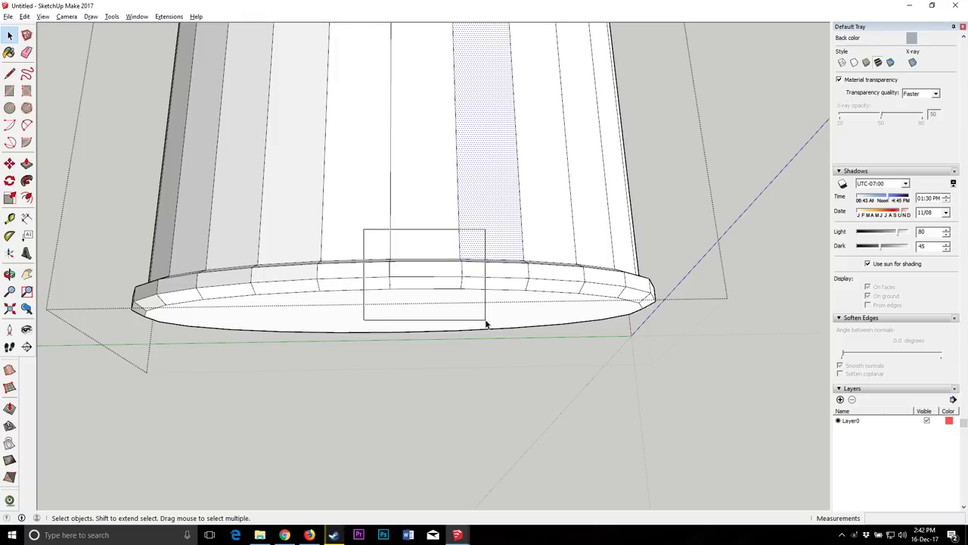
{"action": "left_click_drag", "start_coordinate": [486, 321], "coordinate": [486, 321]}
{"action": "left_click_drag", "start_coordinate": [489, 235], "coordinate": [347, 302]}
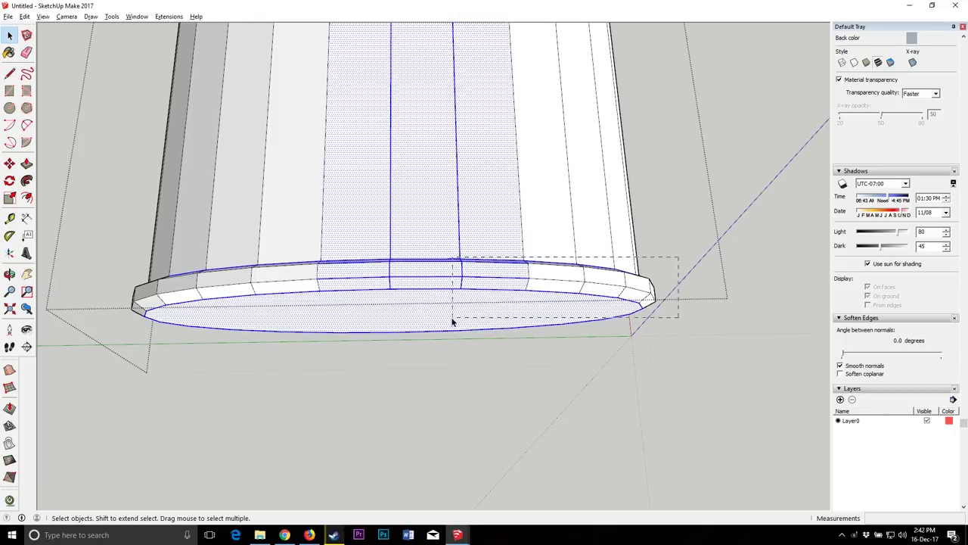
{"action": "left_click_drag", "start_coordinate": [452, 322], "coordinate": [412, 345]}
Step: Try to scale the half of the end ring nearest the origin along the green axis, without the end cap
{"action": "left_click", "coordinate": [9, 274]}
{"action": "left_click_drag", "start_coordinate": [189, 299], "coordinate": [313, 296]}
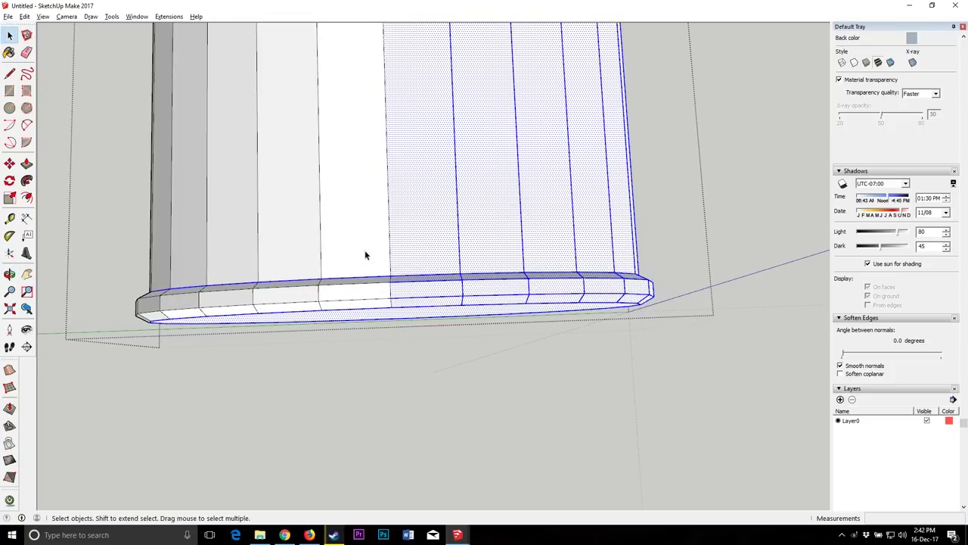
{"action": "left_click_drag", "start_coordinate": [365, 255], "coordinate": [686, 353]}
{"action": "left_click", "coordinate": [10, 273]}
{"action": "left_click_drag", "start_coordinate": [469, 333], "coordinate": [115, 126]}
{"action": "left_click", "coordinate": [9, 199]}
{"action": "scroll", "coordinate": [335, 280], "scroll_direction": "down", "scroll_amount": 3}
{"action": "scroll", "coordinate": [415, 265], "scroll_direction": "up", "scroll_amount": 5}
{"action": "left_click_drag", "start_coordinate": [435, 300], "coordinate": [354, 292]}
{"action": "scroll", "coordinate": [381, 292], "scroll_direction": "down", "scroll_amount": 5}
{"action": "middle_click_drag", "start_coordinate": [355, 292], "coordinate": [270, 263]}
{"action": "scroll", "coordinate": [270, 263], "scroll_direction": "down", "scroll_amount": 3}
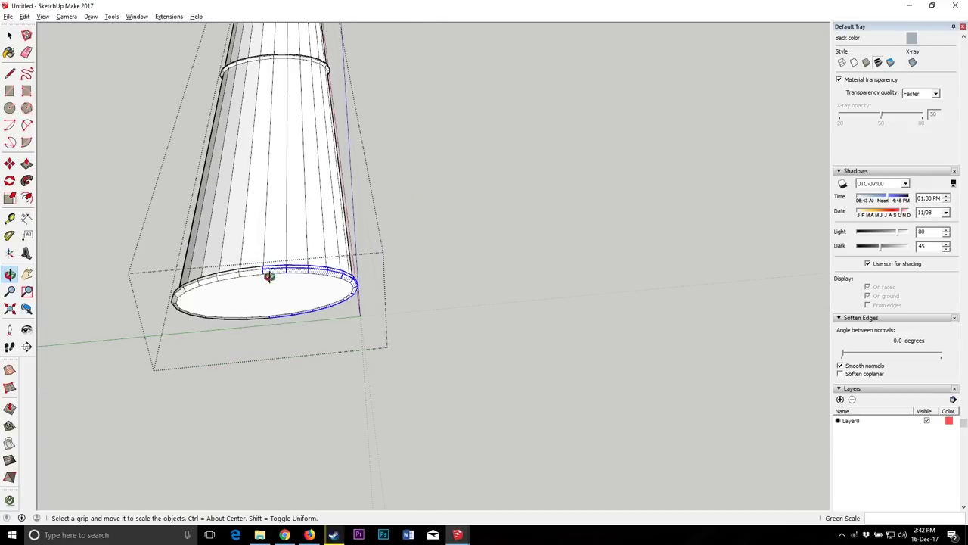
{"action": "left_click", "coordinate": [9, 198]}
{"action": "left_click", "coordinate": [9, 274]}
{"action": "left_click_drag", "start_coordinate": [197, 257], "coordinate": [288, 235]}
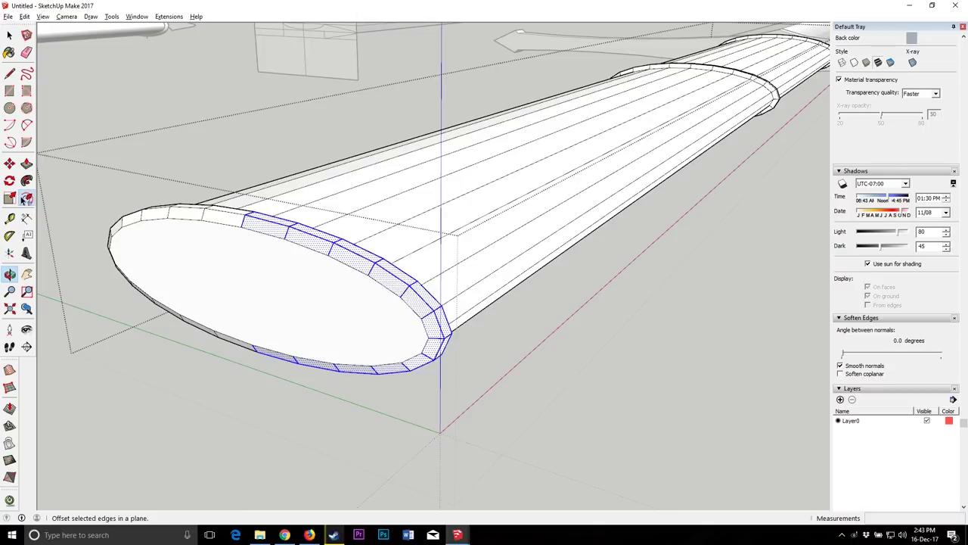
{"action": "left_click", "coordinate": [26, 199]}
{"action": "left_click", "coordinate": [9, 274]}
{"action": "mouse_move", "coordinate": [302, 310]}
{"action": "left_mouse_down"}
{"action": "mouse_move", "coordinate": [432, 396]}
{"action": "mouse_move", "coordinate": [310, 308]}
{"action": "left_mouse_up"}
{"action": "left_click_drag", "start_coordinate": [291, 265], "coordinate": [349, 257]}
{"action": "left_click", "coordinate": [9, 36]}
{"action": "left_click", "coordinate": [418, 330]}
{"action": "key", "text": "o"}
{"action": "left_click_drag", "start_coordinate": [401, 318], "coordinate": [328, 303]}
{"action": "left_click", "coordinate": [9, 198]}
{"action": "key", "text": "Escape"}
{"action": "left_click", "coordinate": [8, 277]}
{"action": "scroll", "coordinate": [240, 281], "scroll_direction": "down", "scroll_amount": 6}
{"action": "left_click_drag", "start_coordinate": [240, 281], "coordinate": [394, 348]}
{"action": "scroll", "coordinate": [381, 348], "scroll_direction": "up", "scroll_amount": 8}
{"action": "scroll", "coordinate": [380, 348], "scroll_direction": "down", "scroll_amount": 6}
{"action": "key", "text": "space"}
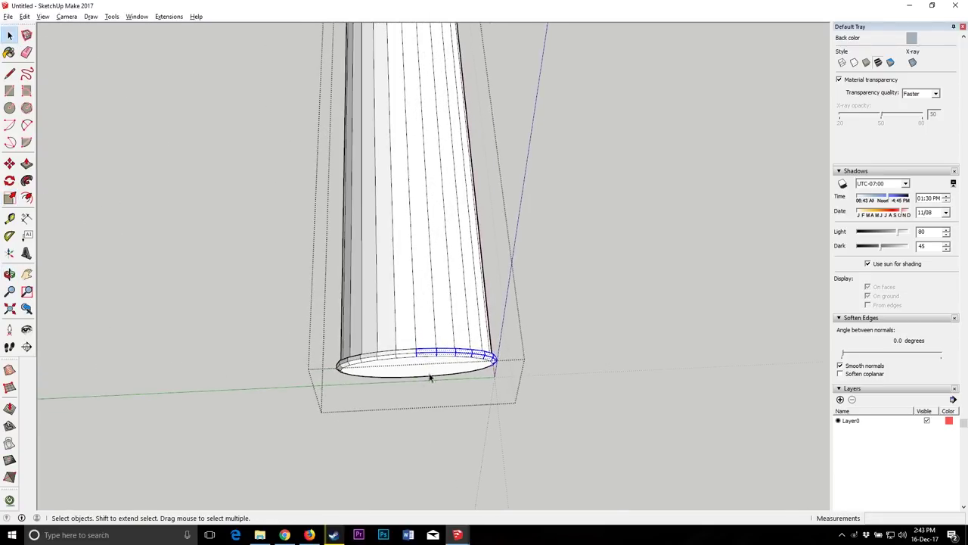
Step: Split the grip's oval end cap into two halves with a line across its short direction
{"action": "left_click_drag", "start_coordinate": [313, 309], "coordinate": [320, 328]}
{"action": "scroll", "coordinate": [391, 355], "scroll_direction": "up", "scroll_amount": 2}
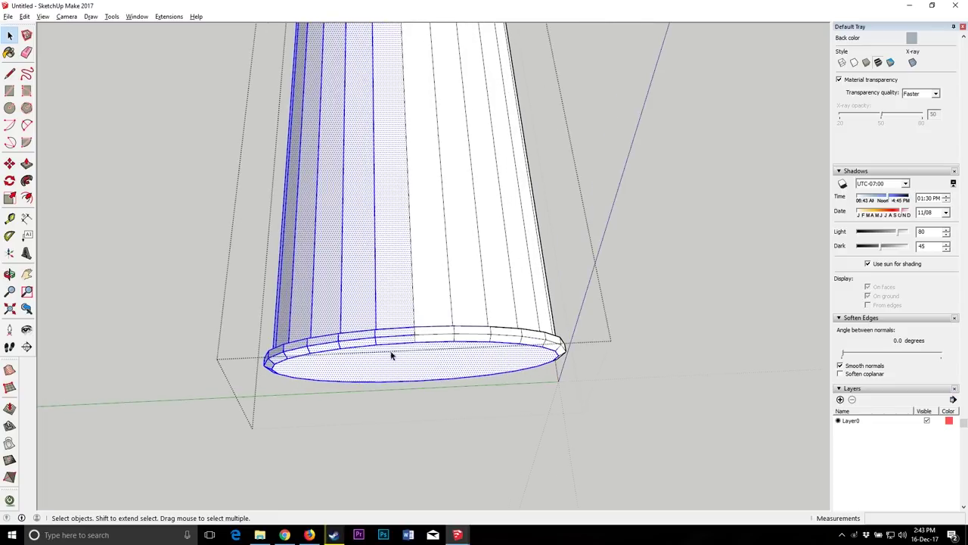
{"action": "left_click", "coordinate": [9, 274]}
{"action": "left_click_drag", "start_coordinate": [320, 359], "coordinate": [413, 281]}
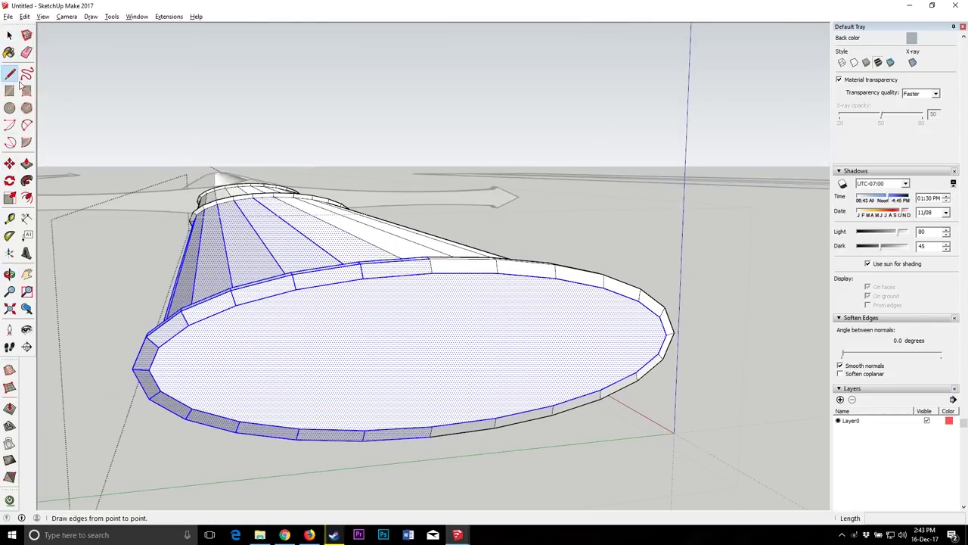
{"action": "left_click", "coordinate": [432, 272]}
{"action": "left_click", "coordinate": [432, 426]}
{"action": "left_click", "coordinate": [9, 274]}
{"action": "left_click_drag", "start_coordinate": [423, 303], "coordinate": [305, 438]}
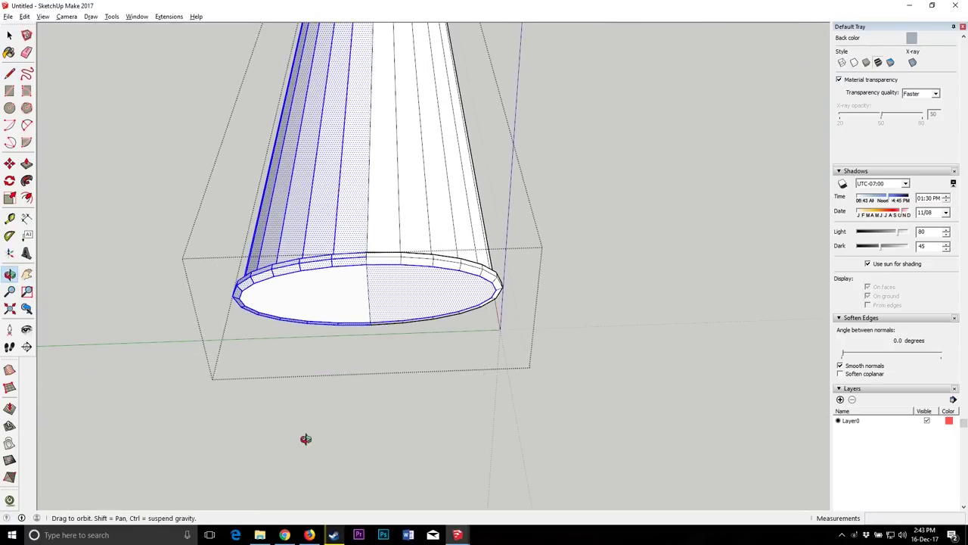
Step: Scale the half of the end cap and ring nearest the origin inward along the green axis to about 0.70
{"action": "left_click", "coordinate": [9, 35]}
{"action": "scroll", "coordinate": [449, 186], "scroll_direction": "down", "scroll_amount": 2}
{"action": "left_click_drag", "start_coordinate": [376, 223], "coordinate": [513, 314]}
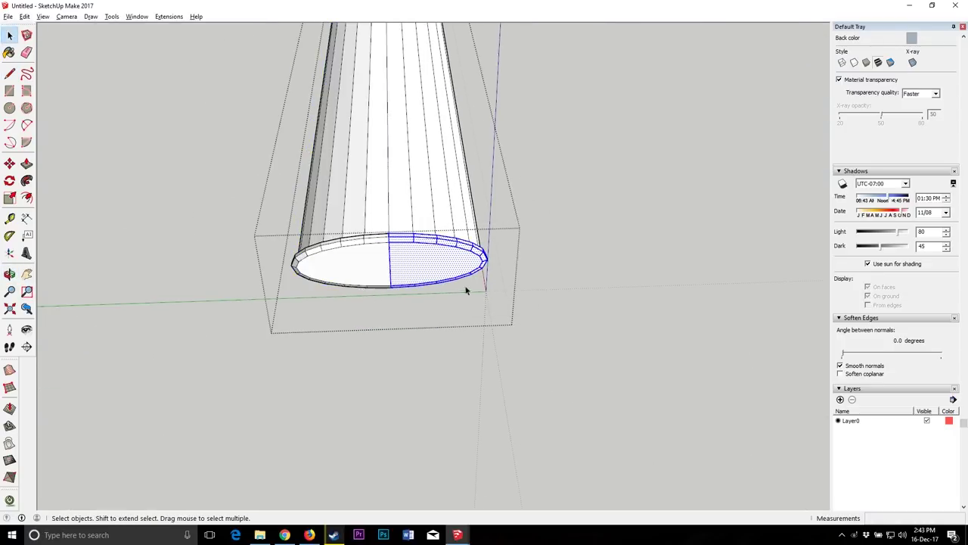
{"action": "scroll", "coordinate": [429, 271], "scroll_direction": "up", "scroll_amount": 3}
{"action": "left_click", "coordinate": [9, 199]}
{"action": "left_click", "coordinate": [530, 250]}
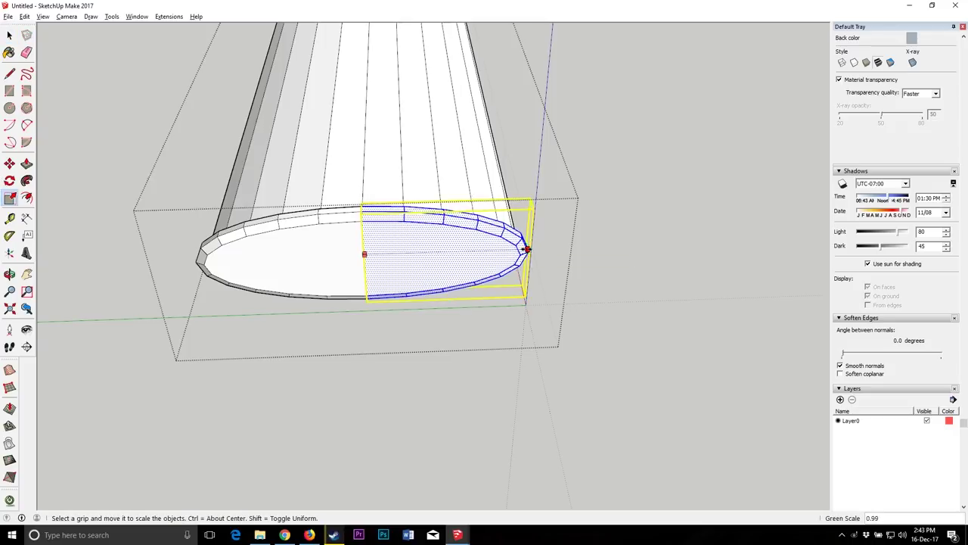
{"action": "scroll", "coordinate": [441, 255], "scroll_direction": "down", "scroll_amount": 2}
{"action": "scroll", "coordinate": [438, 258], "scroll_direction": "down", "scroll_amount": 3}
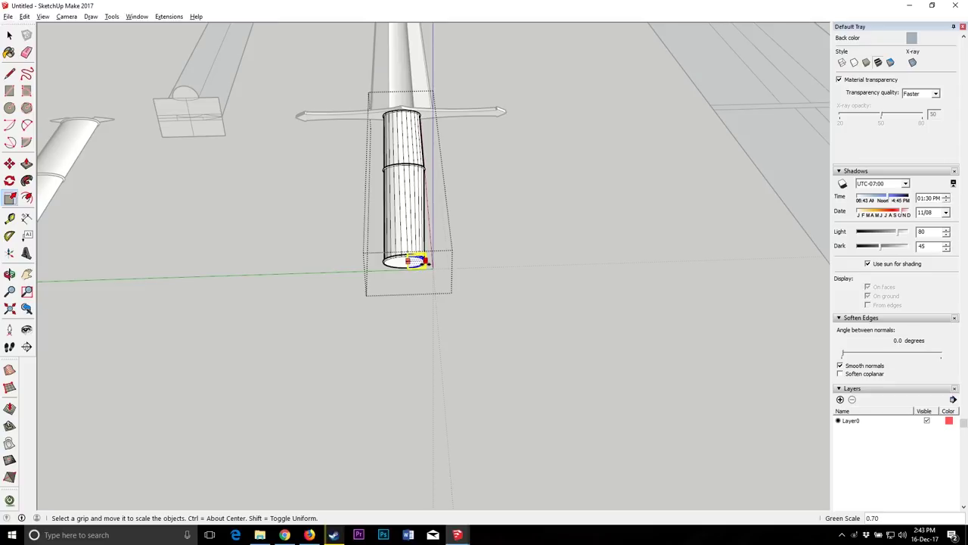
{"action": "scroll", "coordinate": [428, 268], "scroll_direction": "up", "scroll_amount": 5}
{"action": "scroll", "coordinate": [418, 275], "scroll_direction": "down", "scroll_amount": 2}
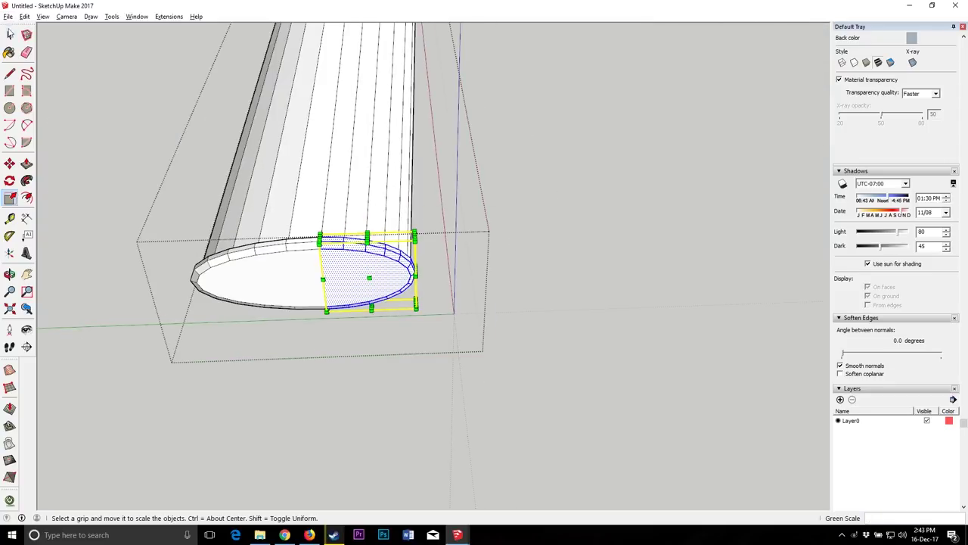
Step: Scale the opposite half of the end cap and ring inward along the green axis to match, and close the handle group
{"action": "left_click", "coordinate": [9, 35]}
{"action": "scroll", "coordinate": [306, 230], "scroll_direction": "down", "scroll_amount": 2}
{"action": "scroll", "coordinate": [299, 227], "scroll_direction": "up", "scroll_amount": 3}
{"action": "left_click_drag", "start_coordinate": [204, 220], "coordinate": [404, 335]}
{"action": "left_click", "coordinate": [9, 196]}
{"action": "left_click", "coordinate": [229, 276]}
{"action": "left_click", "coordinate": [283, 280]}
{"action": "left_click", "coordinate": [9, 35]}
{"action": "left_click", "coordinate": [83, 128]}
Step: Reopen the handle group and copy the narrowed end ring 1 m outward from the end of the grip
{"action": "left_click", "coordinate": [9, 274]}
{"action": "left_click_drag", "start_coordinate": [393, 198], "coordinate": [350, 207]}
{"action": "scroll", "coordinate": [493, 210], "scroll_direction": "up", "scroll_amount": 3}
{"action": "scroll", "coordinate": [359, 208], "scroll_direction": "up", "scroll_amount": 5}
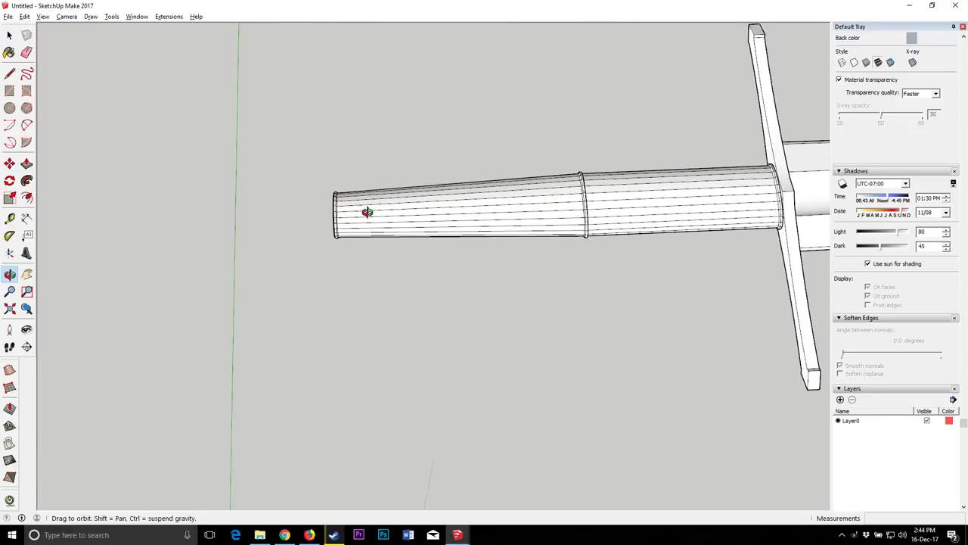
{"action": "scroll", "coordinate": [371, 202], "scroll_direction": "down", "scroll_amount": 5}
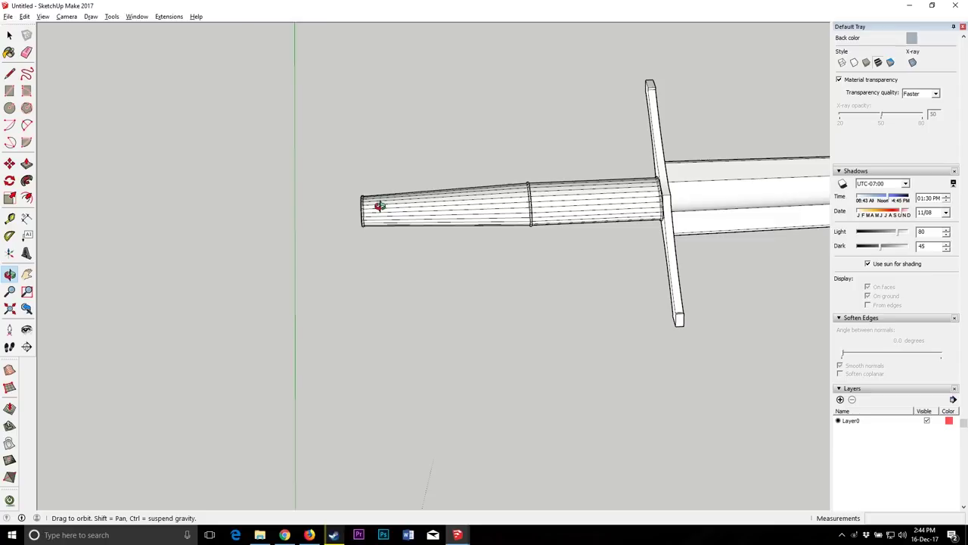
{"action": "scroll", "coordinate": [376, 204], "scroll_direction": "up", "scroll_amount": 5}
{"action": "key", "text": "space"}
{"action": "left_click_drag", "start_coordinate": [254, 133], "coordinate": [352, 339]}
{"action": "double_click", "coordinate": [328, 239]}
{"action": "left_click_drag", "start_coordinate": [240, 137], "coordinate": [347, 322]}
{"action": "left_click", "coordinate": [10, 165]}
{"action": "key", "text": "ctrl"}
{"action": "left_click", "coordinate": [315, 290]}
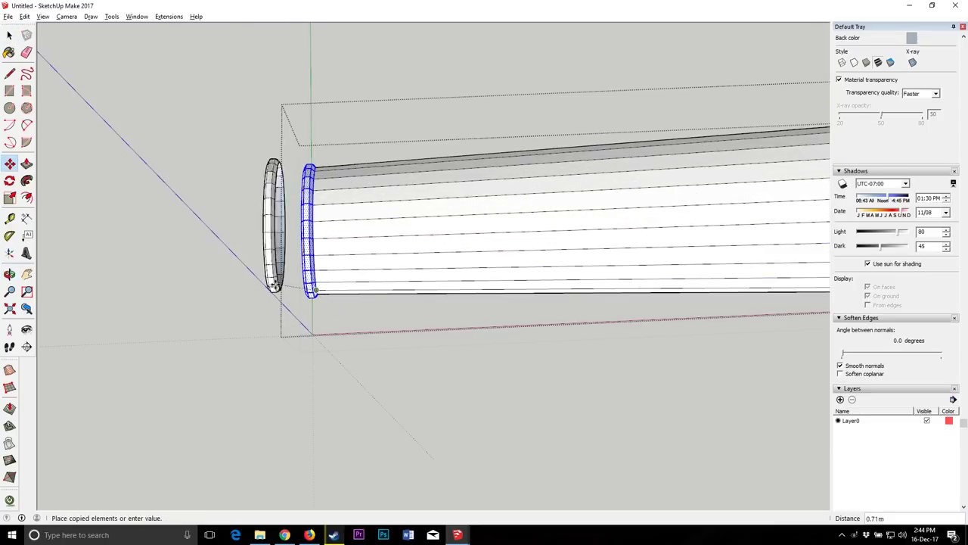
{"action": "left_click", "coordinate": [253, 301]}
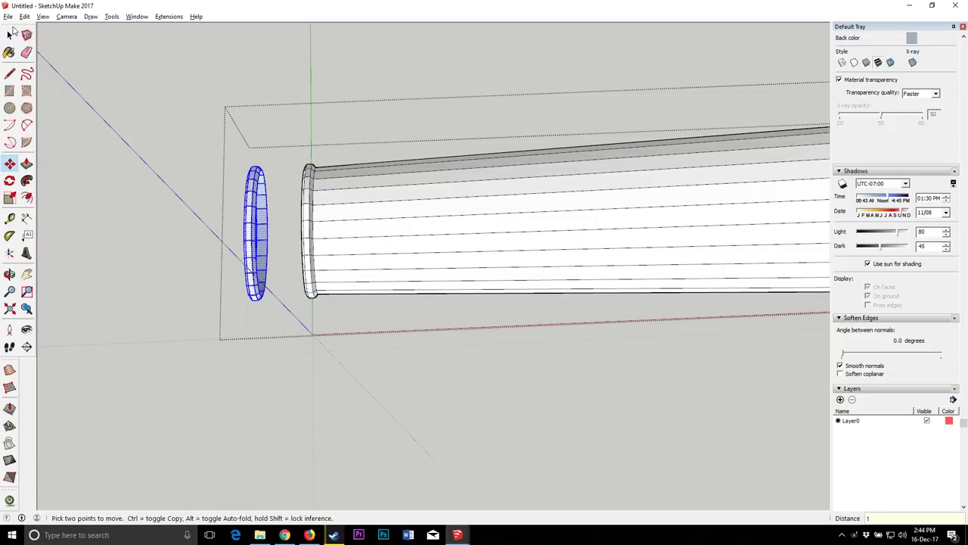
Step: Delete the original narrowed ring at the grip's end and the leftover edge stubs, keeping the outward copy
{"action": "key", "text": "space"}
{"action": "left_click_drag", "start_coordinate": [321, 201], "coordinate": [362, 346]}
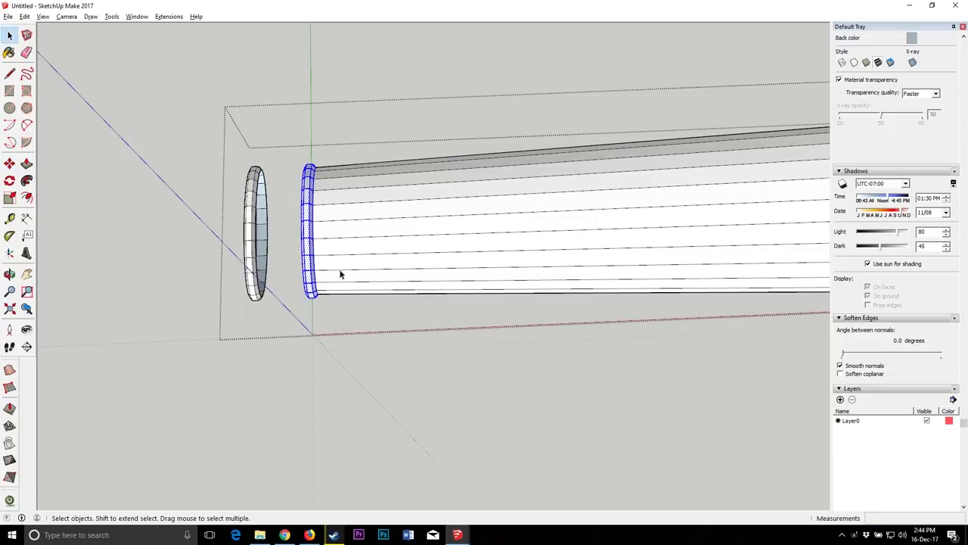
{"action": "scroll", "coordinate": [307, 219], "scroll_direction": "up", "scroll_amount": 3}
{"action": "scroll", "coordinate": [469, 198], "scroll_direction": "down", "scroll_amount": 3}
{"action": "scroll", "coordinate": [456, 209], "scroll_direction": "up", "scroll_amount": 3}
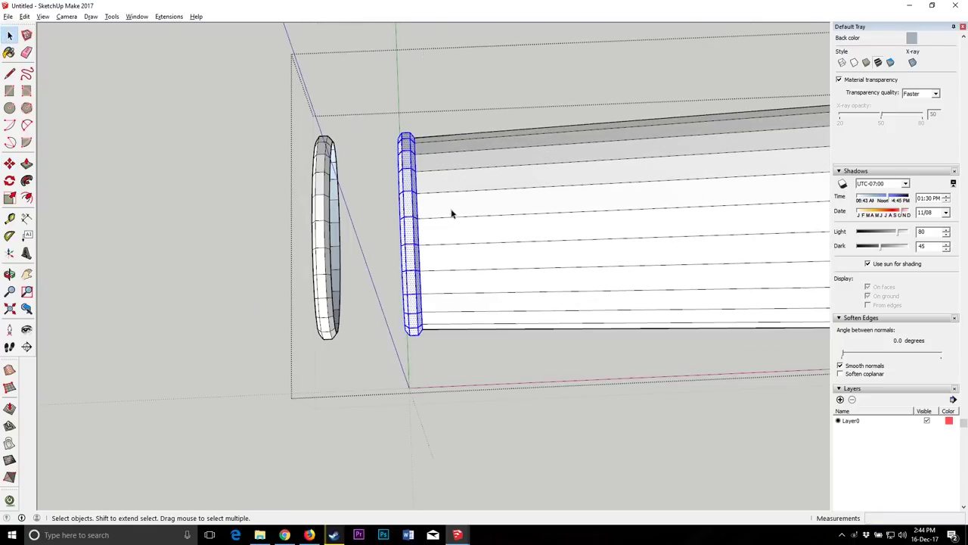
{"action": "left_click", "coordinate": [67, 16]}
{"action": "mouse_move", "coordinate": [114, 50]}
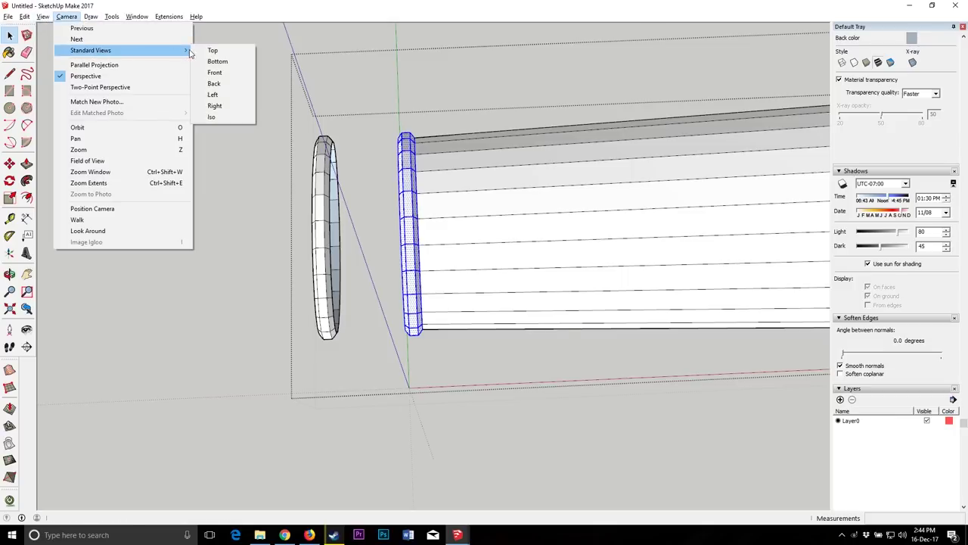
{"action": "left_click", "coordinate": [226, 50]}
{"action": "scroll", "coordinate": [347, 221], "scroll_direction": "down", "scroll_amount": 3}
{"action": "scroll", "coordinate": [497, 231], "scroll_direction": "up", "scroll_amount": 4}
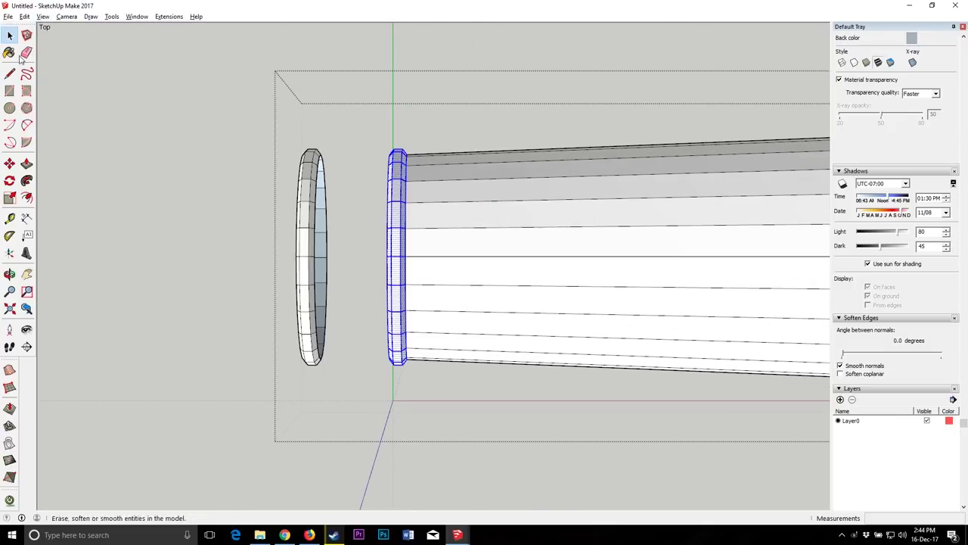
{"action": "scroll", "coordinate": [612, 192], "scroll_direction": "down", "scroll_amount": 2}
{"action": "scroll", "coordinate": [568, 189], "scroll_direction": "up", "scroll_amount": 4}
{"action": "scroll", "coordinate": [553, 155], "scroll_direction": "down", "scroll_amount": 1}
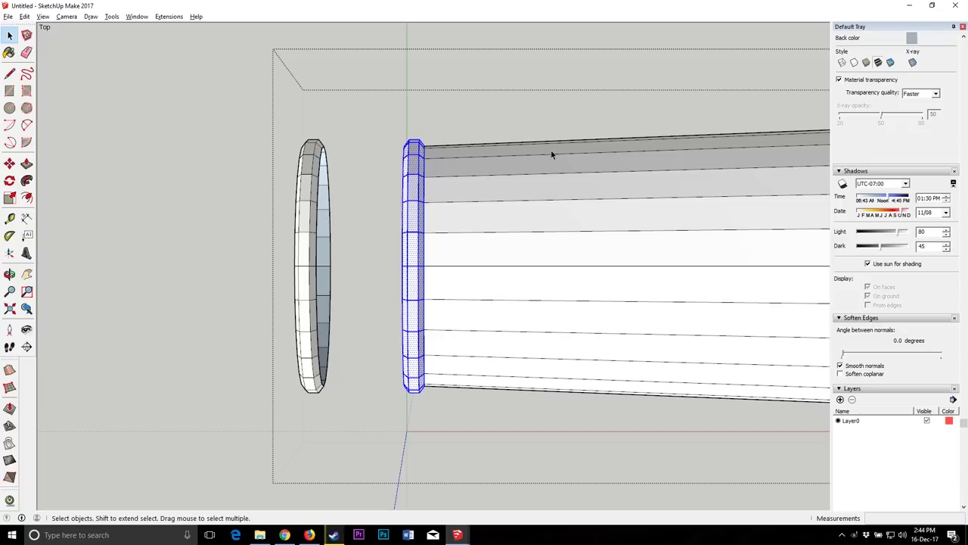
{"action": "left_click", "coordinate": [417, 142]}
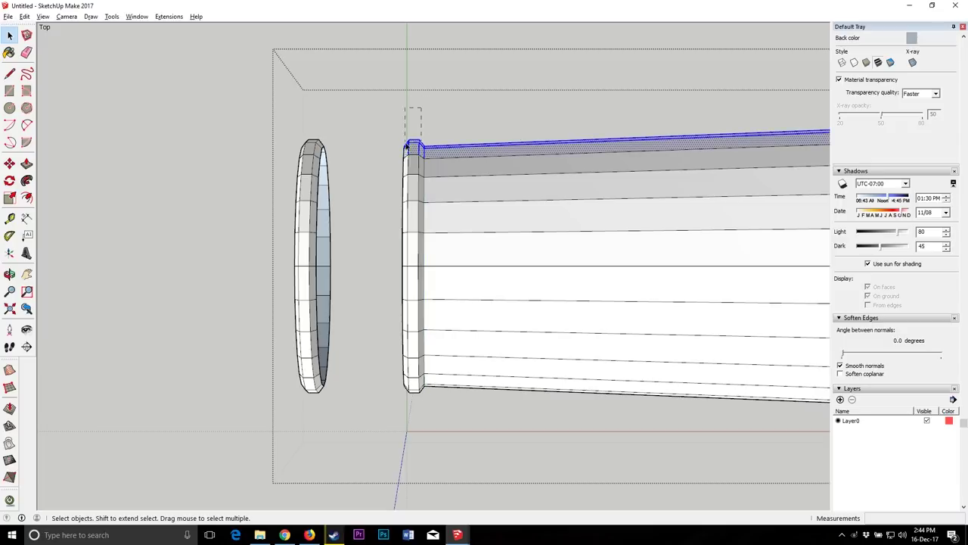
{"action": "left_click_drag", "start_coordinate": [385, 370], "coordinate": [385, 370]}
{"action": "scroll", "coordinate": [413, 325], "scroll_direction": "up", "scroll_amount": 4}
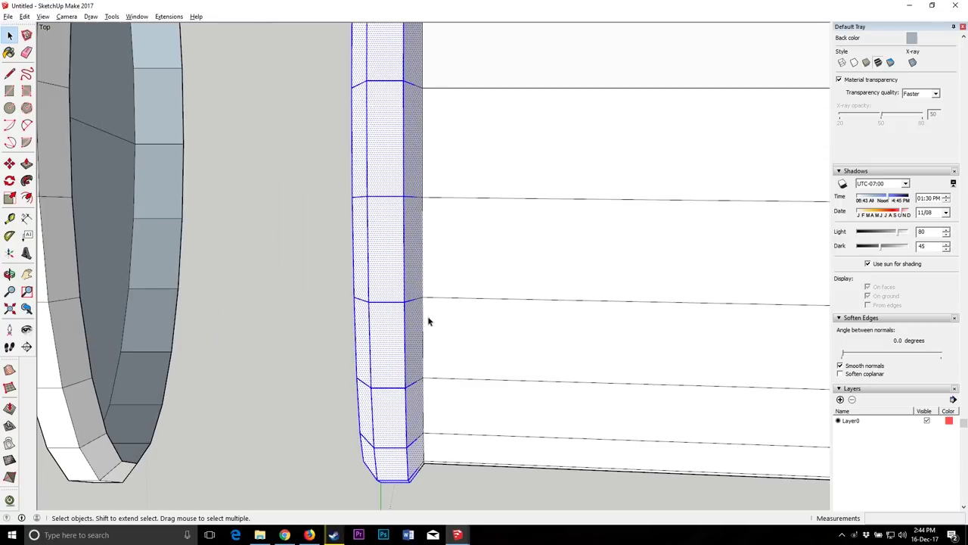
{"action": "scroll", "coordinate": [425, 240], "scroll_direction": "down", "scroll_amount": 2}
{"action": "scroll", "coordinate": [412, 174], "scroll_direction": "down", "scroll_amount": 3}
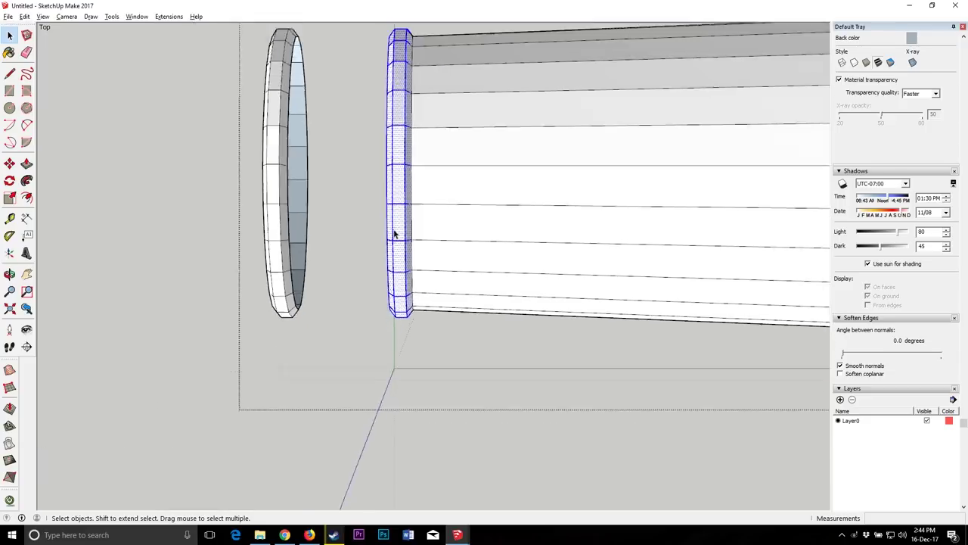
{"action": "scroll", "coordinate": [393, 92], "scroll_direction": "up", "scroll_amount": 4}
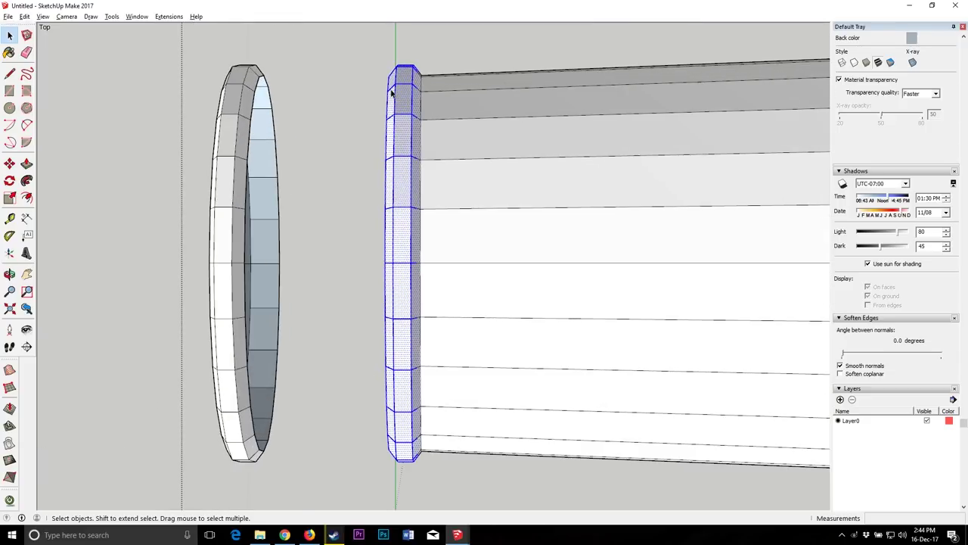
{"action": "key", "text": "Delete"}
{"action": "scroll", "coordinate": [512, 182], "scroll_direction": "down", "scroll_amount": 2}
{"action": "scroll", "coordinate": [514, 179], "scroll_direction": "up", "scroll_amount": 2}
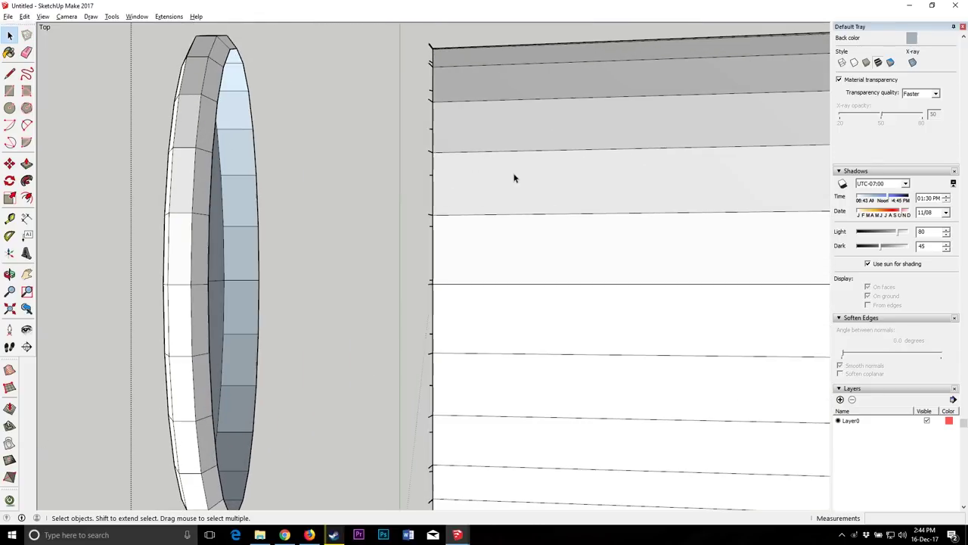
{"action": "scroll", "coordinate": [439, 45], "scroll_direction": "down", "scroll_amount": 1}
{"action": "scroll", "coordinate": [419, 188], "scroll_direction": "down", "scroll_amount": 1}
{"action": "scroll", "coordinate": [577, 204], "scroll_direction": "down", "scroll_amount": 1}
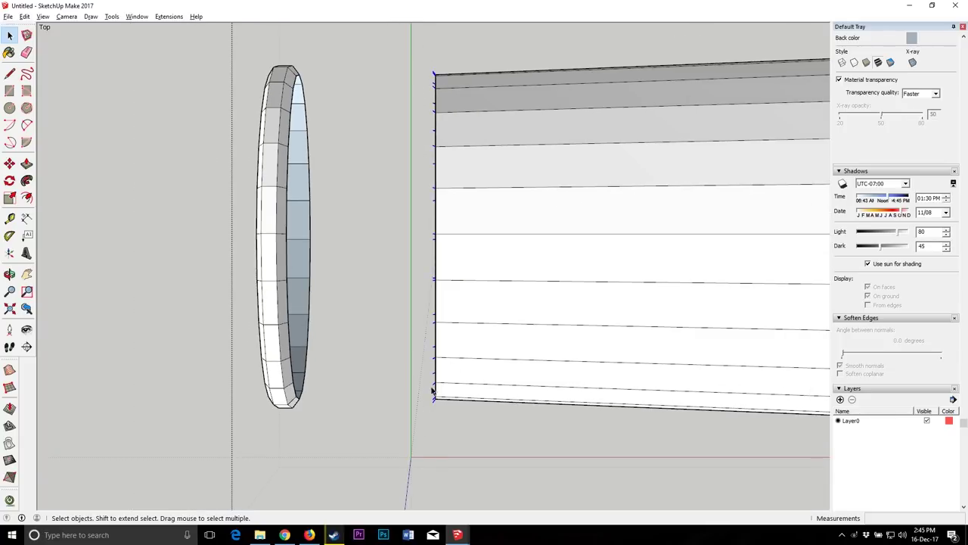
Step: Move the edge loop at the grip's open end 5 m inward along the red axis
{"action": "key", "text": "o"}
{"action": "left_click_drag", "start_coordinate": [399, 211], "coordinate": [283, 255]}
{"action": "left_click", "coordinate": [11, 36]}
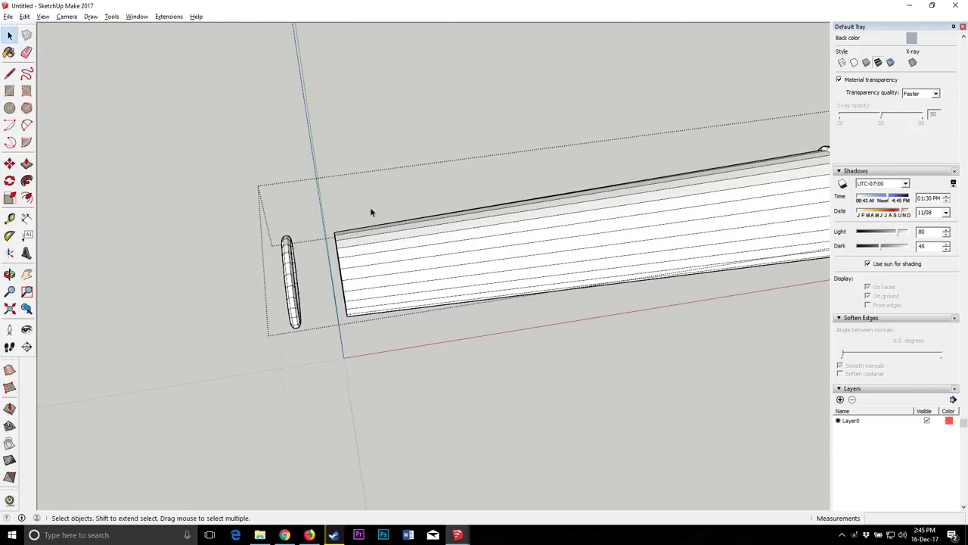
{"action": "scroll", "coordinate": [331, 206], "scroll_direction": "down", "scroll_amount": 1}
{"action": "left_click", "coordinate": [9, 163]}
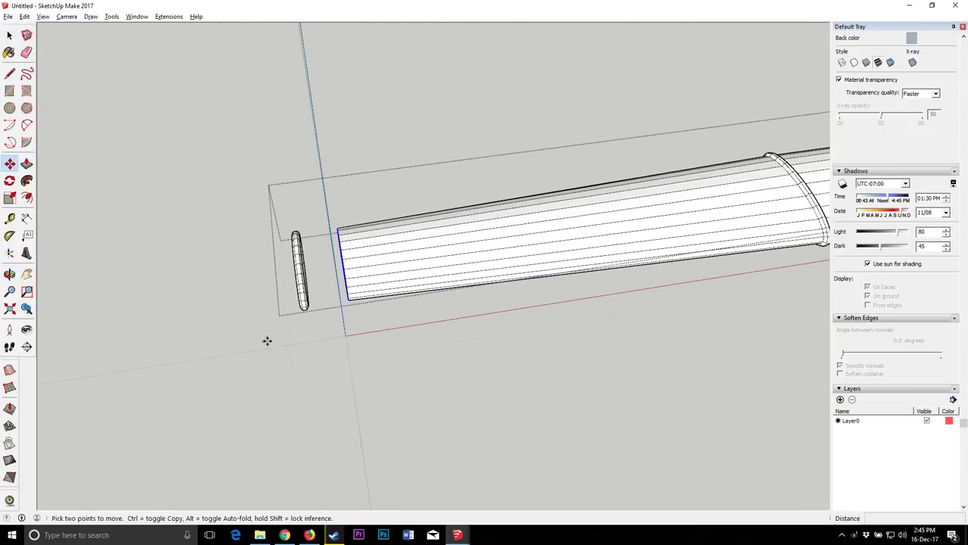
{"action": "left_click", "coordinate": [293, 378]}
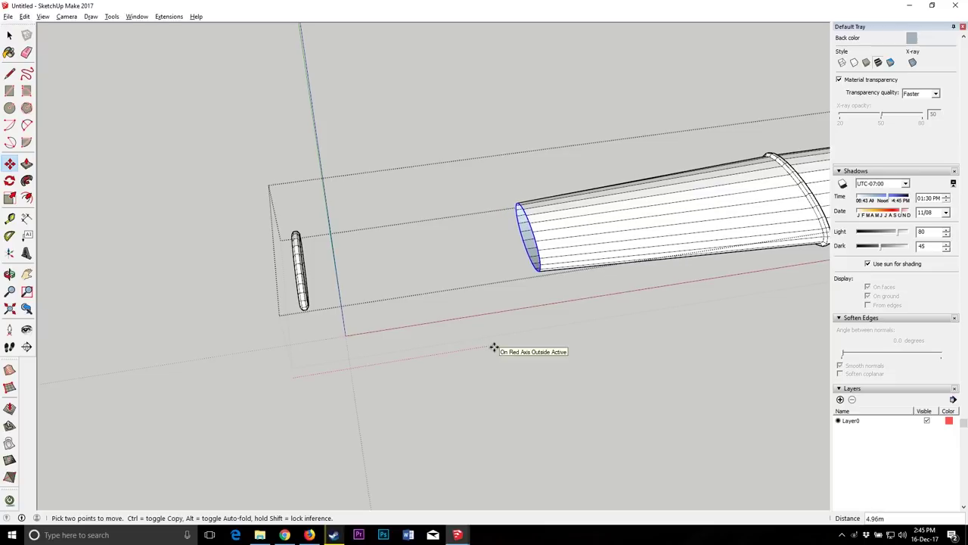
{"action": "type", "text": "5"}
{"action": "key", "text": "Return"}
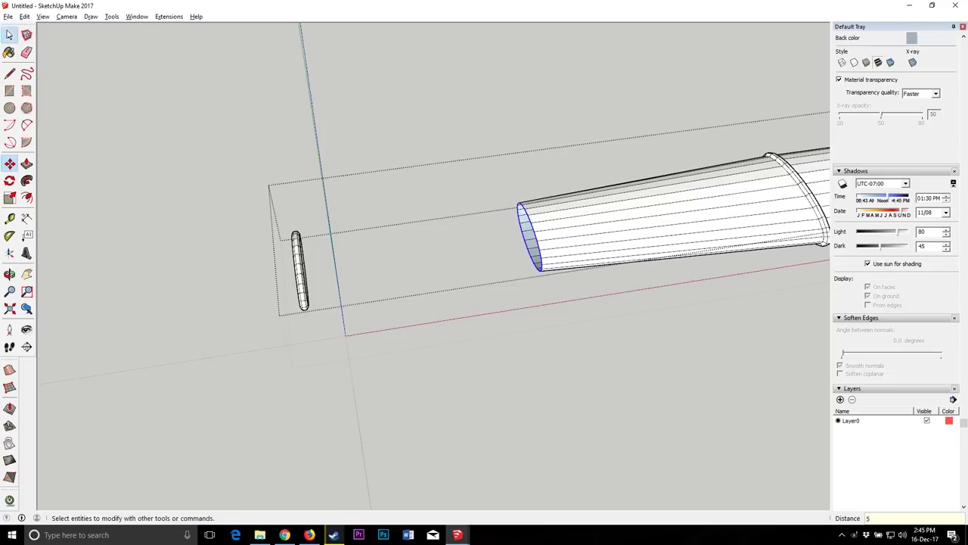
Step: Move the detached narrowed ring 0.8 m along the red axis toward the grip
{"action": "left_click", "coordinate": [10, 35]}
{"action": "left_click_drag", "start_coordinate": [242, 204], "coordinate": [330, 335]}
{"action": "left_click", "coordinate": [10, 164]}
{"action": "left_click", "coordinate": [268, 327]}
{"action": "type", "text": "1"}
{"action": "key", "text": "Return"}
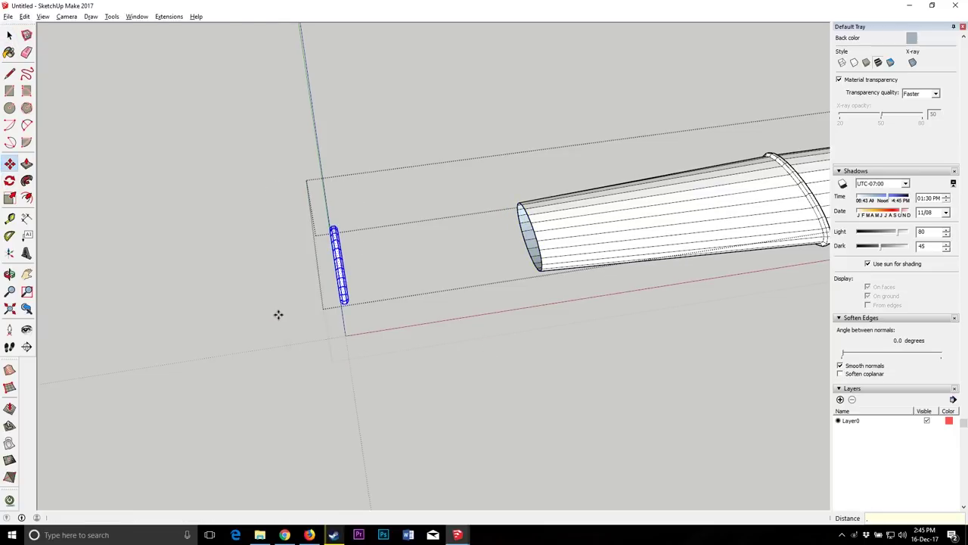
{"action": "key", "text": "ctrl+z"}
{"action": "left_click", "coordinate": [251, 342]}
{"action": "type", "text": ".8"}
{"action": "key", "text": "Return"}
Step: Trace an edge on the shortened grip's open oval end to cap it with a face
{"action": "left_click", "coordinate": [10, 274]}
{"action": "left_click_drag", "start_coordinate": [470, 304], "coordinate": [597, 297]}
{"action": "left_click", "coordinate": [10, 74]}
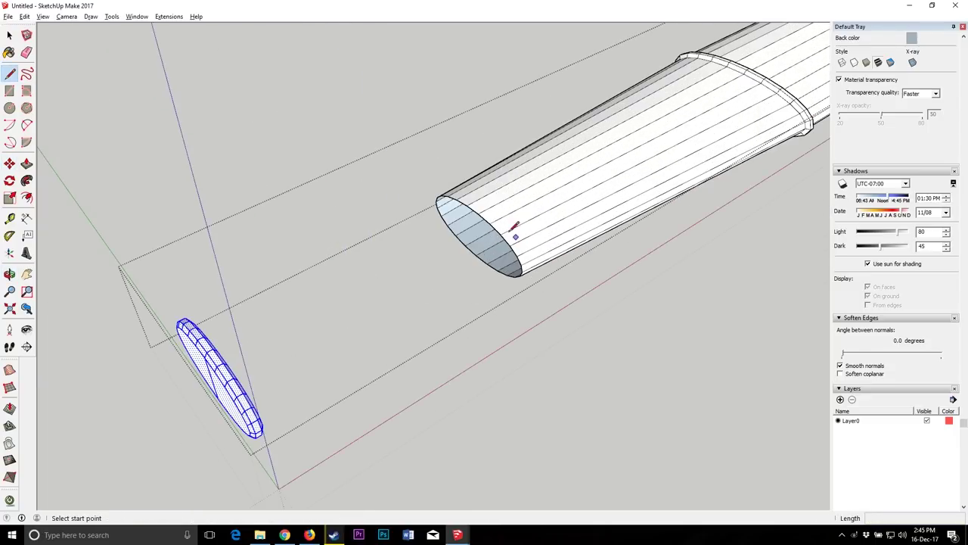
{"action": "left_click", "coordinate": [467, 206]}
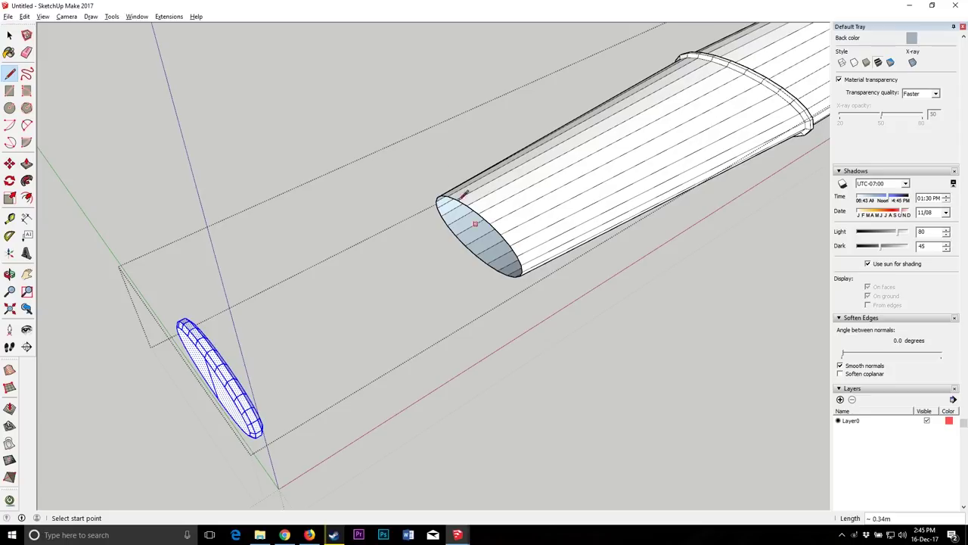
Step: Push/Pull the new oval end face out to the detached ring and close the handle group
{"action": "key", "text": "m"}
{"action": "key", "text": "p"}
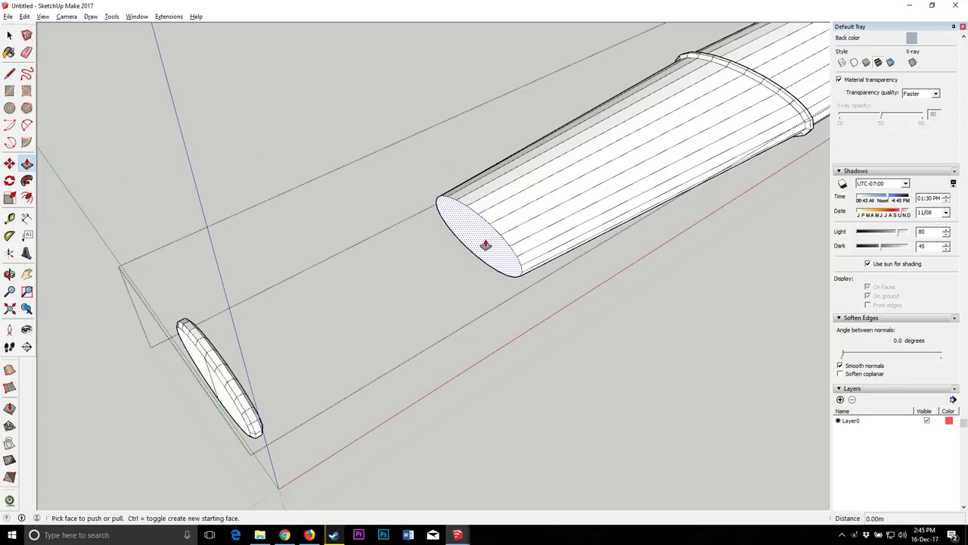
{"action": "left_click", "coordinate": [491, 244]}
{"action": "scroll", "coordinate": [251, 393], "scroll_direction": "up", "scroll_amount": 1}
{"action": "left_click", "coordinate": [246, 398]}
{"action": "scroll", "coordinate": [260, 354], "scroll_direction": "down", "scroll_amount": 5}
{"action": "middle_click_drag", "start_coordinate": [259, 344], "coordinate": [408, 391]}
{"action": "left_click_drag", "start_coordinate": [407, 391], "coordinate": [575, 325]}
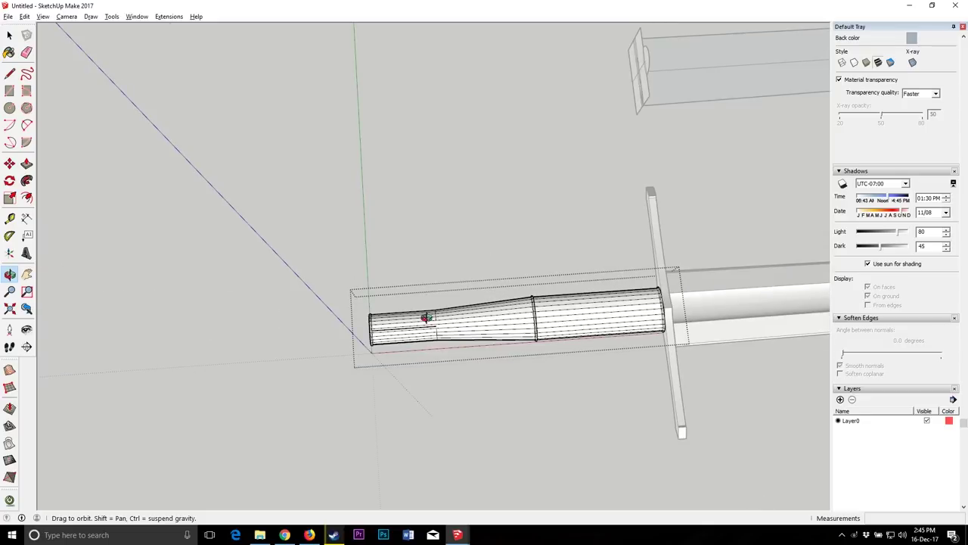
{"action": "left_click_drag", "start_coordinate": [426, 318], "coordinate": [564, 326]}
{"action": "left_click", "coordinate": [14, 36]}
{"action": "left_click", "coordinate": [409, 247]}
Step: Try to clean up the seam edges where the handle's straight end section meets the taper
{"action": "scroll", "coordinate": [596, 327], "scroll_direction": "down", "scroll_amount": 1}
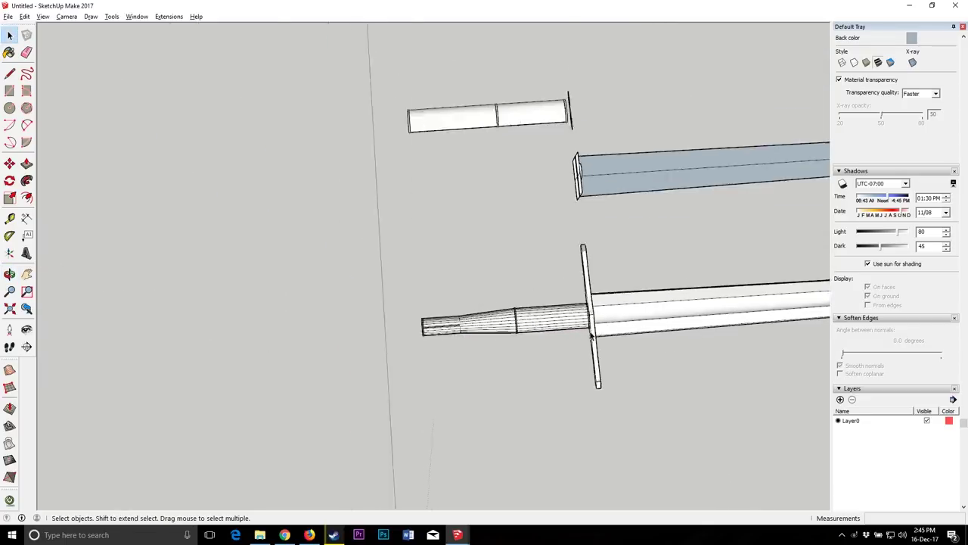
{"action": "scroll", "coordinate": [737, 301], "scroll_direction": "up", "scroll_amount": 3}
{"action": "left_click", "coordinate": [9, 274]}
{"action": "scroll", "coordinate": [590, 330], "scroll_direction": "down", "scroll_amount": 3}
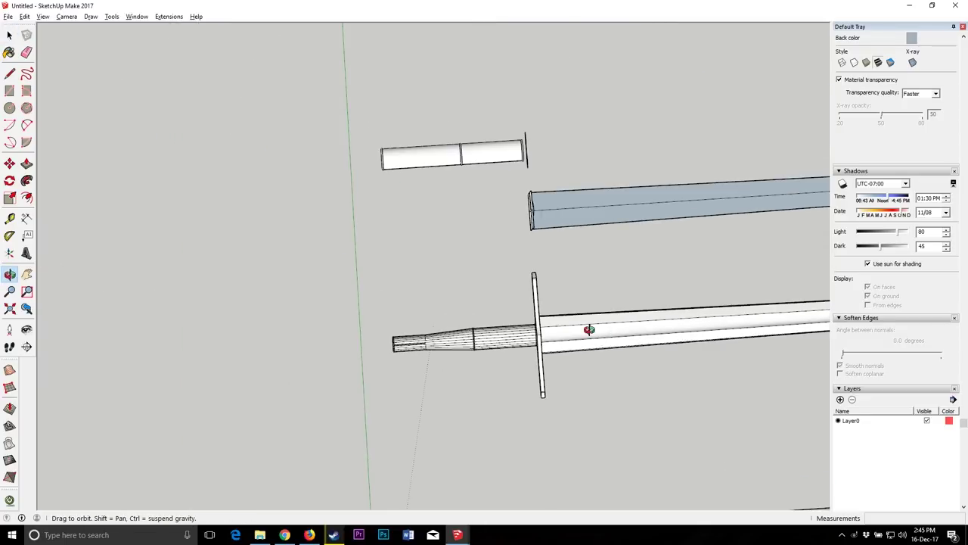
{"action": "scroll", "coordinate": [428, 339], "scroll_direction": "up", "scroll_amount": 6}
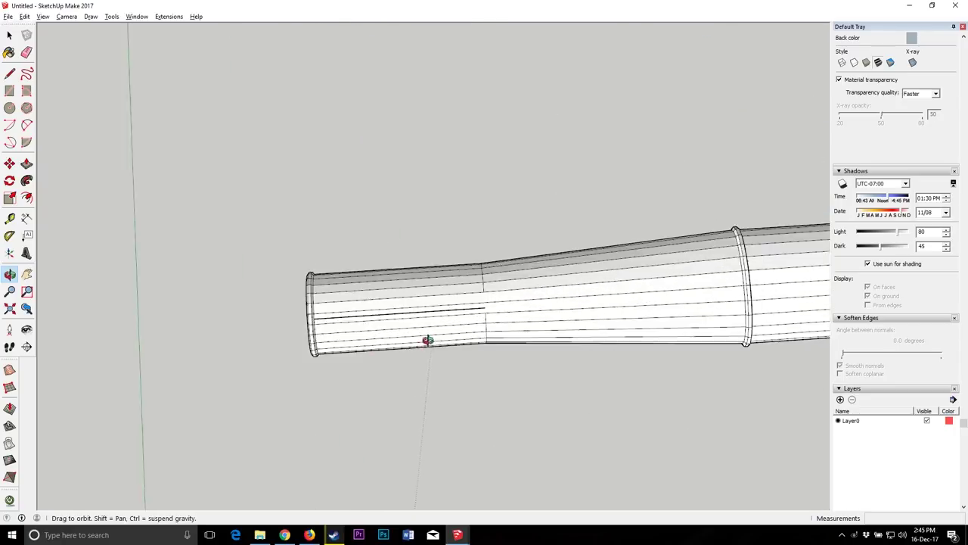
{"action": "left_click", "coordinate": [27, 52]}
{"action": "left_click", "coordinate": [488, 286]}
{"action": "key", "text": "ctrl+z"}
{"action": "key", "text": "space"}
{"action": "double_click", "coordinate": [476, 299]}
{"action": "triple_click", "coordinate": [477, 293]}
{"action": "left_click", "coordinate": [478, 292]}
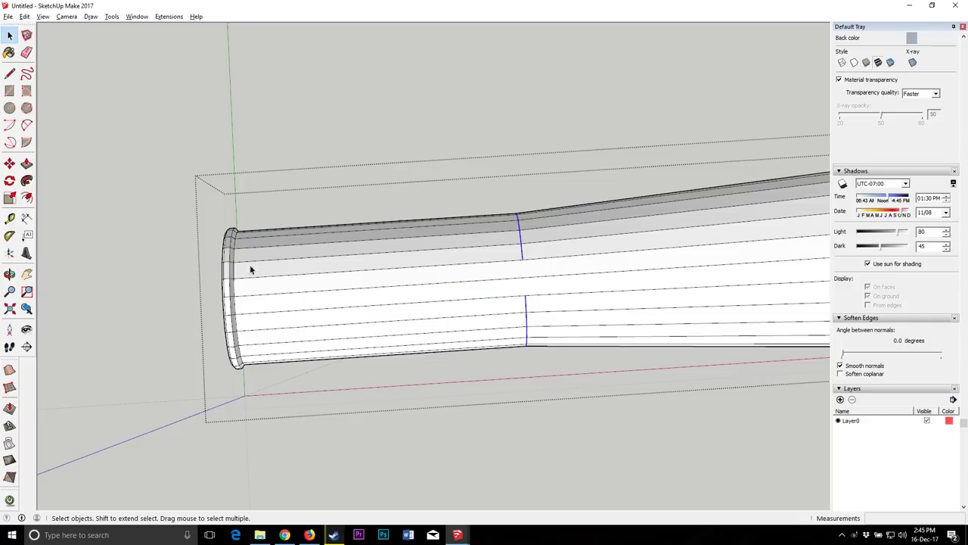
{"action": "left_click", "coordinate": [95, 80]}
Step: Soften all of the handle's edges with an angle between normals of 79.5 degrees and close the group
{"action": "scroll", "coordinate": [298, 219], "scroll_direction": "down", "scroll_amount": 6}
{"action": "scroll", "coordinate": [454, 258], "scroll_direction": "down", "scroll_amount": 2}
{"action": "scroll", "coordinate": [630, 228], "scroll_direction": "up", "scroll_amount": 2}
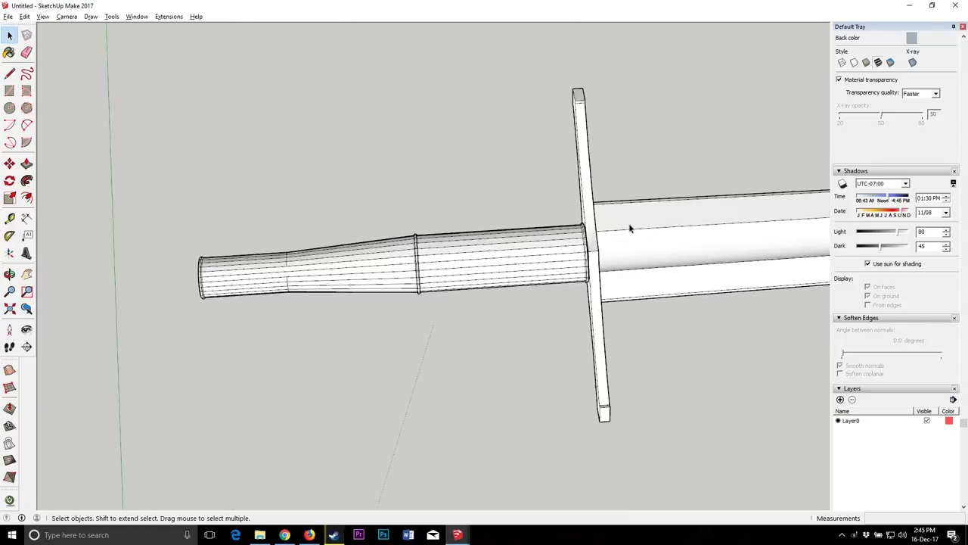
{"action": "left_click", "coordinate": [11, 274]}
{"action": "left_click", "coordinate": [10, 35]}
{"action": "double_click", "coordinate": [409, 274]}
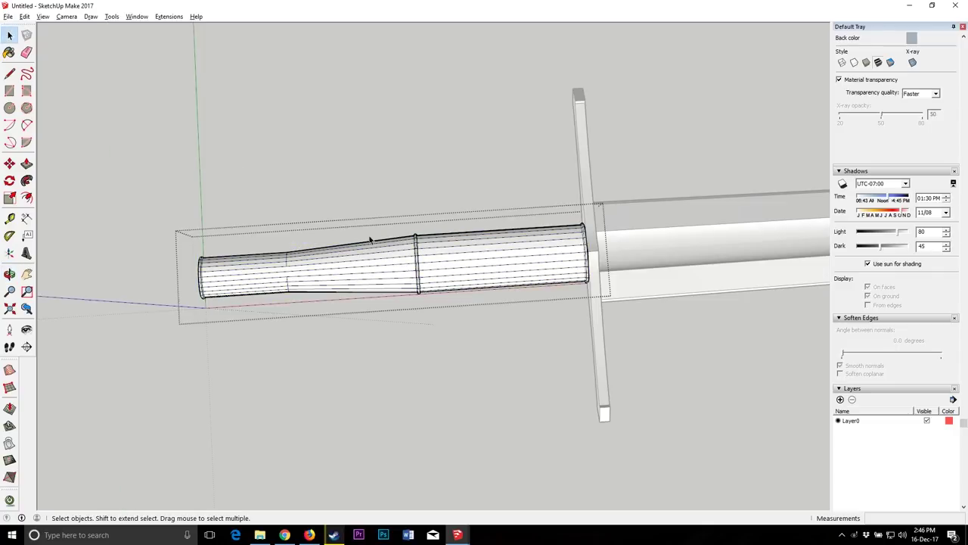
{"action": "triple_click", "coordinate": [421, 259]}
{"action": "left_click_drag", "start_coordinate": [872, 356], "coordinate": [887, 354]}
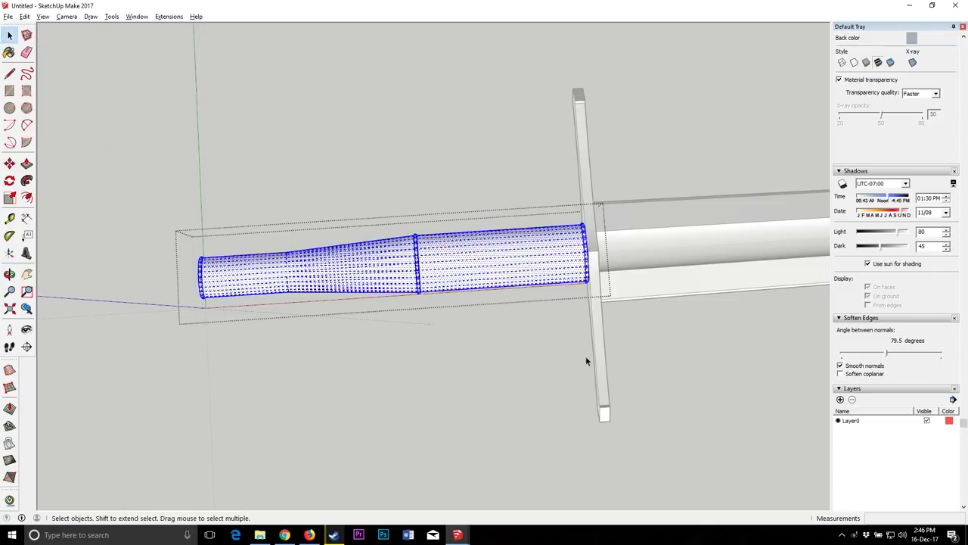
{"action": "left_click", "coordinate": [585, 356]}
Step: Examine the smoothed handle, its rings and its junction with the crossguard from several angles
{"action": "key", "text": "o"}
{"action": "scroll", "coordinate": [448, 237], "scroll_direction": "down", "scroll_amount": 5}
{"action": "middle_click_drag", "start_coordinate": [448, 237], "coordinate": [734, 236]}
{"action": "scroll", "coordinate": [448, 228], "scroll_direction": "up", "scroll_amount": 3}
{"action": "left_click_drag", "start_coordinate": [448, 230], "coordinate": [420, 193]}
{"action": "scroll", "coordinate": [491, 143], "scroll_direction": "up", "scroll_amount": 5}
{"action": "left_click_drag", "start_coordinate": [491, 143], "coordinate": [368, 234]}
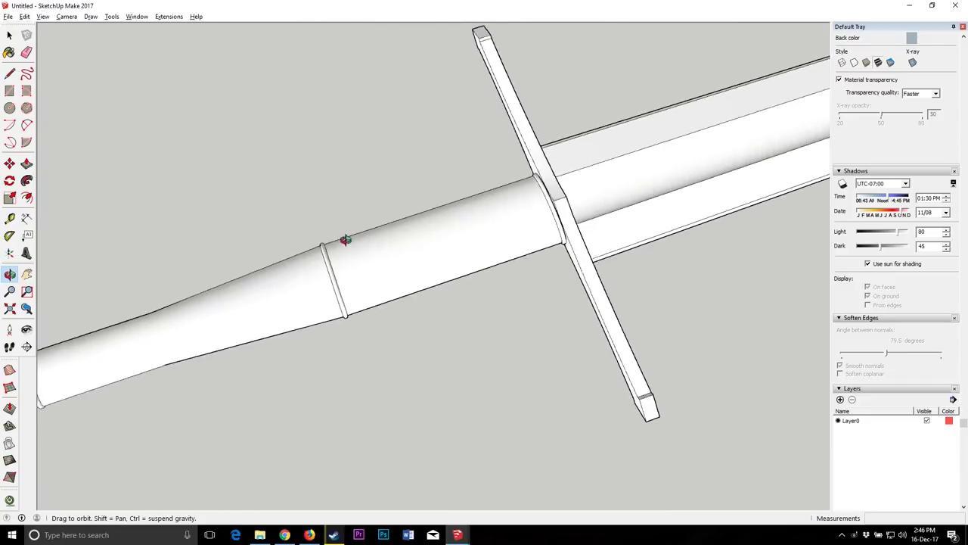
{"action": "scroll", "coordinate": [381, 263], "scroll_direction": "up", "scroll_amount": 3}
{"action": "left_click_drag", "start_coordinate": [374, 270], "coordinate": [590, 322]}
{"action": "scroll", "coordinate": [391, 346], "scroll_direction": "down", "scroll_amount": 3}
{"action": "left_click_drag", "start_coordinate": [391, 346], "coordinate": [501, 348]}
{"action": "scroll", "coordinate": [421, 158], "scroll_direction": "up", "scroll_amount": 2}
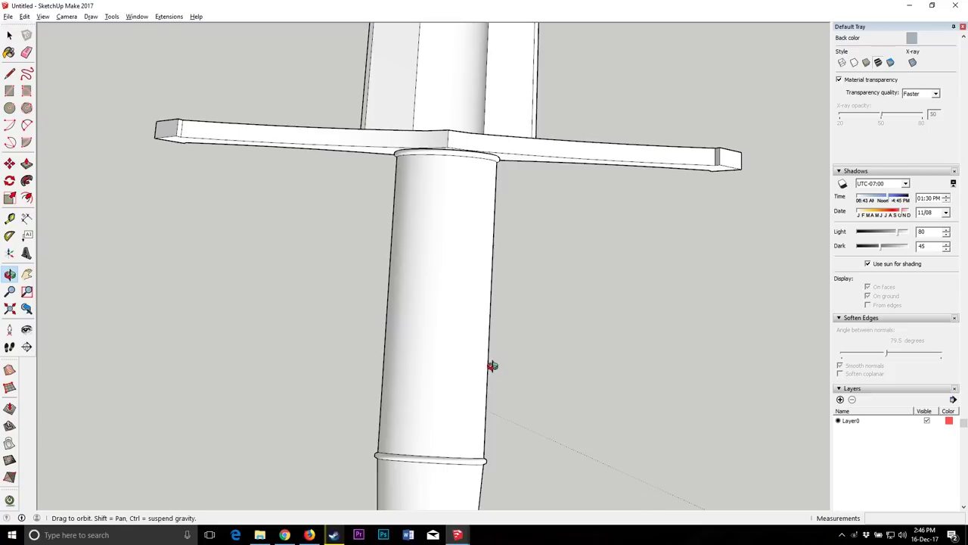
{"action": "left_click_drag", "start_coordinate": [466, 332], "coordinate": [451, 229]}
Step: Open the handle group and delete the grip surface between the crossguard ring and the middle ring
{"action": "key", "text": "space"}
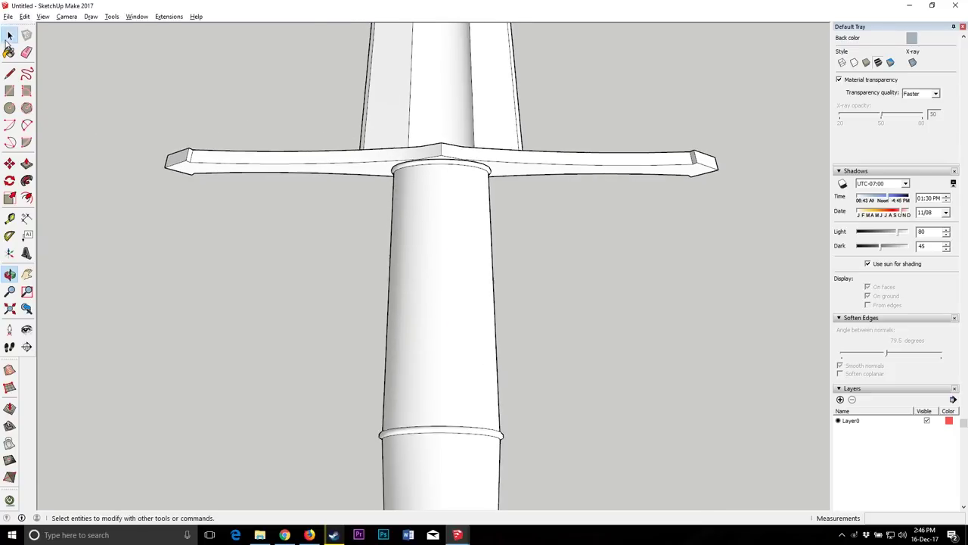
{"action": "left_click", "coordinate": [454, 279]}
{"action": "double_click", "coordinate": [449, 263]}
{"action": "key", "text": "ctrl+a"}
{"action": "key", "text": "Delete"}
{"action": "key", "text": "ctrl+z"}
{"action": "left_click", "coordinate": [457, 195]}
{"action": "key", "text": "Delete"}
Step: Cap the open crossguard ring by drawing a line across the long direction of its oval
{"action": "scroll", "coordinate": [413, 175], "scroll_direction": "up", "scroll_amount": 5}
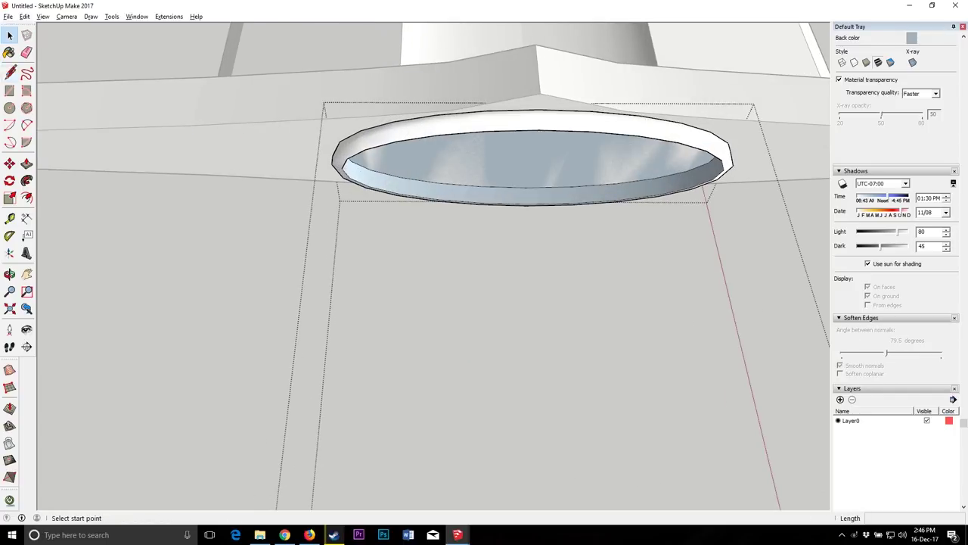
{"action": "left_click", "coordinate": [342, 168]}
{"action": "left_click", "coordinate": [728, 162]}
{"action": "scroll", "coordinate": [52, 157], "scroll_direction": "down", "scroll_amount": 3}
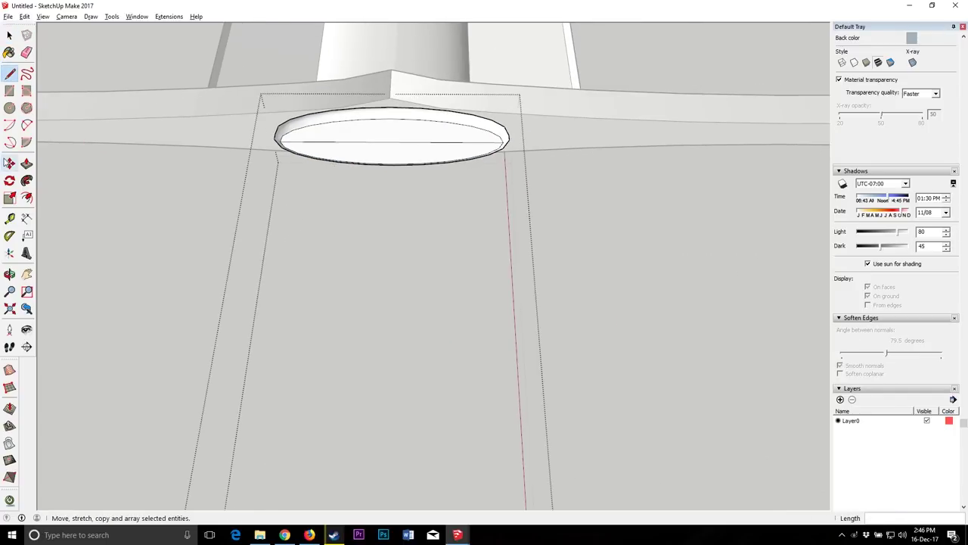
Step: Draw a straight line from the side of the crossguard ring to the matching side of the middle ring
{"action": "left_click", "coordinate": [9, 274]}
{"action": "left_click_drag", "start_coordinate": [58, 250], "coordinate": [530, 117]}
{"action": "key", "text": "l"}
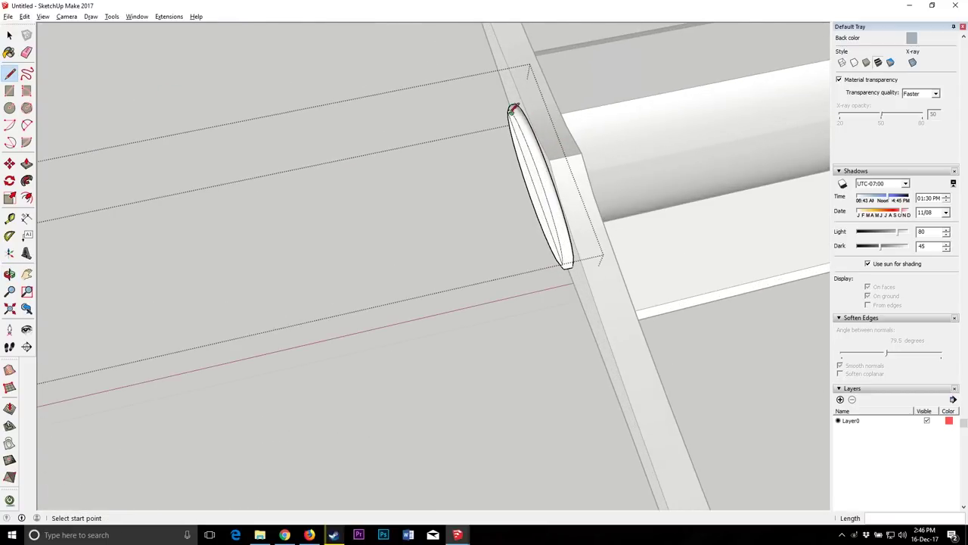
{"action": "scroll", "coordinate": [513, 109], "scroll_direction": "up", "scroll_amount": 3}
{"action": "scroll", "coordinate": [529, 98], "scroll_direction": "down", "scroll_amount": 4}
{"action": "left_click", "coordinate": [532, 100]}
{"action": "left_click", "coordinate": [82, 191]}
Step: Draw a two-point arc between the same two ring points, bulging outward about 0.18 m along the green axis
{"action": "left_click", "coordinate": [27, 126]}
{"action": "left_click", "coordinate": [81, 191]}
{"action": "left_click", "coordinate": [532, 100]}
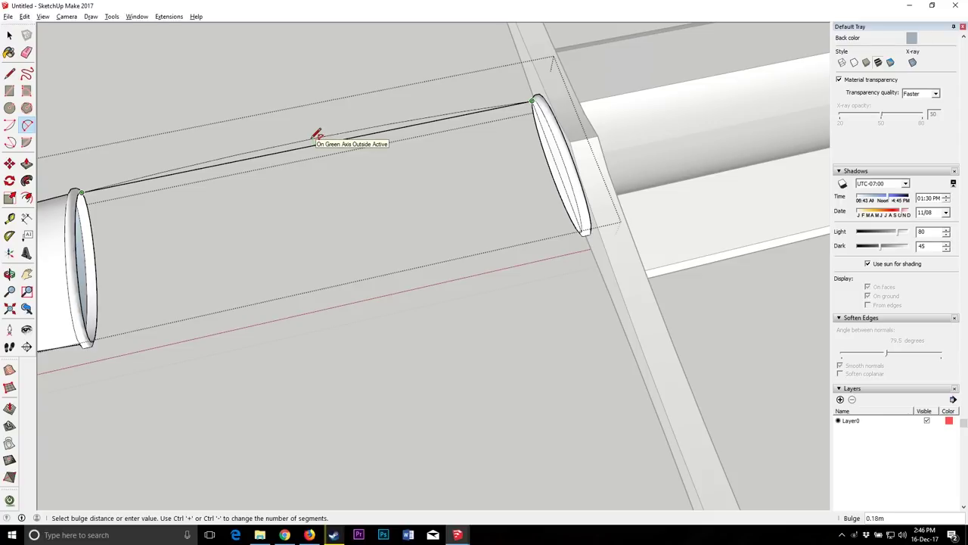
{"action": "left_click", "coordinate": [313, 139]}
{"action": "left_click", "coordinate": [10, 274]}
{"action": "left_click_drag", "start_coordinate": [227, 265], "coordinate": [340, 143]}
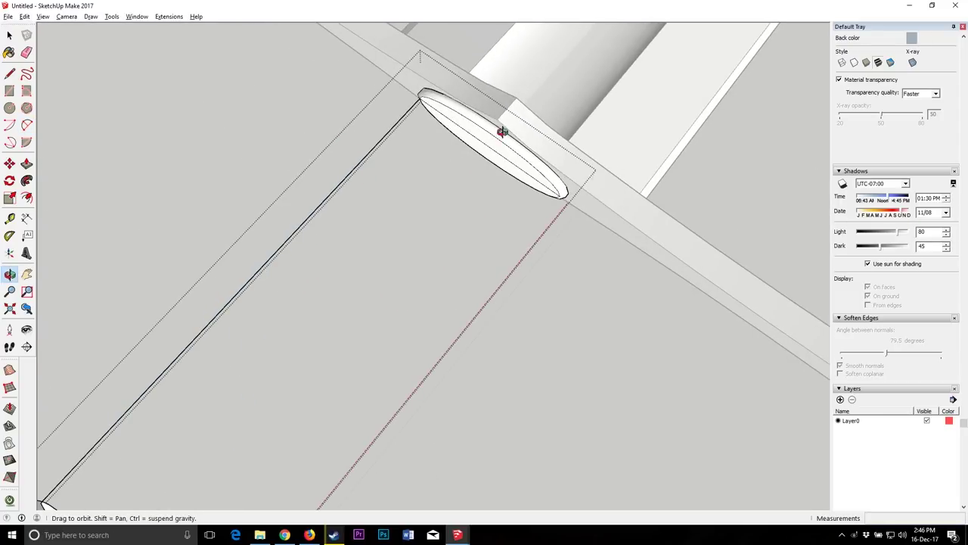
Step: Draw a two-point arc from the middle ring to the crossguard ring, bulging outward about 0.31 m along the green axis
{"action": "left_click_drag", "start_coordinate": [535, 96], "coordinate": [196, 114]}
{"action": "left_click", "coordinate": [27, 125]}
{"action": "left_click", "coordinate": [162, 213]}
{"action": "left_click", "coordinate": [548, 137]}
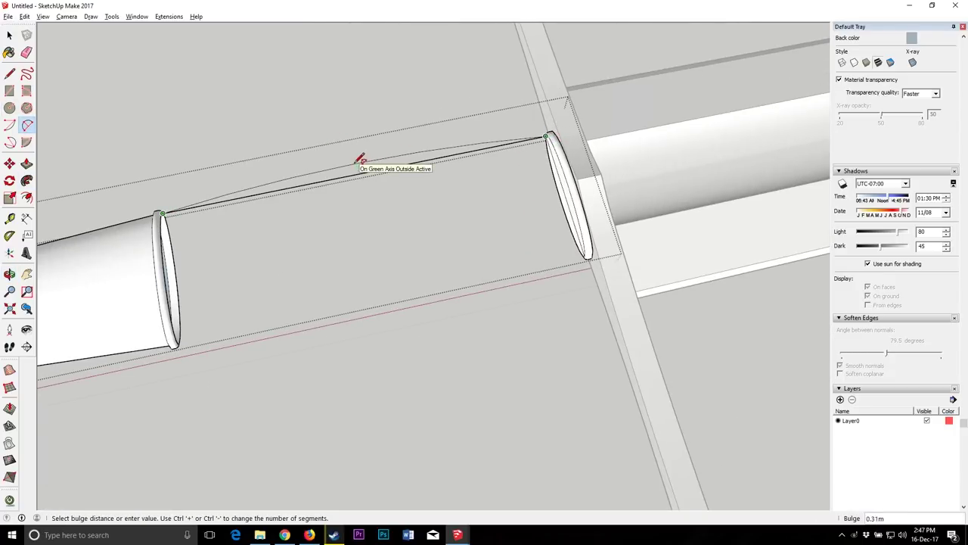
{"action": "left_click", "coordinate": [360, 159]}
Step: Delete the straight line beneath the arc and draw a line across the long direction of the crossguard ring's oval
{"action": "mouse_move", "coordinate": [106, 277]}
{"action": "middle_mouse_down"}
{"action": "mouse_move", "coordinate": [276, 402]}
{"action": "mouse_move", "coordinate": [309, 338]}
{"action": "middle_mouse_up"}
{"action": "scroll", "coordinate": [417, 154], "scroll_direction": "up", "scroll_amount": 3}
{"action": "left_click", "coordinate": [27, 52]}
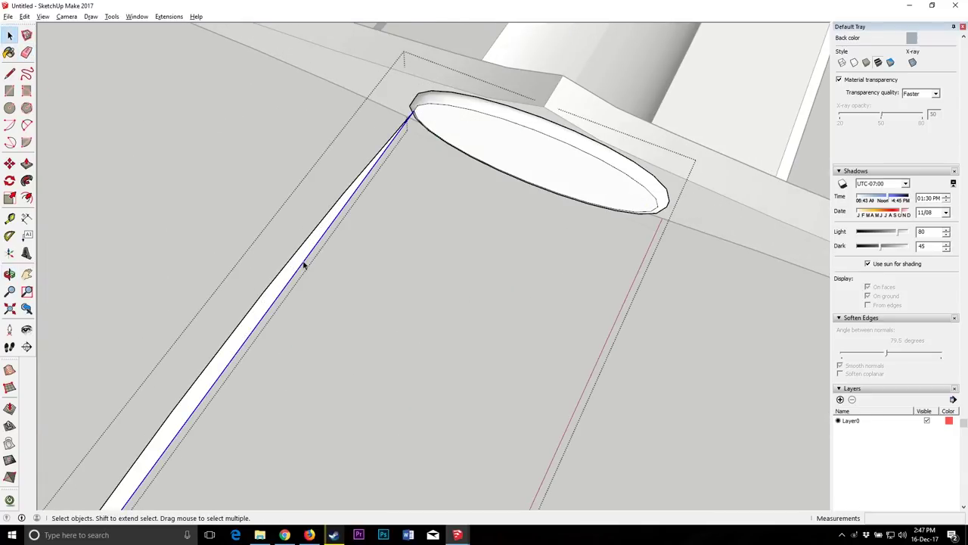
{"action": "key", "text": "Delete"}
{"action": "left_click", "coordinate": [414, 111]}
{"action": "left_click", "coordinate": [658, 206]}
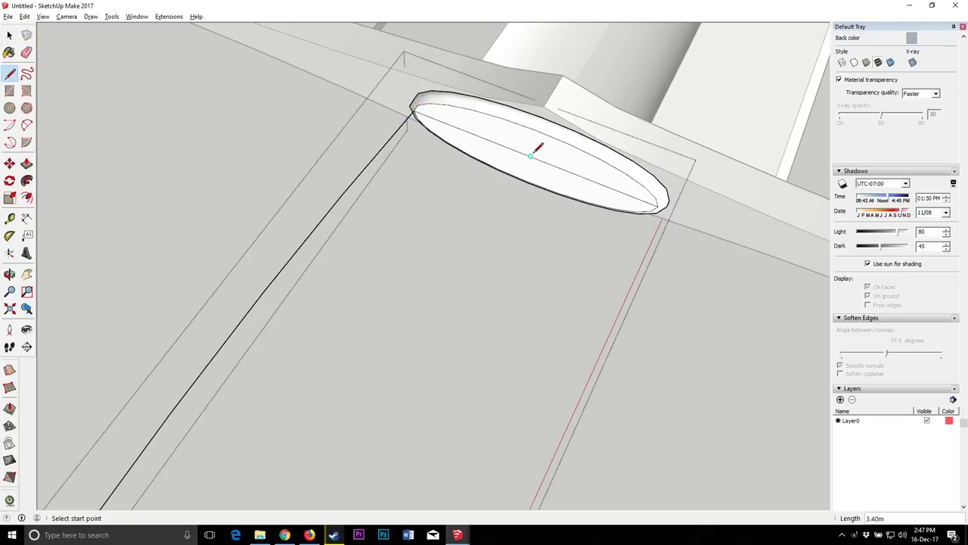
{"action": "scroll", "coordinate": [538, 146], "scroll_direction": "down", "scroll_amount": 3}
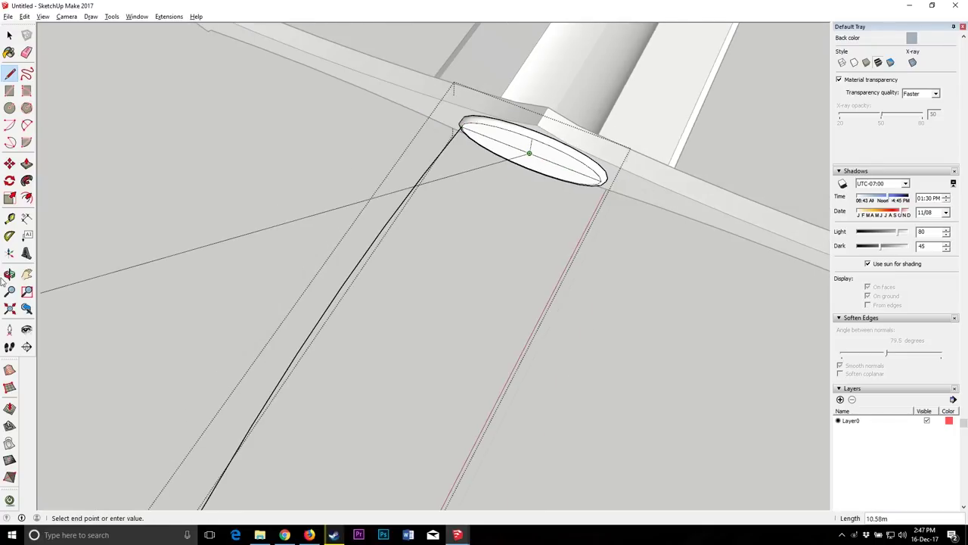
{"action": "middle_click_drag", "start_coordinate": [525, 147], "coordinate": [378, 236]}
{"action": "left_click", "coordinate": [9, 74]}
{"action": "left_click", "coordinate": [565, 256]}
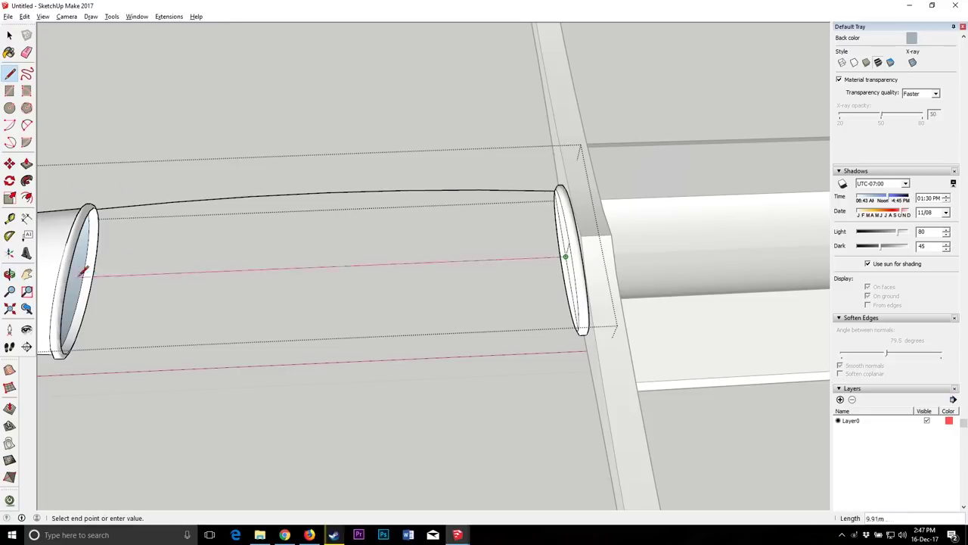
{"action": "key", "text": "Escape"}
Step: Draw a line across the middle ring's oval and connect the midpoints of both ring lines to close the profile face
{"action": "scroll", "coordinate": [98, 204], "scroll_direction": "up", "scroll_amount": 3}
{"action": "left_click", "coordinate": [101, 202]}
{"action": "scroll", "coordinate": [98, 212], "scroll_direction": "down", "scroll_amount": 3}
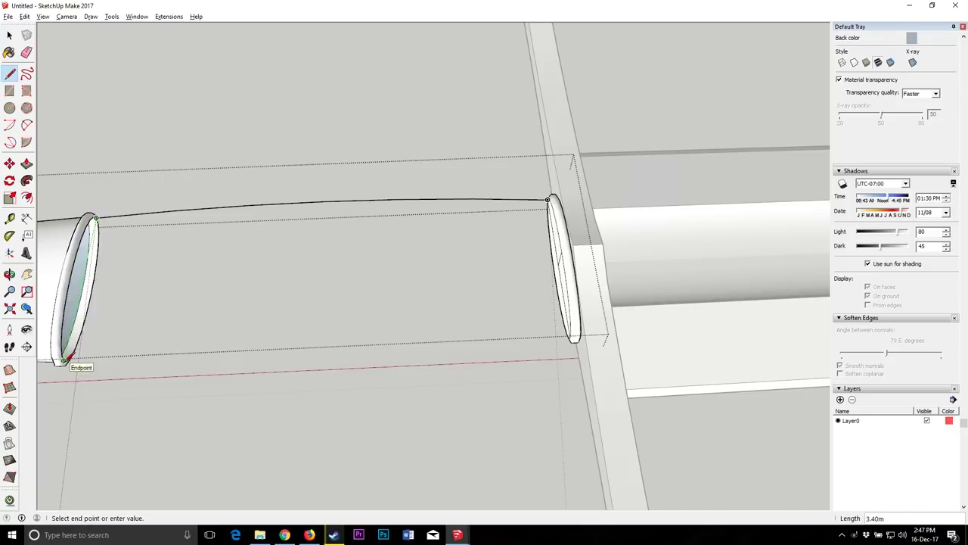
{"action": "left_click", "coordinate": [63, 360]}
{"action": "left_click", "coordinate": [559, 260]}
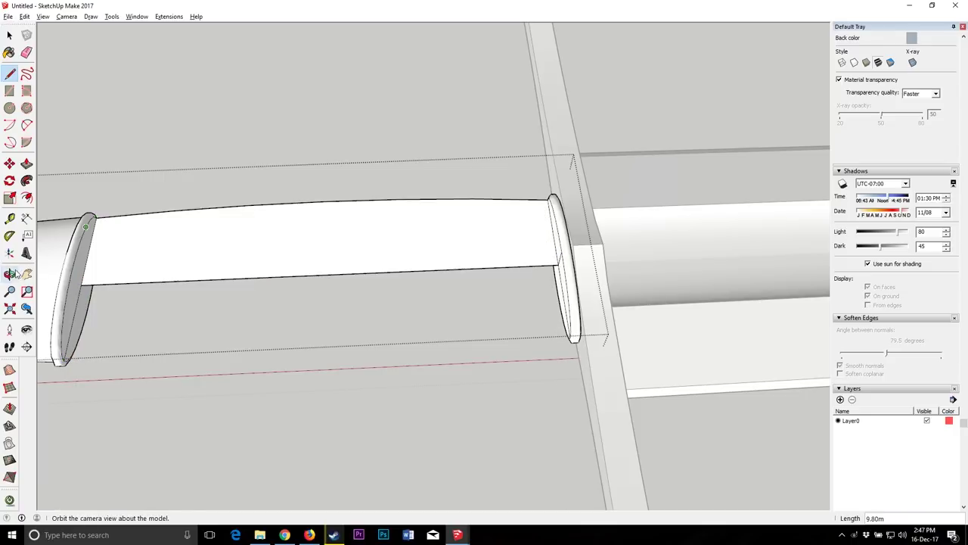
Step: Remove the cap face and the leftover half of the cross line from the crossguard ring, and select the profile face
{"action": "left_click", "coordinate": [10, 274]}
{"action": "left_click_drag", "start_coordinate": [303, 227], "coordinate": [449, 192]}
{"action": "scroll", "coordinate": [449, 192], "scroll_direction": "up", "scroll_amount": 2}
{"action": "left_click", "coordinate": [30, 52]}
{"action": "key", "text": "space"}
{"action": "left_click", "coordinate": [517, 220]}
{"action": "left_click", "coordinate": [450, 202]}
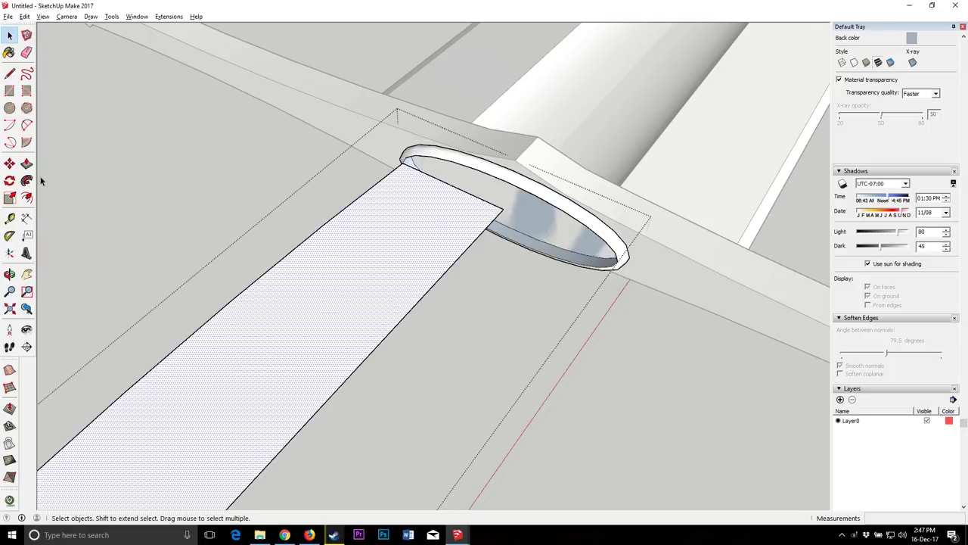
Step: Try to sweep the profile face around the crossguard ring's oval with Follow Me
{"action": "key", "text": "p"}
{"action": "left_click", "coordinate": [459, 184]}
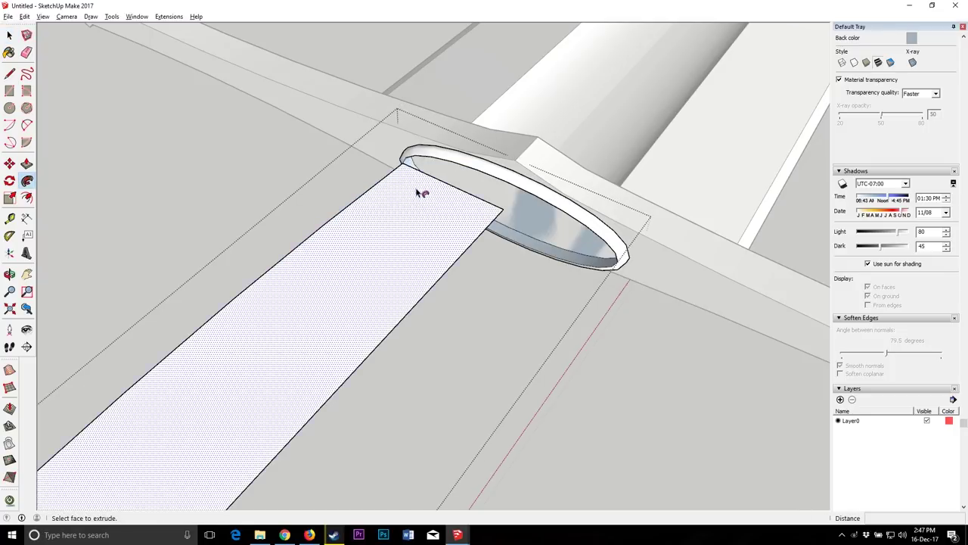
{"action": "left_click", "coordinate": [421, 190]}
{"action": "left_click", "coordinate": [431, 165]}
{"action": "middle_click_drag", "start_coordinate": [431, 165], "coordinate": [201, 89]}
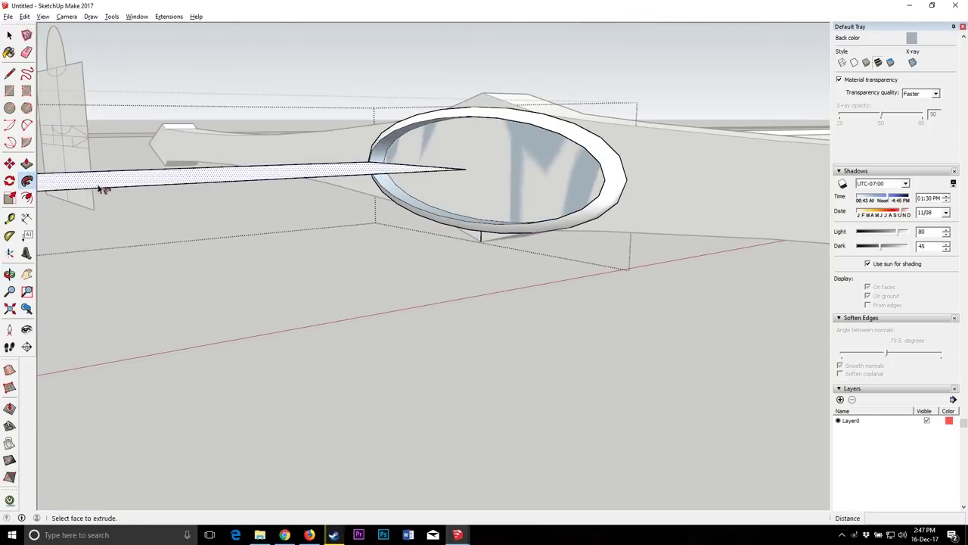
{"action": "left_click", "coordinate": [26, 181]}
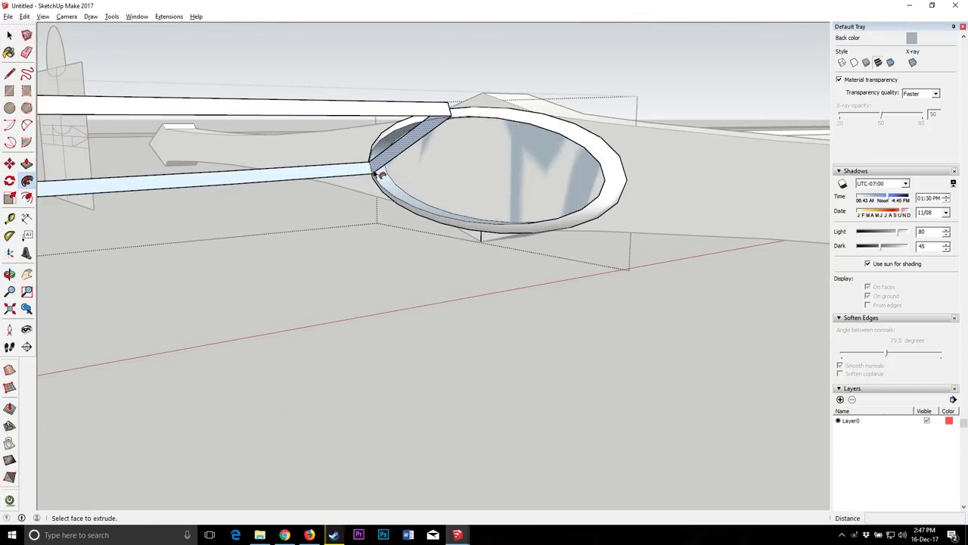
{"action": "left_click_drag", "start_coordinate": [391, 242], "coordinate": [446, 121]}
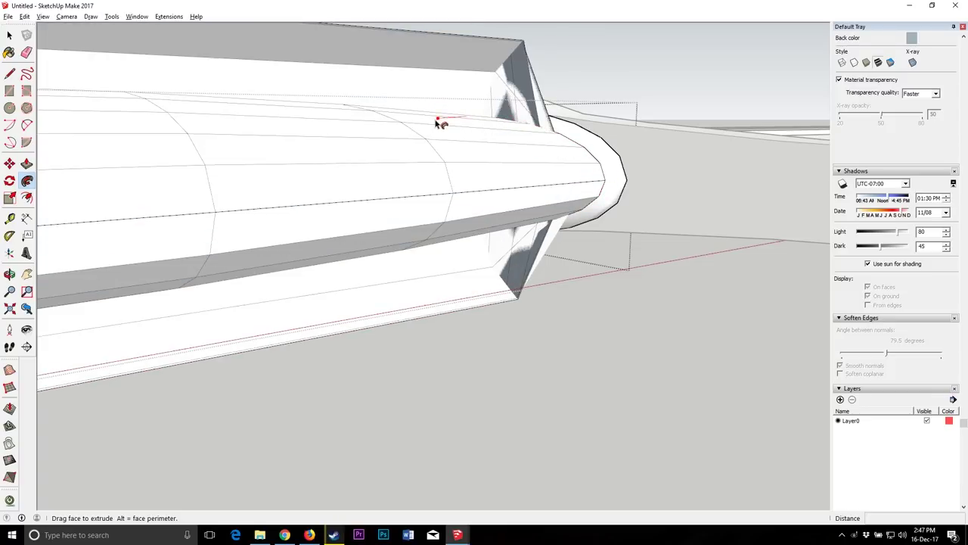
{"action": "left_click", "coordinate": [371, 147]}
Step: Undo the Follow Me sweep around the crossguard ring
{"action": "left_click", "coordinate": [10, 274]}
{"action": "left_click_drag", "start_coordinate": [318, 181], "coordinate": [456, 205]}
{"action": "left_click", "coordinate": [9, 35]}
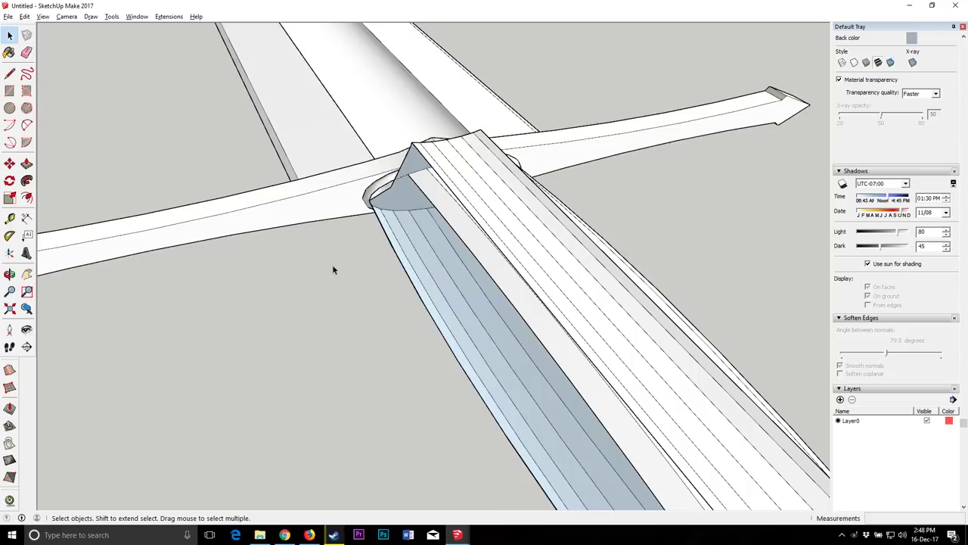
{"action": "key", "text": "ctrl+z"}
{"action": "key", "text": "ctrl+z"}
Step: Copy the profile face together with the crossguard ring to the open space beside the sword
{"action": "left_click", "coordinate": [452, 199]}
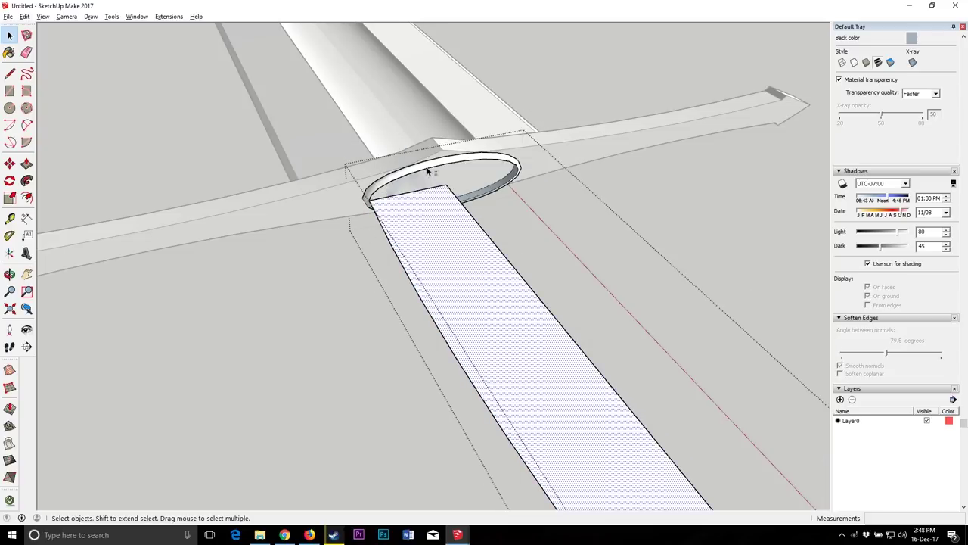
{"action": "scroll", "coordinate": [46, 210], "scroll_direction": "down", "scroll_amount": 1}
{"action": "left_click", "coordinate": [10, 164]}
{"action": "key", "text": "ctrl"}
{"action": "scroll", "coordinate": [312, 246], "scroll_direction": "down", "scroll_amount": 1}
{"action": "left_click", "coordinate": [313, 249]}
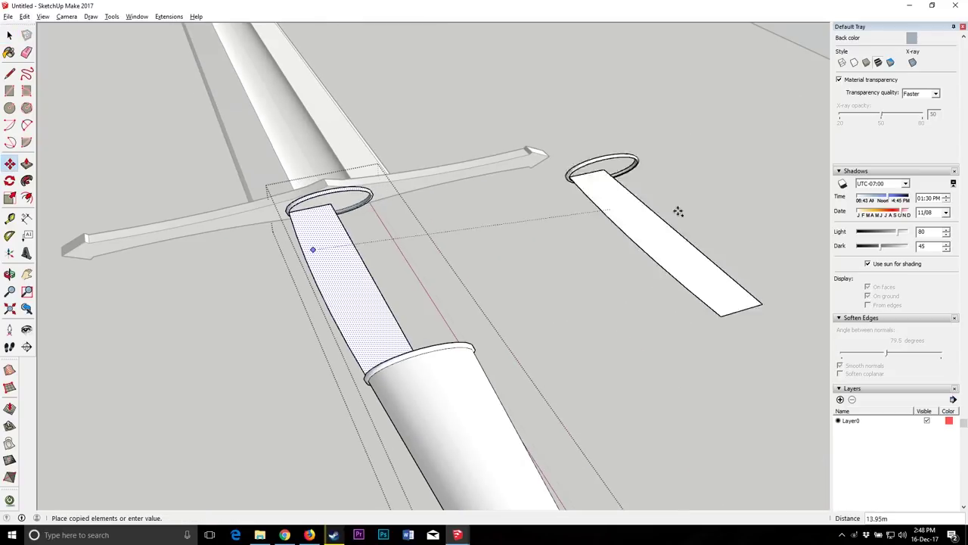
{"action": "left_click", "coordinate": [681, 243]}
Step: Delete the wall of the copied ring, keeping only its inner oval edge and the profile face
{"action": "scroll", "coordinate": [681, 242], "scroll_direction": "up", "scroll_amount": 1}
{"action": "scroll", "coordinate": [681, 242], "scroll_direction": "up", "scroll_amount": 3}
{"action": "key", "text": "space"}
{"action": "left_click", "coordinate": [598, 195]}
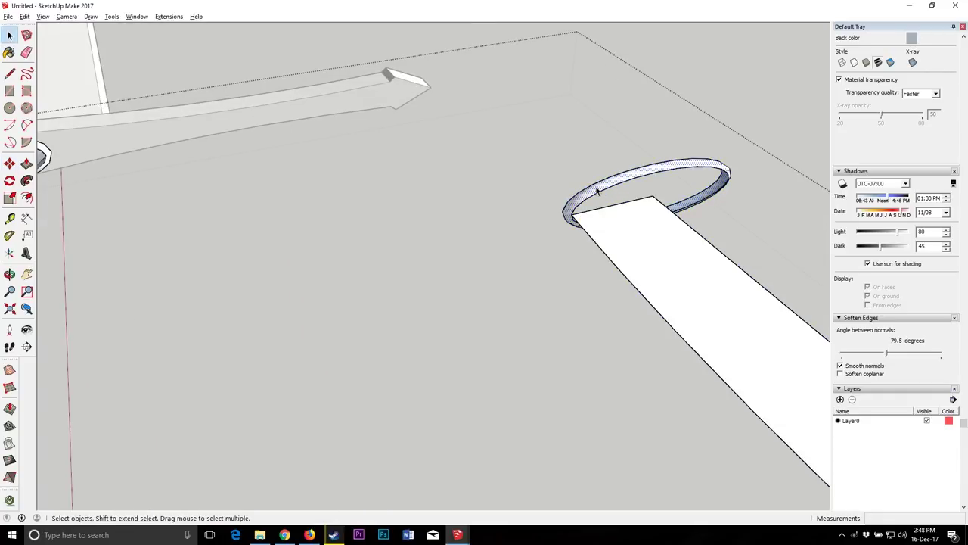
{"action": "scroll", "coordinate": [598, 221], "scroll_direction": "down", "scroll_amount": 2}
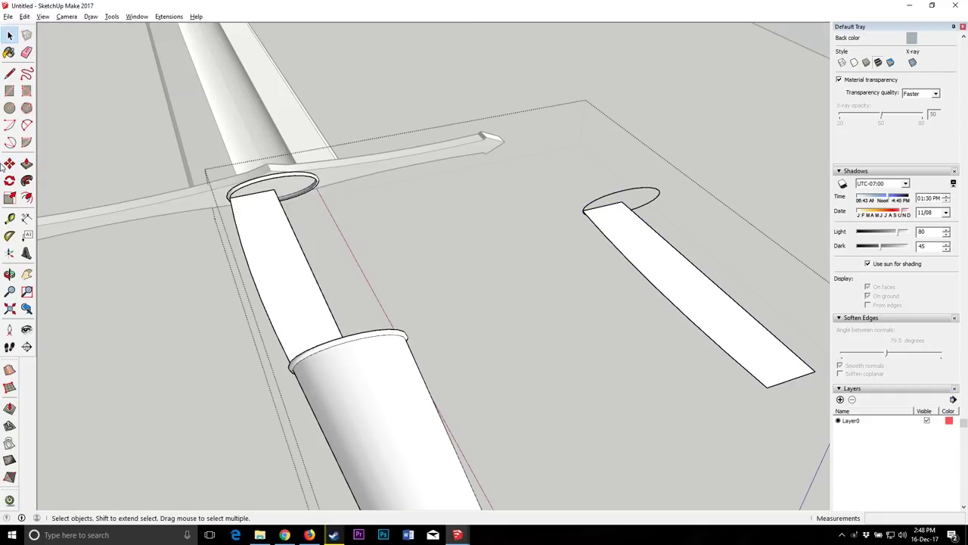
{"action": "left_click", "coordinate": [26, 180]}
{"action": "left_click", "coordinate": [598, 210]}
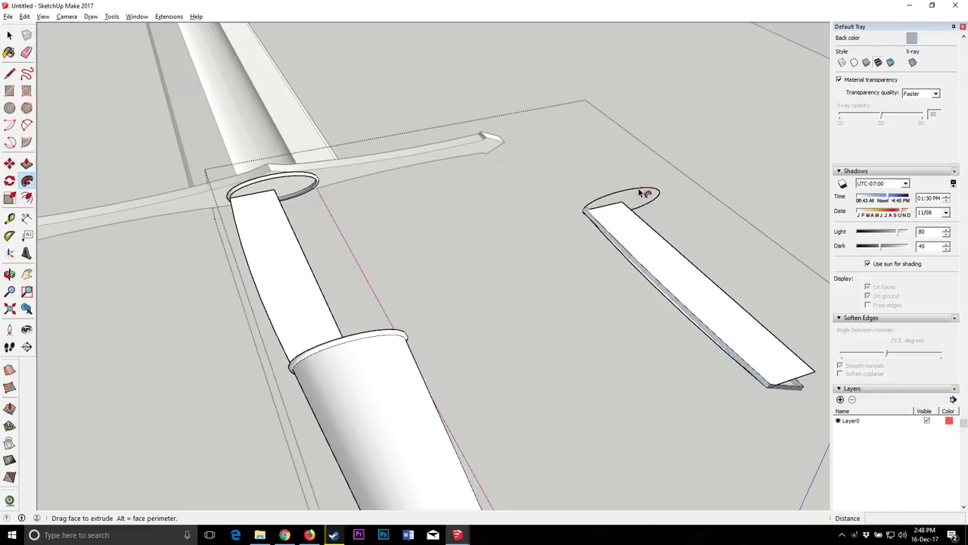
{"action": "left_click", "coordinate": [597, 210]}
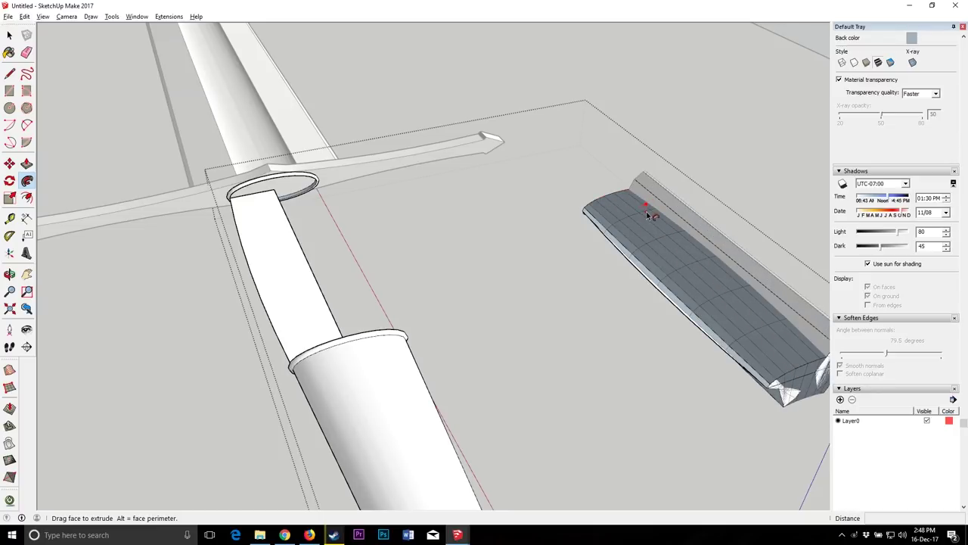
{"action": "key", "text": "Escape"}
{"action": "left_click", "coordinate": [597, 215]}
{"action": "scroll", "coordinate": [591, 216], "scroll_direction": "up", "scroll_amount": 3}
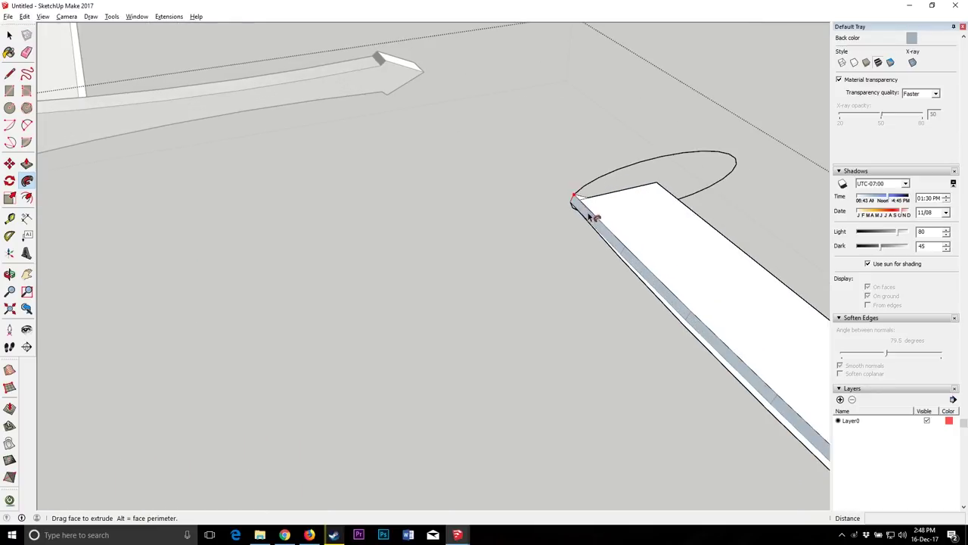
{"action": "scroll", "coordinate": [575, 211], "scroll_direction": "up", "scroll_amount": 2}
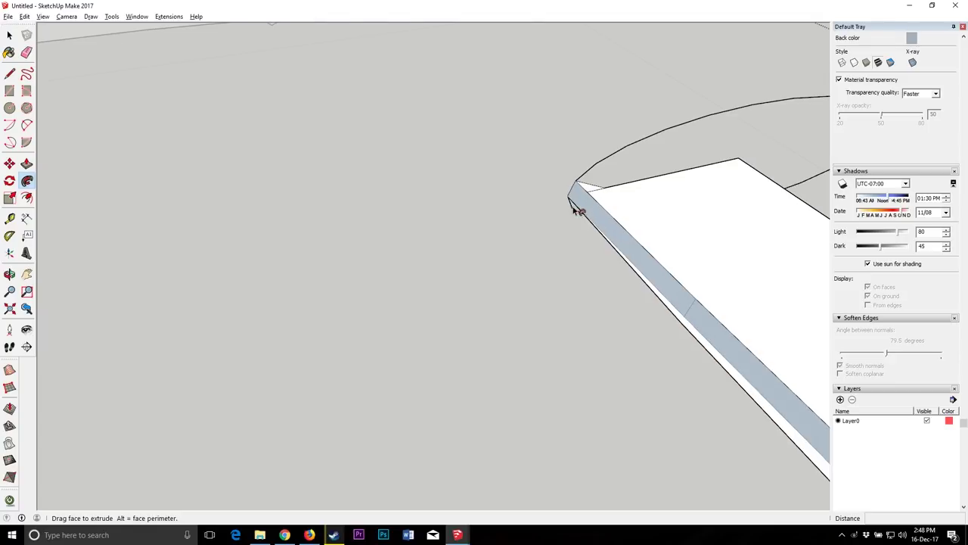
Step: Sweep the copied profile face all the way around its oval edge with Follow Me
{"action": "left_click", "coordinate": [8, 277]}
{"action": "left_click_drag", "start_coordinate": [166, 318], "coordinate": [521, 302]}
{"action": "left_click_drag", "start_coordinate": [157, 371], "coordinate": [510, 365]}
{"action": "scroll", "coordinate": [445, 443], "scroll_direction": "down", "scroll_amount": 3}
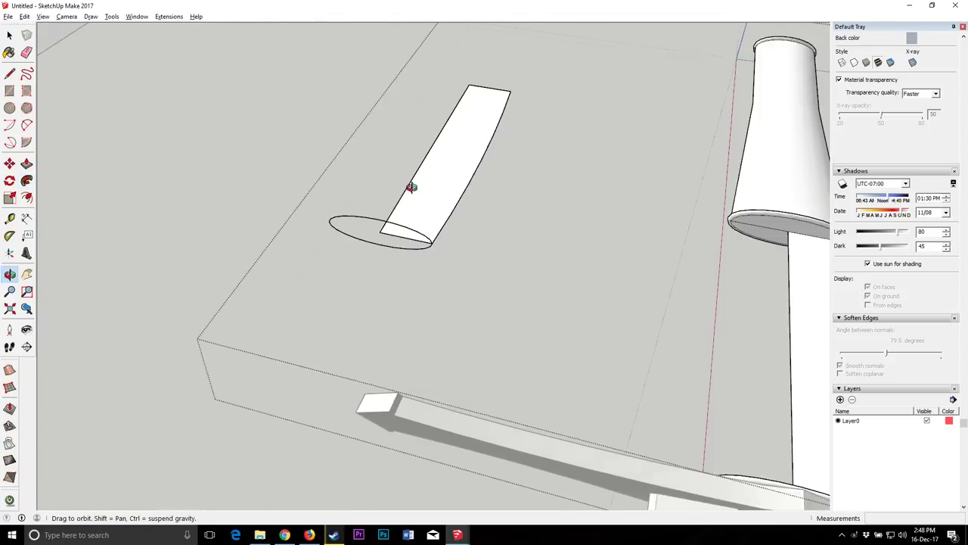
{"action": "scroll", "coordinate": [411, 187], "scroll_direction": "up", "scroll_amount": 3}
{"action": "left_click", "coordinate": [26, 182]}
{"action": "left_click", "coordinate": [425, 274]}
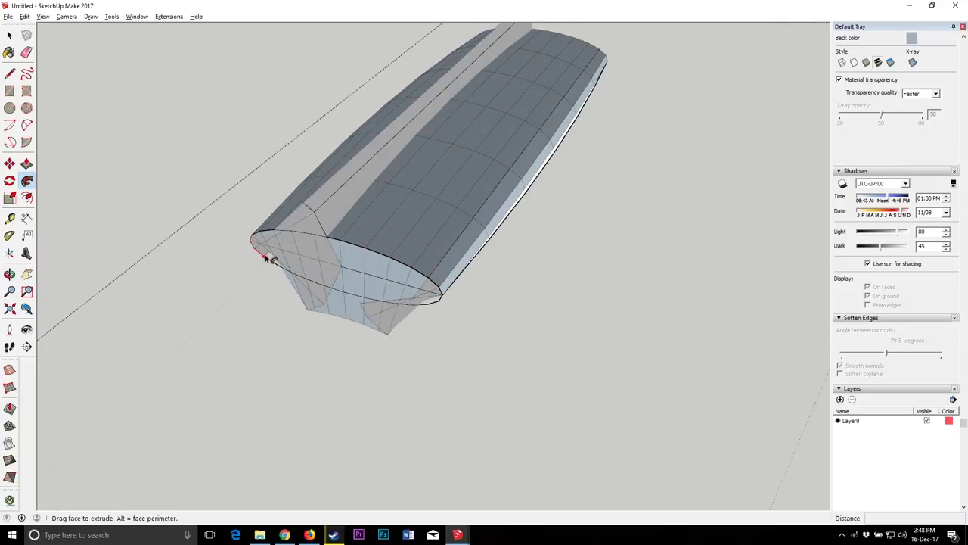
{"action": "left_click", "coordinate": [453, 299]}
Step: Erase the end flaps that join the stray strips to the swept grip section
{"action": "middle_click_drag", "start_coordinate": [119, 234], "coordinate": [227, 139]}
{"action": "key", "text": "e"}
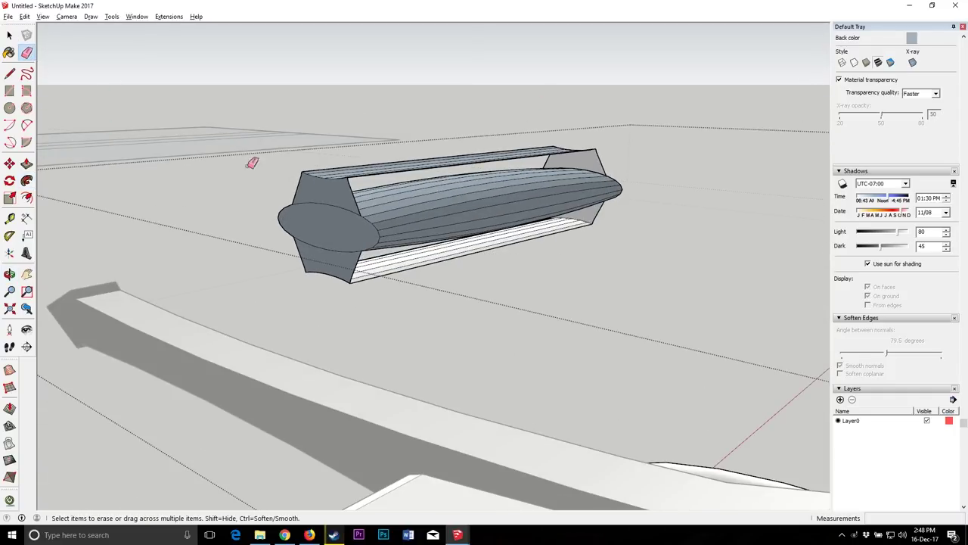
{"action": "left_click", "coordinate": [352, 180]}
{"action": "left_click", "coordinate": [557, 154]}
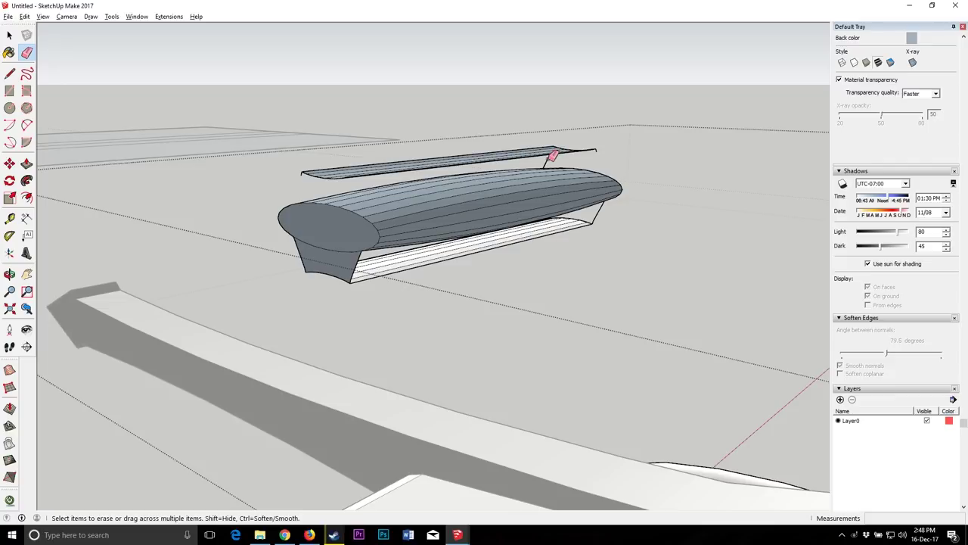
{"action": "left_click", "coordinate": [337, 276]}
{"action": "mouse_move", "coordinate": [333, 212]}
{"action": "middle_mouse_down"}
{"action": "mouse_move", "coordinate": [507, 195]}
{"action": "mouse_move", "coordinate": [572, 217]}
{"action": "middle_mouse_up"}
{"action": "left_click", "coordinate": [26, 53]}
{"action": "middle_click_drag", "start_coordinate": [666, 163], "coordinate": [442, 195]}
Step: Delete the two stray strips above and below the swept grip section
{"action": "left_click", "coordinate": [9, 35]}
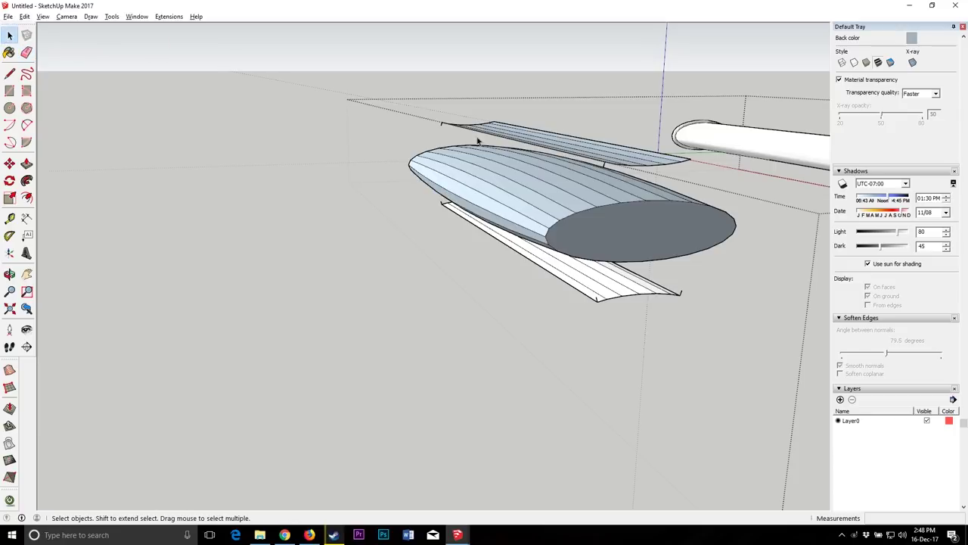
{"action": "left_click", "coordinate": [519, 134]}
{"action": "key", "text": "Delete"}
{"action": "left_click", "coordinate": [626, 276]}
{"action": "key", "text": "Delete"}
Step: Reverse all faces of the swept grip section and soften its edges at an angle of 74 degrees
{"action": "left_click", "coordinate": [609, 226]}
{"action": "triple_click", "coordinate": [609, 226]}
{"action": "right_click", "coordinate": [610, 227]}
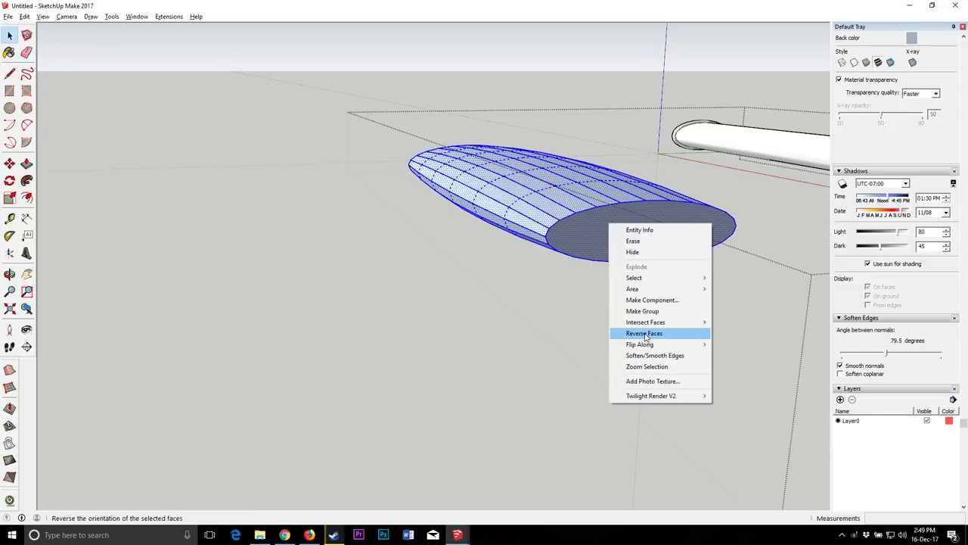
{"action": "left_click", "coordinate": [645, 337]}
{"action": "triple_click", "coordinate": [619, 236]}
{"action": "left_click_drag", "start_coordinate": [886, 353], "coordinate": [883, 353]}
Step: Remove the flat profile between the original rings and move the bulging grip section into place against the crossguard ring
{"action": "mouse_move", "coordinate": [383, 156]}
{"action": "middle_mouse_down"}
{"action": "mouse_move", "coordinate": [453, 186]}
{"action": "mouse_move", "coordinate": [392, 142]}
{"action": "middle_mouse_up"}
{"action": "scroll", "coordinate": [391, 143], "scroll_direction": "up", "scroll_amount": 5}
{"action": "key", "text": "e"}
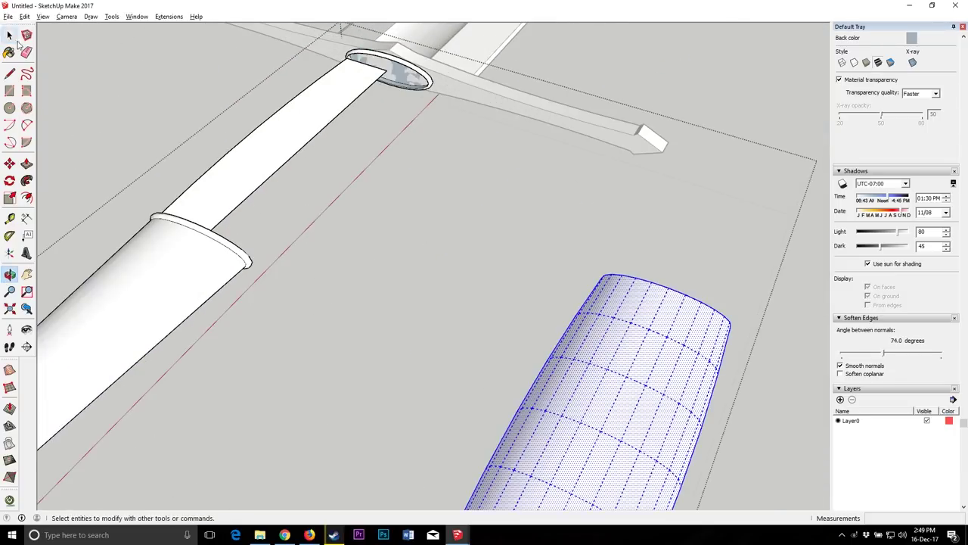
{"action": "key", "text": "space"}
{"action": "triple_click", "coordinate": [655, 328]}
{"action": "key", "text": "m"}
{"action": "left_click", "coordinate": [696, 300]}
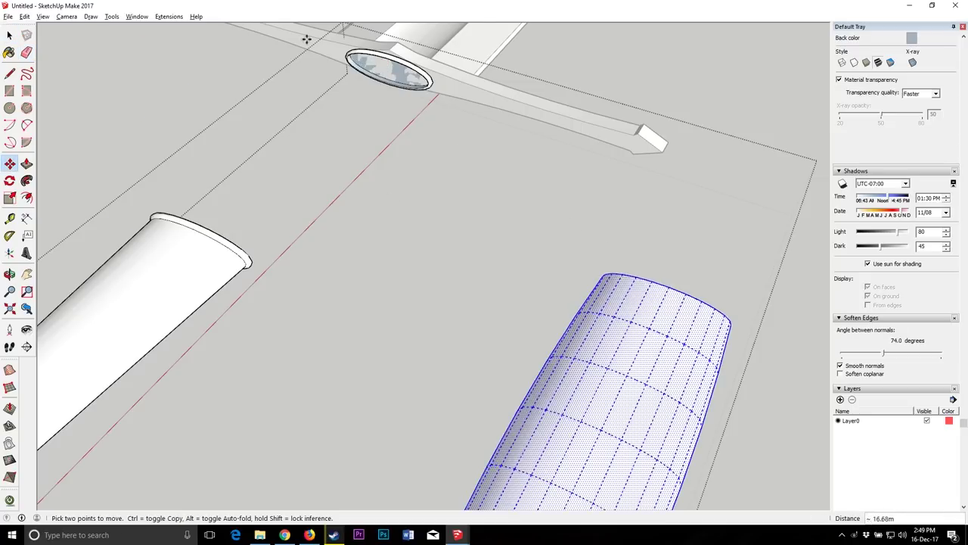
{"action": "scroll", "coordinate": [371, 54], "scroll_direction": "up", "scroll_amount": 6}
{"action": "left_click", "coordinate": [372, 52]}
{"action": "scroll", "coordinate": [436, 89], "scroll_direction": "down", "scroll_amount": 7}
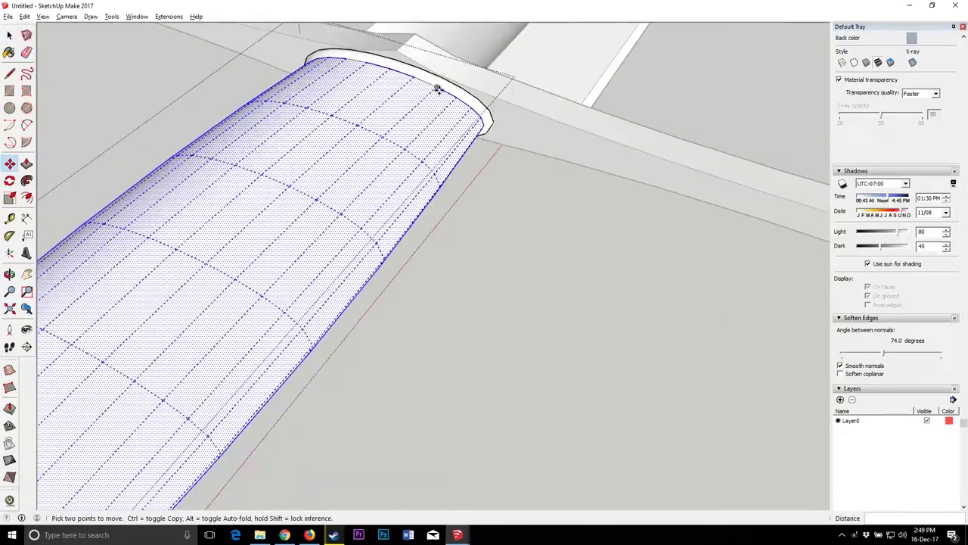
Step: Examine the rebuilt handle from several sides, checking how the bulging section meets the rings and the lower grip
{"action": "left_click", "coordinate": [9, 53]}
{"action": "left_click", "coordinate": [282, 169]}
{"action": "middle_click_drag", "start_coordinate": [282, 169], "coordinate": [374, 188]}
{"action": "scroll", "coordinate": [367, 209], "scroll_direction": "down", "scroll_amount": 3}
{"action": "scroll", "coordinate": [375, 189], "scroll_direction": "up", "scroll_amount": 6}
{"action": "scroll", "coordinate": [394, 191], "scroll_direction": "down", "scroll_amount": 5}
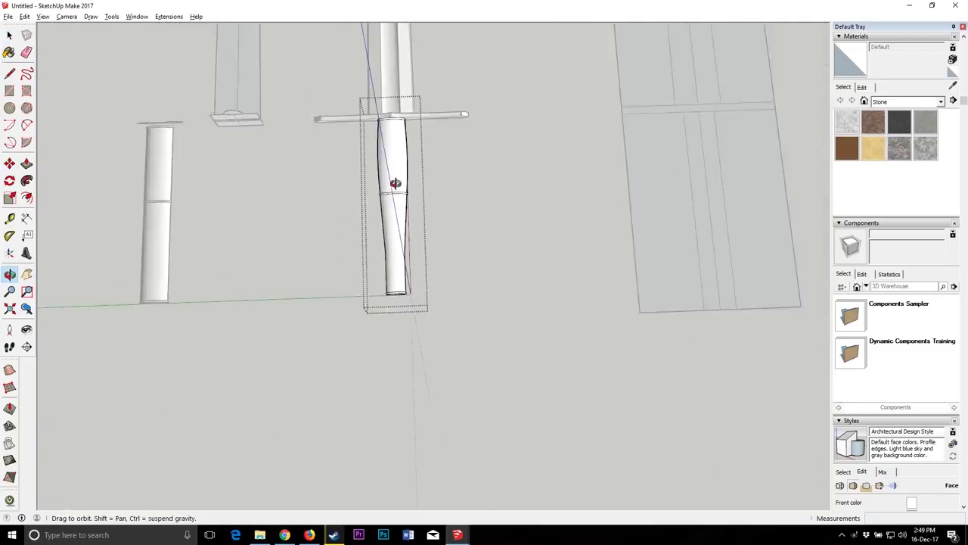
{"action": "left_click", "coordinate": [7, 276]}
{"action": "scroll", "coordinate": [409, 239], "scroll_direction": "up", "scroll_amount": 5}
{"action": "left_click_drag", "start_coordinate": [439, 257], "coordinate": [401, 201]}
{"action": "scroll", "coordinate": [399, 193], "scroll_direction": "up", "scroll_amount": 2}
{"action": "scroll", "coordinate": [398, 193], "scroll_direction": "down", "scroll_amount": 3}
Step: Copy the lower tapered grip section 17.77 m away to the open space beside the handle
{"action": "left_click", "coordinate": [9, 36]}
{"action": "left_click_drag", "start_coordinate": [345, 319], "coordinate": [291, 264]}
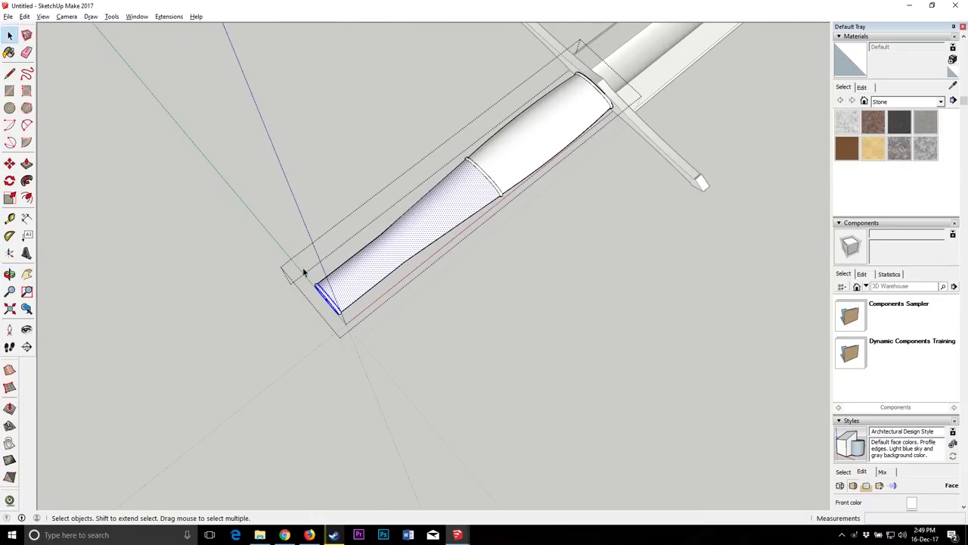
{"action": "left_click", "coordinate": [4, 164]}
{"action": "key", "text": "ctrl"}
{"action": "left_click", "coordinate": [369, 250]}
{"action": "left_click", "coordinate": [640, 363]}
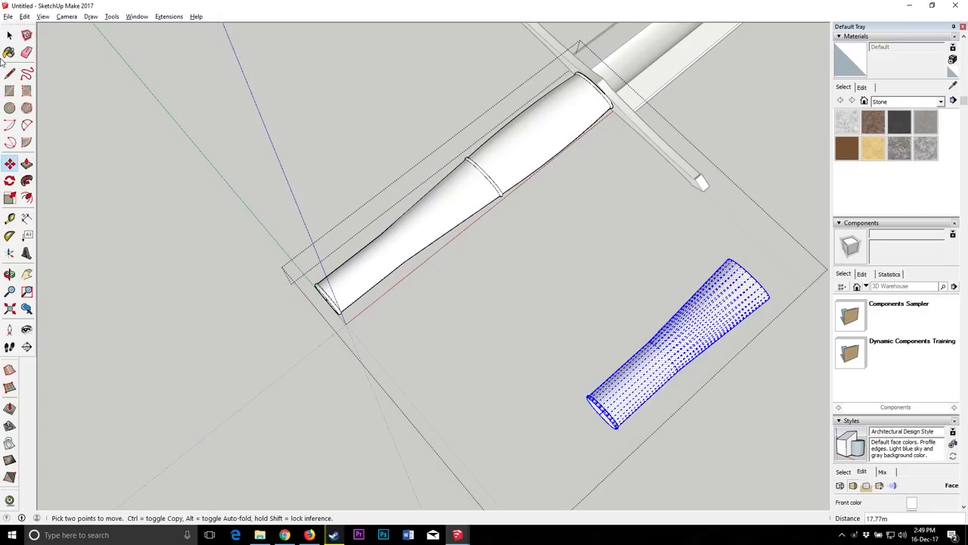
Step: Copy the middle handle ring along the grip to the lower end of the handle
{"action": "left_click", "coordinate": [7, 37]}
{"action": "left_click", "coordinate": [488, 179]}
{"action": "scroll", "coordinate": [488, 179], "scroll_direction": "up", "scroll_amount": 3}
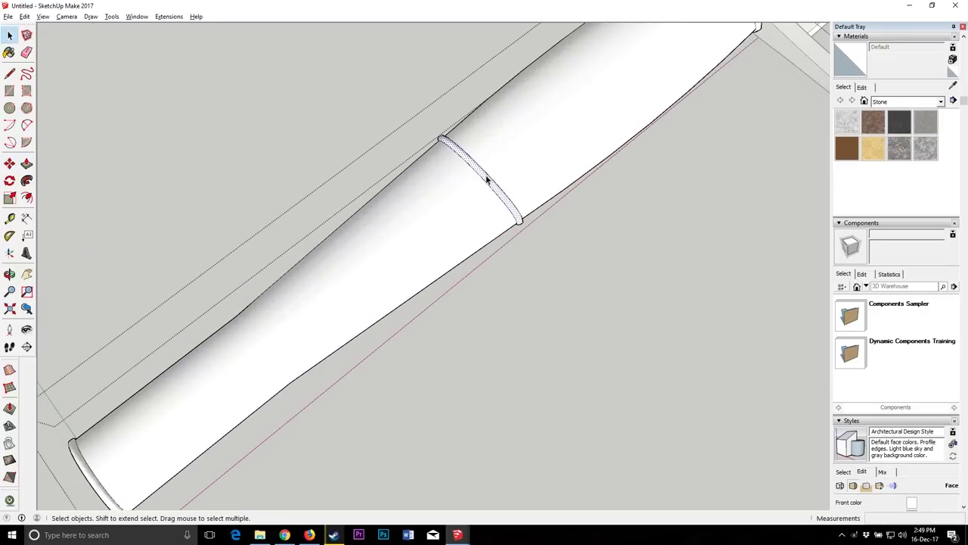
{"action": "left_click", "coordinate": [8, 163]}
{"action": "scroll", "coordinate": [493, 183], "scroll_direction": "down", "scroll_amount": 3}
{"action": "key", "text": "ctrl"}
{"action": "left_click", "coordinate": [490, 184]}
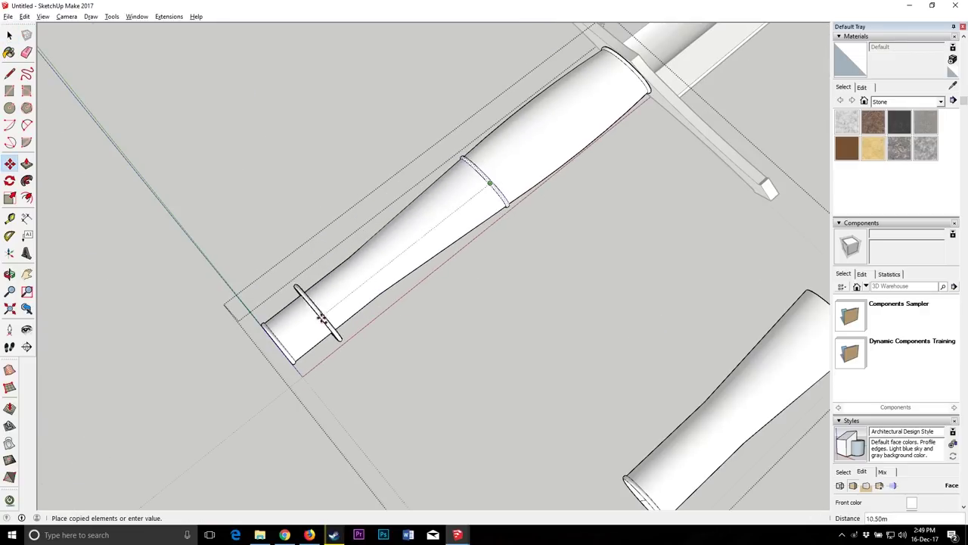
{"action": "left_click", "coordinate": [277, 346]}
Step: Delete the lower tapered grip section from the handle along with the leftover line inside it
{"action": "key", "text": "space"}
{"action": "left_click", "coordinate": [424, 216]}
{"action": "key", "text": "Delete"}
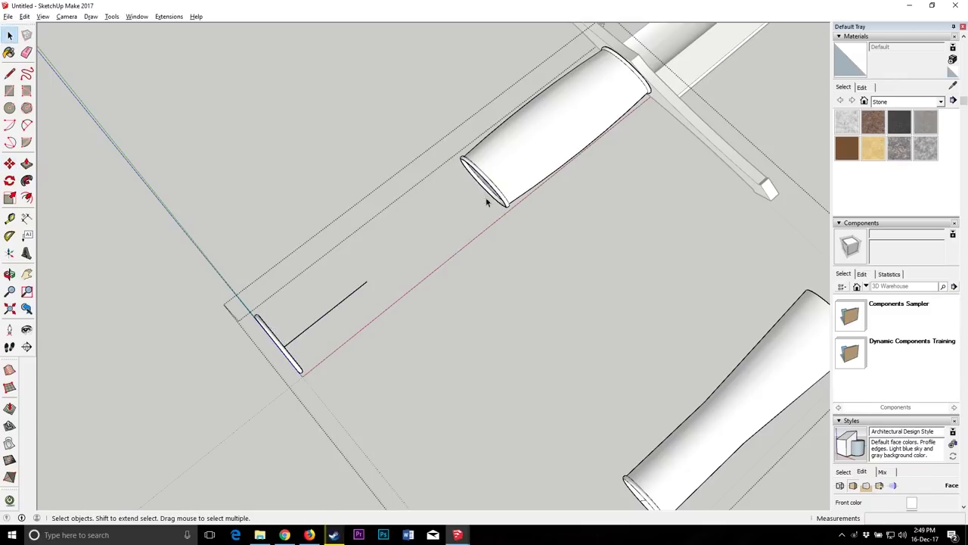
{"action": "scroll", "coordinate": [485, 197], "scroll_direction": "up", "scroll_amount": 3}
{"action": "mouse_move", "coordinate": [436, 370]}
{"action": "middle_mouse_down"}
{"action": "mouse_move", "coordinate": [597, 143]}
{"action": "mouse_move", "coordinate": [99, 86]}
{"action": "middle_mouse_up"}
{"action": "key", "text": "e"}
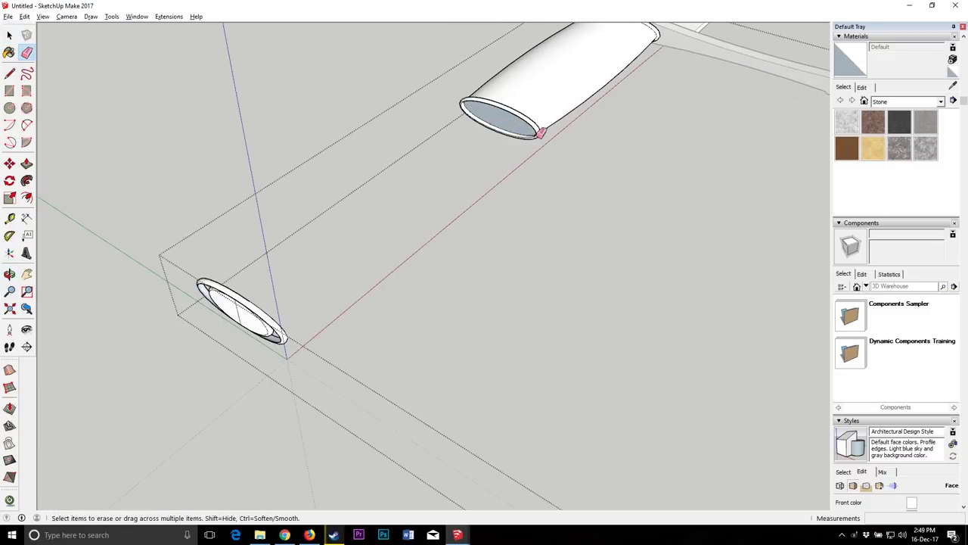
Step: Push/Pull the face inside the middle ring down to the lower end ring and reverse the new section's faces
{"action": "key", "text": "p"}
{"action": "mouse_move", "coordinate": [499, 114]}
{"action": "left_mouse_down"}
{"action": "mouse_move", "coordinate": [345, 237]}
{"action": "mouse_move", "coordinate": [216, 291]}
{"action": "left_mouse_up"}
{"action": "key", "text": "space"}
{"action": "right_click", "coordinate": [361, 204]}
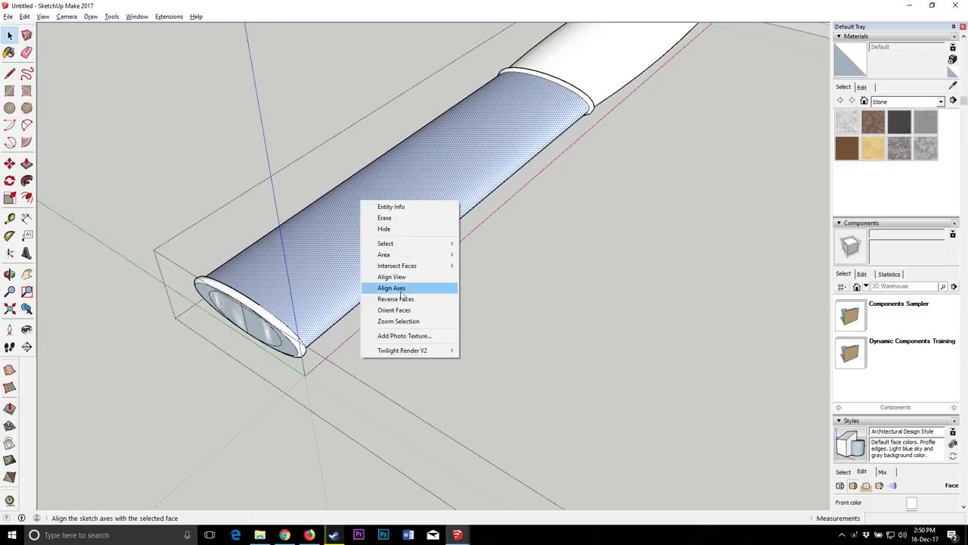
{"action": "left_click", "coordinate": [399, 298]}
{"action": "left_click", "coordinate": [396, 300]}
Step: Examine the rebuilt straight lower grip and the whole sword with its spare copies from above and at a distance
{"action": "left_click", "coordinate": [9, 275]}
{"action": "left_click_drag", "start_coordinate": [287, 144], "coordinate": [459, 298]}
{"action": "scroll", "coordinate": [296, 265], "scroll_direction": "down", "scroll_amount": 5}
{"action": "scroll", "coordinate": [459, 298], "scroll_direction": "up", "scroll_amount": 4}
{"action": "left_click", "coordinate": [9, 36]}
{"action": "scroll", "coordinate": [370, 162], "scroll_direction": "down", "scroll_amount": 5}
{"action": "left_click", "coordinate": [10, 274]}
{"action": "left_click_drag", "start_coordinate": [394, 318], "coordinate": [419, 306]}
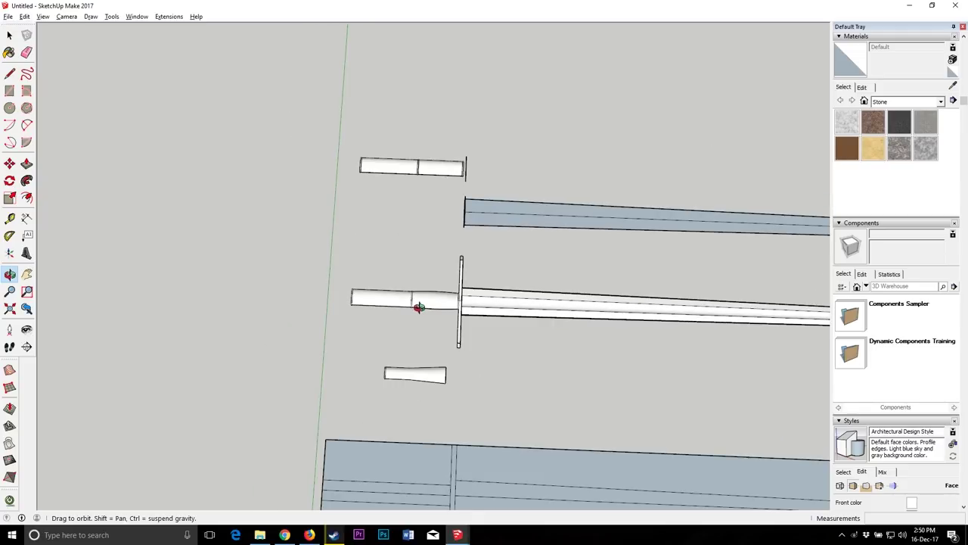
{"action": "scroll", "coordinate": [424, 299], "scroll_direction": "down", "scroll_amount": 3}
{"action": "scroll", "coordinate": [404, 292], "scroll_direction": "up", "scroll_amount": 6}
Step: Draw a line about 6 m long outward along the red axis from the centre of the handle's end face
{"action": "left_click", "coordinate": [9, 108]}
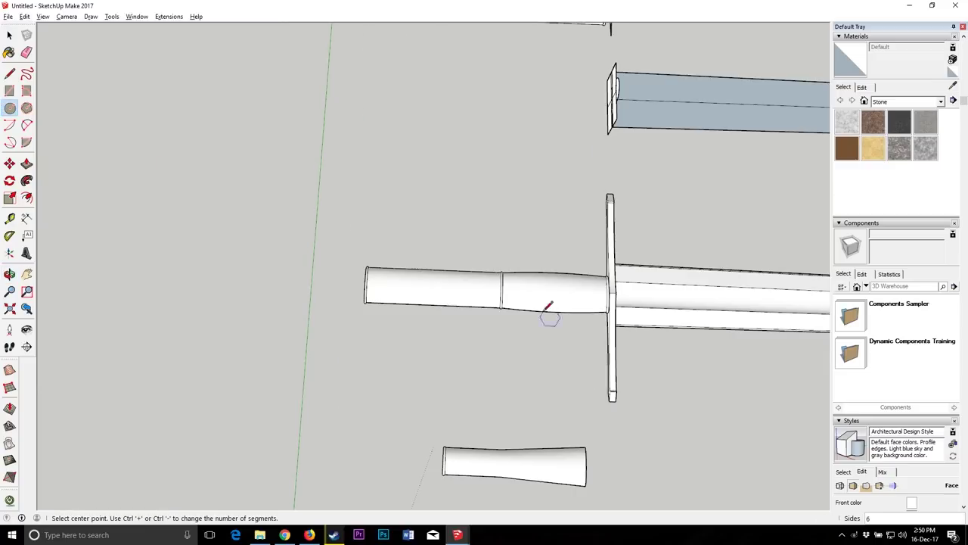
{"action": "scroll", "coordinate": [308, 284], "scroll_direction": "up", "scroll_amount": 2}
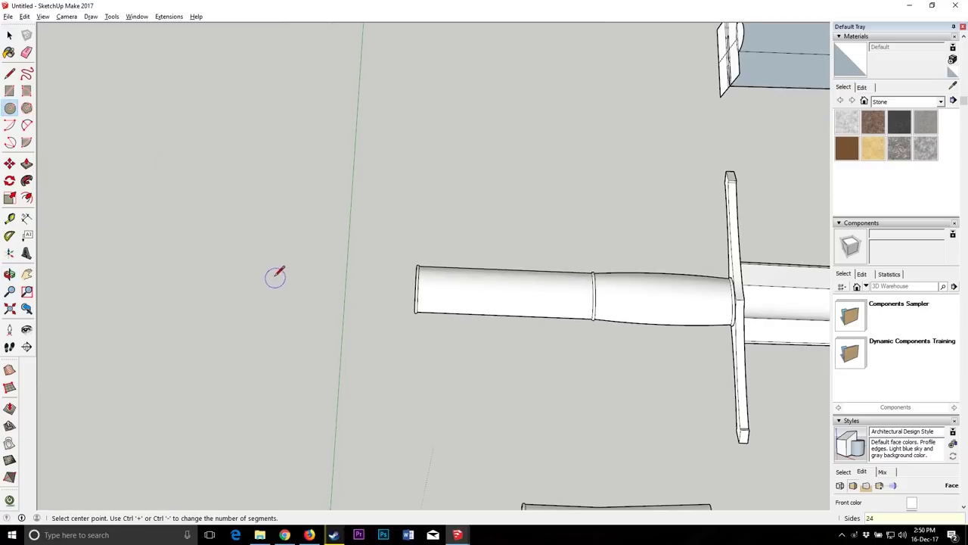
{"action": "left_click", "coordinate": [9, 274]}
{"action": "left_click_drag", "start_coordinate": [331, 287], "coordinate": [588, 188]}
{"action": "scroll", "coordinate": [472, 253], "scroll_direction": "up", "scroll_amount": 6}
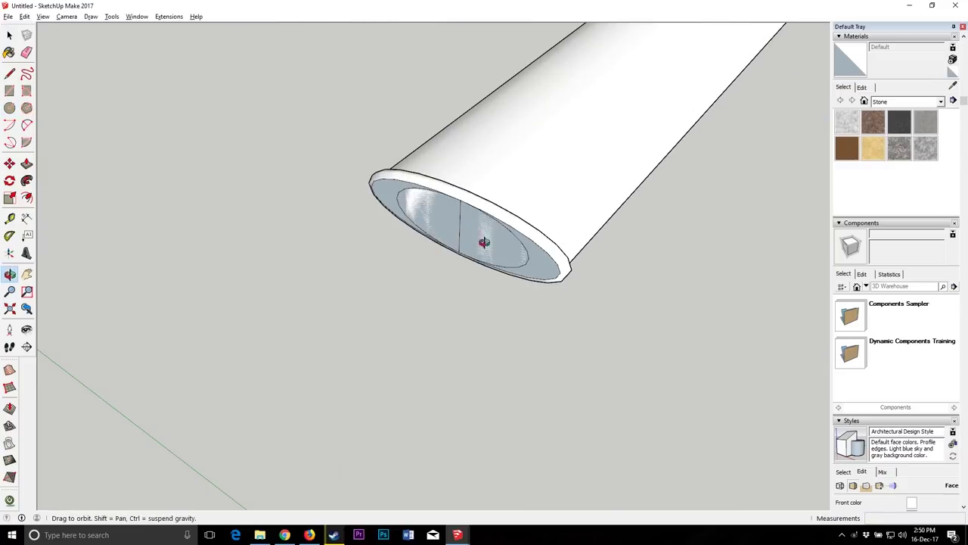
{"action": "left_click", "coordinate": [9, 73]}
{"action": "left_click", "coordinate": [460, 220]}
{"action": "scroll", "coordinate": [460, 221], "scroll_direction": "down", "scroll_amount": 2}
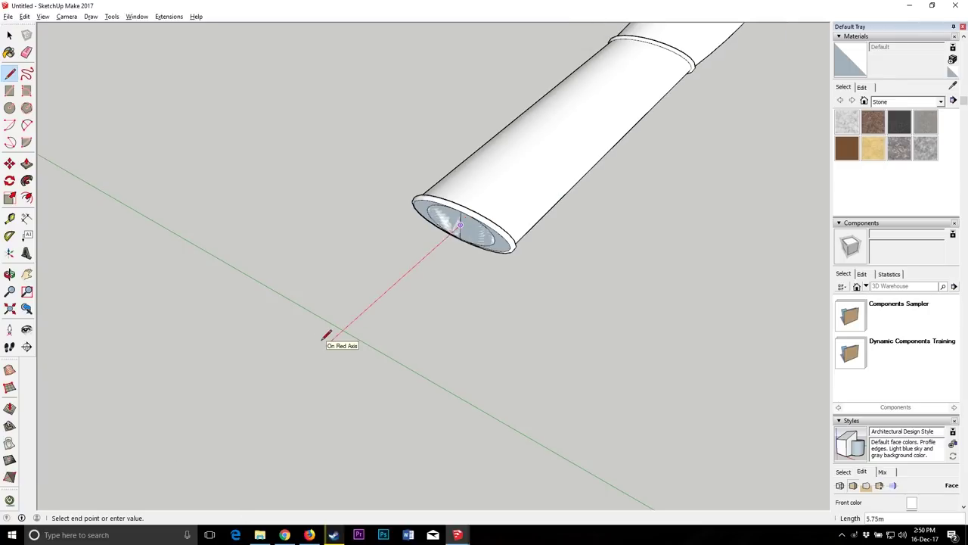
{"action": "scroll", "coordinate": [323, 340], "scroll_direction": "down", "scroll_amount": 3}
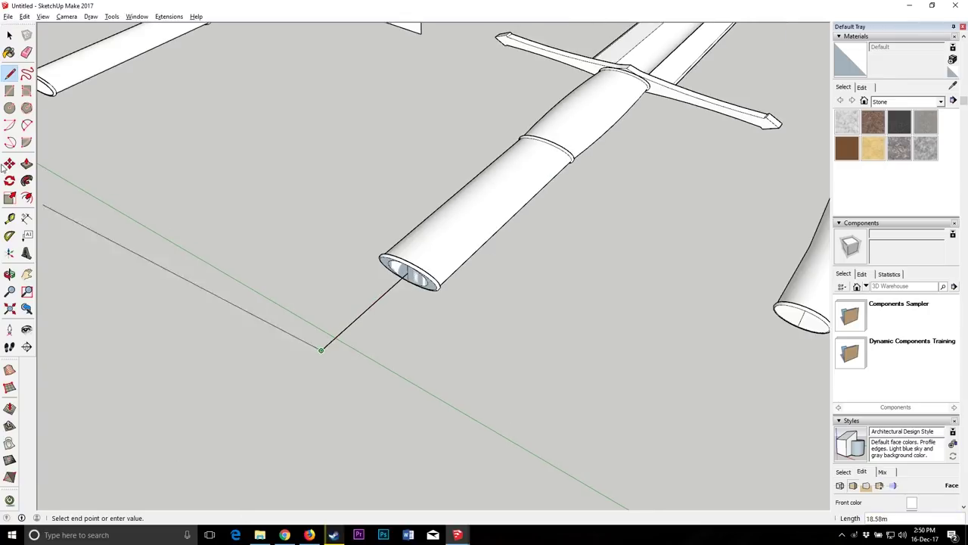
Step: Draw a flat circle of 3 m radius centred on the outer end of the line, reaching the line's midpoint
{"action": "left_click", "coordinate": [9, 274]}
{"action": "left_click_drag", "start_coordinate": [382, 235], "coordinate": [469, 237]}
{"action": "scroll", "coordinate": [469, 241], "scroll_direction": "down", "scroll_amount": 2}
{"action": "key", "text": "c"}
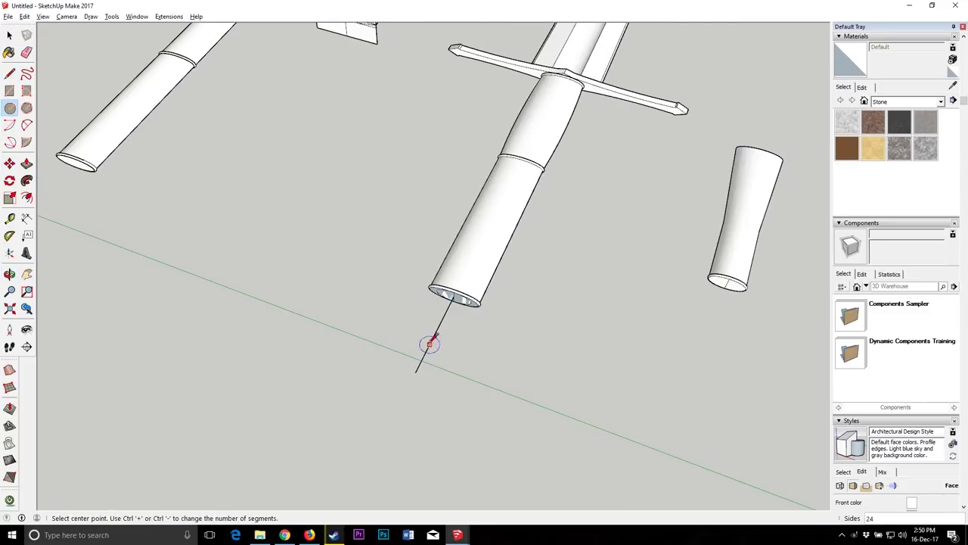
{"action": "left_click", "coordinate": [416, 372]}
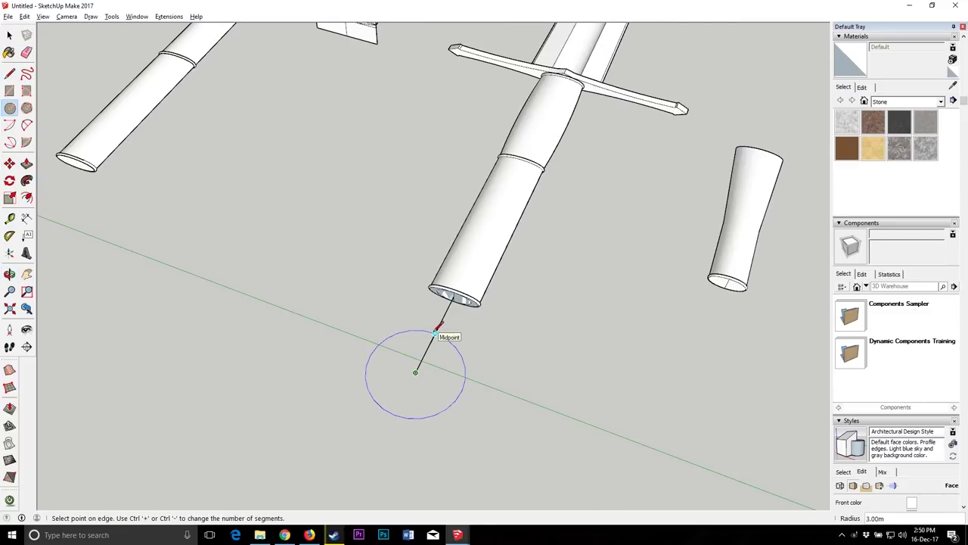
{"action": "left_click", "coordinate": [435, 333]}
Step: Draw a concentric inner circle of 1.5 m radius on the large flat disc
{"action": "left_click", "coordinate": [9, 274]}
{"action": "scroll", "coordinate": [513, 336], "scroll_direction": "down", "scroll_amount": 6}
{"action": "left_click_drag", "start_coordinate": [514, 348], "coordinate": [406, 348]}
{"action": "scroll", "coordinate": [372, 324], "scroll_direction": "up", "scroll_amount": 8}
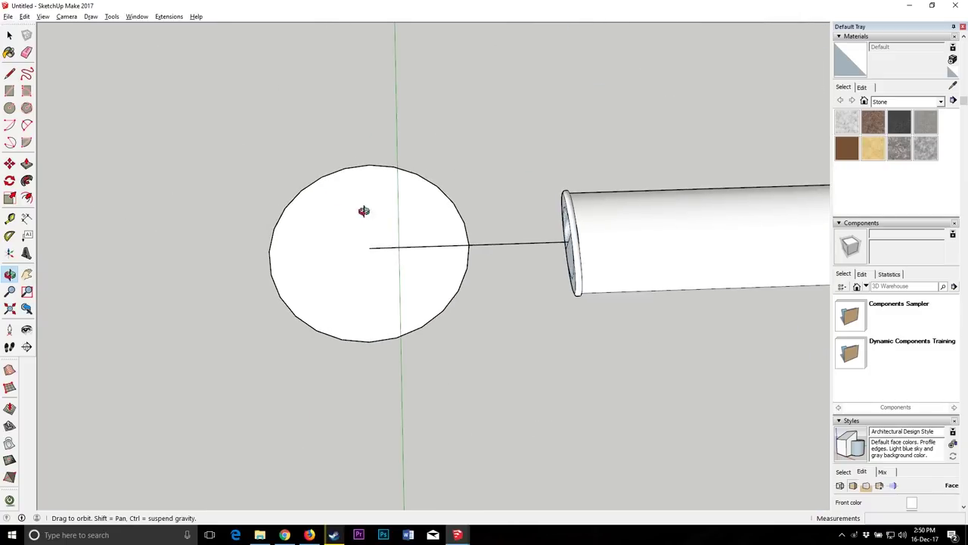
{"action": "left_click_drag", "start_coordinate": [304, 281], "coordinate": [105, 23]}
{"action": "left_click_drag", "start_coordinate": [159, 178], "coordinate": [242, 227]}
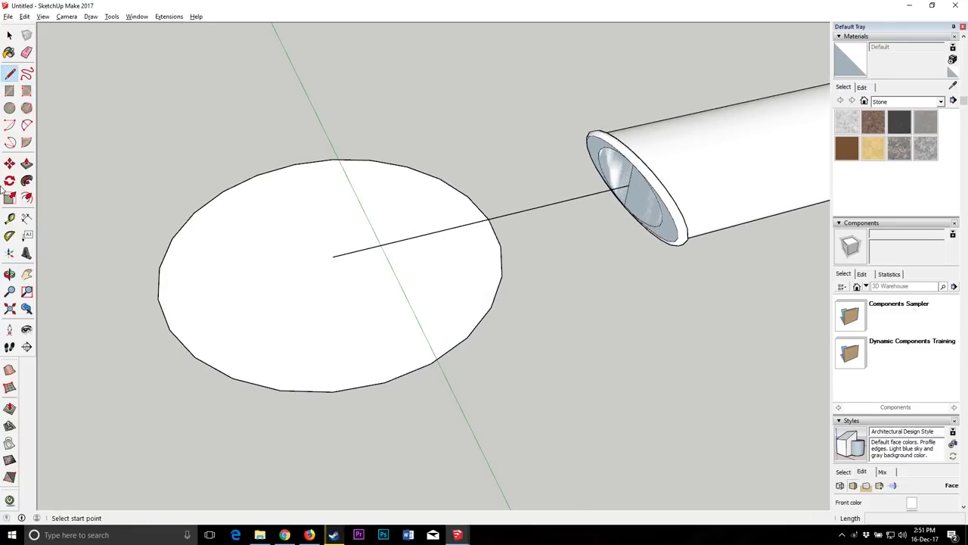
{"action": "left_click", "coordinate": [9, 107]}
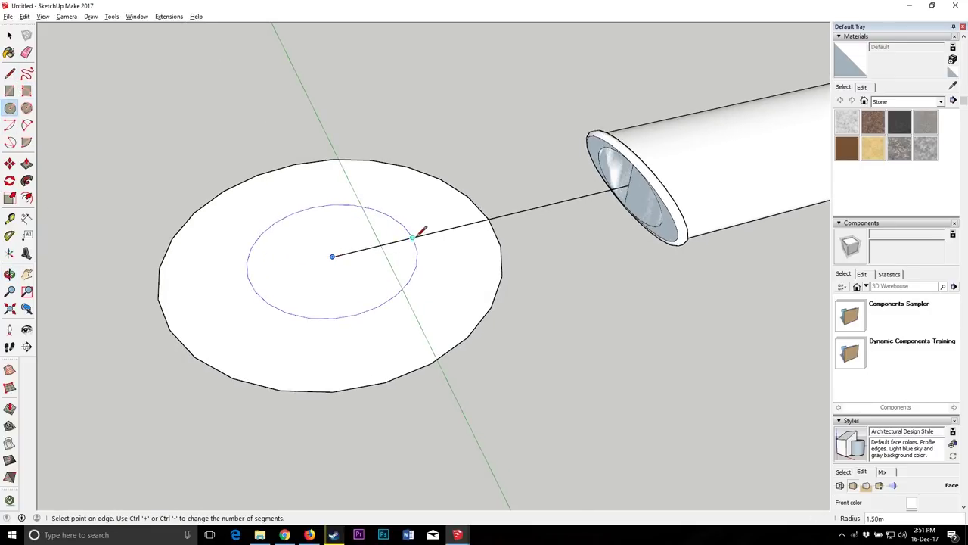
{"action": "key", "text": "space"}
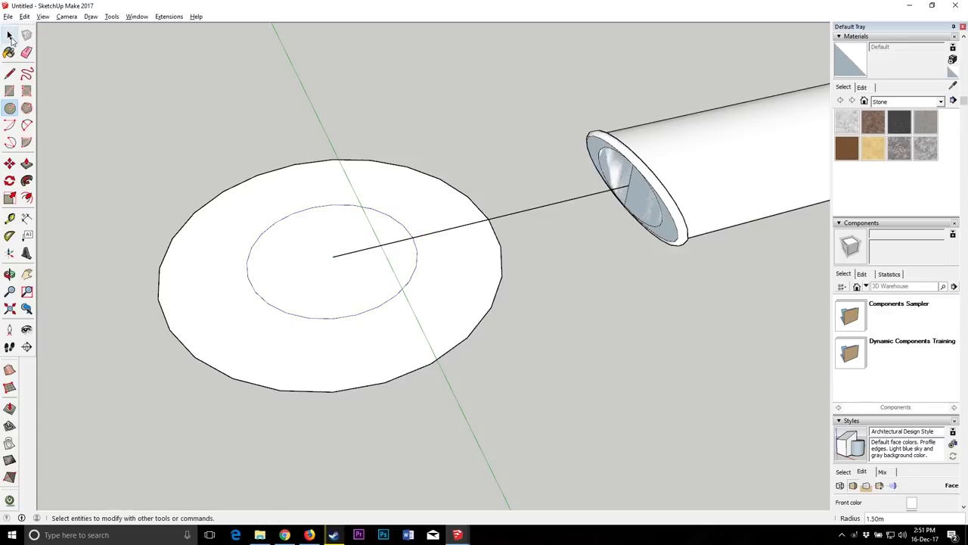
Step: Copy the inner circle's face 0.7 m straight up above the large disc
{"action": "left_click", "coordinate": [342, 268]}
{"action": "key", "text": "m"}
{"action": "key", "text": "ctrl"}
{"action": "left_click", "coordinate": [412, 239]}
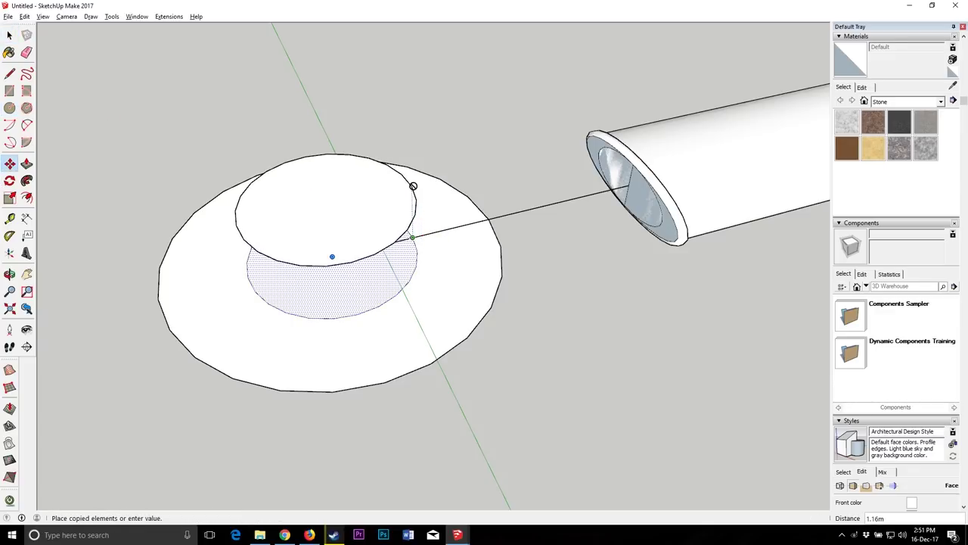
{"action": "key", "text": "Escape"}
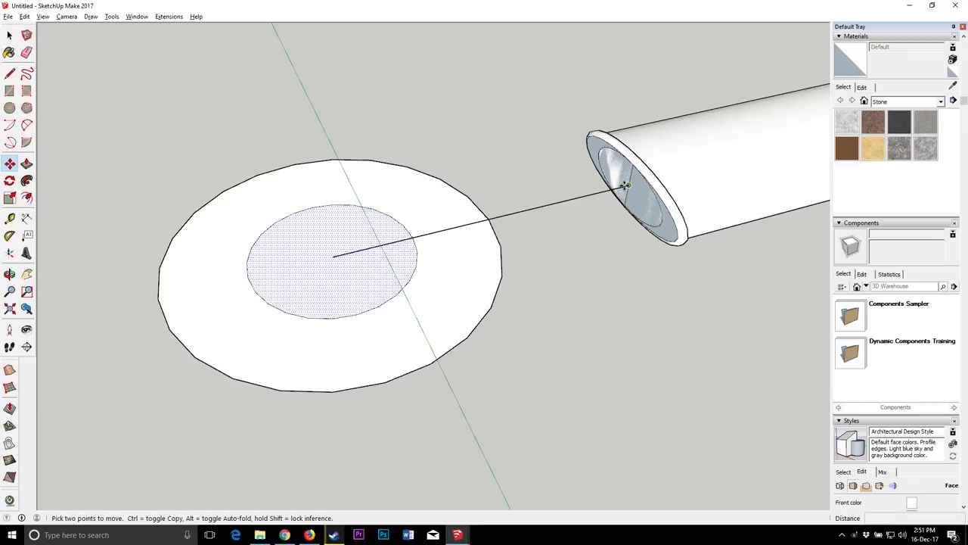
{"action": "left_click", "coordinate": [628, 184]}
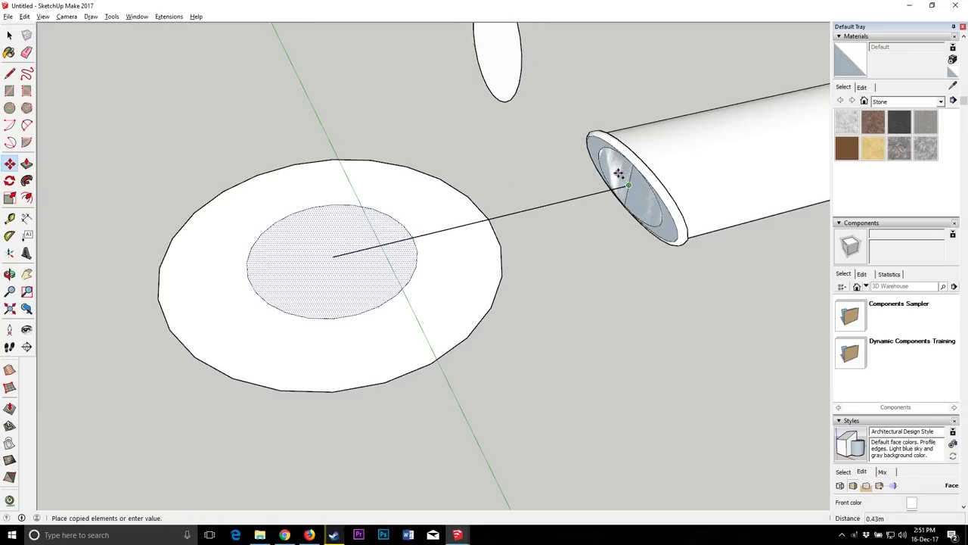
{"action": "key", "text": "Escape"}
{"action": "left_click", "coordinate": [412, 239]}
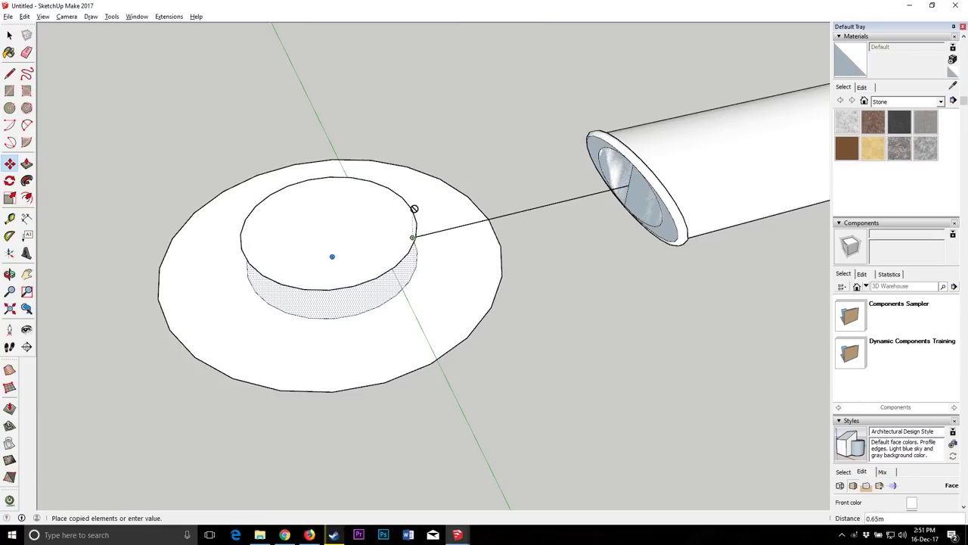
{"action": "key", "text": "Return"}
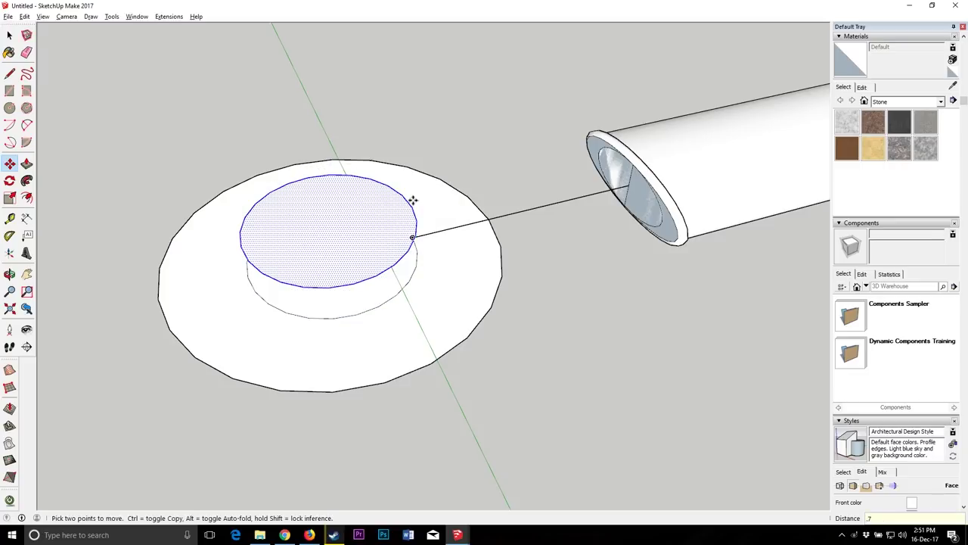
Step: Draw guide lines between the large disc's rim and the raised disc, starting with a 0.5 m vertical line at the rim
{"action": "scroll", "coordinate": [341, 270], "scroll_direction": "down", "scroll_amount": 2}
{"action": "scroll", "coordinate": [356, 227], "scroll_direction": "up", "scroll_amount": 3}
{"action": "key", "text": "space"}
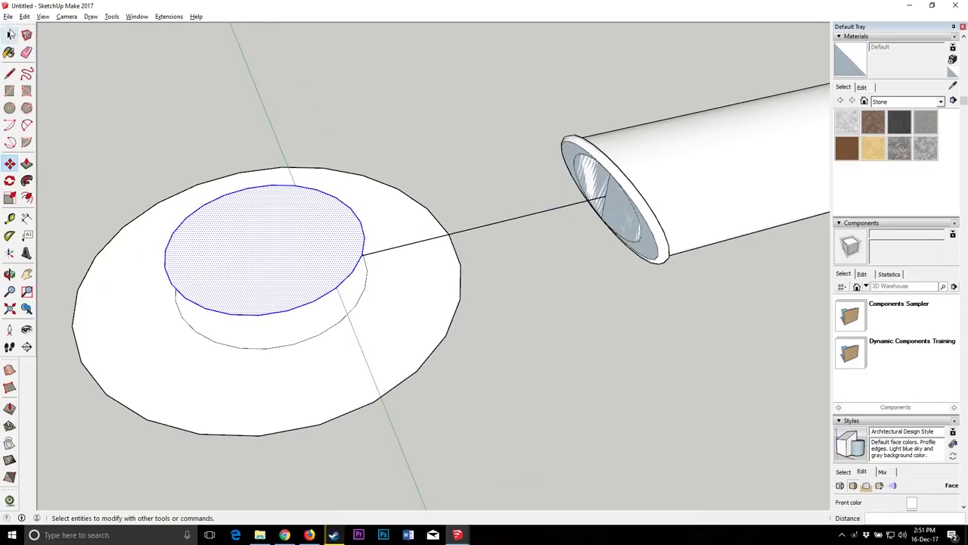
{"action": "left_click", "coordinate": [9, 73]}
{"action": "left_click", "coordinate": [449, 235]}
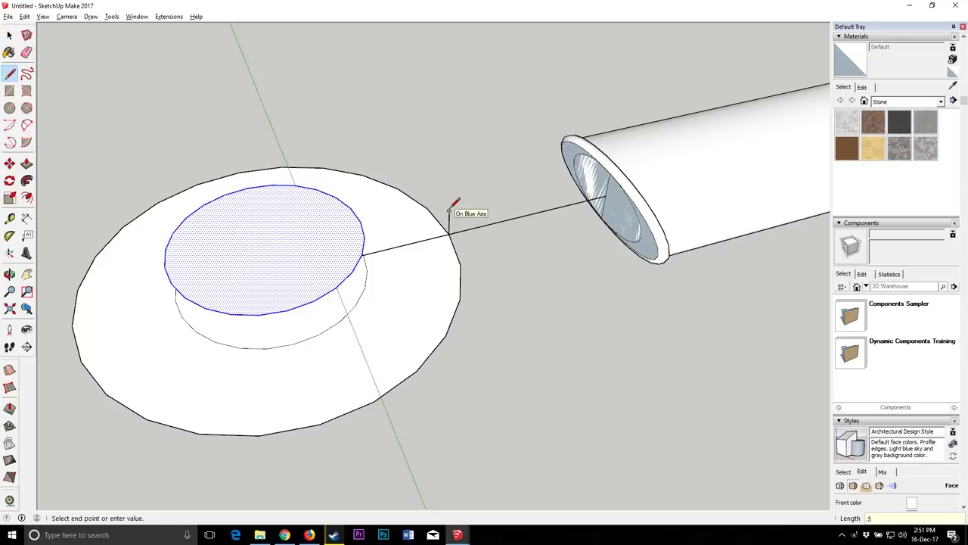
{"action": "scroll", "coordinate": [110, 295], "scroll_direction": "down", "scroll_amount": 1}
{"action": "left_click", "coordinate": [9, 274]}
{"action": "left_click_drag", "start_coordinate": [356, 295], "coordinate": [150, 119]}
{"action": "left_click", "coordinate": [9, 73]}
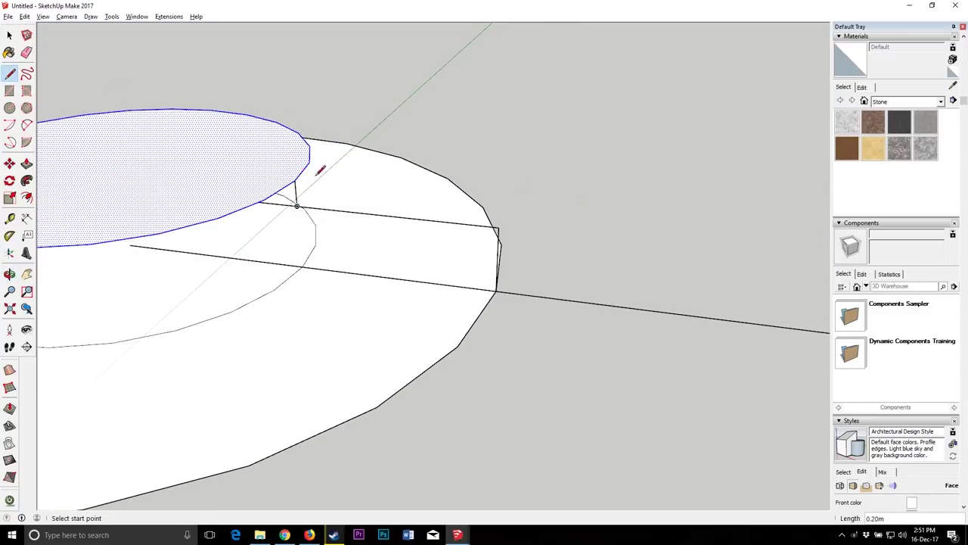
{"action": "left_click", "coordinate": [560, 206]}
{"action": "key", "text": "Escape"}
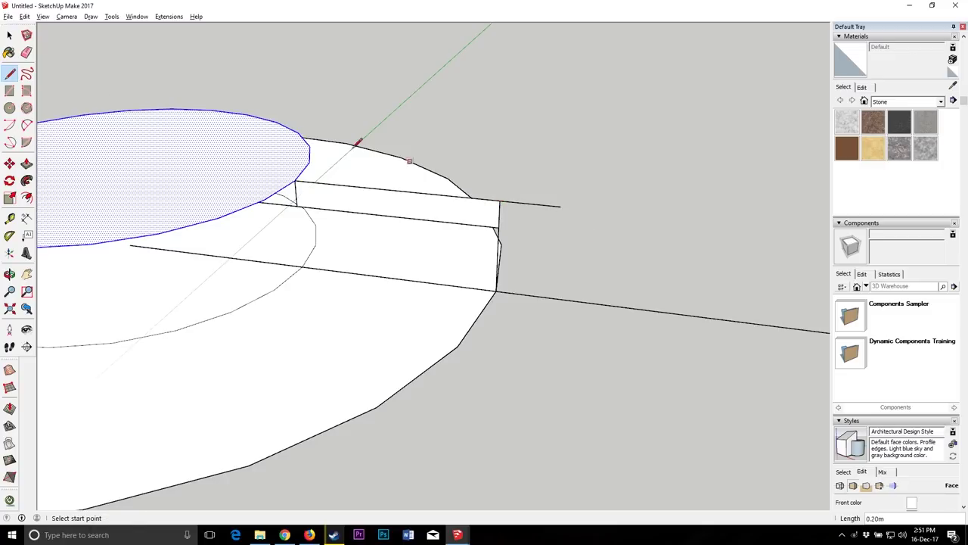
Step: Draw an arc from the raised disc's edge to the top of the rim's vertical line and erase the upper guide line
{"action": "key", "text": "a"}
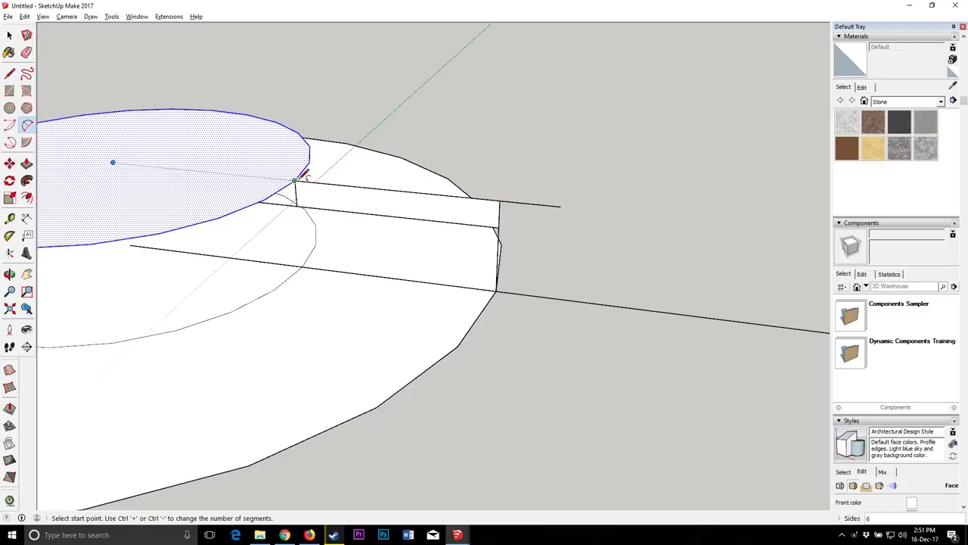
{"action": "left_click", "coordinate": [295, 181]}
{"action": "left_click", "coordinate": [498, 227]}
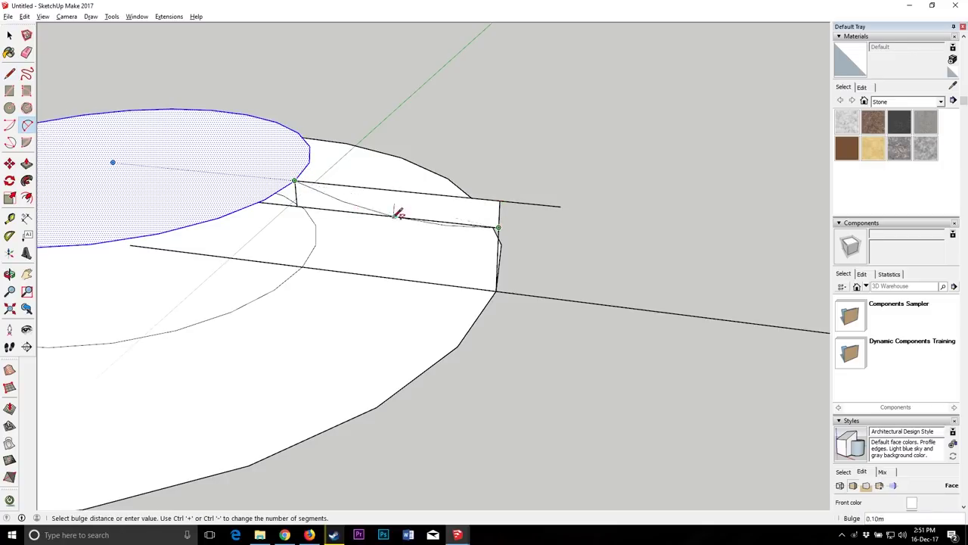
{"action": "left_click", "coordinate": [441, 221]}
{"action": "key", "text": "e"}
{"action": "left_click", "coordinate": [506, 201]}
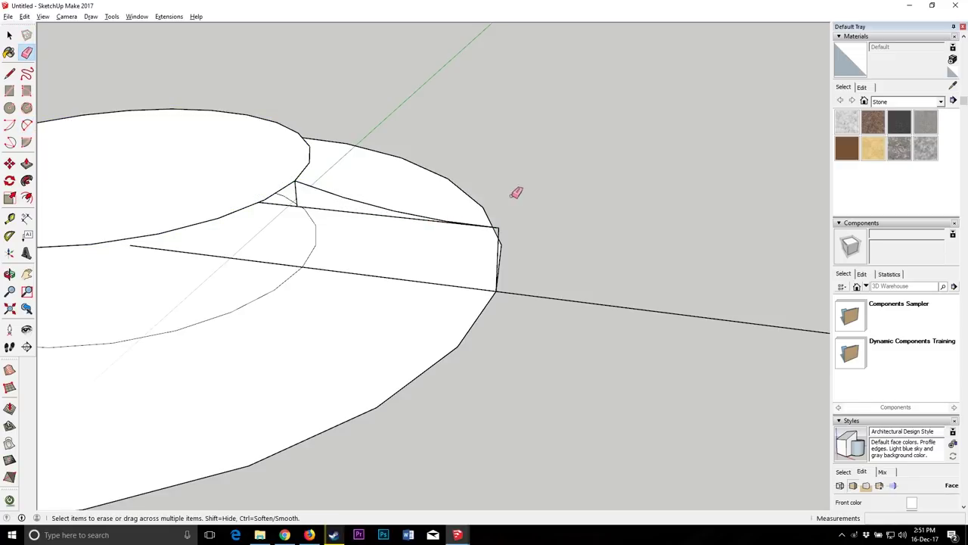
Step: Close the inner side of the curved profile with a line down to the base line and erase the leftover guide lines
{"action": "key", "text": "l"}
{"action": "left_click", "coordinate": [295, 183]}
{"action": "left_click", "coordinate": [302, 266]}
{"action": "left_click", "coordinate": [26, 53]}
{"action": "scroll", "coordinate": [388, 242], "scroll_direction": "down", "scroll_amount": 5}
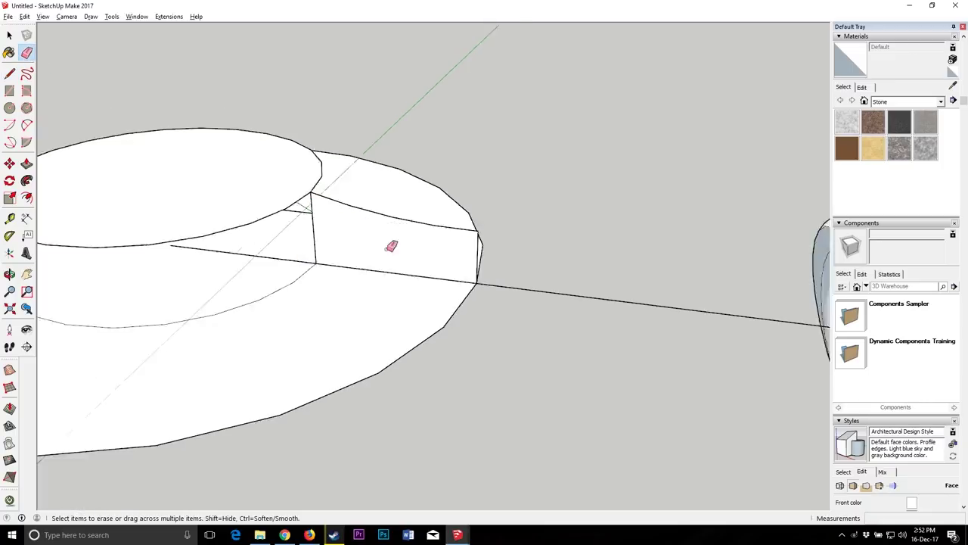
{"action": "left_click_drag", "start_coordinate": [306, 220], "coordinate": [319, 246]}
Step: Delete the raised disc, the remaining construction line and the flat disc face around the curved profile
{"action": "left_click", "coordinate": [9, 273]}
{"action": "left_click_drag", "start_coordinate": [348, 325], "coordinate": [486, 233]}
{"action": "left_click", "coordinate": [26, 53]}
{"action": "left_click", "coordinate": [501, 251]}
{"action": "left_click", "coordinate": [9, 34]}
{"action": "left_click", "coordinate": [346, 290]}
{"action": "key", "text": "Delete"}
Step: Sweep the profile around the outer circle with Follow Me and close the central hole with a line across its upper edge
{"action": "left_click", "coordinate": [27, 181]}
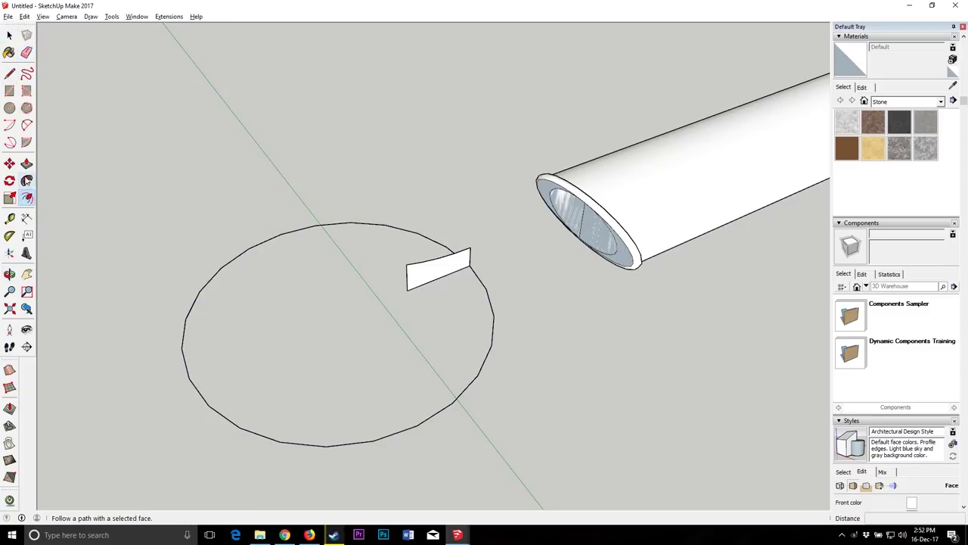
{"action": "mouse_move", "coordinate": [459, 272]}
{"action": "left_mouse_down"}
{"action": "mouse_move", "coordinate": [424, 242]}
{"action": "mouse_move", "coordinate": [249, 257]}
{"action": "mouse_move", "coordinate": [277, 439]}
{"action": "mouse_move", "coordinate": [479, 281]}
{"action": "mouse_move", "coordinate": [475, 270]}
{"action": "left_mouse_up"}
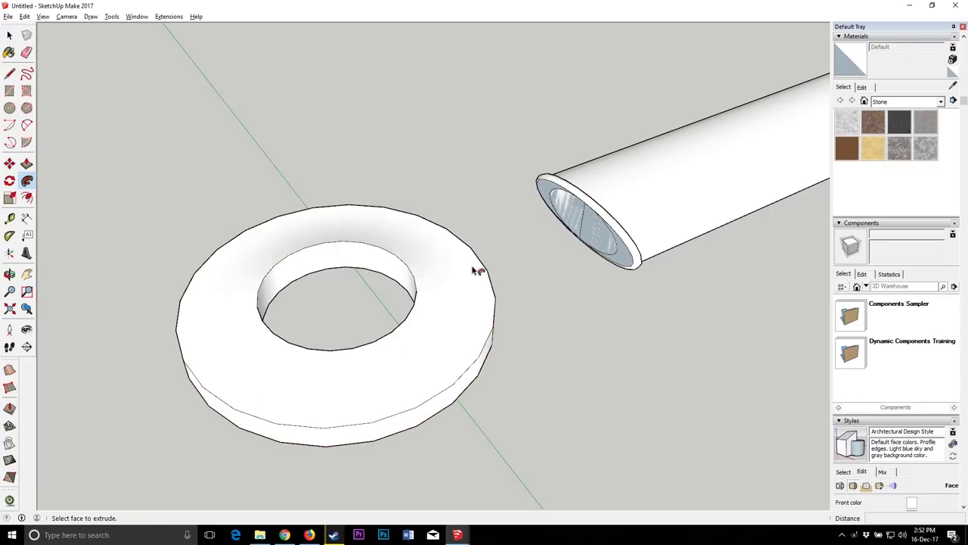
{"action": "left_click", "coordinate": [305, 246]}
{"action": "left_click", "coordinate": [373, 342]}
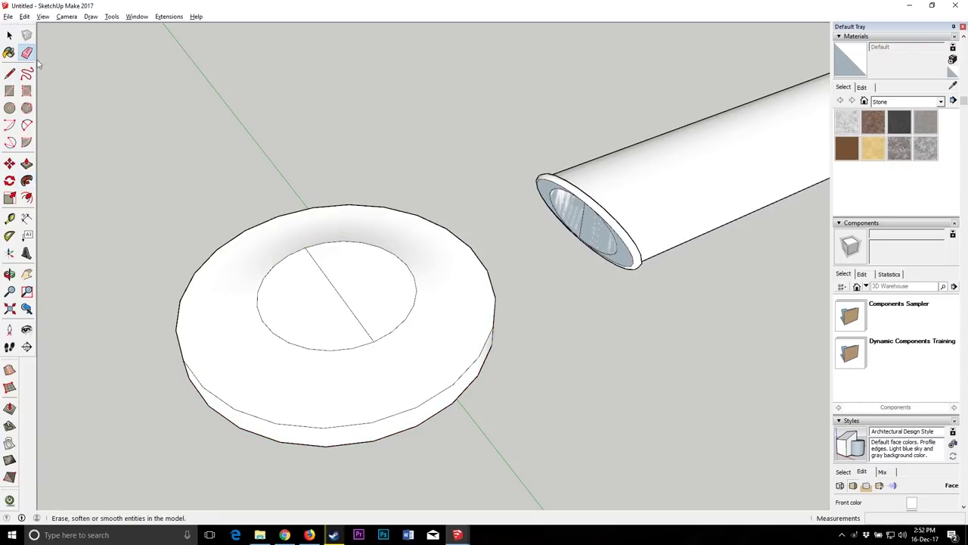
Step: Move the round central top face of the pommel disc straight up along the blue axis
{"action": "left_click", "coordinate": [9, 274]}
{"action": "left_click_drag", "start_coordinate": [492, 227], "coordinate": [325, 298]}
{"action": "left_click", "coordinate": [9, 35]}
{"action": "left_click", "coordinate": [317, 310]}
{"action": "left_click", "coordinate": [9, 164]}
{"action": "left_click", "coordinate": [133, 211]}
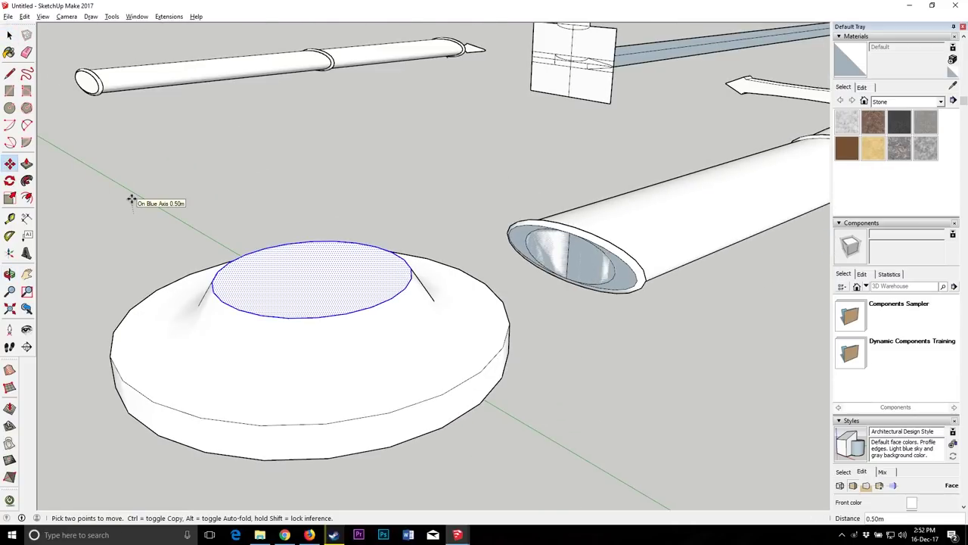
{"action": "key", "text": "Return"}
Step: Select the whole pommel half and copy it about 2.28 m straight down
{"action": "left_click", "coordinate": [9, 274]}
{"action": "left_click_drag", "start_coordinate": [363, 356], "coordinate": [612, 235]}
{"action": "left_click_drag", "start_coordinate": [554, 361], "coordinate": [303, 285]}
{"action": "triple_click", "coordinate": [310, 341]}
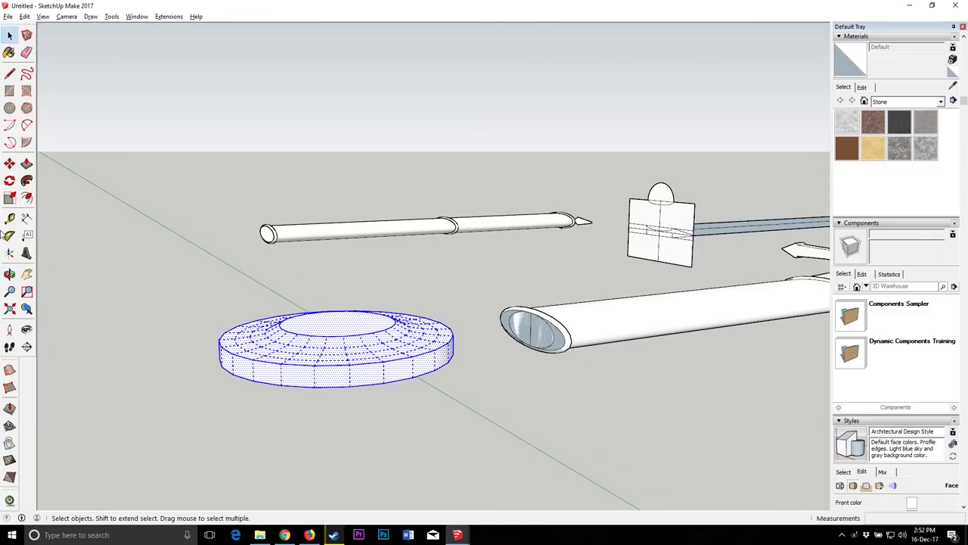
{"action": "left_click", "coordinate": [9, 167]}
{"action": "key", "text": "ctrl"}
{"action": "left_click", "coordinate": [351, 386]}
{"action": "left_click", "coordinate": [354, 483]}
Step: Flip the copied pommel half upside down along the blue axis
{"action": "right_click", "coordinate": [357, 443]}
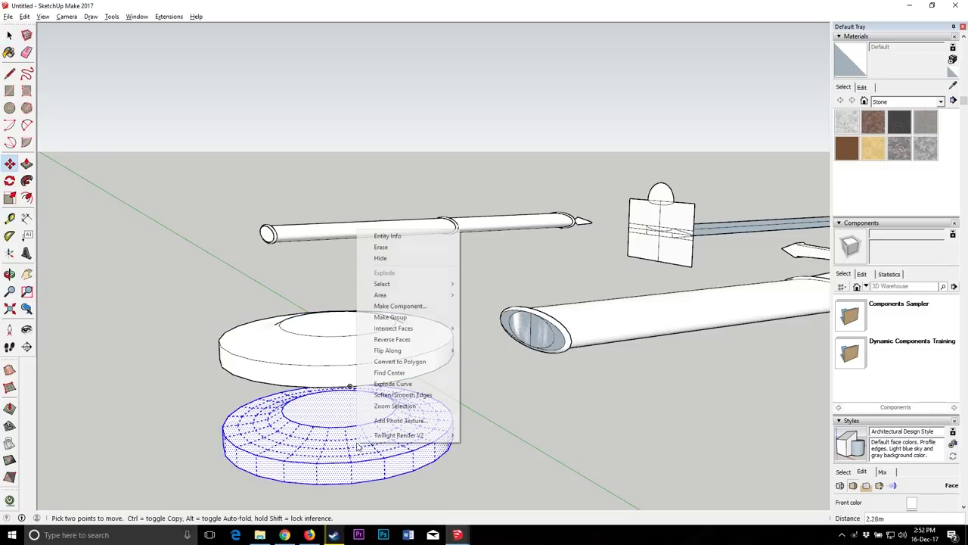
{"action": "mouse_move", "coordinate": [413, 350]}
{"action": "left_click", "coordinate": [495, 372]}
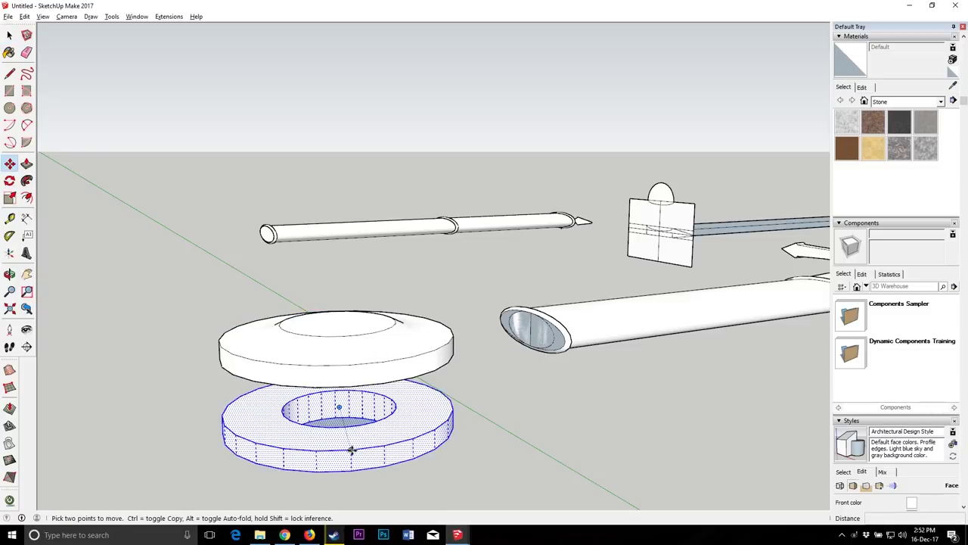
Step: Move the flipped half up against the underside of the original half and delete the seam edges between them
{"action": "left_click", "coordinate": [352, 449]}
{"action": "left_click", "coordinate": [9, 274]}
{"action": "left_click_drag", "start_coordinate": [250, 318], "coordinate": [209, 303]}
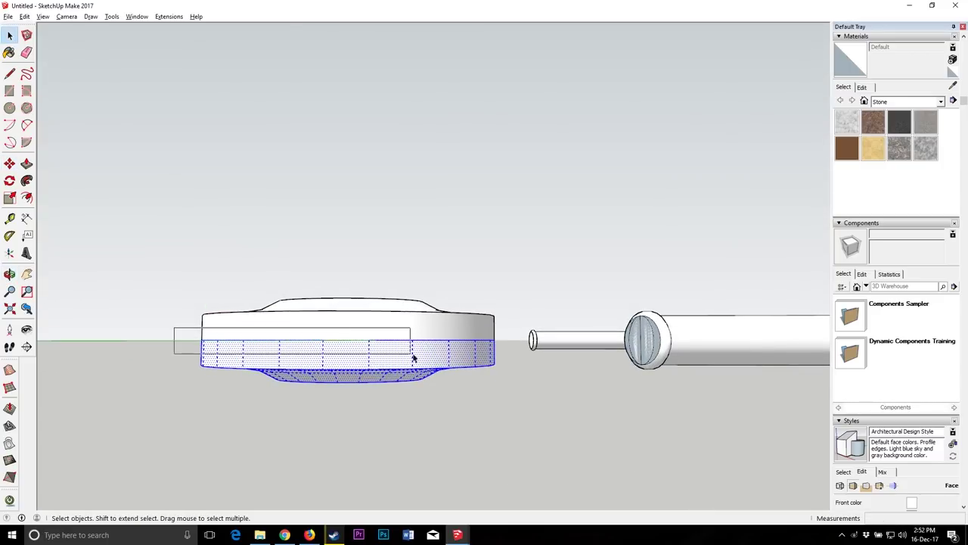
{"action": "left_click", "coordinate": [513, 355]}
Step: Select the complete double-sided pommel and make it a group
{"action": "left_click", "coordinate": [9, 275]}
{"action": "left_click_drag", "start_coordinate": [227, 318], "coordinate": [389, 478]}
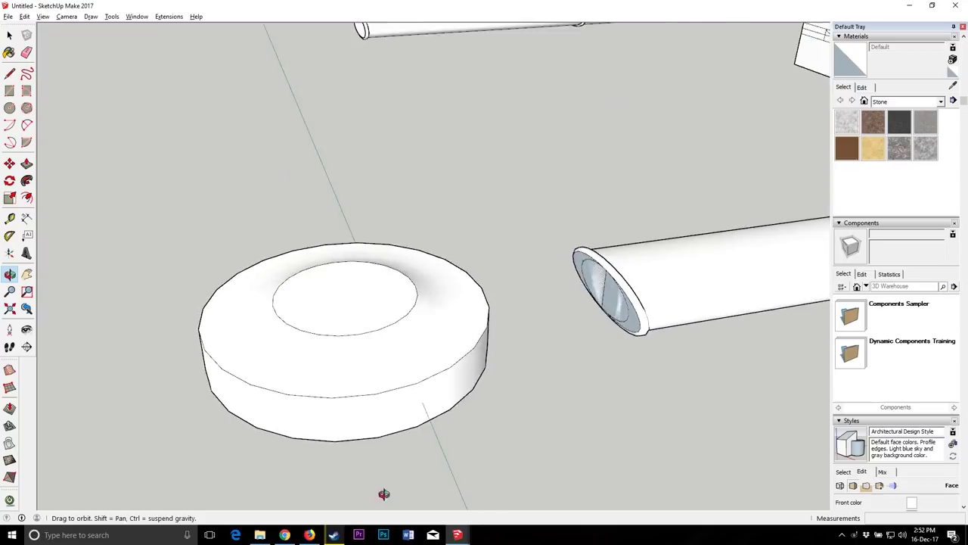
{"action": "scroll", "coordinate": [390, 478], "scroll_direction": "down", "scroll_amount": 4}
{"action": "triple_click", "coordinate": [353, 338]}
{"action": "right_click", "coordinate": [373, 356]}
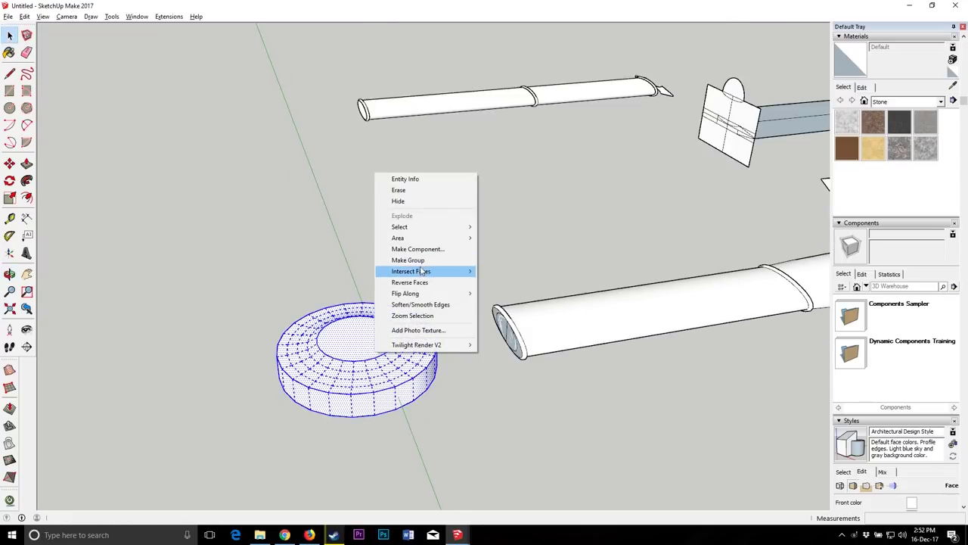
{"action": "left_click", "coordinate": [416, 260]}
Step: Open the handle group, close the hole in its lower end and erase the leftover inner edges
{"action": "scroll", "coordinate": [424, 303], "scroll_direction": "up", "scroll_amount": 4}
{"action": "scroll", "coordinate": [616, 342], "scroll_direction": "up", "scroll_amount": 3}
{"action": "left_click", "coordinate": [614, 345]}
{"action": "double_click", "coordinate": [614, 329]}
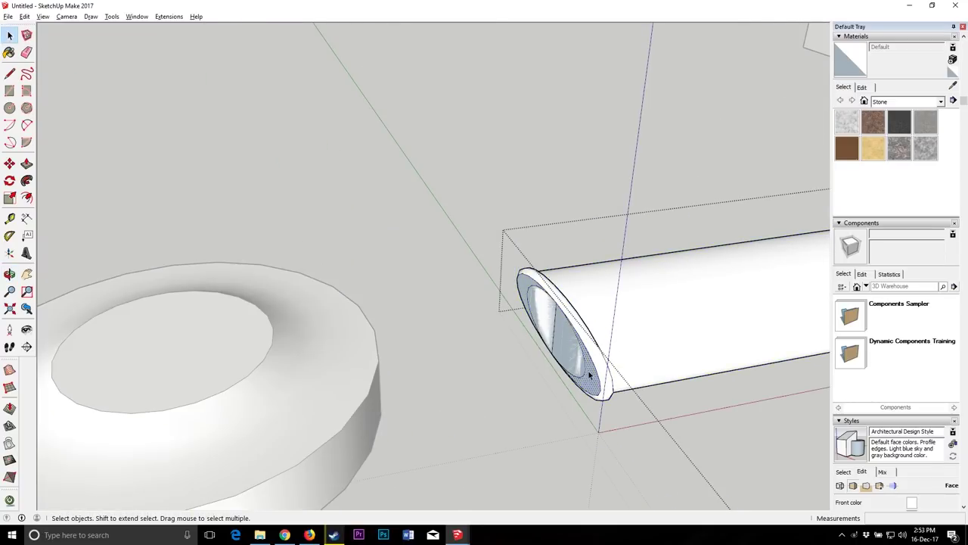
{"action": "scroll", "coordinate": [535, 291], "scroll_direction": "up", "scroll_amount": 3}
{"action": "mouse_move", "coordinate": [610, 374]}
{"action": "left_mouse_down"}
{"action": "mouse_move", "coordinate": [698, 400]}
{"action": "mouse_move", "coordinate": [619, 344]}
{"action": "left_mouse_up"}
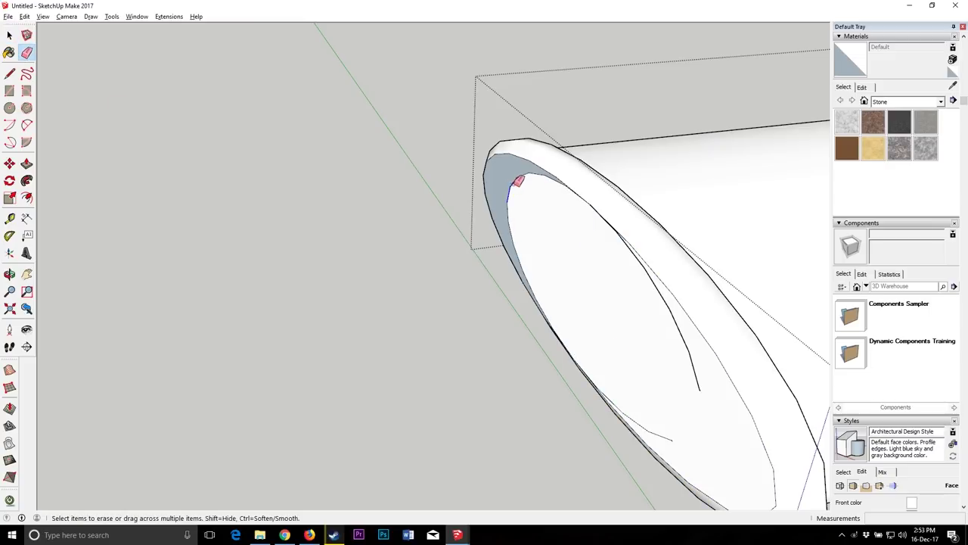
{"action": "left_click", "coordinate": [517, 181]}
Step: Push/pull the handle's lower end face about 1.22 m outward past the ring and leave the group
{"action": "left_click", "coordinate": [32, 166]}
{"action": "scroll", "coordinate": [499, 185], "scroll_direction": "down", "scroll_amount": 3}
{"action": "left_click_drag", "start_coordinate": [499, 185], "coordinate": [427, 206]}
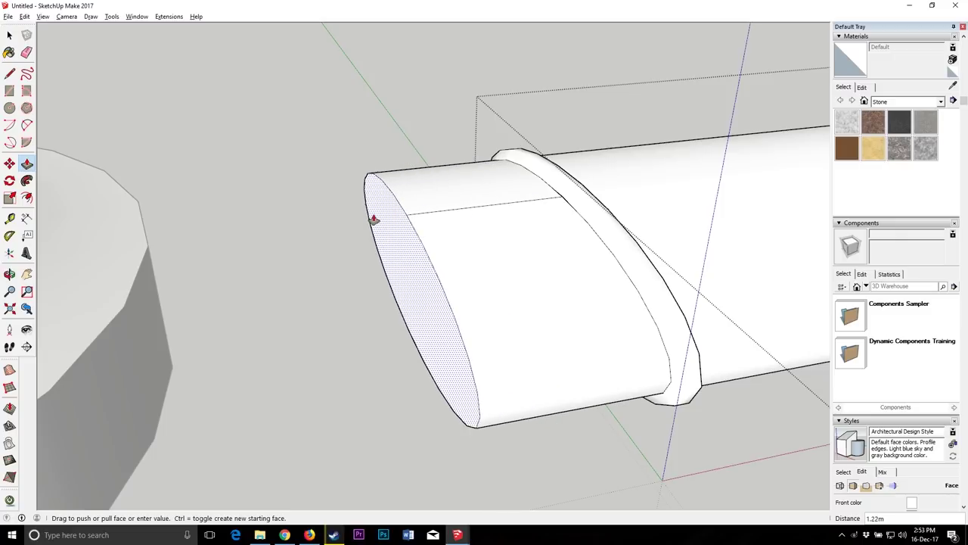
{"action": "key", "text": "Return"}
{"action": "scroll", "coordinate": [484, 226], "scroll_direction": "down", "scroll_amount": 4}
{"action": "left_click", "coordinate": [10, 35]}
{"action": "left_click", "coordinate": [249, 151]}
Step: Move the pommel group onto the handle's extended lower end, entering 3 m for the final move
{"action": "scroll", "coordinate": [302, 231], "scroll_direction": "down", "scroll_amount": 3}
{"action": "left_click", "coordinate": [278, 246]}
{"action": "left_click", "coordinate": [9, 163]}
{"action": "left_click", "coordinate": [400, 439]}
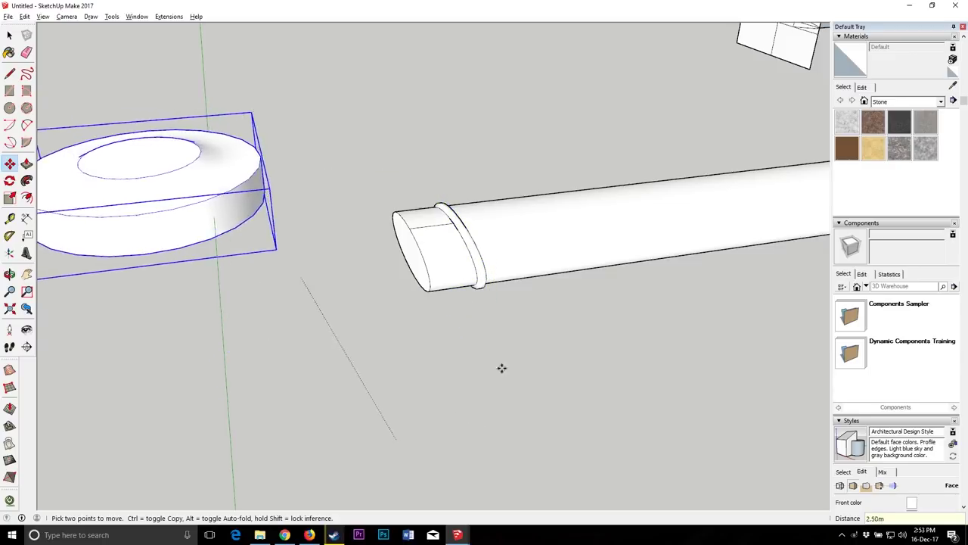
{"action": "left_click", "coordinate": [574, 408]}
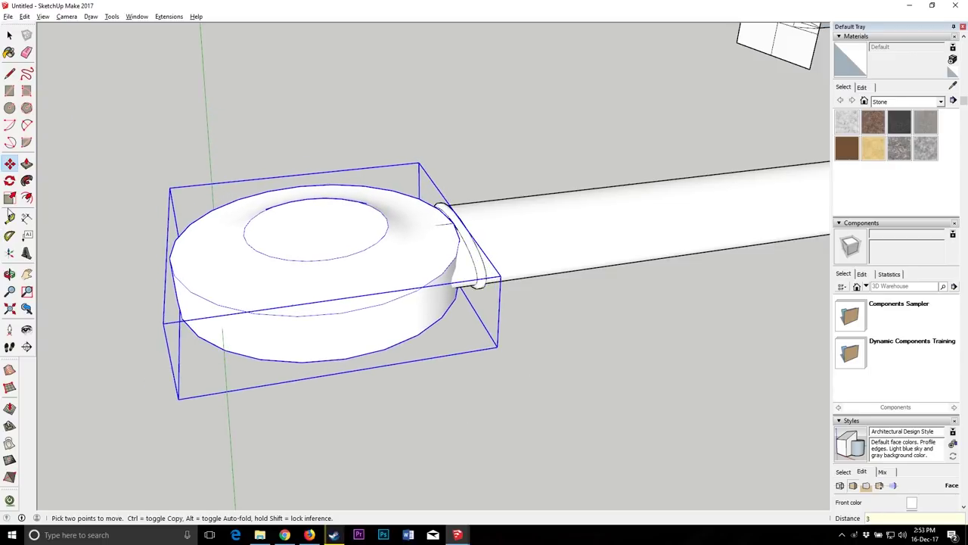
Step: Examine the pommel's position and the handle's length against the whole sword
{"action": "left_click", "coordinate": [9, 274]}
{"action": "left_click_drag", "start_coordinate": [477, 281], "coordinate": [480, 305]}
{"action": "scroll", "coordinate": [428, 227], "scroll_direction": "down", "scroll_amount": 7}
{"action": "left_click_drag", "start_coordinate": [429, 227], "coordinate": [416, 265]}
{"action": "left_click", "coordinate": [10, 35]}
{"action": "left_click", "coordinate": [341, 360]}
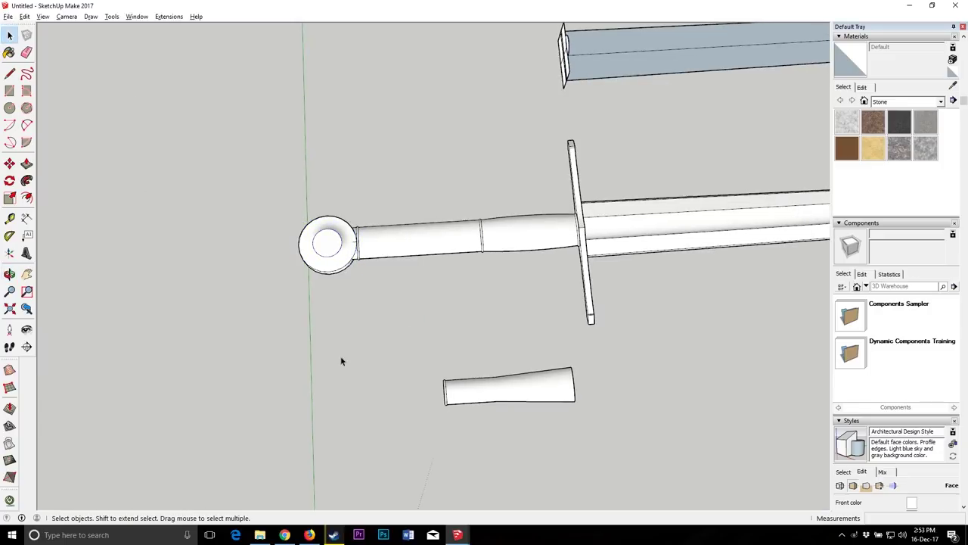
{"action": "scroll", "coordinate": [340, 257], "scroll_direction": "down", "scroll_amount": 4}
{"action": "scroll", "coordinate": [506, 320], "scroll_direction": "up", "scroll_amount": 2}
{"action": "scroll", "coordinate": [434, 338], "scroll_direction": "down", "scroll_amount": 2}
{"action": "scroll", "coordinate": [238, 290], "scroll_direction": "up", "scroll_amount": 3}
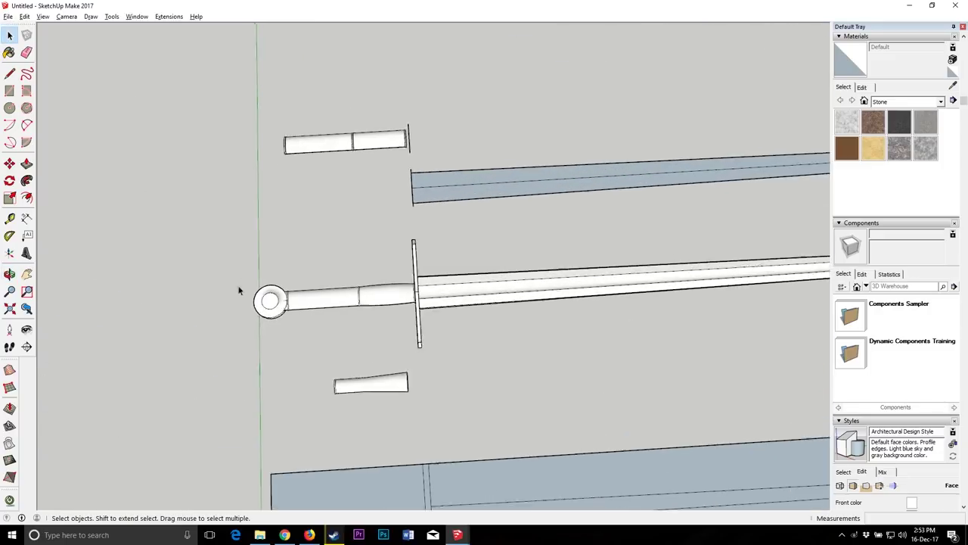
{"action": "scroll", "coordinate": [238, 291], "scroll_direction": "up", "scroll_amount": 2}
Step: Inside the handle group, move the lower end ring and its extension 3 m toward the crossguard to shorten the grip
{"action": "double_click", "coordinate": [358, 298]}
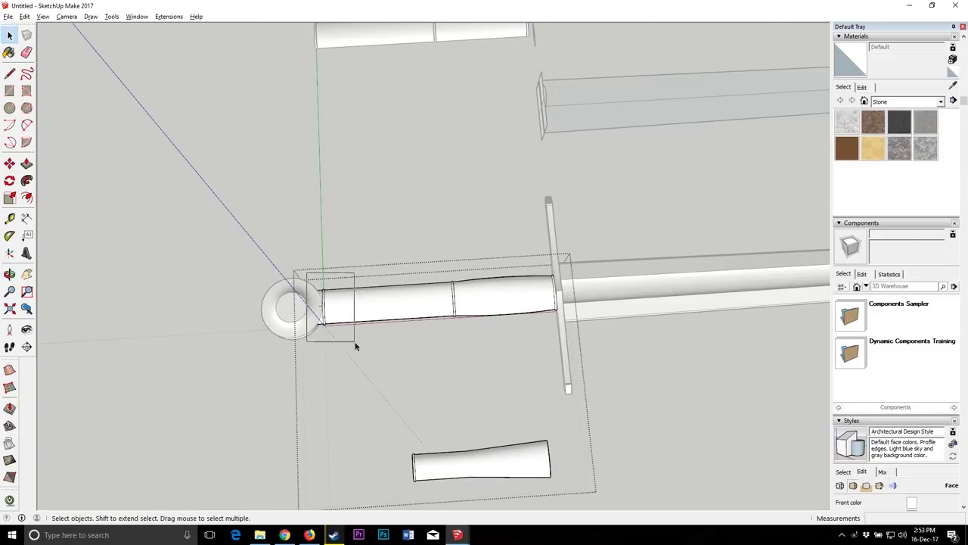
{"action": "left_click", "coordinate": [10, 166]}
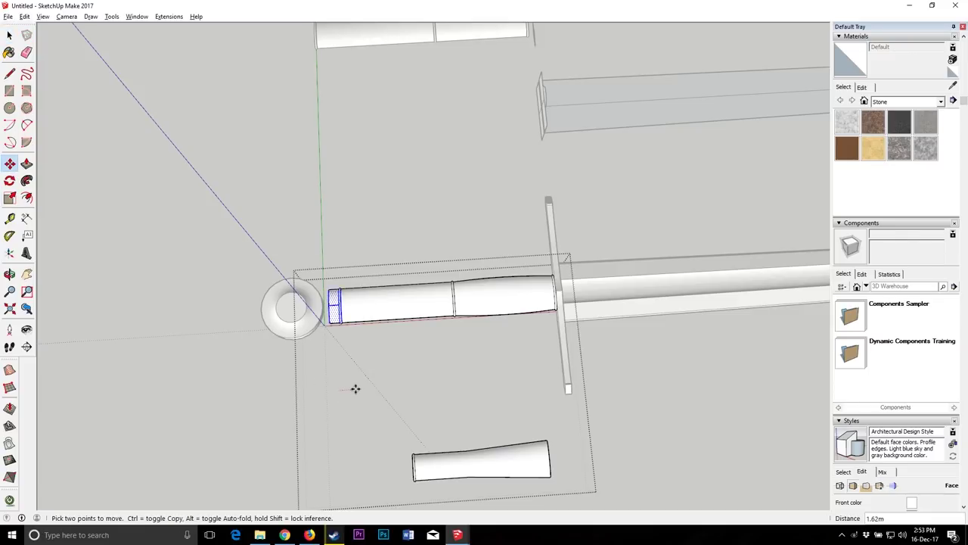
{"action": "left_click", "coordinate": [364, 388]}
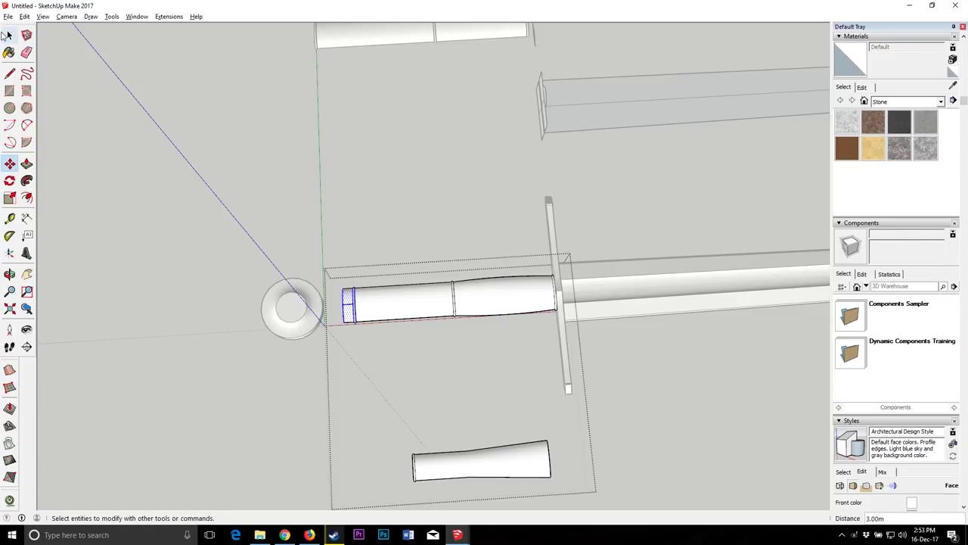
Step: Move the pommel along the red axis against the shortened handle's lower end
{"action": "left_click", "coordinate": [7, 36]}
{"action": "left_click", "coordinate": [302, 310]}
{"action": "left_click", "coordinate": [10, 163]}
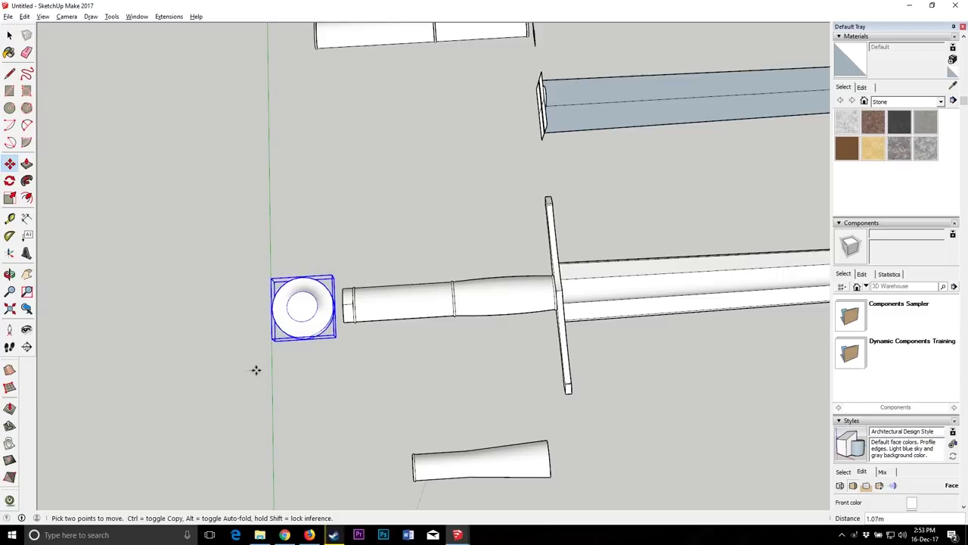
{"action": "left_click", "coordinate": [265, 370]}
{"action": "scroll", "coordinate": [356, 282], "scroll_direction": "down", "scroll_amount": 5}
{"action": "left_click", "coordinate": [10, 36]}
{"action": "left_click", "coordinate": [57, 347]}
Step: Open the crossguard group and move its ends outward along the green axis to lengthen the arms
{"action": "left_click", "coordinate": [9, 274]}
{"action": "left_click_drag", "start_coordinate": [529, 363], "coordinate": [375, 317]}
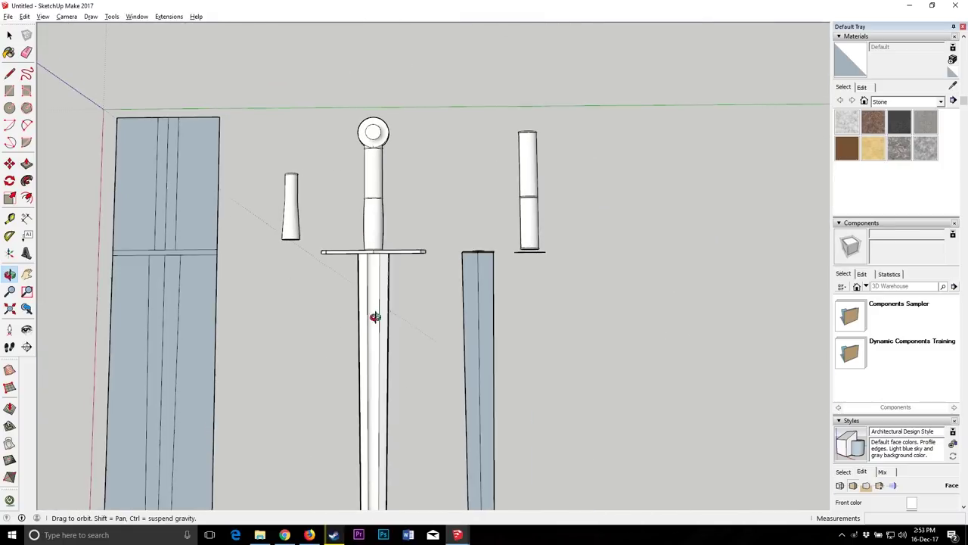
{"action": "left_click", "coordinate": [9, 36]}
{"action": "scroll", "coordinate": [330, 280], "scroll_direction": "up", "scroll_amount": 5}
{"action": "double_click", "coordinate": [463, 166]}
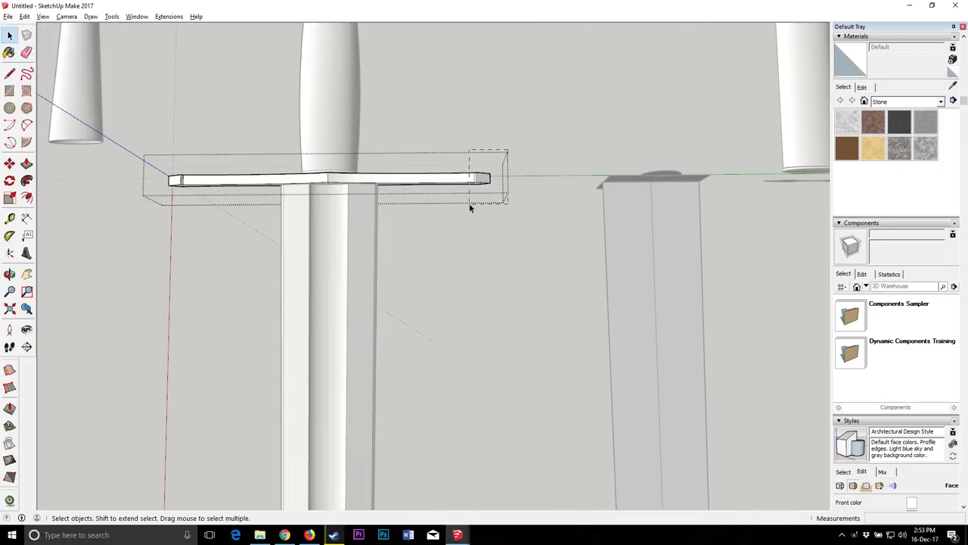
{"action": "left_click", "coordinate": [9, 163]}
{"action": "left_click", "coordinate": [483, 276]}
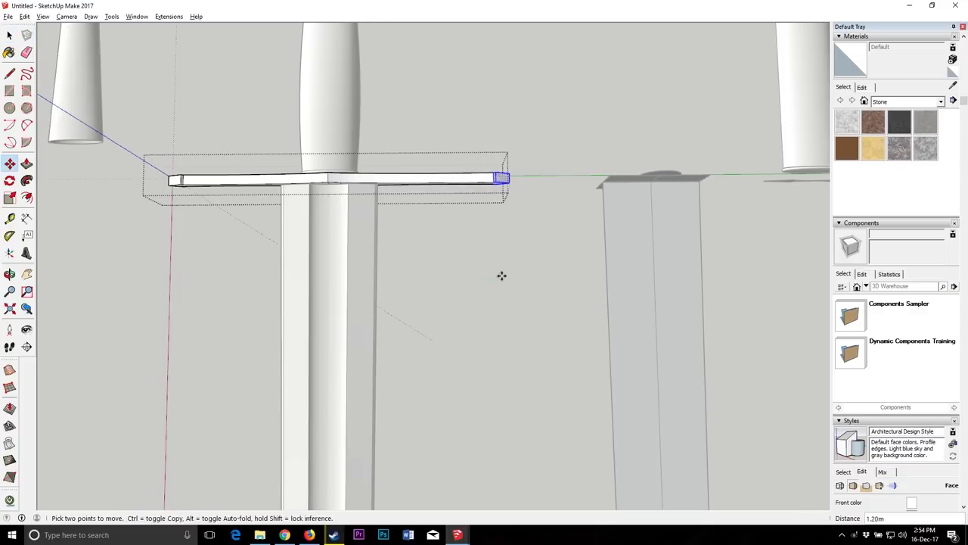
{"action": "key", "text": "Return"}
{"action": "key", "text": "space"}
{"action": "key", "text": "m"}
{"action": "key", "text": "space"}
Step: Move the crossguard end nearest the spare blade a further 1 m outward along the green axis
{"action": "scroll", "coordinate": [393, 227], "scroll_direction": "down", "scroll_amount": 6}
{"action": "scroll", "coordinate": [389, 152], "scroll_direction": "down", "scroll_amount": 2}
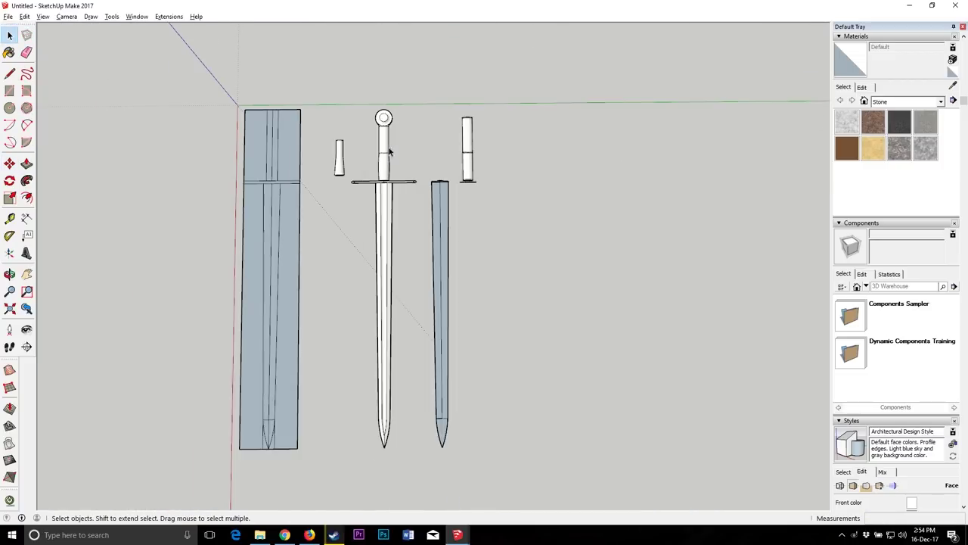
{"action": "left_click", "coordinate": [9, 274]}
{"action": "left_click_drag", "start_coordinate": [454, 318], "coordinate": [378, 214]}
{"action": "key", "text": "space"}
{"action": "scroll", "coordinate": [378, 214], "scroll_direction": "up", "scroll_amount": 3}
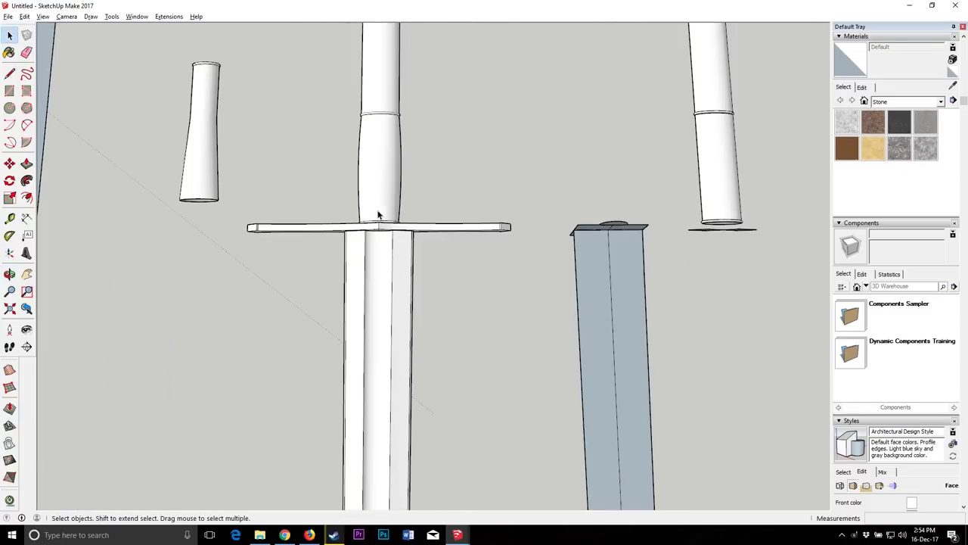
{"action": "left_click", "coordinate": [497, 231]}
{"action": "left_click", "coordinate": [6, 162]}
{"action": "left_click", "coordinate": [473, 303]}
{"action": "type", "text": "1"}
{"action": "key", "text": "Return"}
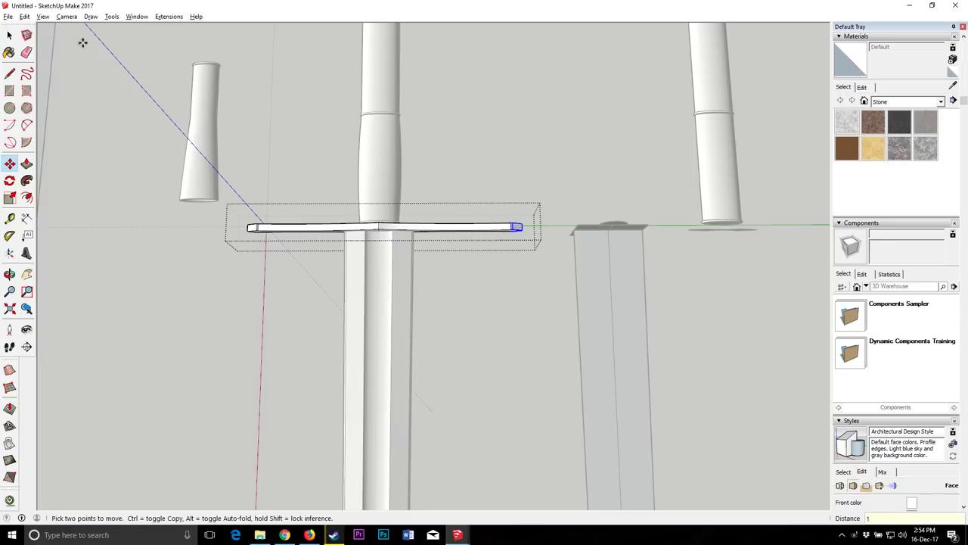
Step: Move the crossguard's opposite end outward by the same distance and leave the group
{"action": "left_click", "coordinate": [9, 35]}
{"action": "left_click", "coordinate": [234, 299]}
{"action": "double_click", "coordinate": [267, 227]}
{"action": "left_click_drag", "start_coordinate": [231, 203], "coordinate": [280, 263]}
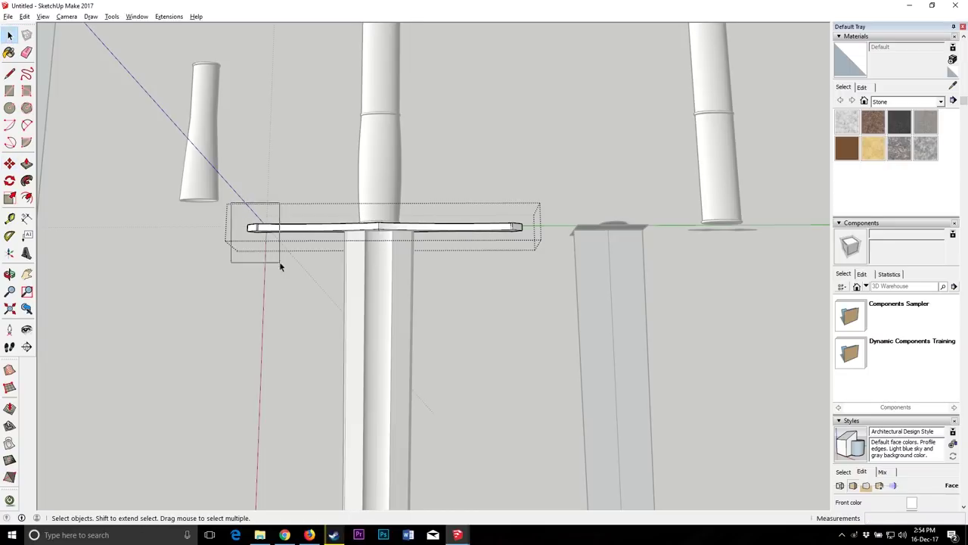
{"action": "left_click", "coordinate": [10, 163]}
{"action": "left_click", "coordinate": [313, 297]}
{"action": "key", "text": "Return"}
{"action": "scroll", "coordinate": [279, 298], "scroll_direction": "down", "scroll_amount": 3}
{"action": "left_click", "coordinate": [9, 35]}
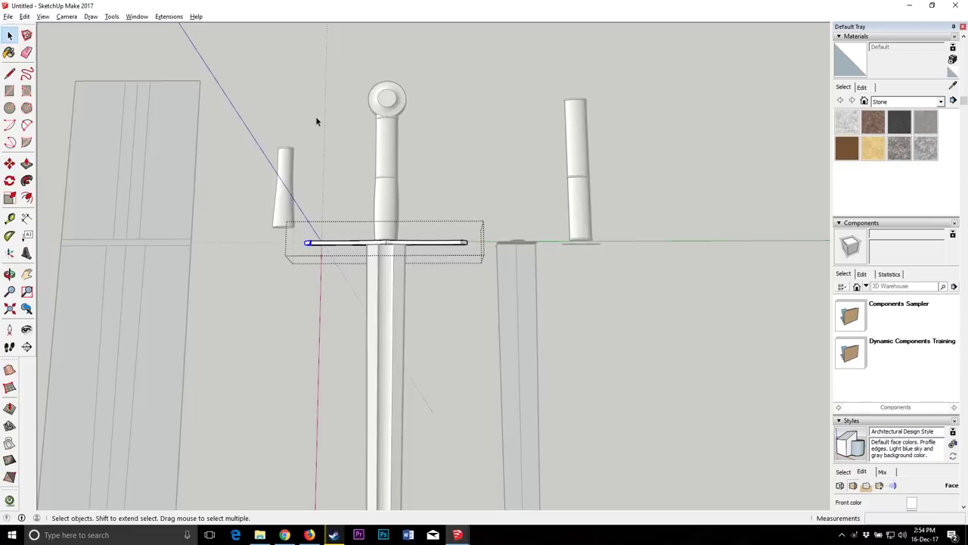
{"action": "left_click", "coordinate": [316, 116]}
Step: Inspect the blade, crossguard and handle of the assembled sword from several angles
{"action": "scroll", "coordinate": [404, 141], "scroll_direction": "down", "scroll_amount": 5}
{"action": "scroll", "coordinate": [260, 216], "scroll_direction": "down", "scroll_amount": 3}
{"action": "left_click", "coordinate": [10, 275]}
{"action": "left_click_drag", "start_coordinate": [333, 279], "coordinate": [445, 162]}
{"action": "scroll", "coordinate": [395, 260], "scroll_direction": "up", "scroll_amount": 5}
{"action": "scroll", "coordinate": [443, 249], "scroll_direction": "up", "scroll_amount": 5}
{"action": "left_click_drag", "start_coordinate": [443, 249], "coordinate": [341, 201]}
{"action": "scroll", "coordinate": [439, 383], "scroll_direction": "up", "scroll_amount": 4}
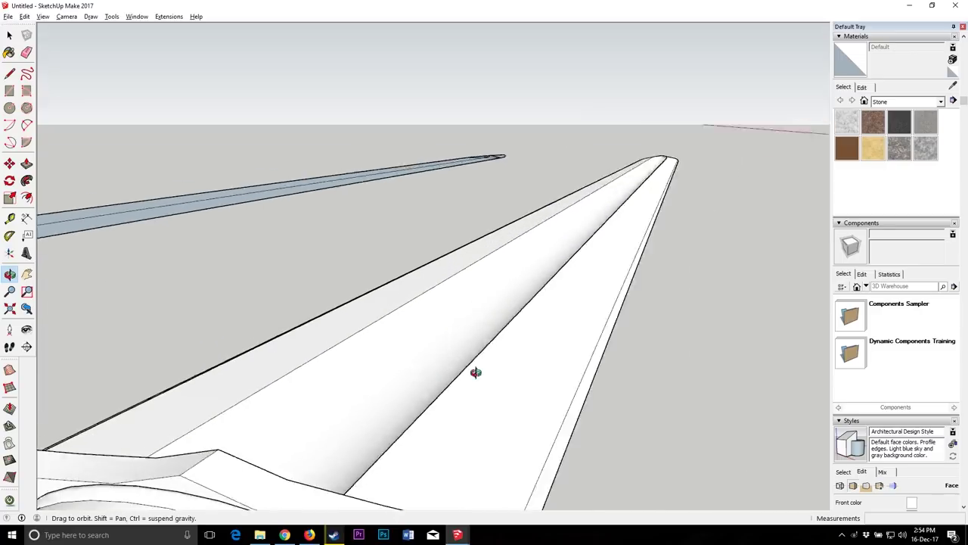
{"action": "left_click_drag", "start_coordinate": [438, 383], "coordinate": [443, 441]}
{"action": "scroll", "coordinate": [443, 441], "scroll_direction": "down", "scroll_amount": 6}
{"action": "left_click_drag", "start_coordinate": [473, 348], "coordinate": [340, 394]}
{"action": "scroll", "coordinate": [345, 363], "scroll_direction": "down", "scroll_amount": 3}
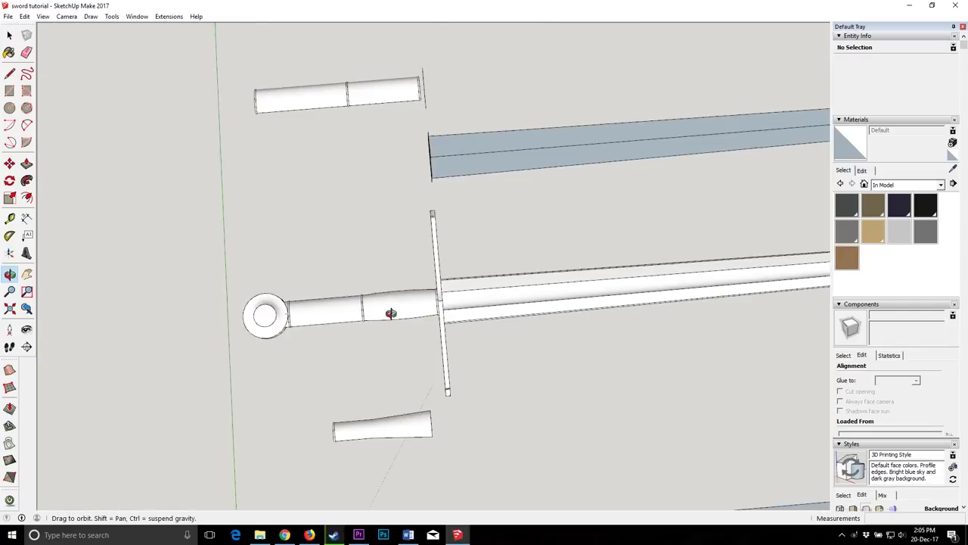
Step: Open the handle group and delete the straight lower grip section between the middle ring and the pommel
{"action": "scroll", "coordinate": [389, 431], "scroll_direction": "up", "scroll_amount": 3}
{"action": "left_click", "coordinate": [8, 35]}
{"action": "left_click", "coordinate": [419, 437]}
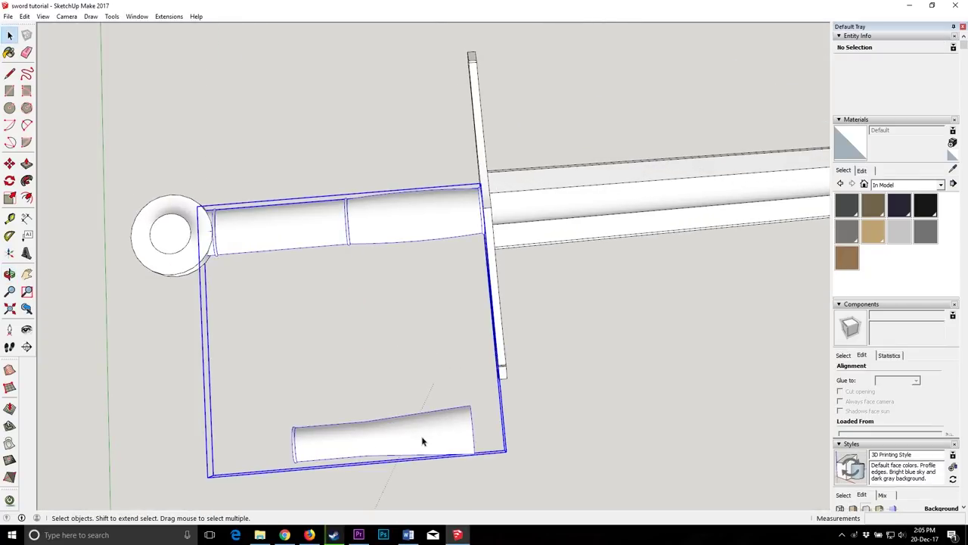
{"action": "double_click", "coordinate": [352, 239]}
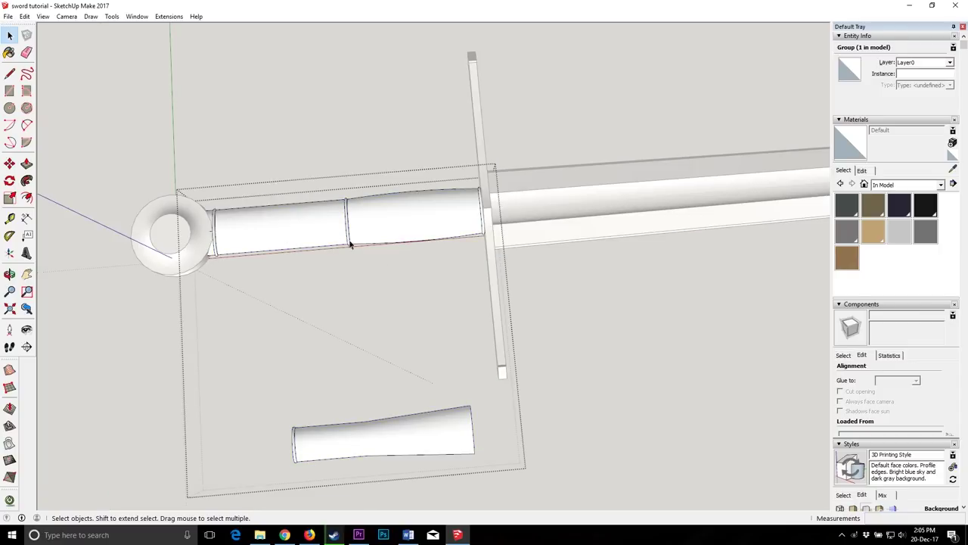
{"action": "key", "text": "Delete"}
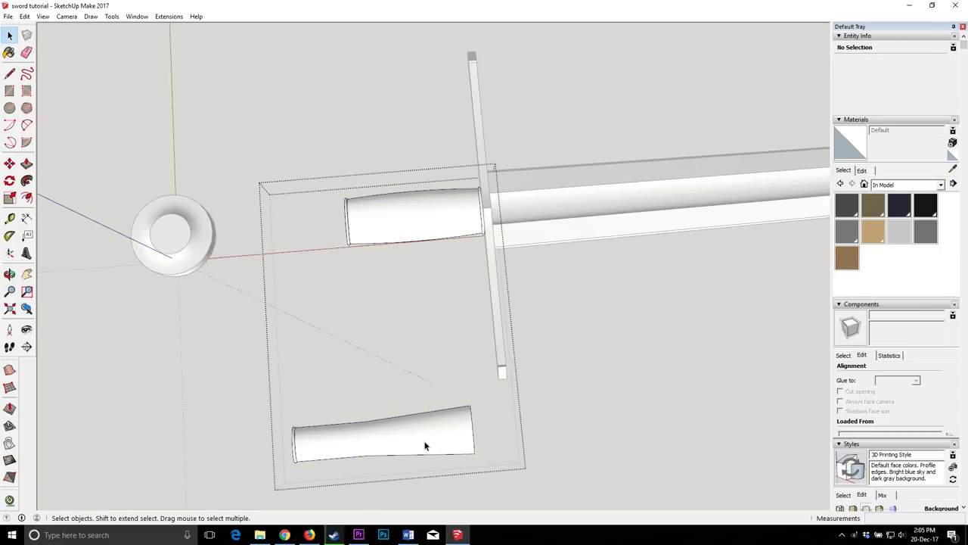
Step: Move the spare tapered grip section into the handle so its wide end meets the middle ring
{"action": "triple_click", "coordinate": [424, 447]}
{"action": "middle_click_drag", "start_coordinate": [425, 446], "coordinate": [569, 330]}
{"action": "left_click", "coordinate": [9, 164]}
{"action": "scroll", "coordinate": [616, 283], "scroll_direction": "down", "scroll_amount": 3}
{"action": "scroll", "coordinate": [341, 292], "scroll_direction": "up", "scroll_amount": 8}
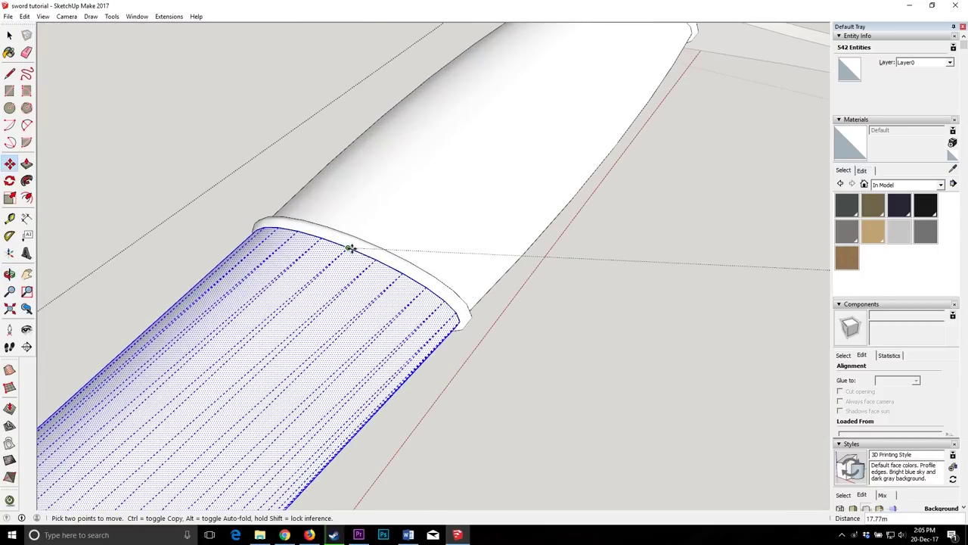
{"action": "left_click", "coordinate": [349, 248]}
{"action": "scroll", "coordinate": [413, 228], "scroll_direction": "down", "scroll_amount": 4}
{"action": "left_click", "coordinate": [9, 35]}
{"action": "left_click", "coordinate": [112, 82]}
Step: Examine how the tapered grip section fits between the middle ring and the pommel
{"action": "scroll", "coordinate": [386, 211], "scroll_direction": "down", "scroll_amount": 3}
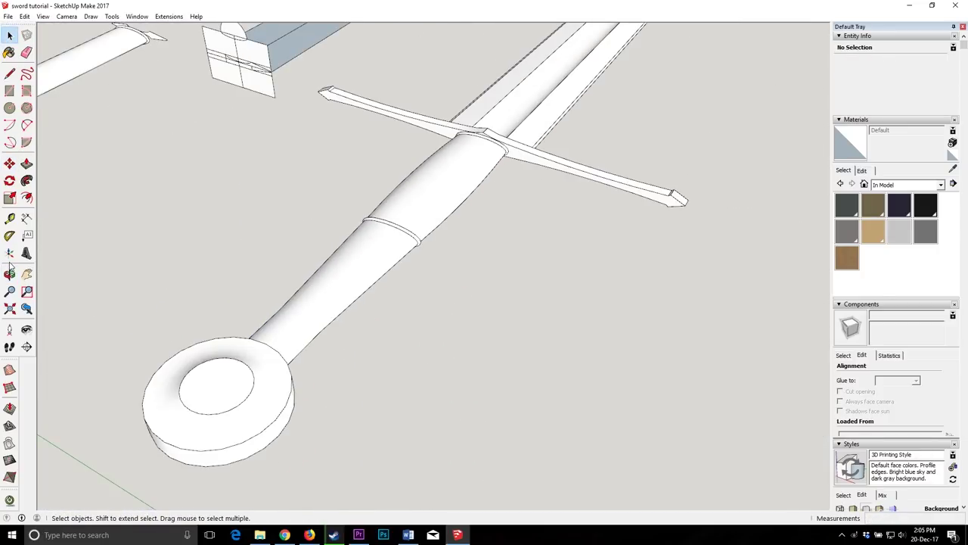
{"action": "left_click", "coordinate": [10, 276]}
{"action": "left_click_drag", "start_coordinate": [363, 257], "coordinate": [266, 396]}
{"action": "scroll", "coordinate": [500, 276], "scroll_direction": "down", "scroll_amount": 6}
{"action": "left_click_drag", "start_coordinate": [500, 277], "coordinate": [426, 294]}
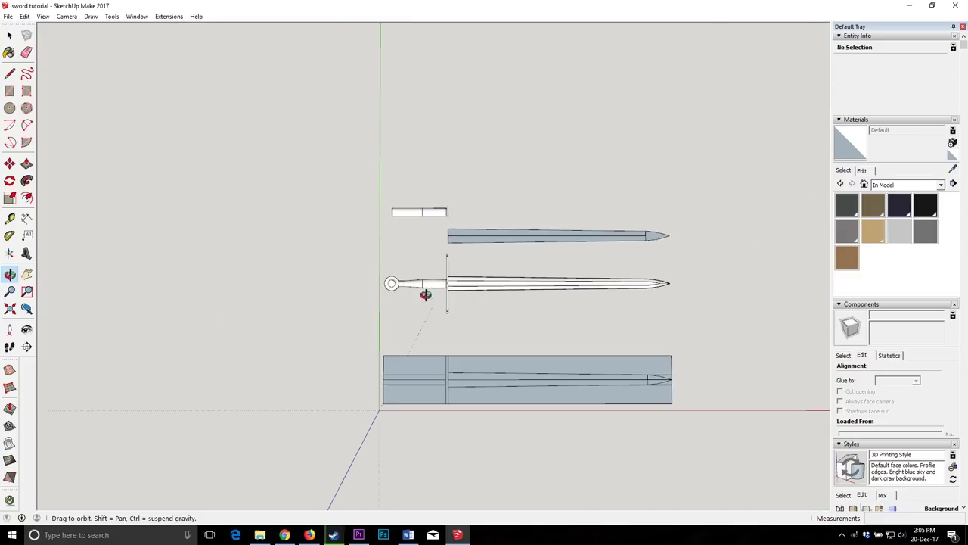
{"action": "scroll", "coordinate": [497, 266], "scroll_direction": "up", "scroll_amount": 3}
{"action": "left_click_drag", "start_coordinate": [496, 266], "coordinate": [311, 349]}
{"action": "scroll", "coordinate": [311, 350], "scroll_direction": "up", "scroll_amount": 3}
Step: Open the handle group, select all its connected geometry and set its edge softening angle to 0 degrees
{"action": "left_click", "coordinate": [8, 40]}
{"action": "double_click", "coordinate": [371, 332]}
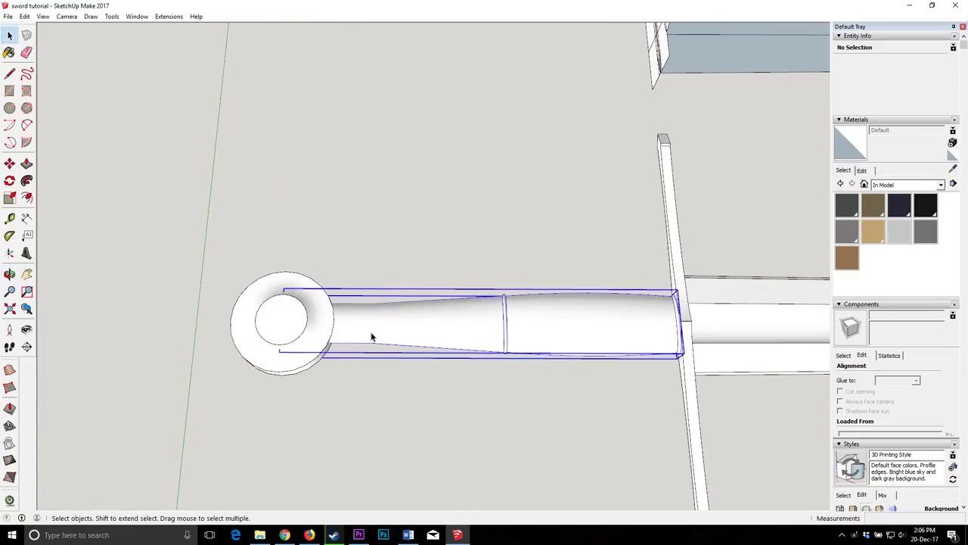
{"action": "left_click_drag", "start_coordinate": [225, 258], "coordinate": [382, 454]}
{"action": "double_click", "coordinate": [385, 322]}
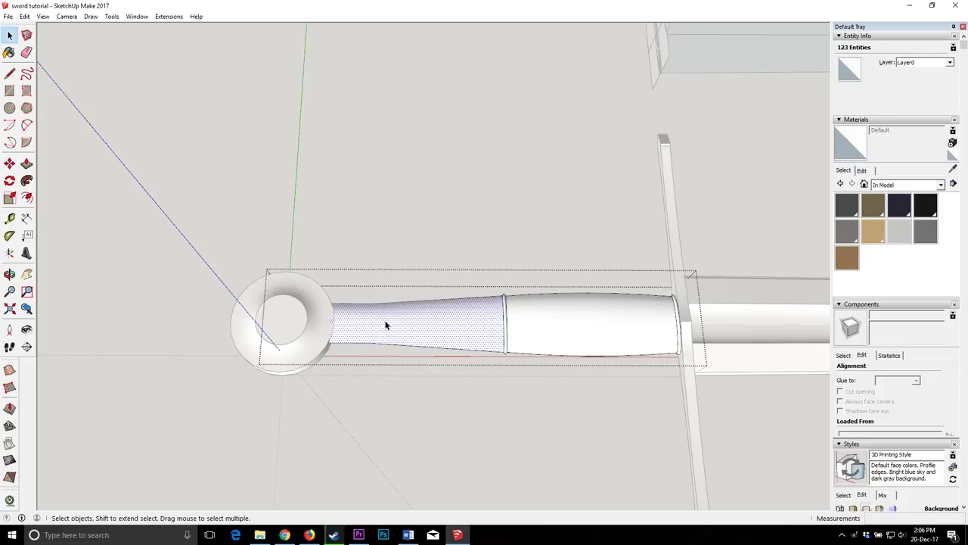
{"action": "triple_click", "coordinate": [386, 323]}
{"action": "right_click", "coordinate": [392, 326]}
{"action": "left_click_drag", "start_coordinate": [963, 46], "coordinate": [962, 277]}
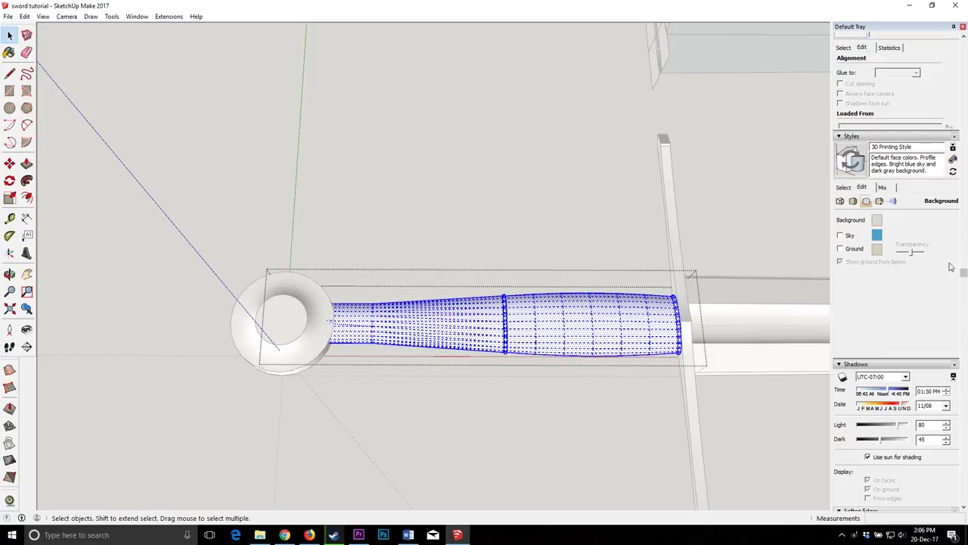
{"action": "scroll", "coordinate": [895, 354], "scroll_direction": "down", "scroll_amount": 3}
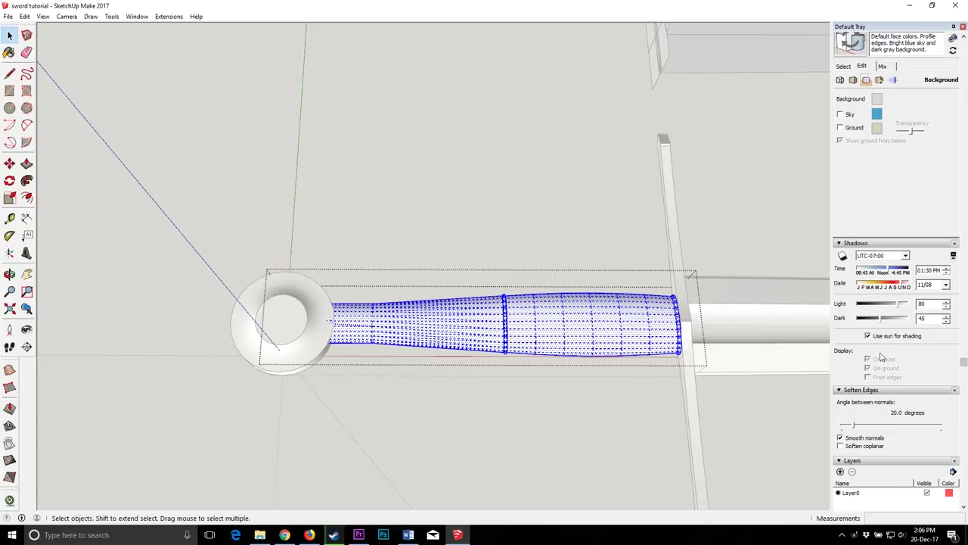
{"action": "left_click_drag", "start_coordinate": [854, 428], "coordinate": [841, 428]}
{"action": "scroll", "coordinate": [373, 327], "scroll_direction": "up", "scroll_amount": 3}
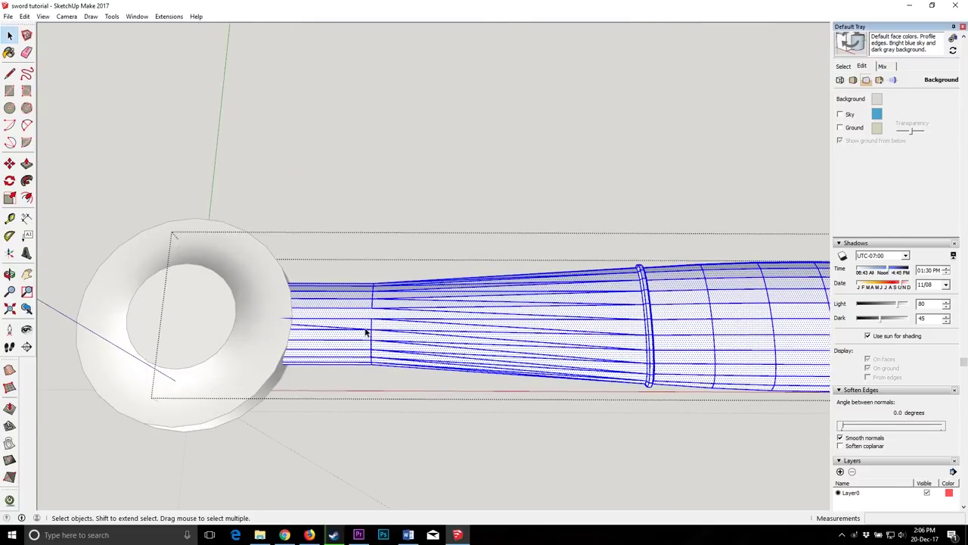
{"action": "scroll", "coordinate": [366, 332], "scroll_direction": "down", "scroll_amount": 2}
Step: Move the narrow straight end of the handle with its end ring along the red axis, out of the pommel
{"action": "left_click", "coordinate": [324, 404]}
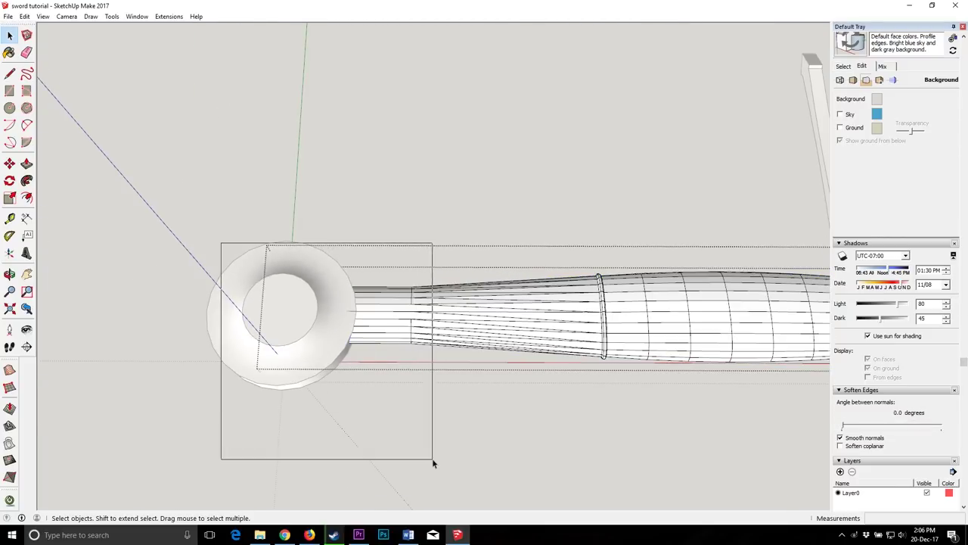
{"action": "left_click_drag", "start_coordinate": [433, 463], "coordinate": [432, 459]}
{"action": "key", "text": "m"}
{"action": "left_click", "coordinate": [400, 403]}
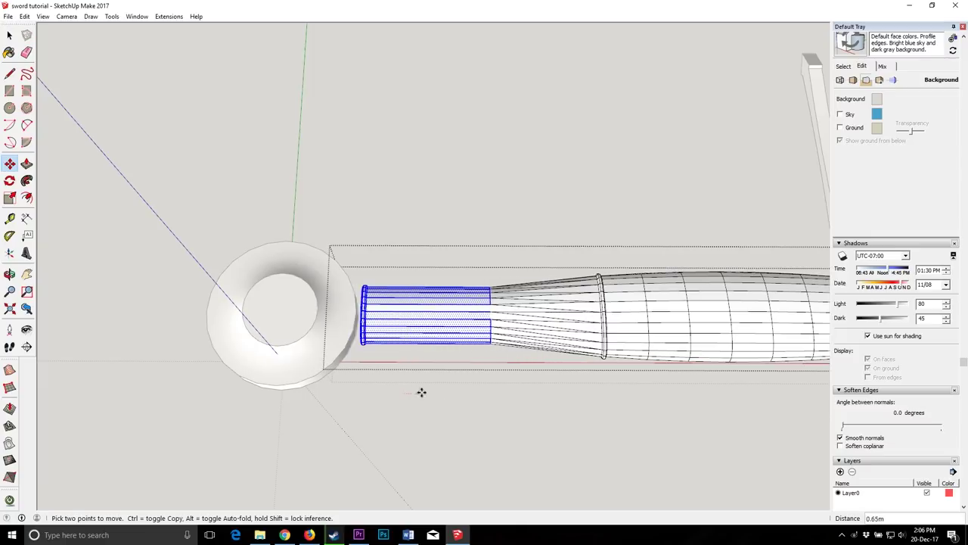
{"action": "scroll", "coordinate": [416, 391], "scroll_direction": "down", "scroll_amount": 2}
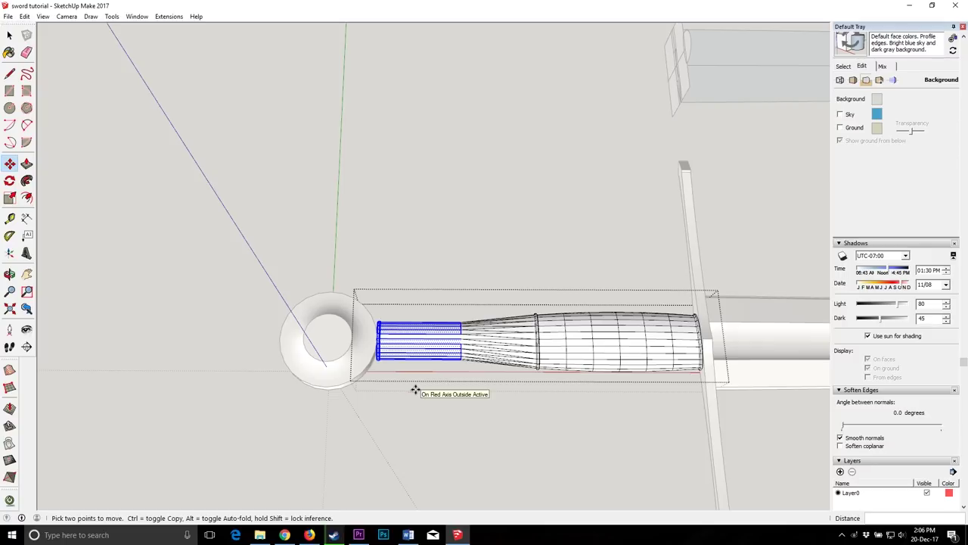
{"action": "scroll", "coordinate": [331, 337], "scroll_direction": "up", "scroll_amount": 4}
{"action": "scroll", "coordinate": [344, 331], "scroll_direction": "down", "scroll_amount": 5}
{"action": "scroll", "coordinate": [480, 348], "scroll_direction": "up", "scroll_amount": 3}
{"action": "scroll", "coordinate": [431, 328], "scroll_direction": "down", "scroll_amount": 3}
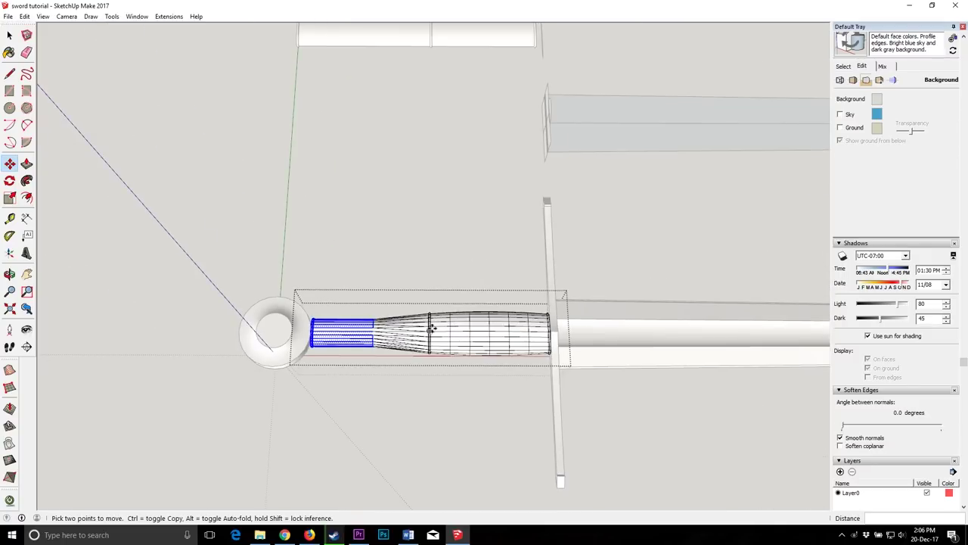
Step: Shorten the upper grip section next to the crossguard by scaling it along the red axis from its middle-ring end
{"action": "left_click", "coordinate": [9, 35]}
{"action": "left_click_drag", "start_coordinate": [485, 368], "coordinate": [559, 404]}
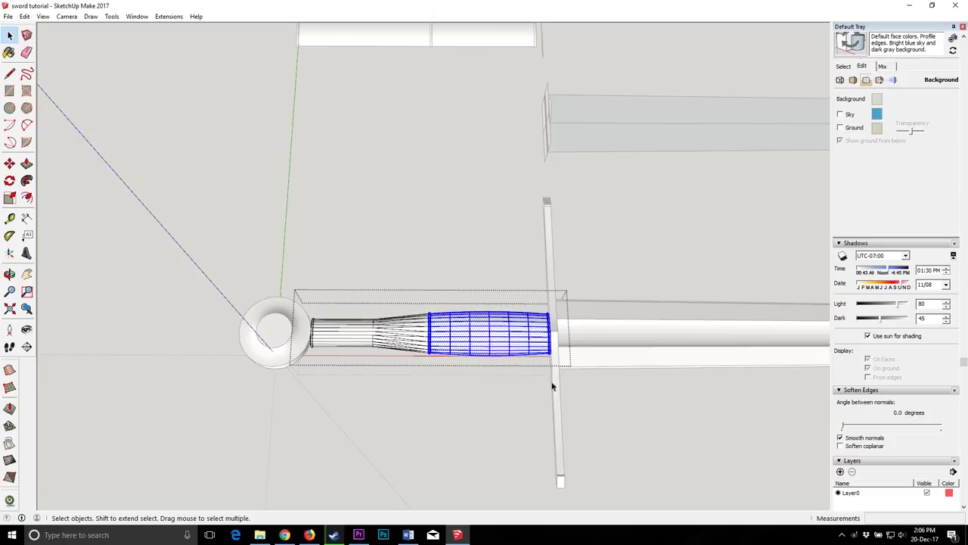
{"action": "scroll", "coordinate": [511, 334], "scroll_direction": "up", "scroll_amount": 1}
{"action": "left_click", "coordinate": [10, 198]}
{"action": "scroll", "coordinate": [461, 339], "scroll_direction": "up", "scroll_amount": 4}
{"action": "left_click_drag", "start_coordinate": [315, 325], "coordinate": [331, 325]}
{"action": "scroll", "coordinate": [416, 310], "scroll_direction": "down", "scroll_amount": 3}
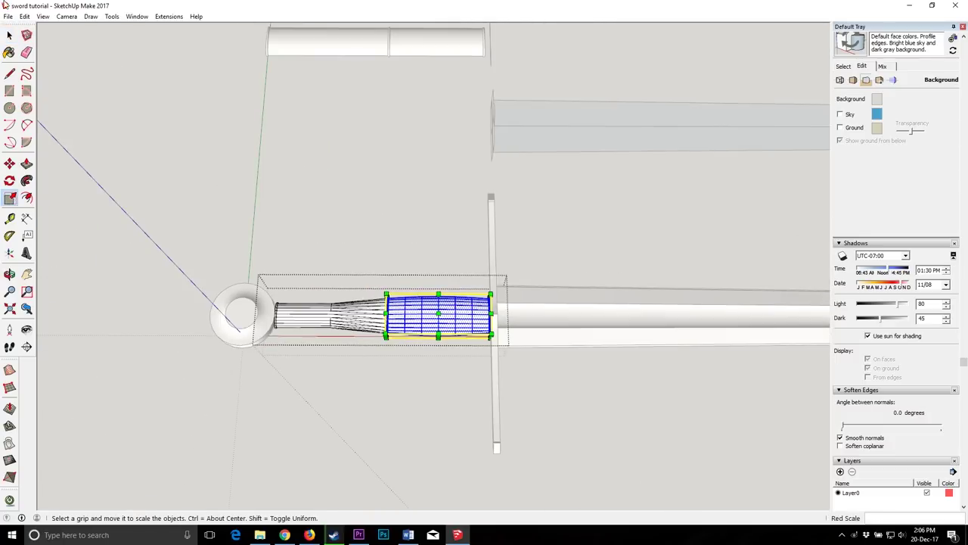
{"action": "key", "text": "space"}
{"action": "scroll", "coordinate": [404, 370], "scroll_direction": "down", "scroll_amount": 3}
Step: Select the whole handle geometry and soften its edges with a 74.9 degree angle between normals
{"action": "left_click", "coordinate": [427, 342]}
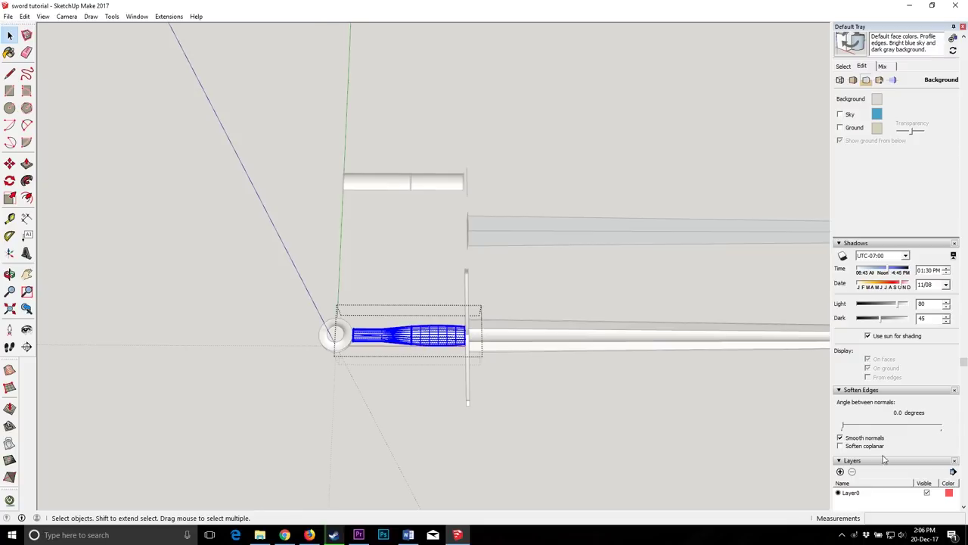
{"action": "left_click", "coordinate": [842, 426]}
{"action": "left_click", "coordinate": [874, 428]}
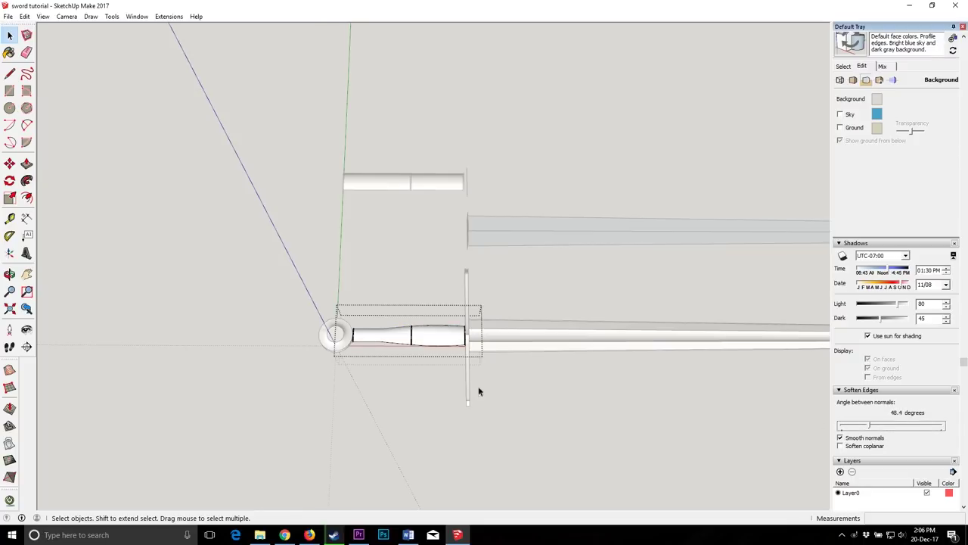
{"action": "scroll", "coordinate": [413, 339], "scroll_direction": "up", "scroll_amount": 5}
{"action": "triple_click", "coordinate": [413, 339]}
{"action": "scroll", "coordinate": [413, 339], "scroll_direction": "up", "scroll_amount": 4}
{"action": "left_click_drag", "start_coordinate": [871, 428], "coordinate": [883, 428]}
{"action": "scroll", "coordinate": [514, 298], "scroll_direction": "down", "scroll_amount": 4}
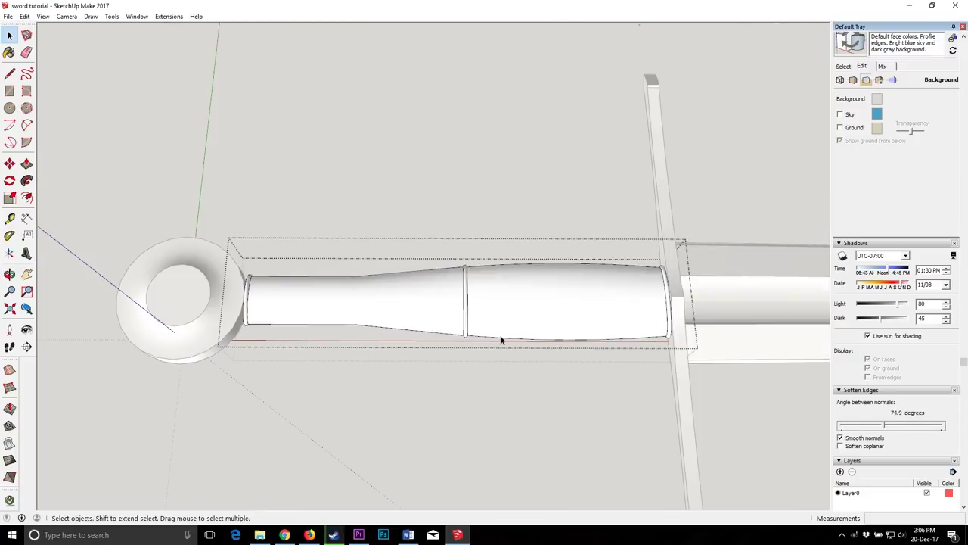
{"action": "scroll", "coordinate": [379, 307], "scroll_direction": "down", "scroll_amount": 4}
{"action": "left_click", "coordinate": [426, 376]}
Step: Extend the end face of the handle's lower ring into the pommel and soften the handle's edges at 73.1 degrees
{"action": "left_click", "coordinate": [9, 274]}
{"action": "left_click_drag", "start_coordinate": [317, 258], "coordinate": [305, 188]}
{"action": "scroll", "coordinate": [230, 143], "scroll_direction": "up", "scroll_amount": 6}
{"action": "left_click_drag", "start_coordinate": [225, 154], "coordinate": [632, 246]}
{"action": "scroll", "coordinate": [579, 216], "scroll_direction": "down", "scroll_amount": 2}
{"action": "scroll", "coordinate": [315, 257], "scroll_direction": "up", "scroll_amount": 6}
{"action": "left_click_drag", "start_coordinate": [410, 279], "coordinate": [462, 268]}
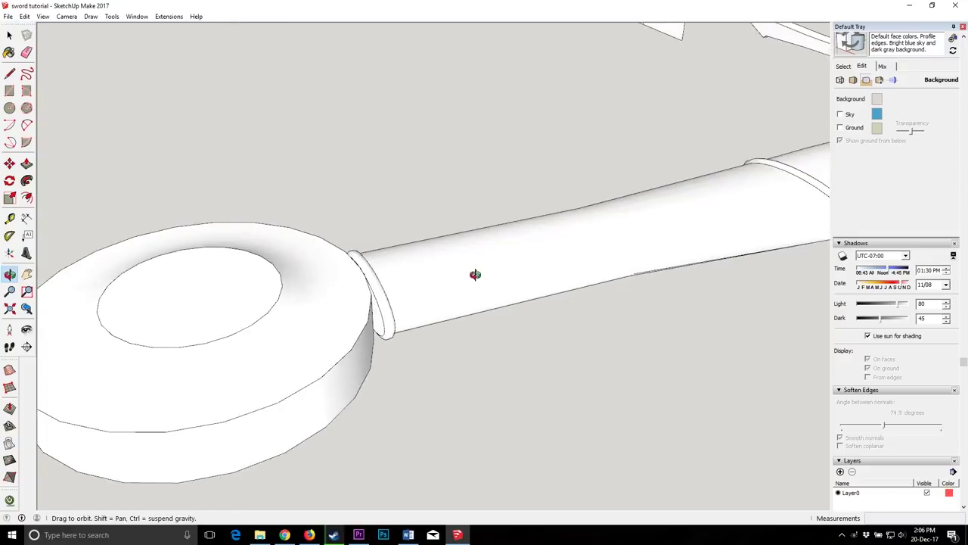
{"action": "double_click", "coordinate": [382, 311]}
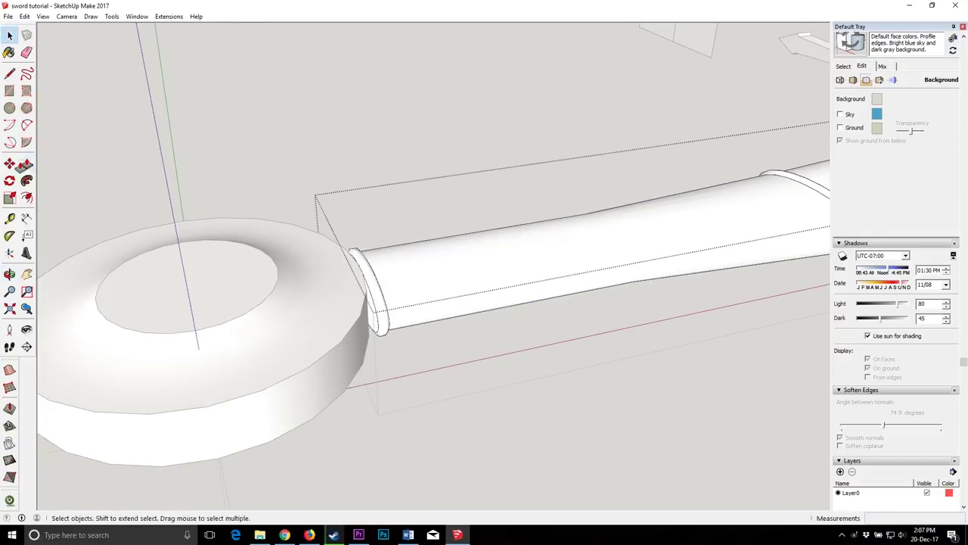
{"action": "left_click_drag", "start_coordinate": [371, 320], "coordinate": [335, 328]}
{"action": "left_click", "coordinate": [9, 35]}
{"action": "left_click_drag", "start_coordinate": [220, 214], "coordinate": [491, 432]}
{"action": "left_click", "coordinate": [883, 426]}
{"action": "left_click", "coordinate": [331, 283]}
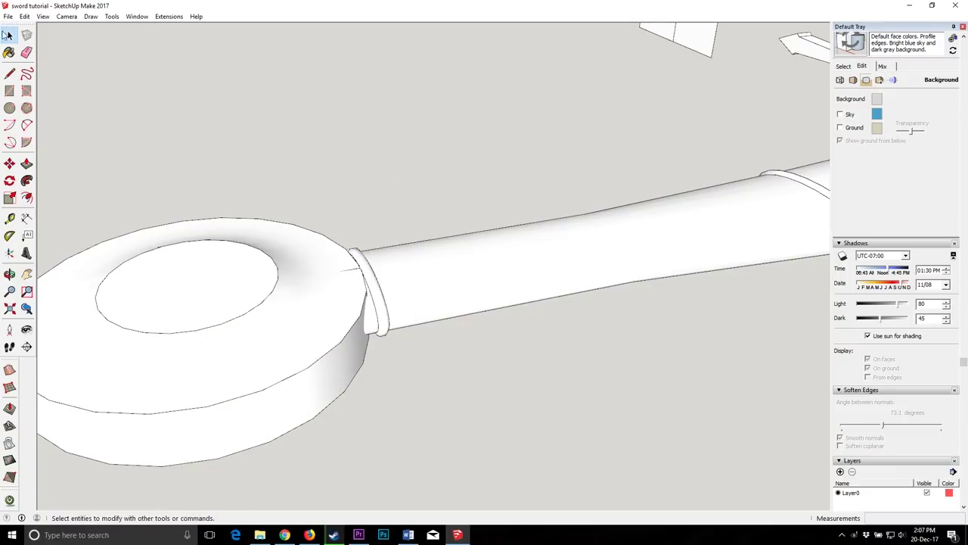
Step: Open the pommel group and move its upper raised face outward by 0.3 m to thicken the disc
{"action": "scroll", "coordinate": [360, 266], "scroll_direction": "down", "scroll_amount": 3}
{"action": "left_click", "coordinate": [9, 274]}
{"action": "left_click_drag", "start_coordinate": [227, 219], "coordinate": [230, 177]}
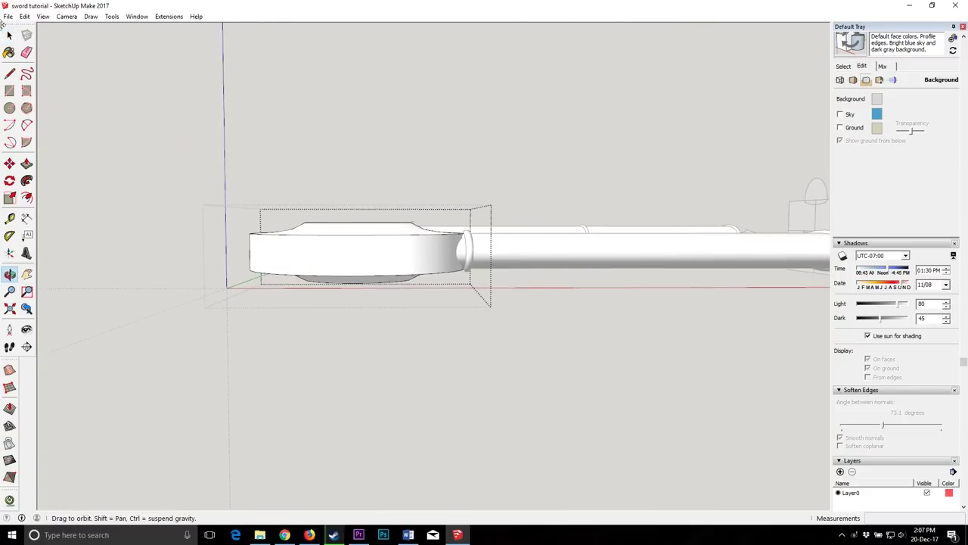
{"action": "left_click_drag", "start_coordinate": [116, 165], "coordinate": [502, 252]}
{"action": "left_click", "coordinate": [10, 164]}
{"action": "left_click", "coordinate": [404, 250]}
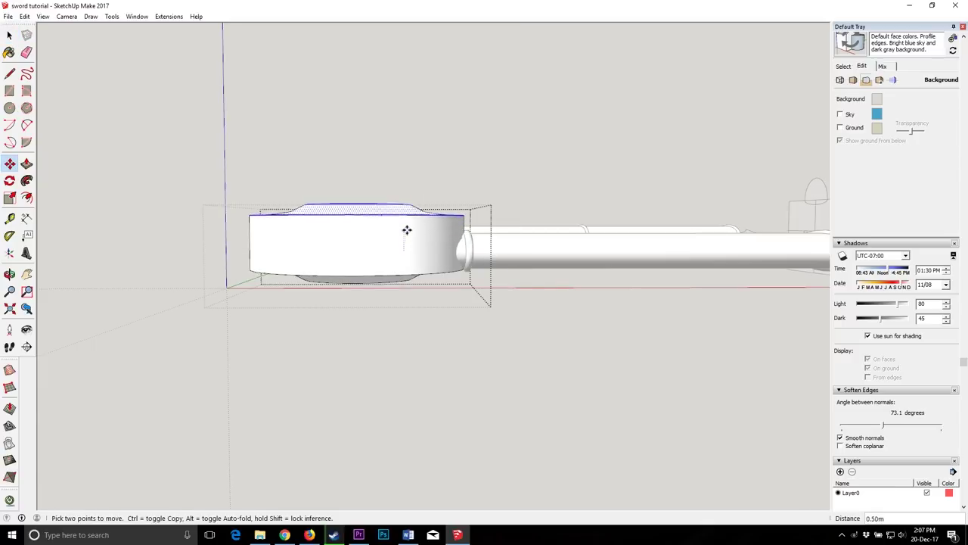
{"action": "type", "text": ".3"}
{"action": "key", "text": "Return"}
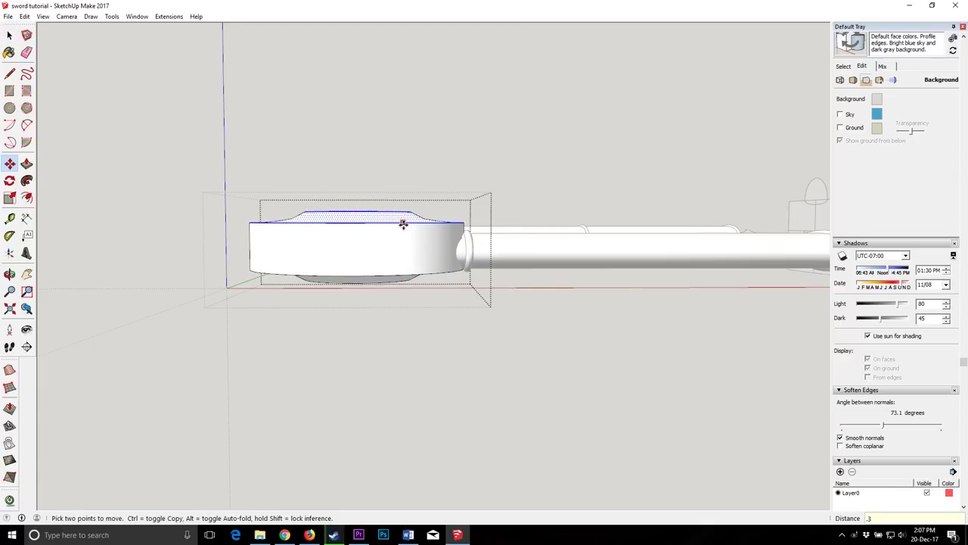
Step: Move the pommel's underside raised face outward by 0.3 m and close the pommel group
{"action": "left_click", "coordinate": [8, 42]}
{"action": "left_click_drag", "start_coordinate": [205, 249], "coordinate": [520, 339]}
{"action": "left_click", "coordinate": [9, 163]}
{"action": "left_click", "coordinate": [337, 255]}
{"action": "type", "text": ".3"}
{"action": "key", "text": "Return"}
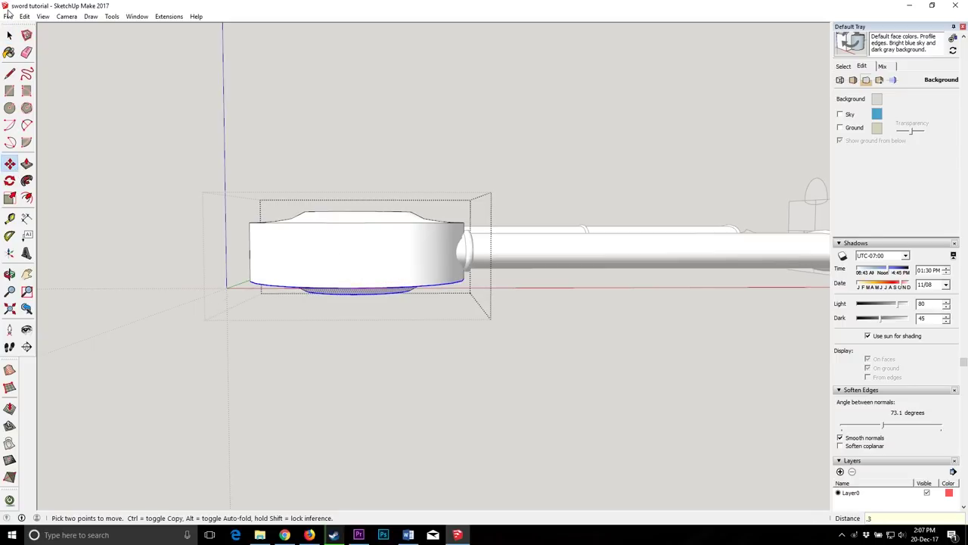
{"action": "left_click", "coordinate": [10, 34]}
{"action": "left_click", "coordinate": [159, 220]}
Step: Inspect the assembled sword from several angles, checking the pommel, handle, crossguard and blade proportions
{"action": "left_click", "coordinate": [10, 277]}
{"action": "left_click_drag", "start_coordinate": [257, 245], "coordinate": [490, 291]}
{"action": "scroll", "coordinate": [412, 289], "scroll_direction": "up", "scroll_amount": 4}
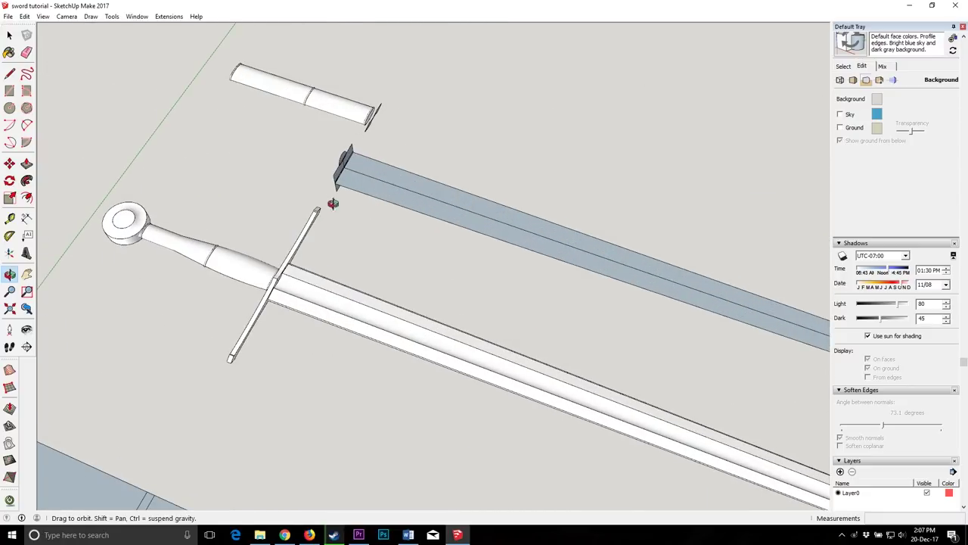
{"action": "scroll", "coordinate": [241, 232], "scroll_direction": "down", "scroll_amount": 3}
{"action": "scroll", "coordinate": [247, 244], "scroll_direction": "up", "scroll_amount": 8}
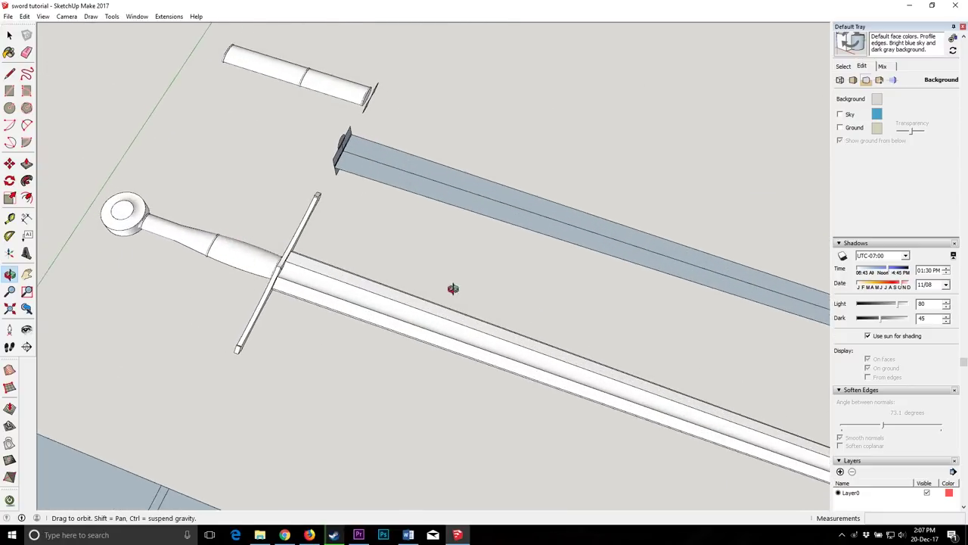
{"action": "scroll", "coordinate": [388, 327], "scroll_direction": "down", "scroll_amount": 2}
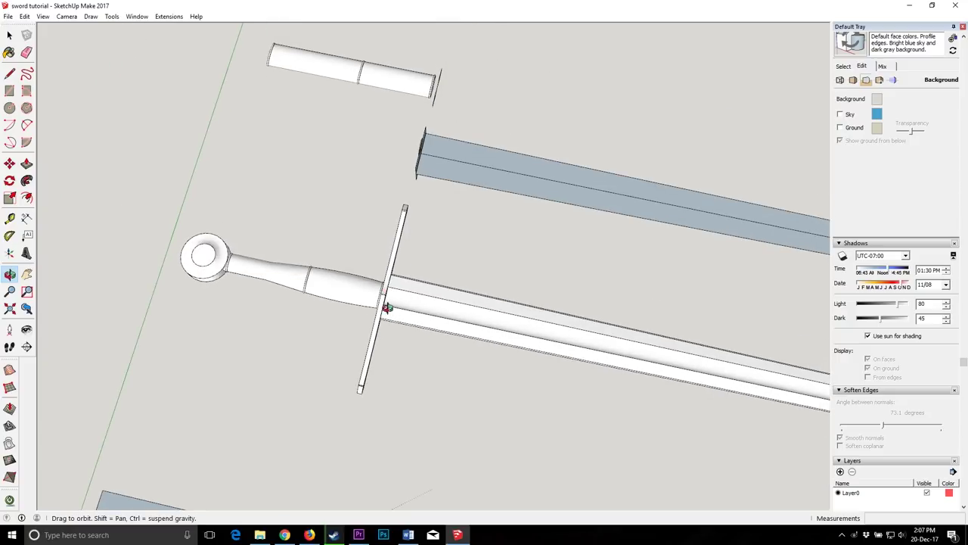
{"action": "scroll", "coordinate": [389, 308], "scroll_direction": "up", "scroll_amount": 2}
{"action": "left_click_drag", "start_coordinate": [398, 316], "coordinate": [273, 210]}
{"action": "scroll", "coordinate": [413, 281], "scroll_direction": "down", "scroll_amount": 2}
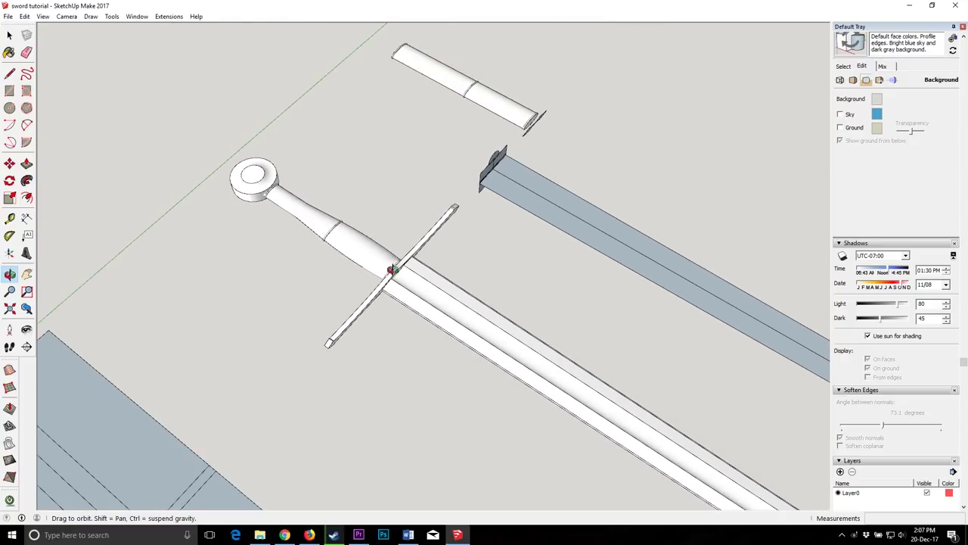
{"action": "left_click_drag", "start_coordinate": [415, 275], "coordinate": [328, 304]}
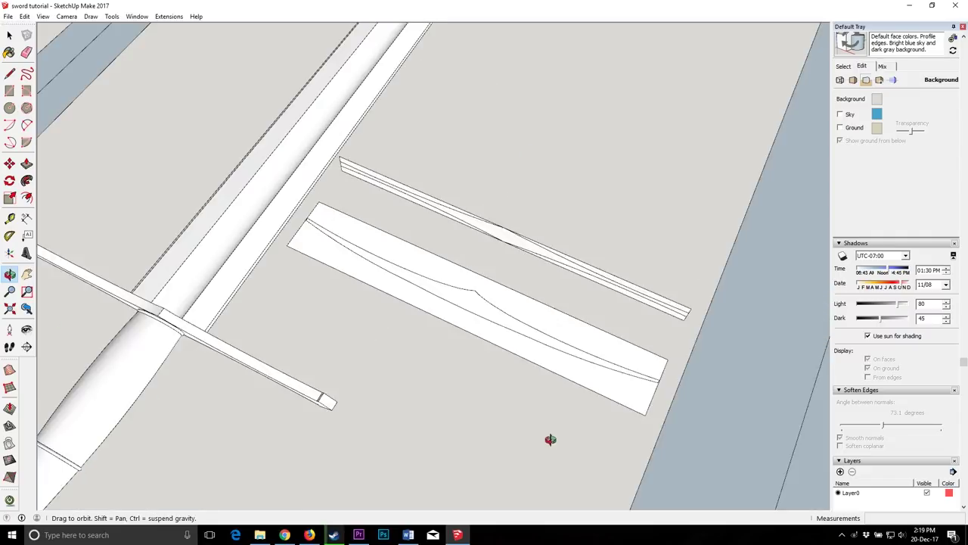
Step: Extrude the two curved profiles for the new crossguard through each other with Push/Pull distances of 2 m and 10 m
{"action": "left_click_drag", "start_coordinate": [551, 439], "coordinate": [497, 294]}
{"action": "left_click_drag", "start_coordinate": [355, 289], "coordinate": [673, 341]}
{"action": "left_click_drag", "start_coordinate": [439, 332], "coordinate": [445, 326]}
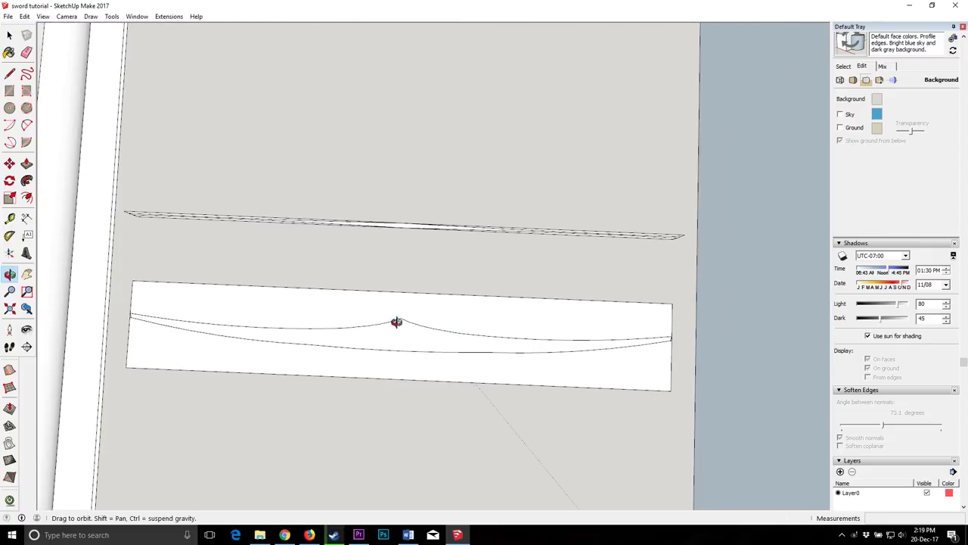
{"action": "left_click_drag", "start_coordinate": [651, 199], "coordinate": [533, 227]}
{"action": "left_click_drag", "start_coordinate": [291, 222], "coordinate": [313, 322]}
{"action": "key", "text": "p"}
{"action": "type", "text": "2"}
{"action": "key", "text": "Return"}
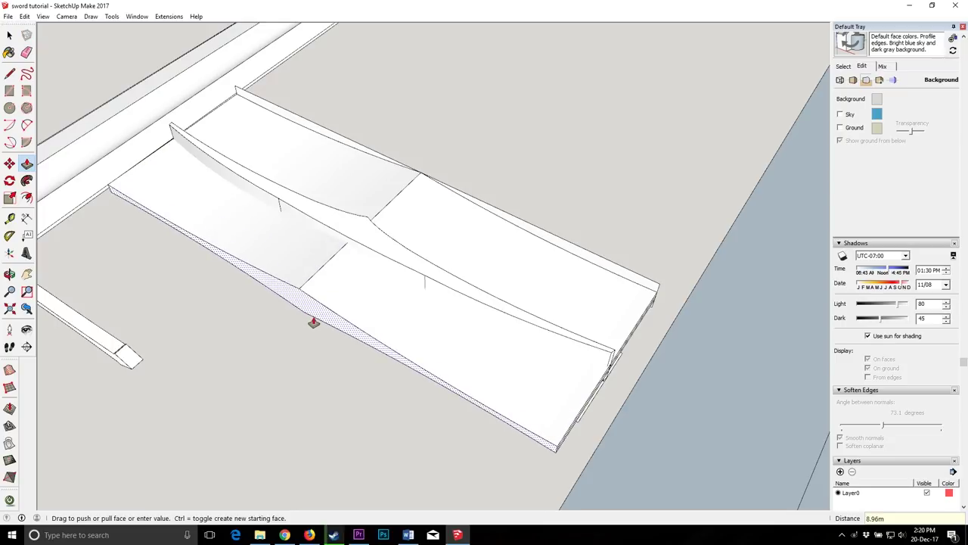
{"action": "type", "text": "10"}
{"action": "key", "text": "Return"}
Step: Select all connected geometry of the extruded crossguard profiles and intersect its faces with the model
{"action": "left_click", "coordinate": [9, 35]}
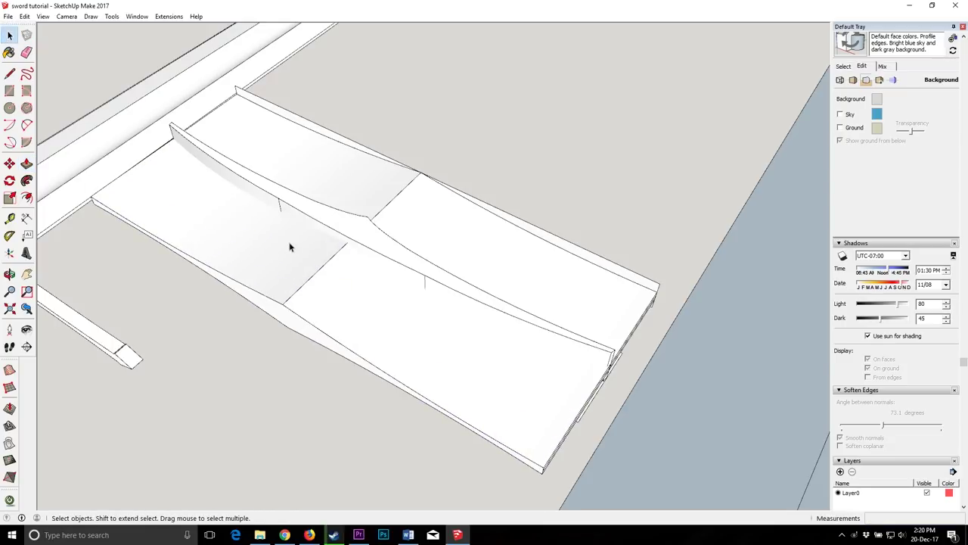
{"action": "triple_click", "coordinate": [289, 247]}
{"action": "right_click", "coordinate": [318, 215]}
{"action": "mouse_move", "coordinate": [406, 317]}
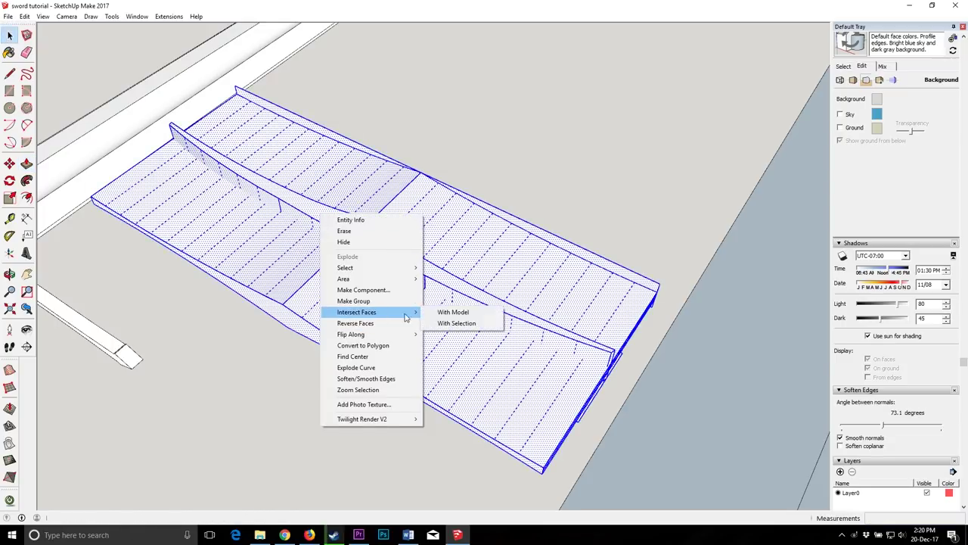
{"action": "left_click", "coordinate": [451, 313]}
Step: Delete the surplus faces outside the intersected crossguard shape, including the protruding sheets and the flat remnants beneath it
{"action": "left_click", "coordinate": [349, 229]}
{"action": "key", "text": "Delete"}
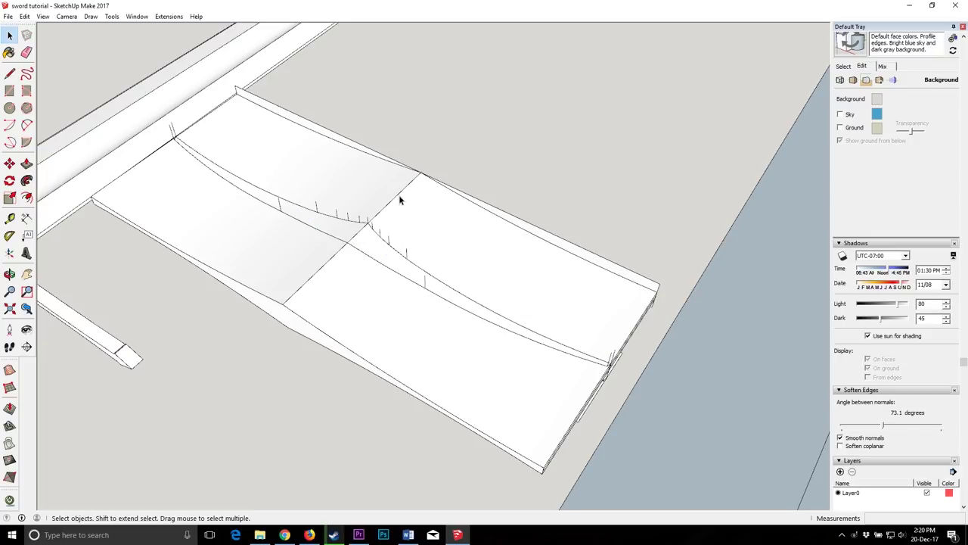
{"action": "double_click", "coordinate": [296, 325]}
{"action": "key", "text": "Delete"}
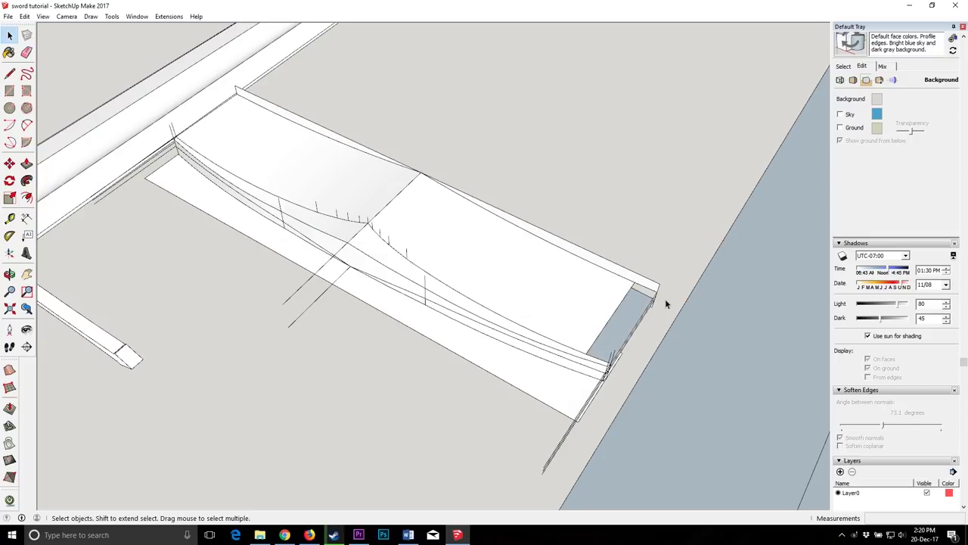
{"action": "left_click", "coordinate": [592, 225]}
{"action": "key", "text": "Delete"}
{"action": "left_click_drag", "start_coordinate": [381, 136], "coordinate": [382, 136]}
{"action": "key", "text": "Delete"}
{"action": "middle_click_drag", "start_coordinate": [287, 284], "coordinate": [343, 308]}
{"action": "double_click", "coordinate": [297, 273]}
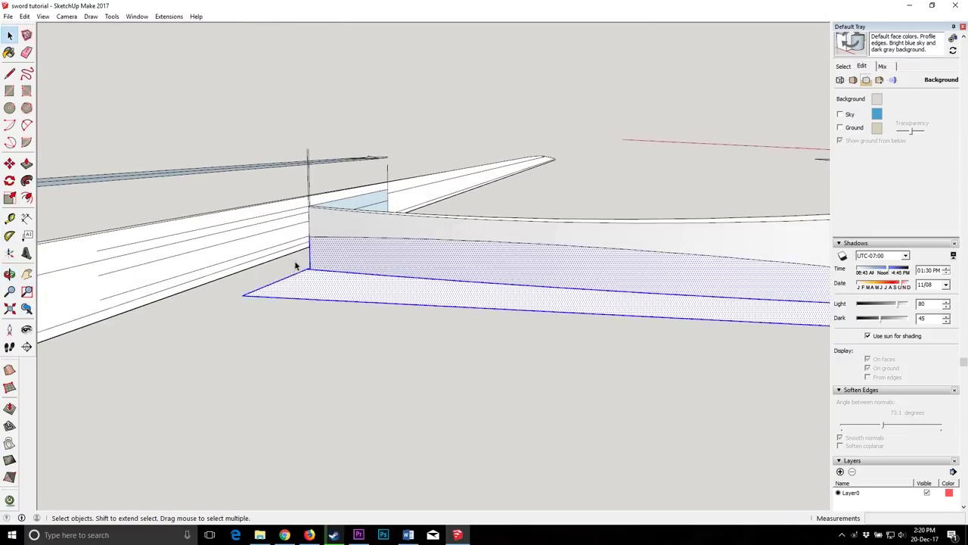
{"action": "key", "text": "Delete"}
Step: Erase the leftover flat pieces and loose edges at the outer end of the new crossguard
{"action": "left_click", "coordinate": [10, 275]}
{"action": "left_click_drag", "start_coordinate": [114, 257], "coordinate": [270, 357]}
{"action": "left_click", "coordinate": [26, 53]}
{"action": "left_click_drag", "start_coordinate": [464, 311], "coordinate": [451, 320]}
{"action": "left_click_drag", "start_coordinate": [390, 194], "coordinate": [378, 201]}
{"action": "left_click_drag", "start_coordinate": [509, 398], "coordinate": [556, 334]}
{"action": "left_click", "coordinate": [10, 274]}
{"action": "scroll", "coordinate": [219, 337], "scroll_direction": "down", "scroll_amount": 5}
{"action": "middle_click_drag", "start_coordinate": [567, 265], "coordinate": [57, 198]}
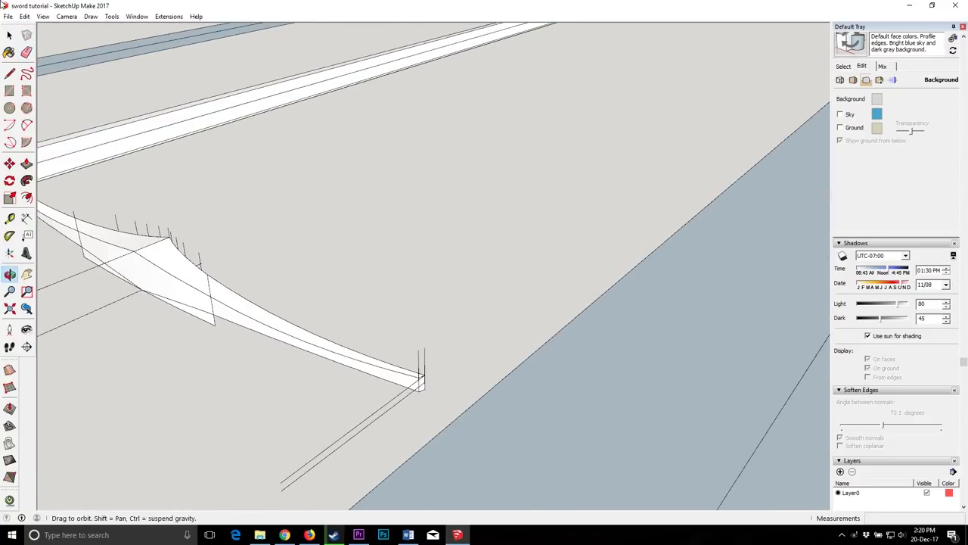
{"action": "scroll", "coordinate": [625, 388], "scroll_direction": "down", "scroll_amount": 3}
{"action": "scroll", "coordinate": [331, 366], "scroll_direction": "up", "scroll_amount": 3}
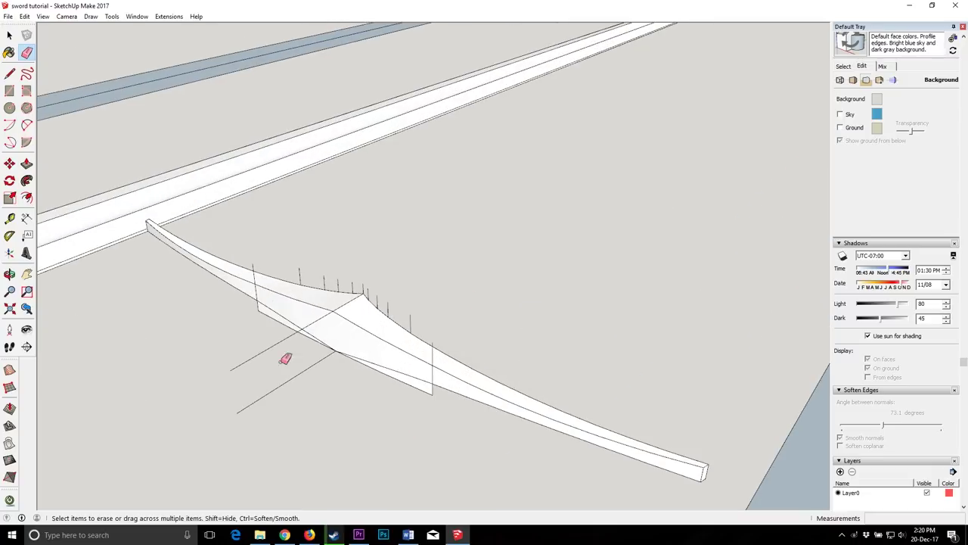
Step: Erase the loose vertical edges sticking up along the curved top of the crossguard's middle section
{"action": "scroll", "coordinate": [422, 394], "scroll_direction": "up", "scroll_amount": 5}
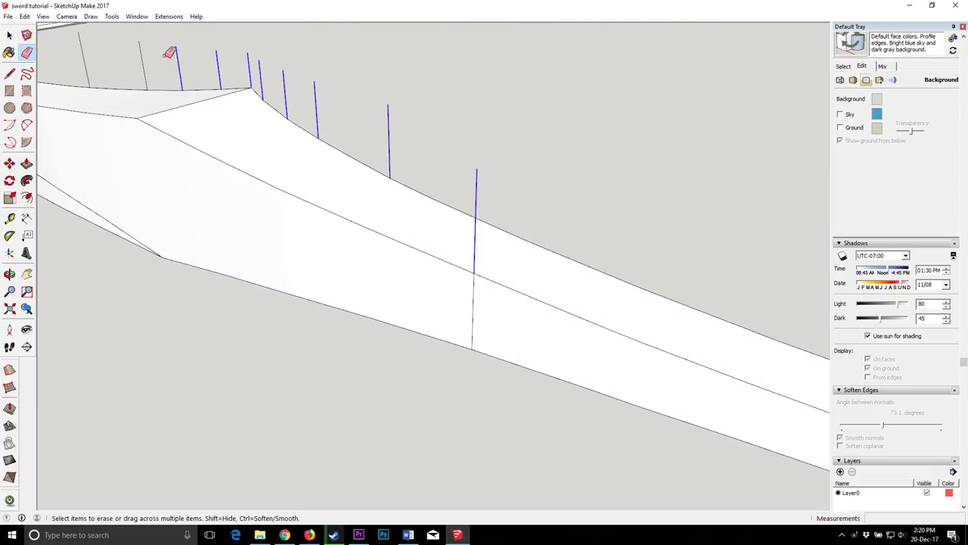
{"action": "left_click_drag", "start_coordinate": [183, 57], "coordinate": [84, 59]}
{"action": "scroll", "coordinate": [274, 207], "scroll_direction": "down", "scroll_amount": 5}
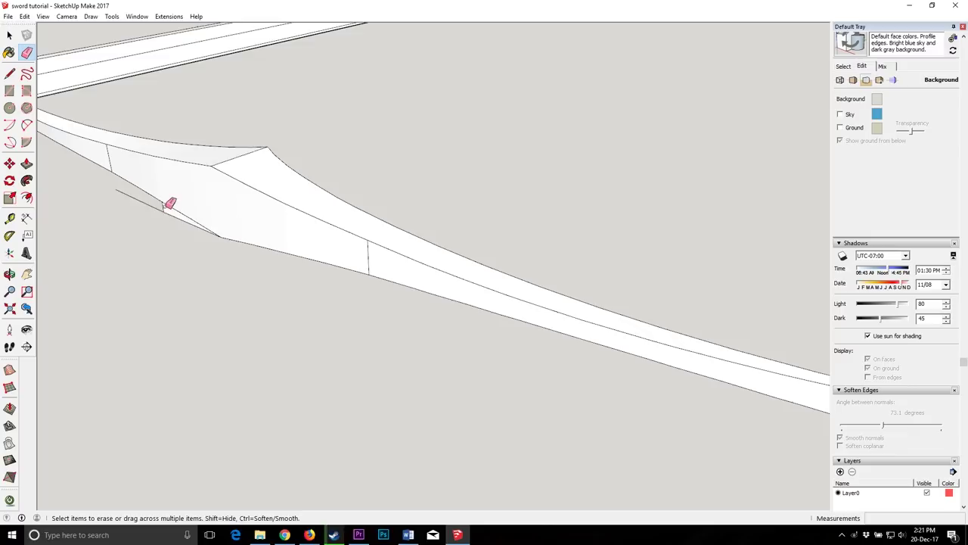
Step: Erase the surplus strips and stray line protruding along the lower edge of the crossguard's middle section
{"action": "scroll", "coordinate": [194, 193], "scroll_direction": "down", "scroll_amount": 3}
{"action": "mouse_move", "coordinate": [98, 266]}
{"action": "middle_mouse_down"}
{"action": "mouse_move", "coordinate": [118, 326]}
{"action": "mouse_move", "coordinate": [288, 249]}
{"action": "mouse_move", "coordinate": [374, 190]}
{"action": "mouse_move", "coordinate": [294, 158]}
{"action": "middle_mouse_up"}
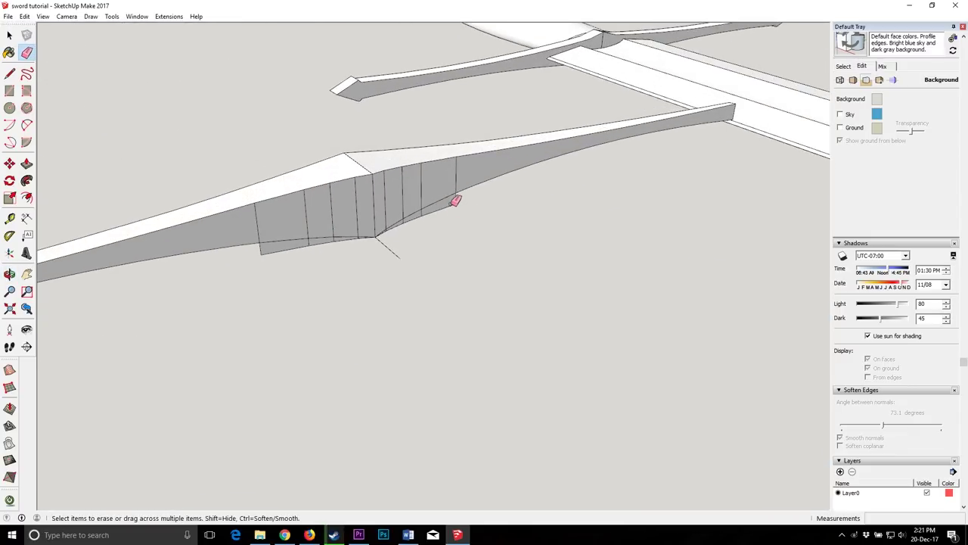
{"action": "scroll", "coordinate": [392, 237], "scroll_direction": "up", "scroll_amount": 3}
{"action": "scroll", "coordinate": [392, 237], "scroll_direction": "up", "scroll_amount": 3}
{"action": "mouse_move", "coordinate": [431, 221]}
{"action": "left_mouse_down"}
{"action": "mouse_move", "coordinate": [496, 190]}
{"action": "mouse_move", "coordinate": [382, 248]}
{"action": "left_mouse_up"}
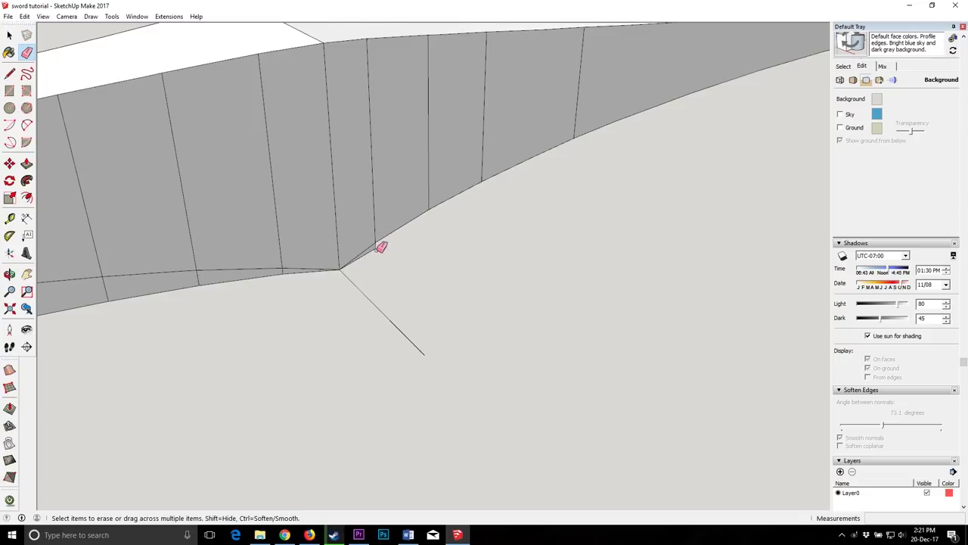
{"action": "left_click", "coordinate": [378, 306]}
{"action": "scroll", "coordinate": [397, 206], "scroll_direction": "down", "scroll_amount": 3}
{"action": "scroll", "coordinate": [162, 247], "scroll_direction": "up", "scroll_amount": 3}
{"action": "left_click_drag", "start_coordinate": [124, 286], "coordinate": [227, 291]}
{"action": "left_click_drag", "start_coordinate": [288, 263], "coordinate": [406, 264]}
{"action": "scroll", "coordinate": [456, 239], "scroll_direction": "up", "scroll_amount": 2}
{"action": "scroll", "coordinate": [461, 236], "scroll_direction": "down", "scroll_amount": 6}
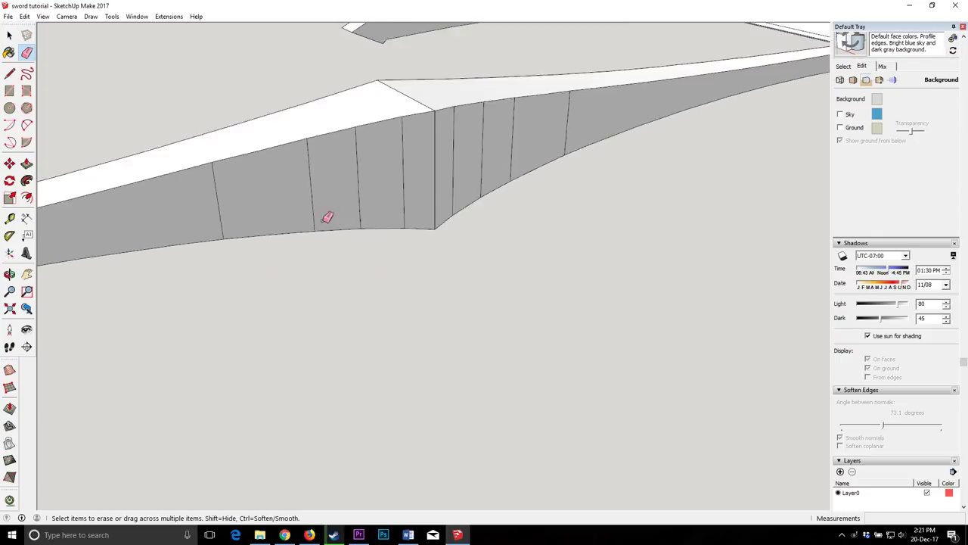
Step: Select all connected crossguard geometry and soften its edges with a 42.9-degree angle between normals
{"action": "triple_click", "coordinate": [350, 212]}
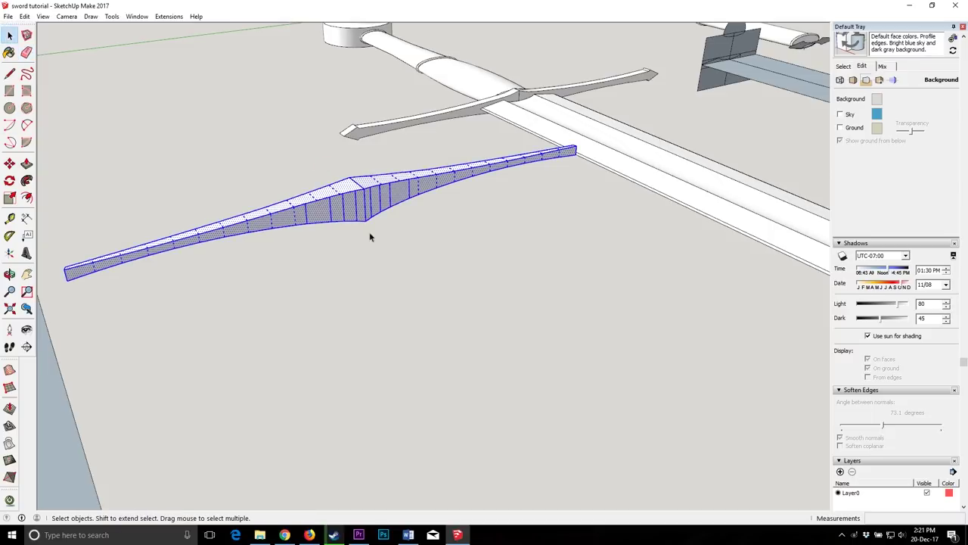
{"action": "scroll", "coordinate": [336, 207], "scroll_direction": "up", "scroll_amount": 5}
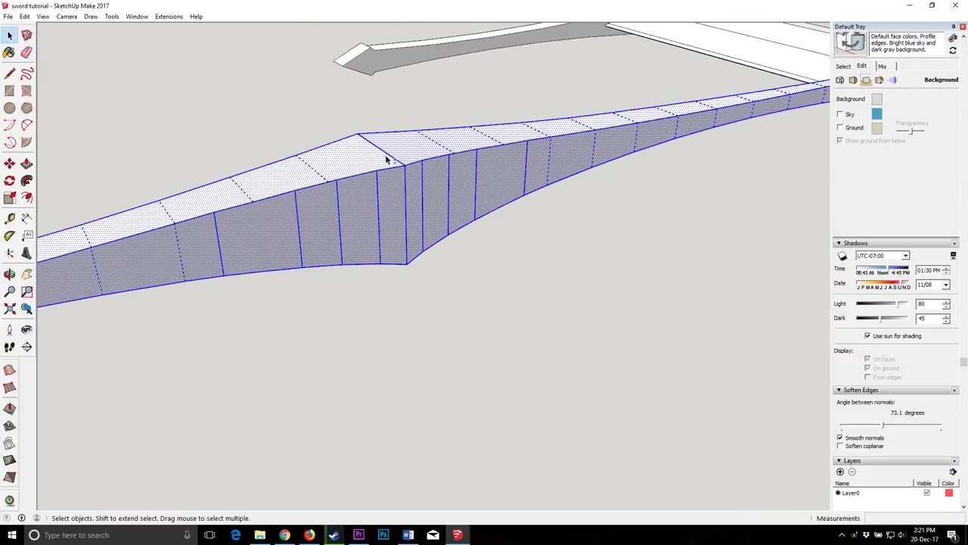
{"action": "middle_click_drag", "start_coordinate": [333, 210], "coordinate": [90, 37]}
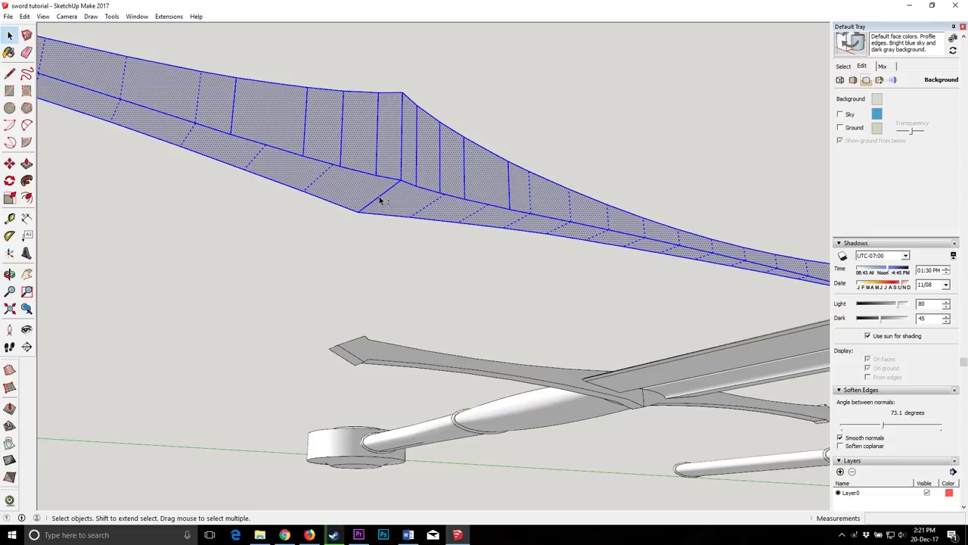
{"action": "left_click", "coordinate": [865, 425]}
{"action": "scroll", "coordinate": [394, 193], "scroll_direction": "down", "scroll_amount": 2}
{"action": "left_click", "coordinate": [395, 240]}
Step: Measure the distance across the centre of the old crossguard with the Line tool
{"action": "left_click", "coordinate": [9, 274]}
{"action": "left_click_drag", "start_coordinate": [318, 378], "coordinate": [189, 41]}
{"action": "left_click", "coordinate": [10, 36]}
{"action": "key", "text": "l"}
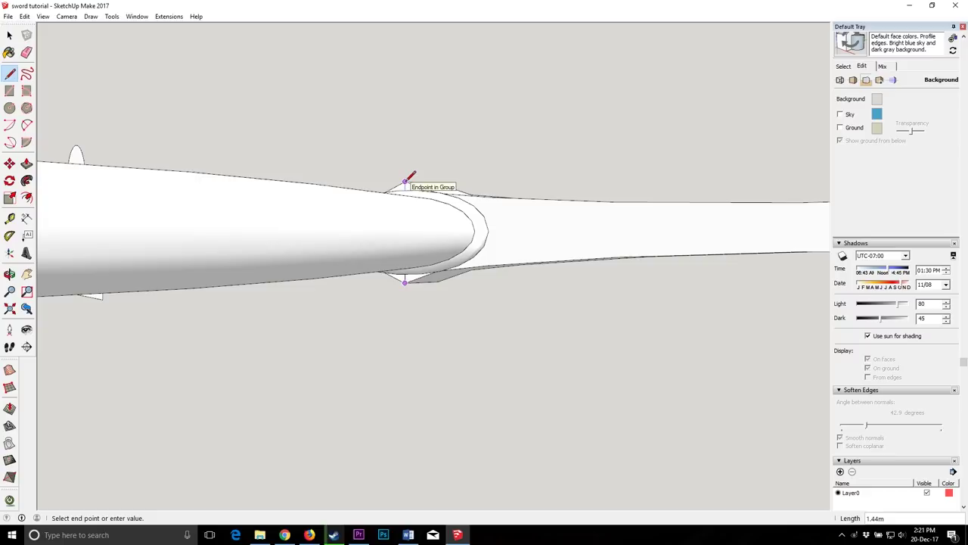
Step: Delete the old crossguard between the sword's handle and blade
{"action": "left_click", "coordinate": [9, 279]}
{"action": "left_click_drag", "start_coordinate": [219, 242], "coordinate": [366, 363]}
{"action": "left_click", "coordinate": [9, 35]}
{"action": "left_click", "coordinate": [294, 242]}
{"action": "scroll", "coordinate": [311, 232], "scroll_direction": "down", "scroll_amount": 4}
{"action": "key", "text": "Delete"}
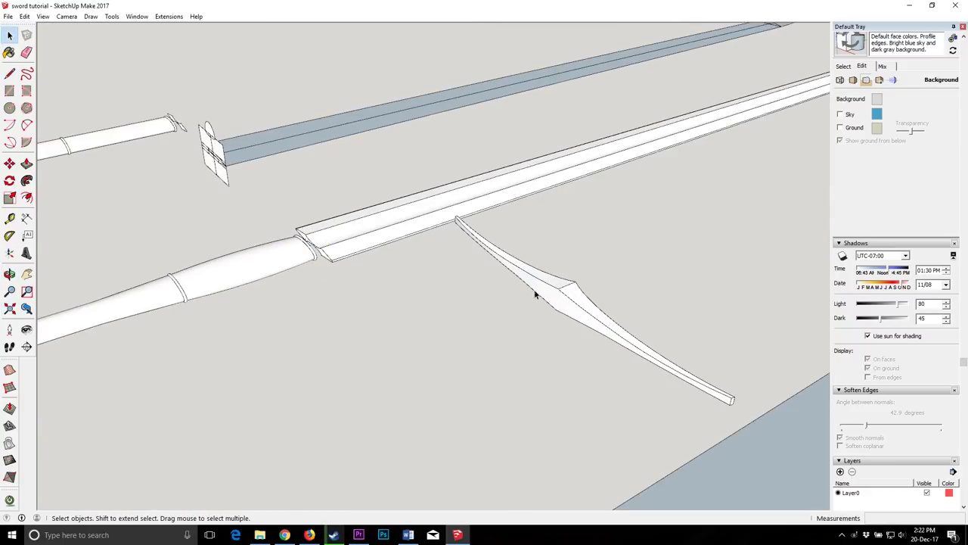
Step: Select all connected geometry of the new crossguard and make it a group
{"action": "triple_click", "coordinate": [566, 299]}
{"action": "right_click", "coordinate": [578, 316]}
{"action": "left_click", "coordinate": [611, 383]}
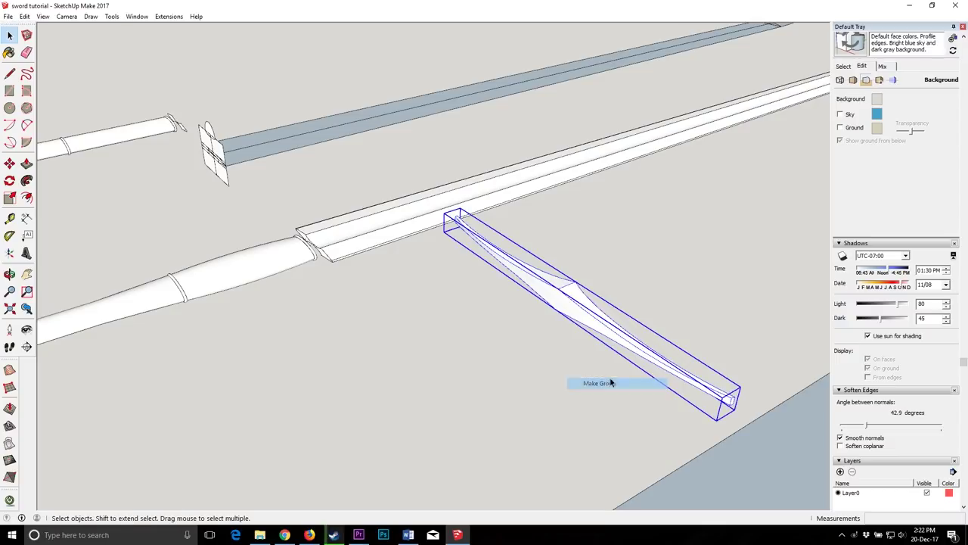
Step: Draw a centre line across the handle-side face inside the crossguard group and close the group
{"action": "double_click", "coordinate": [562, 304]}
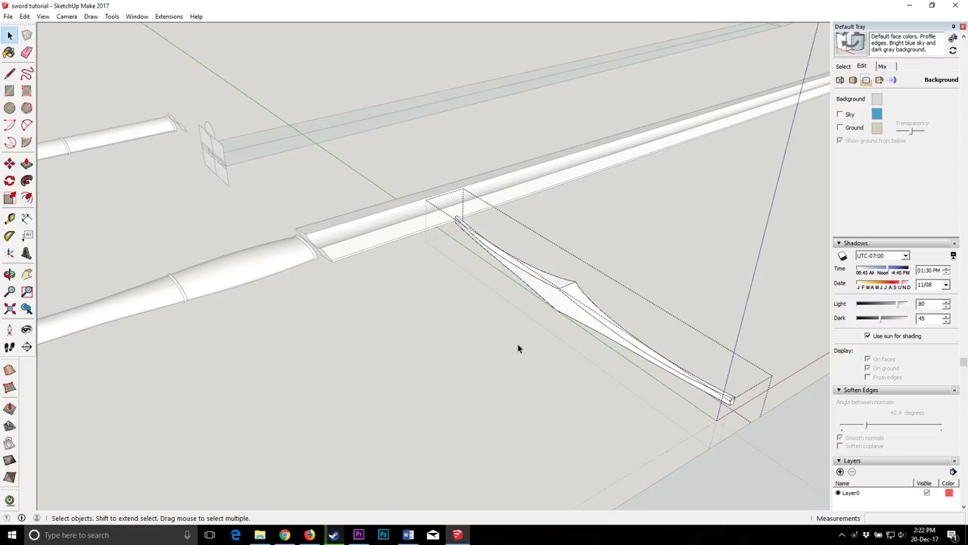
{"action": "left_click", "coordinate": [10, 74]}
{"action": "scroll", "coordinate": [646, 247], "scroll_direction": "up", "scroll_amount": 3}
{"action": "left_click", "coordinate": [627, 303]}
{"action": "scroll", "coordinate": [631, 281], "scroll_direction": "down", "scroll_amount": 3}
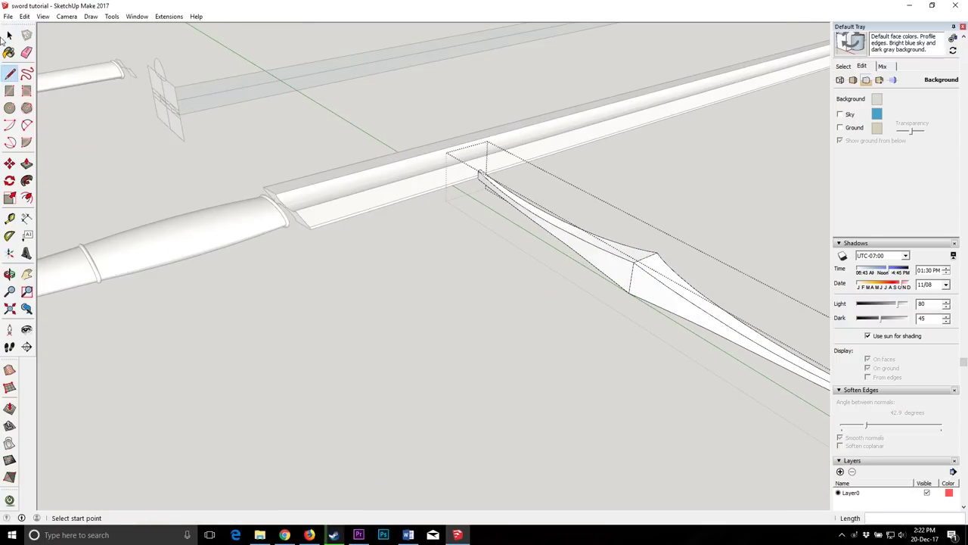
{"action": "left_click", "coordinate": [6, 37]}
{"action": "left_click", "coordinate": [572, 322]}
Step: Move the crossguard group by its centre line to the joint between the handle and the blade
{"action": "left_click", "coordinate": [616, 271]}
{"action": "left_click", "coordinate": [9, 180]}
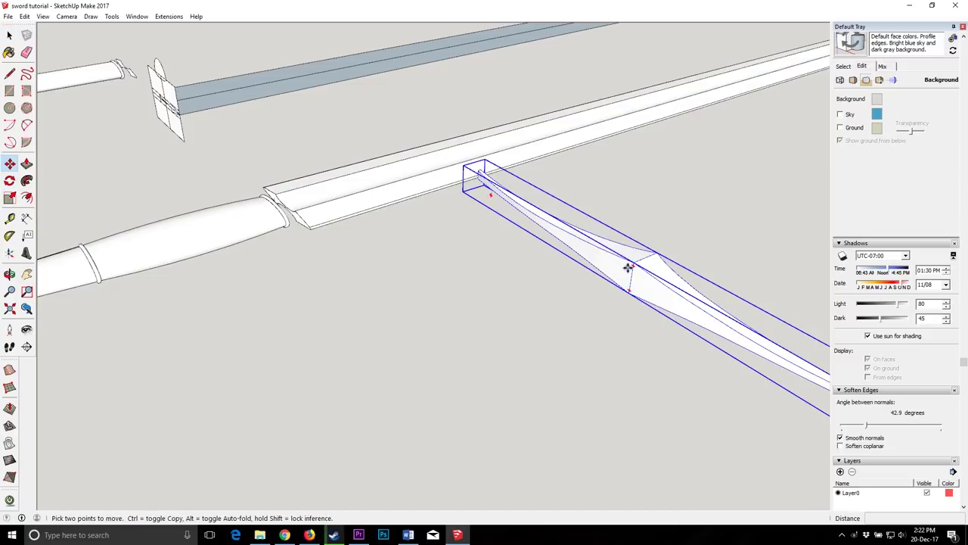
{"action": "scroll", "coordinate": [663, 260], "scroll_direction": "up", "scroll_amount": 4}
{"action": "scroll", "coordinate": [587, 274], "scroll_direction": "down", "scroll_amount": 3}
{"action": "left_click", "coordinate": [579, 272]}
{"action": "scroll", "coordinate": [580, 272], "scroll_direction": "down", "scroll_amount": 5}
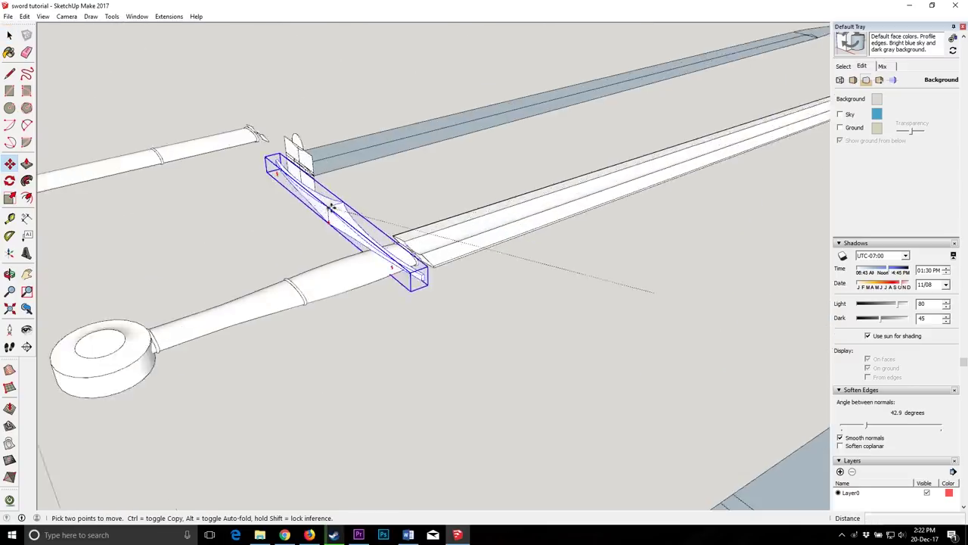
{"action": "scroll", "coordinate": [424, 223], "scroll_direction": "up", "scroll_amount": 6}
{"action": "scroll", "coordinate": [441, 303], "scroll_direction": "up", "scroll_amount": 3}
{"action": "scroll", "coordinate": [346, 369], "scroll_direction": "down", "scroll_amount": 2}
{"action": "left_click", "coordinate": [492, 196]}
Step: Shift the crossguard group against the handle's end cap, aligning its centre line with a vertex on the cap's upper rim
{"action": "left_click", "coordinate": [11, 275]}
{"action": "scroll", "coordinate": [454, 326], "scroll_direction": "down", "scroll_amount": 3}
{"action": "left_click_drag", "start_coordinate": [454, 325], "coordinate": [493, 288]}
{"action": "scroll", "coordinate": [424, 362], "scroll_direction": "up", "scroll_amount": 3}
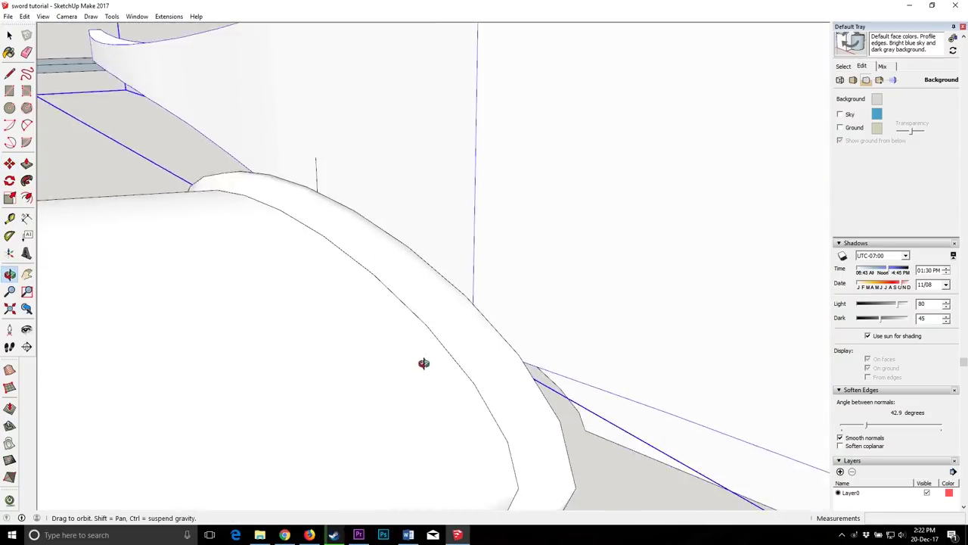
{"action": "left_click_drag", "start_coordinate": [423, 362], "coordinate": [363, 318]}
{"action": "scroll", "coordinate": [460, 313], "scroll_direction": "up", "scroll_amount": 8}
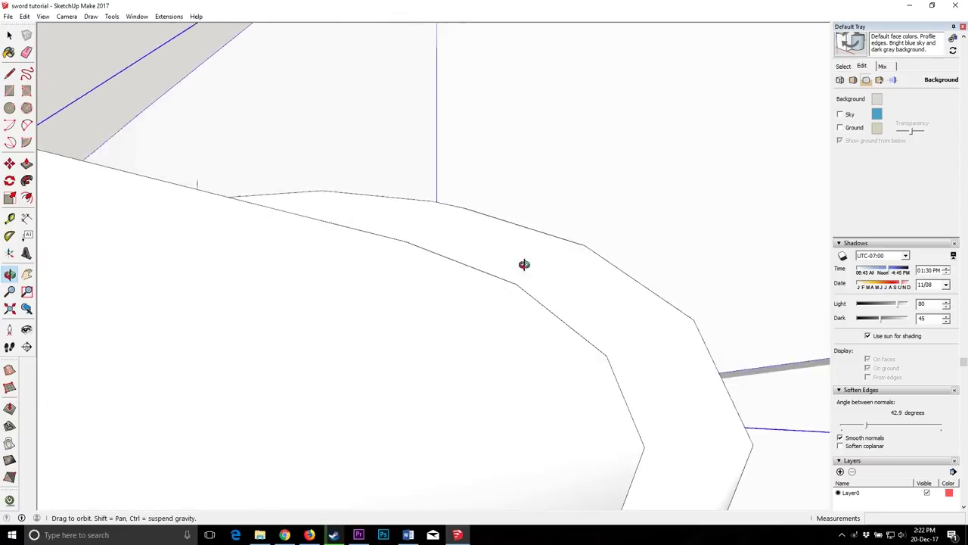
{"action": "scroll", "coordinate": [475, 361], "scroll_direction": "down", "scroll_amount": 3}
{"action": "scroll", "coordinate": [475, 361], "scroll_direction": "down", "scroll_amount": 3}
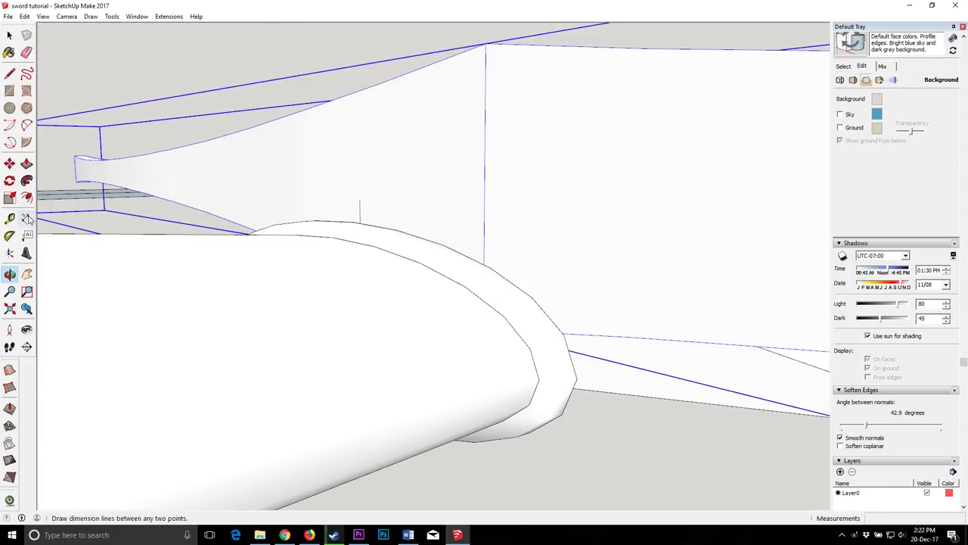
{"action": "left_click", "coordinate": [11, 165]}
{"action": "left_click", "coordinate": [485, 192]}
{"action": "scroll", "coordinate": [484, 223], "scroll_direction": "up", "scroll_amount": 1}
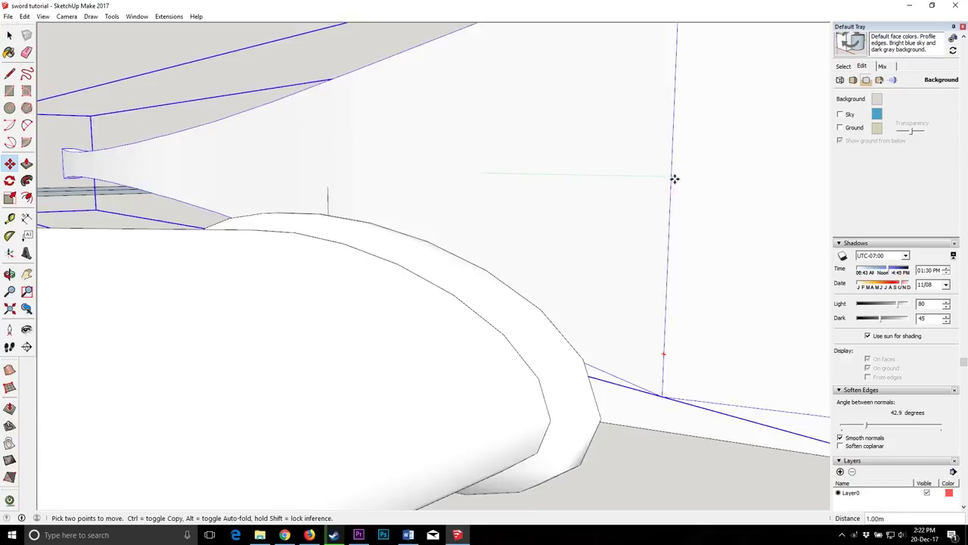
{"action": "scroll", "coordinate": [674, 180], "scroll_direction": "up", "scroll_amount": 2}
{"action": "scroll", "coordinate": [666, 183], "scroll_direction": "down", "scroll_amount": 4}
{"action": "scroll", "coordinate": [462, 250], "scroll_direction": "up", "scroll_amount": 8}
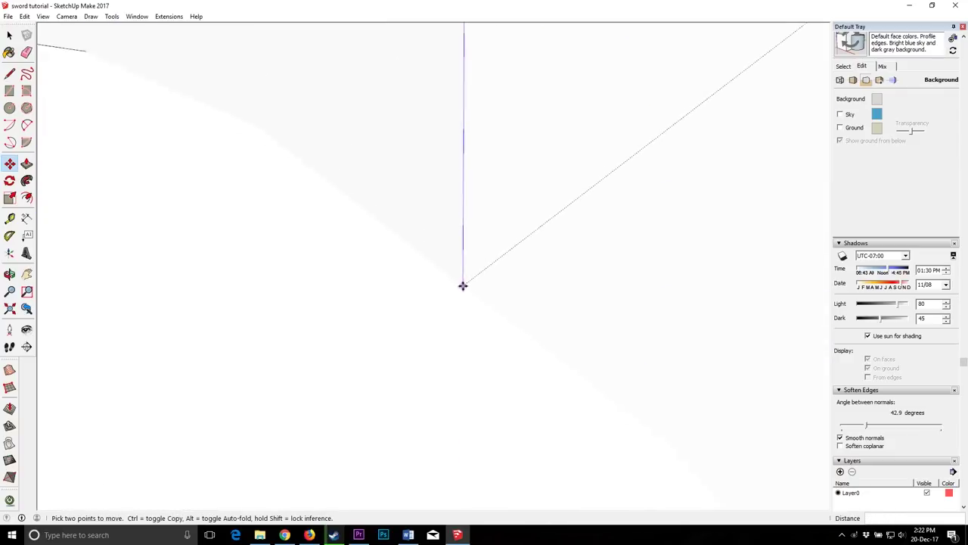
{"action": "scroll", "coordinate": [674, 214], "scroll_direction": "up", "scroll_amount": 5}
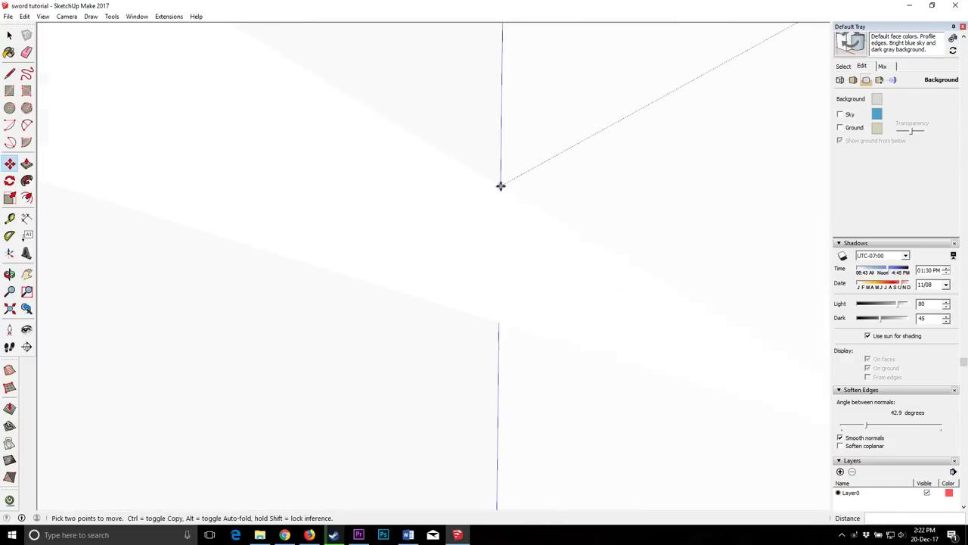
{"action": "scroll", "coordinate": [529, 207], "scroll_direction": "down", "scroll_amount": 6}
{"action": "scroll", "coordinate": [612, 292], "scroll_direction": "up", "scroll_amount": 5}
{"action": "scroll", "coordinate": [614, 292], "scroll_direction": "down", "scroll_amount": 5}
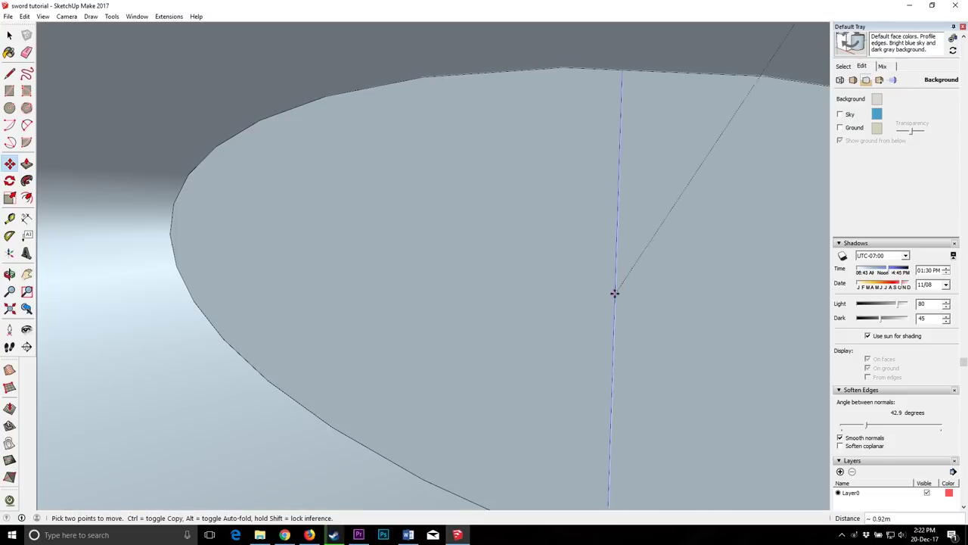
{"action": "left_click", "coordinate": [563, 68]}
{"action": "scroll", "coordinate": [472, 95], "scroll_direction": "down", "scroll_amount": 5}
Step: Try deleting part of the handle's end cap inside its group, and undo the deletion
{"action": "left_click", "coordinate": [10, 274]}
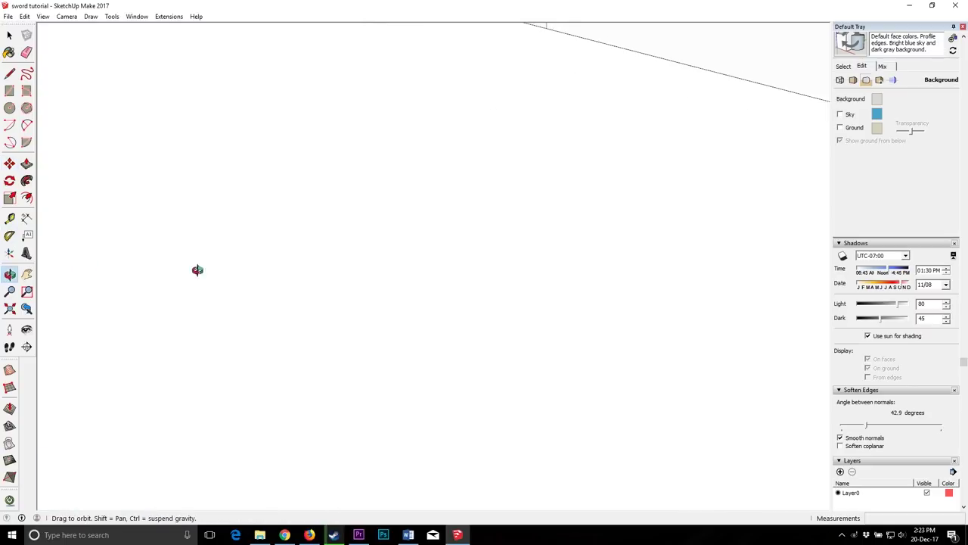
{"action": "scroll", "coordinate": [552, 201], "scroll_direction": "down", "scroll_amount": 5}
{"action": "left_click_drag", "start_coordinate": [552, 200], "coordinate": [522, 219]}
{"action": "left_click", "coordinate": [9, 35]}
{"action": "triple_click", "coordinate": [379, 216]}
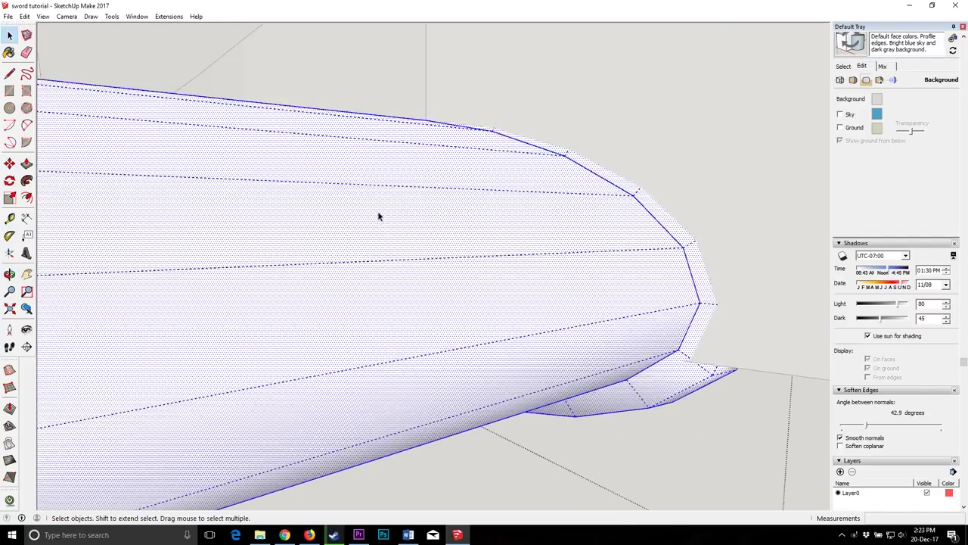
{"action": "middle_click_drag", "start_coordinate": [587, 235], "coordinate": [845, 203]}
{"action": "left_click", "coordinate": [9, 37]}
{"action": "left_click", "coordinate": [324, 234]}
{"action": "key", "text": "Delete"}
{"action": "scroll", "coordinate": [416, 239], "scroll_direction": "down", "scroll_amount": 1}
{"action": "left_click", "coordinate": [160, 282]}
{"action": "middle_click_drag", "start_coordinate": [160, 285], "coordinate": [584, 246]}
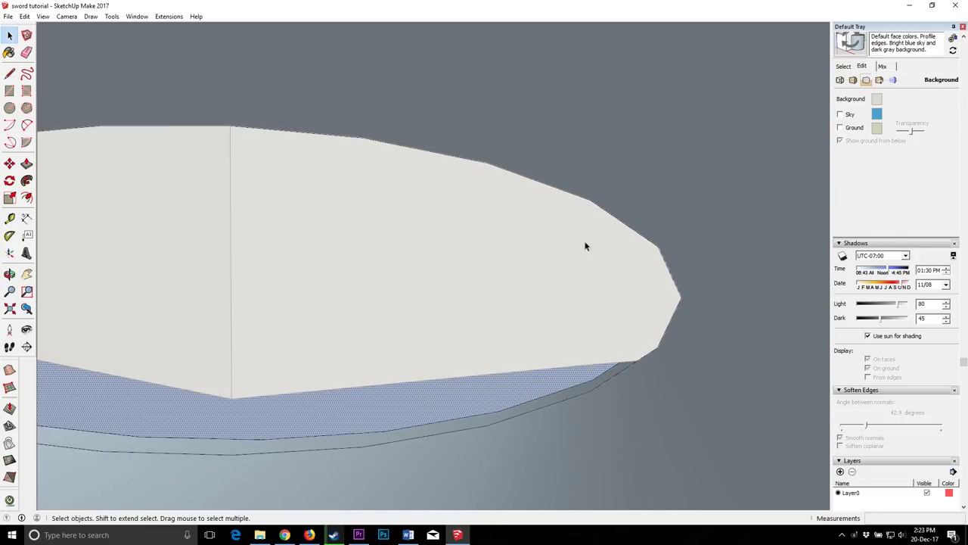
{"action": "key", "text": "ctrl+z"}
{"action": "key", "text": "ctrl+z"}
Step: Move the crossguard group from the upper end of its centre line onto the centre line of the handle's end cap
{"action": "left_click", "coordinate": [10, 274]}
{"action": "left_click_drag", "start_coordinate": [423, 166], "coordinate": [592, 91]}
{"action": "scroll", "coordinate": [384, 197], "scroll_direction": "up", "scroll_amount": 3}
{"action": "left_click", "coordinate": [9, 163]}
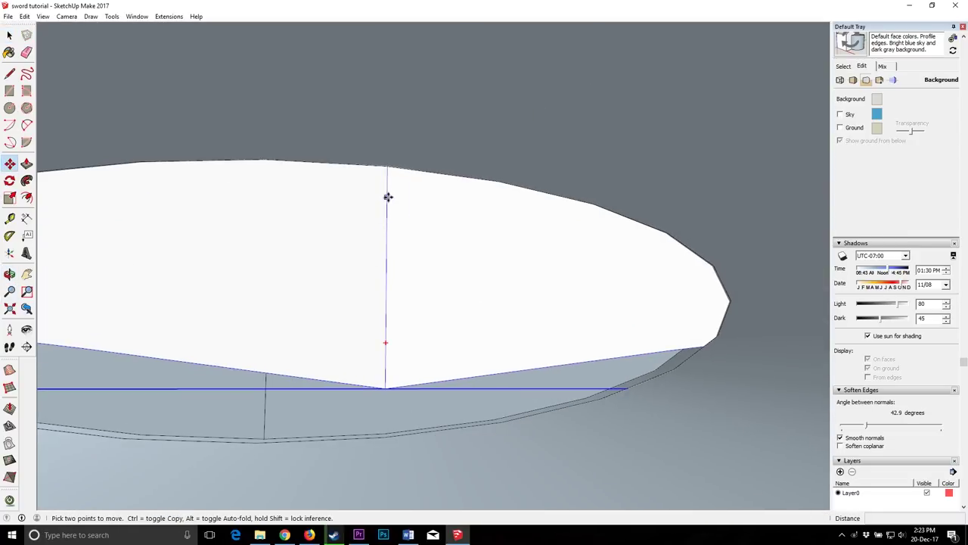
{"action": "left_click", "coordinate": [387, 168]}
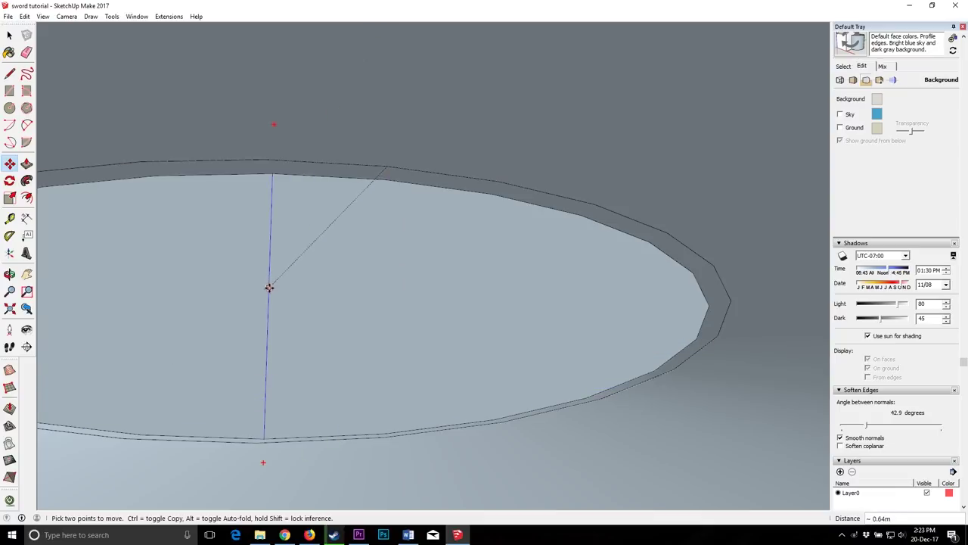
{"action": "scroll", "coordinate": [298, 290], "scroll_direction": "down", "scroll_amount": 3}
{"action": "middle_click_drag", "start_coordinate": [298, 290], "coordinate": [345, 427]}
{"action": "key", "text": "space"}
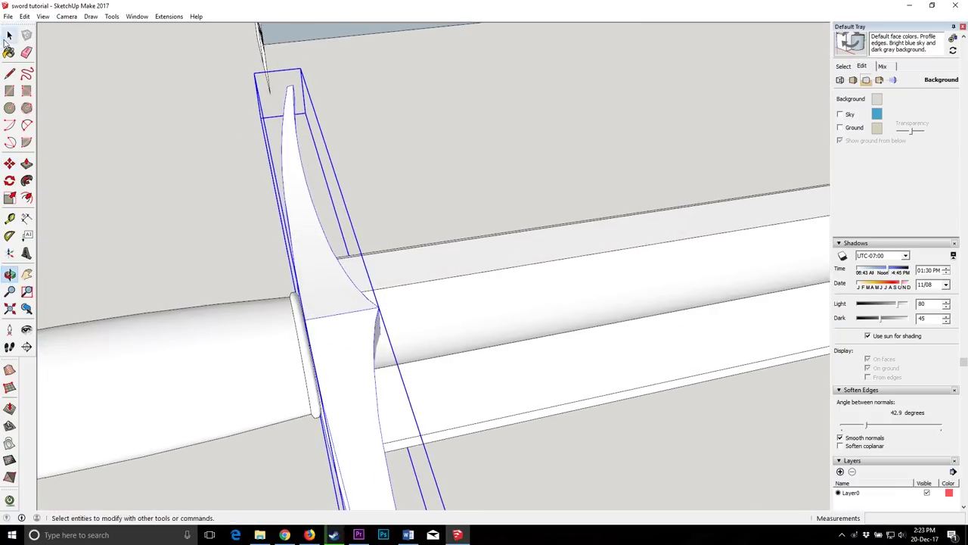
Step: Inspect the joint between the crossguard, handle collar and blade from several angles
{"action": "left_click", "coordinate": [448, 445]}
{"action": "scroll", "coordinate": [452, 347], "scroll_direction": "down", "scroll_amount": 2}
{"action": "left_click", "coordinate": [9, 274]}
{"action": "left_click_drag", "start_coordinate": [264, 378], "coordinate": [428, 289]}
{"action": "scroll", "coordinate": [501, 249], "scroll_direction": "up", "scroll_amount": 4}
{"action": "scroll", "coordinate": [495, 318], "scroll_direction": "down", "scroll_amount": 1}
{"action": "left_click_drag", "start_coordinate": [495, 319], "coordinate": [376, 326]}
{"action": "scroll", "coordinate": [419, 315], "scroll_direction": "up", "scroll_amount": 5}
{"action": "left_click_drag", "start_coordinate": [302, 326], "coordinate": [530, 264]}
Step: Try to remove the short centre edge from the crossguard's handle-side face inside its group
{"action": "left_click", "coordinate": [9, 37]}
{"action": "double_click", "coordinate": [433, 271]}
{"action": "scroll", "coordinate": [416, 272], "scroll_direction": "up", "scroll_amount": 3}
{"action": "left_click", "coordinate": [416, 263]}
{"action": "left_click", "coordinate": [412, 264]}
{"action": "left_click", "coordinate": [414, 263]}
{"action": "left_click", "coordinate": [414, 264]}
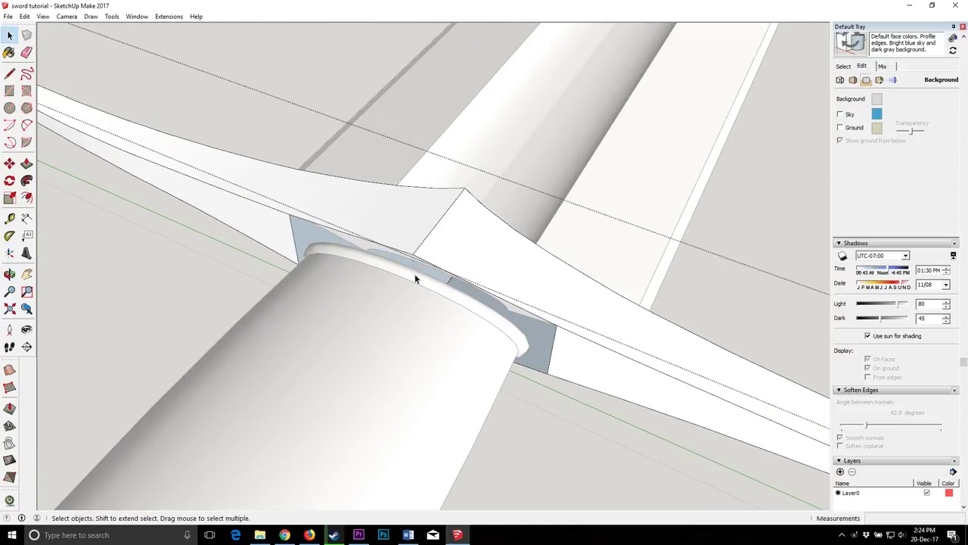
{"action": "key", "text": "Delete"}
Step: Soften the short centre edge on the crossguard's handle-side face at 41.1 degrees and leave the group
{"action": "scroll", "coordinate": [416, 265], "scroll_direction": "up", "scroll_amount": 1}
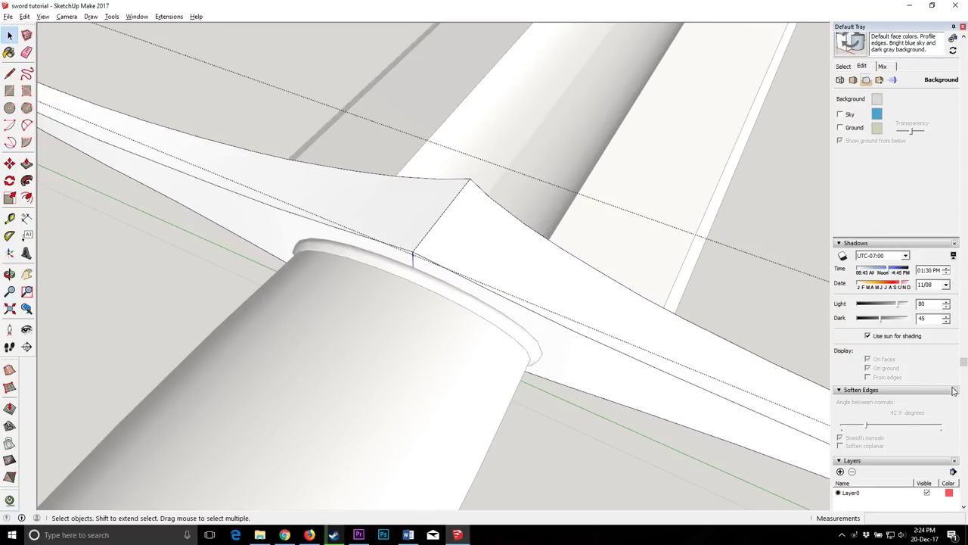
{"action": "left_click", "coordinate": [10, 274]}
{"action": "scroll", "coordinate": [393, 255], "scroll_direction": "up", "scroll_amount": 8}
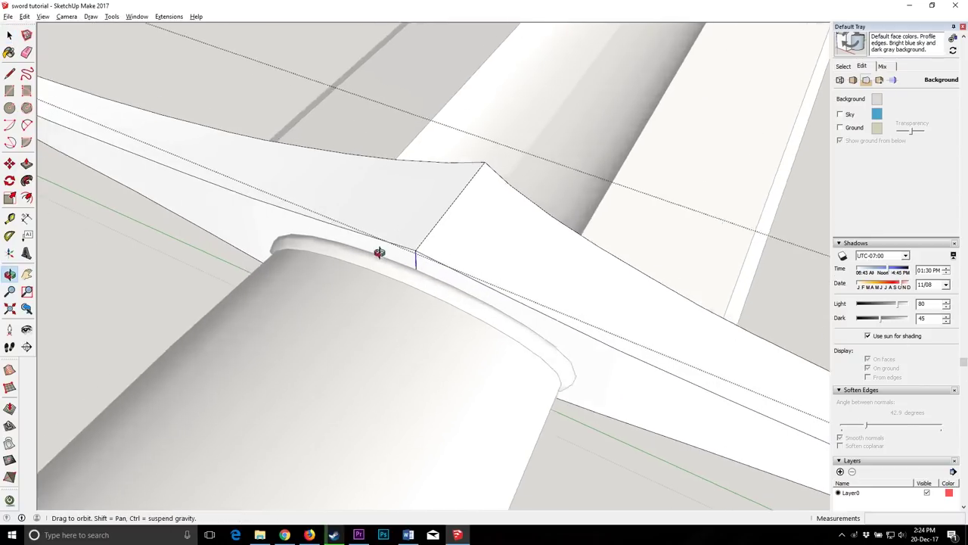
{"action": "left_click_drag", "start_coordinate": [466, 257], "coordinate": [234, 132]}
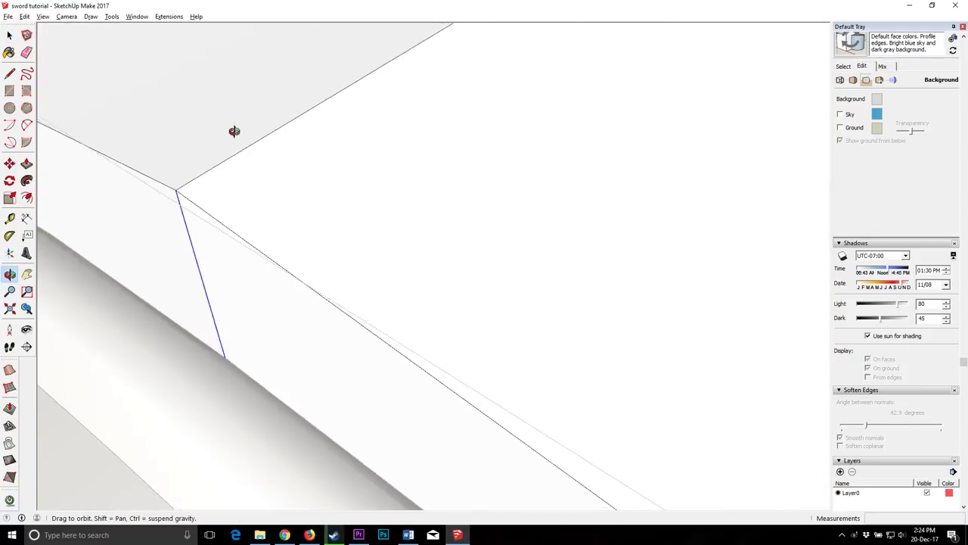
{"action": "left_click_drag", "start_coordinate": [320, 241], "coordinate": [311, 173]}
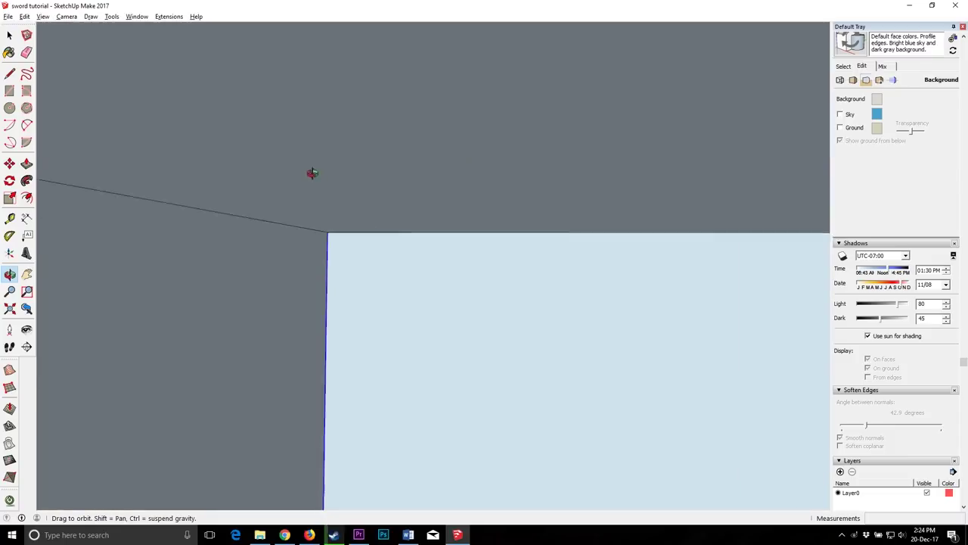
{"action": "key", "text": "Delete"}
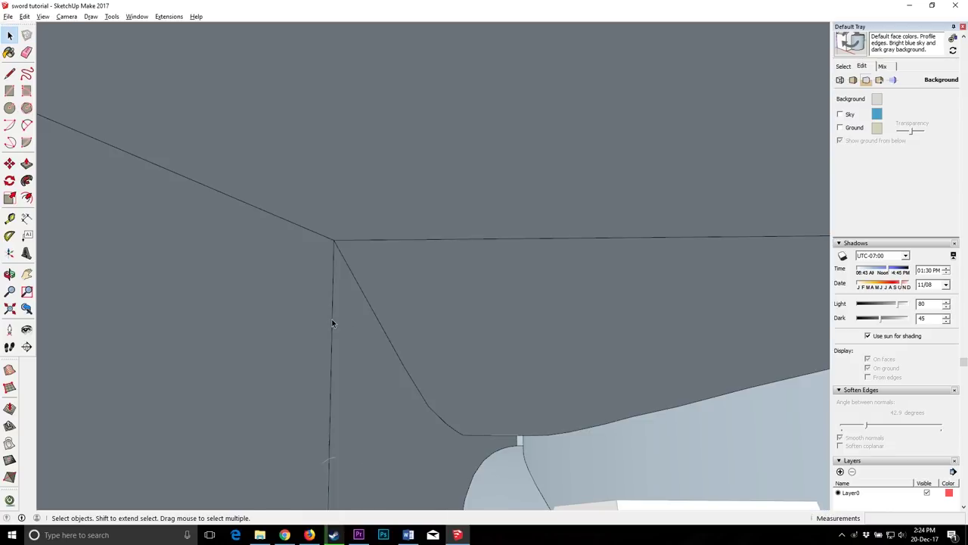
{"action": "left_click_drag", "start_coordinate": [867, 426], "coordinate": [865, 425]}
{"action": "left_click", "coordinate": [10, 274]}
{"action": "left_click_drag", "start_coordinate": [333, 302], "coordinate": [250, 178]}
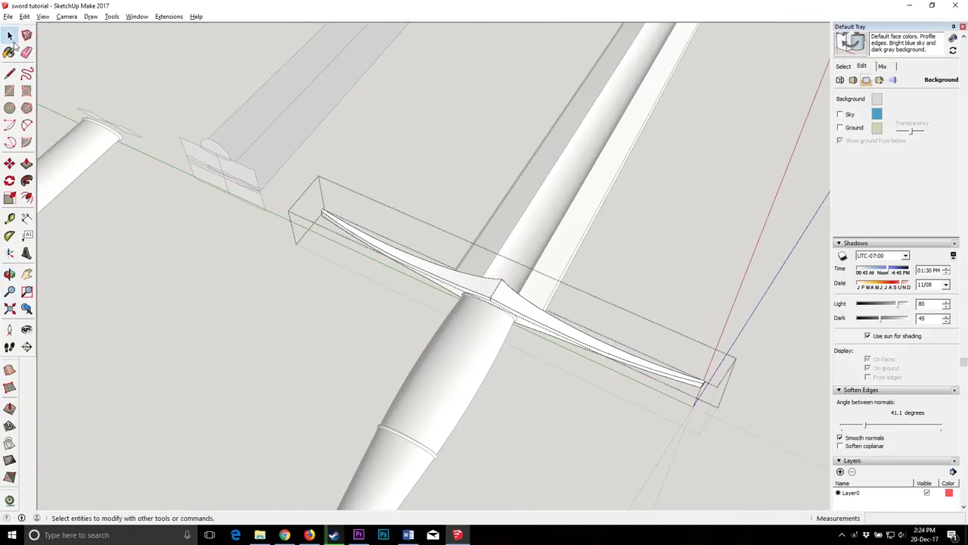
{"action": "scroll", "coordinate": [476, 242], "scroll_direction": "down", "scroll_amount": 4}
{"action": "left_click", "coordinate": [393, 278]}
Step: Copy the whole assembled sword about 218 m along the red axis, clear of the construction pieces, and deselect it
{"action": "left_click", "coordinate": [9, 274]}
{"action": "scroll", "coordinate": [386, 312], "scroll_direction": "down", "scroll_amount": 4}
{"action": "left_click_drag", "start_coordinate": [436, 303], "coordinate": [500, 371]}
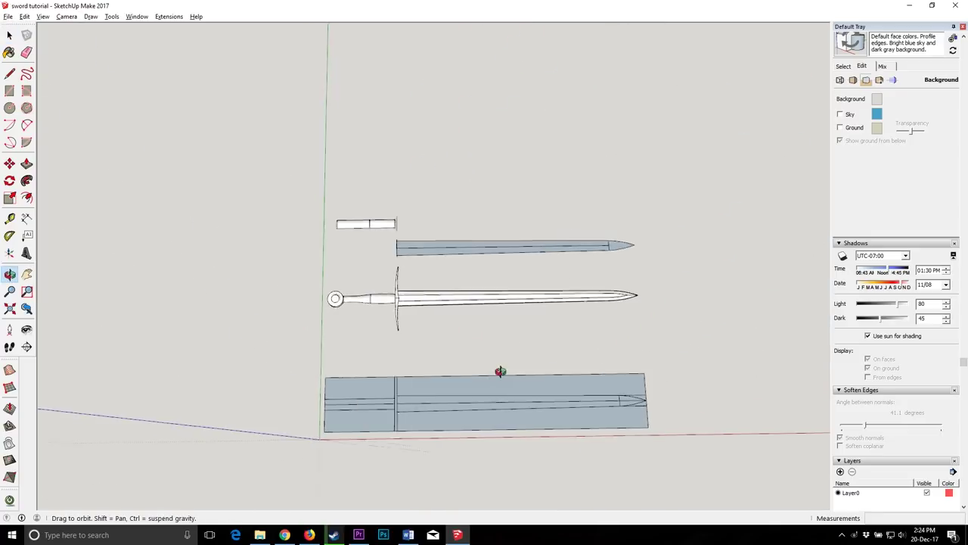
{"action": "left_click_drag", "start_coordinate": [316, 296], "coordinate": [316, 297]}
{"action": "key", "text": "m"}
{"action": "scroll", "coordinate": [325, 318], "scroll_direction": "down", "scroll_amount": 2}
{"action": "key", "text": "ctrl"}
{"action": "left_click", "coordinate": [313, 270]}
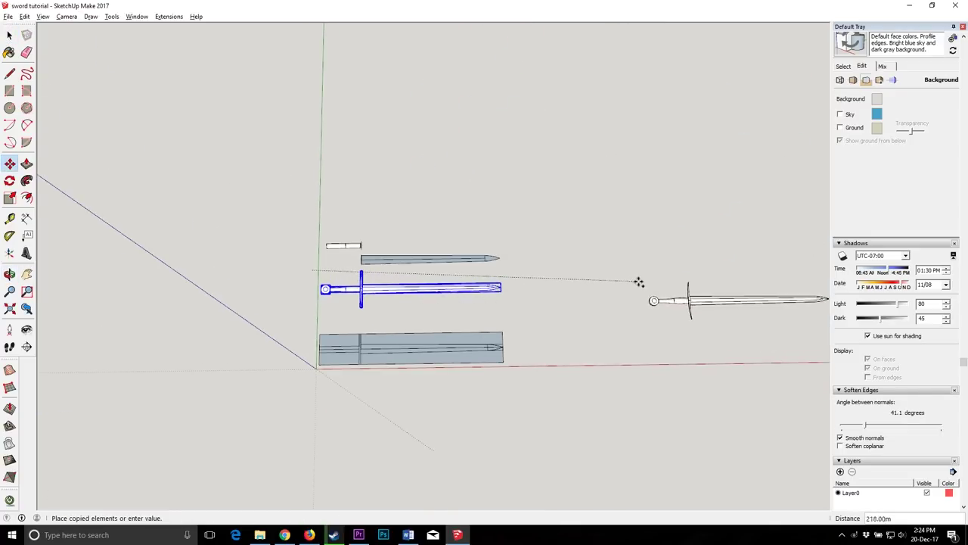
{"action": "left_click", "coordinate": [638, 280]}
{"action": "scroll", "coordinate": [590, 341], "scroll_direction": "down", "scroll_amount": 2}
{"action": "scroll", "coordinate": [563, 318], "scroll_direction": "up", "scroll_amount": 7}
{"action": "left_click", "coordinate": [9, 278]}
{"action": "left_click_drag", "start_coordinate": [379, 244], "coordinate": [308, 241]}
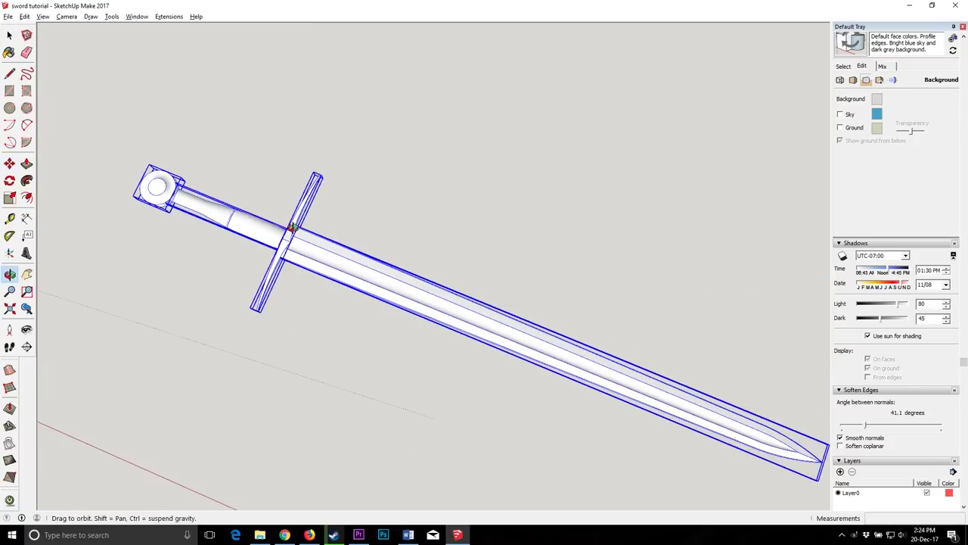
{"action": "left_click", "coordinate": [263, 174]}
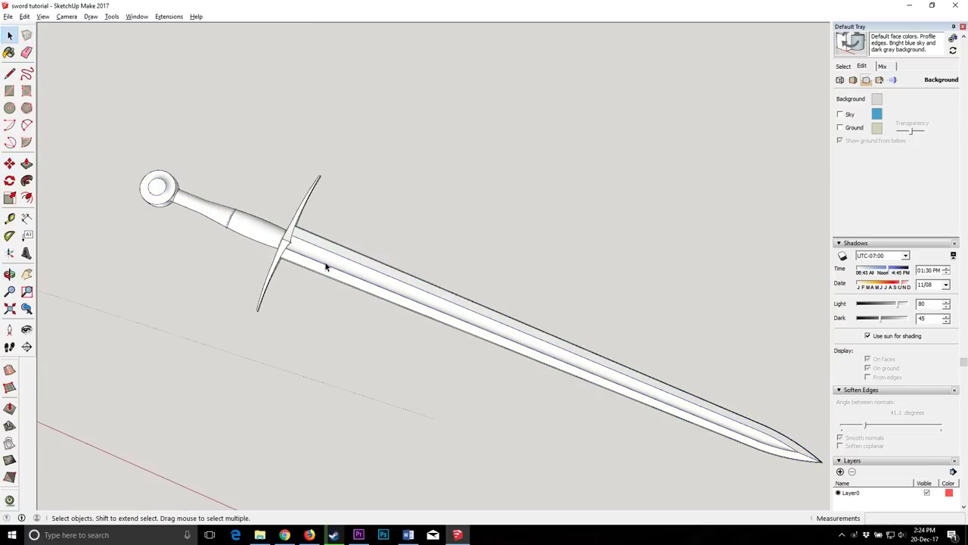
Step: Paint all faces of the copied sword's blade with the in-model material Color M02
{"action": "scroll", "coordinate": [960, 189], "scroll_direction": "up", "scroll_amount": 5}
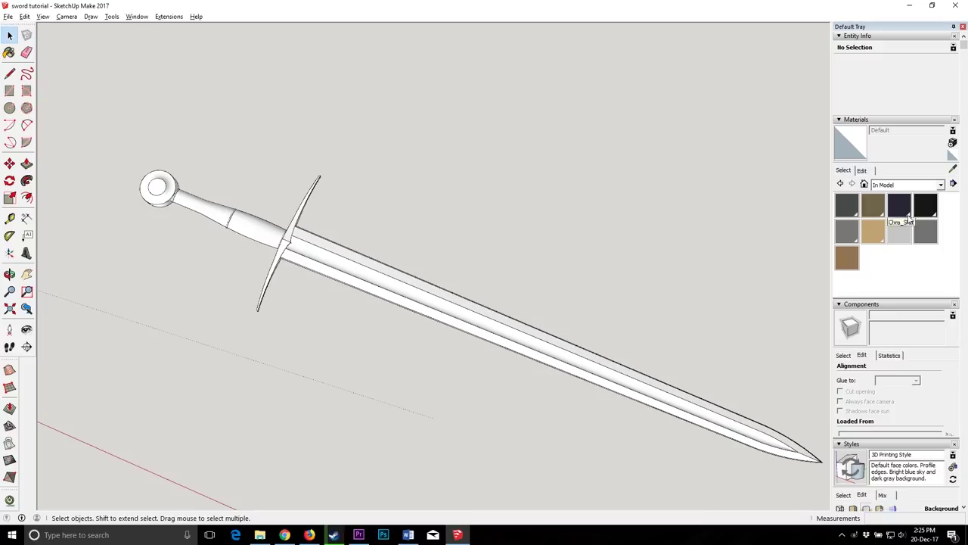
{"action": "left_click", "coordinate": [899, 232]}
{"action": "left_click", "coordinate": [13, 37]}
{"action": "triple_click", "coordinate": [333, 265]}
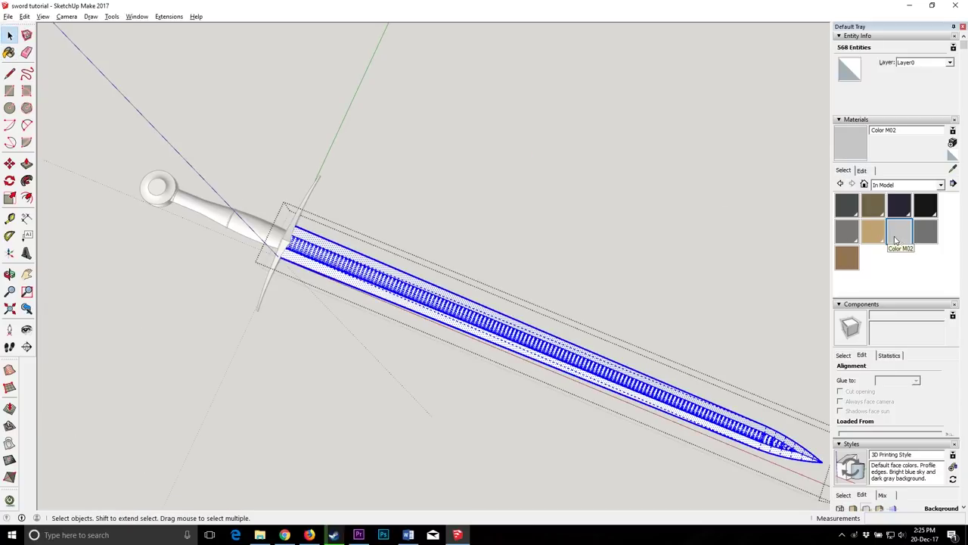
{"action": "left_click", "coordinate": [471, 305]}
{"action": "left_click", "coordinate": [9, 35]}
{"action": "left_click", "coordinate": [227, 199]}
Step: Paint all faces inside the crossguard group with the in-model material Color M05
{"action": "scroll", "coordinate": [228, 199], "scroll_direction": "up", "scroll_amount": 4}
{"action": "left_click", "coordinate": [230, 201]}
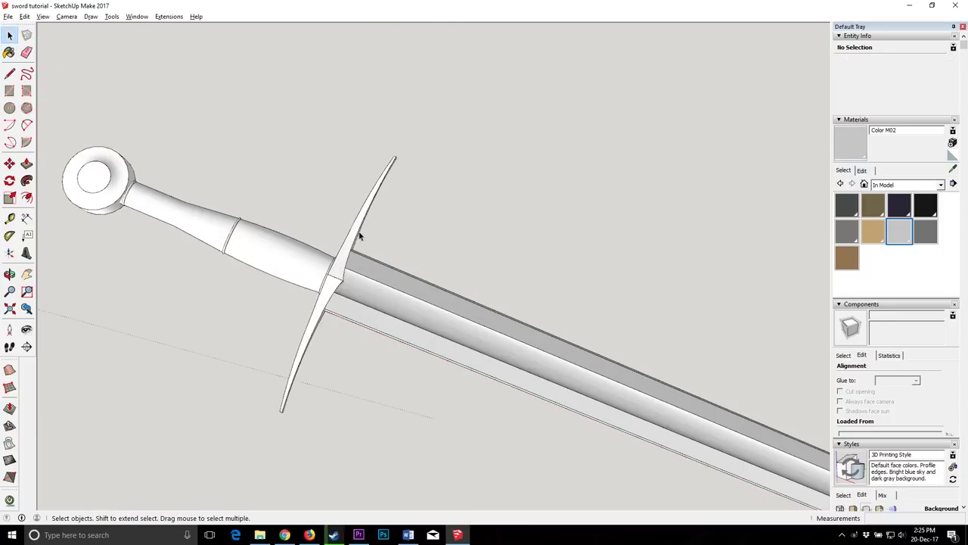
{"action": "left_click", "coordinate": [362, 222]}
{"action": "left_click", "coordinate": [926, 232]}
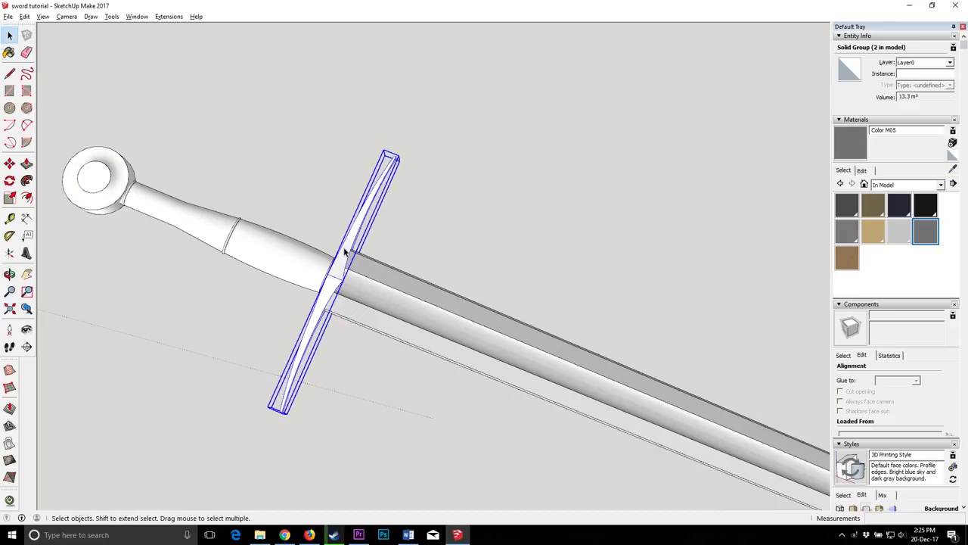
{"action": "triple_click", "coordinate": [346, 252]}
{"action": "key", "text": "b"}
{"action": "left_click", "coordinate": [345, 262]}
Step: Paint the whole pommel inside its group with Color M05 and leave the group
{"action": "left_click", "coordinate": [9, 36]}
{"action": "left_click", "coordinate": [108, 173]}
{"action": "triple_click", "coordinate": [108, 173]}
{"action": "left_click", "coordinate": [931, 239]}
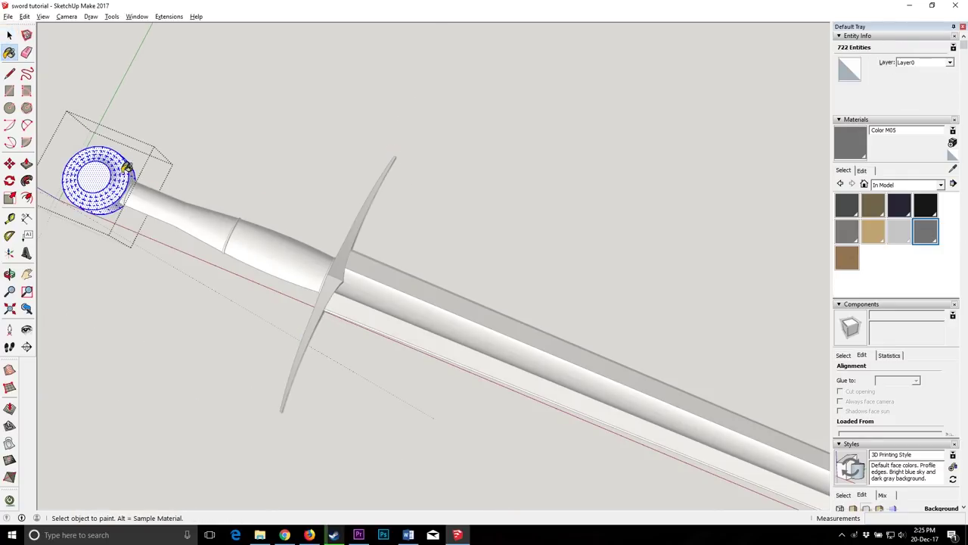
{"action": "left_click", "coordinate": [123, 171]}
{"action": "left_click", "coordinate": [9, 36]}
{"action": "left_click", "coordinate": [632, 202]}
Step: Paint the whole handle inside its group with the brown Suede Blue material and leave the group
{"action": "scroll", "coordinate": [632, 202], "scroll_direction": "down", "scroll_amount": 2}
{"action": "left_click", "coordinate": [472, 210]}
{"action": "double_click", "coordinate": [342, 205]}
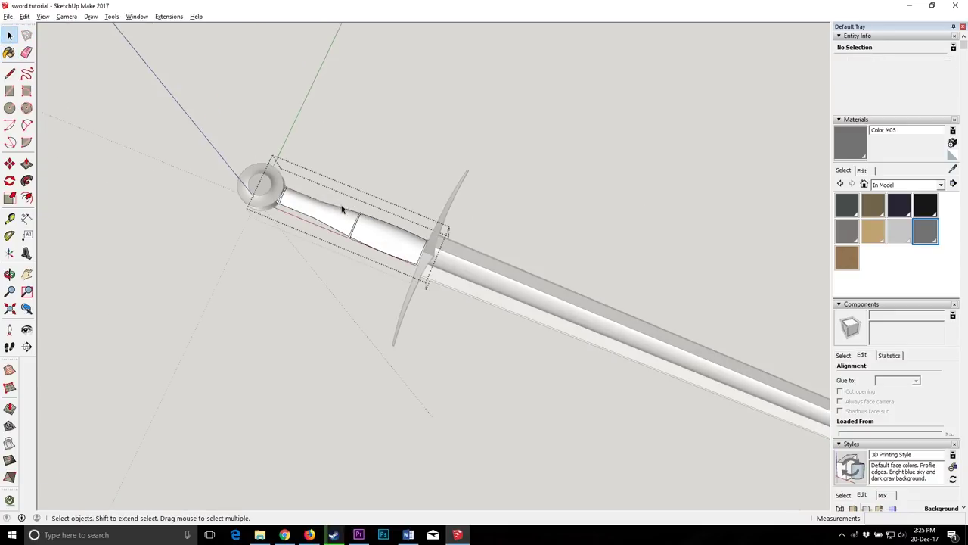
{"action": "triple_click", "coordinate": [353, 221]}
{"action": "left_click", "coordinate": [846, 257]}
{"action": "left_click", "coordinate": [378, 230]}
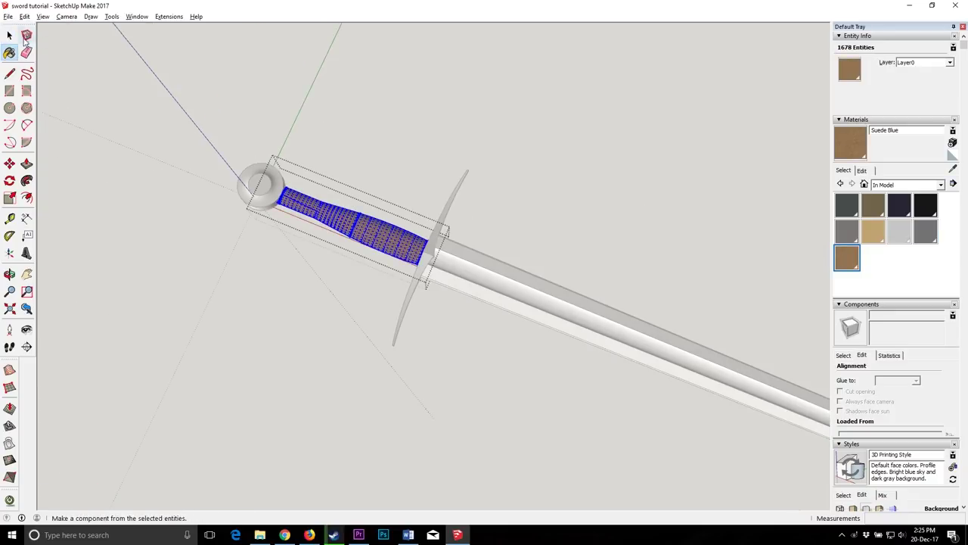
{"action": "key", "text": "space"}
{"action": "left_click", "coordinate": [227, 220]}
Step: Open the blade group and select the long straight bevel edges on both sides of the blade
{"action": "scroll", "coordinate": [138, 171], "scroll_direction": "up", "scroll_amount": 3}
{"action": "left_click", "coordinate": [11, 276]}
{"action": "scroll", "coordinate": [234, 246], "scroll_direction": "down", "scroll_amount": 3}
{"action": "left_click_drag", "start_coordinate": [497, 236], "coordinate": [416, 191]}
{"action": "left_click_drag", "start_coordinate": [517, 263], "coordinate": [250, 218]}
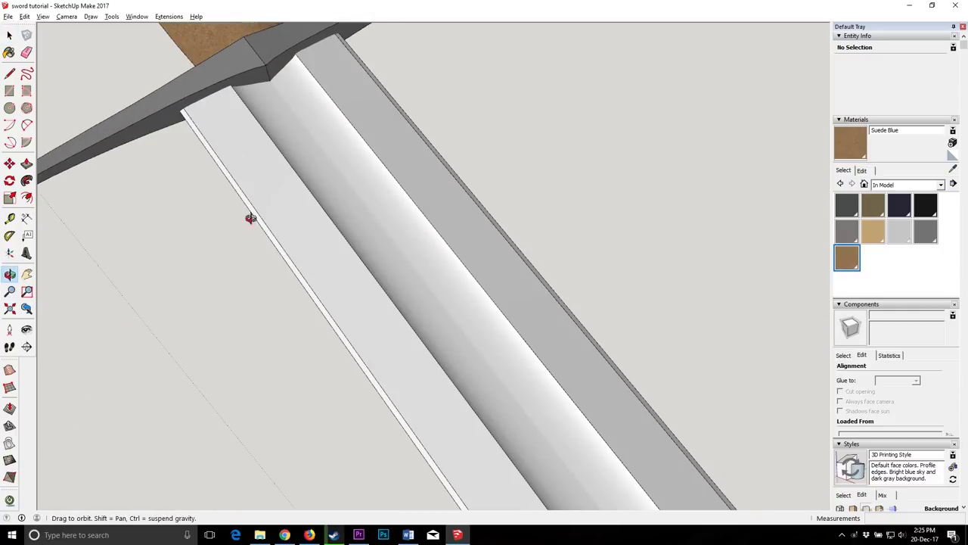
{"action": "double_click", "coordinate": [264, 154]}
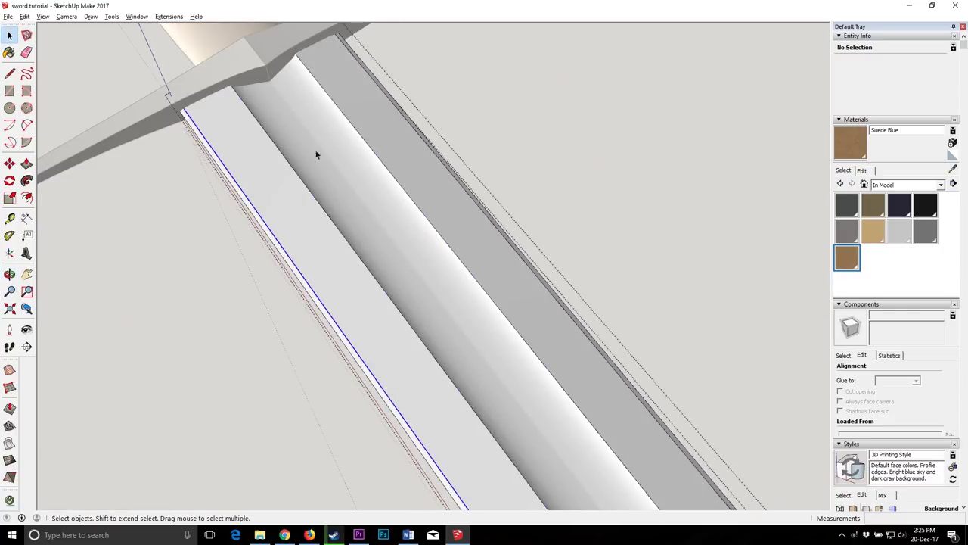
{"action": "scroll", "coordinate": [379, 141], "scroll_direction": "up", "scroll_amount": 2}
{"action": "left_click", "coordinate": [424, 124], "text": "shift"}
Step: Select the chain of inner bevel edges along one side of the blade up to the tip and soften it at 44.8 degrees
{"action": "scroll", "coordinate": [235, 37], "scroll_direction": "down", "scroll_amount": 7}
{"action": "scroll", "coordinate": [424, 260], "scroll_direction": "up", "scroll_amount": 5}
{"action": "scroll", "coordinate": [428, 242], "scroll_direction": "up", "scroll_amount": 3}
{"action": "scroll", "coordinate": [400, 209], "scroll_direction": "down", "scroll_amount": 4}
{"action": "scroll", "coordinate": [399, 212], "scroll_direction": "up", "scroll_amount": 3}
{"action": "middle_click_drag", "start_coordinate": [399, 212], "coordinate": [459, 251]}
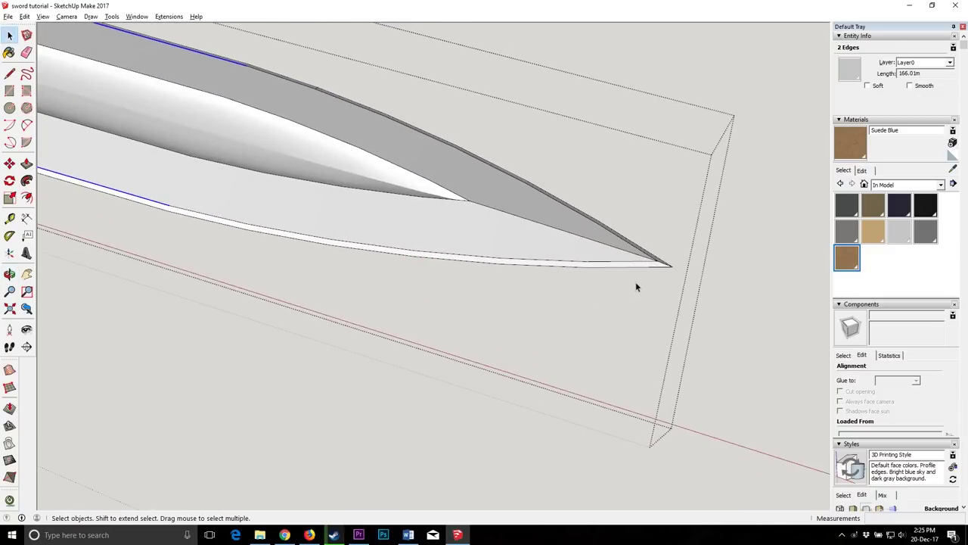
{"action": "left_click_drag", "start_coordinate": [279, 258], "coordinate": [223, 222]}
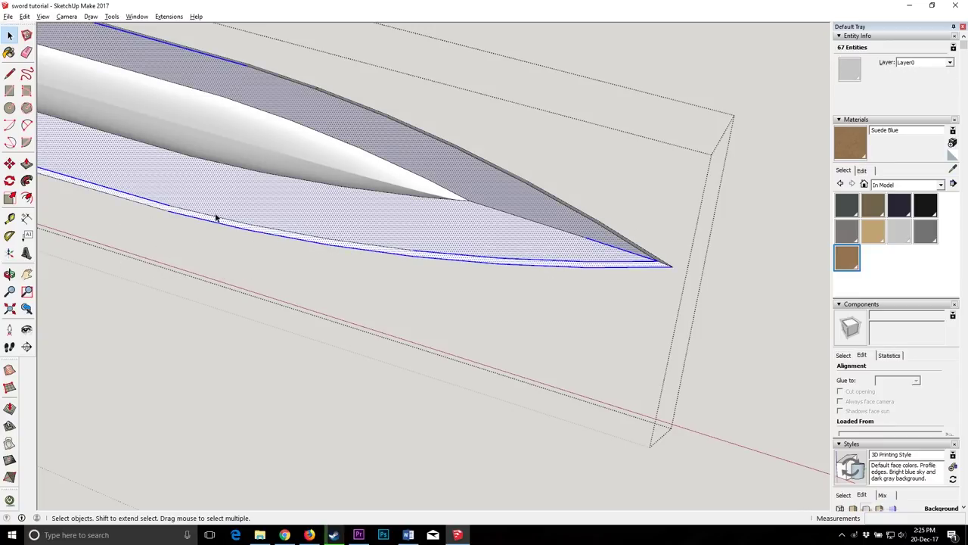
{"action": "left_click", "coordinate": [186, 200]}
{"action": "left_click", "coordinate": [163, 204]}
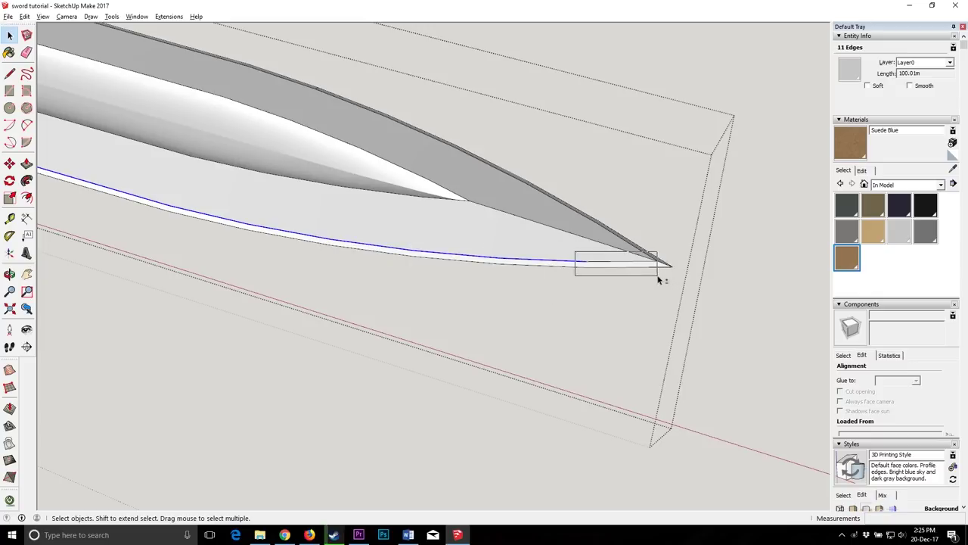
{"action": "scroll", "coordinate": [914, 408], "scroll_direction": "down", "scroll_amount": 10}
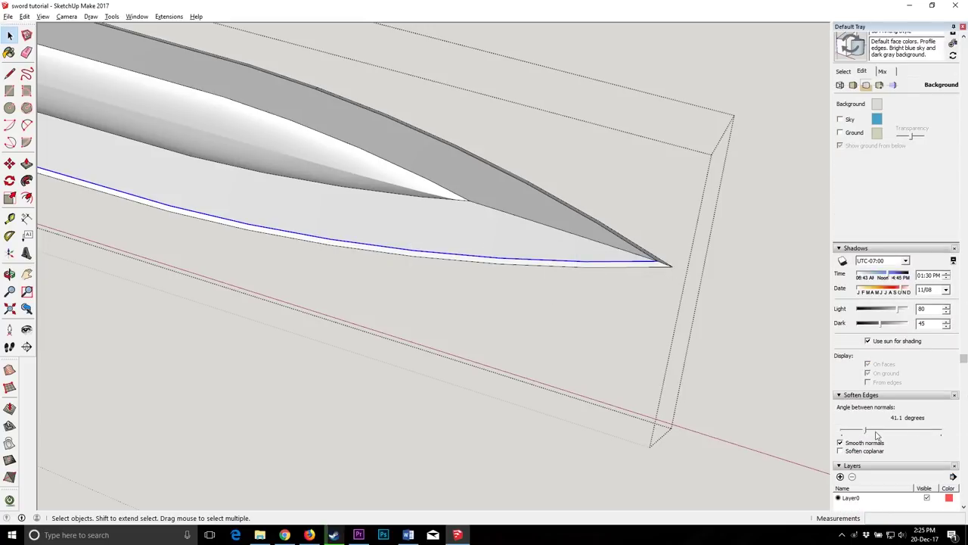
{"action": "left_click_drag", "start_coordinate": [854, 432], "coordinate": [869, 431]}
Step: Soften the matching chain of inner bevel edges on the blade's opposite side at 43.8 degrees
{"action": "left_click", "coordinate": [9, 273]}
{"action": "left_click_drag", "start_coordinate": [423, 204], "coordinate": [280, 229]}
{"action": "scroll", "coordinate": [477, 216], "scroll_direction": "up", "scroll_amount": 5}
{"action": "scroll", "coordinate": [454, 250], "scroll_direction": "down", "scroll_amount": 3}
{"action": "scroll", "coordinate": [435, 257], "scroll_direction": "down", "scroll_amount": 6}
{"action": "left_click_drag", "start_coordinate": [434, 257], "coordinate": [553, 274]}
{"action": "scroll", "coordinate": [553, 275], "scroll_direction": "up", "scroll_amount": 5}
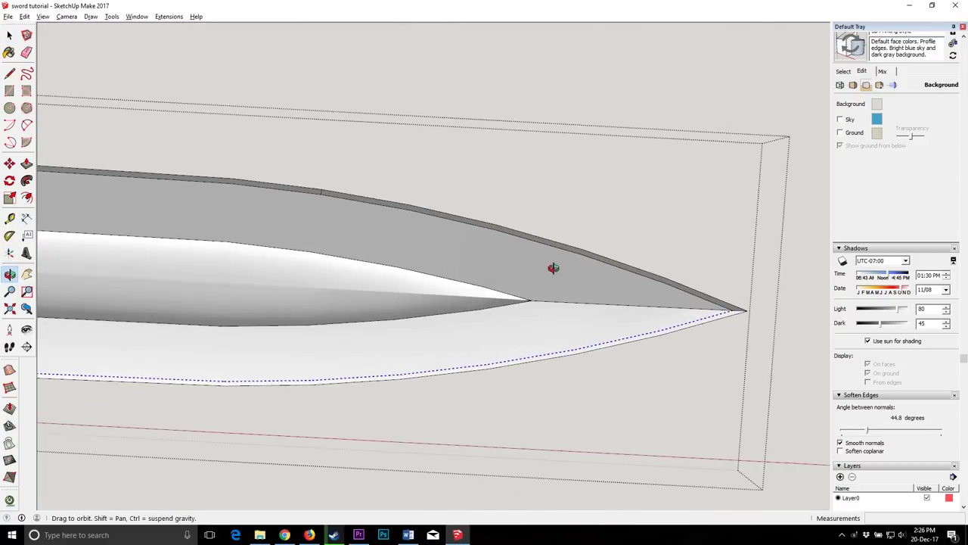
{"action": "scroll", "coordinate": [274, 210], "scroll_direction": "down", "scroll_amount": 2}
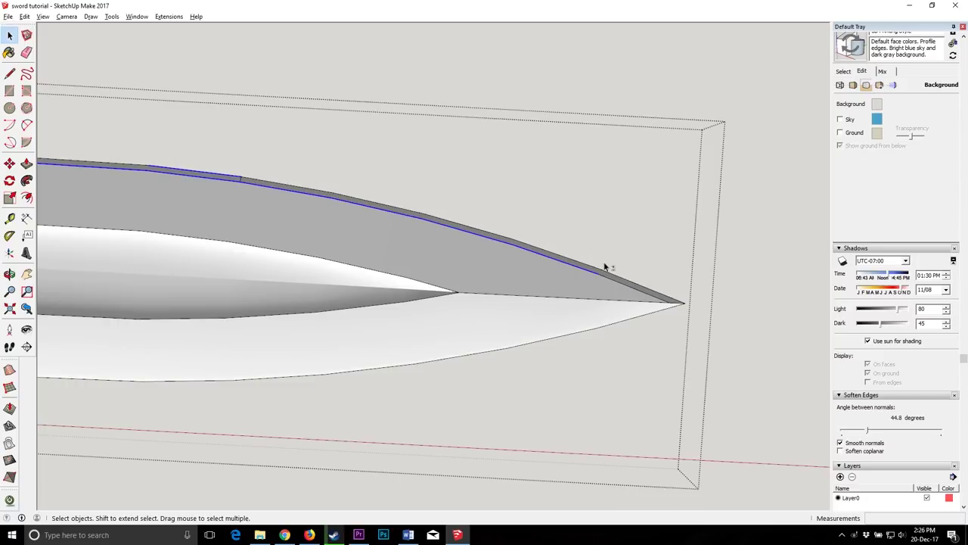
{"action": "left_click_drag", "start_coordinate": [867, 430], "coordinate": [866, 430]}
{"action": "left_click", "coordinate": [663, 279]}
Step: Soften the tiny cross edge on the blade's rim near the tip and leave the blade group
{"action": "scroll", "coordinate": [539, 265], "scroll_direction": "down", "scroll_amount": 4}
{"action": "scroll", "coordinate": [439, 240], "scroll_direction": "up", "scroll_amount": 4}
{"action": "left_click_drag", "start_coordinate": [431, 241], "coordinate": [439, 244]}
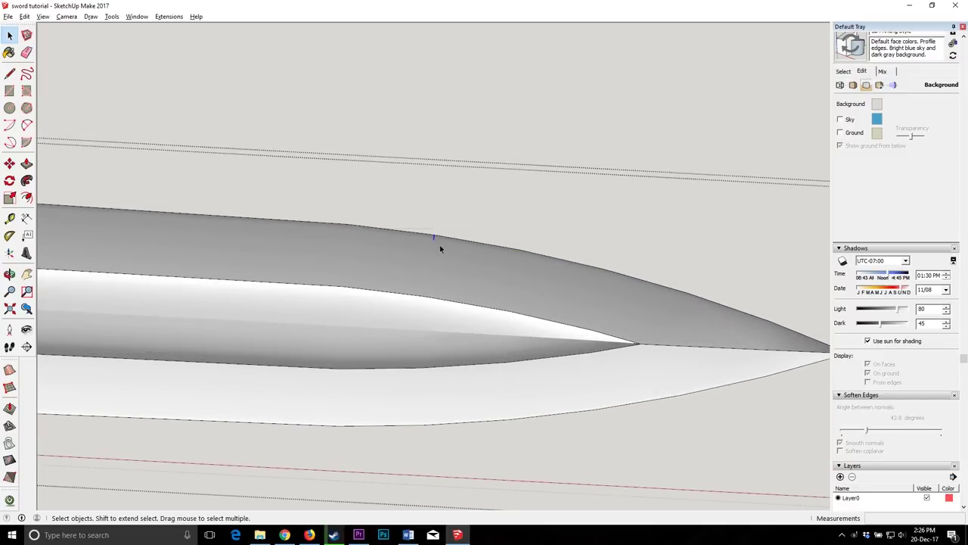
{"action": "scroll", "coordinate": [720, 337], "scroll_direction": "up", "scroll_amount": 1}
{"action": "scroll", "coordinate": [896, 401], "scroll_direction": "up", "scroll_amount": 1}
{"action": "left_click_drag", "start_coordinate": [868, 492], "coordinate": [875, 492]}
{"action": "scroll", "coordinate": [407, 244], "scroll_direction": "down", "scroll_amount": 4}
{"action": "left_click", "coordinate": [428, 398]}
Step: Brighten the style's background colour to nearly white and frame the painted sword diagonally across the view
{"action": "left_click", "coordinate": [9, 274]}
{"action": "left_click_drag", "start_coordinate": [336, 196], "coordinate": [285, 188]}
{"action": "left_click_drag", "start_coordinate": [501, 299], "coordinate": [335, 171]}
{"action": "scroll", "coordinate": [966, 291], "scroll_direction": "down", "scroll_amount": 3}
{"action": "scroll", "coordinate": [966, 287], "scroll_direction": "up", "scroll_amount": 6}
{"action": "left_click", "coordinate": [876, 288]}
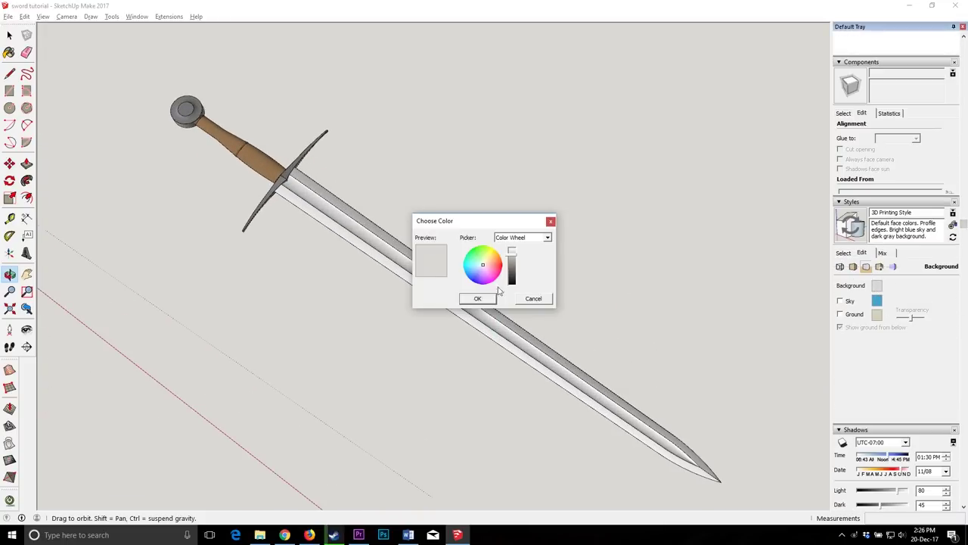
{"action": "left_click_drag", "start_coordinate": [509, 260], "coordinate": [511, 246]}
{"action": "left_click", "coordinate": [477, 298]}
{"action": "left_click_drag", "start_coordinate": [411, 249], "coordinate": [385, 264]}
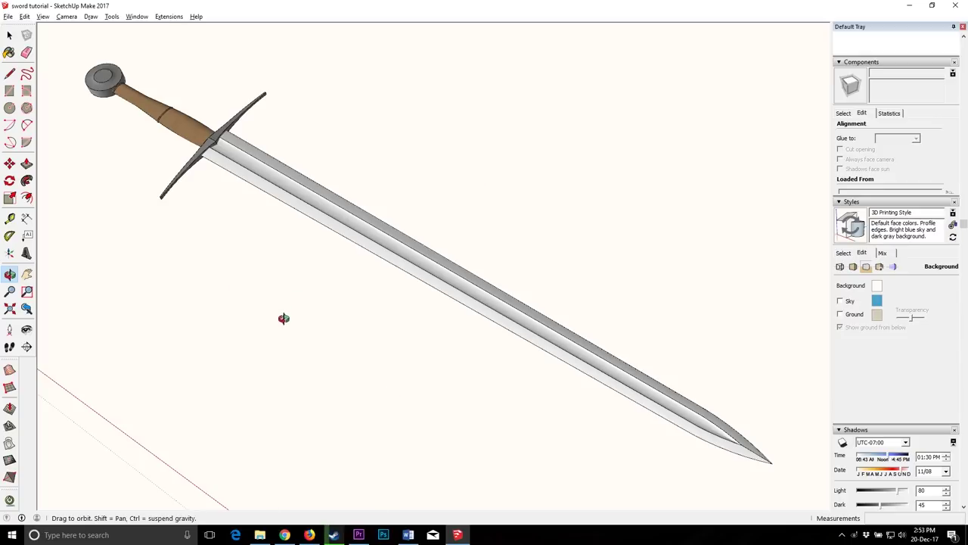
{"action": "left_click_drag", "start_coordinate": [306, 322], "coordinate": [316, 326]}
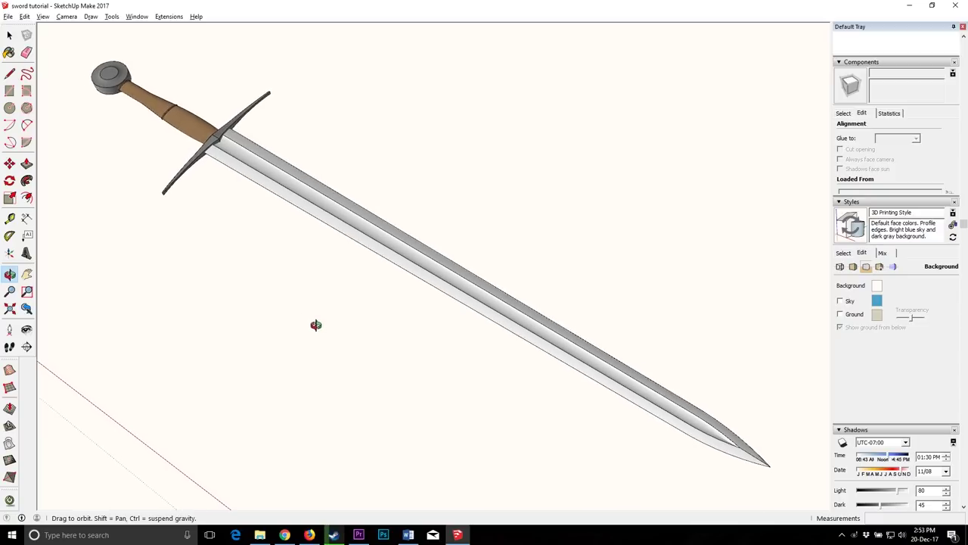
Step: Add a scene of the current sword view, saving the style changes as a new style, and recall that scene
{"action": "left_click", "coordinate": [66, 17]}
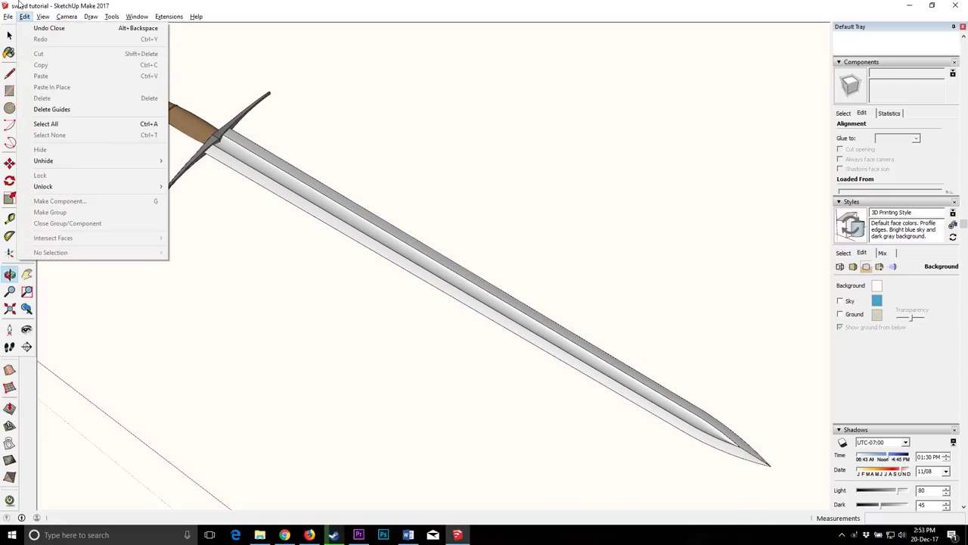
{"action": "mouse_move", "coordinate": [43, 17]}
{"action": "mouse_move", "coordinate": [89, 174]}
{"action": "left_click", "coordinate": [155, 175]}
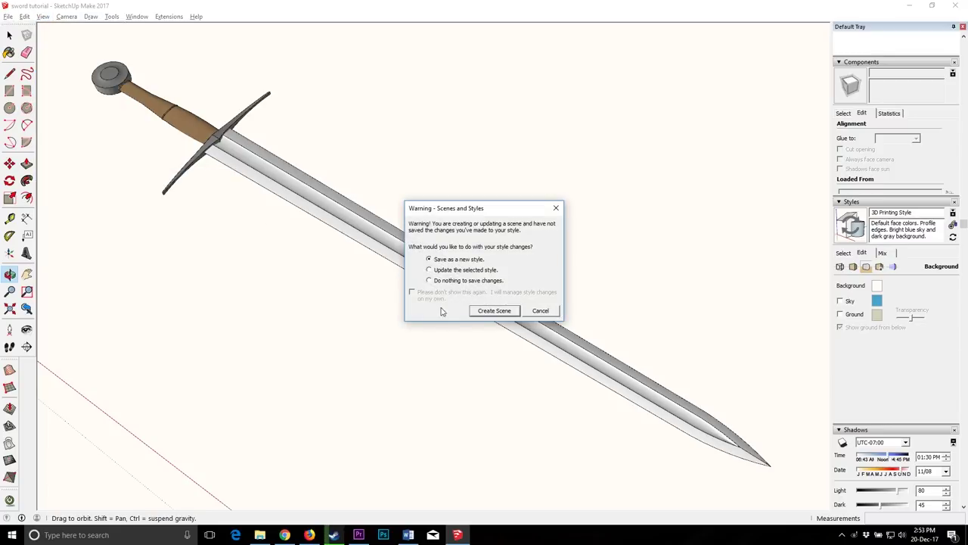
{"action": "left_click", "coordinate": [498, 311]}
{"action": "left_click_drag", "start_coordinate": [211, 240], "coordinate": [288, 261]}
{"action": "left_click", "coordinate": [49, 27]}
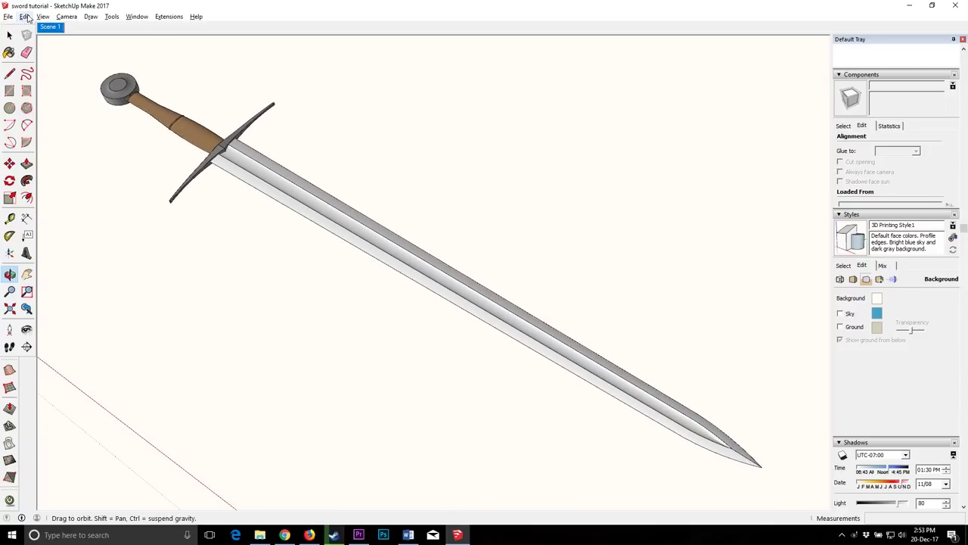
Step: Try hiding the model axes, and recall Scene 1
{"action": "left_click", "coordinate": [38, 14]}
{"action": "left_click", "coordinate": [57, 87]}
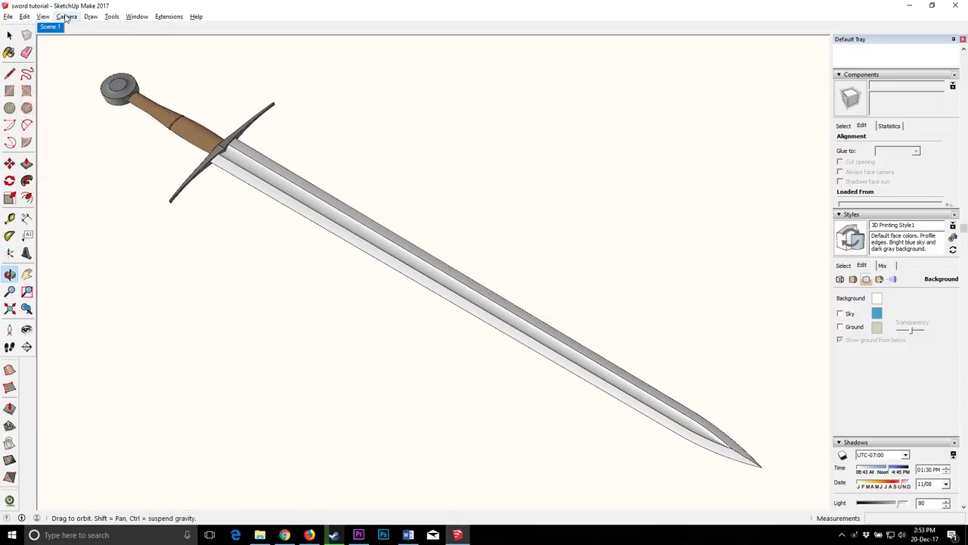
{"action": "right_click", "coordinate": [51, 28]}
{"action": "left_click", "coordinate": [165, 28]}
{"action": "left_click", "coordinate": [50, 27]}
Step: Hide the model axes and update Scene 1 with this change, saving the style changes as a new style
{"action": "left_click", "coordinate": [26, 15]}
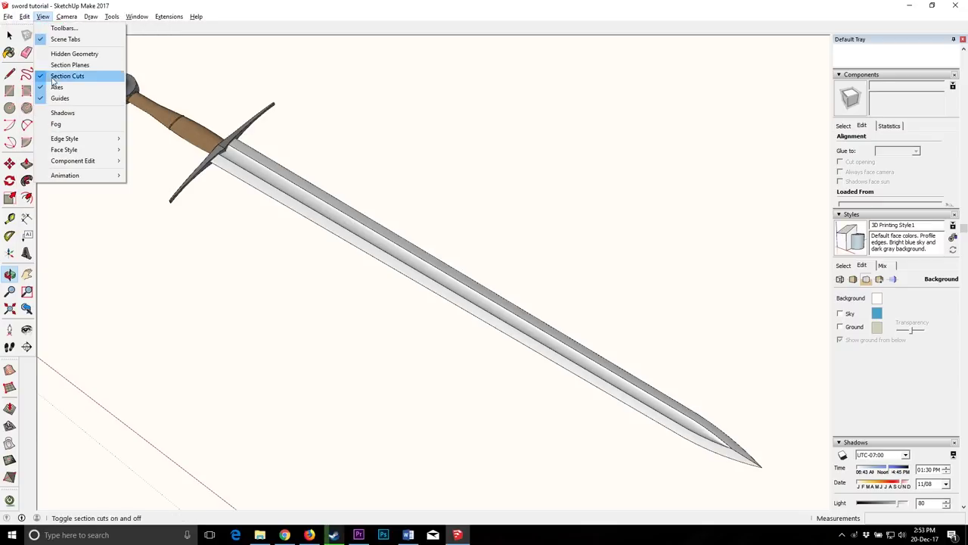
{"action": "left_click", "coordinate": [61, 94]}
{"action": "right_click", "coordinate": [51, 28]}
{"action": "left_click", "coordinate": [70, 69]}
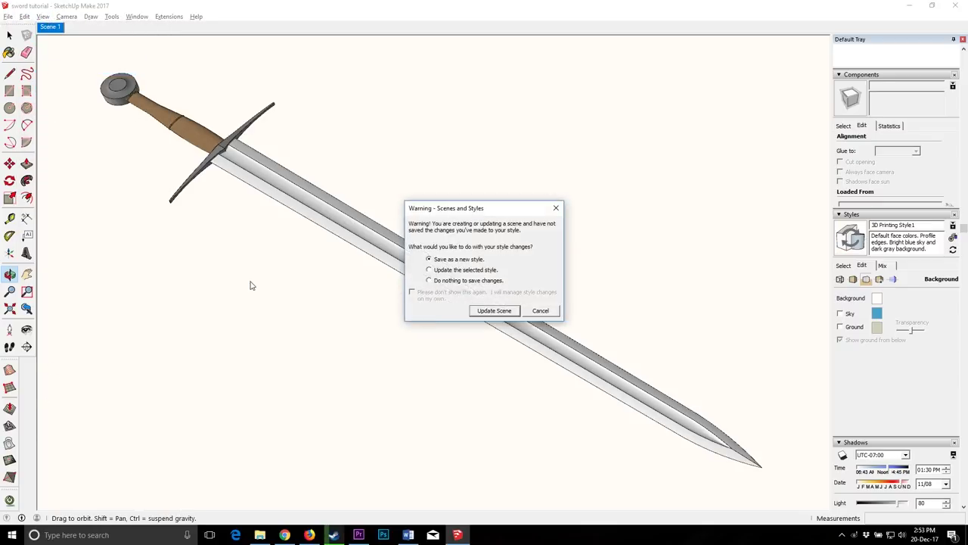
{"action": "left_click", "coordinate": [494, 310]}
Step: Export the scene to Documents as the JPEG image "sword tutorial" at 4000 by 2394 pixels, with anti-aliasing and the best compression quality
{"action": "left_click", "coordinate": [9, 16]}
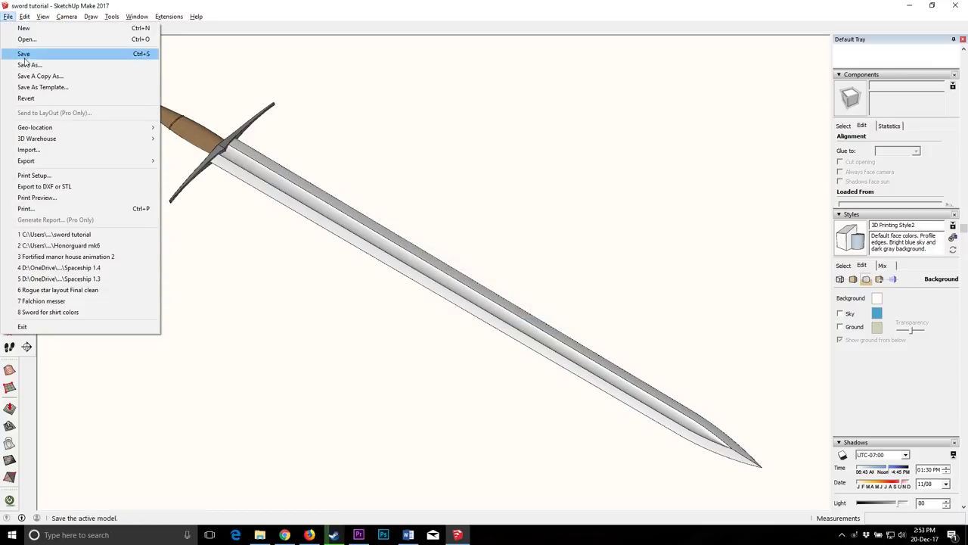
{"action": "mouse_move", "coordinate": [89, 161]}
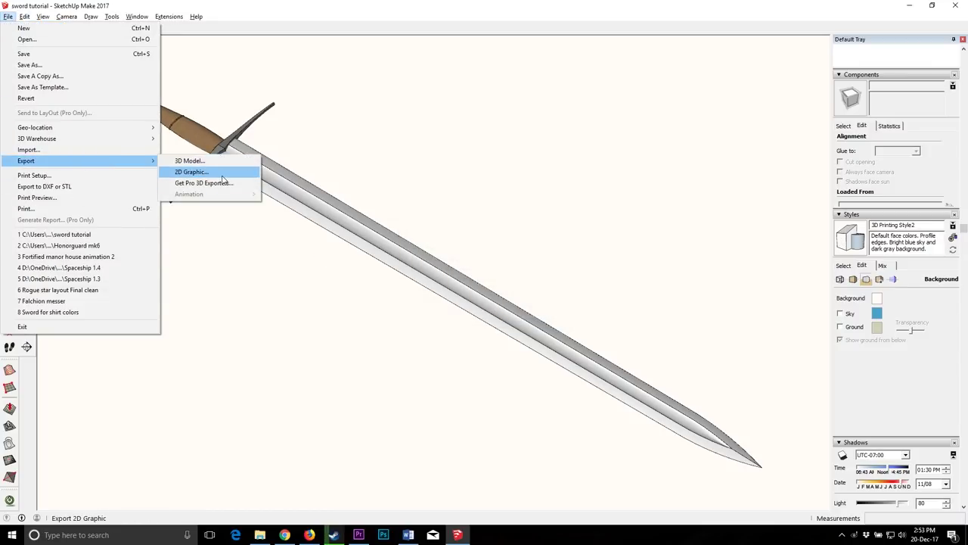
{"action": "left_click", "coordinate": [222, 176]}
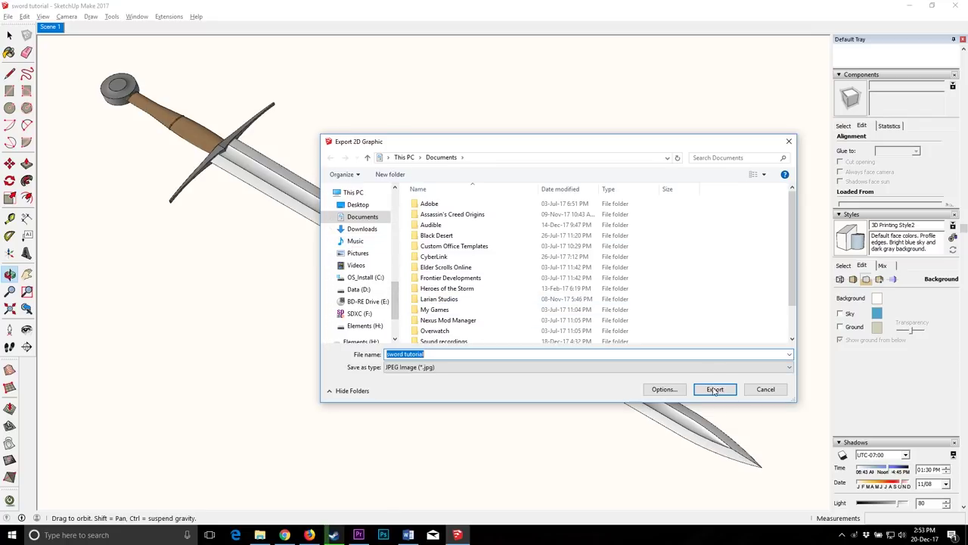
{"action": "left_click", "coordinate": [665, 389]}
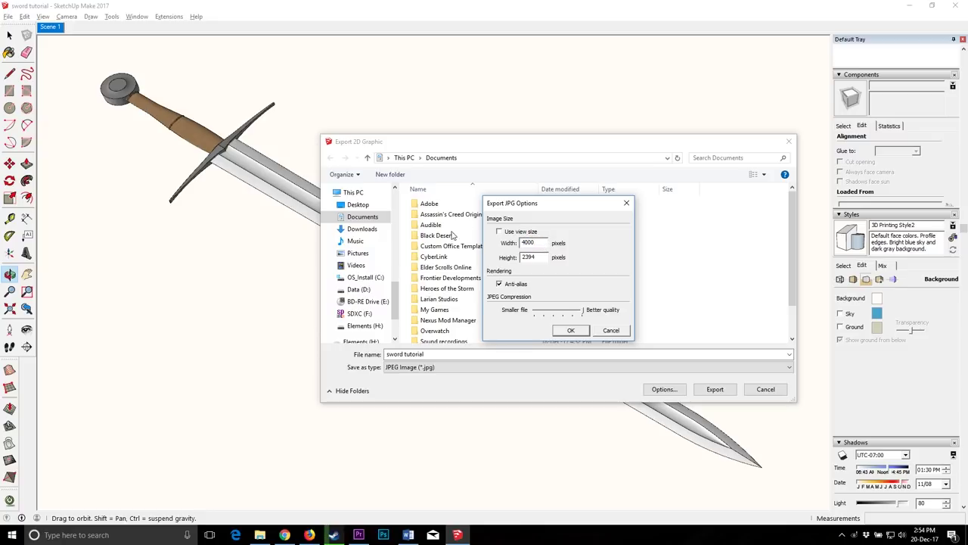
{"action": "left_click", "coordinate": [571, 331]}
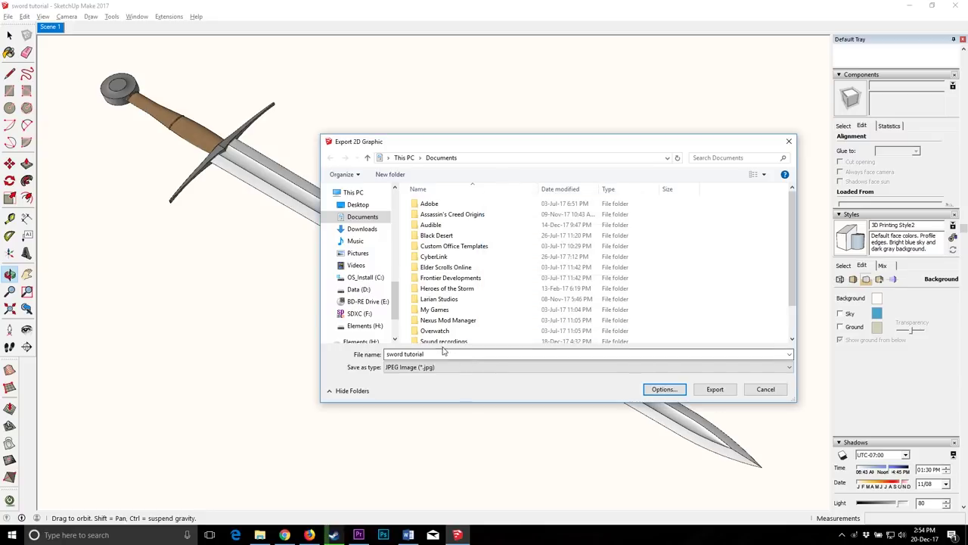
{"action": "left_click", "coordinate": [714, 391]}
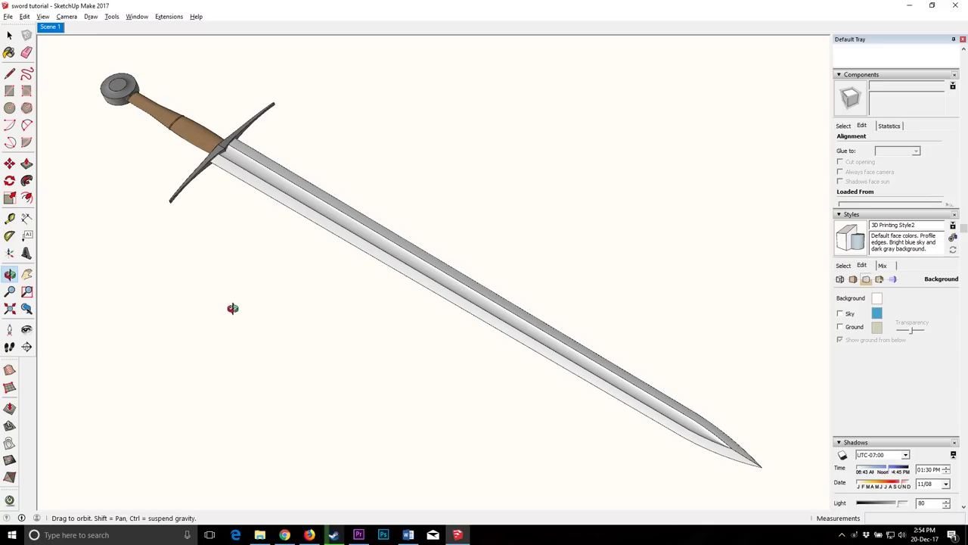
{"action": "left_click_drag", "start_coordinate": [121, 227], "coordinate": [448, 227]}
{"action": "left_click_drag", "start_coordinate": [530, 339], "coordinate": [648, 411]}
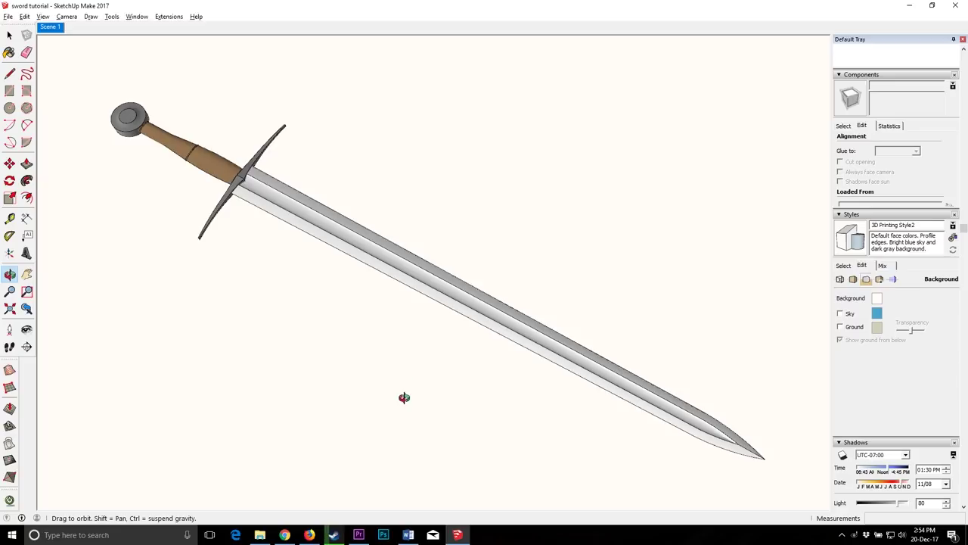